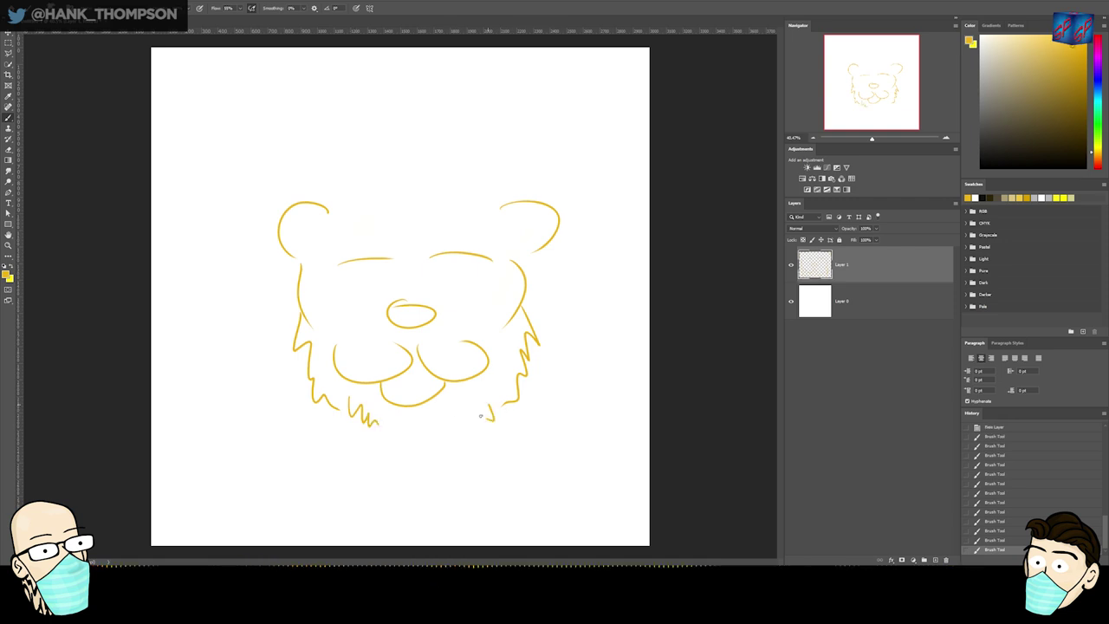
# - Sketch long whiskers fanning outward from both sides of the bear's muzzle
pyautogui.moveTo(364, 314)
pyautogui.mouseDown()
pyautogui.moveTo(240, 354)
pyautogui.moveTo(264, 397)
pyautogui.mouseUp()
pyautogui.moveTo(357, 346); pyautogui.dragTo(287, 428)
pyautogui.moveTo(461, 321); pyautogui.dragTo(585, 312)
pyautogui.moveTo(462, 335); pyautogui.dragTo(601, 397)
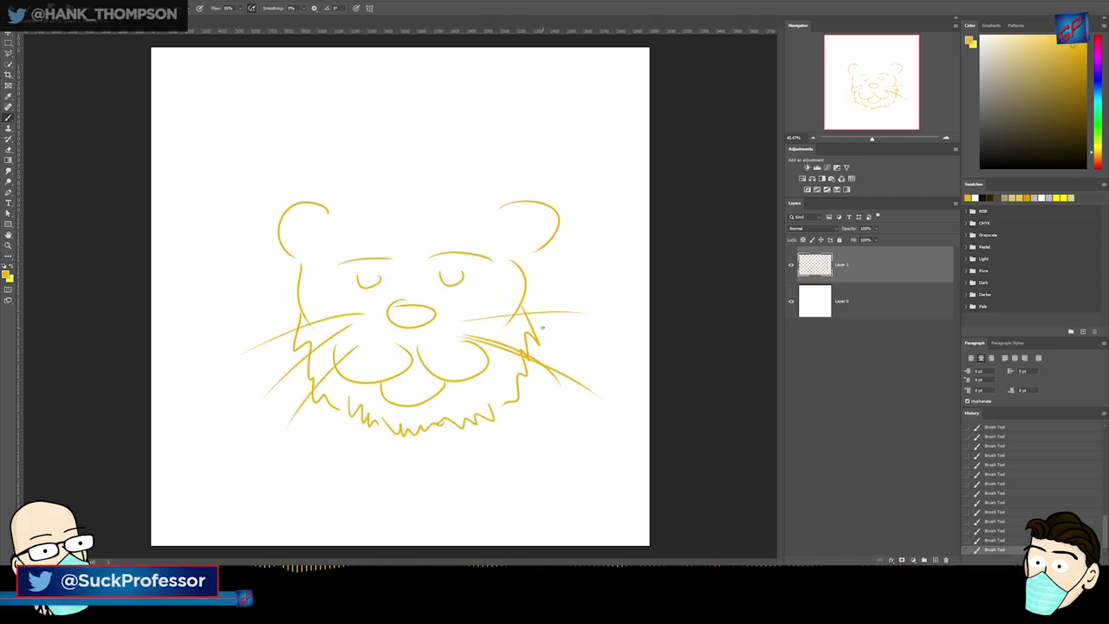
# - Sketch jagged fur across the top of the head and down both cheeks, and try a rough eyebrow over the left eye
pyautogui.moveTo(428, 223)
pyautogui.mouseDown()
pyautogui.moveTo(388, 230)
pyautogui.moveTo(376, 220)
pyautogui.moveTo(307, 329)
pyautogui.mouseUp()
pyautogui.hotkey('ctrl', '0')
pyautogui.moveTo(556, 258)
pyautogui.mouseDown()
pyautogui.moveTo(529, 339)
pyautogui.moveTo(308, 297)
pyautogui.moveTo(521, 309)
pyautogui.mouseUp()
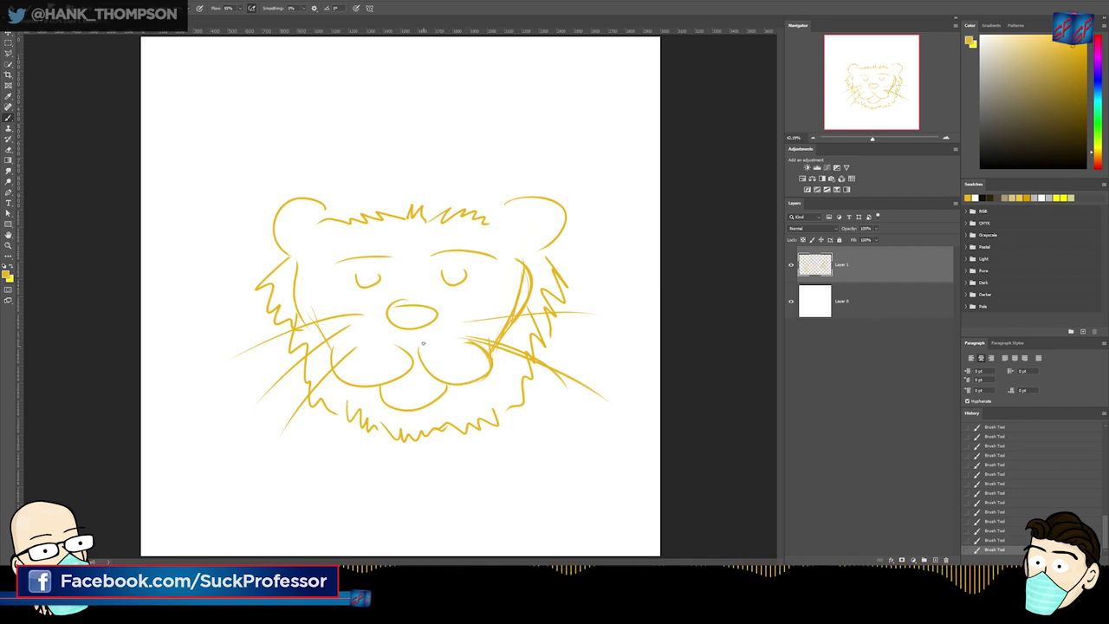
pyautogui.moveTo(359, 264)
pyautogui.mouseDown()
pyautogui.moveTo(414, 276)
pyautogui.moveTo(400, 273)
pyautogui.mouseUp()
pyautogui.hotkey('ctrl', 'z')
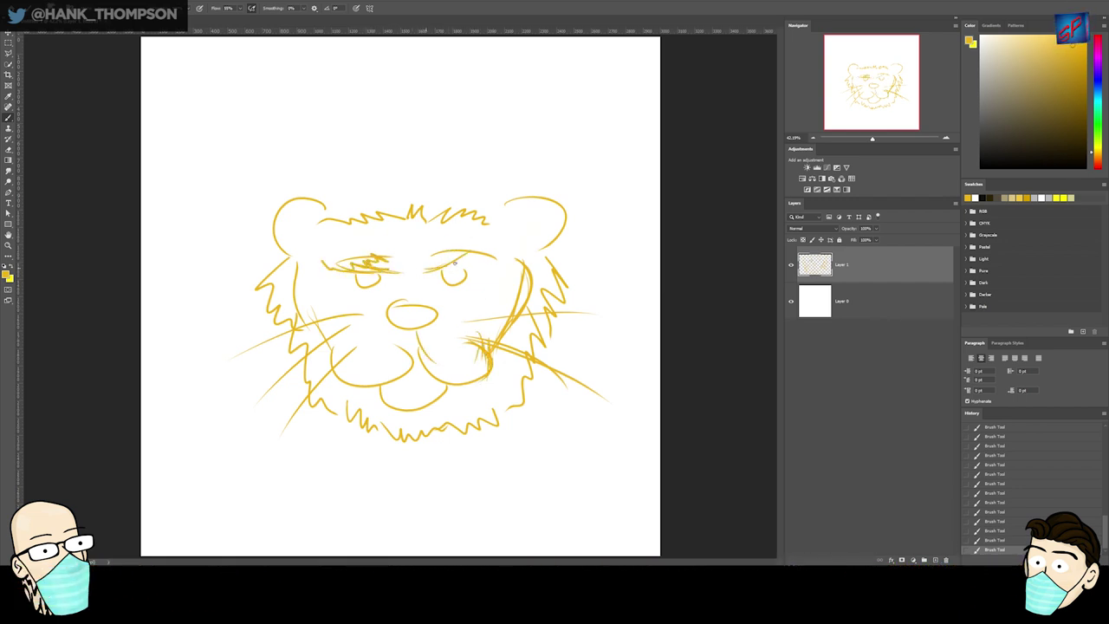
# - Shade the mouth below the muzzle and sketch jagged fur strokes along the chin
pyautogui.moveTo(388, 386); pyautogui.dragTo(444, 387)
pyautogui.moveTo(446, 386)
pyautogui.mouseDown()
pyautogui.moveTo(383, 394)
pyautogui.moveTo(451, 390)
pyautogui.mouseUp()
pyautogui.moveTo(381, 390); pyautogui.dragTo(355, 419)
pyautogui.moveTo(485, 414); pyautogui.dragTo(431, 421)
pyautogui.moveTo(432, 422); pyautogui.dragTo(373, 412)
# - Add two new layers and paint the nose in the default dark color, with a thick shaded right and lower edge
pyautogui.hotkey('ctrl', 'shift', 'n')
pyautogui.press('Return')
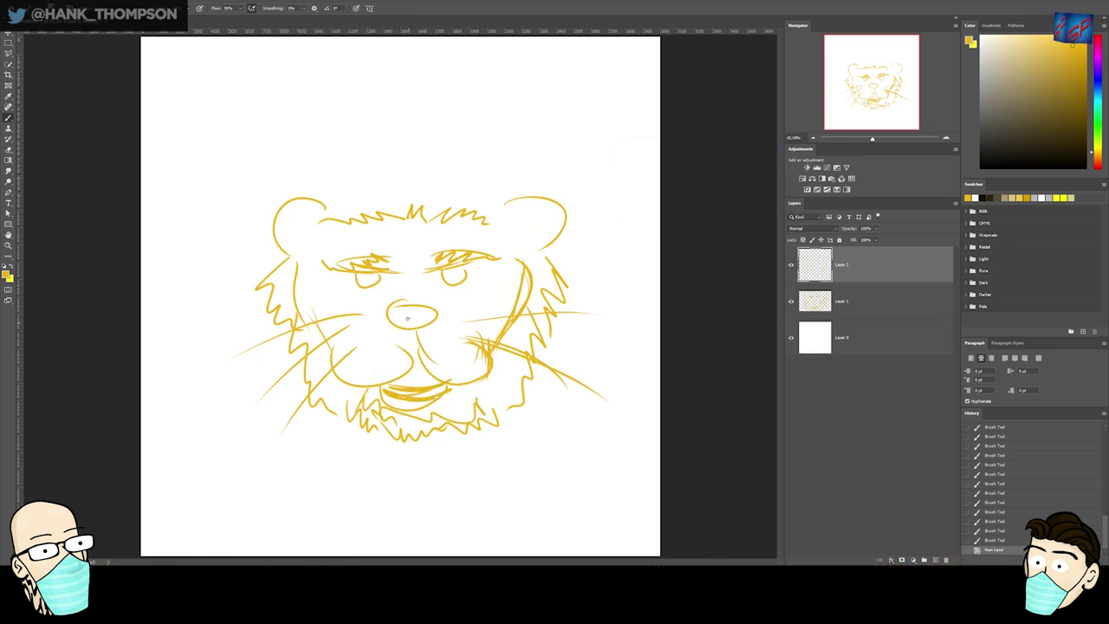
pyautogui.scroll(3, 394, 301)
pyautogui.hotkey('ctrl', 'shift', 'n')
pyautogui.press('Return')
pyautogui.press('d')
pyautogui.moveTo(386, 305)
pyautogui.mouseDown()
pyautogui.moveTo(463, 306)
pyautogui.moveTo(461, 351)
pyautogui.mouseUp()
pyautogui.moveTo(453, 303)
pyautogui.mouseDown()
pyautogui.moveTo(441, 359)
pyautogui.moveTo(476, 349)
pyautogui.mouseUp()
pyautogui.moveTo(417, 358); pyautogui.dragTo(472, 354)
pyautogui.moveTo(451, 357)
pyautogui.mouseDown()
pyautogui.moveTo(482, 328)
pyautogui.moveTo(468, 312)
pyautogui.moveTo(491, 314)
pyautogui.moveTo(478, 336)
pyautogui.moveTo(464, 310)
pyautogui.moveTo(398, 355)
pyautogui.moveTo(387, 339)
pyautogui.moveTo(432, 357)
pyautogui.mouseUp()
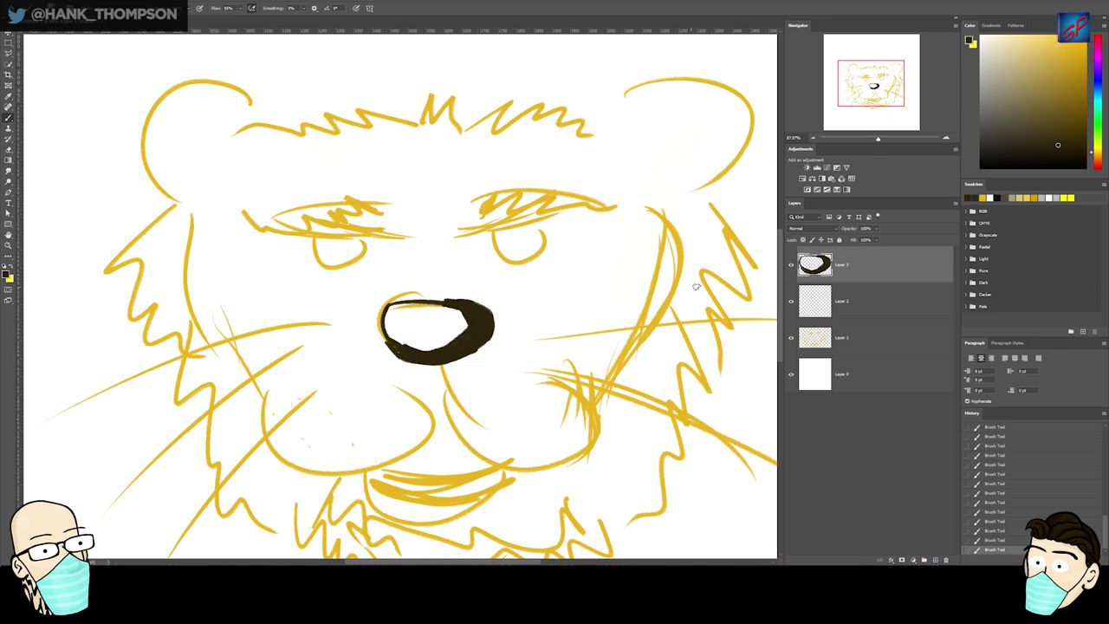
# - Add two more layers and adjust the size of the KYLE Ultimate Charcoal Pencil brush for drawing the eyes
pyautogui.hotkey('ctrl', 'shift', 'alt', 'n')
pyautogui.hotkey('ctrl', 'shift', 'alt', 'n')
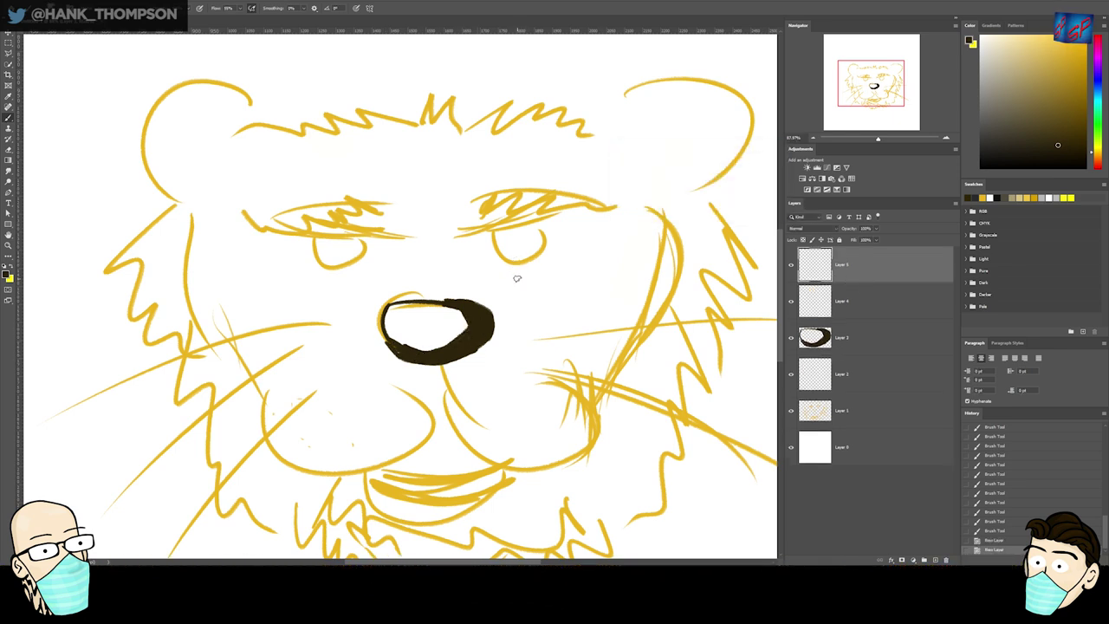
pyautogui.rightClick(501, 268)
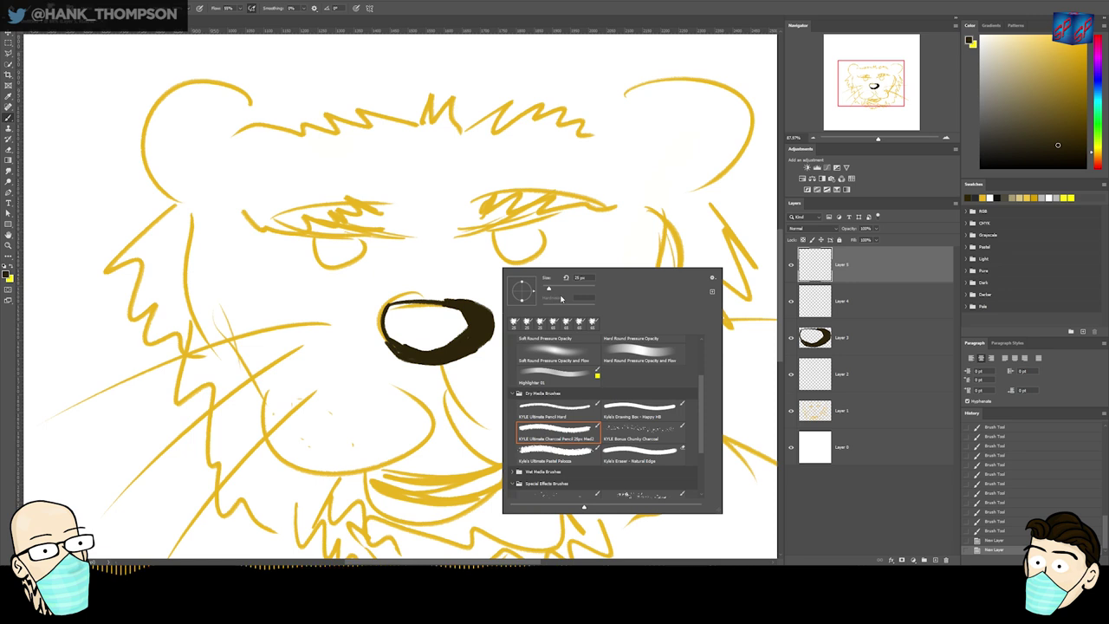
pyautogui.moveTo(503, 243); pyautogui.dragTo(518, 251)
pyautogui.hotkey('ctrl', 'z')
pyautogui.rightClick(517, 258)
pyautogui.click(605, 268)
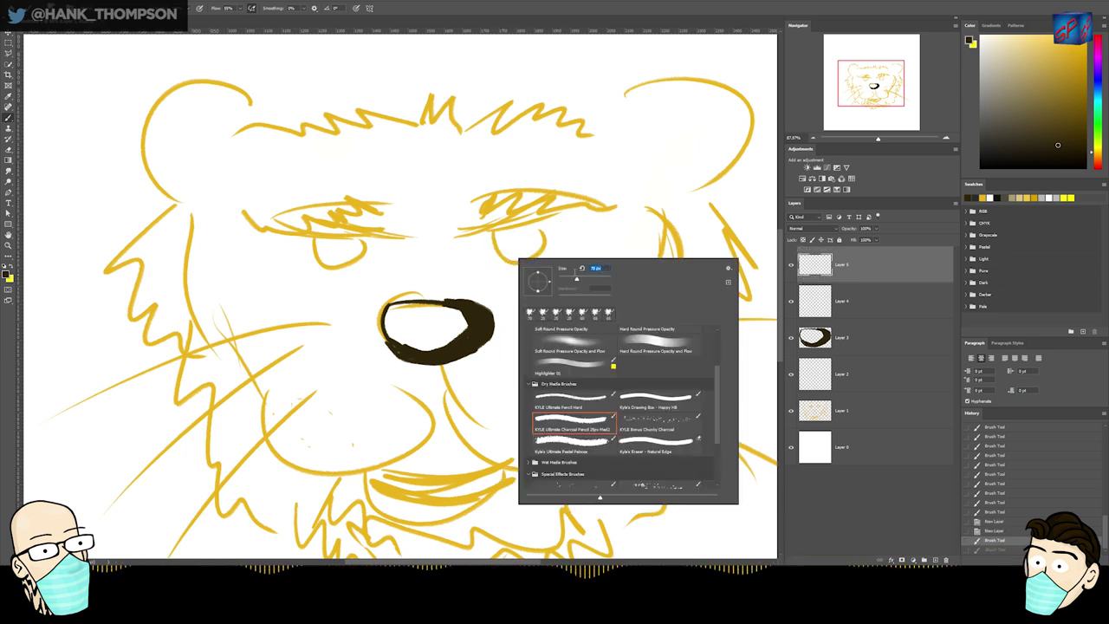
pyautogui.press('Return')
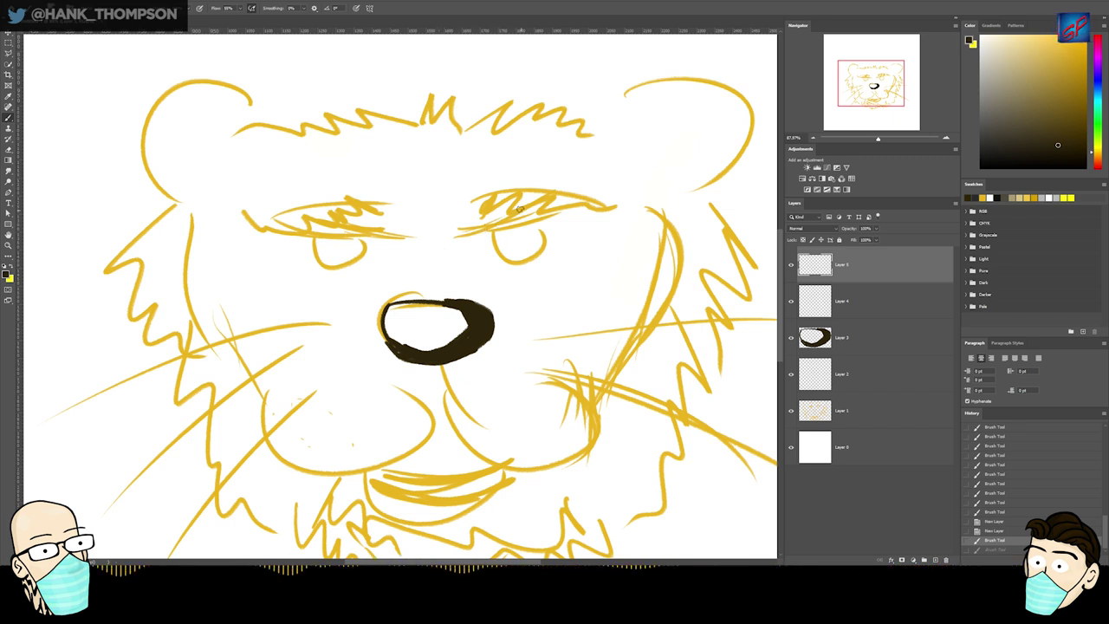
# - Draw thin dark curved outlines for both eyes over the yellow eye sketches
pyautogui.moveTo(480, 234)
pyautogui.mouseDown()
pyautogui.moveTo(534, 222)
pyautogui.moveTo(532, 239)
pyautogui.mouseUp()
pyautogui.hotkey('ctrl', 'z')
pyautogui.click(489, 238)
pyautogui.hotkey('ctrl', 'z')
pyautogui.moveTo(356, 263); pyautogui.dragTo(363, 268)
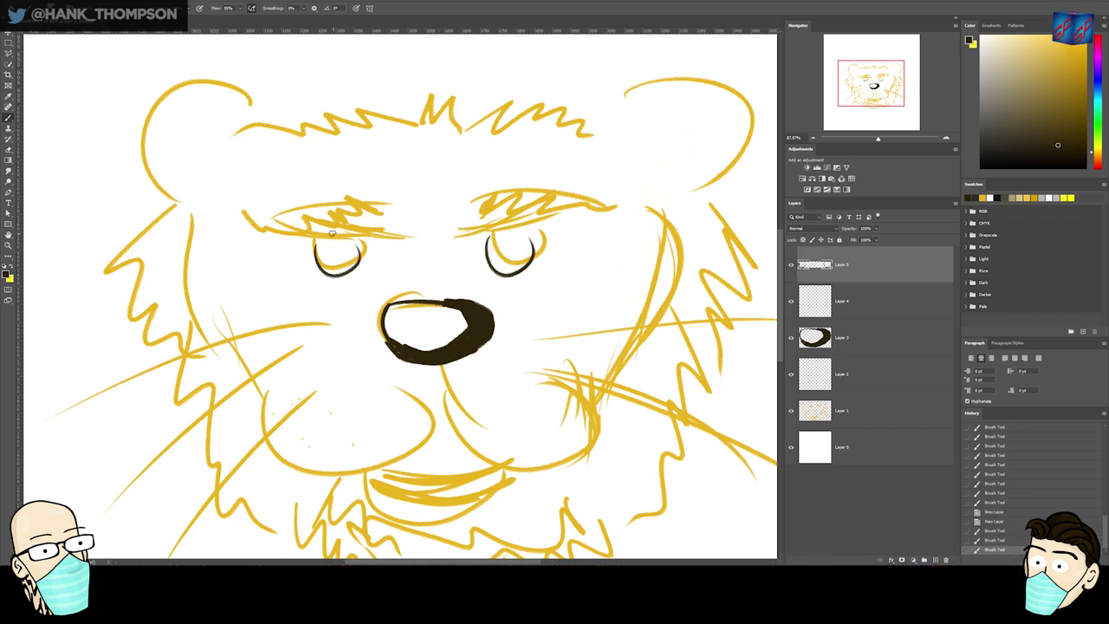
# - Add a new layer and lower the opacity of the yellow sketch layer until the sketch is very faint
pyautogui.hotkey('ctrl', 'shift', 'alt', 'n')
pyautogui.click(866, 444)
pyautogui.moveTo(854, 229); pyautogui.dragTo(805, 232)
# - Draw slanted, frowning upper lid lines above both eyes on the eye layer
pyautogui.moveTo(485, 236); pyautogui.dragTo(561, 218)
pyautogui.hotkey('ctrl', 'z')
pyautogui.keyDown('ctrl'); pyautogui.click(490, 252); pyautogui.keyUp('ctrl')
pyautogui.moveTo(364, 245); pyautogui.dragTo(297, 231)
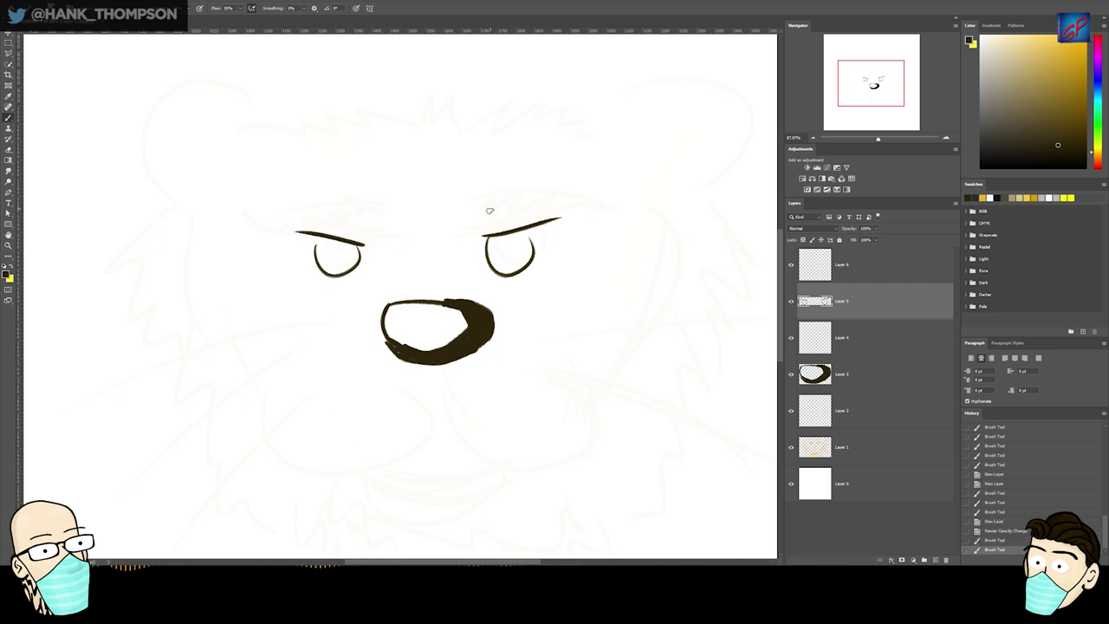
# - Draw rows of short slanted dark hairs to form the eyebrows above both eyes
pyautogui.moveTo(492, 197); pyautogui.dragTo(487, 214)
pyautogui.moveTo(504, 197); pyautogui.dragTo(496, 212)
pyautogui.moveTo(515, 195); pyautogui.dragTo(506, 210)
pyautogui.moveTo(528, 193)
pyautogui.mouseDown()
pyautogui.moveTo(517, 211)
pyautogui.moveTo(532, 208)
pyautogui.mouseUp()
pyautogui.moveTo(562, 199); pyautogui.dragTo(551, 211)
pyautogui.moveTo(582, 207); pyautogui.dragTo(573, 212)
pyautogui.moveTo(348, 211); pyautogui.dragTo(345, 224)
pyautogui.moveTo(355, 209); pyautogui.dragTo(352, 222)
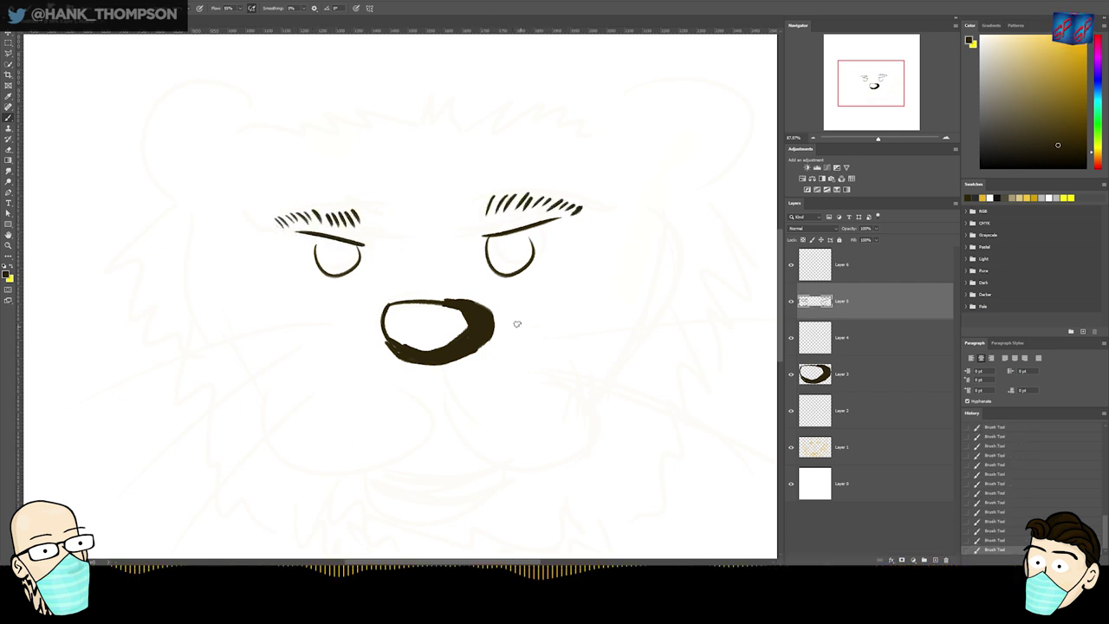
# - Add a new layer, choose a pale beige, and brush curved fur strokes for the right side of the muzzle below the nose
pyautogui.hotkey('ctrl', 'shift', 'n')
pyautogui.press('Return')
pyautogui.click(998, 44)
pyautogui.moveTo(448, 365); pyautogui.dragTo(482, 400)
pyautogui.moveTo(454, 371)
pyautogui.mouseDown()
pyautogui.moveTo(517, 396)
pyautogui.moveTo(530, 364)
pyautogui.mouseUp()
pyautogui.moveTo(500, 327); pyautogui.dragTo(534, 378)
pyautogui.moveTo(478, 398); pyautogui.dragTo(523, 405)
pyautogui.moveTo(532, 354); pyautogui.dragTo(544, 388)
pyautogui.moveTo(568, 366)
pyautogui.mouseDown()
pyautogui.moveTo(508, 405)
pyautogui.moveTo(522, 401)
pyautogui.mouseUp()
pyautogui.moveTo(558, 381)
pyautogui.mouseDown()
pyautogui.moveTo(520, 404)
pyautogui.moveTo(490, 402)
pyautogui.mouseUp()
pyautogui.moveTo(443, 367); pyautogui.dragTo(463, 394)
pyautogui.moveTo(446, 374); pyautogui.dragTo(487, 407)
# - Brush curved beige fur strokes for the left side of the muzzle and move the nose layer above the muzzle fur layer
pyautogui.moveTo(434, 367)
pyautogui.mouseDown()
pyautogui.moveTo(401, 417)
pyautogui.moveTo(406, 379)
pyautogui.moveTo(405, 399)
pyautogui.moveTo(373, 375)
pyautogui.mouseUp()
pyautogui.moveTo(347, 409)
pyautogui.mouseDown()
pyautogui.moveTo(343, 356)
pyautogui.moveTo(331, 367)
pyautogui.moveTo(361, 388)
pyautogui.moveTo(413, 399)
pyautogui.mouseUp()
pyautogui.moveTo(906, 410); pyautogui.dragTo(852, 293)
pyautogui.moveTo(434, 368)
pyautogui.mouseDown()
pyautogui.moveTo(420, 397)
pyautogui.moveTo(415, 376)
pyautogui.moveTo(424, 392)
pyautogui.moveTo(407, 412)
pyautogui.mouseUp()
pyautogui.hotkey('ctrl', 'z')
pyautogui.hotkey('ctrl', 'z')
pyautogui.click(853, 337)
pyautogui.press('v')
pyautogui.hotkey('ctrl', 'z')
pyautogui.press('b')
pyautogui.moveTo(368, 415); pyautogui.dragTo(335, 406)
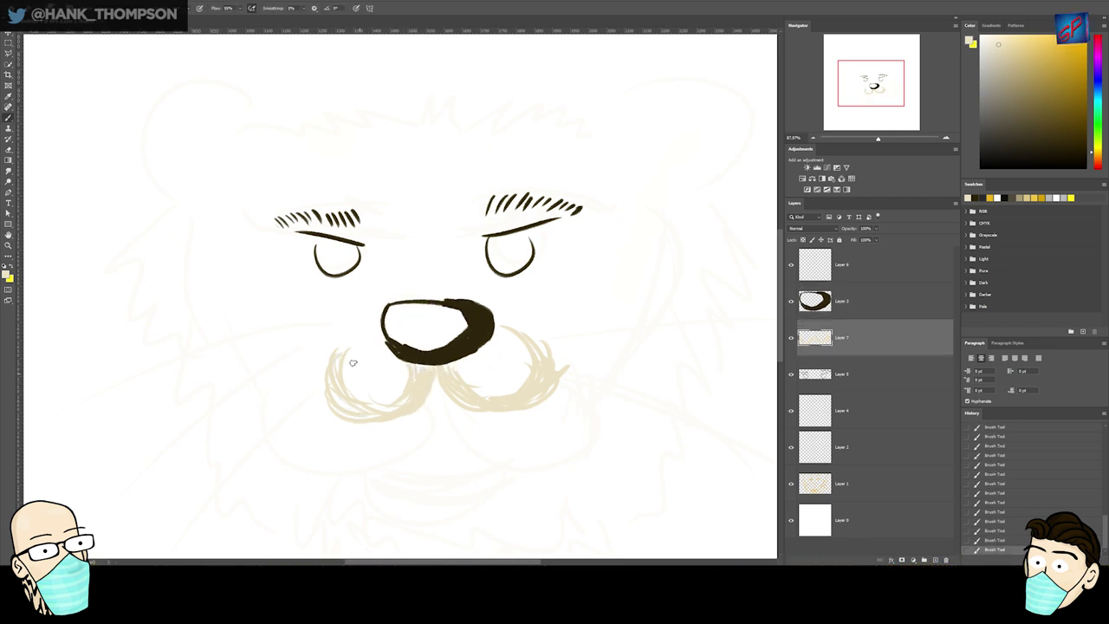
# - Add a new layer below the muzzle fur, choose a beige tone, and paint the curved mouth line between the muzzle halves
pyautogui.click(935, 560)
pyautogui.click(1001, 48)
pyautogui.click(1005, 50)
pyautogui.moveTo(402, 419); pyautogui.dragTo(479, 411)
pyautogui.moveTo(403, 420); pyautogui.dragTo(481, 412)
pyautogui.moveTo(884, 338); pyautogui.dragTo(884, 388)
pyautogui.moveTo(405, 416); pyautogui.dragTo(479, 413)
pyautogui.moveTo(464, 419)
pyautogui.mouseDown()
pyautogui.moveTo(423, 418)
pyautogui.moveTo(480, 414)
pyautogui.mouseUp()
pyautogui.moveTo(460, 420)
pyautogui.mouseDown()
pyautogui.moveTo(405, 419)
pyautogui.moveTo(407, 468)
pyautogui.moveTo(500, 452)
pyautogui.moveTo(511, 416)
pyautogui.mouseUp()
# - Add a new layer and draw the lower lip with a jagged row of chin fur beneath it
pyautogui.hotkey('ctrl', 'alt', 'shift', 'n')
pyautogui.moveTo(357, 431)
pyautogui.mouseDown()
pyautogui.moveTo(351, 461)
pyautogui.moveTo(407, 475)
pyautogui.moveTo(522, 453)
pyautogui.moveTo(488, 495)
pyautogui.moveTo(507, 474)
pyautogui.mouseUp()
pyautogui.hotkey('ctrl', 'z')
pyautogui.moveTo(351, 441); pyautogui.dragTo(355, 258)
# - Add a new layer and draw beige rounded outer outlines for both ears
pyautogui.scroll(-3, 491, 233)
pyautogui.scroll(2, 491, 233)
pyautogui.moveTo(503, 141)
pyautogui.mouseDown()
pyautogui.moveTo(509, 219)
pyautogui.moveTo(567, 260)
pyautogui.mouseUp()
pyautogui.hotkey('ctrl', 'shift', 'n')
pyautogui.press('Return')
pyautogui.hotkey('ctrl', 'z')
pyautogui.moveTo(512, 200); pyautogui.dragTo(604, 267)
pyautogui.moveTo(227, 192)
pyautogui.mouseDown()
pyautogui.moveTo(110, 220)
pyautogui.moveTo(146, 276)
pyautogui.moveTo(164, 281)
pyautogui.mouseUp()
pyautogui.moveTo(162, 281); pyautogui.dragTo(184, 282)
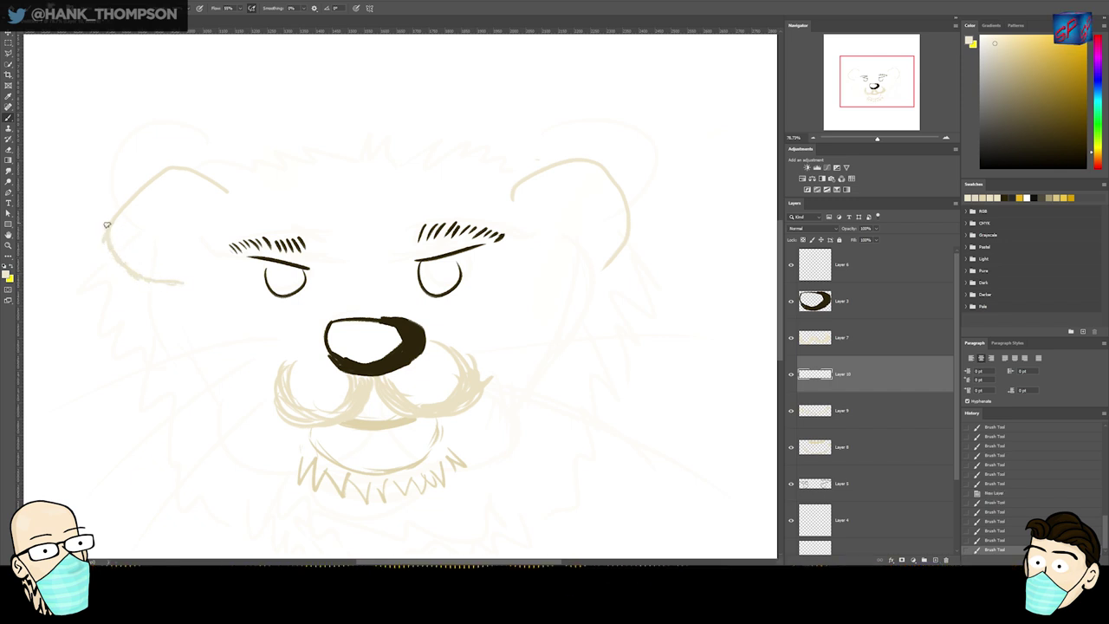
# - Add short fur strokes along the outer ear outlines and compare the ears without and with them
pyautogui.moveTo(112, 210); pyautogui.dragTo(126, 197)
pyautogui.moveTo(115, 213); pyautogui.dragTo(130, 196)
pyautogui.moveTo(117, 208); pyautogui.dragTo(133, 193)
pyautogui.hotkey('ctrl', 'z')
pyautogui.hotkey('ctrl', 'z')
pyautogui.hotkey('ctrl', 'z')
pyautogui.hotkey('ctrl', 'shift', 'z')
pyautogui.hotkey('ctrl', 'shift', 'z')
pyautogui.hotkey('ctrl', 'shift', 'z')
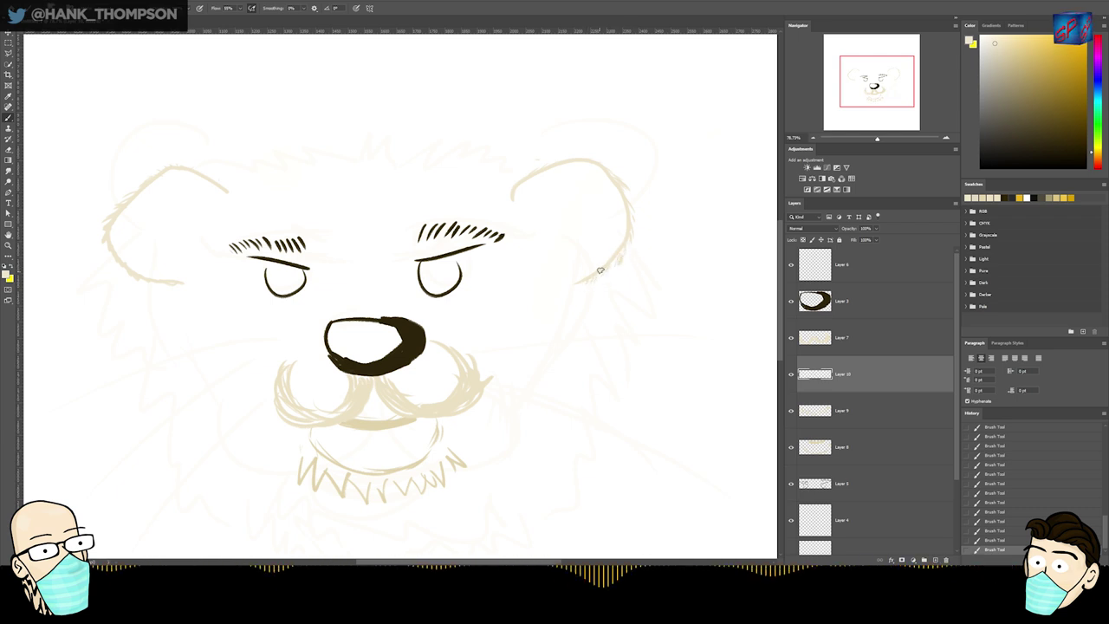
# - Draw the inner contours of both ears, add a new layer, and close the rim ends on the ear outline layer
pyautogui.moveTo(212, 203); pyautogui.dragTo(134, 248)
pyautogui.moveTo(536, 210)
pyautogui.mouseDown()
pyautogui.moveTo(601, 218)
pyautogui.moveTo(579, 264)
pyautogui.mouseUp()
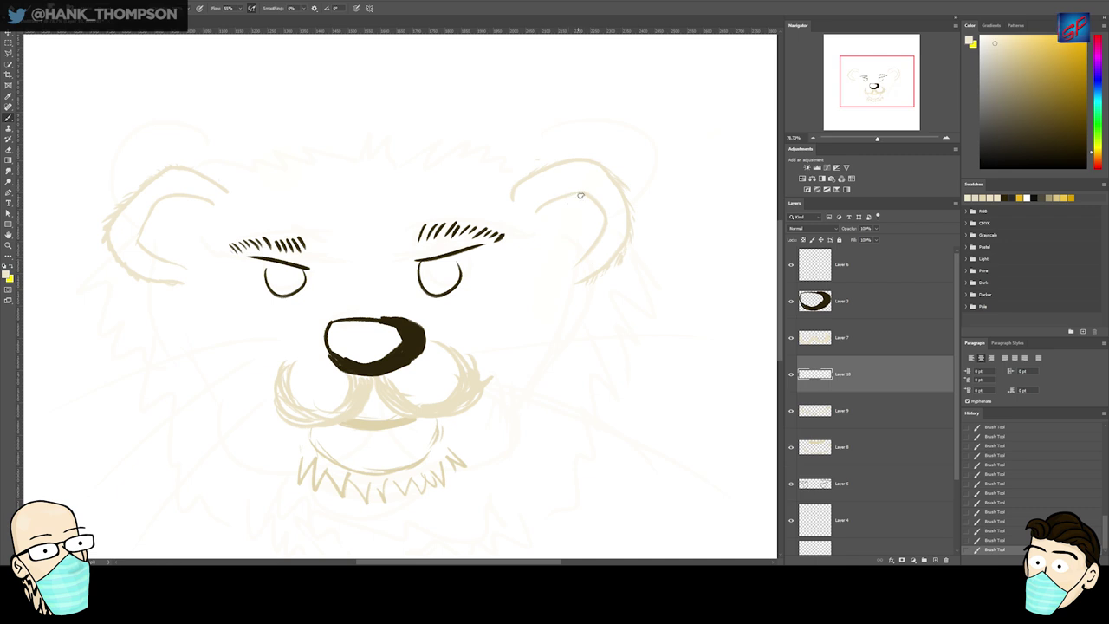
pyautogui.hotkey('ctrl', 'alt', 'shift', 'n')
pyautogui.hotkey('alt', '[')
pyautogui.moveTo(513, 198); pyautogui.dragTo(537, 210)
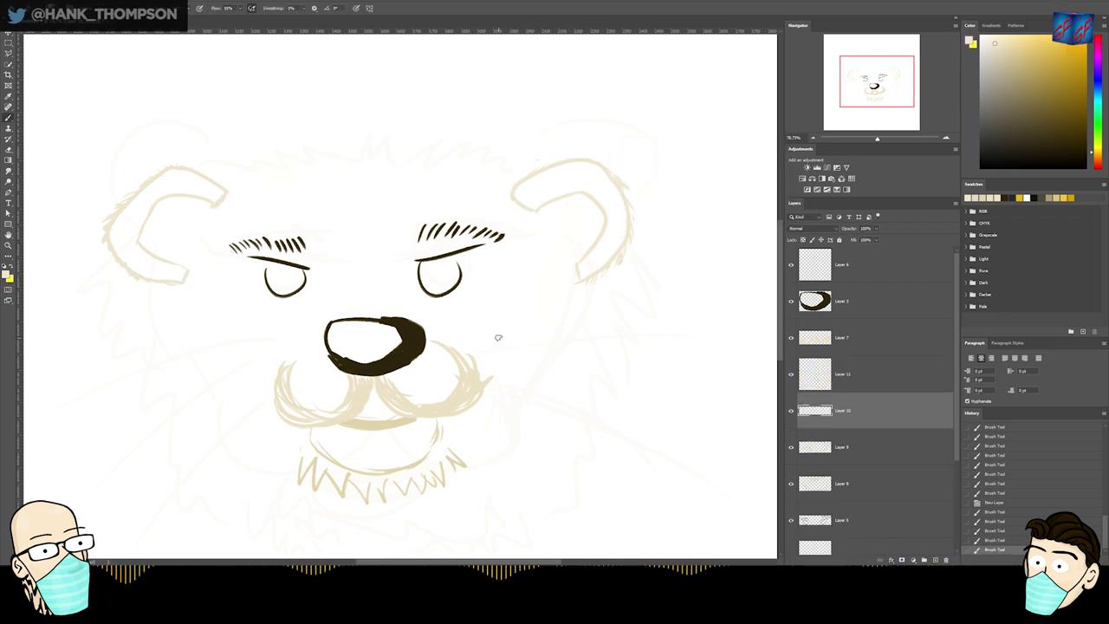
# - Move the new ear layer below the ear outline layer, group both as "ears" and expand the group
pyautogui.moveTo(915, 378); pyautogui.dragTo(906, 414)
pyautogui.keyDown('shift'); pyautogui.click(869, 376); pyautogui.keyUp('shift')
pyautogui.hotkey('ctrl', 'g')
pyautogui.write('ears')
pyautogui.press('Return')
pyautogui.click(792, 361)
pyautogui.click(792, 361)
pyautogui.click(800, 361)
# - Move Layer 11 above the ear outline layer and brush greyish beige fur strokes inside both ears
pyautogui.click(854, 412)
pyautogui.keyDown('alt'); pyautogui.click(559, 197); pyautogui.keyUp('alt')
pyautogui.click(991, 45)
pyautogui.moveTo(884, 420); pyautogui.dragTo(883, 372)
pyautogui.moveTo(543, 207); pyautogui.dragTo(536, 213)
pyautogui.moveTo(550, 204); pyautogui.dragTo(551, 209)
pyautogui.moveTo(568, 199)
pyautogui.mouseDown()
pyautogui.moveTo(543, 211)
pyautogui.moveTo(556, 208)
pyautogui.mouseUp()
pyautogui.click(992, 53)
pyautogui.moveTo(582, 194); pyautogui.dragTo(573, 204)
pyautogui.moveTo(600, 202); pyautogui.dragTo(597, 227)
pyautogui.moveTo(599, 228); pyautogui.dragTo(582, 254)
pyautogui.moveTo(208, 204); pyautogui.dragTo(172, 209)
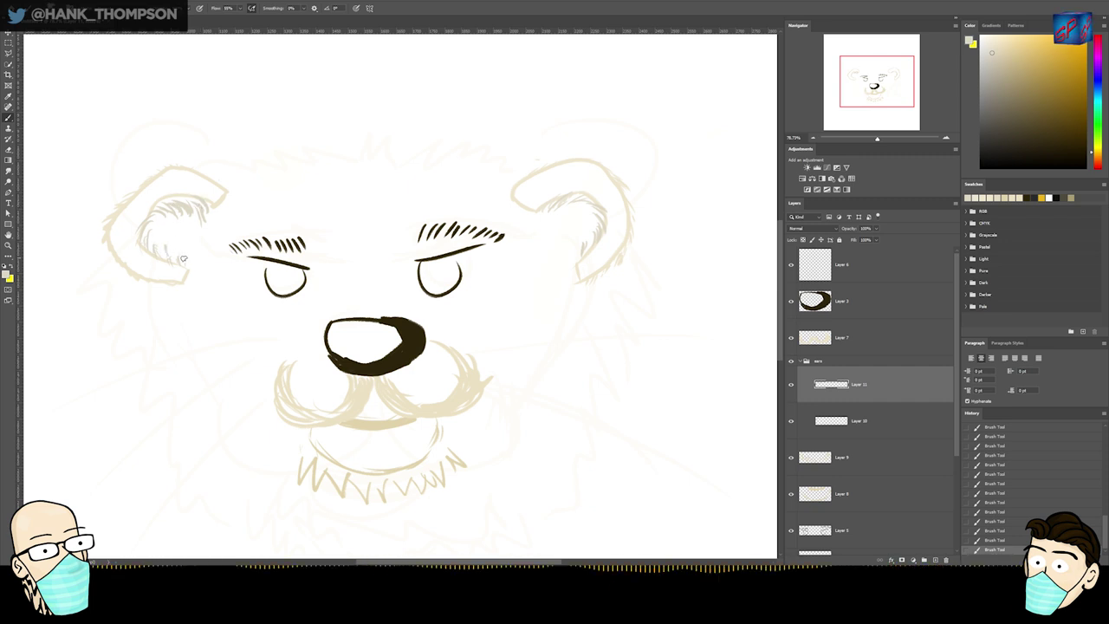
# - Lock the white background layer completely
pyautogui.press('v')
pyautogui.click(180, 182)
pyautogui.click(840, 240)
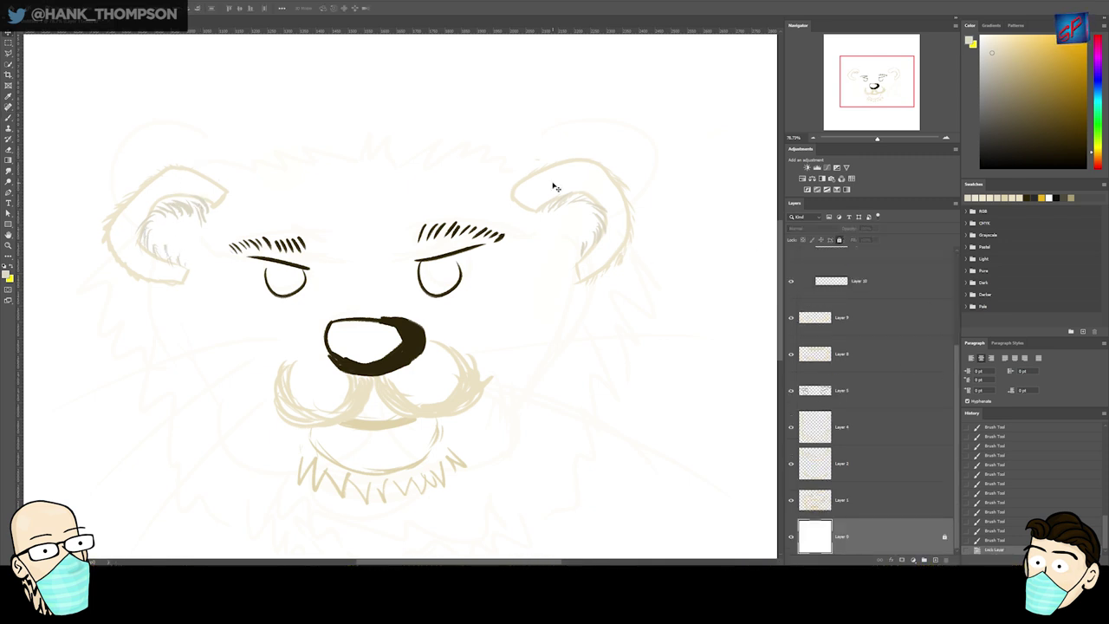
# - Sample the ear outline's beige and fill the rims of both ears with short fur strokes on the outline layer
pyautogui.click(515, 189)
pyautogui.press('b')
pyautogui.keyDown('alt'); pyautogui.click(515, 189); pyautogui.keyUp('alt')
pyautogui.moveTo(526, 180); pyautogui.dragTo(521, 195)
pyautogui.moveTo(537, 176)
pyautogui.mouseDown()
pyautogui.moveTo(530, 191)
pyautogui.moveTo(542, 185)
pyautogui.mouseUp()
pyautogui.moveTo(565, 165)
pyautogui.mouseDown()
pyautogui.moveTo(556, 179)
pyautogui.moveTo(629, 206)
pyautogui.mouseUp()
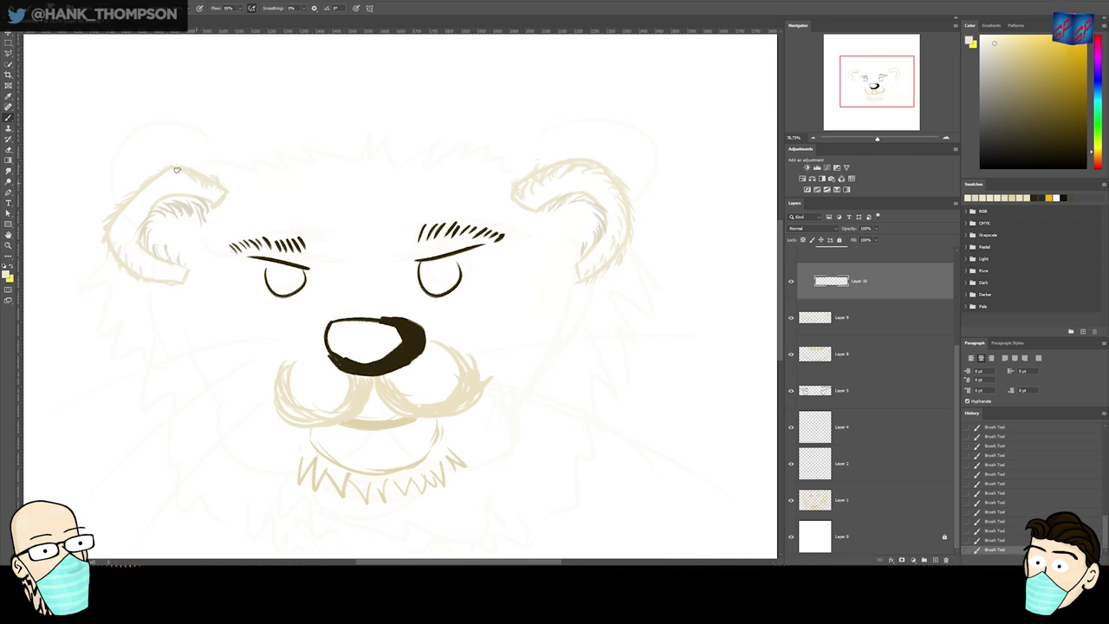
pyautogui.moveTo(124, 213); pyautogui.dragTo(133, 268)
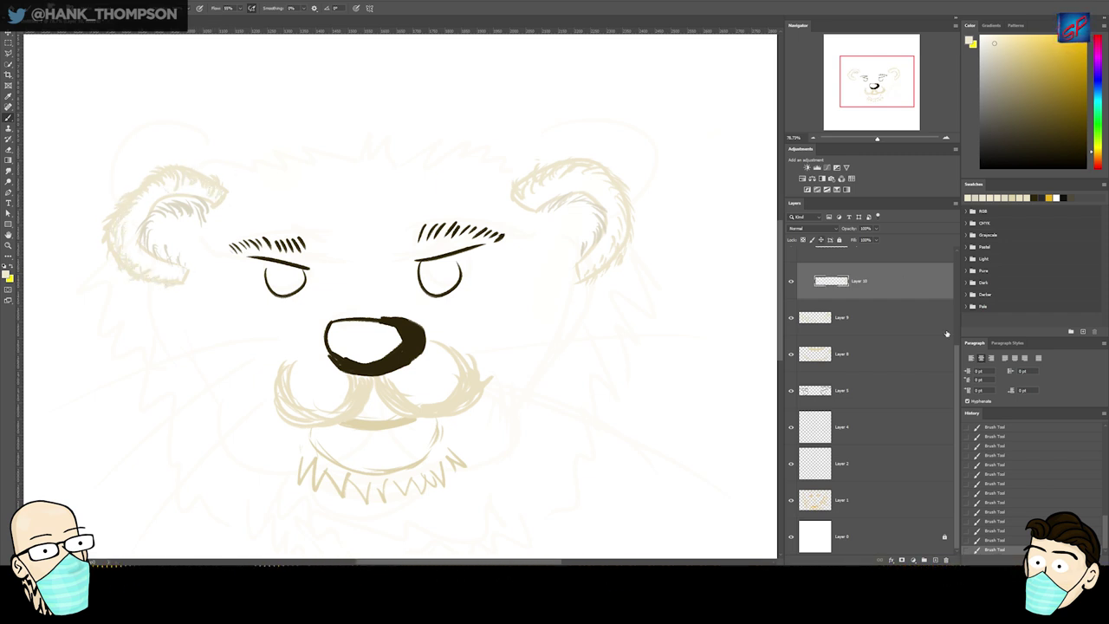
# - Add a new layer inside the ears group, pick a slightly darker beige and brush short fur strokes along both ear rims
pyautogui.click(935, 560)
pyautogui.click(1006, 53)
pyautogui.moveTo(210, 179)
pyautogui.mouseDown()
pyautogui.moveTo(212, 196)
pyautogui.moveTo(190, 191)
pyautogui.mouseUp()
pyautogui.moveTo(159, 186)
pyautogui.mouseDown()
pyautogui.moveTo(171, 195)
pyautogui.moveTo(161, 195)
pyautogui.mouseUp()
pyautogui.moveTo(130, 203)
pyautogui.mouseDown()
pyautogui.moveTo(145, 209)
pyautogui.moveTo(128, 236)
pyautogui.mouseUp()
pyautogui.moveTo(131, 255); pyautogui.dragTo(136, 245)
pyautogui.moveTo(176, 279)
pyautogui.mouseDown()
pyautogui.moveTo(180, 267)
pyautogui.moveTo(130, 222)
pyautogui.moveTo(170, 270)
pyautogui.mouseUp()
pyautogui.moveTo(547, 181)
pyautogui.mouseDown()
pyautogui.moveTo(602, 177)
pyautogui.moveTo(622, 227)
pyautogui.moveTo(591, 273)
pyautogui.moveTo(536, 188)
pyautogui.mouseUp()
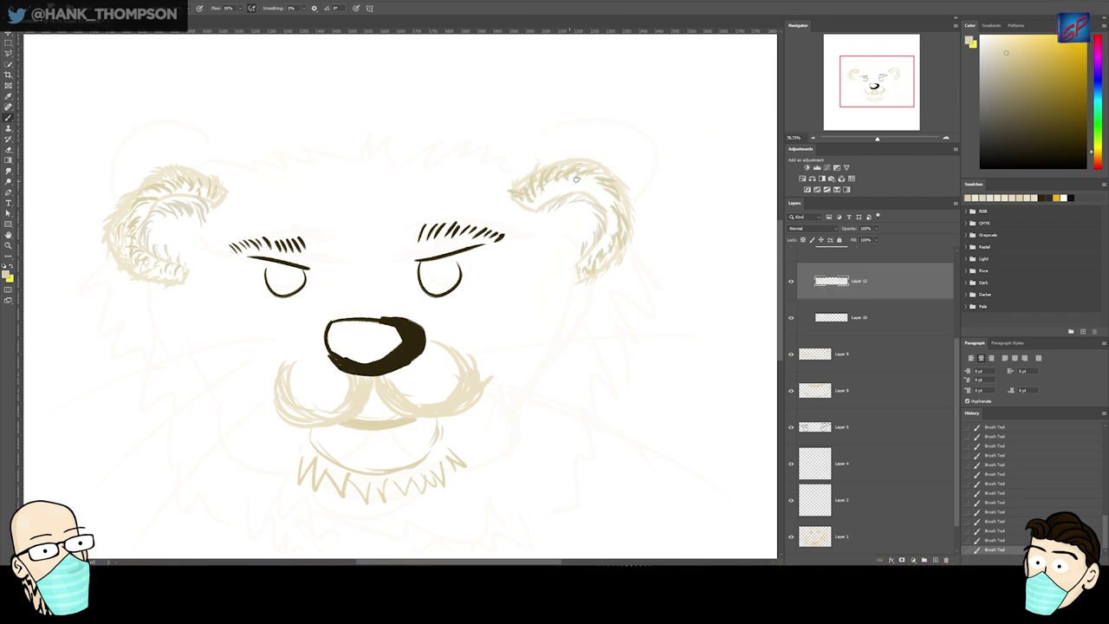
# - Brush more fur strokes on the inner edges of both ears on the layer below
pyautogui.hotkey('alt', '[')
pyautogui.moveTo(563, 197); pyautogui.dragTo(602, 235)
pyautogui.moveTo(171, 208); pyautogui.dragTo(162, 231)
# - Fill the white interior of the nose with dark brown on the nose layer, leaving a small white highlight
pyautogui.moveTo(418, 348)
pyautogui.mouseDown()
pyautogui.moveTo(657, 208)
pyautogui.moveTo(549, 269)
pyautogui.mouseUp()
pyautogui.moveTo(478, 208)
pyautogui.mouseDown()
pyautogui.moveTo(453, 210)
pyautogui.moveTo(467, 210)
pyautogui.mouseUp()
pyautogui.keyDown('ctrl'); pyautogui.click(506, 237); pyautogui.keyUp('ctrl')
pyautogui.moveTo(521, 235)
pyautogui.mouseDown()
pyautogui.moveTo(544, 224)
pyautogui.moveTo(559, 232)
pyautogui.moveTo(475, 230)
pyautogui.moveTo(505, 230)
pyautogui.moveTo(524, 280)
pyautogui.moveTo(537, 266)
pyautogui.mouseUp()
pyautogui.hotkey('ctrl', 'z')
pyautogui.moveTo(446, 235)
pyautogui.mouseDown()
pyautogui.moveTo(490, 245)
pyautogui.moveTo(460, 294)
pyautogui.mouseUp()
pyautogui.moveTo(457, 292)
pyautogui.mouseDown()
pyautogui.moveTo(482, 248)
pyautogui.moveTo(468, 286)
pyautogui.moveTo(420, 275)
pyautogui.moveTo(427, 235)
pyautogui.moveTo(439, 283)
pyautogui.mouseUp()
pyautogui.moveTo(456, 234)
pyautogui.mouseDown()
pyautogui.moveTo(520, 253)
pyautogui.moveTo(481, 300)
pyautogui.mouseUp()
pyautogui.moveTo(498, 244)
pyautogui.mouseDown()
pyautogui.moveTo(487, 301)
pyautogui.moveTo(564, 272)
pyautogui.mouseUp()
# - Add a layer above the nose, load the nose shape as a selection and brush darker shading along its edges and central crease
pyautogui.hotkey('ctrl', 'shift', 'n')
pyautogui.press('Return')
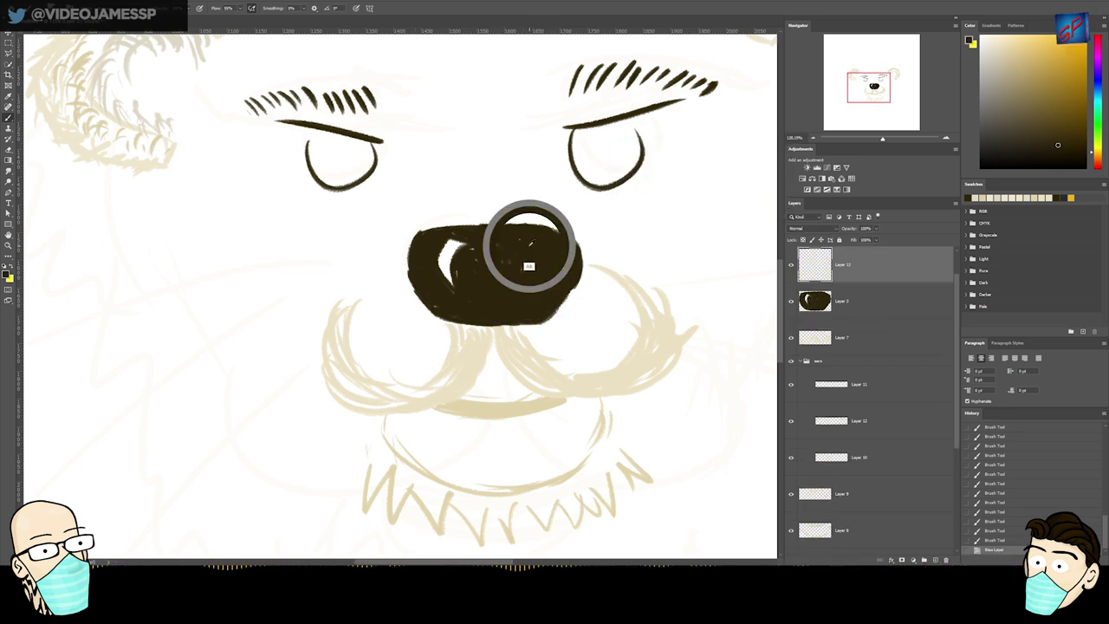
pyautogui.keyDown('ctrl'); pyautogui.click(815, 301); pyautogui.keyUp('ctrl')
pyautogui.moveTo(578, 258); pyautogui.dragTo(530, 321)
pyautogui.moveTo(413, 290); pyautogui.dragTo(421, 310)
pyautogui.moveTo(491, 291)
pyautogui.mouseDown()
pyautogui.moveTo(497, 324)
pyautogui.moveTo(513, 324)
pyautogui.moveTo(492, 321)
pyautogui.mouseUp()
pyautogui.moveTo(562, 293); pyautogui.dragTo(553, 229)
# - Add another layer above the nose shading and pick a slightly lighter dark brown
pyautogui.hotkey('ctrl', 'shift', 'n')
pyautogui.press('Return')
pyautogui.click(1057, 144)
pyautogui.click(1051, 136)
pyautogui.moveTo(460, 229); pyautogui.dragTo(417, 258)
pyautogui.moveTo(425, 239)
pyautogui.mouseDown()
pyautogui.moveTo(413, 265)
pyautogui.moveTo(427, 304)
pyautogui.mouseUp()
pyautogui.moveTo(419, 251); pyautogui.dragTo(437, 313)
pyautogui.moveTo(426, 236)
pyautogui.mouseDown()
pyautogui.moveTo(520, 227)
pyautogui.moveTo(459, 230)
pyautogui.mouseUp()
pyautogui.moveTo(506, 227)
pyautogui.mouseDown()
pyautogui.moveTo(442, 232)
pyautogui.moveTo(418, 275)
pyautogui.mouseUp()
pyautogui.hotkey('ctrl', 'z')
pyautogui.hotkey('ctrl', 'z')
pyautogui.hotkey('ctrl', 'z')
pyautogui.hotkey('ctrl', 'z')
# - Brush lighter brown strokes around the rim and along the middle of the nose inside the selection
pyautogui.moveTo(417, 260); pyautogui.dragTo(433, 308)
pyautogui.moveTo(423, 293); pyautogui.dragTo(454, 321)
pyautogui.moveTo(430, 241); pyautogui.dragTo(424, 290)
pyautogui.moveTo(424, 279); pyautogui.dragTo(447, 315)
pyautogui.moveTo(468, 229); pyautogui.dragTo(429, 243)
pyautogui.moveTo(436, 312); pyautogui.dragTo(474, 323)
pyautogui.moveTo(517, 230); pyautogui.dragTo(497, 274)
pyautogui.moveTo(511, 235)
pyautogui.mouseDown()
pyautogui.moveTo(497, 284)
pyautogui.moveTo(448, 327)
pyautogui.moveTo(497, 323)
pyautogui.moveTo(428, 287)
pyautogui.moveTo(377, 358)
pyautogui.mouseUp()
# - Select Layer 2, sample the beige of the mouth line and adjust it to a warmer, more saturated beige
pyautogui.moveTo(957, 364); pyautogui.dragTo(958, 482)
pyautogui.click(889, 470)
pyautogui.press('b')
pyautogui.keyDown('alt'); pyautogui.click(417, 374); pyautogui.keyUp('alt')
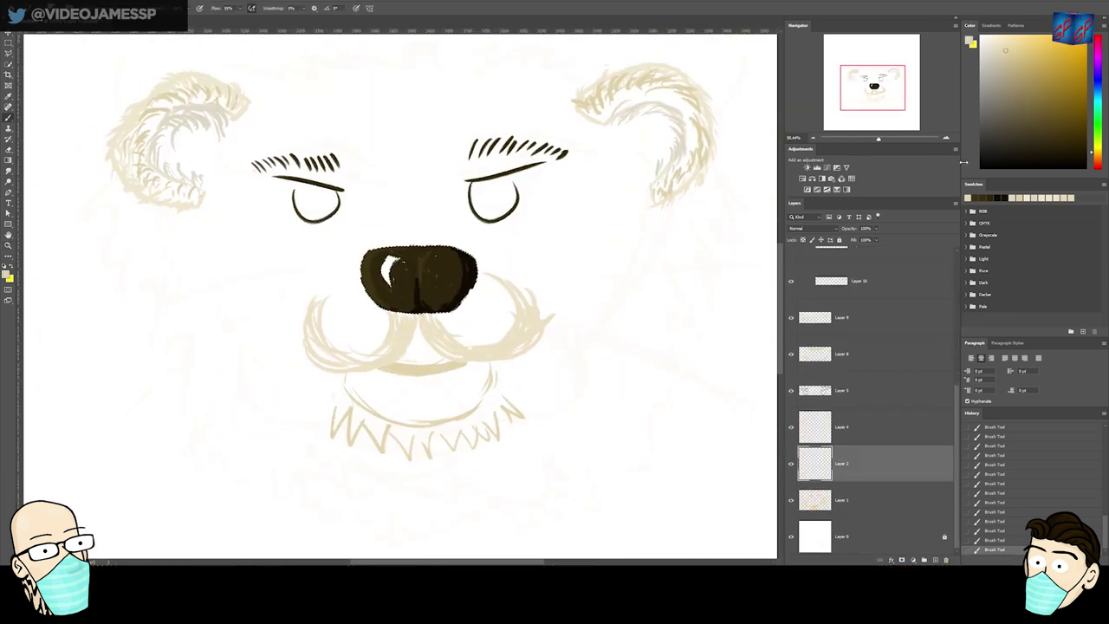
pyautogui.moveTo(990, 51); pyautogui.dragTo(983, 88)
pyautogui.click(1042, 58)
pyautogui.click(1029, 51)
pyautogui.click(1026, 46)
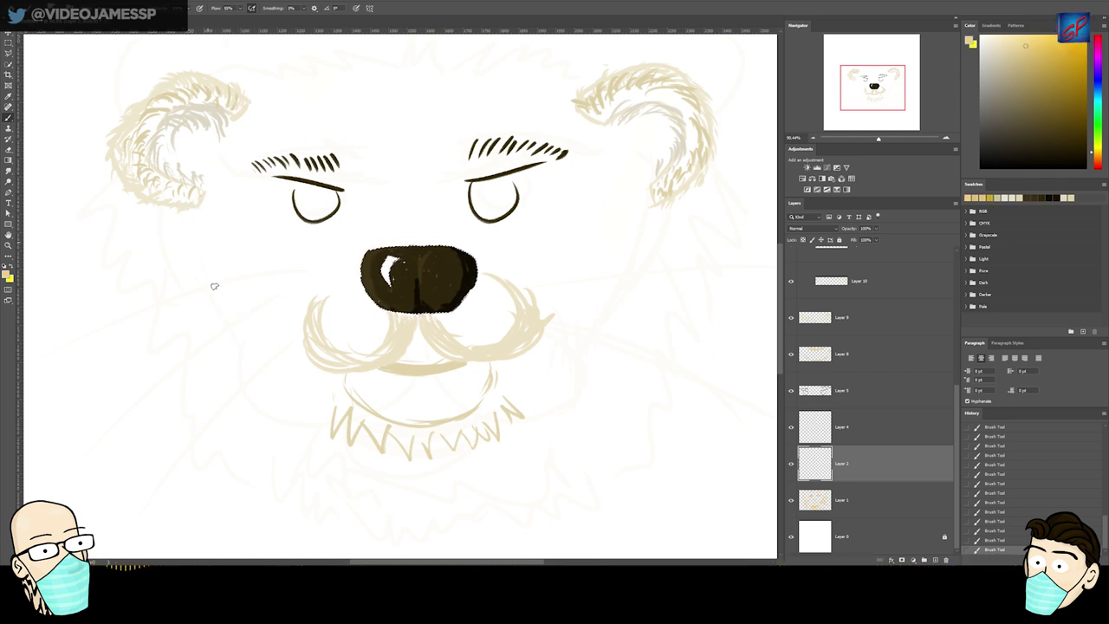
# - Switch to the yellow color and draw a closed outline around the whole head on Layer 4
pyautogui.press('x')
pyautogui.click(878, 430)
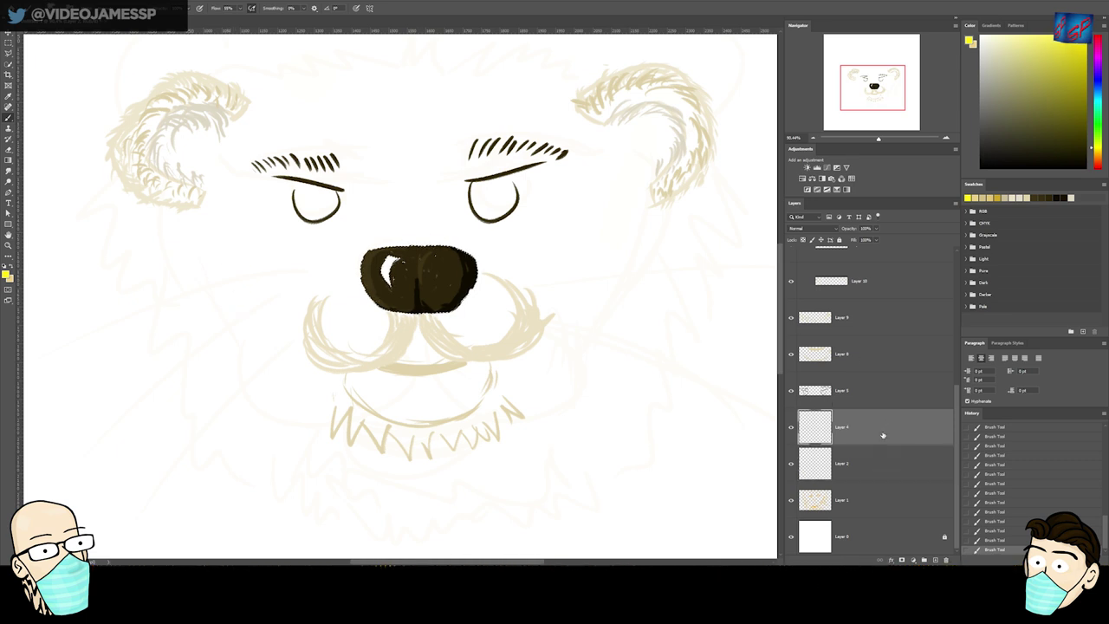
pyautogui.moveTo(196, 208)
pyautogui.mouseDown()
pyautogui.moveTo(312, 416)
pyautogui.moveTo(348, 440)
pyautogui.mouseUp()
pyautogui.moveTo(506, 427); pyautogui.dragTo(551, 345)
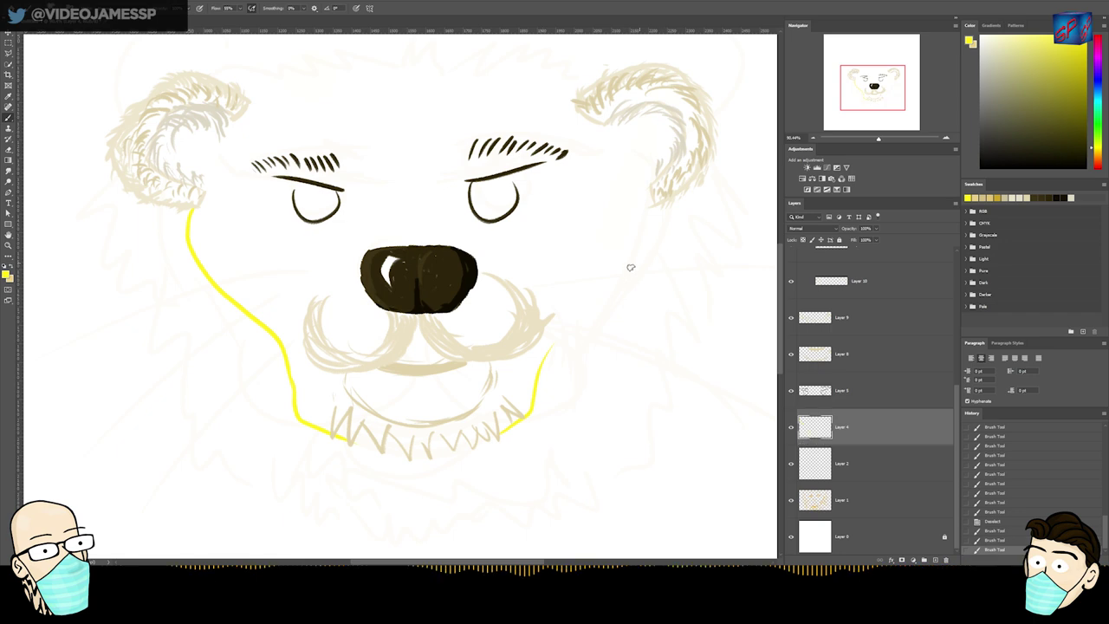
pyautogui.moveTo(654, 218); pyautogui.dragTo(567, 346)
pyautogui.moveTo(252, 99); pyautogui.dragTo(555, 85)
pyautogui.moveTo(455, 172)
pyautogui.mouseDown()
pyautogui.moveTo(376, 238)
pyautogui.moveTo(460, 167)
pyautogui.mouseUp()
pyautogui.moveTo(489, 128)
pyautogui.mouseDown()
pyautogui.moveTo(563, 171)
pyautogui.moveTo(618, 250)
pyautogui.mouseUp()
pyautogui.moveTo(154, 144); pyautogui.dragTo(89, 270)
pyautogui.moveTo(260, 511)
pyautogui.mouseDown()
pyautogui.moveTo(268, 321)
pyautogui.moveTo(462, 313)
pyautogui.mouseUp()
pyautogui.moveTo(396, 158); pyautogui.dragTo(361, 256)
pyautogui.moveTo(507, 300); pyautogui.dragTo(451, 357)
# - Fill the outlined head and the enclosed muzzle areas with yellow using the Paint Bucket
pyautogui.scroll(-2, 490, 292)
pyautogui.press('g')
pyautogui.click(506, 183)
pyautogui.click(426, 279)
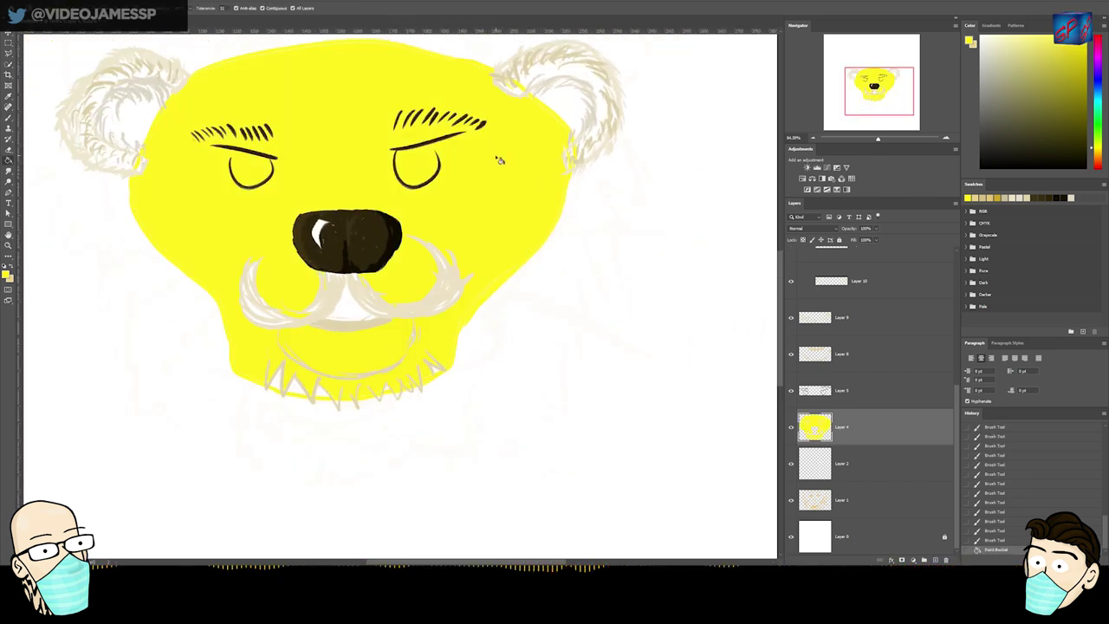
pyautogui.moveTo(376, 330); pyautogui.dragTo(425, 212)
# - Save the current charcoal brush as a new preset named Charcoal_25, capturing its size, tool settings and color
pyautogui.press('b')
pyautogui.moveTo(327, 259); pyautogui.dragTo(327, 270)
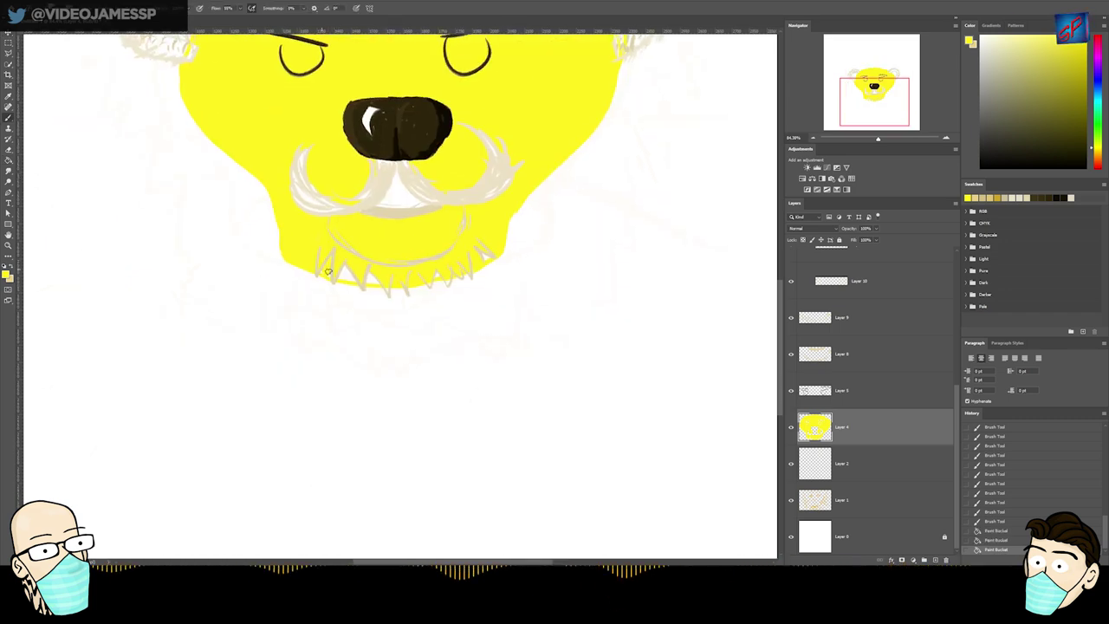
pyautogui.scroll(5, 342, 259)
pyautogui.scroll(-5, 401, 242)
pyautogui.rightClick(387, 271)
pyautogui.rightClick(372, 305)
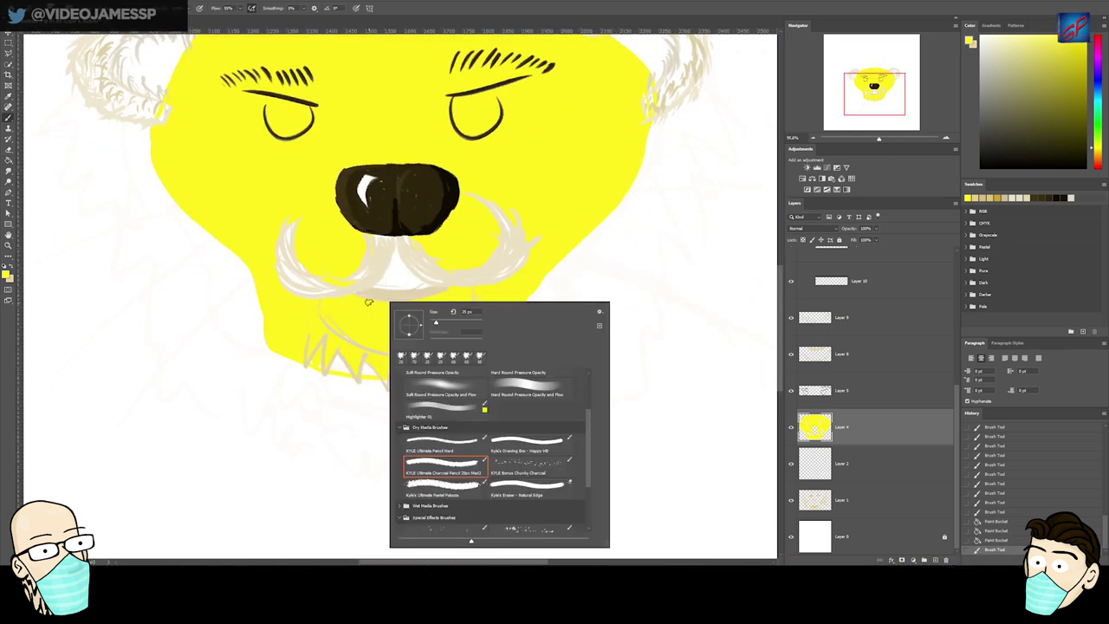
pyautogui.click(600, 312)
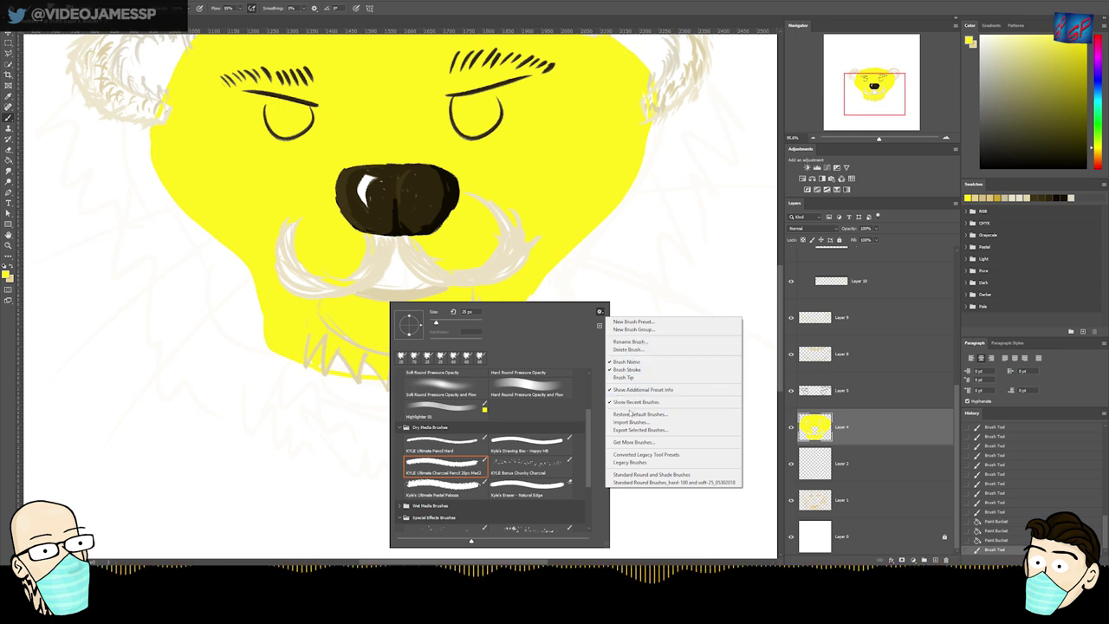
pyautogui.click(571, 465)
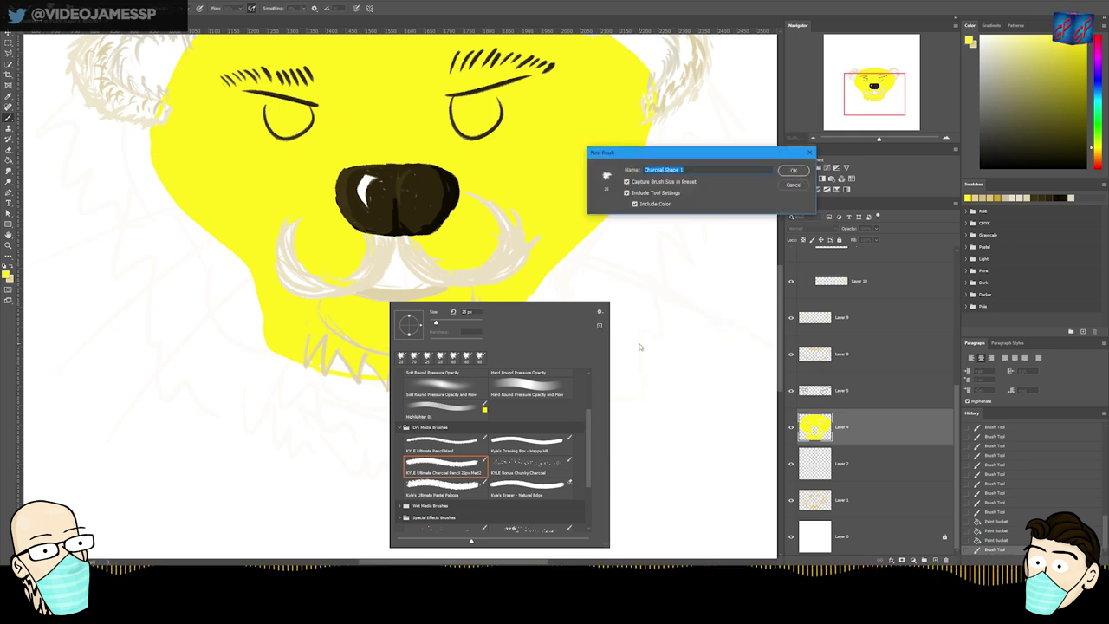
pyautogui.press('Return')
pyautogui.press('Return')
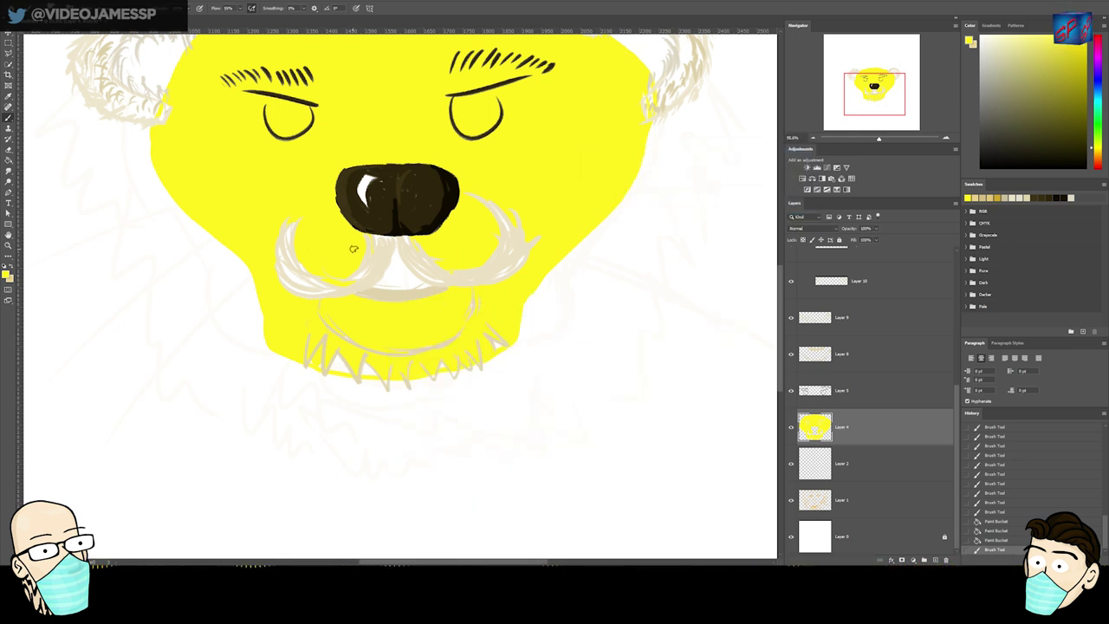
# - Switch to a larger round brush and paint yellow over the white gaps between the muzzle halves and under the nose
pyautogui.keyDown('alt'); pyautogui.click(326, 260); pyautogui.keyUp('alt')
pyautogui.rightClick(346, 250)
pyautogui.scroll(1, 485, 372)
pyautogui.click(488, 341)
pyautogui.click(356, 185)
pyautogui.click(385, 277)
pyautogui.moveTo(421, 229); pyautogui.dragTo(473, 228)
pyautogui.click(389, 234)
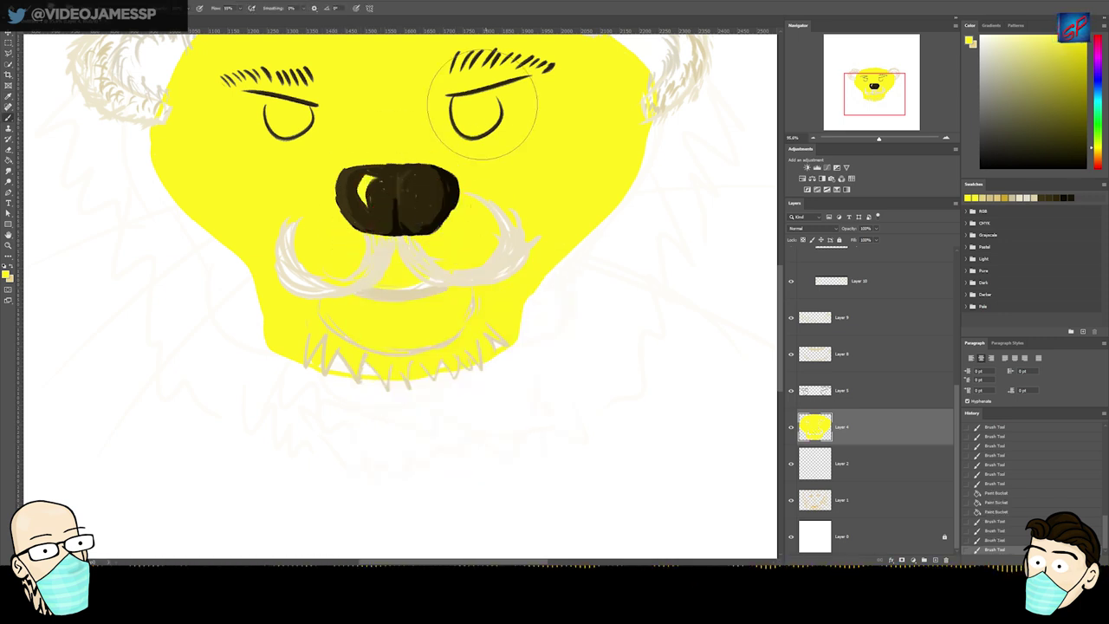
# - Paint yellow over the remaining unfilled spots around the eyes, muzzle and chin on Layer 4
pyautogui.moveTo(486, 121); pyautogui.dragTo(472, 213)
pyautogui.moveTo(352, 312); pyautogui.dragTo(355, 178)
pyautogui.click(319, 201)
pyautogui.click(474, 190)
pyautogui.moveTo(456, 252); pyautogui.dragTo(437, 267)
pyautogui.moveTo(352, 281); pyautogui.dragTo(324, 270)
pyautogui.moveTo(428, 129); pyautogui.dragTo(362, 223)
# - Recolor the yellow head fill to a pale yellow-green with Hue/Saturation
pyautogui.hotkey('ctrl', 'u')
pyautogui.moveTo(786, 198); pyautogui.dragTo(807, 222)
pyautogui.moveTo(786, 178); pyautogui.dragTo(810, 220)
pyautogui.click(878, 151)
pyautogui.hotkey('ctrl', 'u')
pyautogui.click(879, 137)
pyautogui.moveTo(480, 222); pyautogui.dragTo(399, 192)
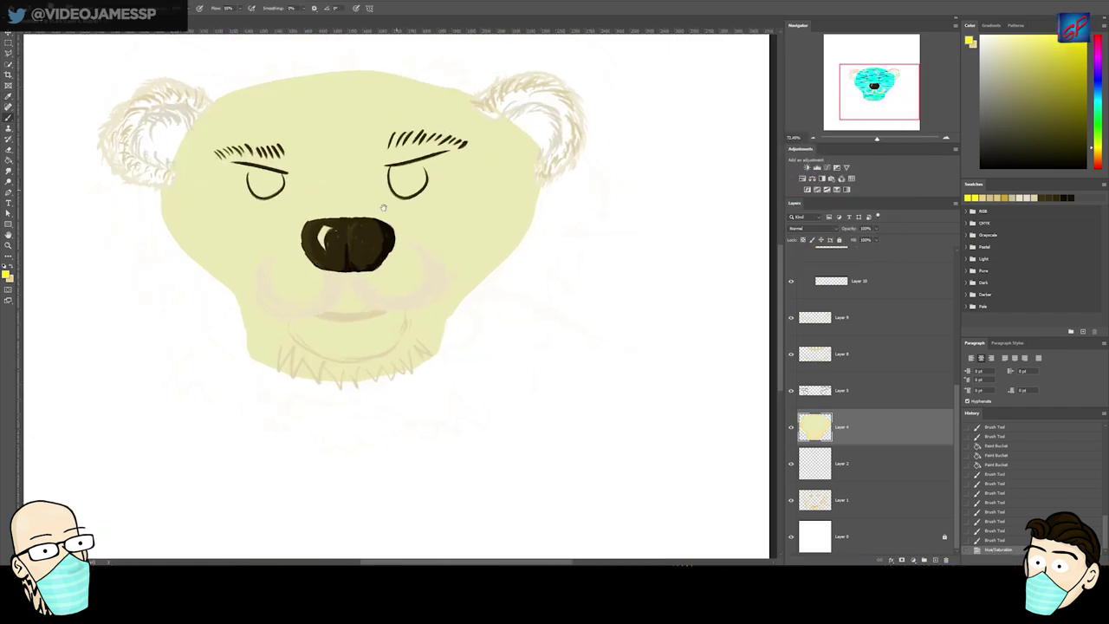
# - Add a new layer above the head fill and choose the Charcoal_25 brush preset
pyautogui.hotkey('ctrl', '+')
pyautogui.hotkey('ctrl', 'shift', 'n')
pyautogui.press('Return')
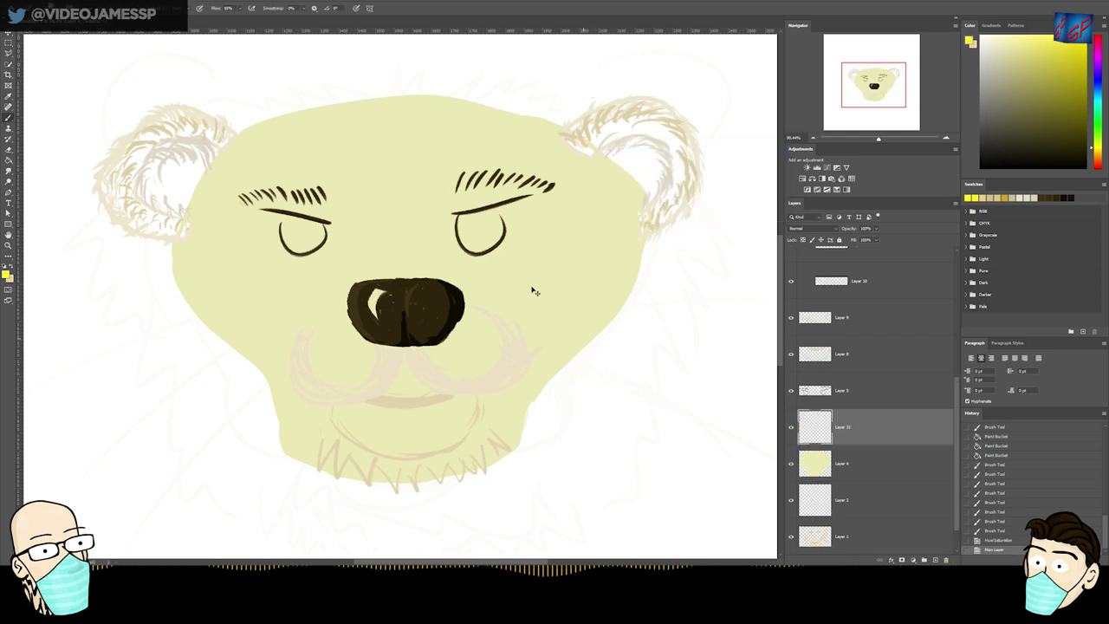
pyautogui.press('b')
pyautogui.rightClick(576, 320)
pyautogui.scroll(-5, 745, 475)
pyautogui.click(722, 434)
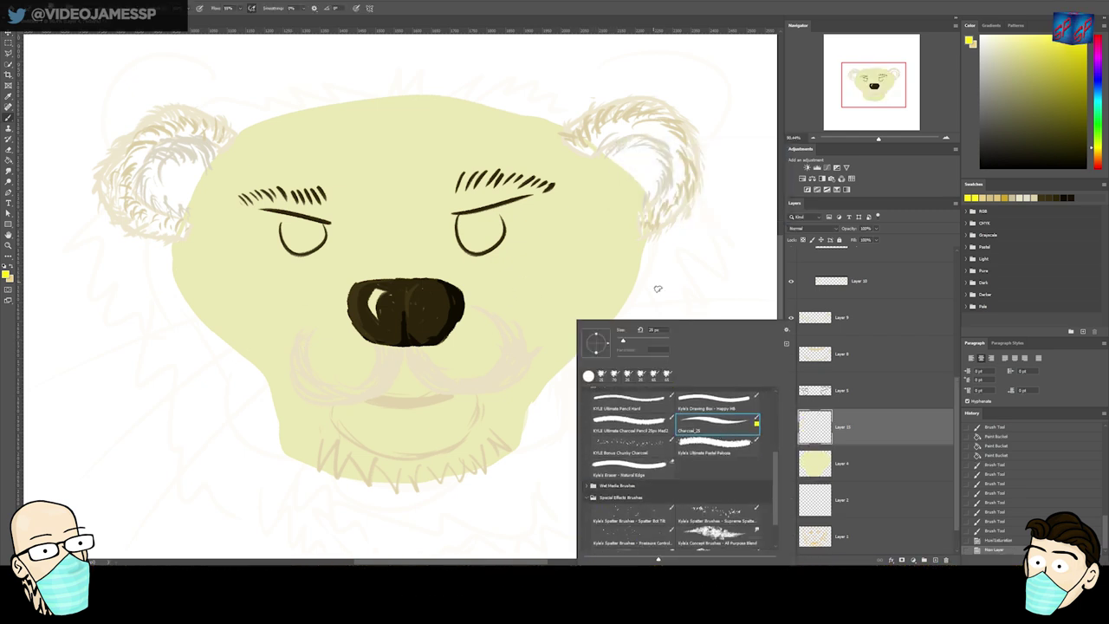
# - Try yellow charcoal strokes across and beside the cheek, then remove them
pyautogui.moveTo(562, 243); pyautogui.dragTo(504, 340)
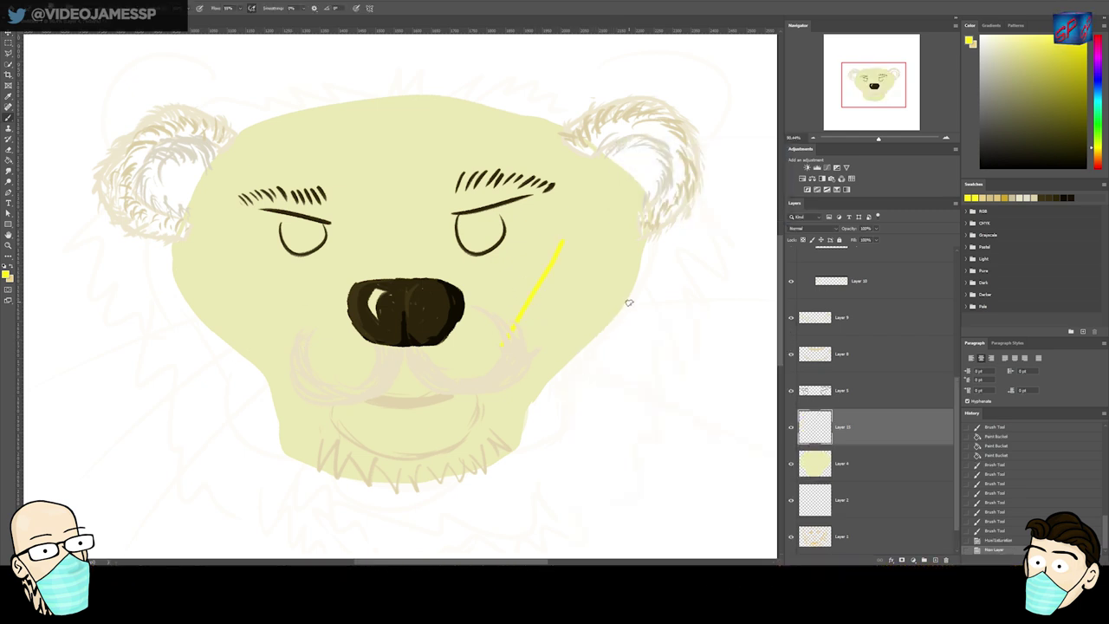
pyautogui.hotkey('ctrl', 'z')
pyautogui.hotkey('ctrl', 'z')
pyautogui.moveTo(636, 300); pyautogui.dragTo(670, 336)
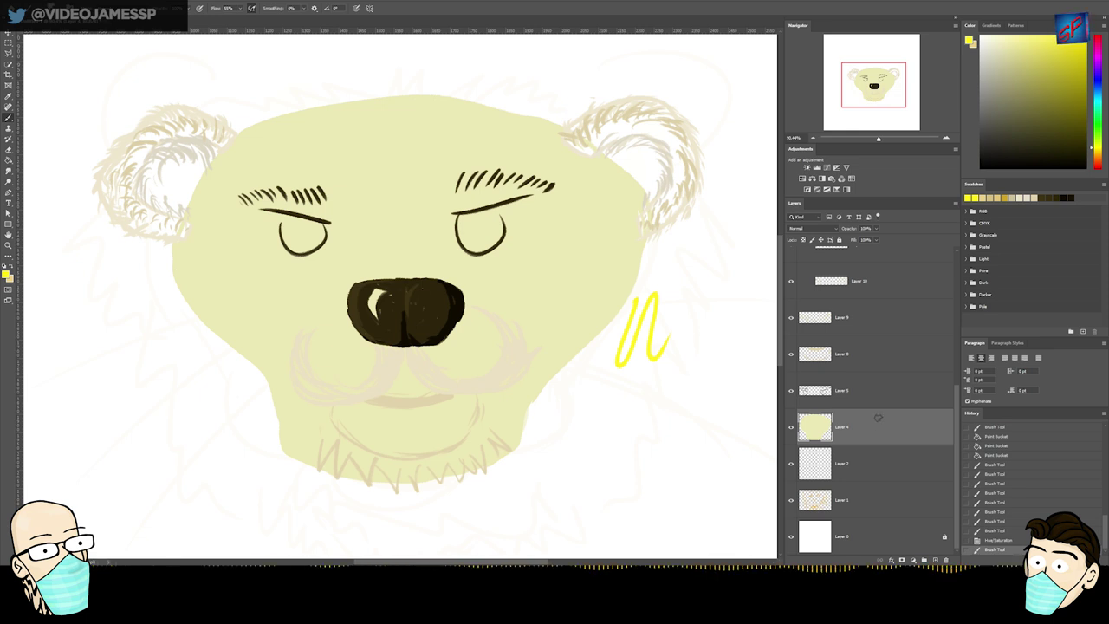
pyautogui.moveTo(599, 362); pyautogui.dragTo(577, 446)
pyautogui.moveTo(644, 327); pyautogui.dragTo(622, 381)
pyautogui.moveTo(625, 355); pyautogui.dragTo(643, 408)
pyautogui.press('e')
pyautogui.moveTo(661, 294)
pyautogui.mouseDown()
pyautogui.moveTo(628, 275)
pyautogui.moveTo(577, 444)
pyautogui.mouseUp()
pyautogui.press('b')
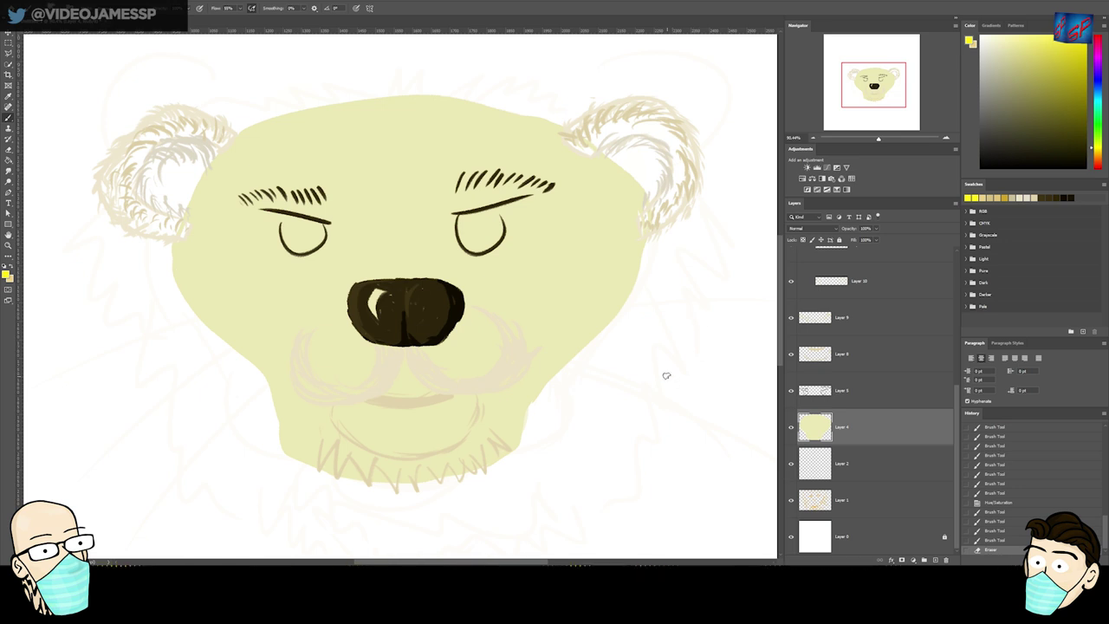
# - Pick a tan brush color and brush spiky fur along both cheeks and the jaw on Layer 4
pyautogui.moveTo(1098, 134); pyautogui.dragTo(1092, 149)
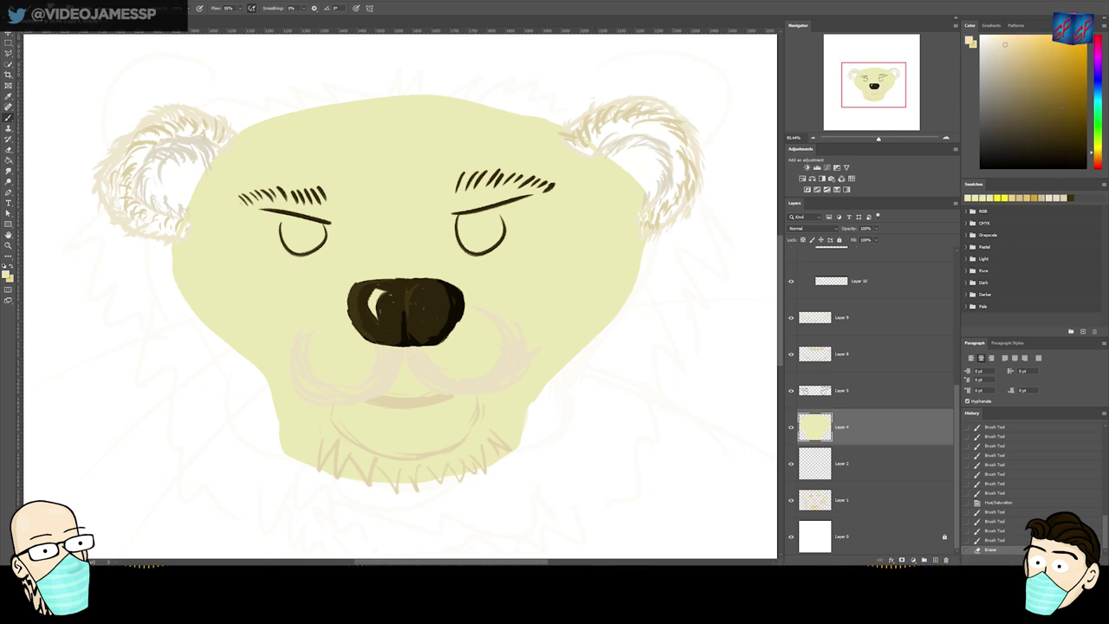
pyautogui.moveTo(650, 253)
pyautogui.mouseDown()
pyautogui.moveTo(632, 351)
pyautogui.moveTo(555, 424)
pyautogui.moveTo(542, 468)
pyautogui.moveTo(481, 503)
pyautogui.mouseUp()
pyautogui.moveTo(269, 436)
pyautogui.mouseDown()
pyautogui.moveTo(290, 478)
pyautogui.moveTo(339, 473)
pyautogui.mouseUp()
pyautogui.moveTo(169, 247)
pyautogui.mouseDown()
pyautogui.moveTo(165, 356)
pyautogui.moveTo(205, 350)
pyautogui.moveTo(251, 390)
pyautogui.moveTo(240, 321)
pyautogui.moveTo(246, 403)
pyautogui.moveTo(277, 413)
pyautogui.moveTo(256, 411)
pyautogui.moveTo(148, 280)
pyautogui.moveTo(134, 296)
pyautogui.moveTo(153, 262)
pyautogui.moveTo(149, 240)
pyautogui.moveTo(129, 236)
pyautogui.moveTo(142, 271)
pyautogui.mouseUp()
pyautogui.hotkey('ctrl', 'z')
pyautogui.hotkey('ctrl', 'z')
pyautogui.hotkey('ctrl', 'z')
pyautogui.hotkey('ctrl', 'z')
pyautogui.hotkey('ctrl', 'z')
pyautogui.hotkey('ctrl', 'z')
pyautogui.moveTo(171, 241)
pyautogui.mouseDown()
pyautogui.moveTo(128, 267)
pyautogui.moveTo(132, 278)
pyautogui.moveTo(125, 239)
pyautogui.moveTo(203, 307)
pyautogui.moveTo(152, 296)
pyautogui.moveTo(169, 277)
pyautogui.moveTo(196, 285)
pyautogui.moveTo(246, 336)
pyautogui.moveTo(242, 355)
pyautogui.moveTo(192, 369)
pyautogui.moveTo(246, 407)
pyautogui.moveTo(252, 376)
pyautogui.moveTo(281, 410)
pyautogui.moveTo(271, 460)
pyautogui.moveTo(328, 477)
pyautogui.mouseUp()
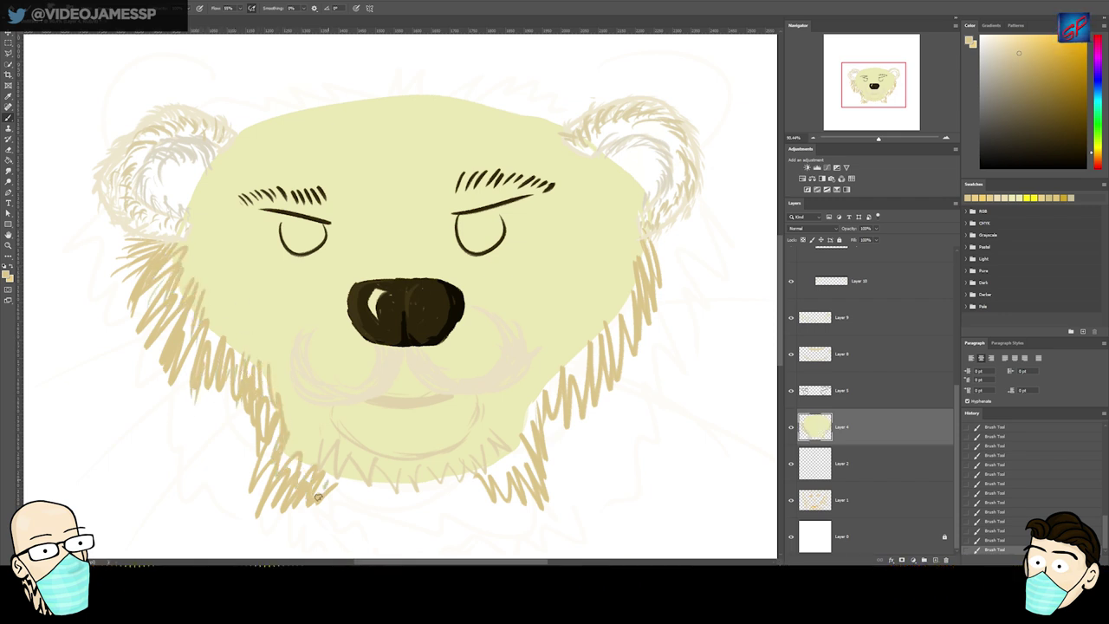
pyautogui.moveTo(481, 482)
pyautogui.mouseDown()
pyautogui.moveTo(519, 481)
pyautogui.moveTo(532, 403)
pyautogui.moveTo(581, 395)
pyautogui.moveTo(608, 318)
pyautogui.moveTo(631, 335)
pyautogui.moveTo(673, 225)
pyautogui.mouseUp()
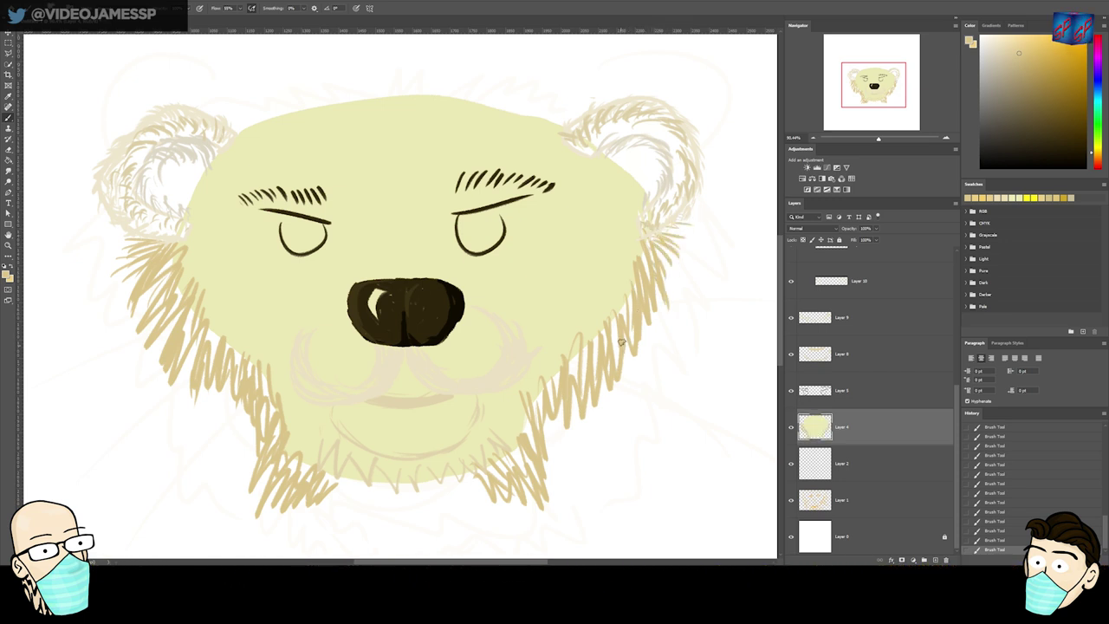
# - Sample a cream from the muzzle and shift the head fill on Layer 4 to a warm beige with Hue/Saturation
pyautogui.keyDown('ctrl'); pyautogui.click(509, 327); pyautogui.keyUp('ctrl')
pyautogui.keyDown('alt'); pyautogui.click(509, 355); pyautogui.keyUp('alt')
pyautogui.hotkey('alt', ',')
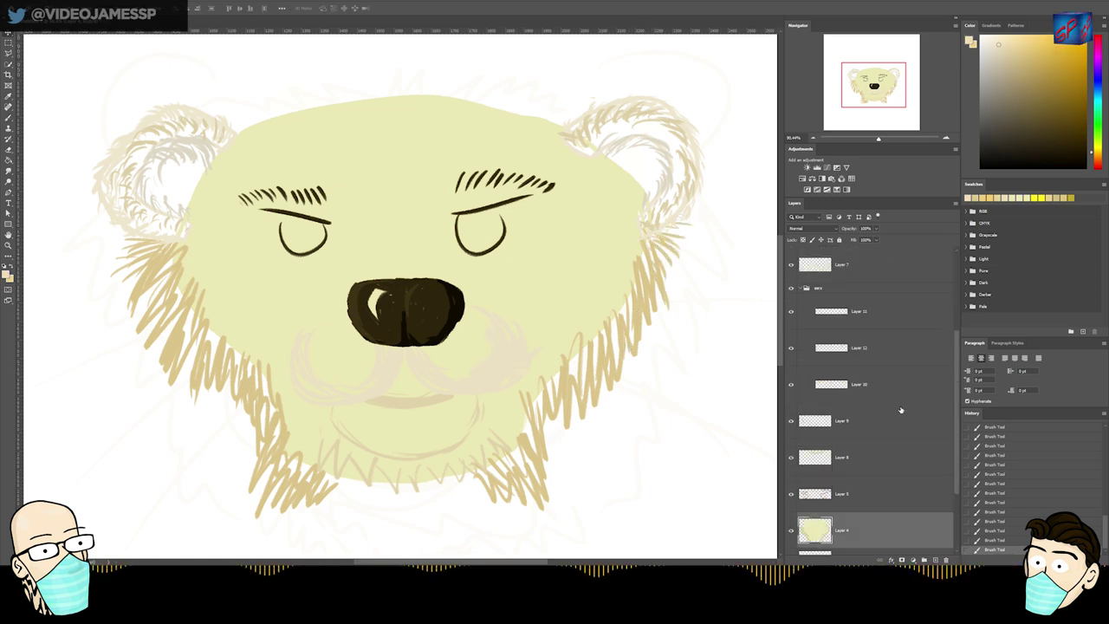
pyautogui.hotkey('ctrl', 'u')
pyautogui.moveTo(786, 200)
pyautogui.mouseDown()
pyautogui.moveTo(804, 202)
pyautogui.moveTo(780, 220)
pyautogui.moveTo(791, 220)
pyautogui.mouseUp()
pyautogui.moveTo(787, 179)
pyautogui.mouseDown()
pyautogui.moveTo(773, 180)
pyautogui.moveTo(809, 181)
pyautogui.moveTo(784, 184)
pyautogui.mouseUp()
pyautogui.click(881, 139)
pyautogui.moveTo(574, 336); pyautogui.dragTo(583, 272)
# - Erase the spiky fur strokes along both sides of the head
pyautogui.press('e')
pyautogui.moveTo(658, 209)
pyautogui.mouseDown()
pyautogui.moveTo(667, 182)
pyautogui.moveTo(549, 280)
pyautogui.moveTo(516, 433)
pyautogui.mouseUp()
pyautogui.moveTo(121, 164); pyautogui.dragTo(286, 407)
# - Repaint both cheeks and the jaw edges with matching beige to give the head a full, smooth outline
pyautogui.press('b')
pyautogui.moveTo(185, 180); pyautogui.dragTo(184, 232)
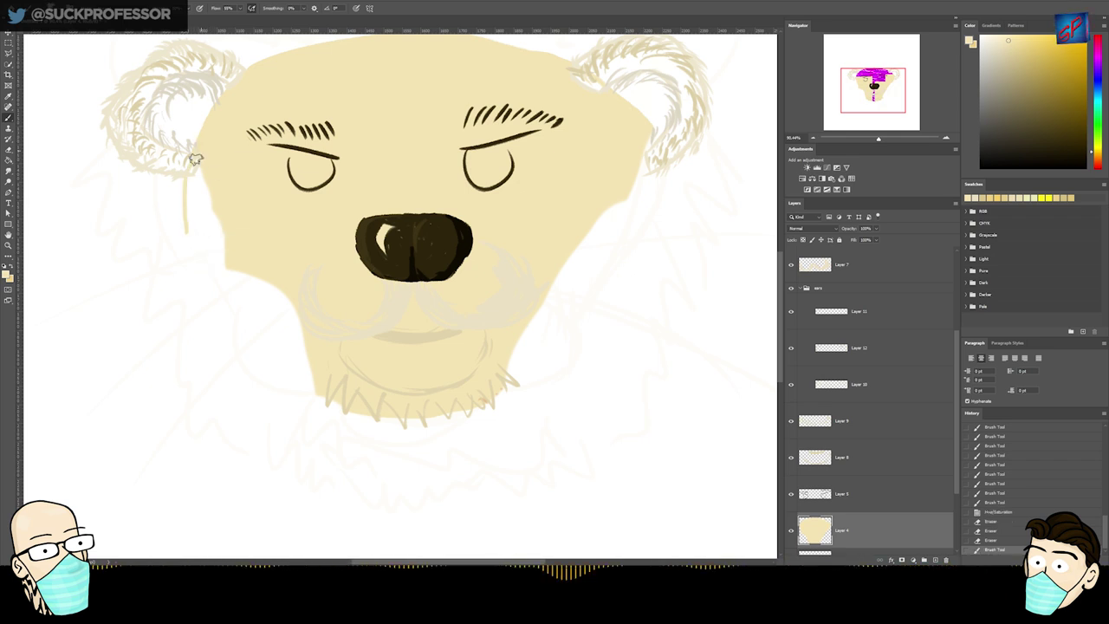
pyautogui.moveTo(201, 149)
pyautogui.mouseDown()
pyautogui.moveTo(194, 246)
pyautogui.moveTo(318, 384)
pyautogui.mouseUp()
pyautogui.moveTo(652, 137)
pyautogui.mouseDown()
pyautogui.moveTo(629, 209)
pyautogui.moveTo(504, 360)
pyautogui.moveTo(632, 200)
pyautogui.moveTo(581, 257)
pyautogui.moveTo(651, 151)
pyautogui.moveTo(632, 186)
pyautogui.moveTo(658, 179)
pyautogui.moveTo(532, 323)
pyautogui.mouseUp()
pyautogui.hotkey('ctrl', 'z')
pyautogui.moveTo(666, 170); pyautogui.dragTo(528, 317)
pyautogui.moveTo(454, 411)
pyautogui.mouseDown()
pyautogui.moveTo(495, 407)
pyautogui.moveTo(594, 283)
pyautogui.mouseUp()
pyautogui.moveTo(527, 361); pyautogui.dragTo(633, 231)
pyautogui.moveTo(680, 141)
pyautogui.mouseDown()
pyautogui.moveTo(527, 344)
pyautogui.moveTo(648, 186)
pyautogui.moveTo(614, 267)
pyautogui.moveTo(622, 252)
pyautogui.moveTo(593, 276)
pyautogui.mouseUp()
pyautogui.moveTo(201, 150)
pyautogui.mouseDown()
pyautogui.moveTo(197, 230)
pyautogui.moveTo(257, 275)
pyautogui.mouseUp()
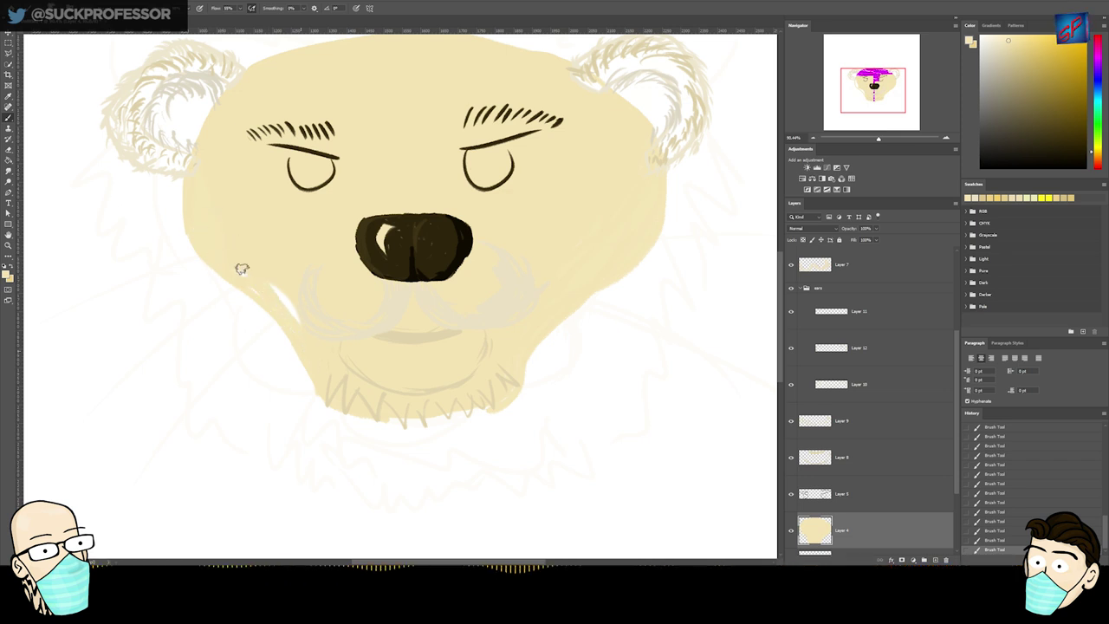
# - Add a new layer above Layer 4, then shift the head fill on Layer 4 to a peachy orange with Hue/Saturation at +49 saturation
pyautogui.hotkey('ctrl', 'shift', 'alt', 'n')
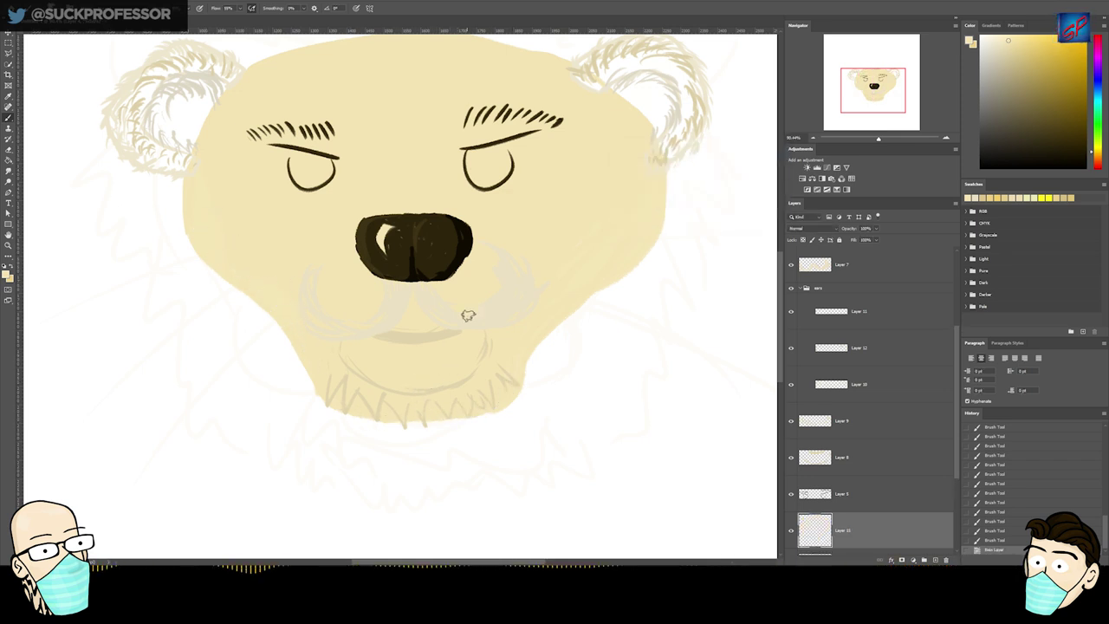
pyautogui.scroll(-2, 899, 512)
pyautogui.click(899, 511)
pyautogui.hotkey('ctrl', 'u')
pyautogui.moveTo(785, 200); pyautogui.dragTo(802, 218)
pyautogui.moveTo(784, 179); pyautogui.dragTo(791, 220)
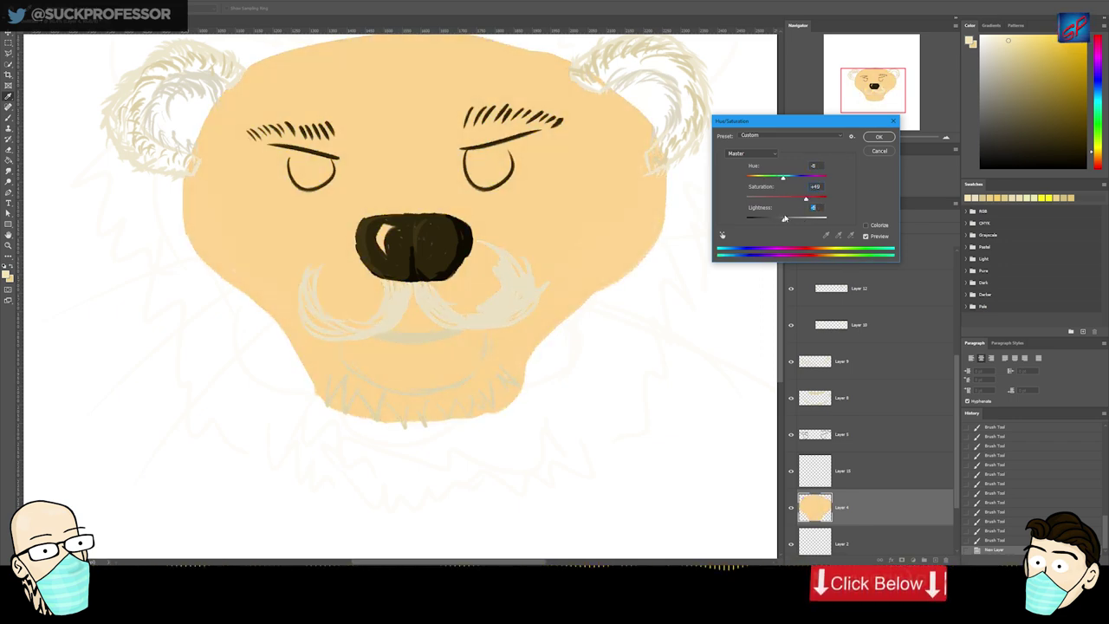
pyautogui.click(878, 136)
# - Sample the moustache's cream and brush more fur strokes onto both moustache curls on Layer 7
pyautogui.keyDown('alt'); pyautogui.click(620, 211); pyautogui.keyUp('alt')
pyautogui.moveTo(499, 199); pyautogui.dragTo(544, 226)
pyautogui.moveTo(544, 226)
pyautogui.mouseDown()
pyautogui.moveTo(485, 228)
pyautogui.moveTo(524, 229)
pyautogui.mouseUp()
pyautogui.moveTo(622, 243); pyautogui.dragTo(622, 163)
pyautogui.hotkey('alt', 'v')
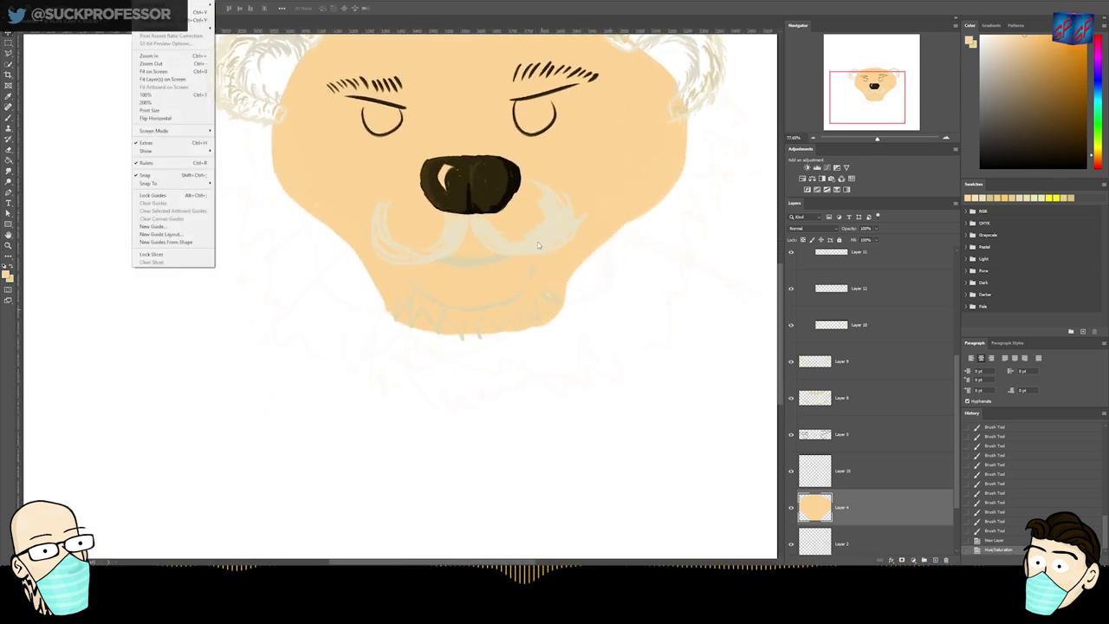
pyautogui.keyDown('ctrl'); pyautogui.click(544, 245); pyautogui.keyUp('ctrl')
pyautogui.keyDown('alt'); pyautogui.click(555, 236); pyautogui.keyUp('alt')
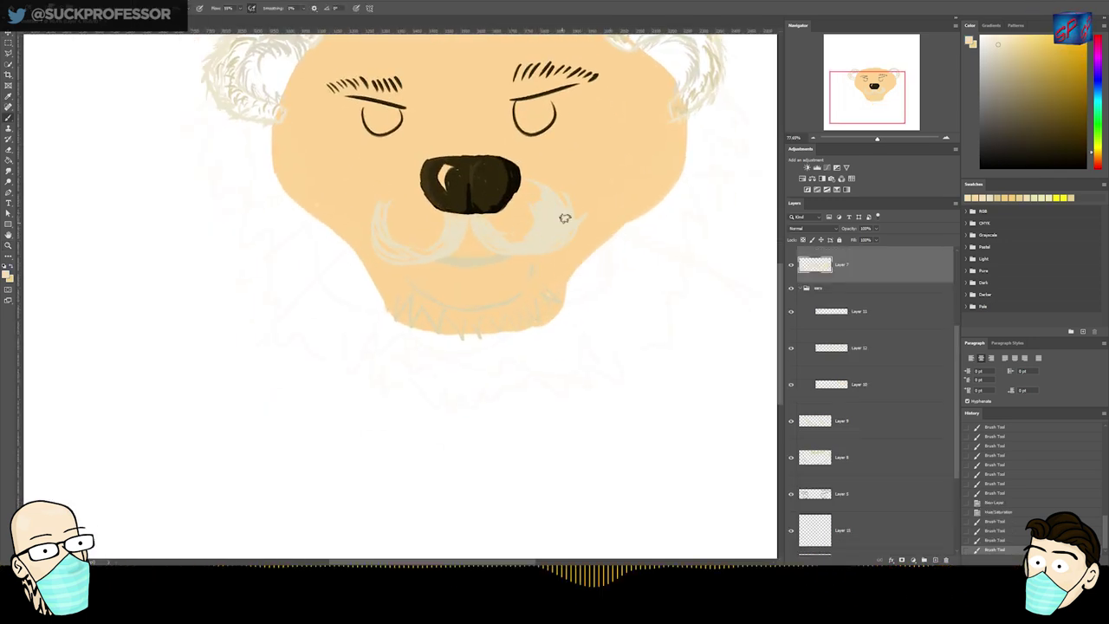
pyautogui.click(595, 206)
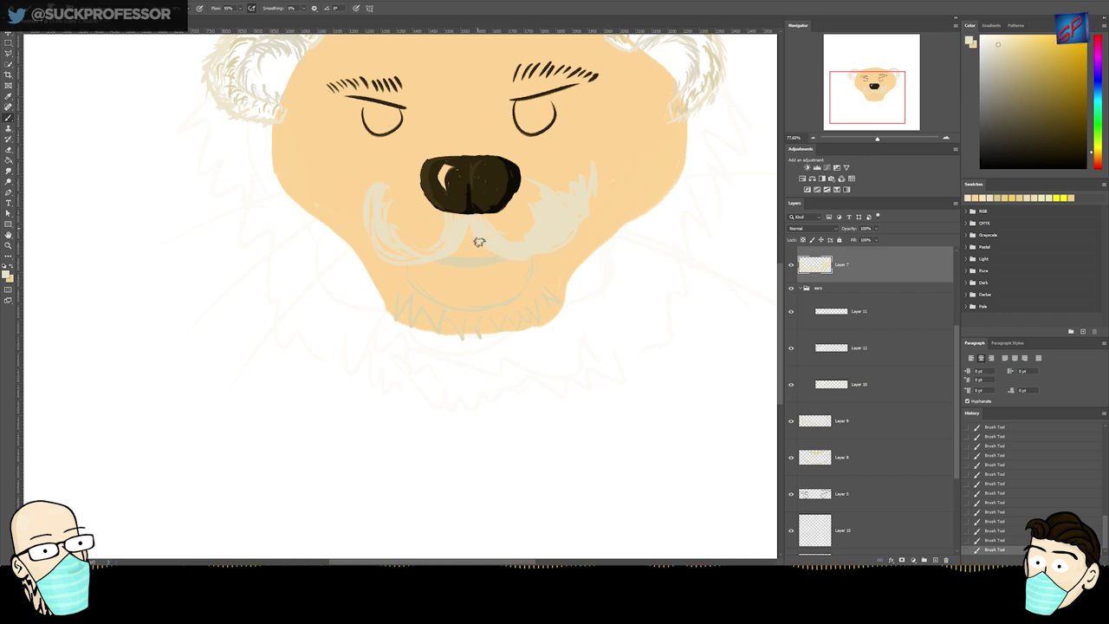
pyautogui.keyDown('ctrl'); pyautogui.click(482, 266); pyautogui.keyUp('ctrl')
pyautogui.hotkey('ctrl', 'u')
pyautogui.moveTo(786, 198); pyautogui.dragTo(785, 222)
pyautogui.moveTo(765, 201); pyautogui.dragTo(786, 224)
pyautogui.moveTo(786, 178)
pyautogui.mouseDown()
pyautogui.moveTo(765, 178)
pyautogui.moveTo(815, 180)
pyautogui.moveTo(785, 182)
pyautogui.mouseUp()
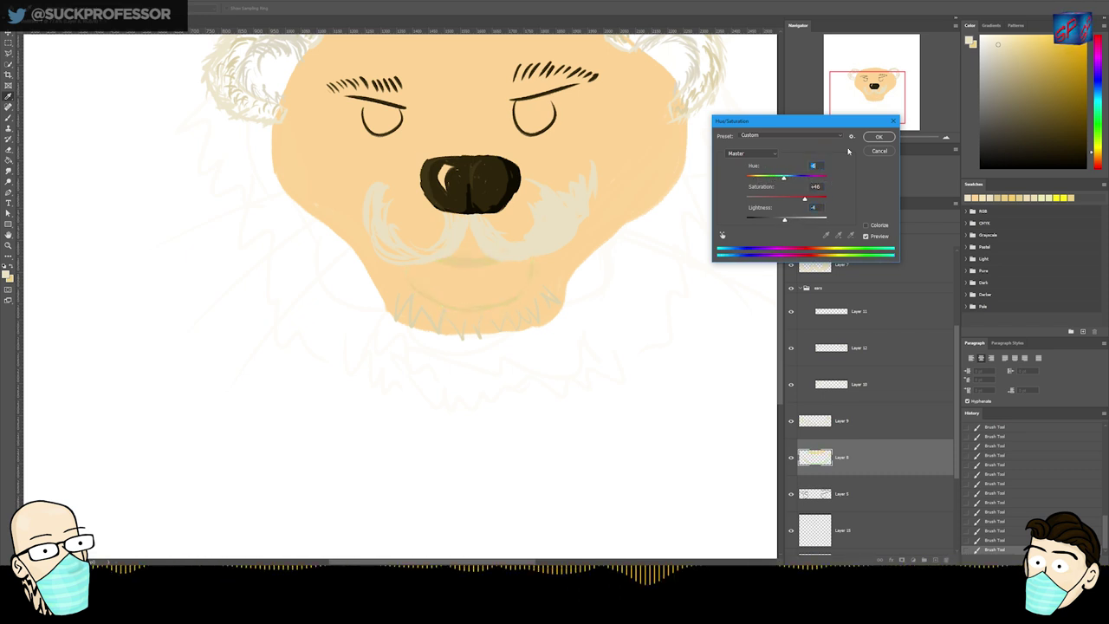
pyautogui.press('Escape')
# - On a new layer above Layer 8, load the mouth lines as a selection, repaint them in tan and deselect
pyautogui.hotkey('ctrl', 'alt', 'shift', 'n')
pyautogui.keyDown('ctrl'); pyautogui.click(821, 498); pyautogui.keyUp('ctrl')
pyautogui.press('b')
pyautogui.keyDown('alt'); pyautogui.click(552, 262); pyautogui.keyUp('alt')
pyautogui.click(1028, 68)
pyautogui.press(']')
pyautogui.moveTo(532, 274)
pyautogui.mouseDown()
pyautogui.moveTo(469, 336)
pyautogui.moveTo(406, 312)
pyautogui.mouseUp()
pyautogui.hotkey('ctrl', 'd')
# - Load the moustache on Layer 7 as a selection, recolor it by painting over it in tan, and deselect
pyautogui.keyDown('ctrl'); pyautogui.click(546, 231); pyautogui.keyUp('ctrl')
pyautogui.keyDown('ctrl'); pyautogui.click(815, 264); pyautogui.keyUp('ctrl')
pyautogui.press('b')
pyautogui.click(1021, 61)
pyautogui.moveTo(641, 186); pyautogui.dragTo(358, 177)
pyautogui.hotkey('ctrl', 'd')
pyautogui.moveTo(421, 257)
pyautogui.mouseDown()
pyautogui.moveTo(476, 243)
pyautogui.moveTo(534, 249)
pyautogui.moveTo(524, 277)
pyautogui.mouseUp()
pyautogui.hotkey('ctrl', 'd')
# - On a new layer, brush tan fur strokes along the right cheek, the right jaw and underneath the chin
pyautogui.rightClick(533, 293)
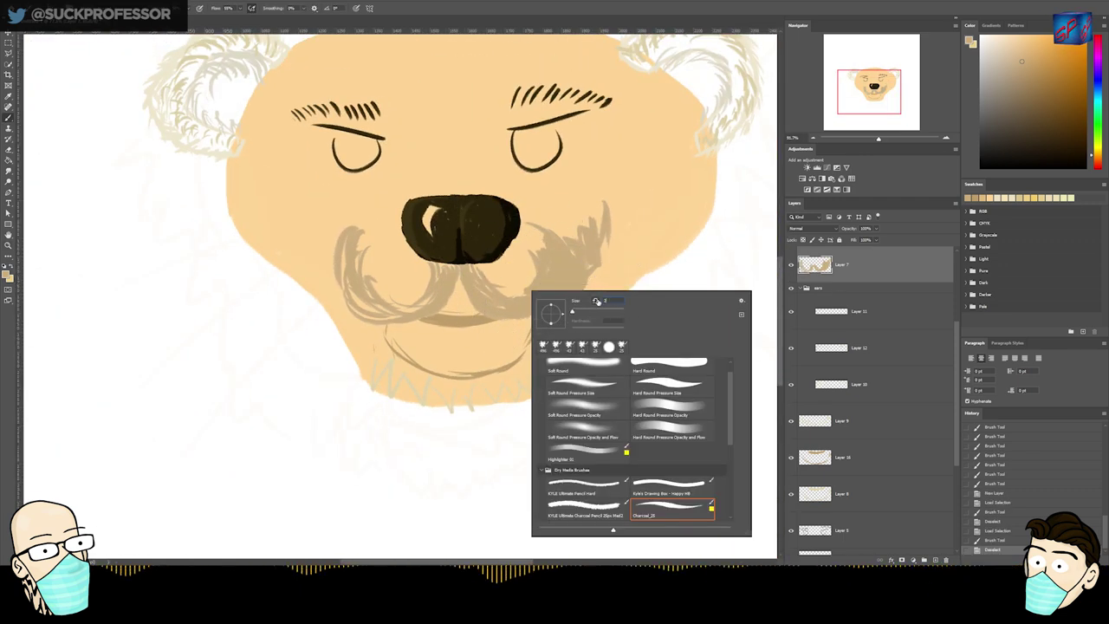
pyautogui.press('Escape')
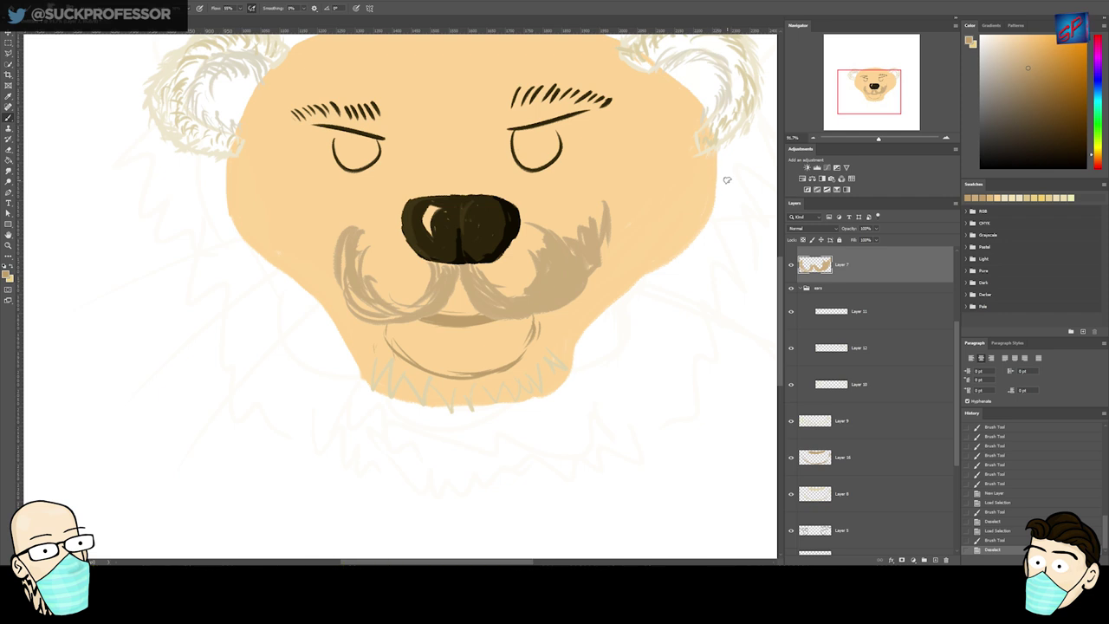
pyautogui.hotkey('ctrl', 'shift', 'alt', 'n')
pyautogui.moveTo(746, 130)
pyautogui.mouseDown()
pyautogui.moveTo(715, 170)
pyautogui.moveTo(708, 255)
pyautogui.moveTo(649, 296)
pyautogui.mouseUp()
pyautogui.moveTo(621, 319)
pyautogui.mouseDown()
pyautogui.moveTo(593, 372)
pyautogui.moveTo(607, 369)
pyautogui.mouseUp()
pyautogui.moveTo(607, 359)
pyautogui.mouseDown()
pyautogui.moveTo(584, 399)
pyautogui.moveTo(493, 407)
pyautogui.mouseUp()
pyautogui.moveTo(596, 390); pyautogui.dragTo(540, 428)
pyautogui.moveTo(624, 317); pyautogui.dragTo(598, 412)
pyautogui.moveTo(600, 355); pyautogui.dragTo(563, 404)
pyautogui.moveTo(622, 320); pyautogui.dragTo(603, 359)
pyautogui.moveTo(466, 402)
pyautogui.mouseDown()
pyautogui.moveTo(409, 433)
pyautogui.moveTo(360, 435)
pyautogui.mouseUp()
pyautogui.moveTo(390, 392); pyautogui.dragTo(352, 425)
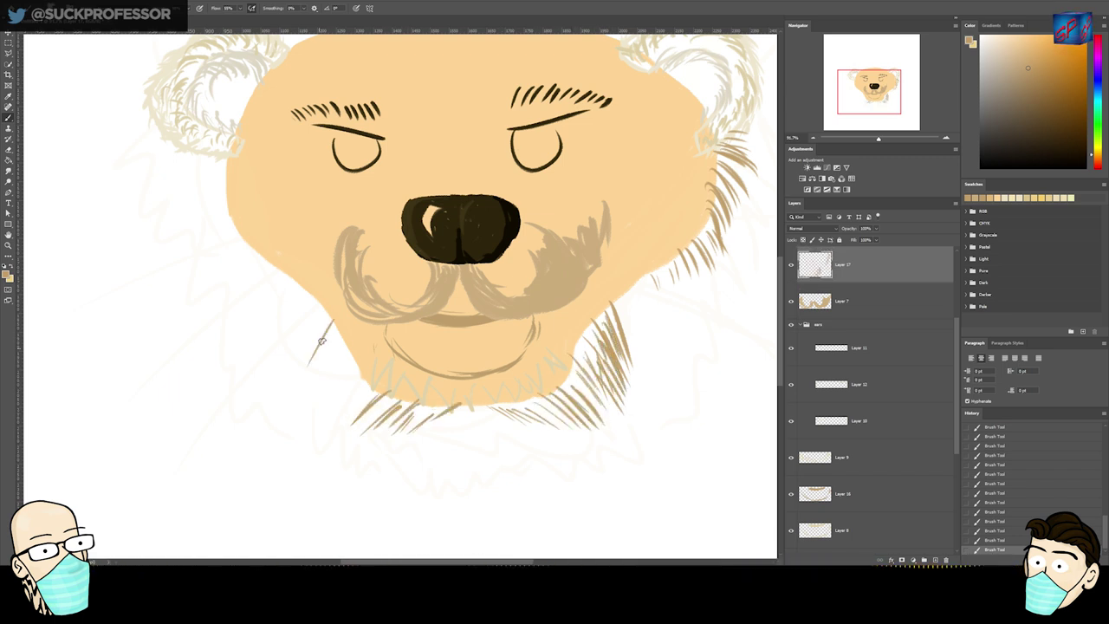
# - Brush matching tan fur strokes outward along the left jaw and left cheek
pyautogui.moveTo(329, 328); pyautogui.dragTo(306, 392)
pyautogui.moveTo(359, 336); pyautogui.dragTo(315, 393)
pyautogui.moveTo(360, 355); pyautogui.dragTo(303, 428)
pyautogui.moveTo(360, 385); pyautogui.dragTo(329, 421)
pyautogui.moveTo(330, 312); pyautogui.dragTo(299, 374)
pyautogui.moveTo(334, 324); pyautogui.dragTo(316, 370)
pyautogui.moveTo(324, 296); pyautogui.dragTo(305, 326)
pyautogui.moveTo(221, 147)
pyautogui.mouseDown()
pyautogui.moveTo(182, 161)
pyautogui.moveTo(183, 187)
pyautogui.mouseUp()
pyautogui.moveTo(227, 170)
pyautogui.mouseDown()
pyautogui.moveTo(187, 201)
pyautogui.moveTo(215, 260)
pyautogui.mouseUp()
pyautogui.moveTo(243, 222)
pyautogui.mouseDown()
pyautogui.moveTo(234, 276)
pyautogui.moveTo(201, 265)
pyautogui.mouseUp()
pyautogui.moveTo(246, 241); pyautogui.dragTo(232, 300)
pyautogui.moveTo(232, 220); pyautogui.dragTo(216, 268)
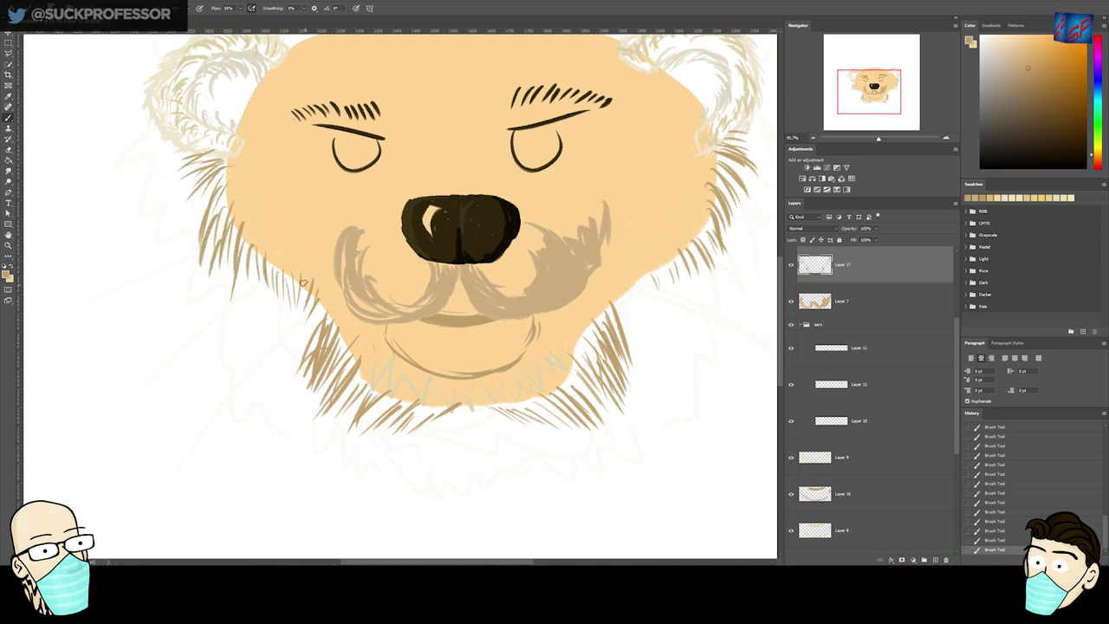
# - Sample the moustache's tan and brush extra wispy strokes onto its right curl on Layer 7
pyautogui.keyDown('ctrl'); pyautogui.click(582, 285); pyautogui.keyUp('ctrl')
pyautogui.keyDown('alt'); pyautogui.click(584, 273); pyautogui.keyUp('alt')
pyautogui.moveTo(594, 257); pyautogui.dragTo(608, 234)
pyautogui.moveTo(611, 252); pyautogui.dragTo(627, 187)
pyautogui.moveTo(630, 150)
pyautogui.mouseDown()
pyautogui.moveTo(629, 181)
pyautogui.moveTo(582, 267)
pyautogui.mouseUp()
pyautogui.keyDown('ctrl'); pyautogui.click(611, 251); pyautogui.keyUp('ctrl')
pyautogui.keyDown('alt'); pyautogui.click(490, 235); pyautogui.keyUp('alt')
pyautogui.hotkey('ctrl', 'shift', 'n')
pyautogui.press('Return')
pyautogui.moveTo(477, 210); pyautogui.dragTo(463, 234)
pyautogui.hotkey('ctrl', 'z')
pyautogui.keyDown('ctrl'); pyautogui.click(478, 233); pyautogui.keyUp('ctrl')
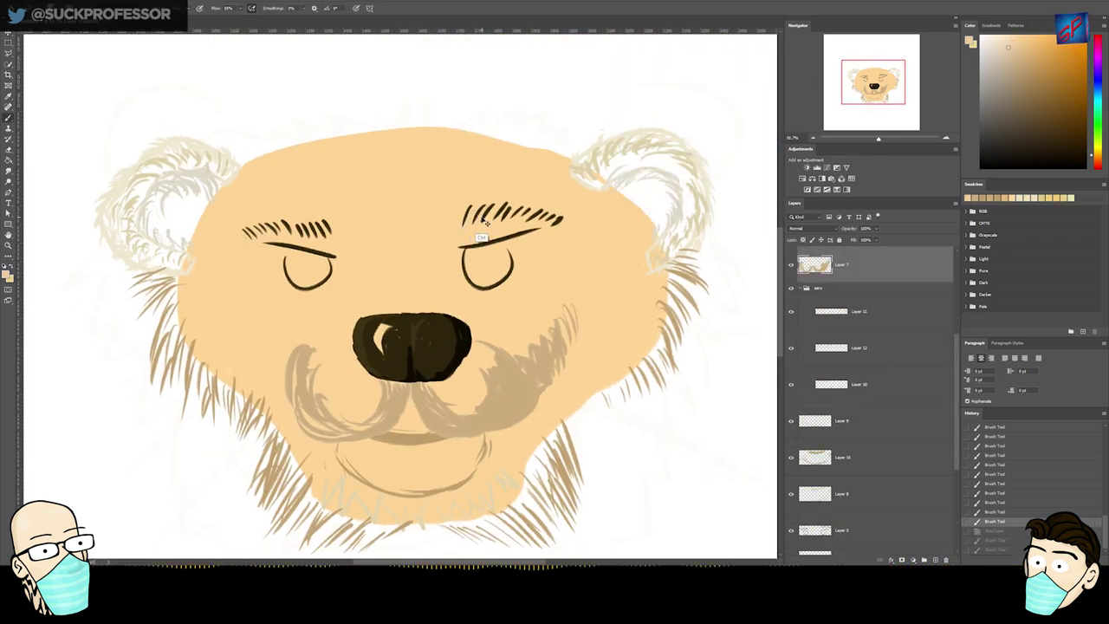
# - On a new layer above Layer 5, pick a brown and brush dense short hairs over both eyebrows
pyautogui.keyDown('ctrl'); pyautogui.click(503, 222); pyautogui.keyUp('ctrl')
pyautogui.hotkey('ctrl', 'shift', 'n')
pyautogui.press('Return')
pyautogui.click(520, 390)
pyautogui.press('b')
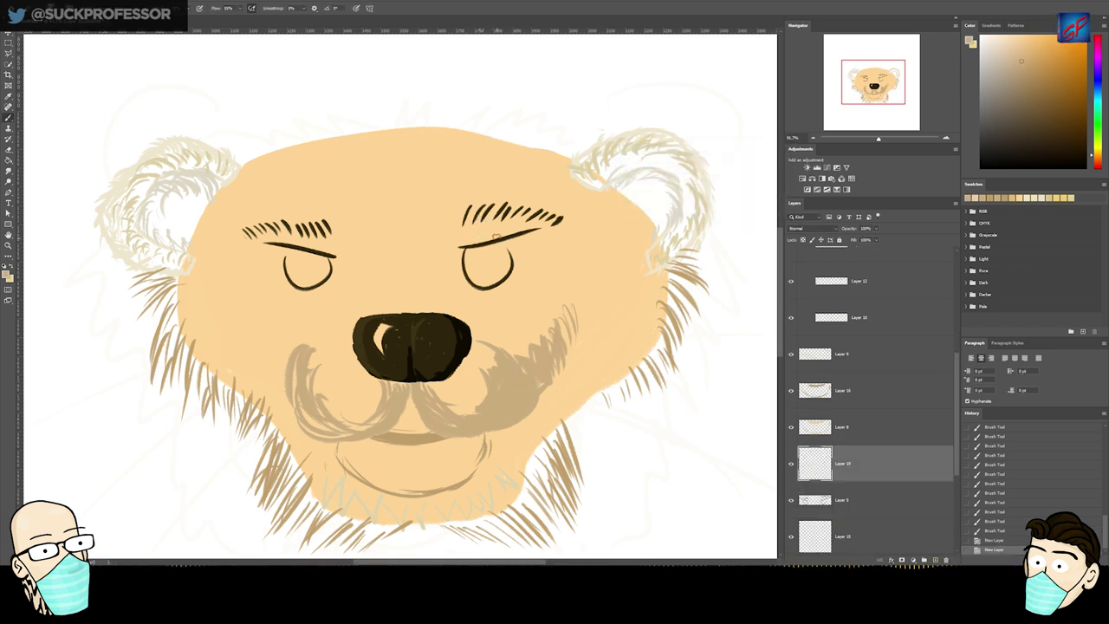
pyautogui.click(1049, 80)
pyautogui.moveTo(479, 204); pyautogui.dragTo(471, 221)
pyautogui.moveTo(477, 208); pyautogui.dragTo(460, 229)
pyautogui.moveTo(468, 211); pyautogui.dragTo(453, 239)
pyautogui.moveTo(486, 209)
pyautogui.mouseDown()
pyautogui.moveTo(473, 233)
pyautogui.moveTo(483, 230)
pyautogui.mouseUp()
pyautogui.moveTo(504, 210); pyautogui.dragTo(493, 225)
pyautogui.moveTo(515, 214); pyautogui.dragTo(516, 225)
pyautogui.moveTo(554, 215); pyautogui.dragTo(483, 227)
pyautogui.moveTo(487, 210); pyautogui.dragTo(477, 229)
pyautogui.moveTo(471, 223); pyautogui.dragTo(462, 233)
pyautogui.moveTo(330, 239); pyautogui.dragTo(334, 222)
pyautogui.moveTo(339, 241); pyautogui.dragTo(343, 221)
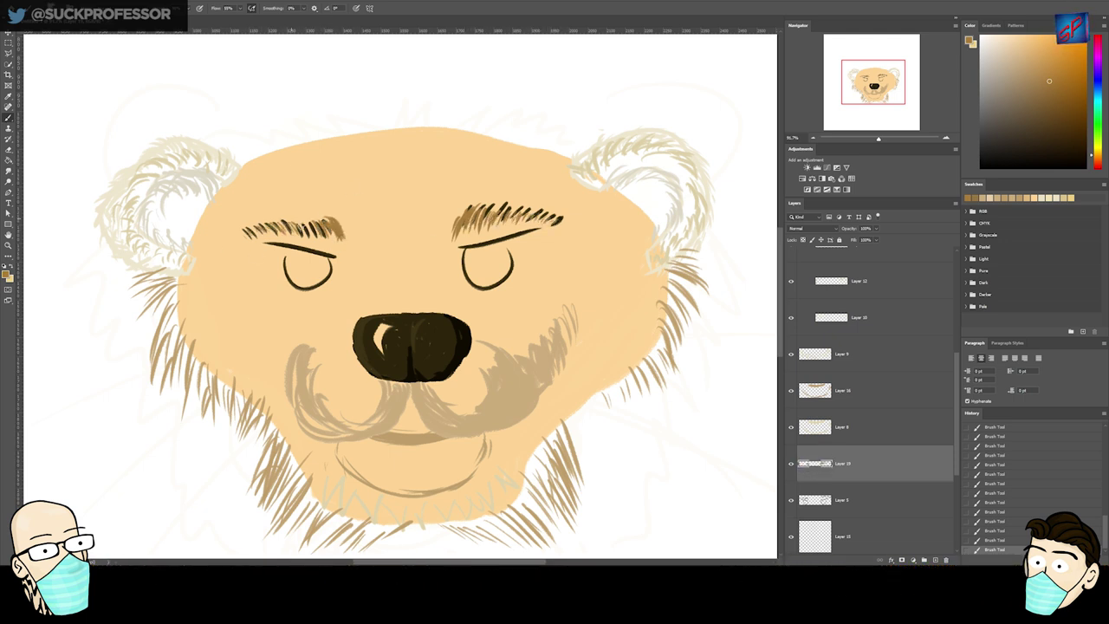
# - Erase the original dark eyebrow strokes from Layer 5 on both sides
pyautogui.click(841, 498)
pyautogui.press('e')
pyautogui.moveTo(563, 218); pyautogui.dragTo(468, 211)
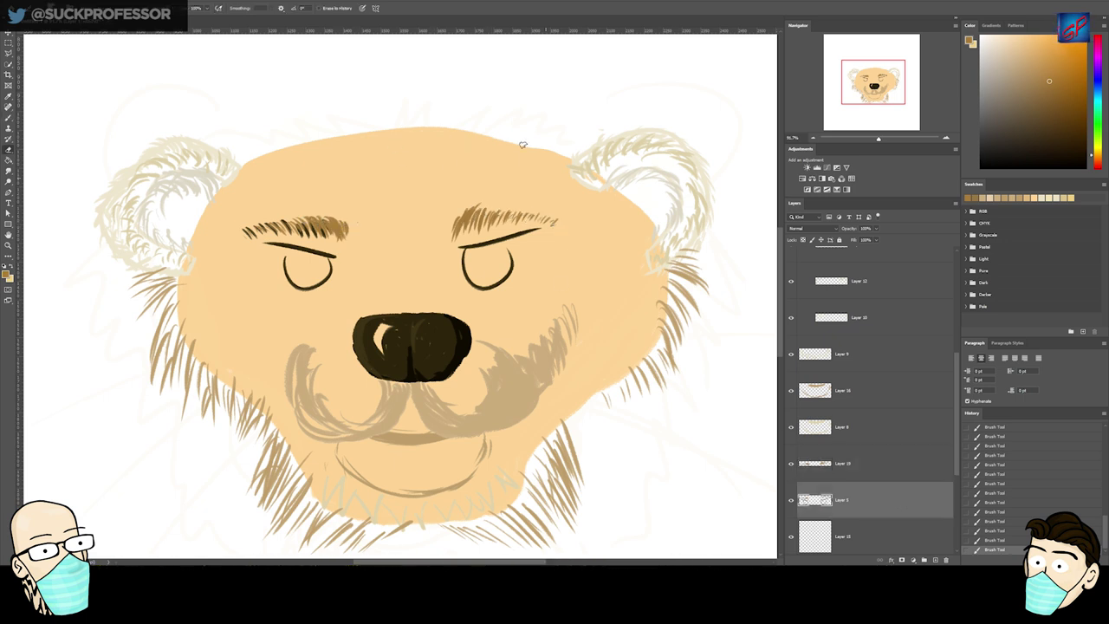
pyautogui.moveTo(335, 227); pyautogui.dragTo(246, 232)
pyautogui.hotkey('ctrl', 'z')
pyautogui.hotkey('ctrl', 'shift', 'z')
pyautogui.moveTo(371, 242); pyautogui.dragTo(407, 186)
# - Select each brown eyebrow with a rectangular marquee, reposition it above its eye and deselect
pyautogui.press('v')
pyautogui.click(371, 174)
pyautogui.press('m')
pyautogui.moveTo(252, 155)
pyautogui.mouseDown()
pyautogui.moveTo(401, 198)
pyautogui.moveTo(389, 173)
pyautogui.mouseUp()
pyautogui.hotkey('ctrl', 'd')
pyautogui.keyDown('ctrl'); pyautogui.click(436, 214); pyautogui.keyUp('ctrl')
pyautogui.moveTo(435, 214); pyautogui.dragTo(483, 208)
pyautogui.keyDown('ctrl'); pyautogui.click(273, 181); pyautogui.keyUp('ctrl')
pyautogui.moveTo(276, 250); pyautogui.dragTo(344, 231)
pyautogui.hotkey('ctrl', 'd')
pyautogui.press('v')
pyautogui.click(344, 223)
# - Select Layer 9, pick a golden orange and brush short beard strokes across the whole chin
pyautogui.moveTo(415, 260); pyautogui.dragTo(342, 269)
pyautogui.moveTo(454, 348); pyautogui.dragTo(417, 200)
pyautogui.click(316, 364)
pyautogui.press('b')
pyautogui.keyDown('alt'); pyautogui.click(331, 380); pyautogui.keyUp('alt')
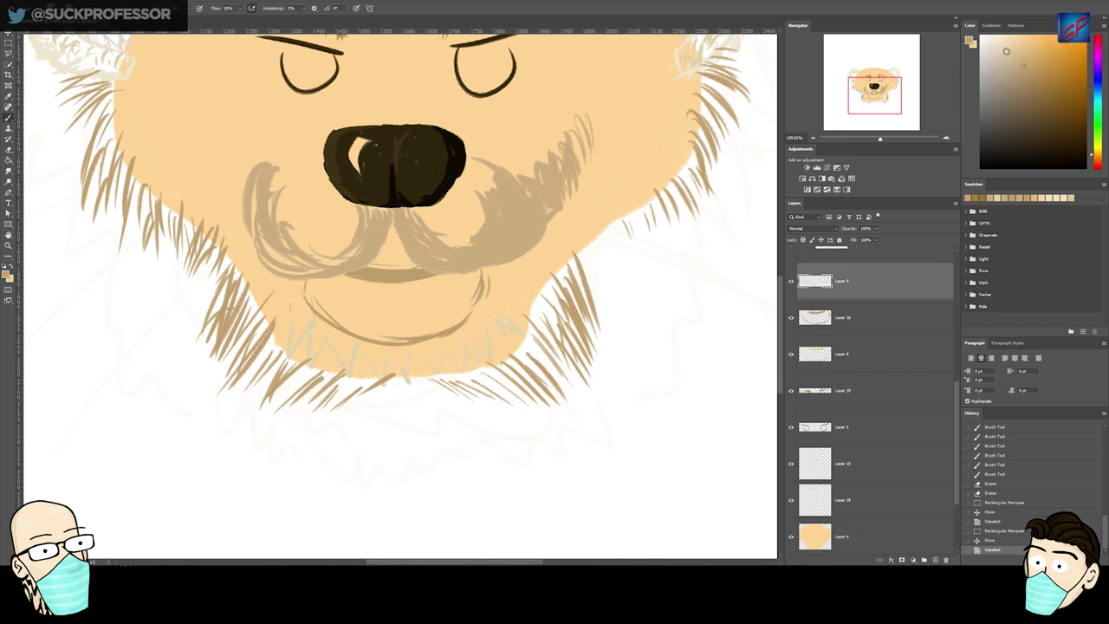
pyautogui.keyDown('alt'); pyautogui.click(314, 383); pyautogui.keyUp('alt')
pyautogui.moveTo(300, 319); pyautogui.dragTo(286, 353)
pyautogui.moveTo(296, 321)
pyautogui.mouseDown()
pyautogui.moveTo(277, 351)
pyautogui.moveTo(296, 354)
pyautogui.mouseUp()
pyautogui.moveTo(312, 330); pyautogui.dragTo(308, 378)
pyautogui.moveTo(329, 337)
pyautogui.mouseDown()
pyautogui.moveTo(319, 372)
pyautogui.moveTo(332, 368)
pyautogui.mouseUp()
pyautogui.moveTo(360, 357)
pyautogui.mouseDown()
pyautogui.moveTo(364, 387)
pyautogui.moveTo(350, 383)
pyautogui.mouseUp()
pyautogui.moveTo(381, 362); pyautogui.dragTo(378, 402)
pyautogui.moveTo(401, 355); pyautogui.dragTo(395, 387)
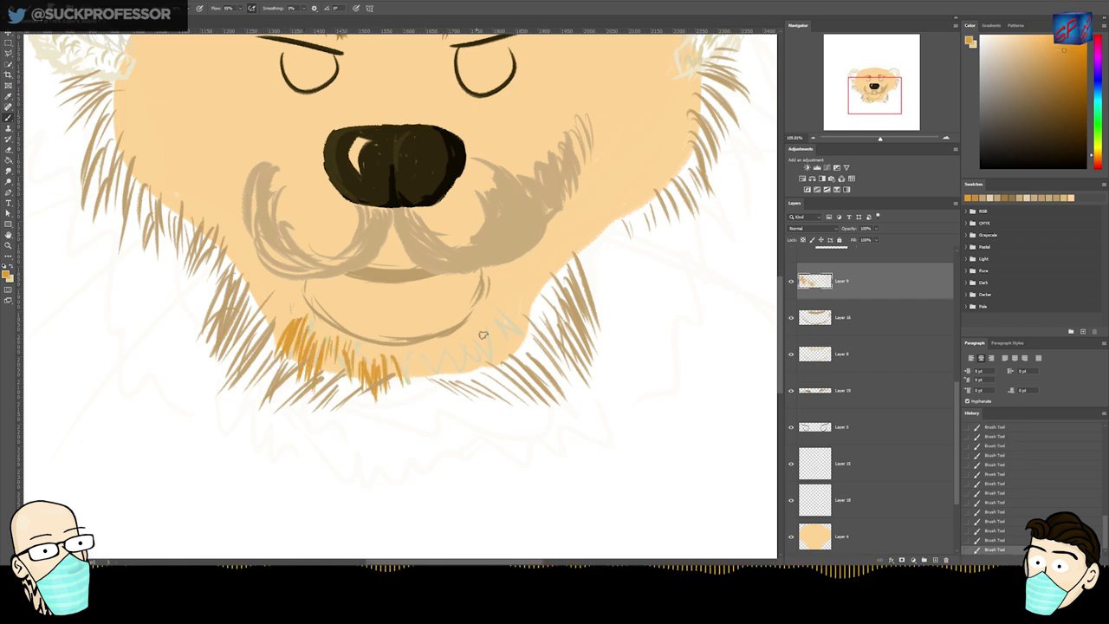
pyautogui.moveTo(494, 325); pyautogui.dragTo(478, 360)
pyautogui.moveTo(473, 346); pyautogui.dragTo(438, 393)
pyautogui.moveTo(468, 350); pyautogui.dragTo(453, 390)
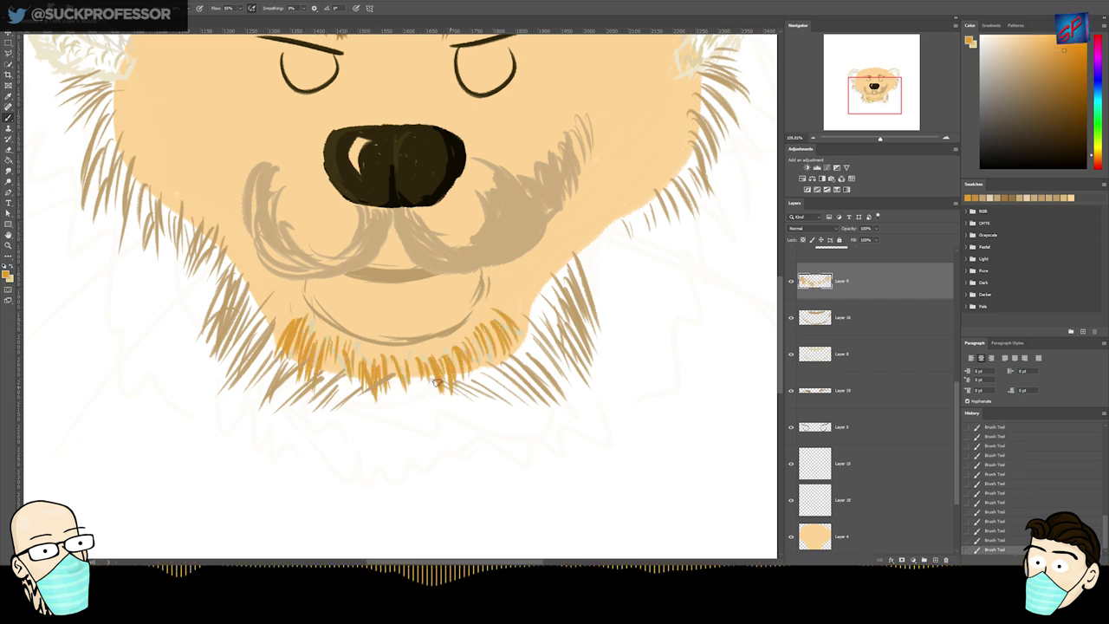
# - Move the tan cheek and jaw fur layer, Layer 17, below Layer 9 and make Layer 9 active for painting
pyautogui.scroll(4, 949, 311)
pyautogui.scroll(-3, 948, 312)
pyautogui.scroll(3, 902, 294)
pyautogui.moveTo(902, 268); pyautogui.dragTo(954, 471)
pyautogui.click(901, 422)
pyautogui.press('b')
# - Fill the chin up to the mouth with dense golden orange beard strokes on Layer 9
pyautogui.moveTo(263, 315); pyautogui.dragTo(279, 331)
pyautogui.moveTo(266, 311); pyautogui.dragTo(284, 333)
pyautogui.moveTo(274, 309); pyautogui.dragTo(288, 328)
pyautogui.moveTo(279, 307); pyautogui.dragTo(329, 351)
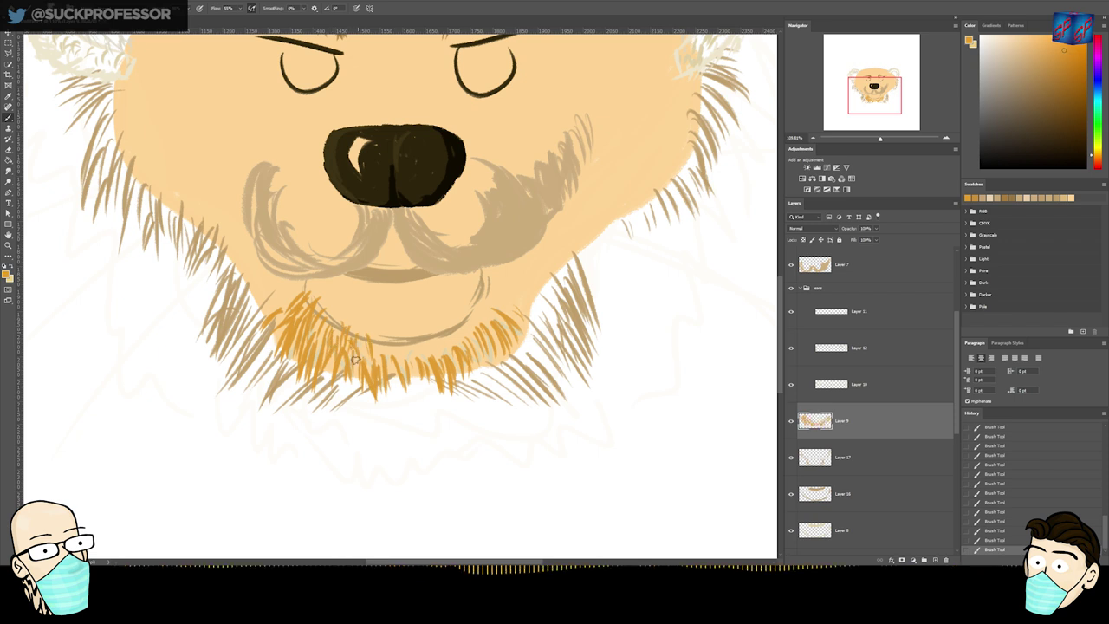
pyautogui.moveTo(506, 298); pyautogui.dragTo(513, 336)
pyautogui.moveTo(531, 322)
pyautogui.mouseDown()
pyautogui.moveTo(521, 344)
pyautogui.moveTo(490, 282)
pyautogui.mouseUp()
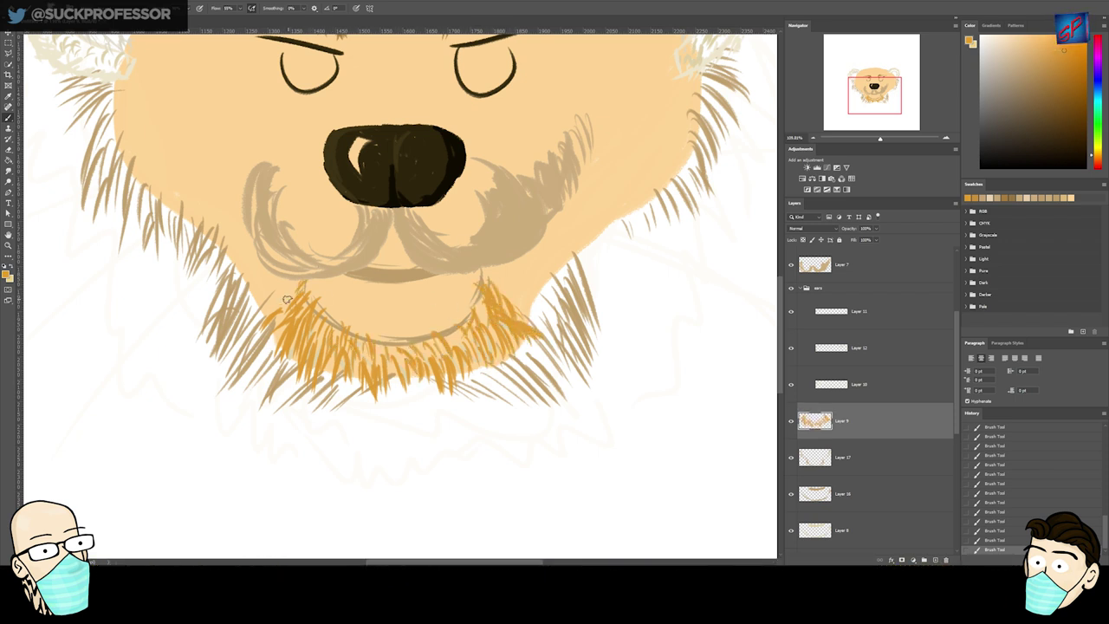
pyautogui.moveTo(409, 344)
pyautogui.mouseDown()
pyautogui.moveTo(466, 294)
pyautogui.moveTo(413, 330)
pyautogui.mouseUp()
pyautogui.moveTo(301, 290)
pyautogui.mouseDown()
pyautogui.moveTo(350, 317)
pyautogui.moveTo(389, 295)
pyautogui.moveTo(474, 300)
pyautogui.moveTo(378, 294)
pyautogui.mouseUp()
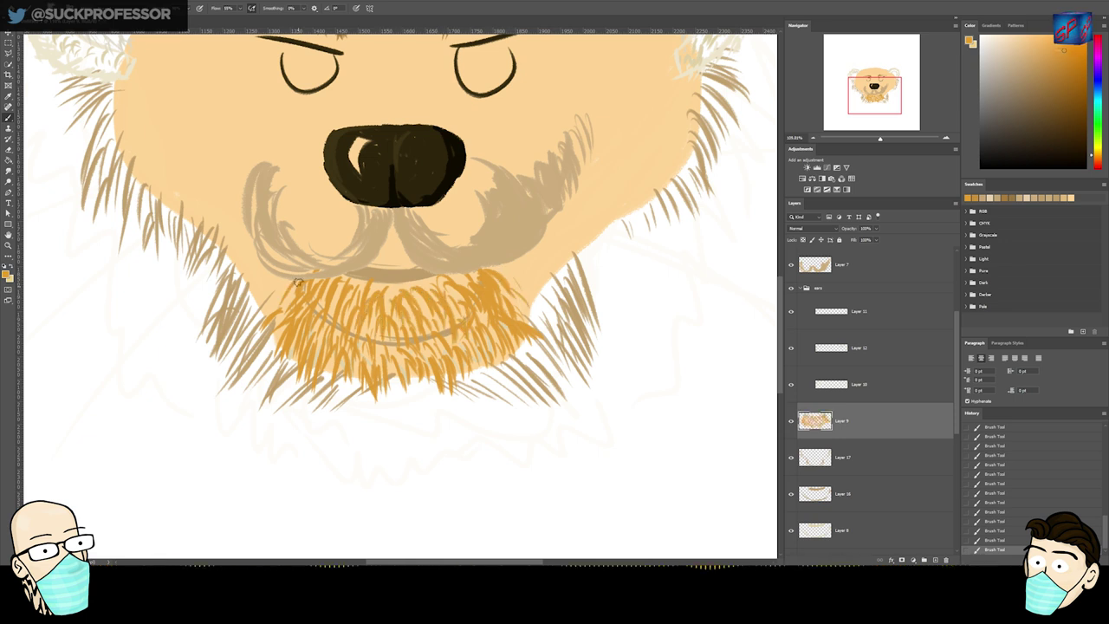
# - On a new layer above Layer 9, shade the beard with darker orange strokes, mostly along its right side
pyautogui.hotkey('ctrl', 'shift', 'n')
pyautogui.press('Return')
pyautogui.moveTo(492, 277)
pyautogui.mouseDown()
pyautogui.moveTo(497, 312)
pyautogui.moveTo(535, 338)
pyautogui.moveTo(494, 363)
pyautogui.moveTo(452, 292)
pyautogui.moveTo(430, 335)
pyautogui.moveTo(374, 338)
pyautogui.mouseUp()
pyautogui.moveTo(492, 336); pyautogui.dragTo(502, 363)
pyautogui.moveTo(476, 364); pyautogui.dragTo(457, 383)
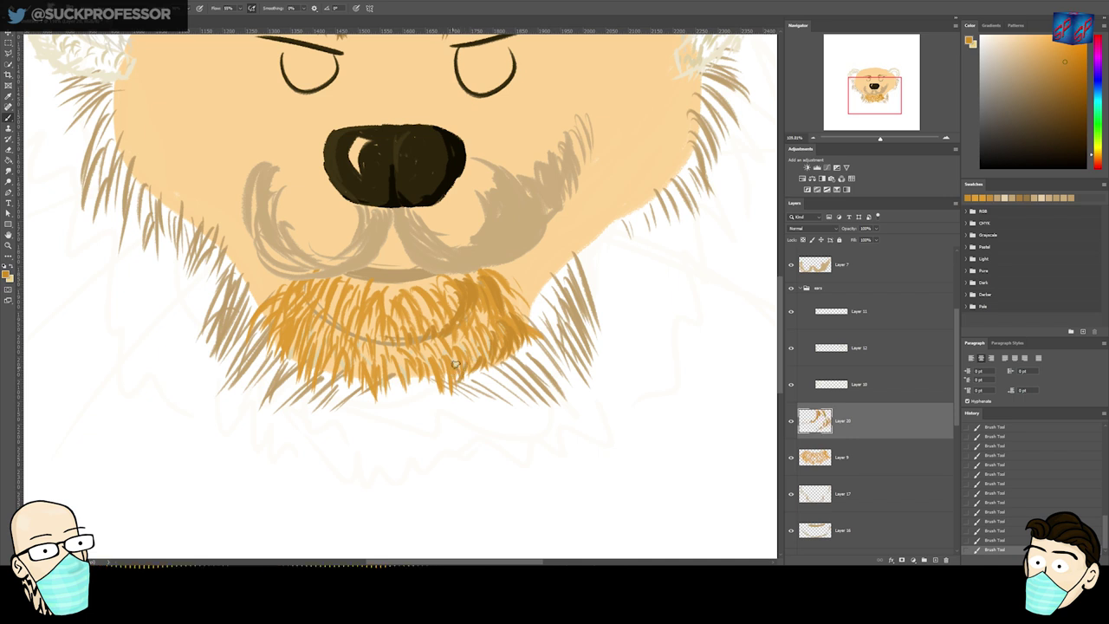
pyautogui.moveTo(437, 314); pyautogui.dragTo(445, 286)
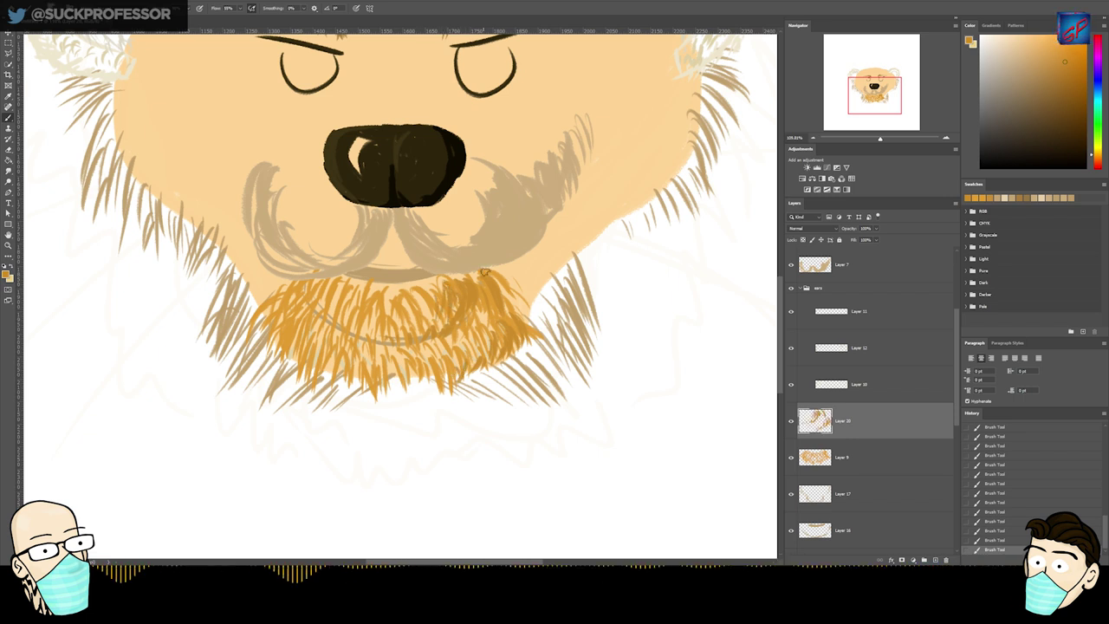
pyautogui.rightClick(319, 322)
pyautogui.press('Return')
pyautogui.moveTo(307, 277); pyautogui.dragTo(299, 288)
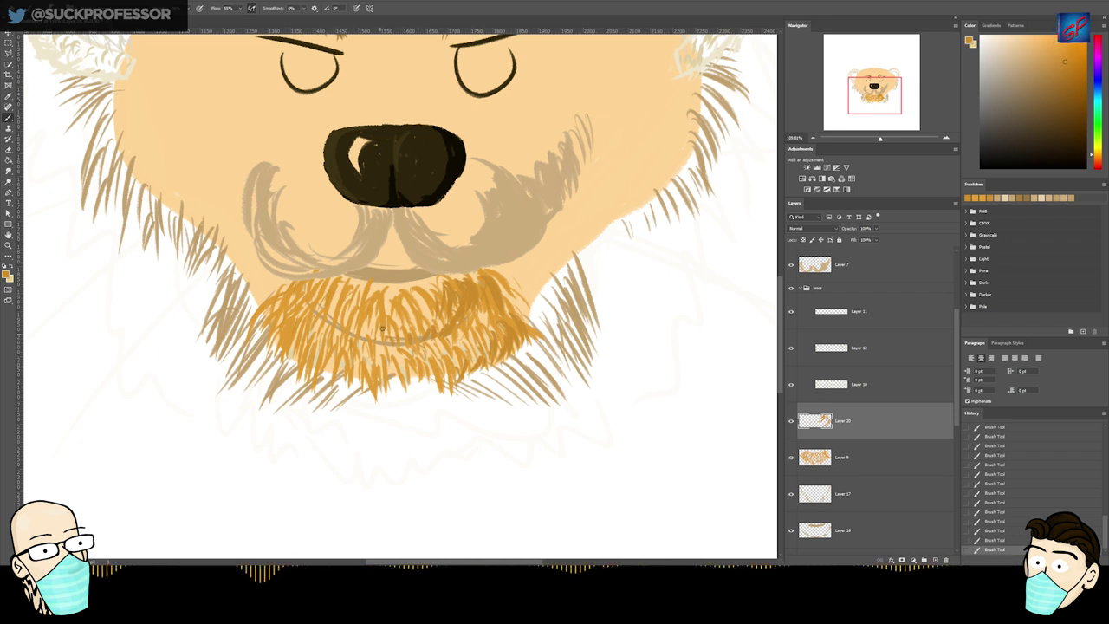
pyautogui.keyDown('ctrl'); pyautogui.click(476, 280); pyautogui.keyUp('ctrl')
pyautogui.moveTo(518, 215); pyautogui.dragTo(446, 283)
pyautogui.keyDown('alt'); pyautogui.click(431, 345); pyautogui.keyUp('alt')
pyautogui.moveTo(428, 335); pyautogui.dragTo(438, 349)
# - Select Layer 17 and shift its cheek and jaw fur to a golden orange with Hue/Saturation
pyautogui.press('v')
pyautogui.click(638, 212)
pyautogui.keyDown('ctrl'); pyautogui.click(823, 491); pyautogui.keyUp('ctrl')
pyautogui.hotkey('ctrl', 'd')
pyautogui.hotkey('ctrl', 'u')
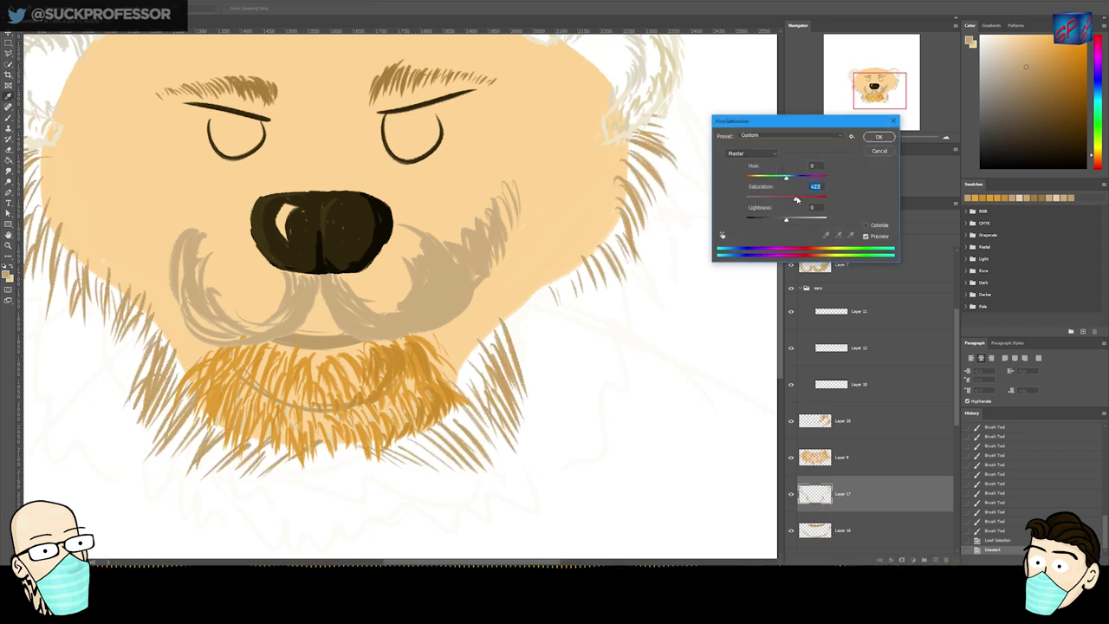
pyautogui.moveTo(806, 201); pyautogui.dragTo(790, 201)
pyautogui.press('Return')
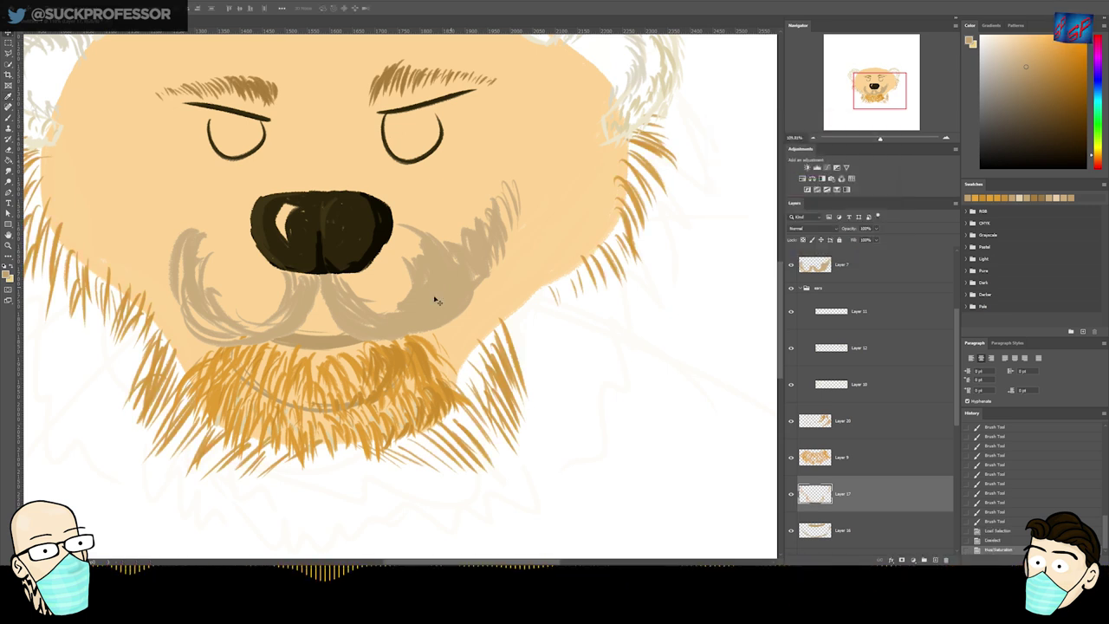
# - Sample the beard's golden orange and add a new layer above Layer 20
pyautogui.keyDown('alt'); pyautogui.click(430, 368); pyautogui.keyUp('alt')
pyautogui.click(933, 468)
pyautogui.click(926, 420)
pyautogui.hotkey('ctrl', 'shift', 'n')
pyautogui.press('Return')
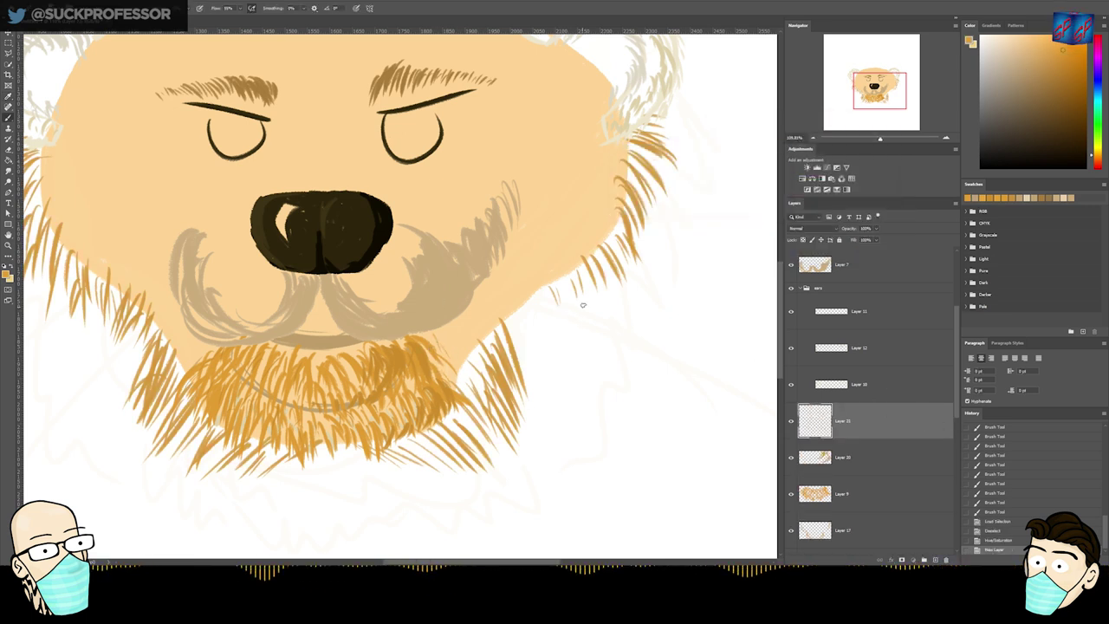
pyautogui.moveTo(663, 274); pyautogui.dragTo(619, 352)
pyautogui.keyDown('ctrl'); pyautogui.click(841, 388); pyautogui.keyUp('ctrl')
pyautogui.hotkey('ctrl', 'd')
pyautogui.keyDown('ctrl'); pyautogui.click(842, 387); pyautogui.keyUp('ctrl')
pyautogui.hotkey('ctrl', 'd')
# - Add a few short golden orange strokes to the beard and cheek fur
pyautogui.moveTo(432, 395)
pyautogui.mouseDown()
pyautogui.moveTo(456, 338)
pyautogui.moveTo(437, 366)
pyautogui.mouseUp()
pyautogui.moveTo(438, 340)
pyautogui.mouseDown()
pyautogui.moveTo(446, 361)
pyautogui.moveTo(454, 354)
pyautogui.mouseUp()
pyautogui.moveTo(457, 331); pyautogui.dragTo(463, 346)
pyautogui.moveTo(557, 158)
pyautogui.mouseDown()
pyautogui.moveTo(532, 181)
pyautogui.moveTo(546, 172)
pyautogui.mouseUp()
# - Erase the golden cheek fur on Layer 17 below the ear on the viewer's right
pyautogui.press('m')
pyautogui.moveTo(531, 299); pyautogui.dragTo(657, 100)
pyautogui.hotkey('ctrl', 'd')
pyautogui.keyDown('ctrl'); pyautogui.click(614, 168); pyautogui.keyUp('ctrl')
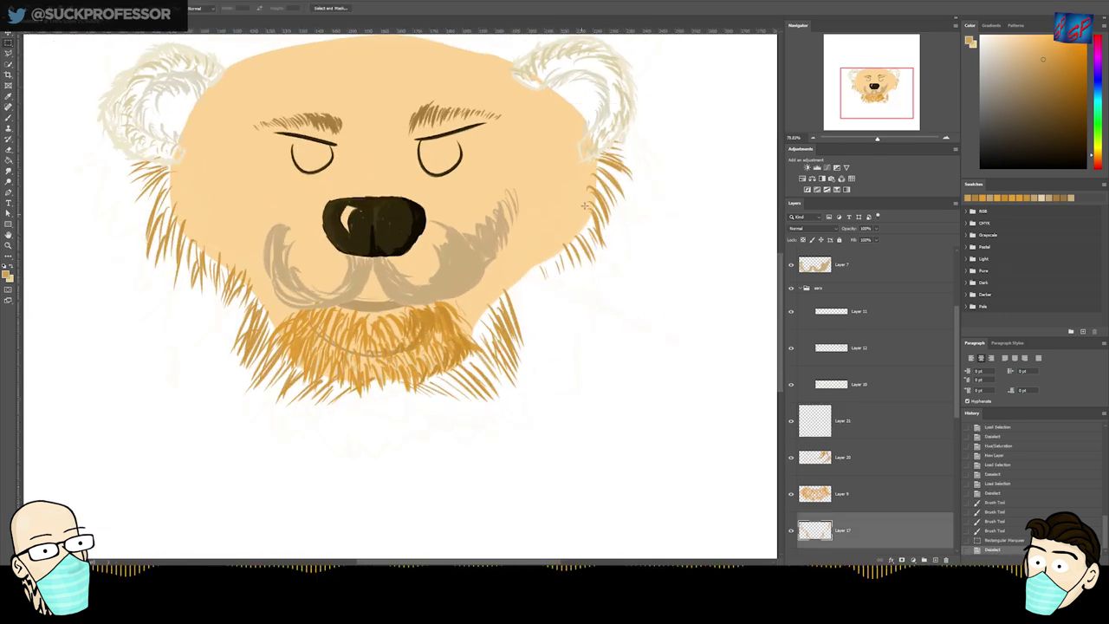
pyautogui.press('e')
pyautogui.moveTo(616, 154); pyautogui.dragTo(547, 270)
# - Narrow the peachy head fill on Layer 4 by erasing along both sides, undoing the last eraser stroke
pyautogui.press('b')
pyautogui.keyDown('alt'); pyautogui.click(516, 322); pyautogui.keyUp('alt')
pyautogui.keyDown('ctrl'); pyautogui.click(527, 188); pyautogui.keyUp('ctrl')
pyautogui.press('e')
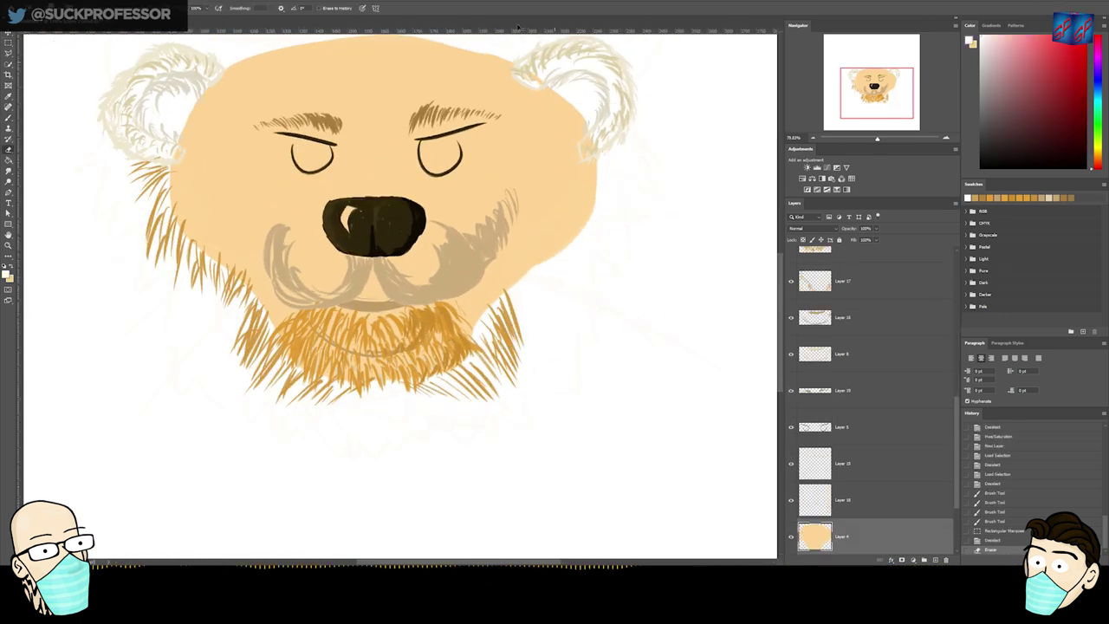
pyautogui.moveTo(579, 69); pyautogui.dragTo(609, 270)
pyautogui.moveTo(617, 71); pyautogui.dragTo(610, 294)
pyautogui.moveTo(208, 77); pyautogui.dragTo(283, 159)
pyautogui.moveTo(275, 68)
pyautogui.mouseDown()
pyautogui.moveTo(204, 155)
pyautogui.moveTo(233, 377)
pyautogui.moveTo(208, 159)
pyautogui.moveTo(243, 353)
pyautogui.mouseUp()
pyautogui.hotkey('ctrl', 'z')
# - Cut the ear on the viewer's left out of Layer 11 and paste it in place as a separate layer
pyautogui.press('v')
pyautogui.click(226, 163)
pyautogui.moveTo(955, 350); pyautogui.dragTo(954, 325)
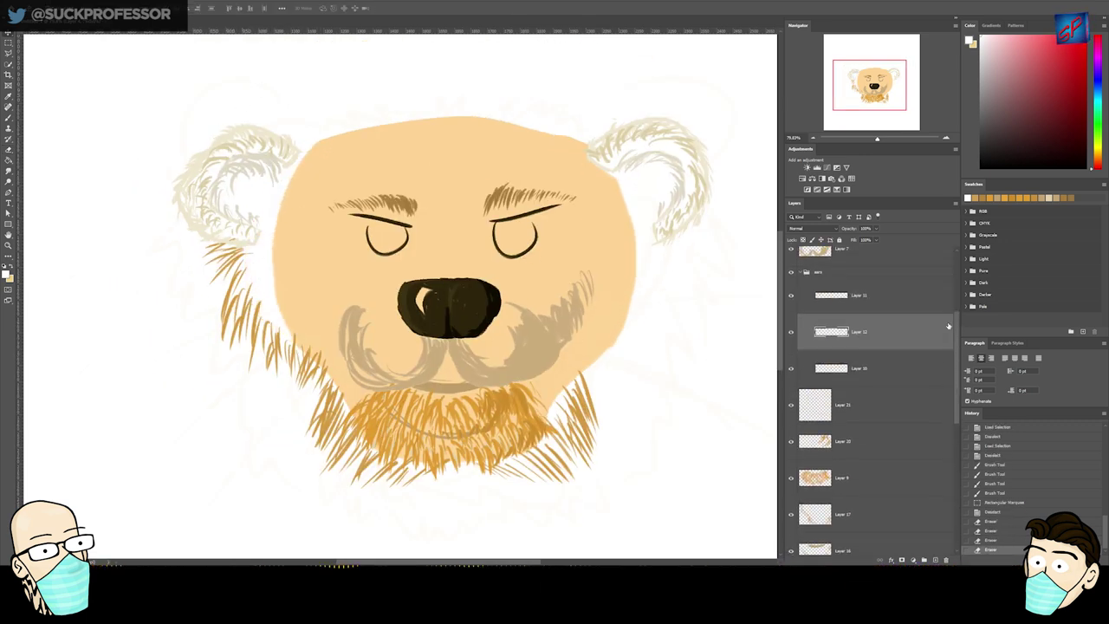
pyautogui.click(873, 304)
pyautogui.press('m')
pyautogui.moveTo(257, 204); pyautogui.dragTo(160, 305)
pyautogui.hotkey('ctrl', 'x')
pyautogui.hotkey('ctrl', 'shift', 'v')
pyautogui.click(872, 342)
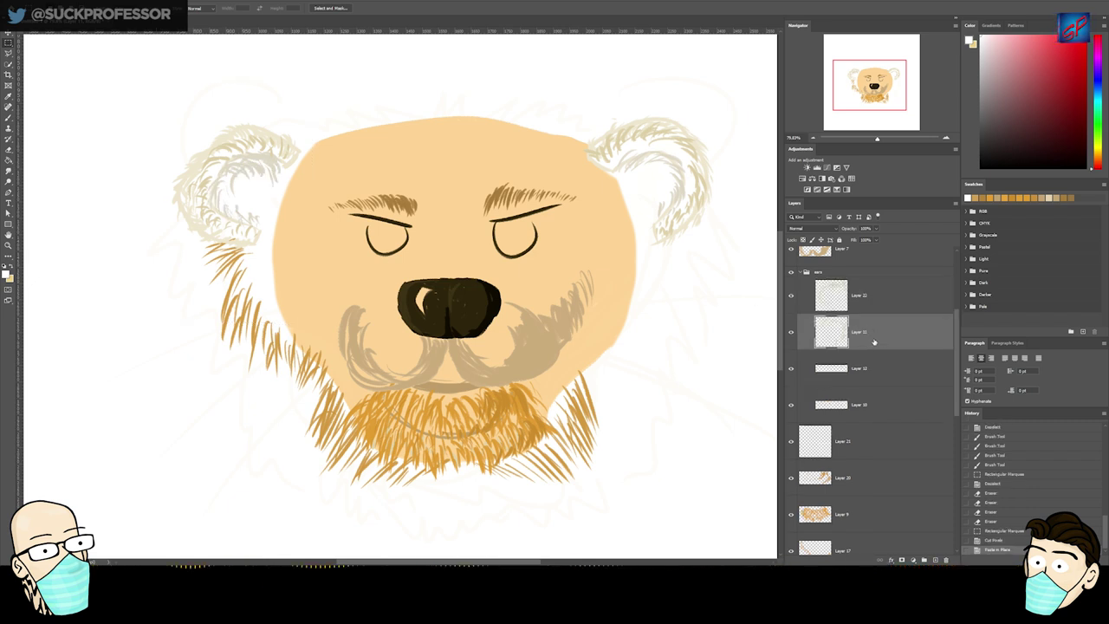
# - Put the two separated ear layers into their own groups named left ear and right ear
pyautogui.hotkey('ctrl', 'g')
pyautogui.click(869, 306)
pyautogui.hotkey('ctrl', 'g')
pyautogui.doubleClick(844, 282)
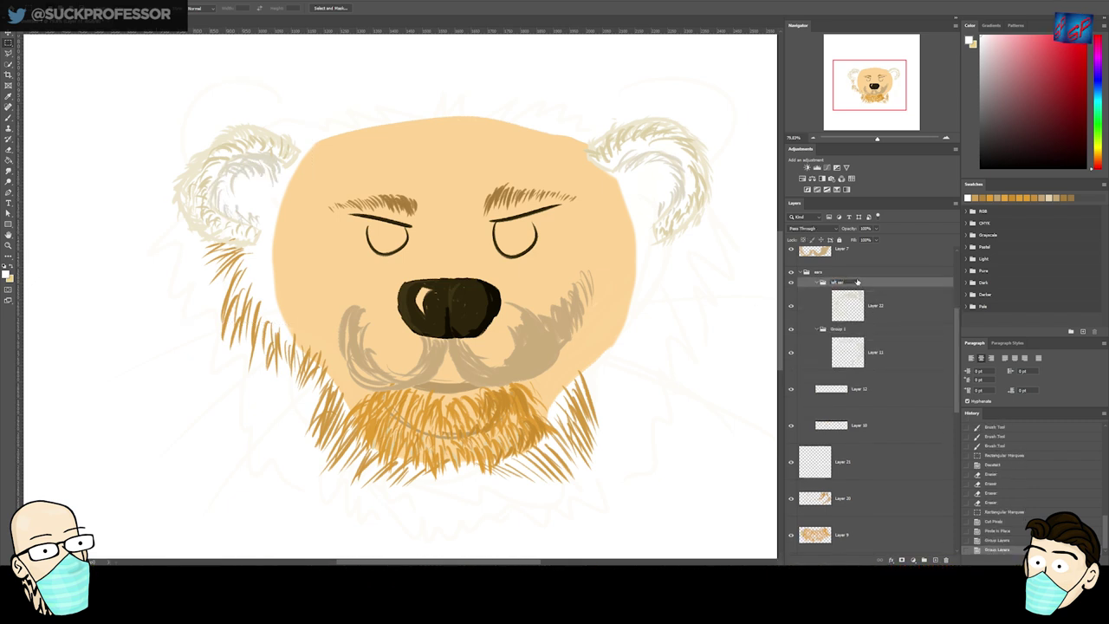
pyautogui.doubleClick(838, 329)
pyautogui.write('right ear')
pyautogui.press('Return')
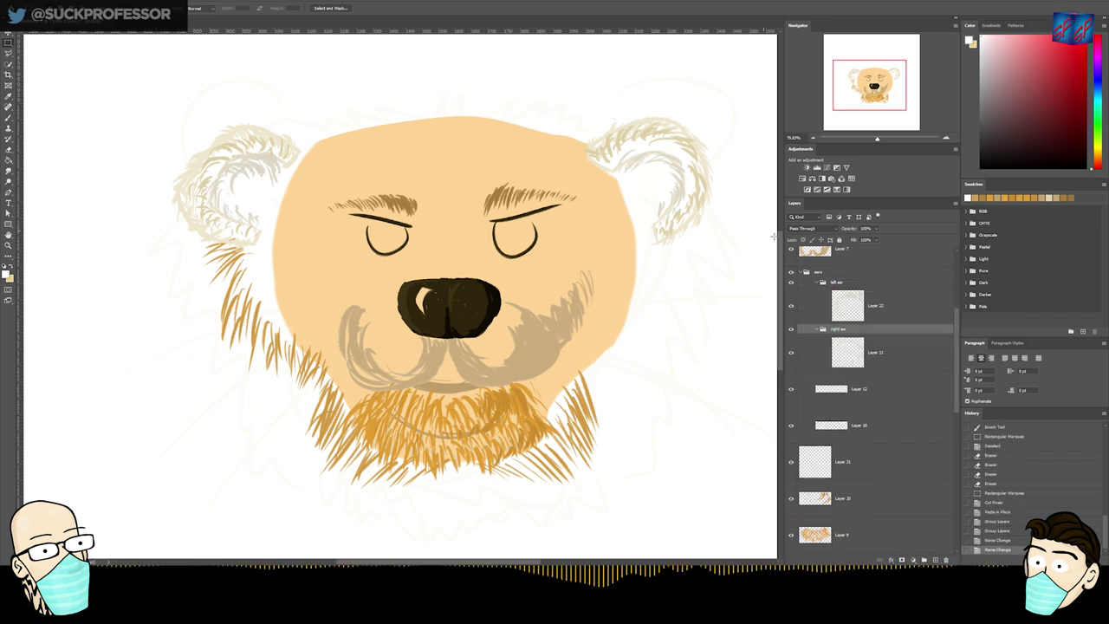
# - Cut the ear on the viewer's left out of Layer 12 and paste it in place as a separate layer
pyautogui.click(847, 390)
pyautogui.moveTo(318, 101); pyautogui.dragTo(153, 294)
pyautogui.hotkey('ctrl', 'x')
pyautogui.hotkey('ctrl', 'shift', 'v')
# - Sort the ear layers so left ear holds Layers 12 and 11 and right ear holds Layers 23 and 22
pyautogui.moveTo(859, 396); pyautogui.dragTo(891, 283)
pyautogui.click(792, 283)
pyautogui.click(791, 283)
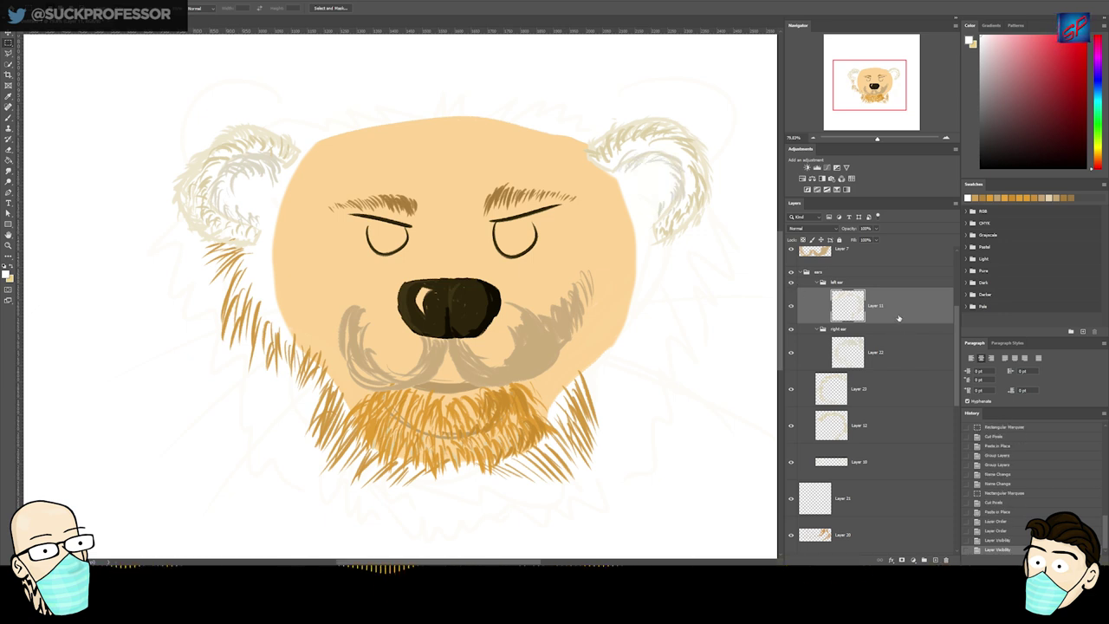
pyautogui.click(880, 389)
pyautogui.moveTo(877, 386); pyautogui.dragTo(874, 333)
pyautogui.moveTo(887, 425); pyautogui.dragTo(886, 288)
# - Split Layer 10 by cutting and pasting one ear in place, and file each ear's part in its matching group
pyautogui.click(888, 474)
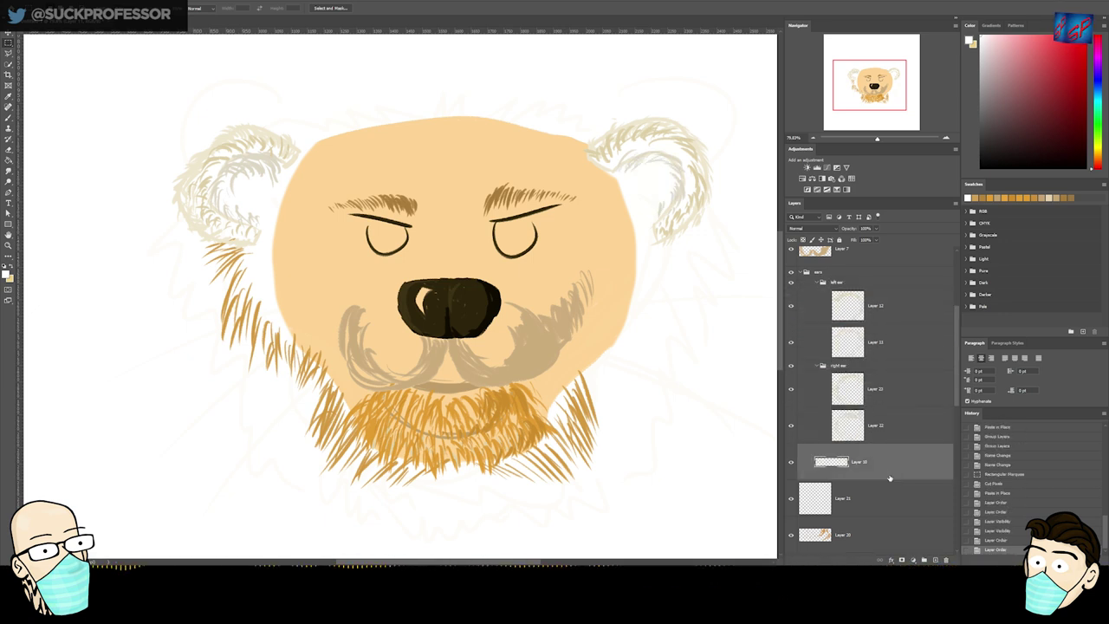
pyautogui.hotkey('ctrl', 'x')
pyautogui.hotkey('ctrl', 'shift', 'v')
pyautogui.moveTo(903, 475); pyautogui.dragTo(897, 377)
pyautogui.moveTo(896, 383); pyautogui.dragTo(894, 353)
pyautogui.moveTo(908, 390); pyautogui.dragTo(907, 334)
pyautogui.click(898, 493)
pyautogui.doubleClick(898, 494)
pyautogui.press('Escape')
pyautogui.moveTo(906, 493); pyautogui.dragTo(903, 471)
# - Collapse both ear groups and toggle their visibility to check which ear each contains
pyautogui.click(817, 402)
pyautogui.click(817, 283)
pyautogui.click(791, 293)
pyautogui.click(791, 282)
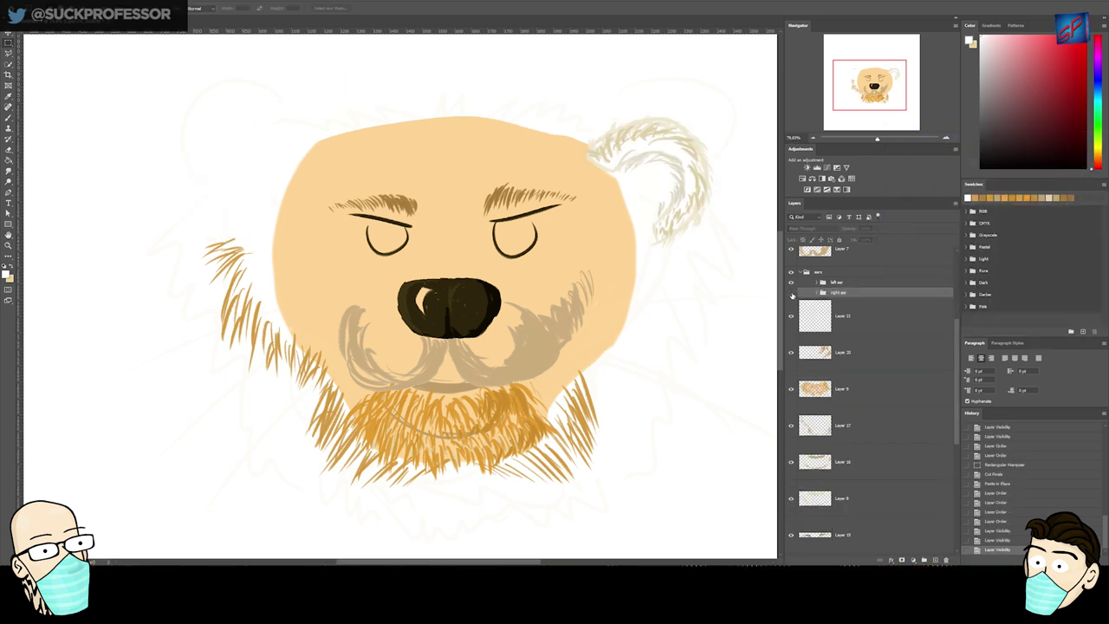
pyautogui.click(791, 282)
pyautogui.click(791, 293)
# - Nudge the left ear group inward so it overlaps the narrowed head
pyautogui.click(842, 282)
pyautogui.press('v')
pyautogui.press('Left')
pyautogui.hotkey('shift', 'Left')
pyautogui.hotkey('shift', 'Left')
pyautogui.hotkey('shift', 'Left')
pyautogui.hotkey('shift', 'Left')
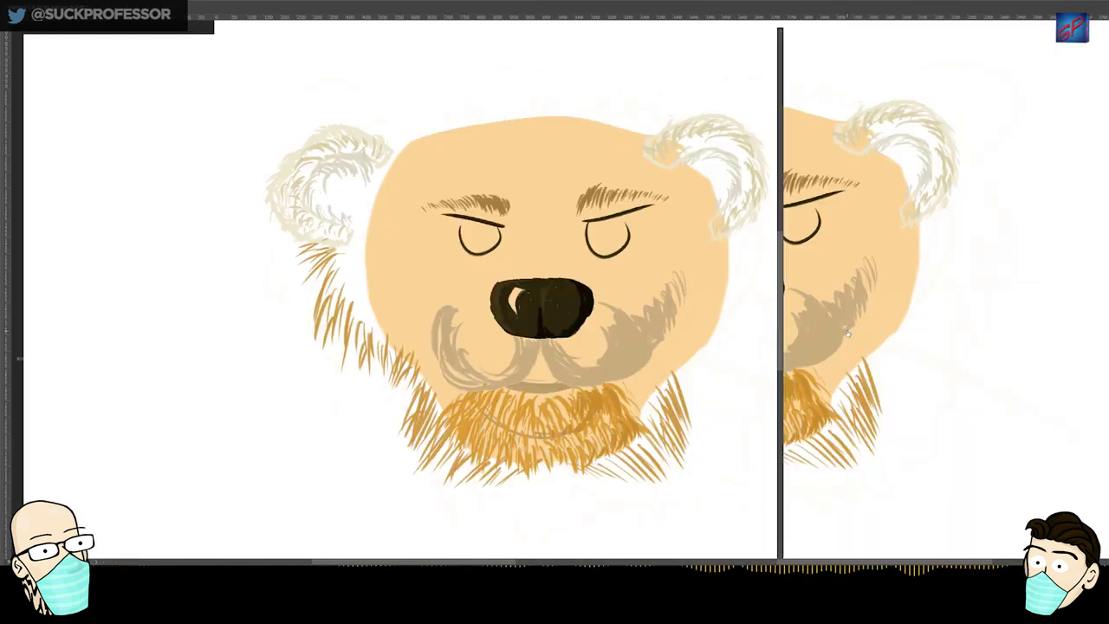
# - Nudge the right ear group inward and upward so it overlaps the head's opposite side
pyautogui.click(887, 296)
pyautogui.hotkey('shift', 'Right')
pyautogui.hotkey('shift', 'Right')
pyautogui.hotkey('shift', 'Right')
pyautogui.hotkey('shift', 'Right')
pyautogui.hotkey('shift', 'Right')
pyautogui.hotkey('shift', 'Right')
pyautogui.hotkey('shift', 'Up')
pyautogui.hotkey('shift', 'Up')
pyautogui.hotkey('shift', 'Up')
pyautogui.hotkey('shift', 'Right')
pyautogui.hotkey('shift', 'Right')
# - Erase the old cheek fur on Layer 17 below the ear on the viewer's left
pyautogui.moveTo(590, 283)
pyautogui.mouseDown()
pyautogui.moveTo(502, 204)
pyautogui.moveTo(473, 211)
pyautogui.mouseUp()
pyautogui.keyDown('ctrl'); pyautogui.click(206, 256); pyautogui.keyUp('ctrl')
pyautogui.press('e')
pyautogui.moveTo(206, 256); pyautogui.dragTo(156, 307)
# - Paint new golden orange fur strokes on Layer 17 along the narrowed sides of the head, from ears to beard
pyautogui.press('b')
pyautogui.keyDown('alt'); pyautogui.click(283, 296); pyautogui.keyUp('alt')
pyautogui.moveTo(253, 170); pyautogui.dragTo(265, 186)
pyautogui.rightClick(267, 199)
pyautogui.moveTo(310, 221); pyautogui.dragTo(314, 221)
pyautogui.press('Return')
pyautogui.moveTo(250, 165)
pyautogui.mouseDown()
pyautogui.moveTo(210, 159)
pyautogui.moveTo(216, 166)
pyautogui.mouseUp()
pyautogui.moveTo(253, 167); pyautogui.dragTo(211, 184)
pyautogui.moveTo(248, 170); pyautogui.dragTo(221, 175)
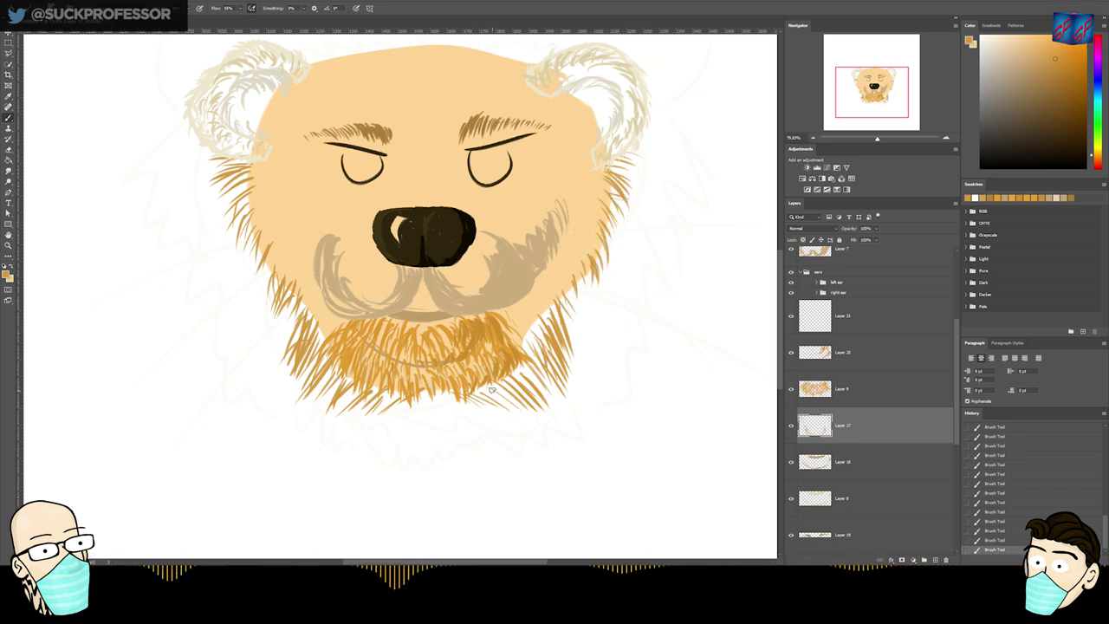
# - On a new layer below Layer 17, add dark brown shadow strokes among the jaw, cheek and ear-base fur
pyautogui.hotkey('ctrl', 'shift', 'n')
pyautogui.press('Return')
pyautogui.moveTo(884, 428); pyautogui.dragTo(890, 466)
pyautogui.moveTo(489, 385); pyautogui.dragTo(497, 391)
pyautogui.moveTo(490, 382)
pyautogui.mouseDown()
pyautogui.moveTo(501, 395)
pyautogui.moveTo(522, 379)
pyautogui.mouseUp()
pyautogui.moveTo(513, 363); pyautogui.dragTo(526, 375)
pyautogui.moveTo(520, 334); pyautogui.dragTo(536, 348)
pyautogui.moveTo(531, 325); pyautogui.dragTo(544, 338)
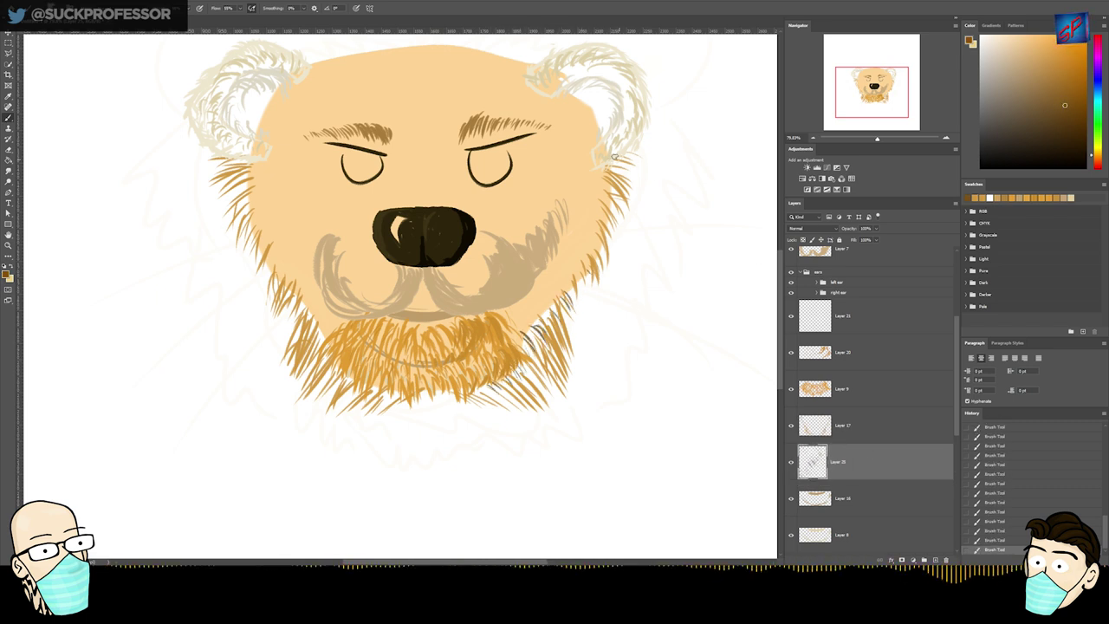
pyautogui.moveTo(253, 174); pyautogui.dragTo(232, 165)
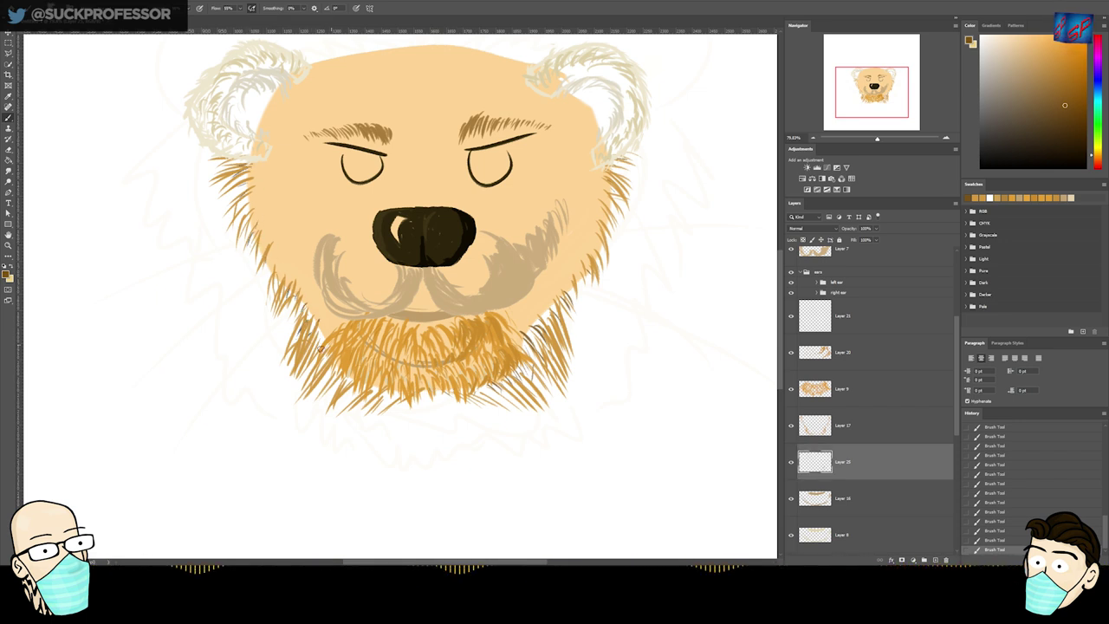
# - Brighten the dark fur strokes with Hue/Saturation, using saturation +51 and lightness +31
pyautogui.hotkey('ctrl', 'u')
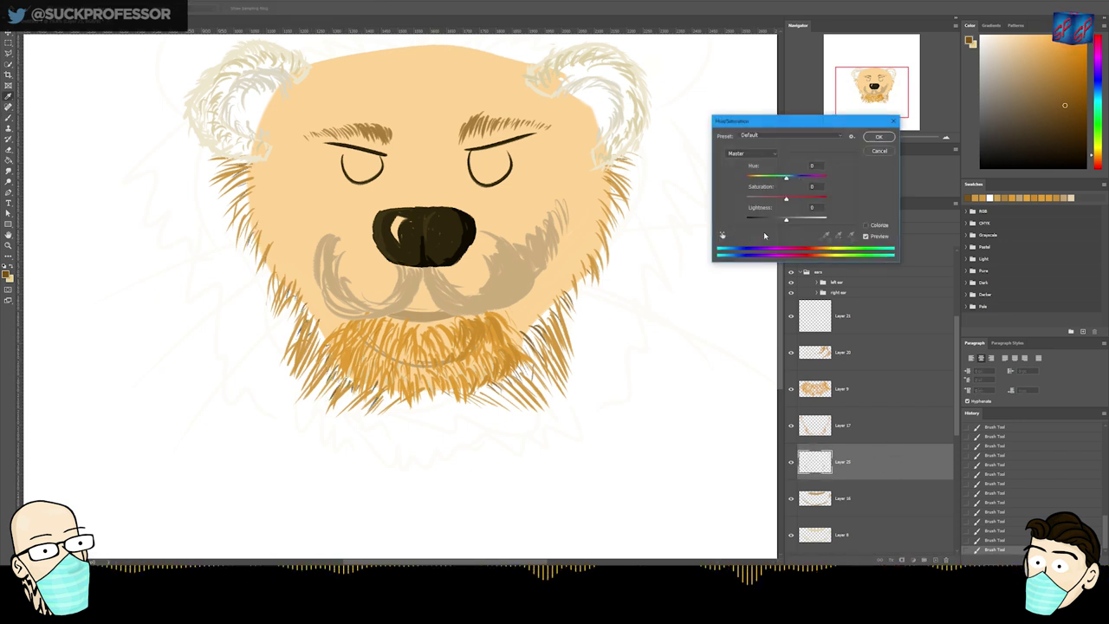
pyautogui.moveTo(804, 200); pyautogui.dragTo(807, 200)
pyautogui.moveTo(786, 219); pyautogui.dragTo(796, 220)
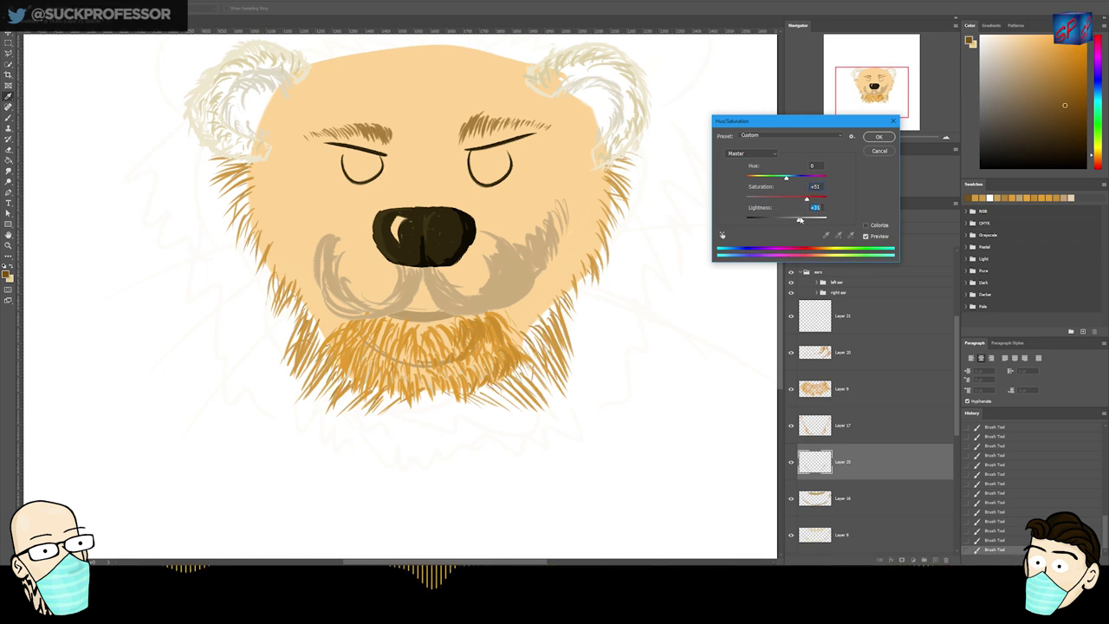
pyautogui.click(879, 138)
# - Load the outline of the left ear group's Layer 24 as a selection and add a new layer above it
pyautogui.scroll(5, 424, 112)
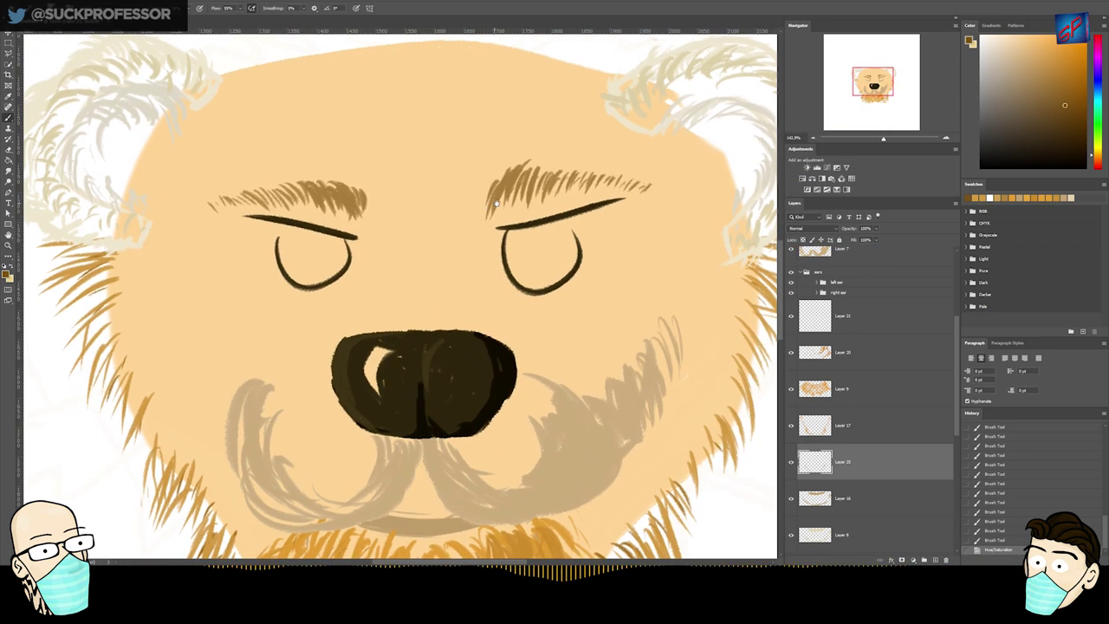
pyautogui.keyDown('ctrl'); pyautogui.click(454, 119); pyautogui.keyUp('ctrl')
pyautogui.moveTo(454, 120); pyautogui.dragTo(462, 175)
pyautogui.keyDown('ctrl'); pyautogui.click(636, 135); pyautogui.keyUp('ctrl')
pyautogui.moveTo(637, 135); pyautogui.dragTo(372, 121)
pyautogui.keyDown('ctrl'); pyautogui.click(847, 307); pyautogui.keyUp('ctrl')
pyautogui.hotkey('ctrl', 'shift', 'n')
pyautogui.press('Return')
# - Repaint the selected ear fur in golden orange on the new layer, deselect and delete the original Layer 24
pyautogui.press('b')
pyautogui.keyDown('alt'); pyautogui.click(486, 271); pyautogui.keyUp('alt')
pyautogui.moveTo(516, 195); pyautogui.dragTo(594, 232)
pyautogui.hotkey('ctrl', 'z')
pyautogui.moveTo(515, 348); pyautogui.dragTo(522, 277)
pyautogui.keyDown('alt'); pyautogui.click(522, 277); pyautogui.keyUp('alt')
pyautogui.moveTo(495, 223); pyautogui.dragTo(478, 358)
pyautogui.moveTo(475, 334)
pyautogui.mouseDown()
pyautogui.moveTo(393, 216)
pyautogui.moveTo(517, 336)
pyautogui.mouseUp()
pyautogui.hotkey('ctrl', 'd')
pyautogui.hotkey('ctrl', 'd')
pyautogui.click(884, 343)
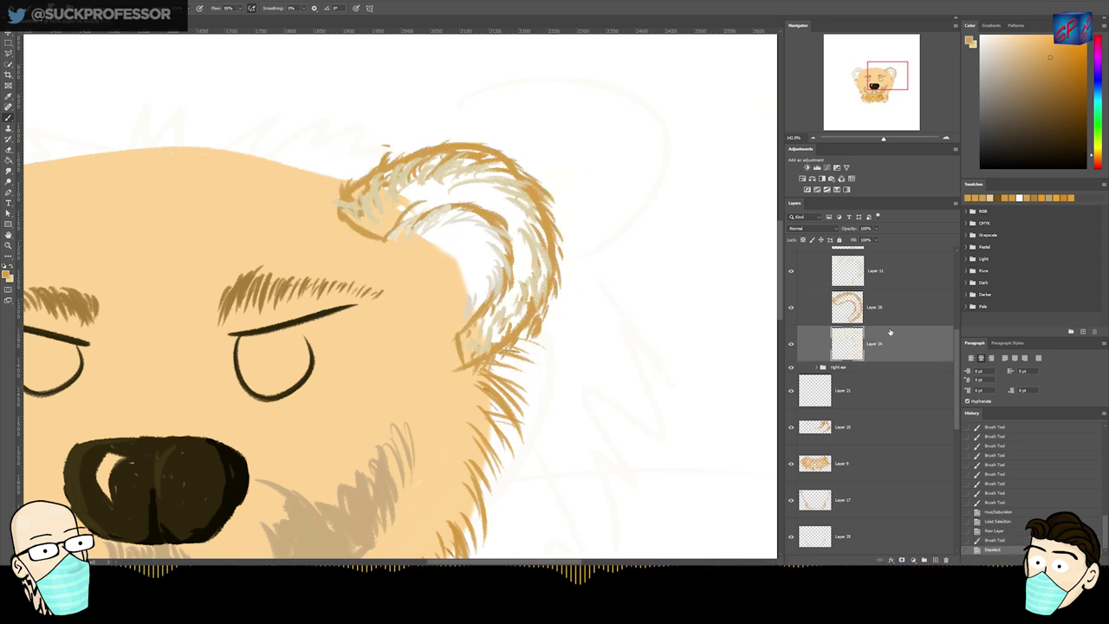
pyautogui.press('Delete')
# - Select the outline of Layer 11 in the left ear group and recolour its inner-ear strokes dark brown
pyautogui.moveTo(958, 344); pyautogui.dragTo(958, 322)
pyautogui.keyDown('ctrl'); pyautogui.click(853, 340); pyautogui.keyUp('ctrl')
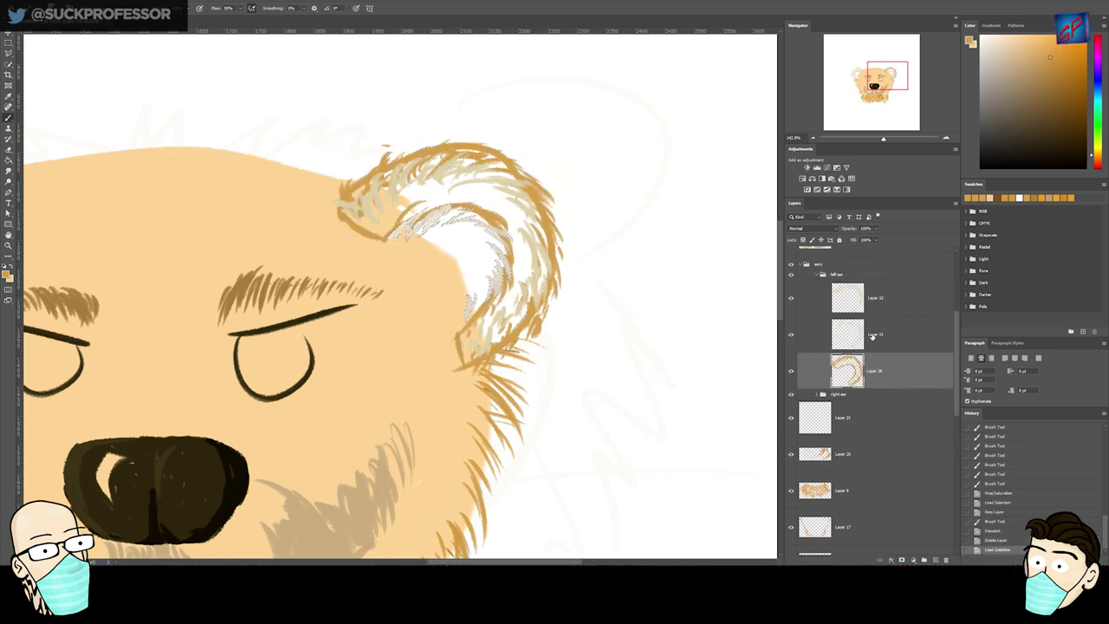
pyautogui.hotkey('ctrl', 'shift', 'alt', 'n')
pyautogui.click(898, 345)
pyautogui.click(1064, 97)
pyautogui.moveTo(425, 221)
pyautogui.mouseDown()
pyautogui.moveTo(440, 277)
pyautogui.moveTo(476, 225)
pyautogui.mouseUp()
pyautogui.hotkey('ctrl', 'd')
# - Repaint the fur outlined by Layer 12 in light golden orange on a new layer and clear the original strokes
pyautogui.keyDown('ctrl'); pyautogui.click(848, 299); pyautogui.keyUp('ctrl')
pyautogui.click(901, 306)
pyautogui.hotkey('ctrl', 'shift', 'n')
pyautogui.press('Return')
pyautogui.keyDown('alt'); pyautogui.click(538, 211); pyautogui.keyUp('alt')
pyautogui.moveTo(555, 188)
pyautogui.mouseDown()
pyautogui.moveTo(405, 180)
pyautogui.moveTo(559, 195)
pyautogui.moveTo(563, 290)
pyautogui.mouseUp()
pyautogui.click(892, 340)
pyautogui.press('Delete')
pyautogui.hotkey('ctrl', 'd')
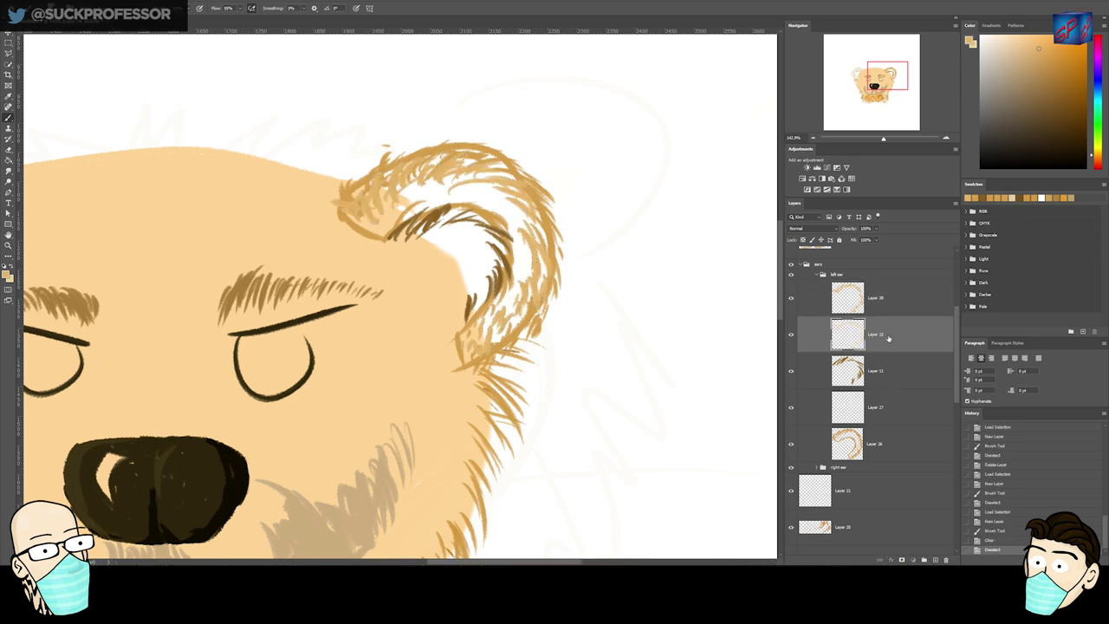
# - Repaint the right ear group's outer fur, outlined by Layer 10, in golden orange on a new layer, then deselect
pyautogui.moveTo(477, 259); pyautogui.dragTo(776, 261)
pyautogui.press('v')
pyautogui.click(253, 167)
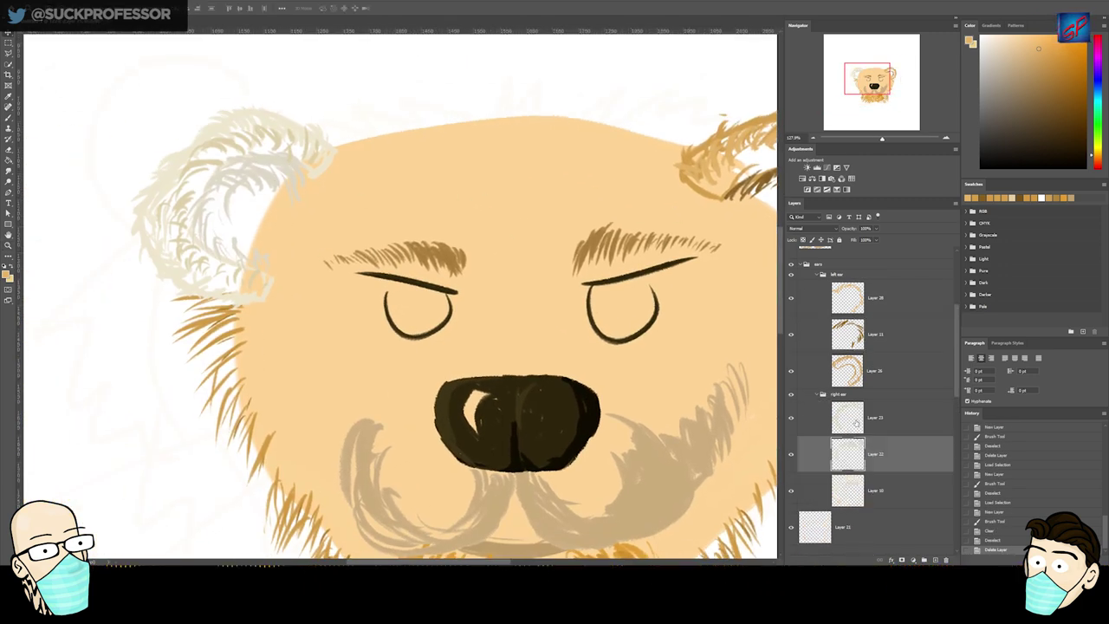
pyautogui.keyDown('ctrl'); pyautogui.click(850, 494); pyautogui.keyUp('ctrl')
pyautogui.hotkey('ctrl', 'shift', 'n')
pyautogui.press('Return')
pyautogui.moveTo(897, 458); pyautogui.dragTo(907, 503)
pyautogui.press('b')
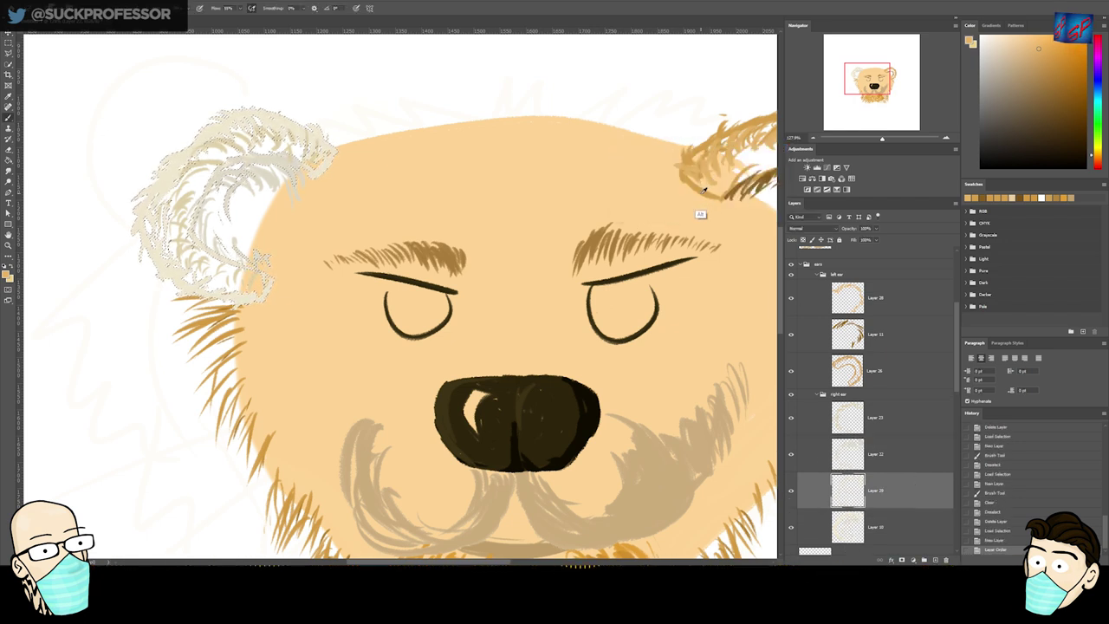
pyautogui.click(977, 199)
pyautogui.moveTo(364, 165)
pyautogui.mouseDown()
pyautogui.moveTo(277, 328)
pyautogui.moveTo(303, 128)
pyautogui.moveTo(299, 215)
pyautogui.moveTo(177, 195)
pyautogui.mouseUp()
pyautogui.hotkey('ctrl', 'd')
# - Load the outline of the right ear group's Layer 22 and recolour its inner-ear strokes dark brown on a new layer
pyautogui.keyDown('ctrl'); pyautogui.click(854, 459); pyautogui.keyUp('ctrl')
pyautogui.click(895, 460)
pyautogui.hotkey('ctrl', 'shift', 'n')
pyautogui.press('Return')
pyautogui.click(1058, 96)
# - Load the outline of the right ear group's Layer 23 and repaint its fur in light golden orange on a new layer
pyautogui.keyDown('ctrl'); pyautogui.click(849, 418); pyautogui.keyUp('ctrl')
pyautogui.click(877, 417)
pyautogui.hotkey('ctrl', 'shift', 'n')
pyautogui.press('Return')
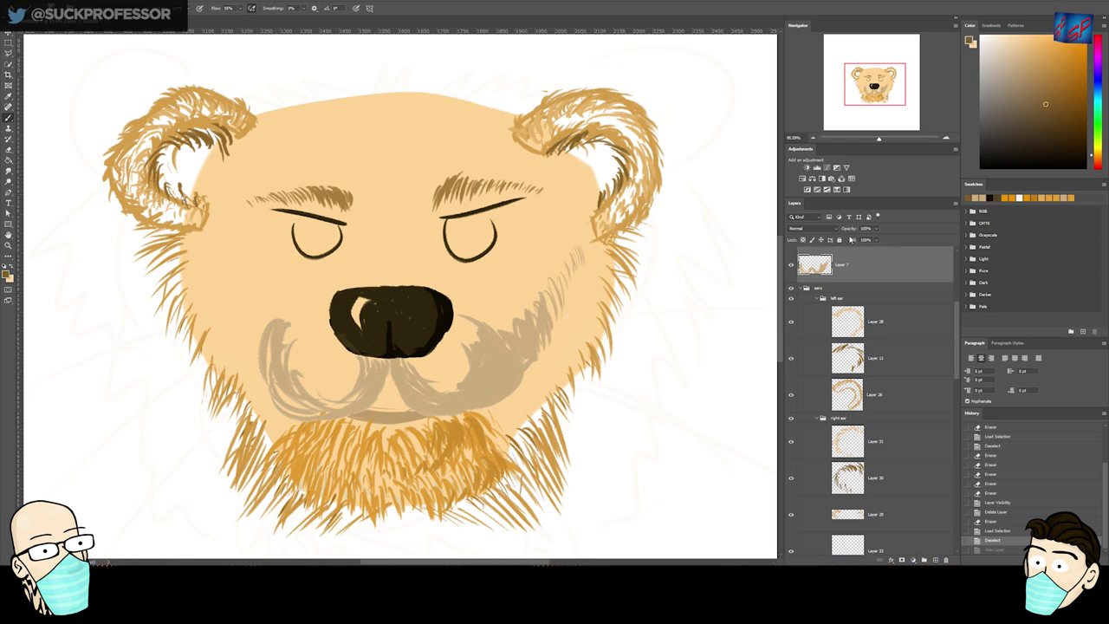
# - Load the outline of the moustache's Layer 7, repaint it golden brown on a new layer and deselect
pyautogui.keyDown('ctrl'); pyautogui.click(819, 267); pyautogui.keyUp('ctrl')
pyautogui.hotkey('ctrl', 'shift', 'alt', 'n')
pyautogui.click(503, 438)
pyautogui.press('b')
pyautogui.moveTo(475, 385); pyautogui.dragTo(526, 320)
pyautogui.moveTo(455, 394)
pyautogui.mouseDown()
pyautogui.moveTo(356, 390)
pyautogui.moveTo(264, 347)
pyautogui.moveTo(277, 325)
pyautogui.mouseUp()
pyautogui.hotkey('ctrl', 'd')
pyautogui.moveTo(500, 362); pyautogui.dragTo(497, 339)
# - Select the blank layer beside the nose layer and paint the nose highlight white
pyautogui.press('v')
pyautogui.click(410, 383)
pyautogui.click(901, 305)
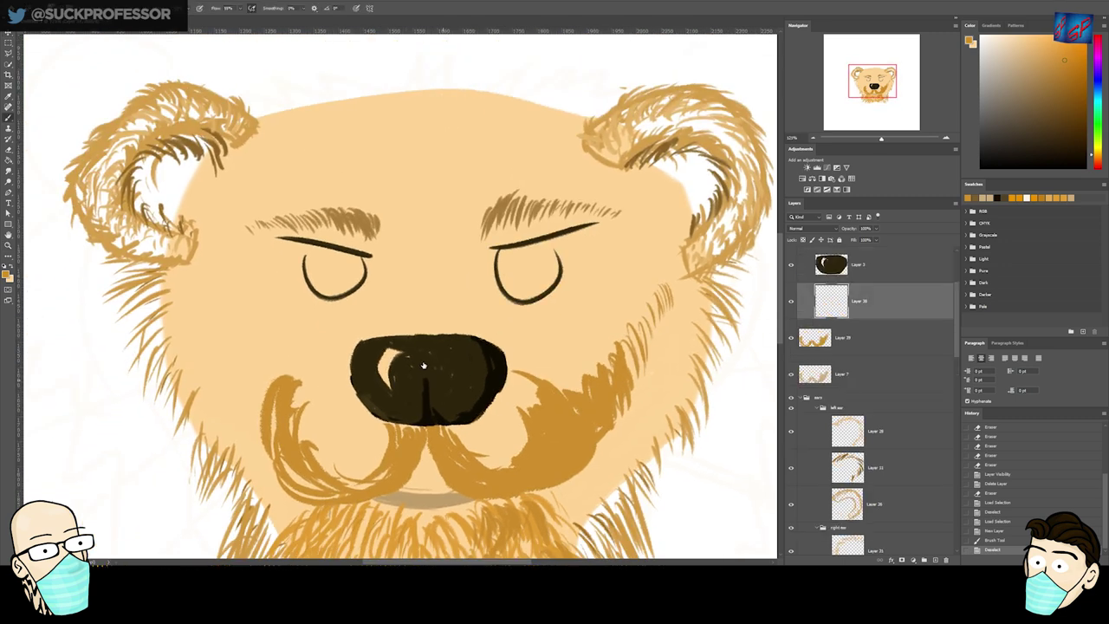
pyautogui.press('v')
# - Examine which ear's fur strokes the right ear group's outer fur layer contains
pyautogui.click(192, 255)
pyautogui.scroll(-3, 830, 368)
pyautogui.click(792, 348)
pyautogui.click(792, 348)
pyautogui.click(792, 350)
pyautogui.click(792, 351)
pyautogui.scroll(3, 901, 356)
pyautogui.moveTo(516, 52); pyautogui.dragTo(442, 143)
pyautogui.moveTo(442, 123); pyautogui.dragTo(628, 303)
pyautogui.click(889, 424)
# - Cut the left ear group's fur strokes out of Layer 29 with a rectangular selection and paste them in place on a separate layer
pyautogui.press('m')
pyautogui.moveTo(502, 141); pyautogui.dragTo(725, 425)
pyautogui.click(511, 126)
pyautogui.moveTo(513, 132); pyautogui.dragTo(696, 299)
pyautogui.hotkey('ctrl', 'z')
pyautogui.moveTo(525, 151); pyautogui.dragTo(727, 312)
pyautogui.hotkey('ctrl', 'd')
pyautogui.moveTo(548, 161); pyautogui.dragTo(733, 351)
pyautogui.hotkey('ctrl', 'x')
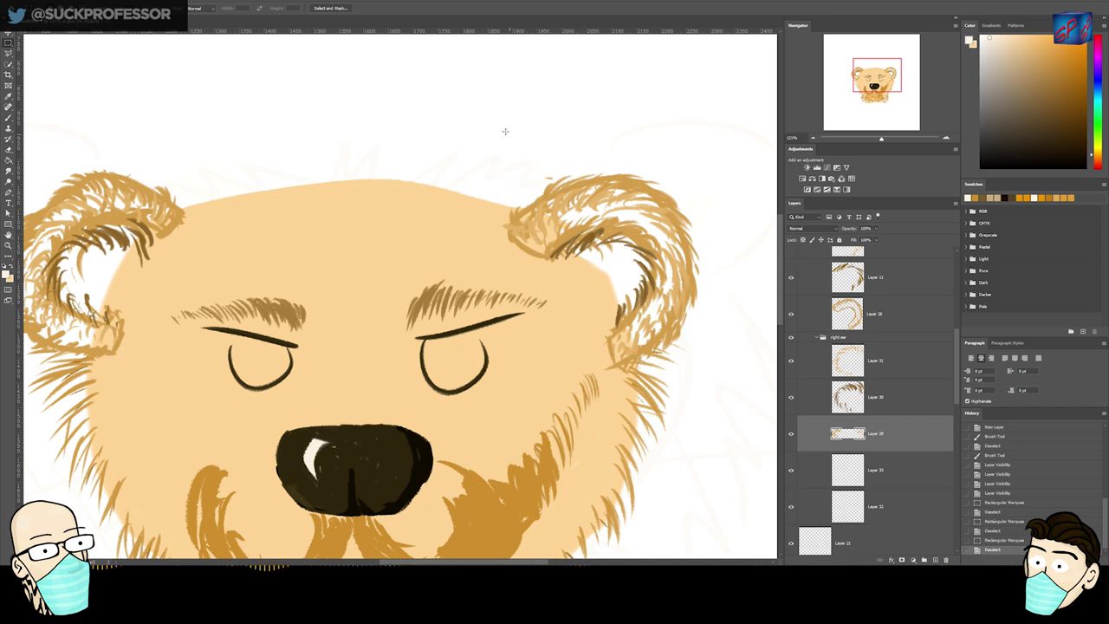
pyautogui.hotkey('ctrl', 'shift', 'v')
# - Move the pasted fur layer into the left ear group, merge it with that group's Layer 26 and check the ear layers' visibility
pyautogui.moveTo(914, 436); pyautogui.dragTo(892, 300)
pyautogui.click(791, 314)
pyautogui.click(791, 315)
pyautogui.click(791, 314)
pyautogui.click(791, 315)
pyautogui.keyDown('ctrl'); pyautogui.click(893, 346); pyautogui.keyUp('ctrl')
pyautogui.hotkey('ctrl', 'e')
pyautogui.click(875, 433)
pyautogui.click(790, 433)
pyautogui.click(790, 433)
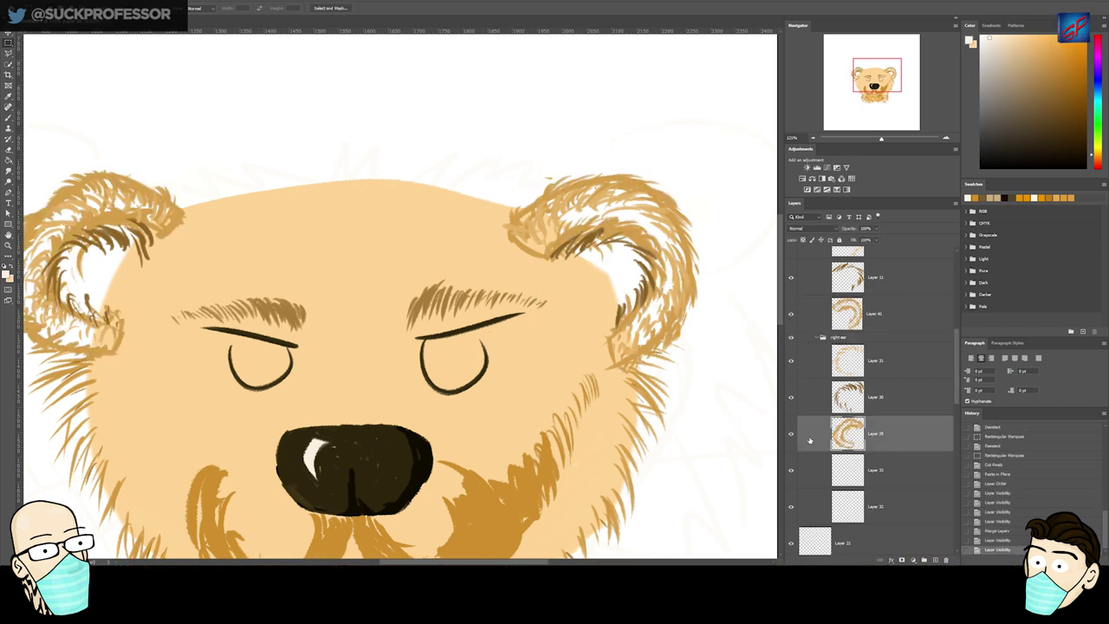
pyautogui.click(790, 361)
pyautogui.click(790, 361)
# - Paint a solid peach base behind the right ear group's fur on the blank layer below Layer 29
pyautogui.click(875, 469)
pyautogui.hscroll(-6, 635, 346)
pyautogui.press('b')
pyautogui.rightClick(294, 338)
pyautogui.moveTo(269, 346)
pyautogui.mouseDown()
pyautogui.moveTo(256, 350)
pyautogui.moveTo(202, 288)
pyautogui.mouseUp()
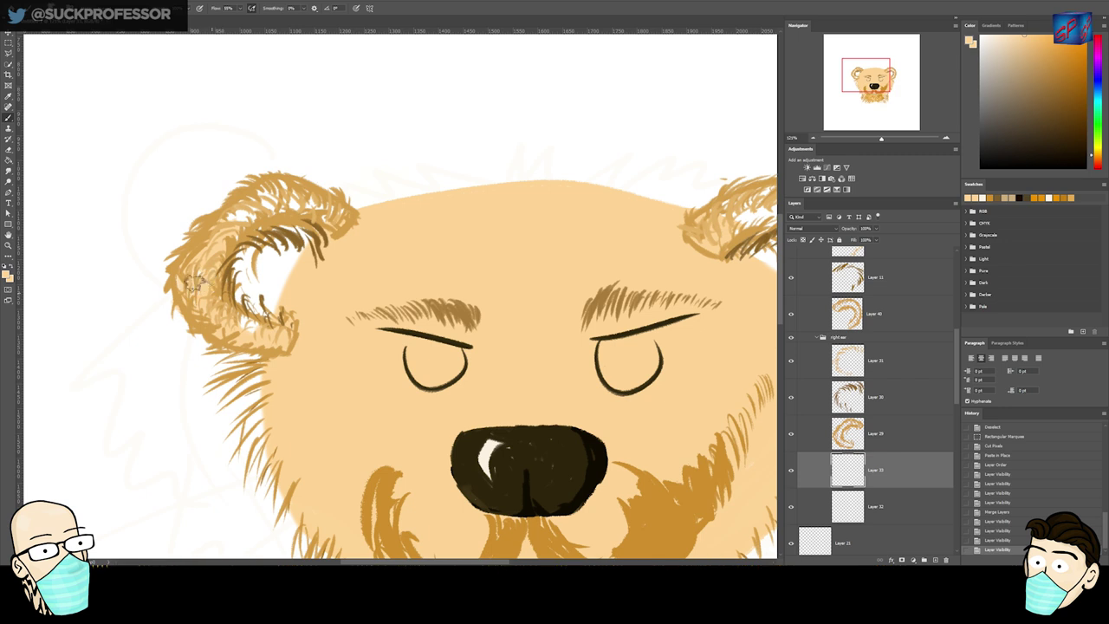
pyautogui.moveTo(349, 223)
pyautogui.mouseDown()
pyautogui.moveTo(243, 285)
pyautogui.moveTo(278, 209)
pyautogui.moveTo(317, 230)
pyautogui.mouseUp()
pyautogui.moveTo(341, 260); pyautogui.dragTo(222, 257)
# - Add a new layer beneath the left ear group's merged fur and paint a solid peach base for that ear
pyautogui.click(906, 322)
pyautogui.hotkey('ctrl', 'shift', 'n')
pyautogui.press('Return')
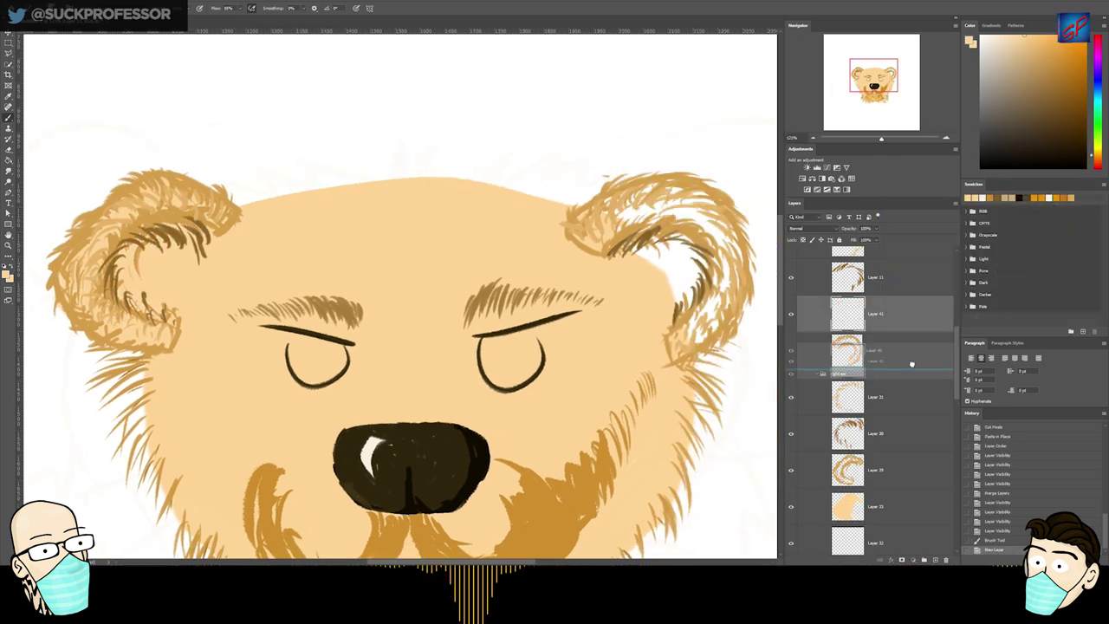
pyautogui.moveTo(731, 232)
pyautogui.mouseDown()
pyautogui.moveTo(706, 295)
pyautogui.moveTo(684, 201)
pyautogui.moveTo(656, 267)
pyautogui.moveTo(691, 306)
pyautogui.mouseUp()
# - Paint dark brown shading inside the left ear group's ear on a new layer above its peach base
pyautogui.hotkey('ctrl', 'shift', 'n')
pyautogui.press('Return')
pyautogui.moveTo(667, 236)
pyautogui.mouseDown()
pyautogui.moveTo(702, 260)
pyautogui.moveTo(698, 303)
pyautogui.moveTo(617, 256)
pyautogui.mouseUp()
pyautogui.moveTo(700, 265); pyautogui.dragTo(702, 316)
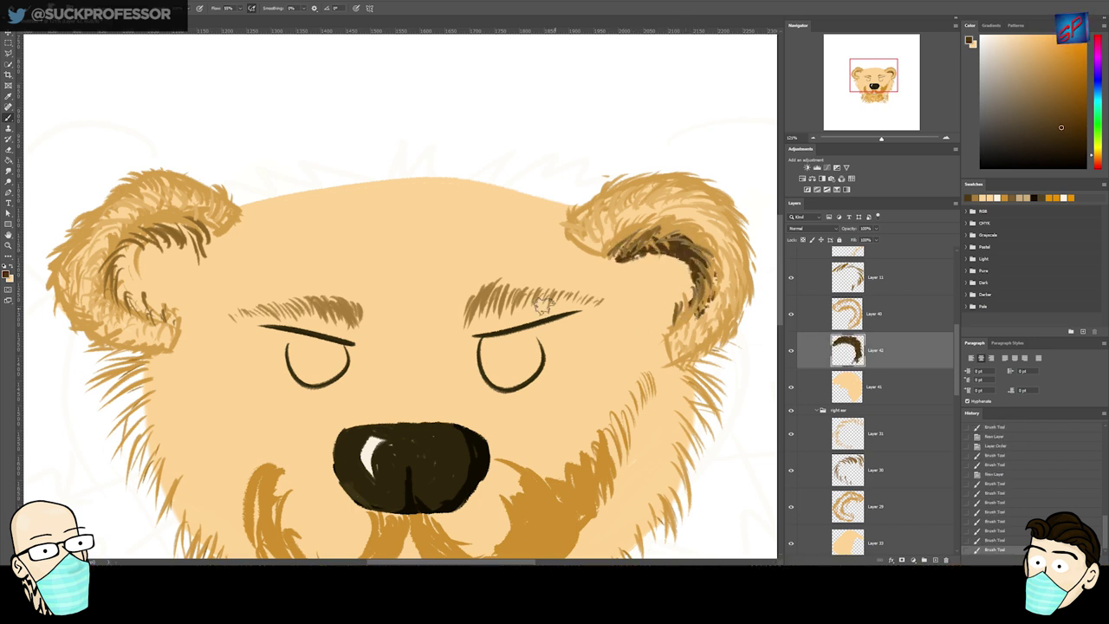
# - Paint dark brown shading along the inner rim of the right ear group's ear on a new layer above its peach base
pyautogui.hotkey('ctrl', 'shift', 'n')
pyautogui.press('Return')
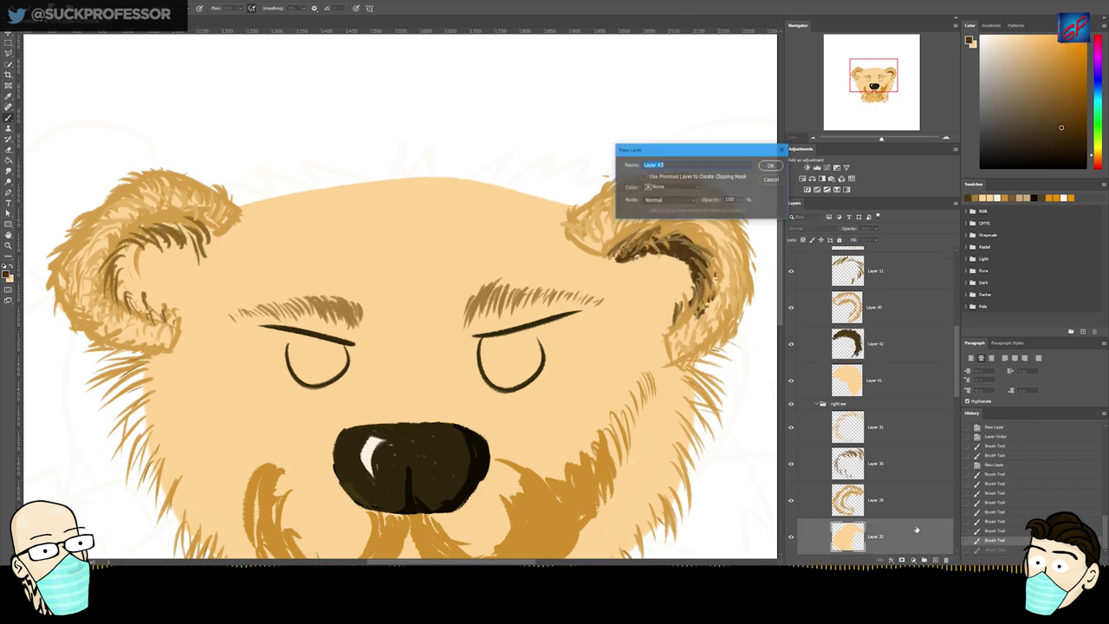
pyautogui.moveTo(195, 228); pyautogui.dragTo(143, 238)
pyautogui.moveTo(154, 231)
pyautogui.mouseDown()
pyautogui.moveTo(115, 279)
pyautogui.moveTo(120, 299)
pyautogui.mouseUp()
pyautogui.moveTo(121, 298); pyautogui.dragTo(142, 319)
pyautogui.moveTo(183, 227); pyautogui.dragTo(206, 243)
pyautogui.moveTo(173, 229)
pyautogui.mouseDown()
pyautogui.moveTo(125, 273)
pyautogui.moveTo(119, 301)
pyautogui.mouseUp()
pyautogui.moveTo(210, 232); pyautogui.dragTo(226, 239)
# - Trim the excess dark brown inner-ear shading with the Eraser on the left ear group's shading layer
pyautogui.press('e')
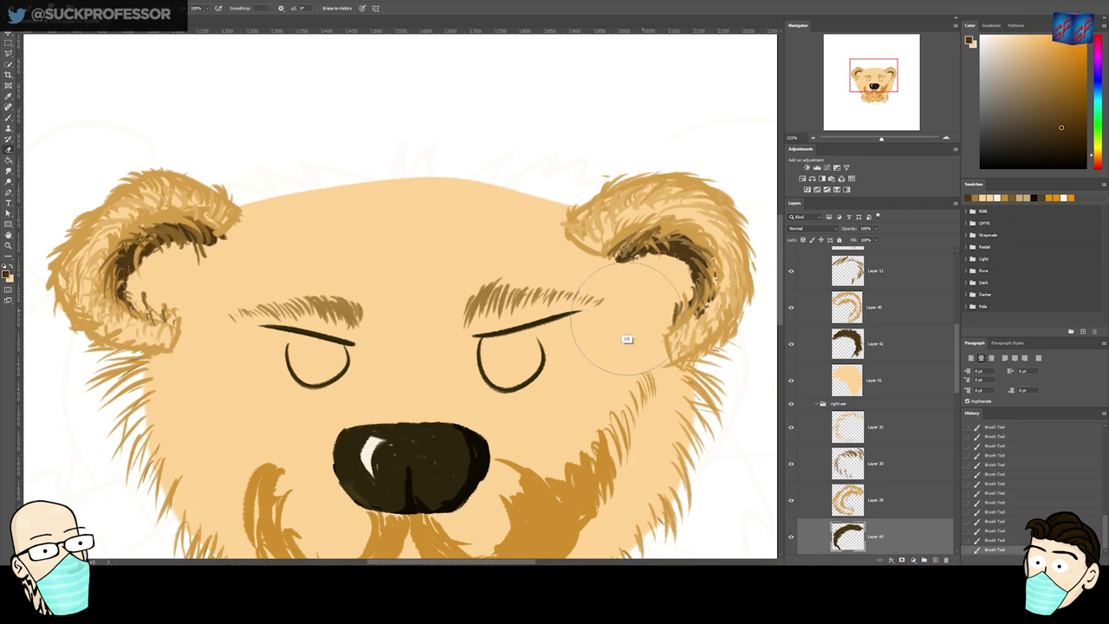
pyautogui.moveTo(684, 282); pyautogui.dragTo(691, 270)
pyautogui.press('v')
pyautogui.keyDown('ctrl'); pyautogui.click(694, 270); pyautogui.keyUp('ctrl')
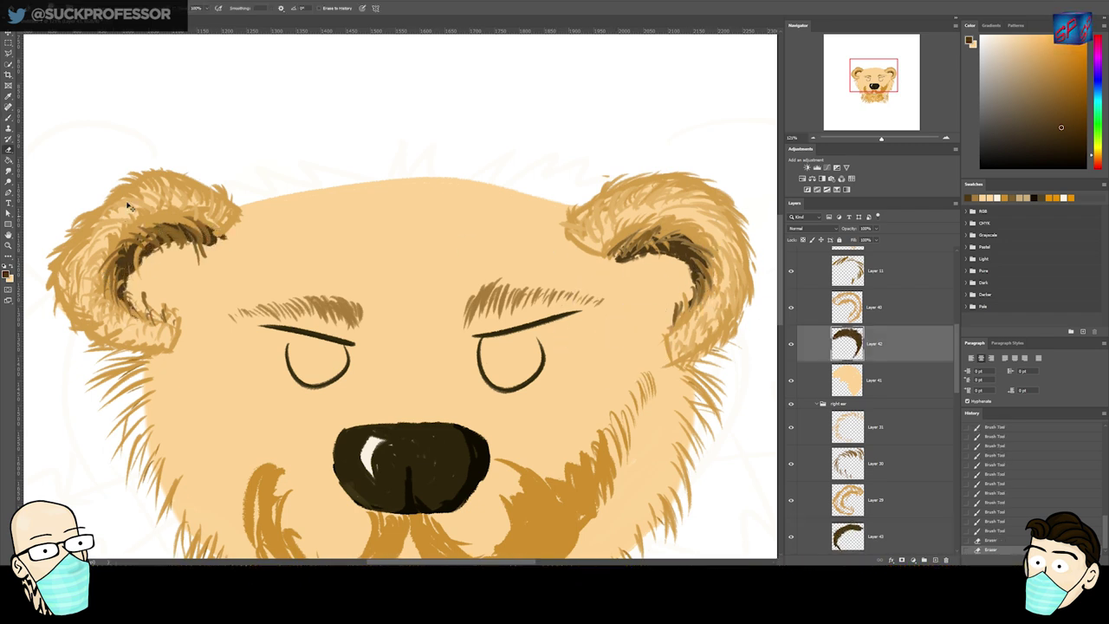
# - Fill the triangular gap between the moustache halves with light tan on a new layer beneath the mouth layer
pyautogui.press('v')
pyautogui.scroll(-5, 183, 322)
pyautogui.scroll(7, 216, 425)
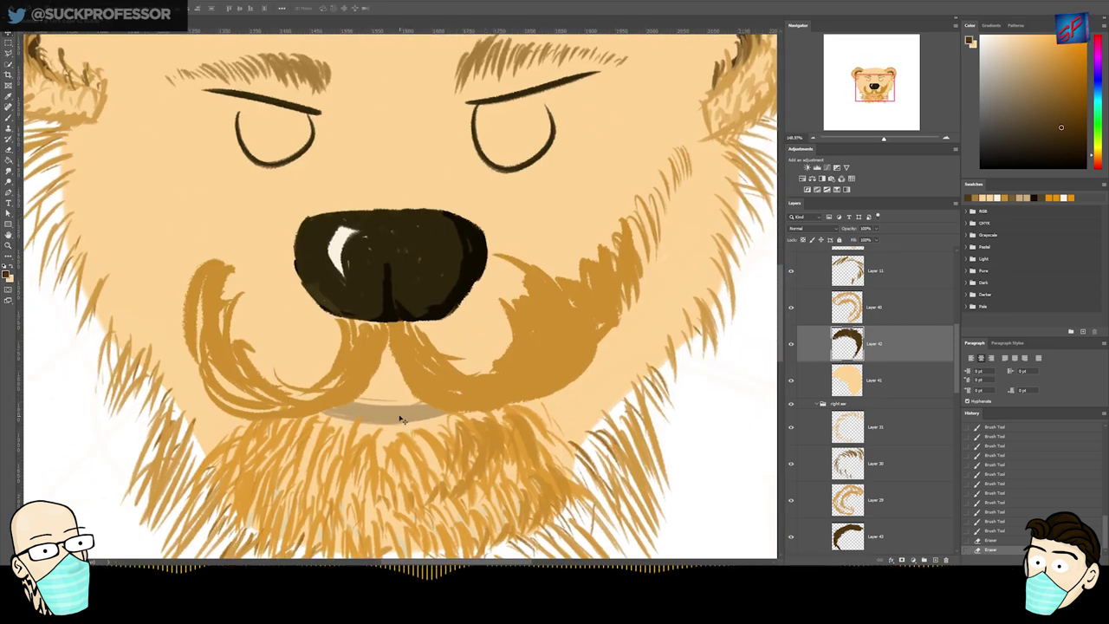
pyautogui.keyDown('ctrl'); pyautogui.click(407, 418); pyautogui.keyUp('ctrl')
pyautogui.hotkey('ctrl', 'shift', 'alt', 'n')
pyautogui.press('b')
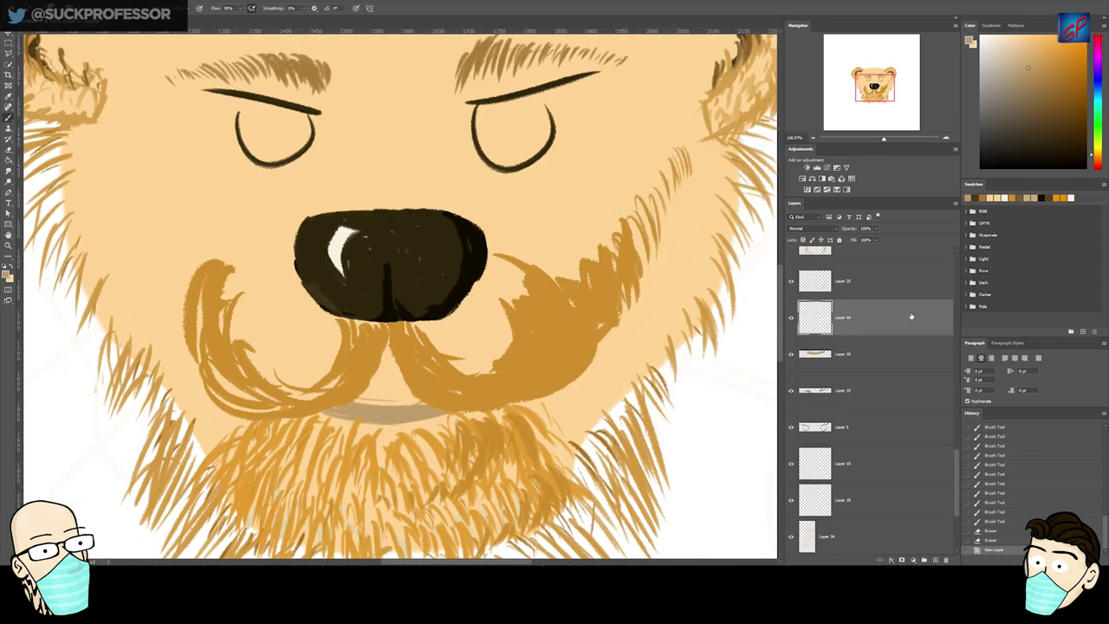
pyautogui.moveTo(377, 347)
pyautogui.mouseDown()
pyautogui.moveTo(372, 367)
pyautogui.moveTo(396, 384)
pyautogui.mouseUp()
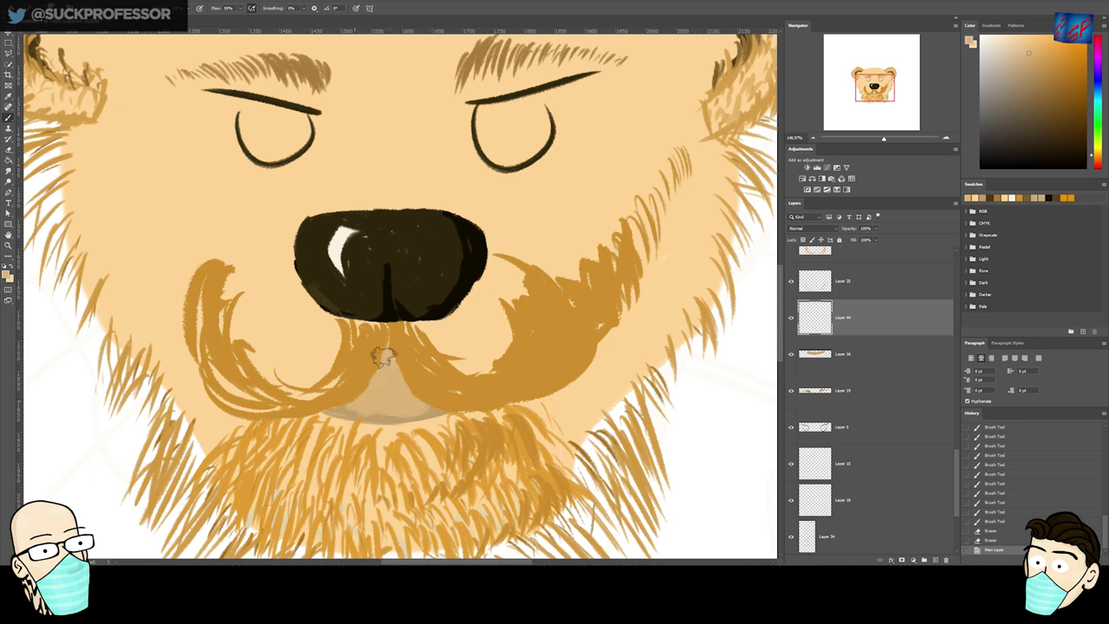
pyautogui.moveTo(812, 332); pyautogui.dragTo(846, 360)
pyautogui.moveTo(414, 399); pyautogui.dragTo(403, 393)
pyautogui.moveTo(400, 391); pyautogui.dragTo(392, 385)
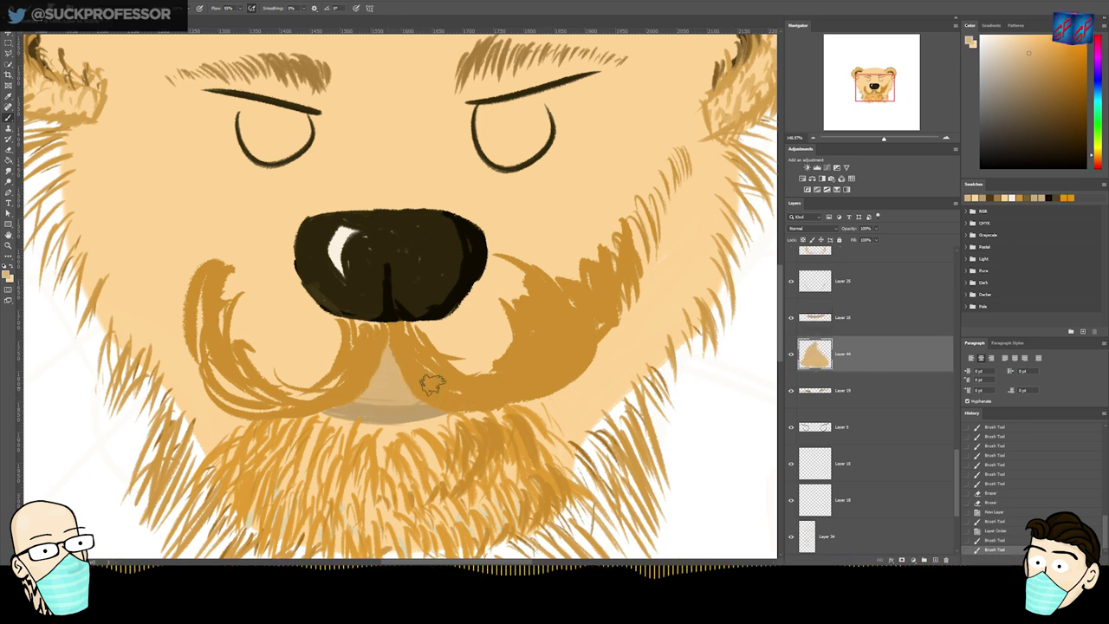
# - Brighten the tan patch between the moustache halves with a Hue/Saturation adjustment
pyautogui.hotkey('ctrl', 'u')
pyautogui.moveTo(787, 220); pyautogui.dragTo(788, 222)
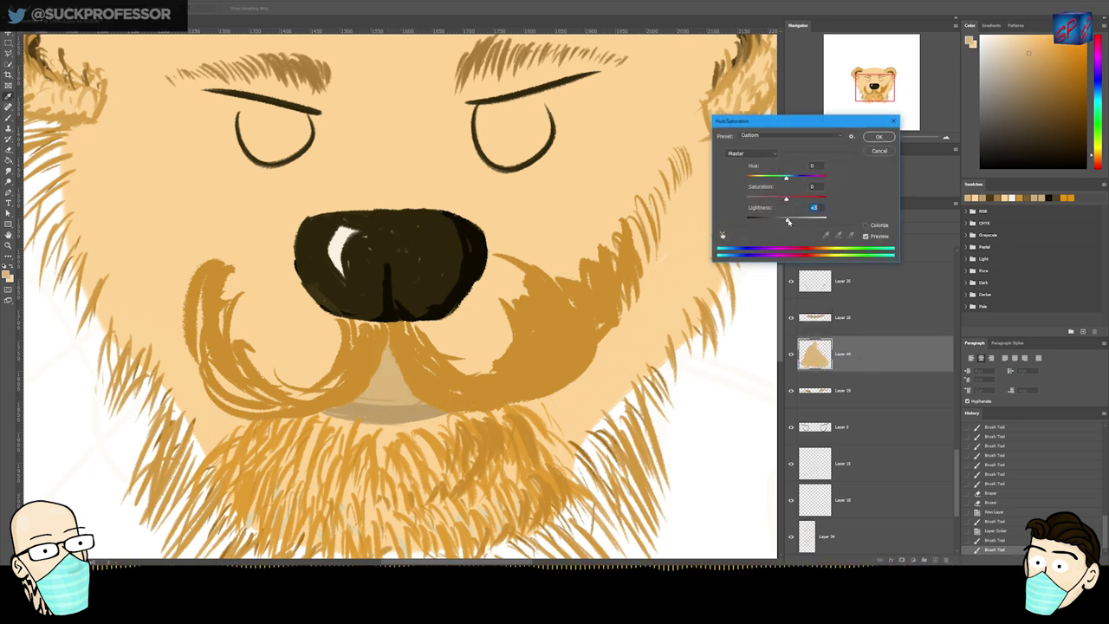
pyautogui.press('Return')
# - Add a new layer above the tan patch and set up a smaller charcoal brush in golden brown
pyautogui.rightClick(429, 413)
pyautogui.press('Escape')
pyautogui.hotkey('ctrl', 'shift', 'n')
pyautogui.press('Return')
pyautogui.rightClick(458, 414)
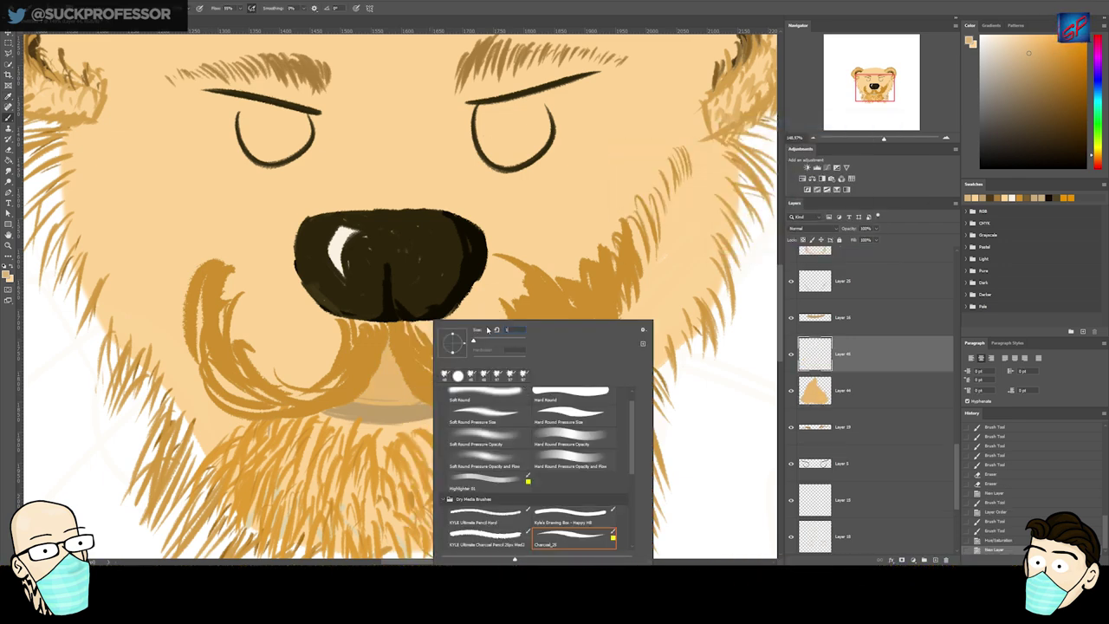
pyautogui.press('Return')
pyautogui.click(1051, 62)
# - Try thin golden brown hair strokes on the tan patch under the nose
pyautogui.moveTo(389, 400); pyautogui.dragTo(367, 408)
pyautogui.hotkey('ctrl', 'z')
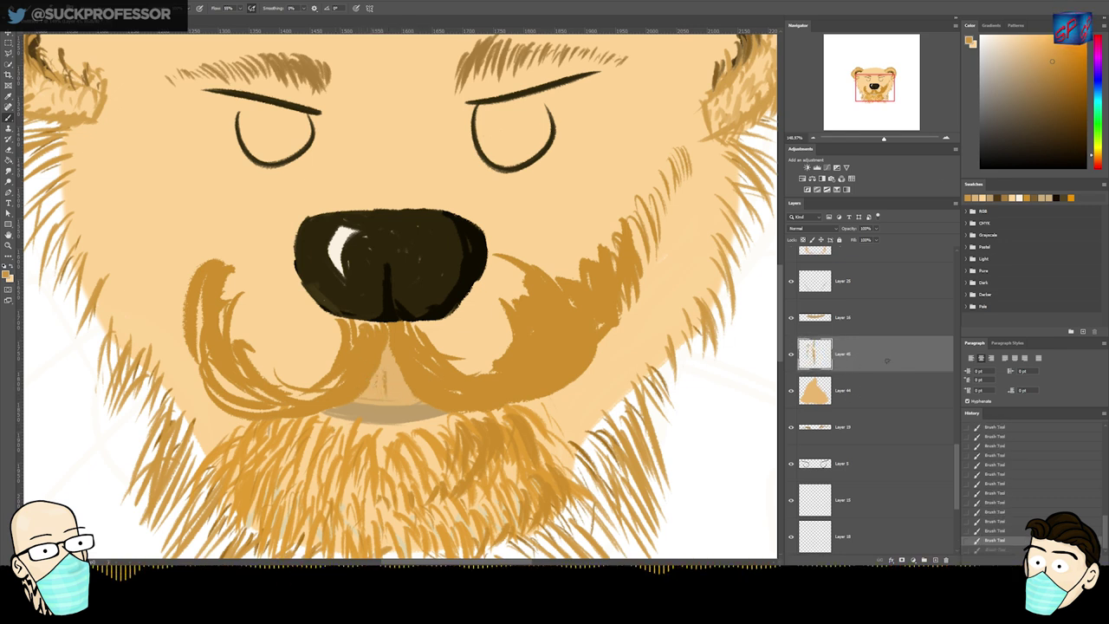
pyautogui.hotkey('ctrl', 'z')
pyautogui.moveTo(436, 360); pyautogui.dragTo(448, 427)
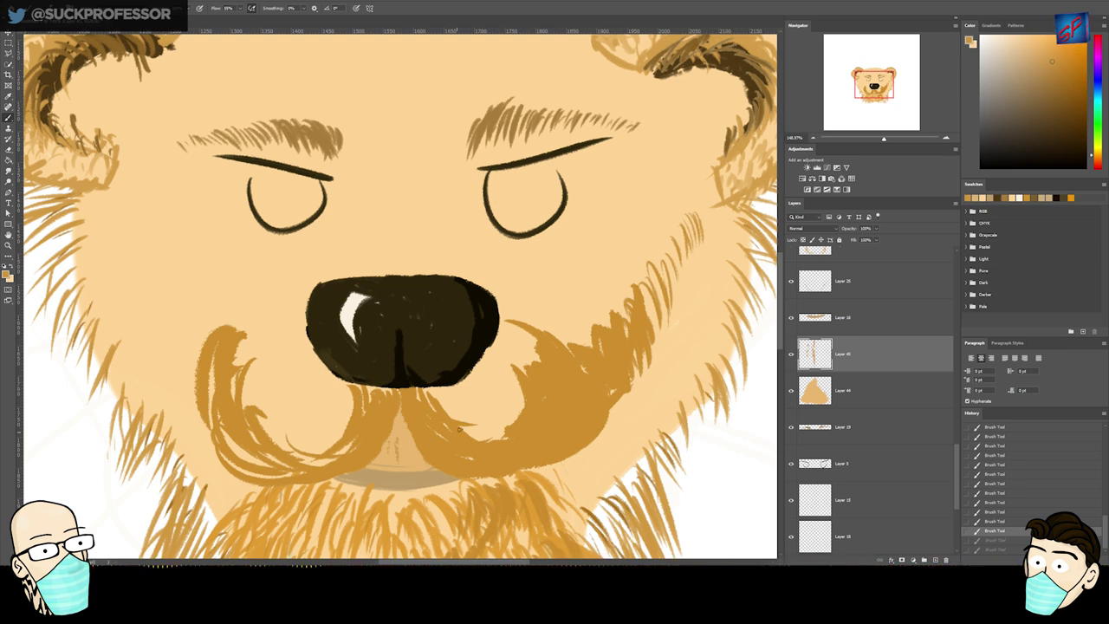
pyautogui.press('e')
pyautogui.press('b')
pyautogui.moveTo(397, 439)
pyautogui.mouseDown()
pyautogui.moveTo(384, 474)
pyautogui.moveTo(439, 470)
pyautogui.mouseUp()
# - Move the hair stroke layer above the mouth layer, and try short strokes on the tan patch before erasing them
pyautogui.moveTo(840, 362); pyautogui.dragTo(845, 301)
pyautogui.moveTo(378, 467); pyautogui.dragTo(380, 458)
pyautogui.moveTo(384, 462); pyautogui.dragTo(389, 447)
pyautogui.moveTo(393, 456); pyautogui.dragTo(399, 429)
pyautogui.moveTo(402, 445); pyautogui.dragTo(405, 435)
pyautogui.moveTo(410, 456); pyautogui.dragTo(416, 456)
pyautogui.press('e')
pyautogui.press('b')
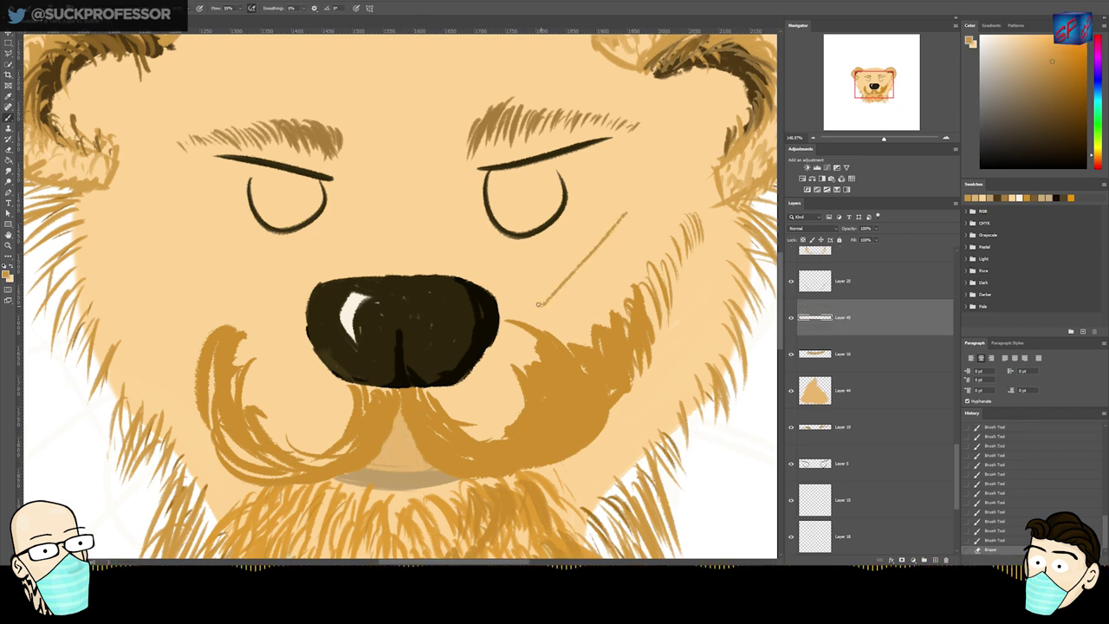
pyautogui.press('b')
pyautogui.moveTo(583, 264); pyautogui.dragTo(542, 305)
pyautogui.moveTo(614, 205); pyautogui.dragTo(567, 255)
pyautogui.hotkey('ctrl', 'z')
pyautogui.hotkey('ctrl', 'z')
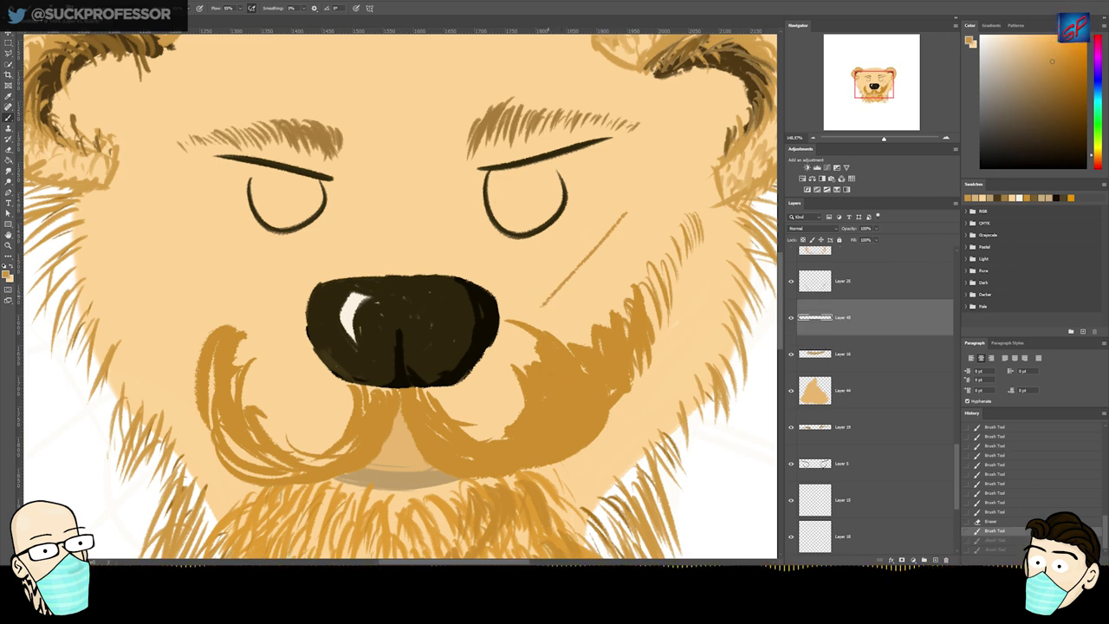
pyautogui.hotkey('ctrl', 'alt', 'z')
# - Cover the tan patch between the moustache halves with short, thin golden brown hair strokes
pyautogui.scroll(-3, 500, 353)
pyautogui.scroll(5, 330, 421)
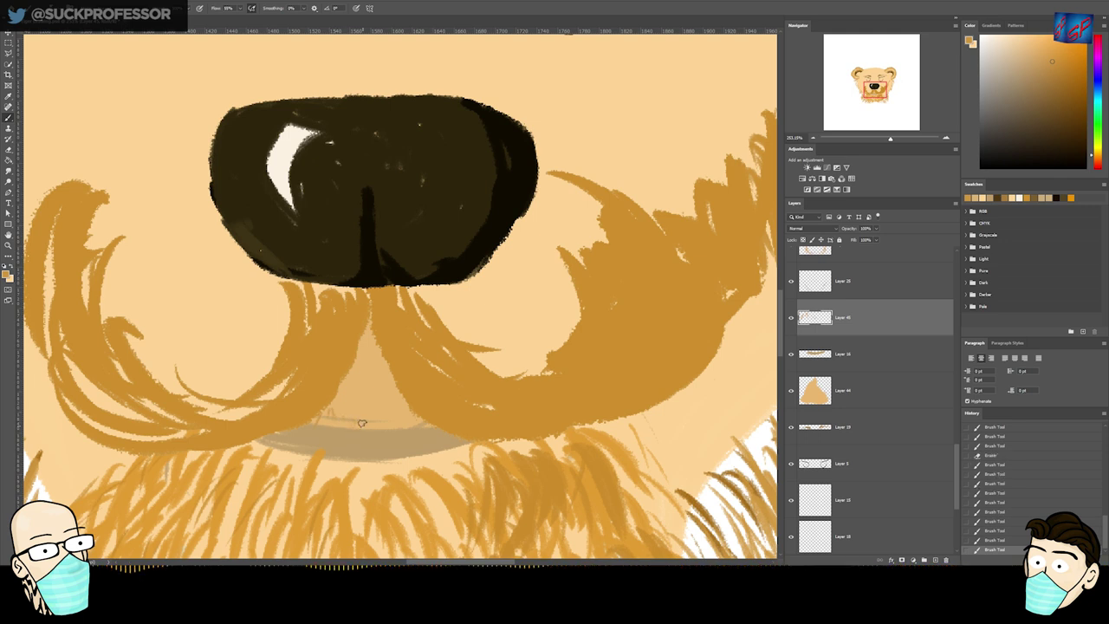
pyautogui.moveTo(378, 422)
pyautogui.mouseDown()
pyautogui.moveTo(412, 422)
pyautogui.moveTo(342, 432)
pyautogui.moveTo(328, 424)
pyautogui.moveTo(350, 407)
pyautogui.moveTo(381, 418)
pyautogui.mouseUp()
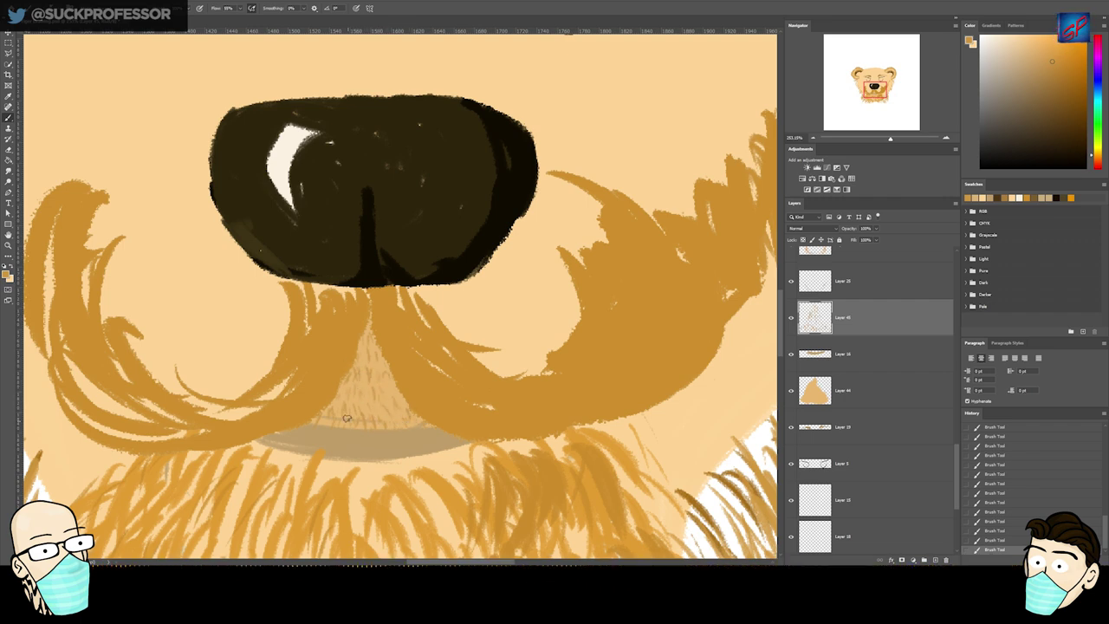
# - Load the mouth layer's outline, paint it light golden orange on a new layer and move that layer below Layer 44
pyautogui.keyDown('ctrl'); pyautogui.click(369, 450); pyautogui.keyUp('ctrl')
pyautogui.press('e')
pyautogui.moveTo(347, 401); pyautogui.dragTo(393, 457)
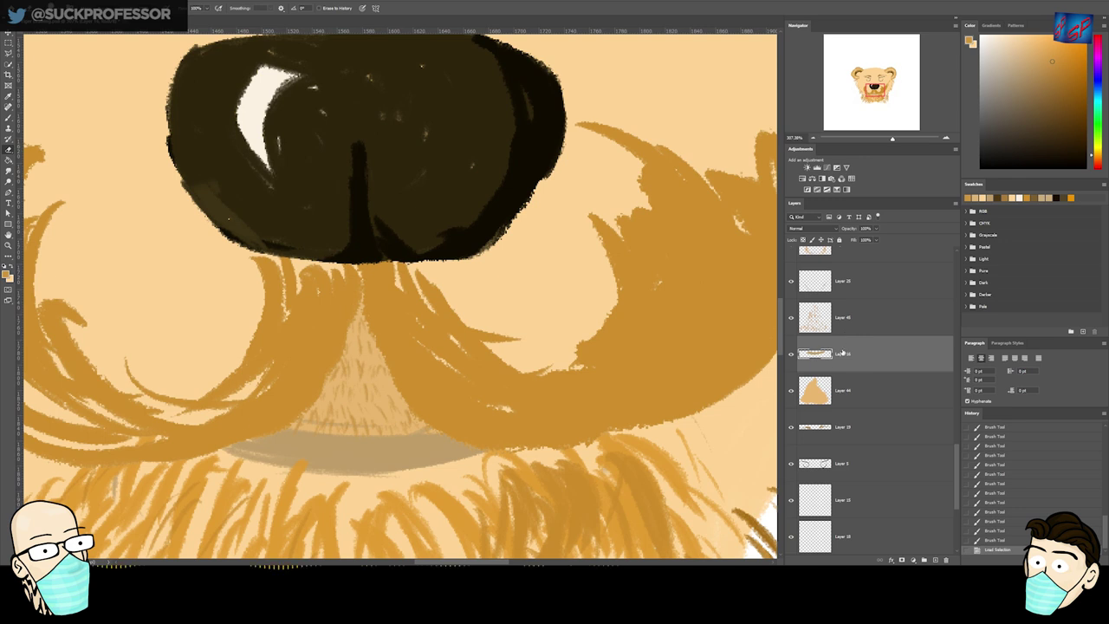
pyautogui.keyDown('ctrl'); pyautogui.click(815, 353); pyautogui.keyUp('ctrl')
pyautogui.hotkey('ctrl', 'shift', 'alt', 'n')
pyautogui.press('b')
pyautogui.moveTo(470, 426); pyautogui.dragTo(437, 457)
pyautogui.moveTo(490, 437)
pyautogui.mouseDown()
pyautogui.moveTo(414, 460)
pyautogui.moveTo(235, 447)
pyautogui.mouseUp()
pyautogui.moveTo(818, 356)
pyautogui.mouseDown()
pyautogui.moveTo(824, 395)
pyautogui.moveTo(891, 428)
pyautogui.mouseUp()
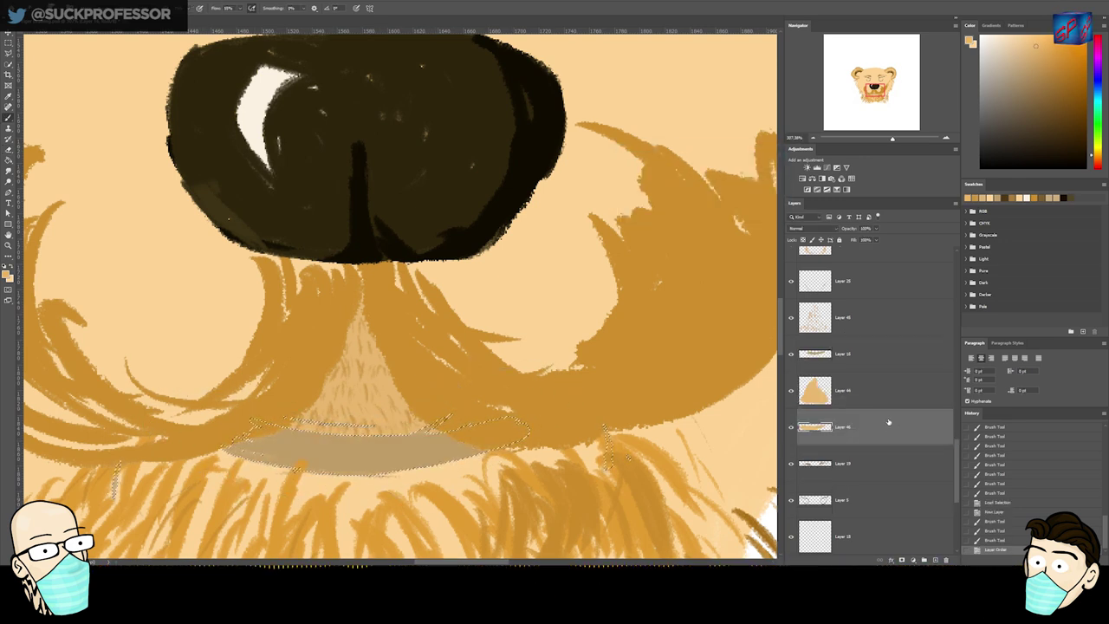
# - Hide the old mouth layer above Layer 44, clear the selection and nudge the golden Layer 46 shape upward under the moustache
pyautogui.doubleClick(883, 399)
pyautogui.press('Escape')
pyautogui.click(791, 353)
pyautogui.hotkey('ctrl', 'd')
pyautogui.press('v')
pyautogui.moveTo(486, 403); pyautogui.dragTo(463, 390)
pyautogui.click(876, 428)
pyautogui.press('Up')
pyautogui.press('Up')
pyautogui.press('Up')
pyautogui.press('Up')
pyautogui.press('Up')
pyautogui.press('Up')
pyautogui.press('Up')
pyautogui.press('Up')
pyautogui.press('Up')
pyautogui.press('Up')
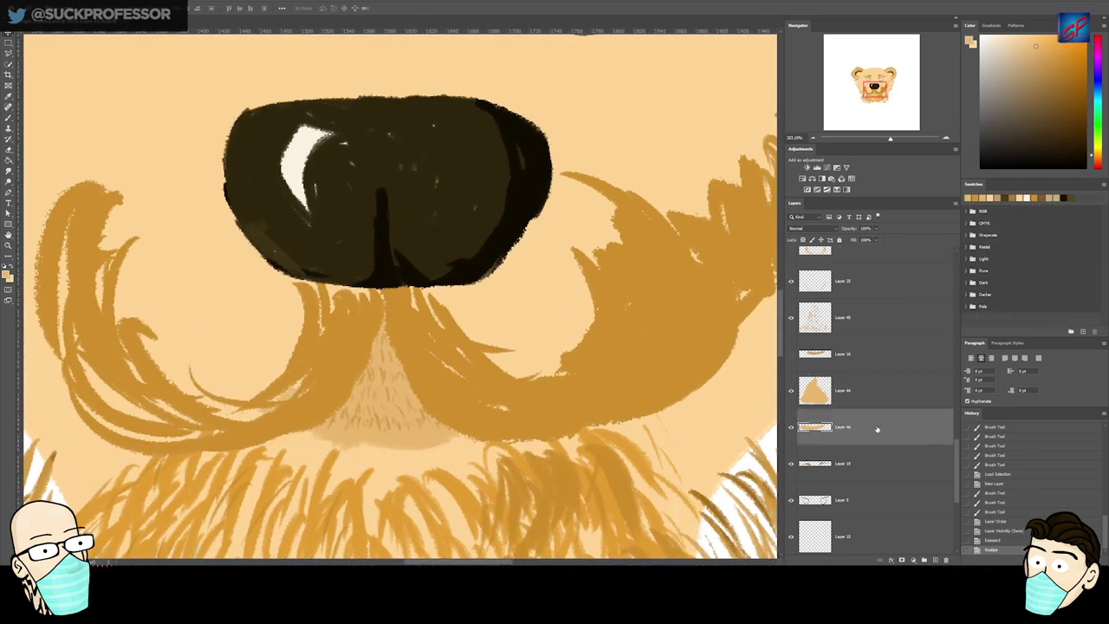
# - Merge Layer 44 with Layer 46 and delete the hidden mouth layer above them
pyautogui.keyDown('shift'); pyautogui.click(875, 405); pyautogui.keyUp('shift')
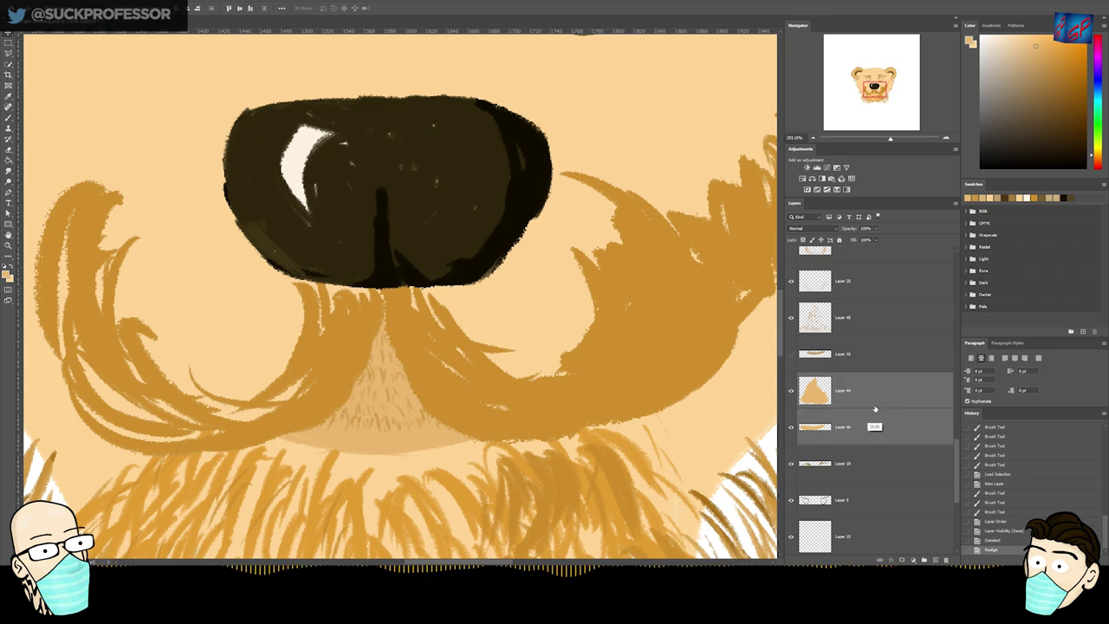
pyautogui.hotkey('ctrl', 'e')
pyautogui.press('b')
pyautogui.click(861, 352)
pyautogui.press('Delete')
# - Try hair strokes with a 5 px brush on the lower part of the tan patch, on Layer 45
pyautogui.click(852, 323)
pyautogui.rightClick(369, 450)
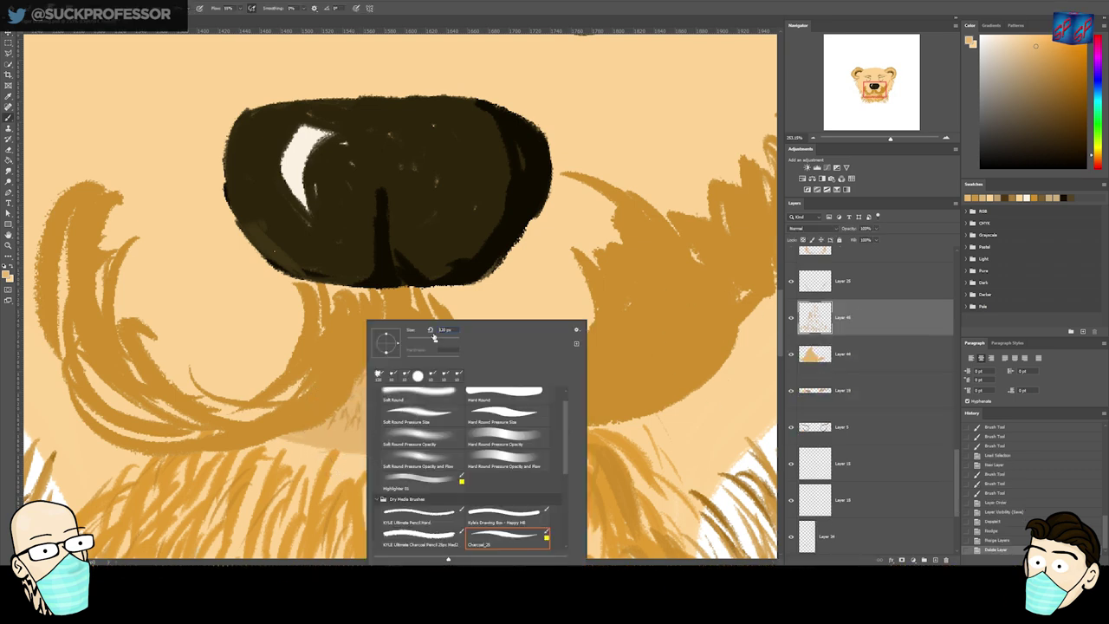
pyautogui.write('5')
pyautogui.press('Return')
pyautogui.moveTo(342, 415); pyautogui.dragTo(346, 425)
pyautogui.moveTo(359, 416); pyautogui.dragTo(355, 426)
pyautogui.moveTo(369, 414)
pyautogui.mouseDown()
pyautogui.moveTo(366, 425)
pyautogui.moveTo(423, 397)
pyautogui.mouseUp()
pyautogui.hotkey('ctrl', 'z')
pyautogui.hotkey('ctrl', 'z')
pyautogui.hotkey('ctrl', 'z')
# - Sample a golden brown, set the brush size to 4 px and paint short hair strokes along the tan patch's lower edge
pyautogui.keyDown('alt'); pyautogui.click(424, 396); pyautogui.keyUp('alt')
pyautogui.press('b')
pyautogui.moveTo(596, 318); pyautogui.dragTo(566, 345)
pyautogui.rightClick(564, 349)
pyautogui.write('4')
pyautogui.press('Return')
pyautogui.moveTo(490, 344); pyautogui.dragTo(485, 354)
pyautogui.moveTo(481, 344); pyautogui.dragTo(452, 357)
pyautogui.moveTo(435, 345)
pyautogui.mouseDown()
pyautogui.moveTo(428, 355)
pyautogui.moveTo(483, 369)
pyautogui.mouseUp()
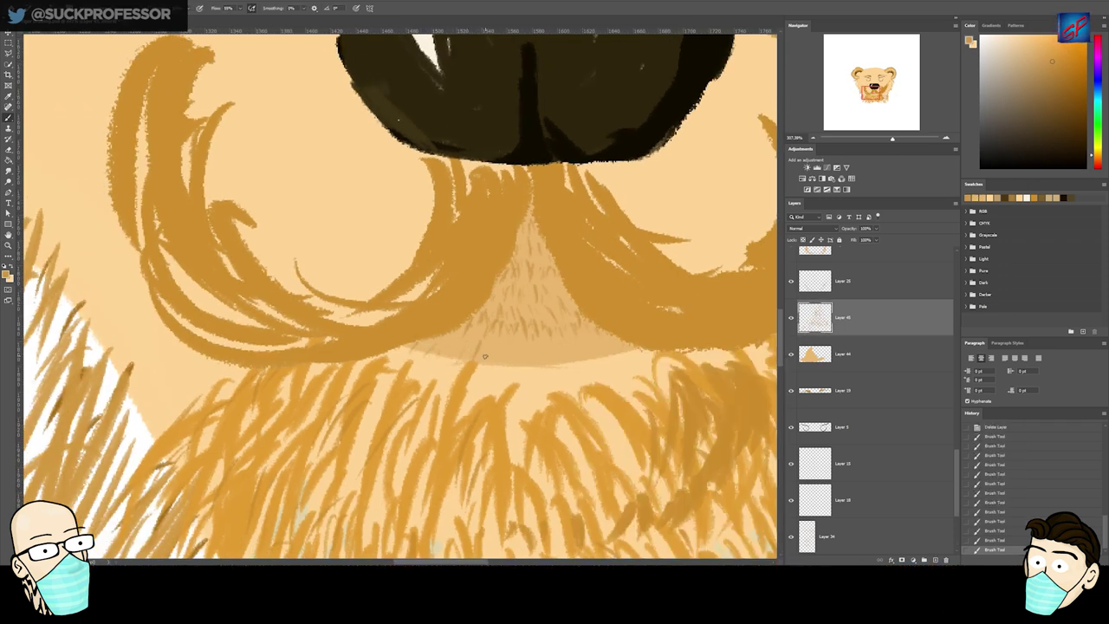
pyautogui.moveTo(627, 345)
pyautogui.mouseDown()
pyautogui.moveTo(634, 357)
pyautogui.moveTo(619, 359)
pyautogui.mouseUp()
pyautogui.moveTo(598, 350)
pyautogui.mouseDown()
pyautogui.moveTo(603, 361)
pyautogui.moveTo(586, 364)
pyautogui.mouseUp()
pyautogui.moveTo(565, 355); pyautogui.dragTo(568, 367)
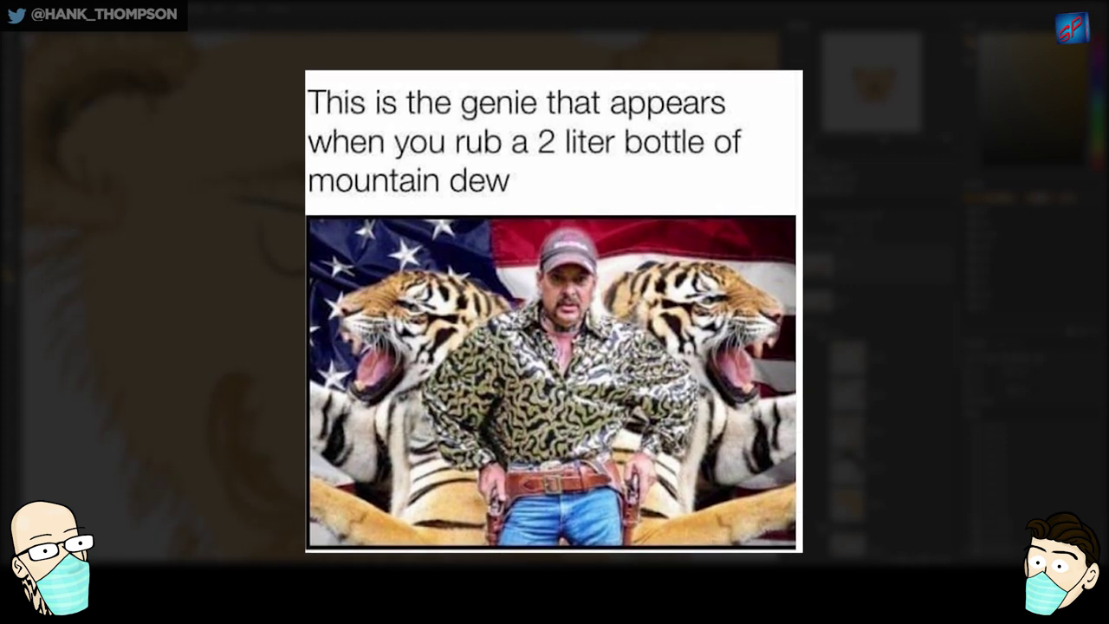
# - Add a new layer and make the outer fur layer, Layer 17, active
pyautogui.hotkey('ctrl', 'shift', 'n')
pyautogui.press('Return')
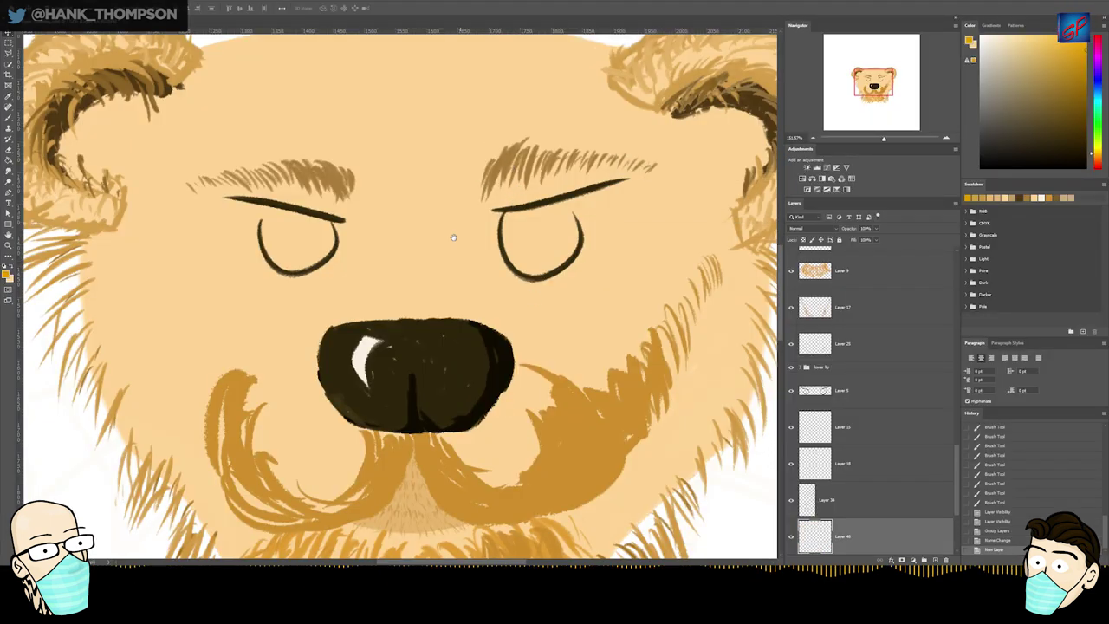
pyautogui.moveTo(416, 171); pyautogui.dragTo(401, 254)
pyautogui.keyDown('ctrl'); pyautogui.click(85, 315); pyautogui.keyUp('ctrl')
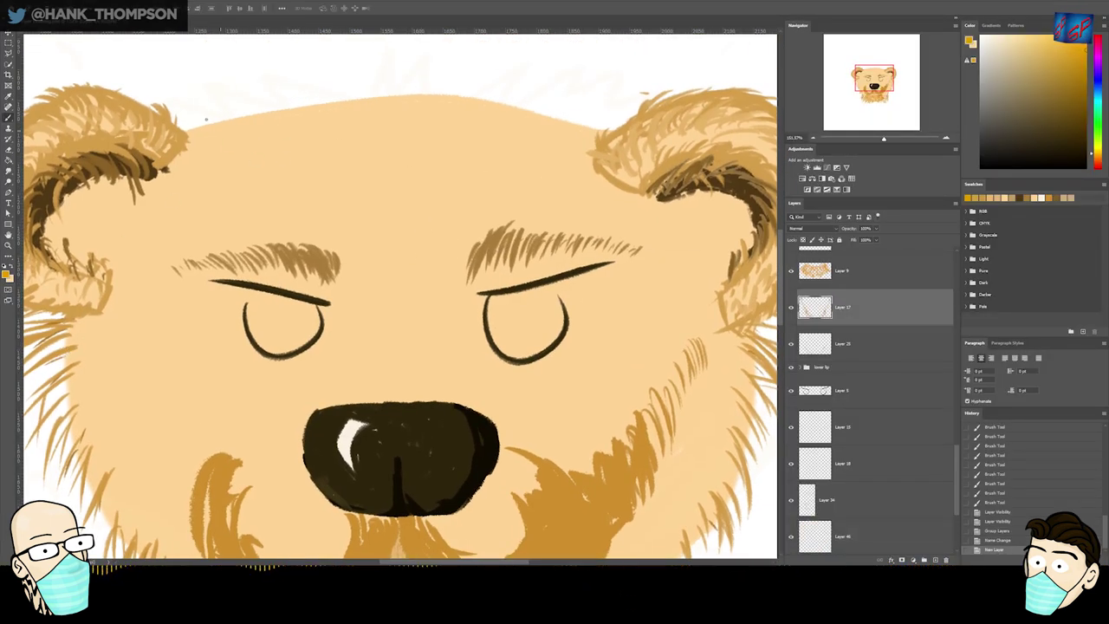
# - Try short golden hair strokes along the top of the head beside the left ear
pyautogui.rightClick(212, 131)
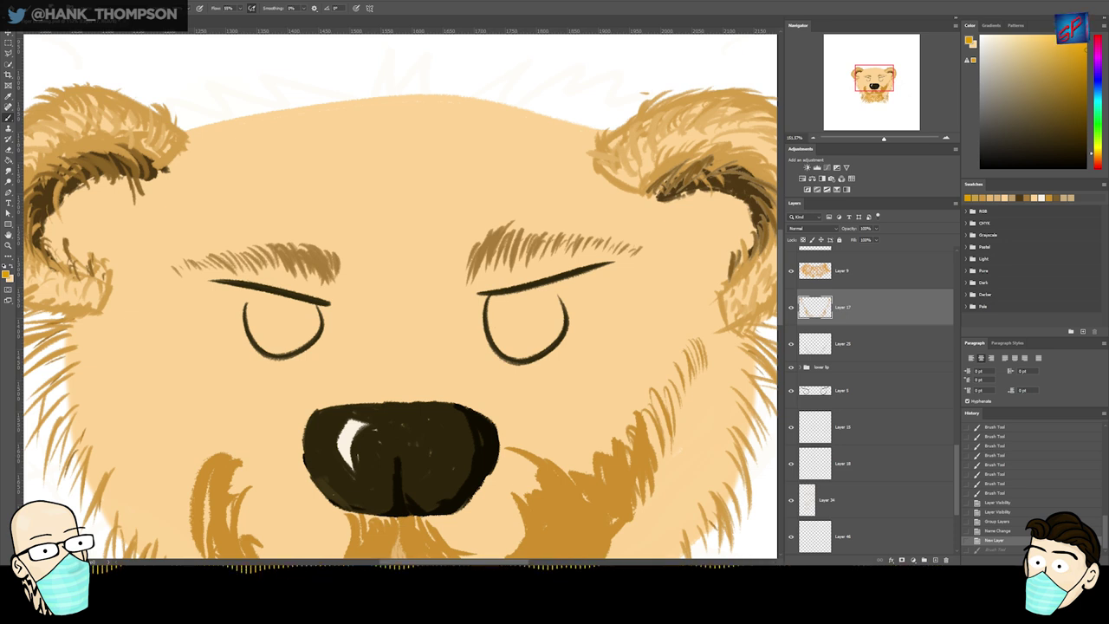
pyautogui.moveTo(209, 129); pyautogui.dragTo(201, 106)
pyautogui.moveTo(222, 124)
pyautogui.mouseDown()
pyautogui.moveTo(216, 106)
pyautogui.moveTo(239, 104)
pyautogui.mouseUp()
pyautogui.moveTo(247, 126); pyautogui.dragTo(251, 97)
pyautogui.moveTo(261, 124); pyautogui.dragTo(256, 93)
pyautogui.moveTo(265, 122); pyautogui.dragTo(260, 100)
pyautogui.hotkey('ctrl', 'z')
pyautogui.hotkey('ctrl', 'z')
pyautogui.hotkey('ctrl', 'z')
pyautogui.hotkey('ctrl', 'z')
pyautogui.hotkey('ctrl', 'z')
pyautogui.hotkey('ctrl', 'z')
pyautogui.hotkey('ctrl', 'z')
pyautogui.hotkey('ctrl', 'z')
pyautogui.hotkey('ctrl', 'z')
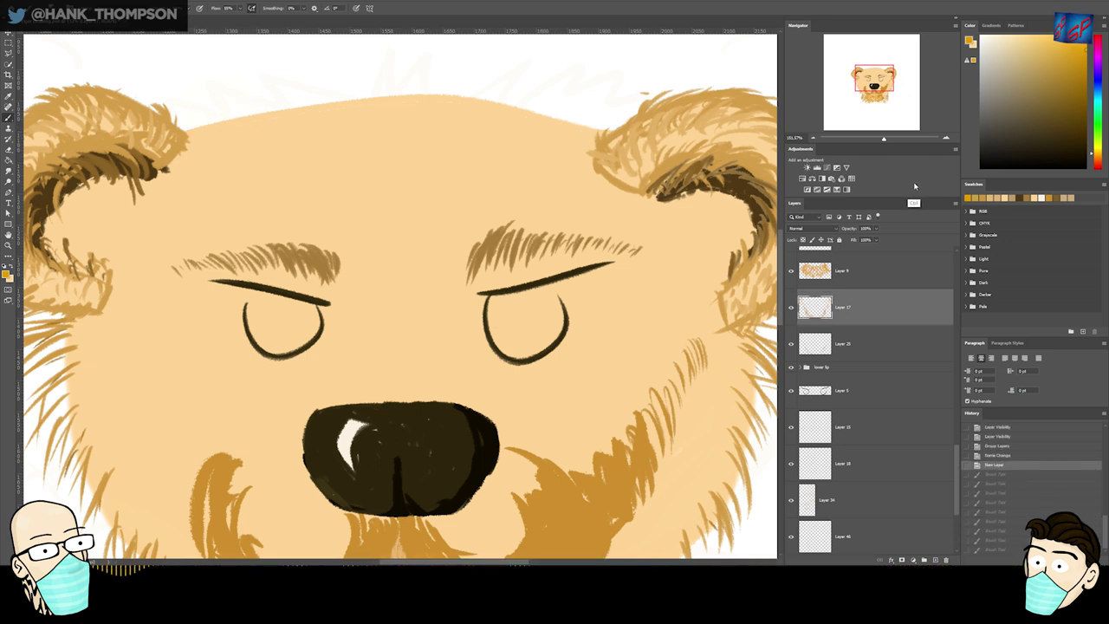
# - Try longer golden tufts from the middle of the head's top edge towards the right ear
pyautogui.moveTo(400, 126); pyautogui.dragTo(466, 63)
pyautogui.hotkey('ctrl', 'z')
pyautogui.moveTo(477, 116); pyautogui.dragTo(506, 86)
pyautogui.moveTo(509, 123); pyautogui.dragTo(532, 75)
pyautogui.moveTo(565, 131); pyautogui.dragTo(432, 147)
pyautogui.hotkey('ctrl', 'z')
pyautogui.hotkey('ctrl', 'z')
# - Choose the Charcoal_25 brush and try a few hair strokes on the head's top edge near the right ear
pyautogui.rightClick(443, 165)
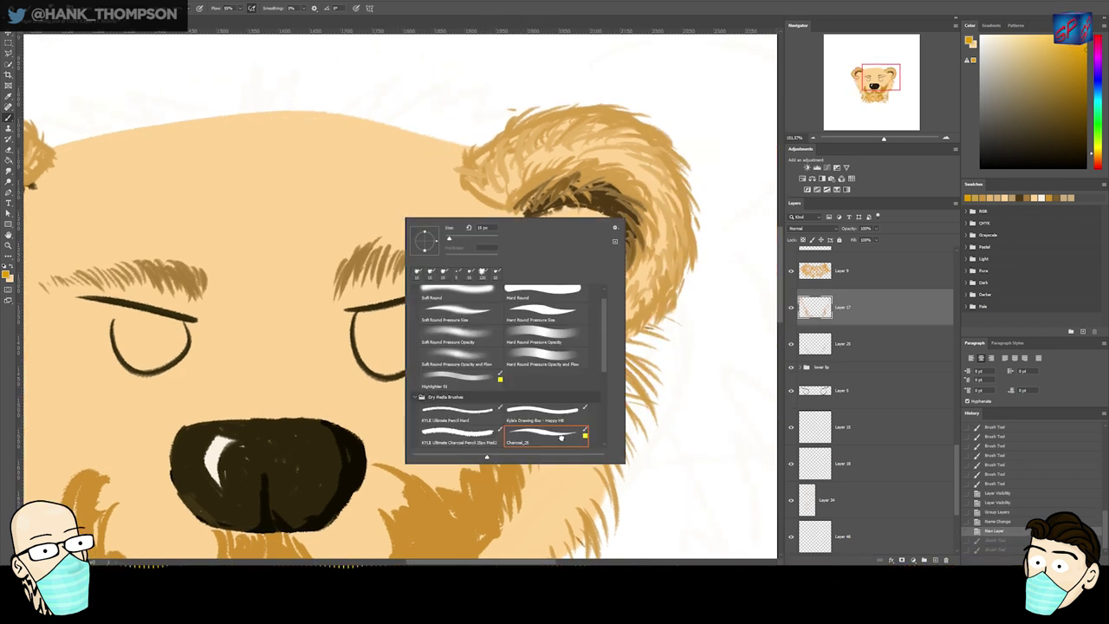
pyautogui.click(562, 437)
pyautogui.click(384, 148)
pyautogui.hotkey('ctrl', 'z')
pyautogui.moveTo(384, 140); pyautogui.dragTo(403, 104)
pyautogui.moveTo(410, 130)
pyautogui.mouseDown()
pyautogui.moveTo(431, 97)
pyautogui.moveTo(462, 94)
pyautogui.mouseUp()
pyautogui.hotkey('ctrl', 'z')
pyautogui.hotkey('ctrl', 'z')
pyautogui.hotkey('ctrl', 'z')
# - Try short strokes in a different golden swatch colour on the head's top edge beside the left ear
pyautogui.click(975, 198)
pyautogui.moveTo(525, 137); pyautogui.dragTo(622, 199)
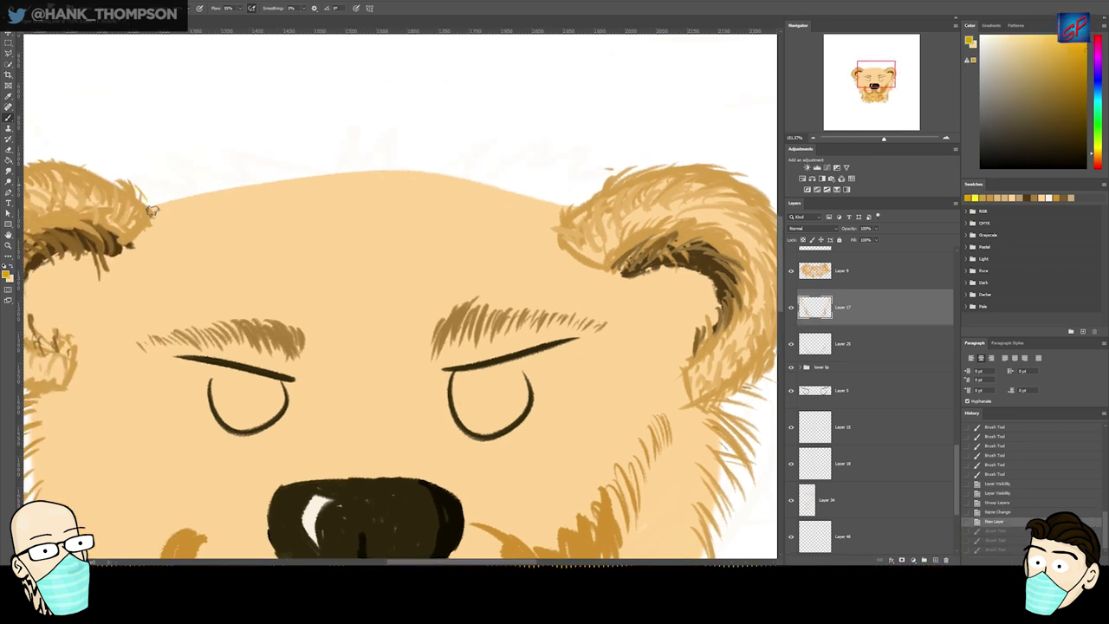
pyautogui.moveTo(154, 210); pyautogui.dragTo(146, 193)
pyautogui.moveTo(161, 206); pyautogui.dragTo(150, 186)
pyautogui.moveTo(170, 211); pyautogui.dragTo(159, 198)
pyautogui.hotkey('ctrl', 'z')
pyautogui.hotkey('ctrl', 'z')
pyautogui.hotkey('ctrl', 'z')
# - Sample the tan fur colour and paint short hair strokes along the whole top edge of the head between the ears
pyautogui.keyDown('alt'); pyautogui.click(45, 383); pyautogui.keyUp('alt')
pyautogui.press('v')
pyautogui.press('b')
pyautogui.moveTo(141, 186)
pyautogui.mouseDown()
pyautogui.moveTo(155, 215)
pyautogui.moveTo(161, 182)
pyautogui.moveTo(200, 198)
pyautogui.moveTo(215, 183)
pyautogui.moveTo(269, 194)
pyautogui.moveTo(317, 147)
pyautogui.moveTo(372, 178)
pyautogui.moveTo(377, 114)
pyautogui.moveTo(402, 179)
pyautogui.moveTo(436, 181)
pyautogui.moveTo(487, 154)
pyautogui.moveTo(452, 149)
pyautogui.moveTo(485, 171)
pyautogui.moveTo(539, 172)
pyautogui.moveTo(562, 206)
pyautogui.moveTo(473, 197)
pyautogui.mouseUp()
pyautogui.moveTo(416, 178); pyautogui.dragTo(356, 150)
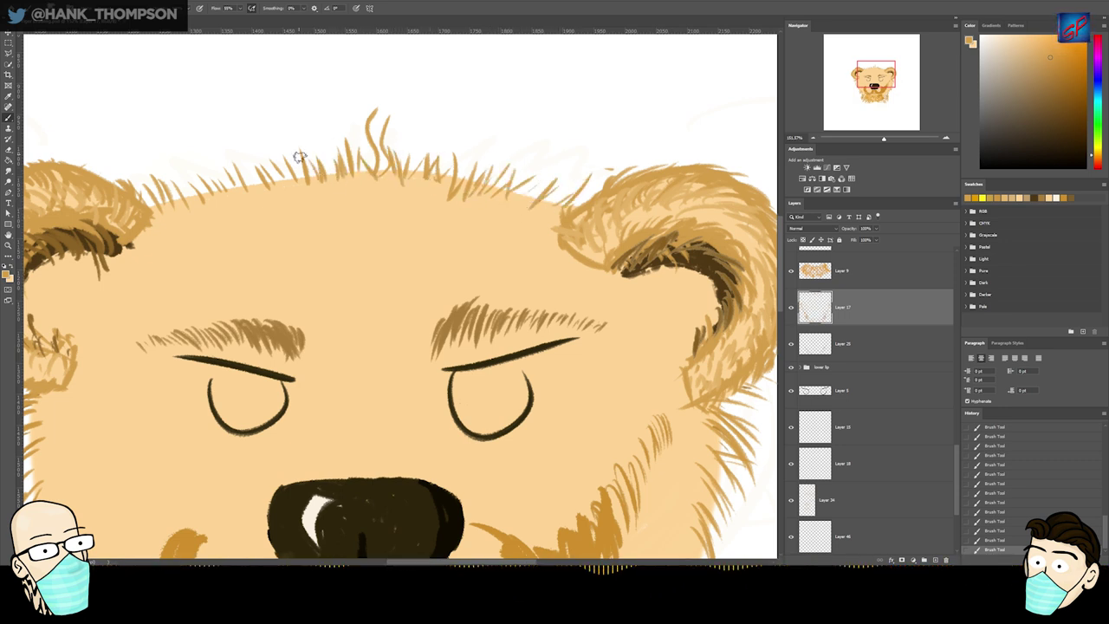
pyautogui.moveTo(274, 193)
pyautogui.mouseDown()
pyautogui.moveTo(244, 183)
pyautogui.moveTo(212, 199)
pyautogui.mouseUp()
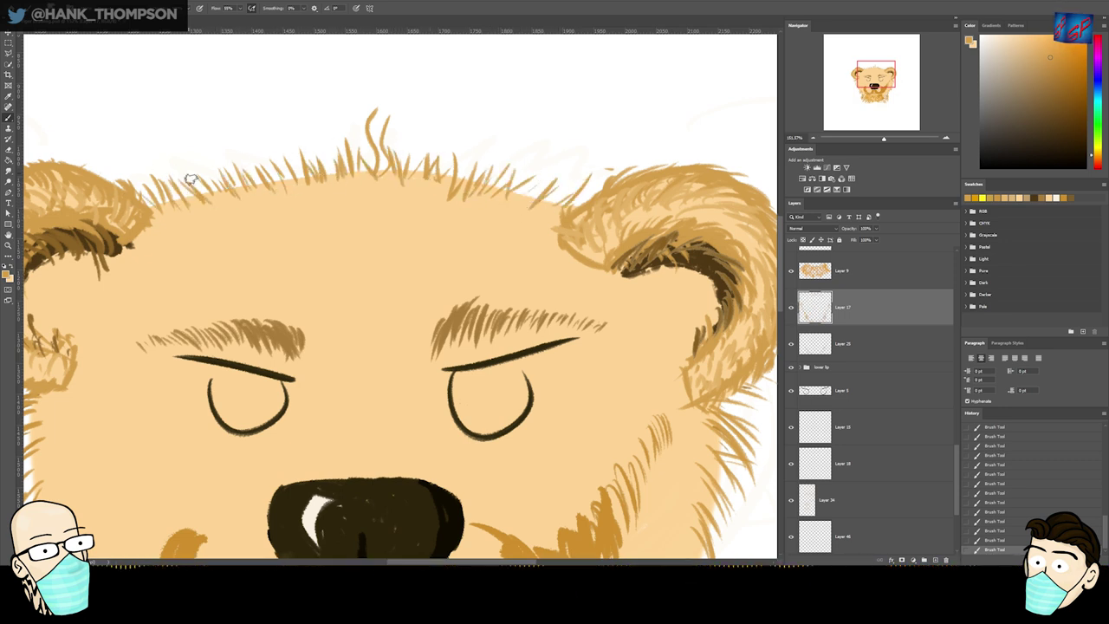
pyautogui.moveTo(596, 198); pyautogui.dragTo(574, 209)
pyautogui.moveTo(454, 219)
pyautogui.mouseDown()
pyautogui.moveTo(392, 257)
pyautogui.moveTo(425, 258)
pyautogui.moveTo(396, 154)
pyautogui.mouseUp()
pyautogui.moveTo(362, 166); pyautogui.dragTo(384, 187)
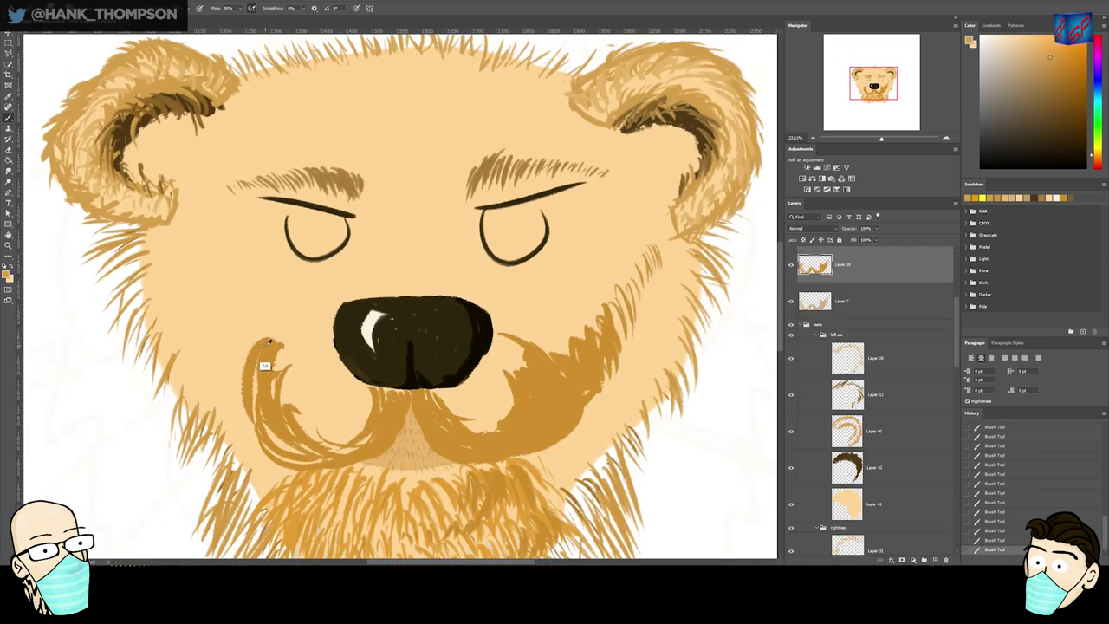
# - Extend the left moustache half with golden brown whisker strokes rising up the cheek
pyautogui.moveTo(258, 328)
pyautogui.mouseDown()
pyautogui.moveTo(244, 377)
pyautogui.moveTo(222, 364)
pyautogui.mouseUp()
pyautogui.moveTo(234, 294); pyautogui.dragTo(227, 345)
pyautogui.moveTo(228, 274); pyautogui.dragTo(220, 314)
# - Erase the long cheek whiskers beside the right moustache half and delete their separate layer, Layer 7
pyautogui.press('e')
pyautogui.moveTo(657, 251); pyautogui.dragTo(617, 347)
pyautogui.keyDown('ctrl'); pyautogui.click(649, 264); pyautogui.keyUp('ctrl')
pyautogui.press('Delete')
pyautogui.click(854, 265)
# - Trim the right moustache half's outer edge and paint golden brown whisker strokes rising from its upper end
pyautogui.moveTo(606, 303); pyautogui.dragTo(589, 389)
pyautogui.press('b')
pyautogui.moveTo(567, 333)
pyautogui.mouseDown()
pyautogui.moveTo(547, 355)
pyautogui.moveTo(589, 364)
pyautogui.moveTo(577, 305)
pyautogui.mouseUp()
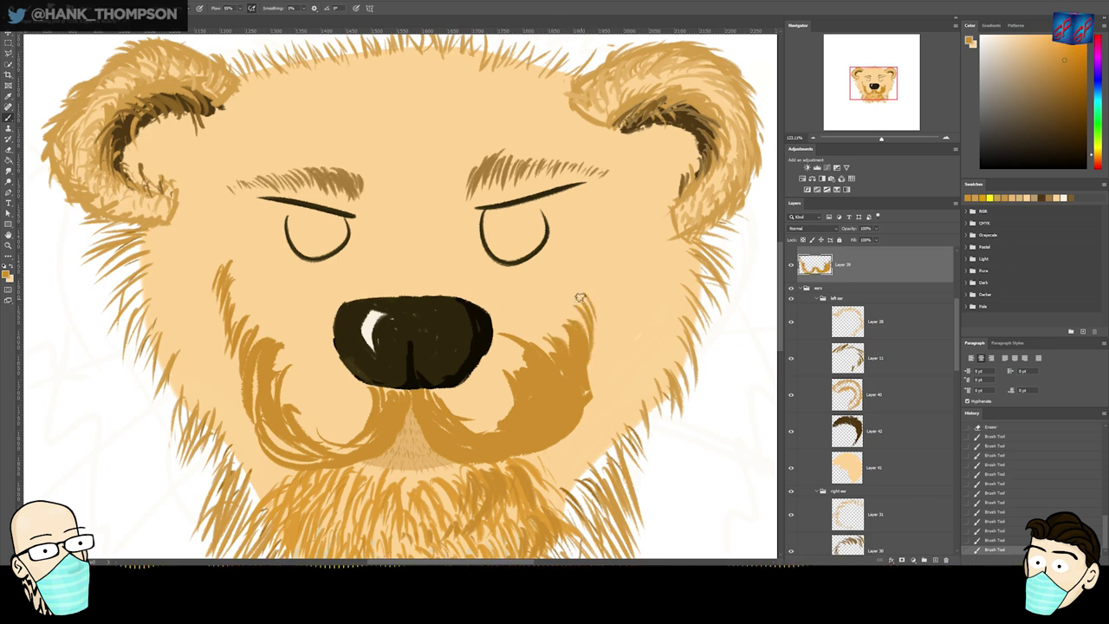
# - Add Layer 47 and paint long golden brown fur strokes on the right and left outer cheeks
pyautogui.hotkey('ctrl', 'shift', 'n')
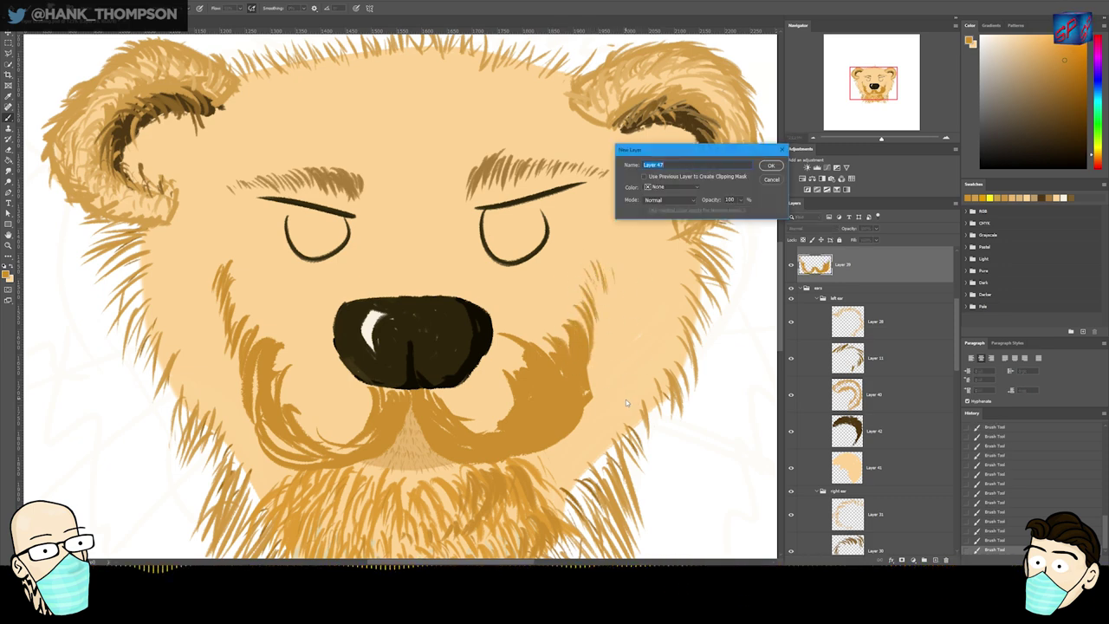
pyautogui.press('Return')
pyautogui.moveTo(656, 315); pyautogui.dragTo(603, 433)
pyautogui.moveTo(173, 289)
pyautogui.mouseDown()
pyautogui.moveTo(177, 344)
pyautogui.moveTo(204, 367)
pyautogui.mouseUp()
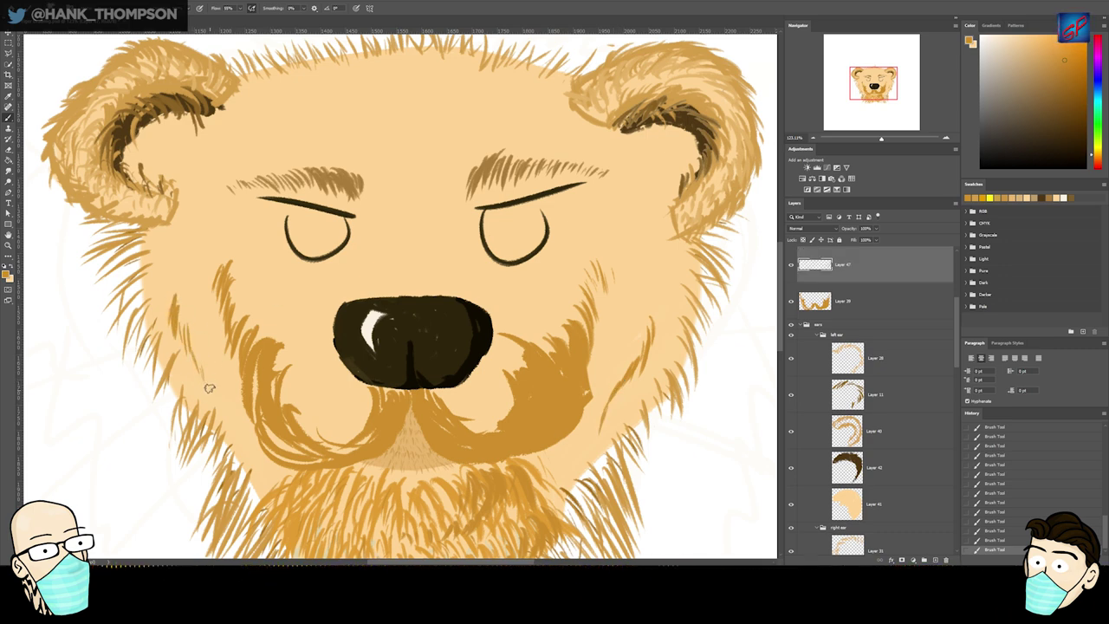
# - Move Layer 25 below the head colour layer, Layer 4
pyautogui.scroll(-3, 539, 468)
pyautogui.scroll(-5, 948, 454)
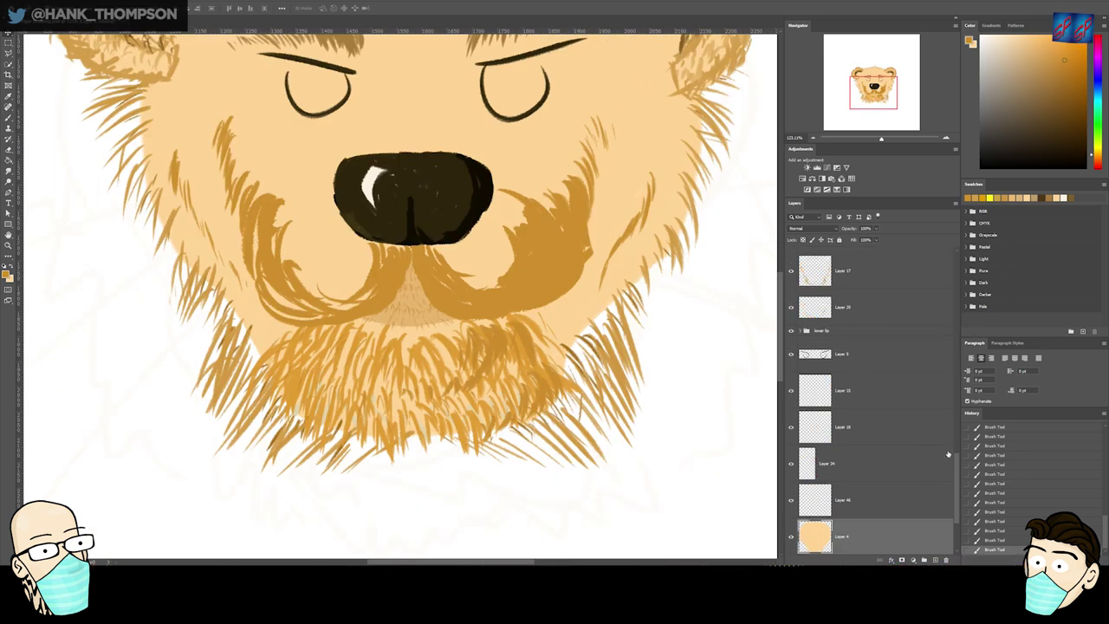
pyautogui.click(585, 351)
pyautogui.moveTo(919, 307); pyautogui.dragTo(924, 491)
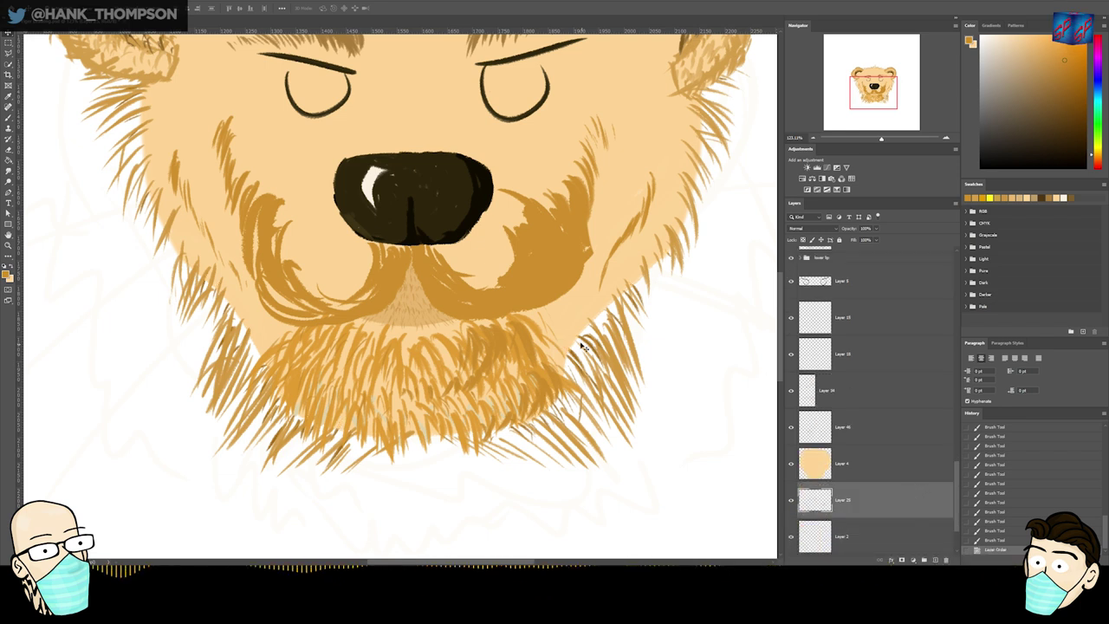
# - Add a new layer above Layer 17, sample the tan colour and paint fur strokes between the beard and the right jaw
pyautogui.hotkey('alt', ']')
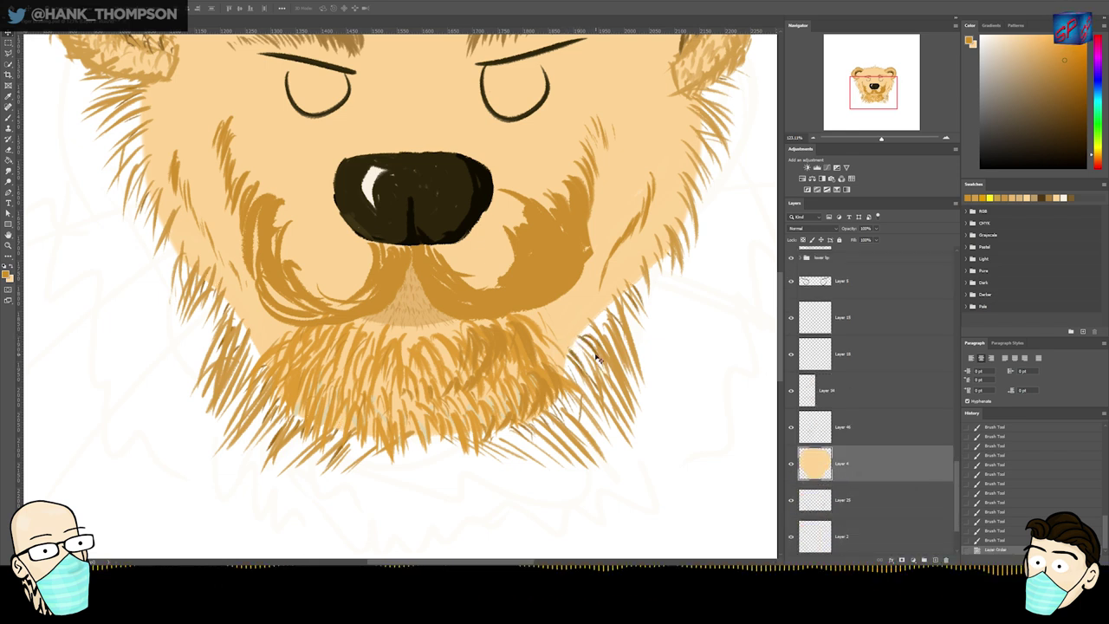
pyautogui.hotkey('ctrl', 'shift', 'alt', 'n')
pyautogui.press('b')
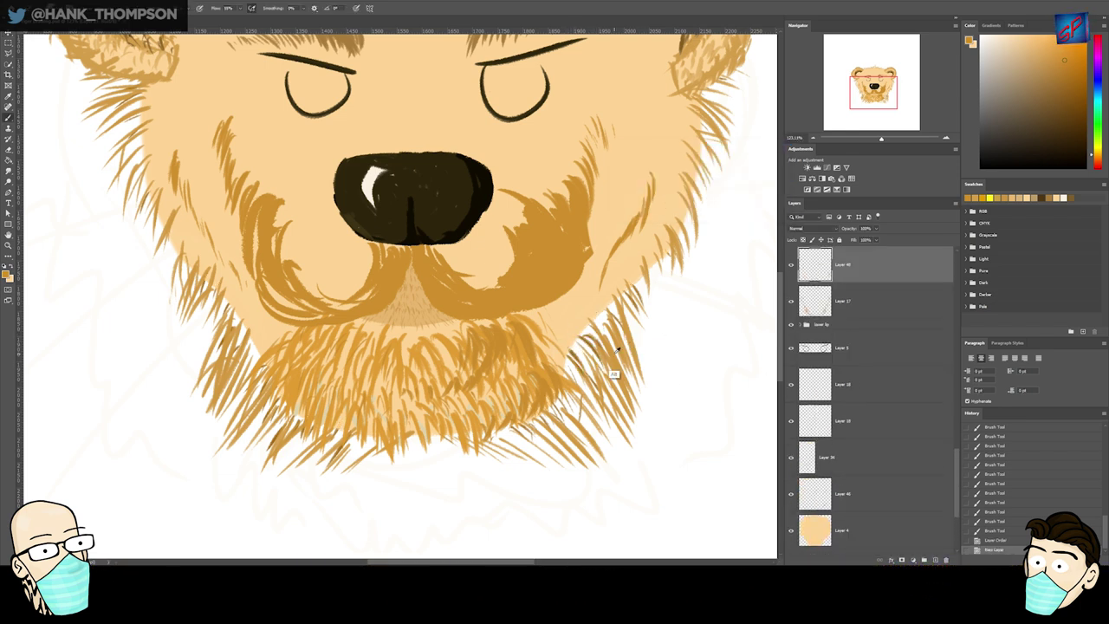
pyautogui.keyDown('alt'); pyautogui.click(563, 360); pyautogui.keyUp('alt')
pyautogui.keyDown('alt'); pyautogui.click(563, 359); pyautogui.keyUp('alt')
pyautogui.keyDown('alt'); pyautogui.click(563, 360); pyautogui.keyUp('alt')
pyautogui.moveTo(557, 358); pyautogui.dragTo(568, 368)
pyautogui.moveTo(557, 355)
pyautogui.mouseDown()
pyautogui.moveTo(570, 373)
pyautogui.moveTo(576, 362)
pyautogui.mouseUp()
pyautogui.moveTo(568, 338); pyautogui.dragTo(582, 354)
pyautogui.moveTo(574, 329)
pyautogui.mouseDown()
pyautogui.moveTo(588, 346)
pyautogui.moveTo(598, 302)
pyautogui.moveTo(556, 319)
pyautogui.mouseUp()
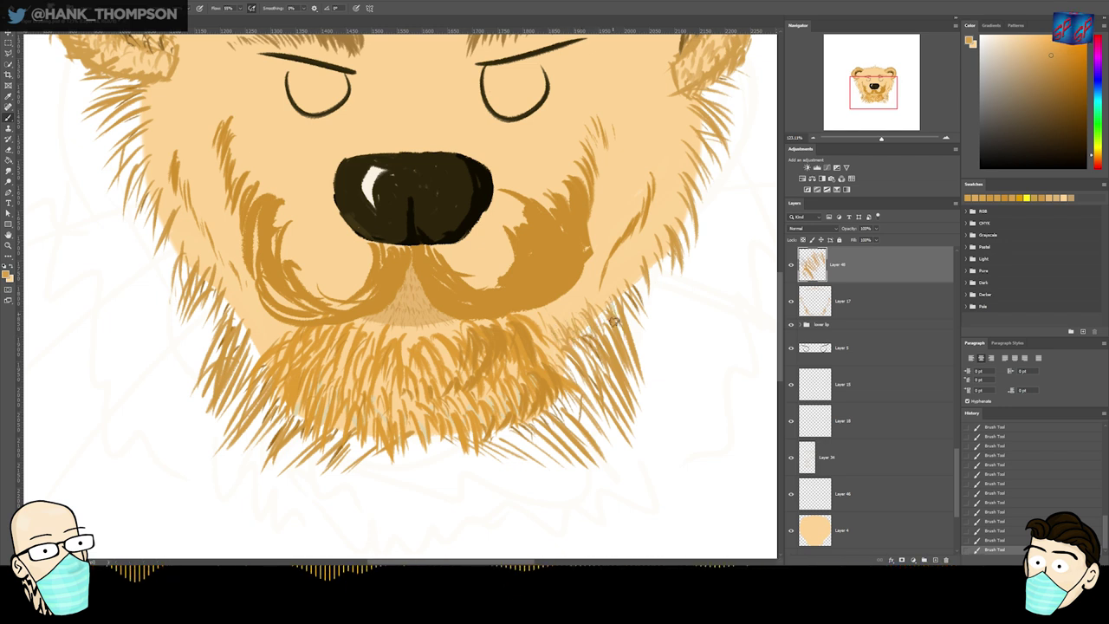
# - Paint tan fur strokes along the right cheek and jaw so they blend into the outer fur
pyautogui.moveTo(657, 182)
pyautogui.mouseDown()
pyautogui.moveTo(689, 158)
pyautogui.moveTo(718, 168)
pyautogui.mouseUp()
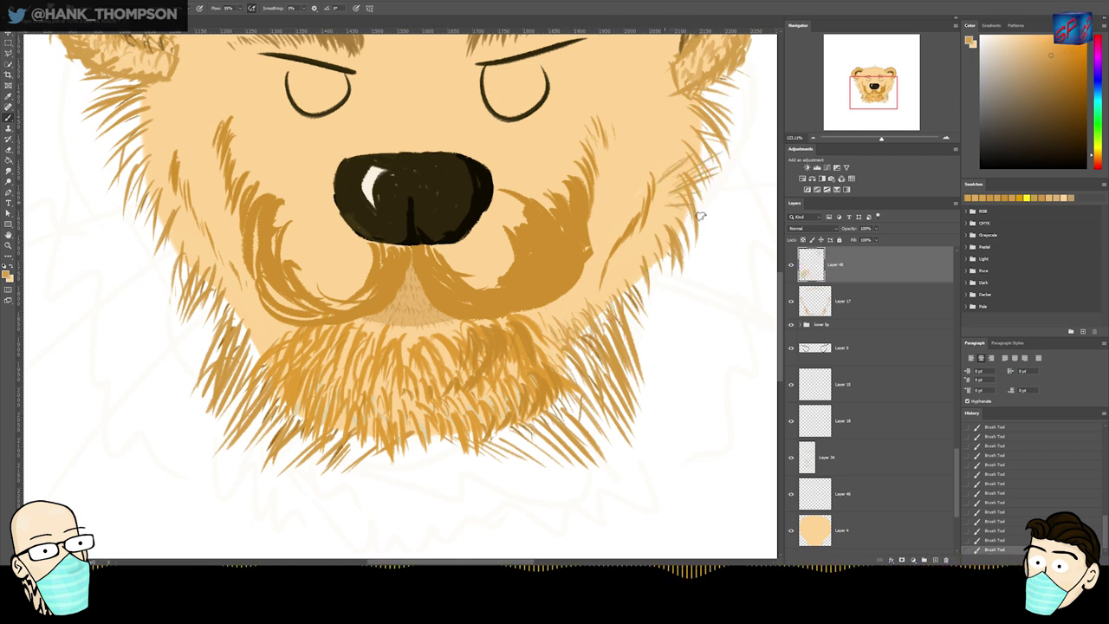
pyautogui.moveTo(655, 218); pyautogui.dragTo(684, 194)
pyautogui.moveTo(643, 217); pyautogui.dragTo(687, 204)
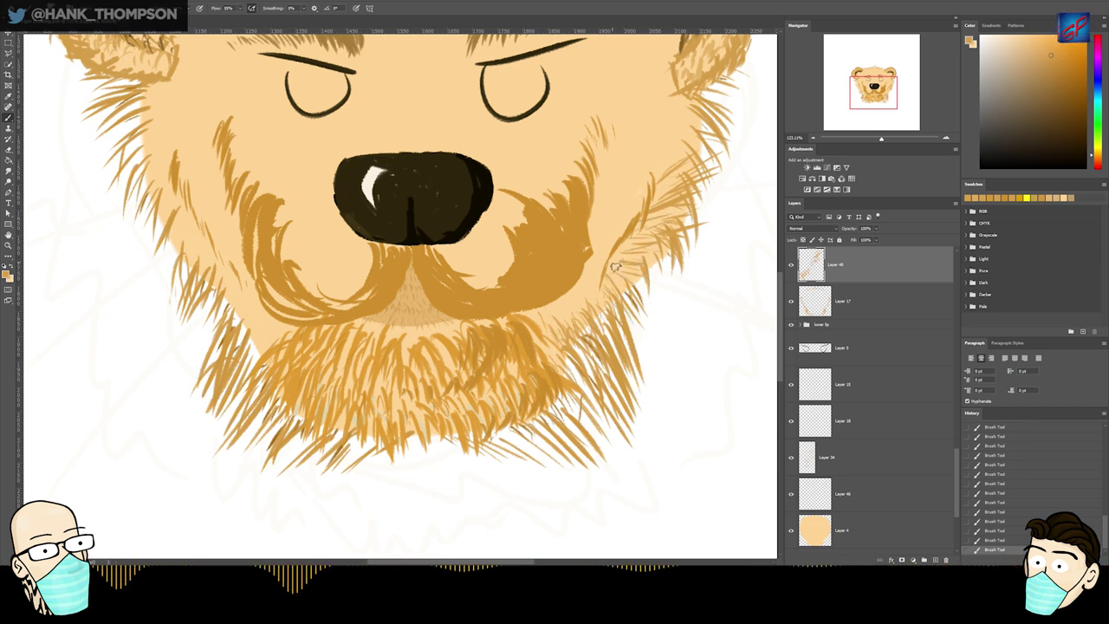
# - Paint matching tan fur strokes along the left jaw and cheek, redoing the last few strokes
pyautogui.moveTo(275, 338)
pyautogui.mouseDown()
pyautogui.moveTo(243, 335)
pyautogui.moveTo(230, 291)
pyautogui.moveTo(229, 304)
pyautogui.moveTo(186, 247)
pyautogui.mouseUp()
pyautogui.moveTo(173, 164); pyautogui.dragTo(121, 149)
pyautogui.moveTo(168, 181); pyautogui.dragTo(140, 164)
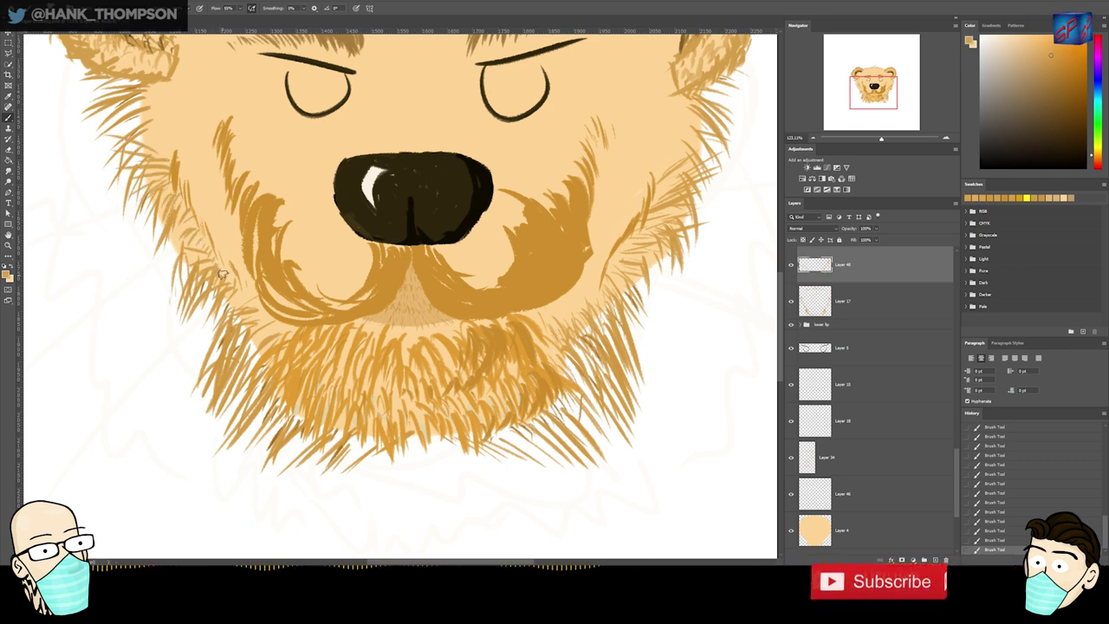
pyautogui.hotkey('ctrl', 'z')
pyautogui.hotkey('ctrl', 'z')
pyautogui.hotkey('ctrl', 'z')
pyautogui.moveTo(194, 220); pyautogui.dragTo(171, 249)
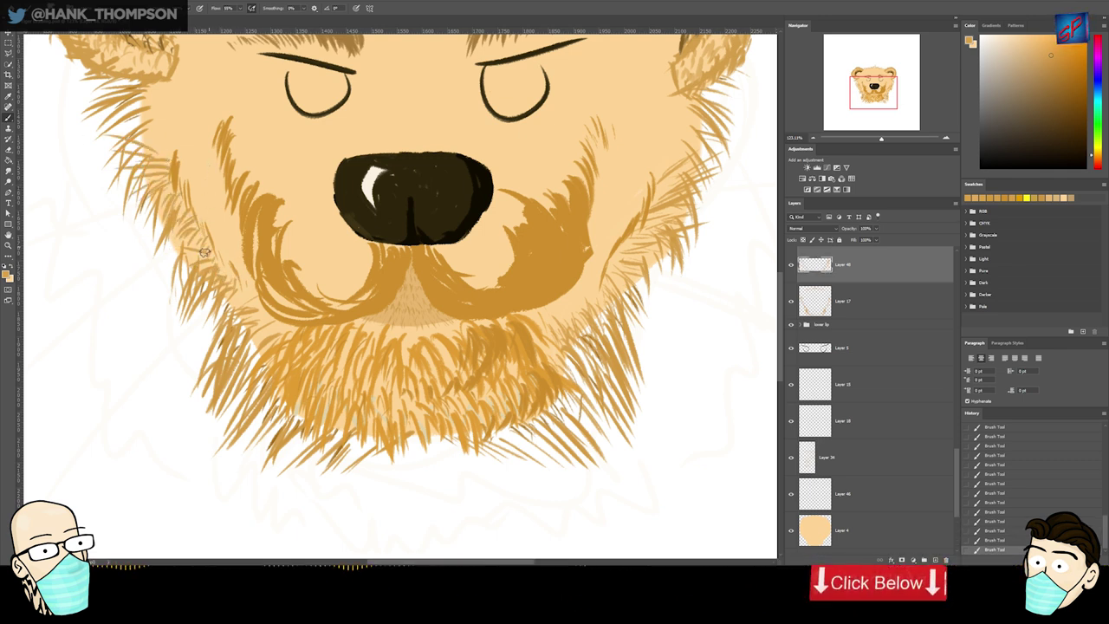
# - Switch to Layer 47, sample the darker golden brown and thicken the fur strokes on the left outer cheek
pyautogui.keyDown('ctrl'); pyautogui.click(176, 163); pyautogui.keyUp('ctrl')
pyautogui.hotkey('ctrl', 'z')
pyautogui.hotkey('ctrl', 'z')
pyautogui.keyDown('alt'); pyautogui.click(179, 182); pyautogui.keyUp('alt')
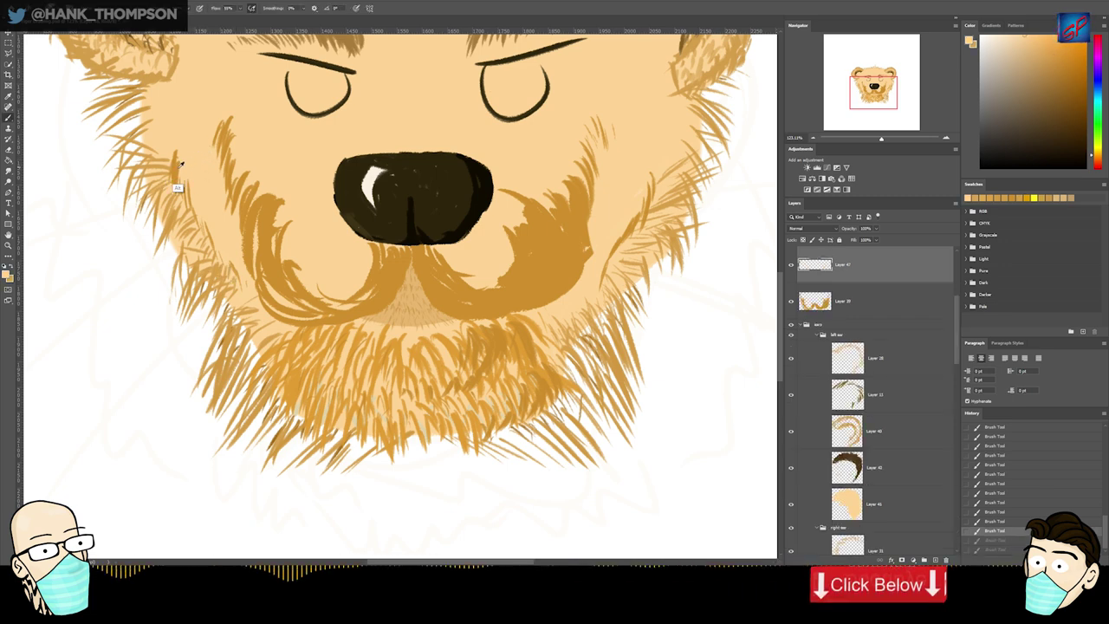
pyautogui.moveTo(176, 158); pyautogui.dragTo(177, 196)
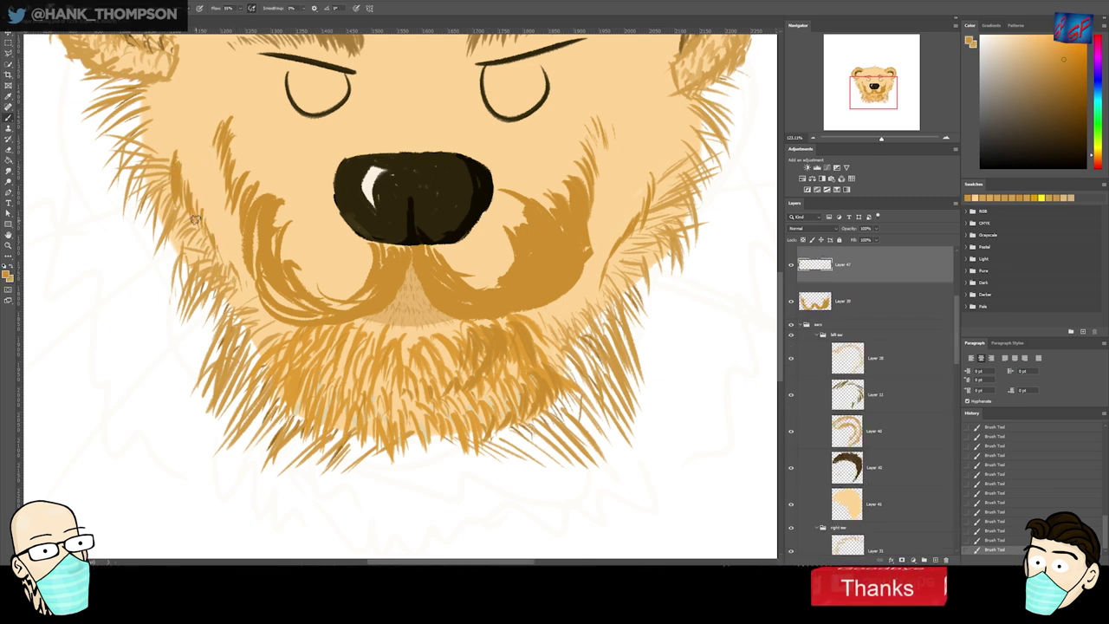
# - On Layer 39, erase stray bits around the right moustache half's upper end and repaint its outer edge in golden brown
pyautogui.moveTo(260, 315); pyautogui.dragTo(285, 458)
pyautogui.moveTo(384, 260); pyautogui.dragTo(288, 214)
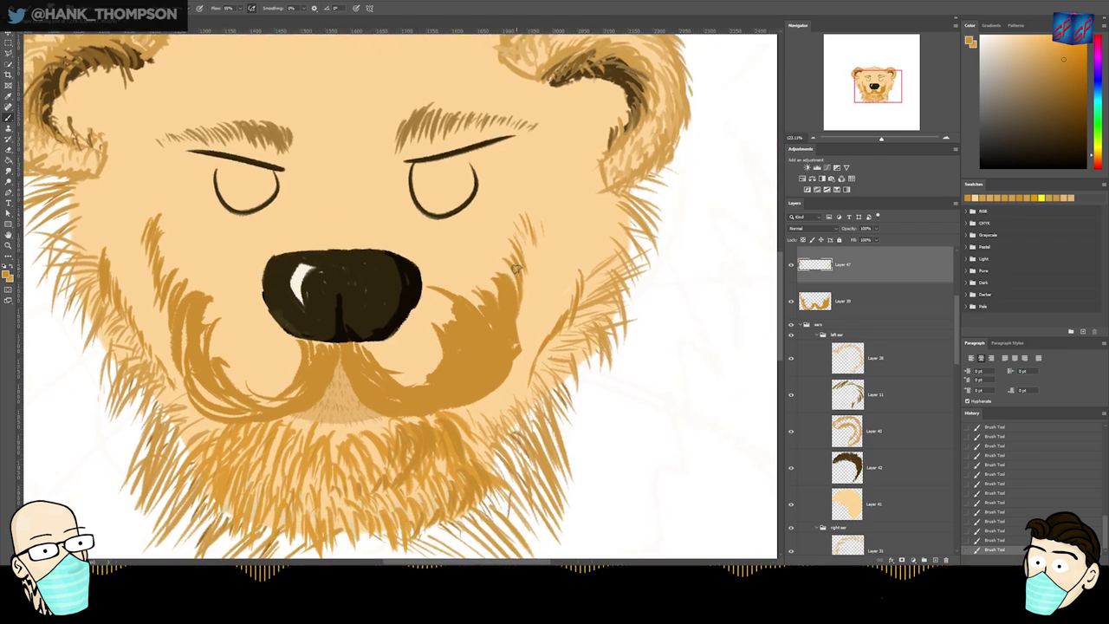
pyautogui.keyDown('ctrl'); pyautogui.click(516, 263); pyautogui.keyUp('ctrl')
pyautogui.moveTo(482, 257); pyautogui.dragTo(422, 283)
pyautogui.moveTo(462, 357); pyautogui.dragTo(516, 226)
pyautogui.moveTo(517, 226)
pyautogui.mouseDown()
pyautogui.moveTo(441, 273)
pyautogui.moveTo(548, 247)
pyautogui.mouseUp()
pyautogui.moveTo(511, 191); pyautogui.dragTo(503, 285)
pyautogui.hotkey('ctrl', 'z')
pyautogui.hotkey('ctrl', 'shift', 'z')
pyautogui.press('b')
pyautogui.moveTo(506, 205); pyautogui.dragTo(501, 269)
pyautogui.moveTo(469, 304)
pyautogui.mouseDown()
pyautogui.moveTo(444, 304)
pyautogui.moveTo(503, 302)
pyautogui.mouseUp()
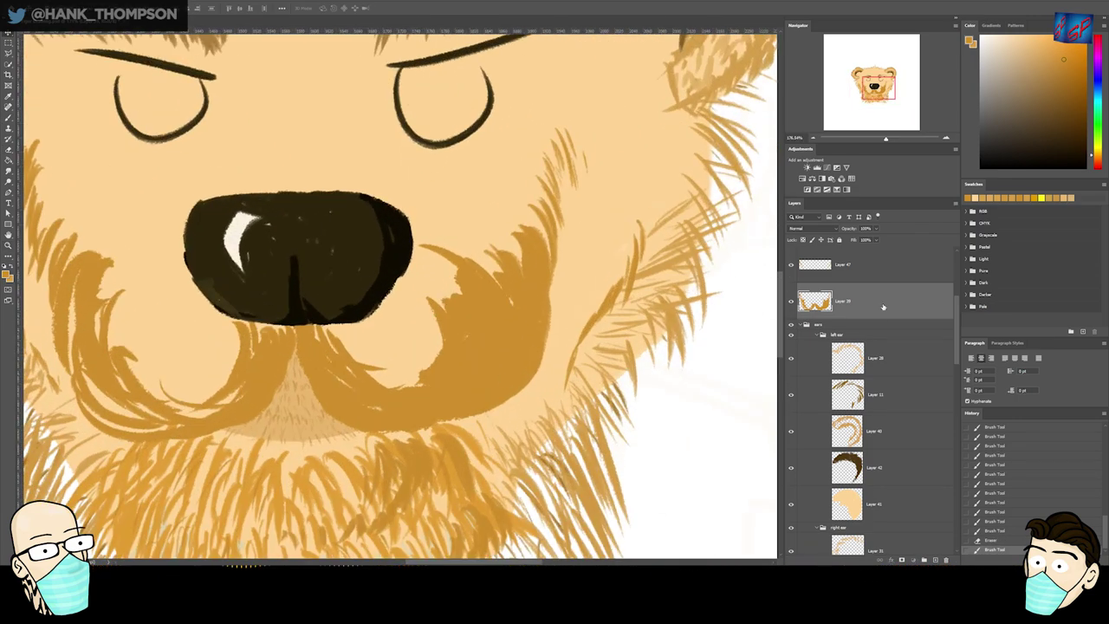
# - Add a new layer above Layer 39 and paint fine tan fur strokes along the right moustache half's outer edge and the tuft above it
pyautogui.hotkey('ctrl', 'shift', 'alt', 'n')
pyautogui.press('b')
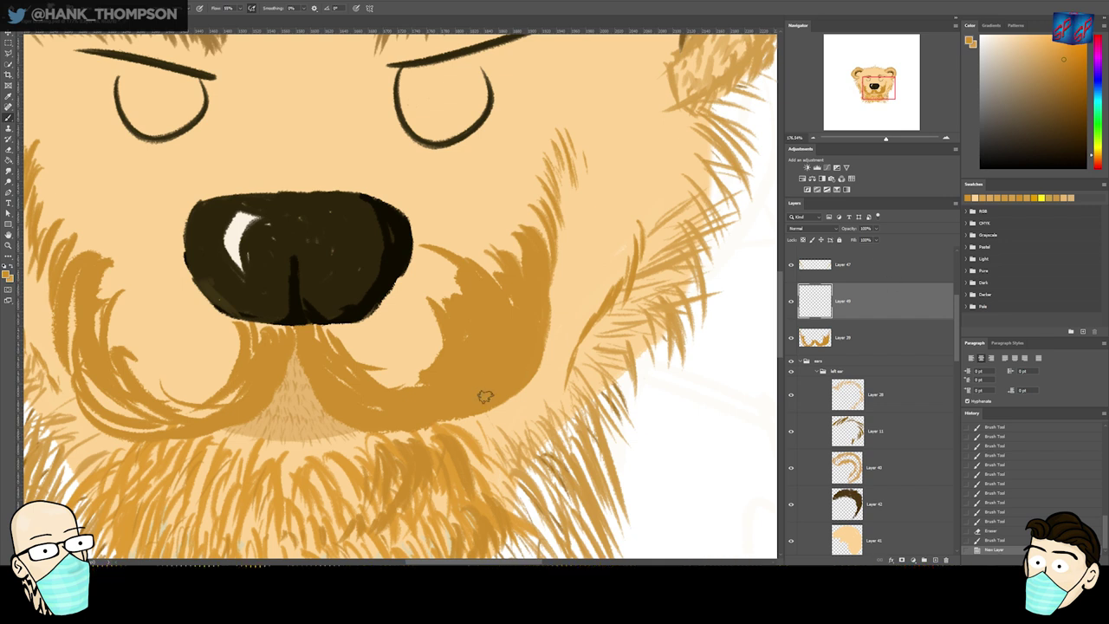
pyautogui.moveTo(506, 384); pyautogui.dragTo(498, 234)
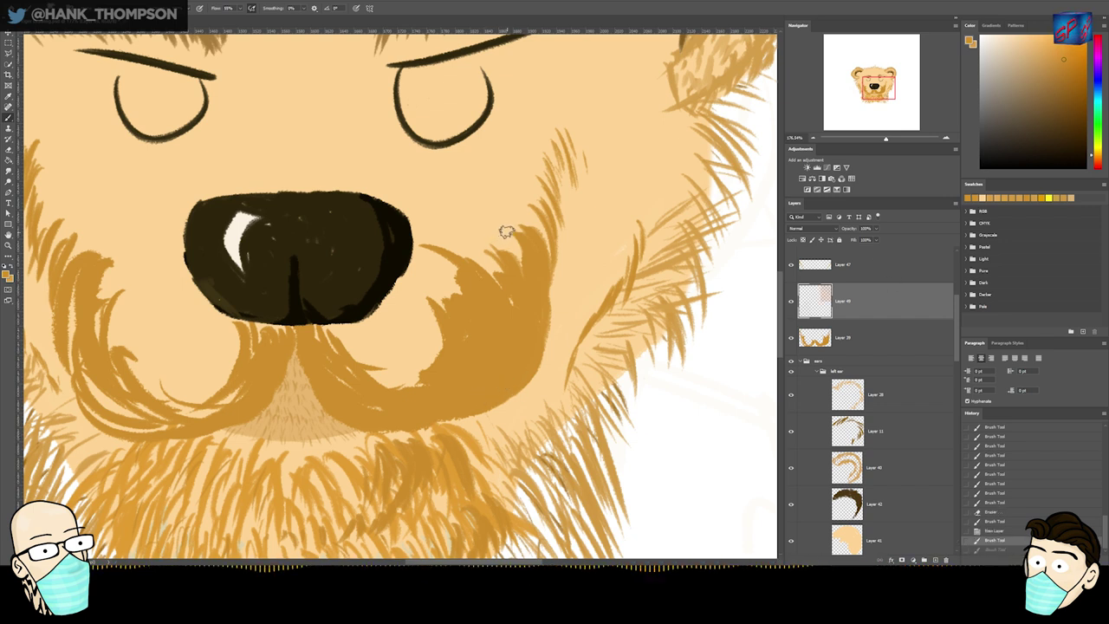
pyautogui.moveTo(310, 367)
pyautogui.mouseDown()
pyautogui.moveTo(321, 380)
pyautogui.moveTo(304, 361)
pyautogui.moveTo(306, 384)
pyautogui.moveTo(338, 434)
pyautogui.mouseUp()
pyautogui.hotkey('ctrl', 'z')
pyautogui.click(1050, 54)
pyautogui.moveTo(329, 390); pyautogui.dragTo(354, 427)
pyautogui.moveTo(563, 149); pyautogui.dragTo(597, 136)
pyautogui.moveTo(572, 167)
pyautogui.mouseDown()
pyautogui.moveTo(605, 178)
pyautogui.moveTo(595, 191)
pyautogui.mouseUp()
pyautogui.moveTo(555, 202); pyautogui.dragTo(579, 214)
pyautogui.moveTo(581, 120); pyautogui.dragTo(599, 178)
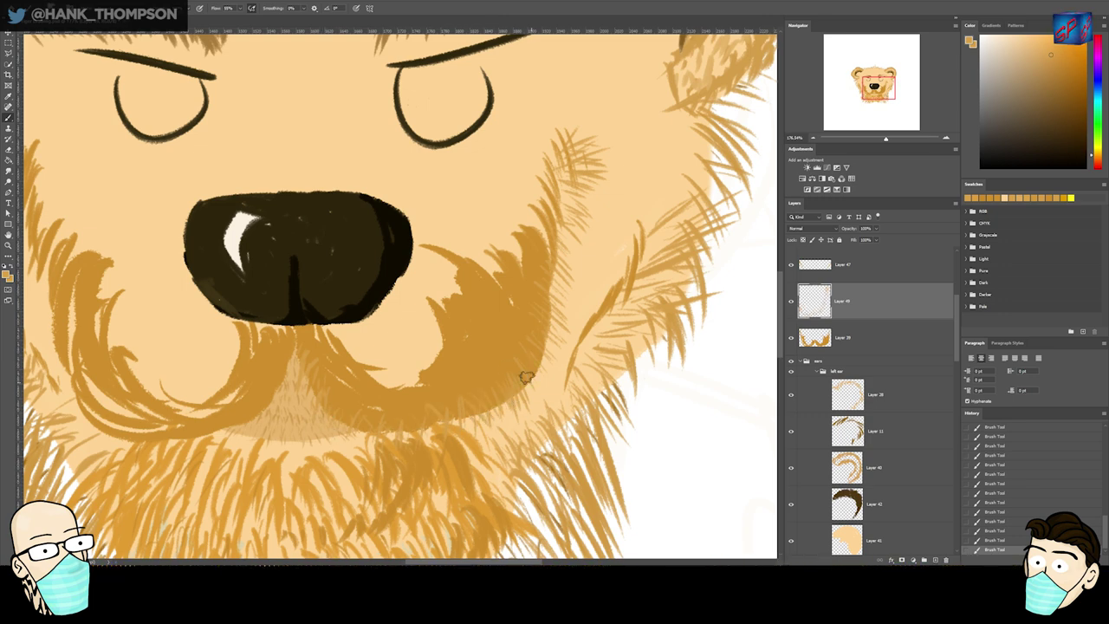
pyautogui.moveTo(547, 247); pyautogui.dragTo(567, 236)
# - Paint matching fine tan fur strokes around the left moustache half, its upper tuft and the area beneath the nose
pyautogui.moveTo(274, 380)
pyautogui.mouseDown()
pyautogui.moveTo(448, 284)
pyautogui.moveTo(405, 341)
pyautogui.mouseUp()
pyautogui.moveTo(251, 215); pyautogui.dragTo(240, 296)
pyautogui.moveTo(191, 133); pyautogui.dragTo(156, 120)
pyautogui.moveTo(185, 134); pyautogui.dragTo(135, 139)
pyautogui.moveTo(184, 137)
pyautogui.mouseDown()
pyautogui.moveTo(139, 165)
pyautogui.moveTo(151, 165)
pyautogui.moveTo(162, 196)
pyautogui.mouseUp()
pyautogui.moveTo(182, 178)
pyautogui.mouseDown()
pyautogui.moveTo(171, 206)
pyautogui.moveTo(181, 280)
pyautogui.moveTo(203, 299)
pyautogui.moveTo(201, 342)
pyautogui.mouseUp()
pyautogui.moveTo(230, 308); pyautogui.dragTo(208, 386)
pyautogui.moveTo(238, 346)
pyautogui.mouseDown()
pyautogui.moveTo(243, 441)
pyautogui.moveTo(273, 434)
pyautogui.moveTo(300, 453)
pyautogui.mouseUp()
pyautogui.moveTo(263, 400); pyautogui.dragTo(242, 420)
pyautogui.moveTo(319, 431); pyautogui.dragTo(316, 450)
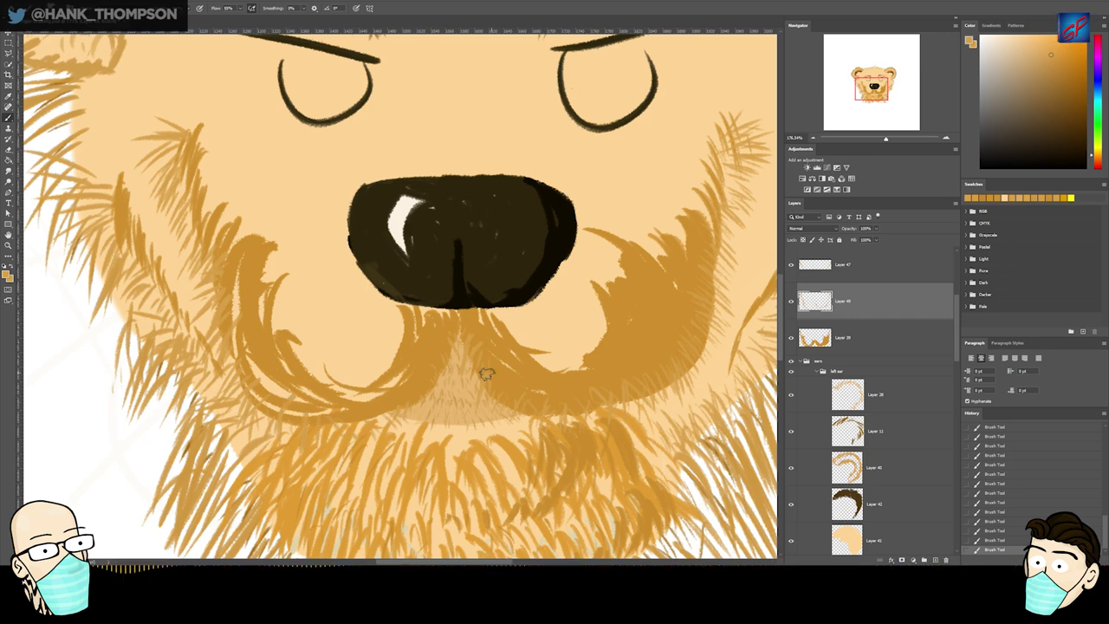
pyautogui.hotkey('ctrl', '0')
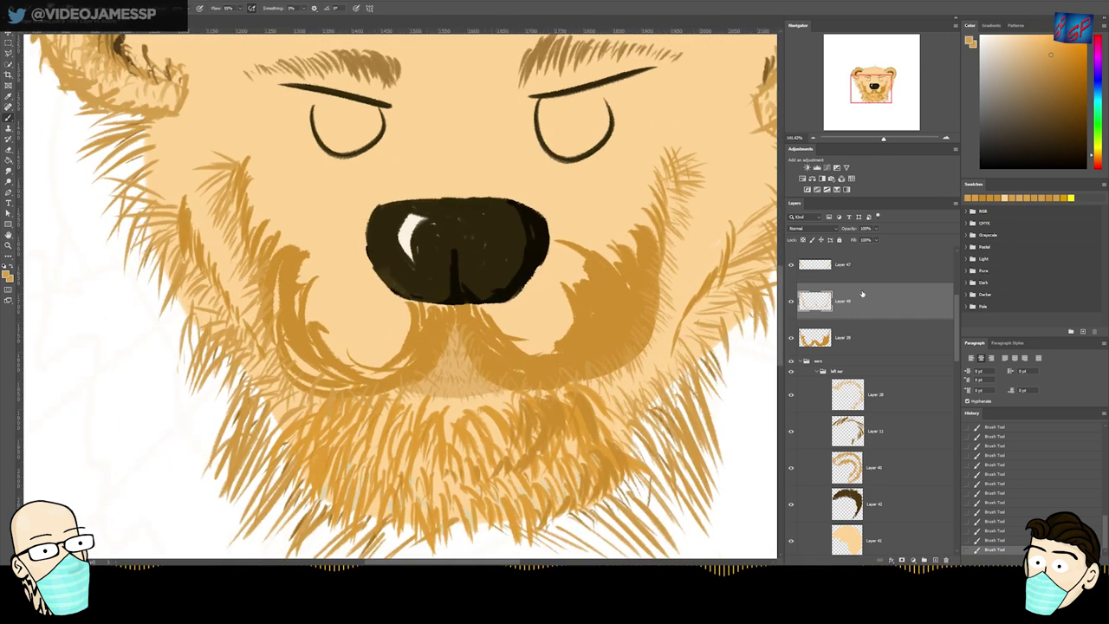
# - Adjust the hue and saturation of the layer with the fine tan fur strokes
pyautogui.hotkey('ctrl', 'u')
pyautogui.moveTo(786, 218); pyautogui.dragTo(779, 221)
pyautogui.moveTo(792, 225); pyautogui.dragTo(787, 224)
pyautogui.click(875, 151)
# - Add a new layer above Layer 39, sample a golden orange and paint short strokes along the right moustache half up to its tuft
pyautogui.moveTo(564, 276); pyautogui.dragTo(595, 279)
pyautogui.click(832, 339)
pyautogui.keyDown('ctrl'); pyautogui.click(815, 340); pyautogui.keyUp('ctrl')
pyautogui.hotkey('ctrl', 'd')
pyautogui.click(935, 560)
pyautogui.press('b')
pyautogui.keyDown('alt'); pyautogui.click(633, 335); pyautogui.keyUp('alt')
pyautogui.moveTo(459, 345)
pyautogui.mouseDown()
pyautogui.moveTo(422, 350)
pyautogui.moveTo(546, 411)
pyautogui.mouseUp()
pyautogui.moveTo(548, 411); pyautogui.dragTo(555, 419)
pyautogui.moveTo(637, 360); pyautogui.dragTo(659, 371)
pyautogui.moveTo(656, 305); pyautogui.dragTo(677, 322)
pyautogui.moveTo(681, 257); pyautogui.dragTo(696, 277)
pyautogui.moveTo(690, 164); pyautogui.dragTo(701, 194)
# - Undo and restore the new right moustache strokes to compare them, and paint a solid golden orange blob above the moustache
pyautogui.hotkey('ctrl', 'z')
pyautogui.hotkey('ctrl', 'z')
pyautogui.hotkey('ctrl', 'z')
pyautogui.hotkey('ctrl', 'z')
pyautogui.hotkey('ctrl', 'z')
pyautogui.hotkey('ctrl', 'z')
pyautogui.hotkey('ctrl', 'z')
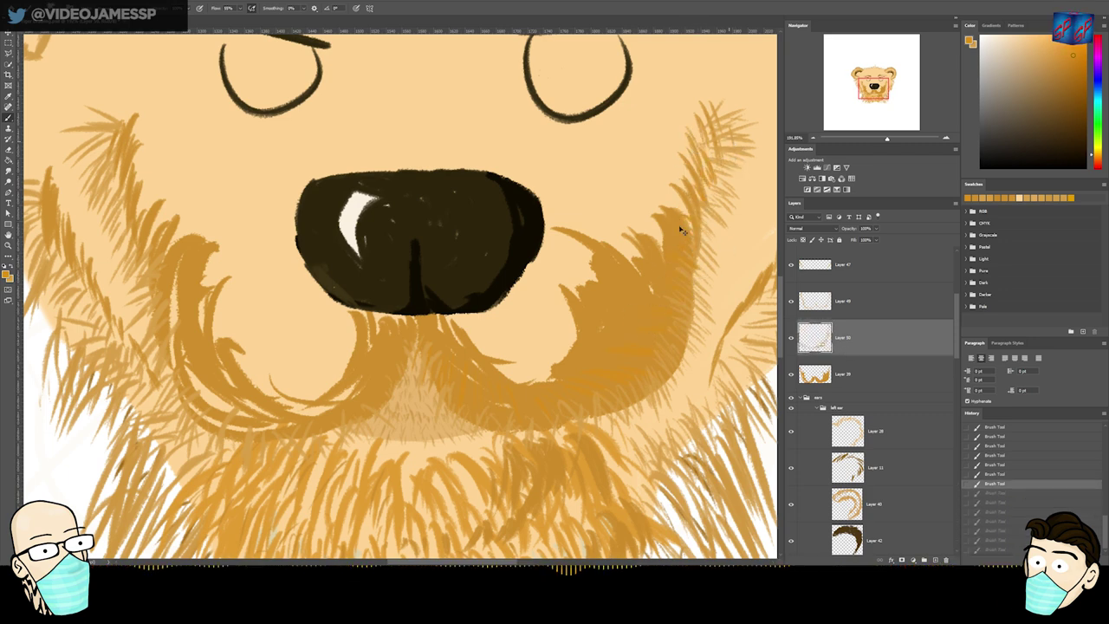
pyautogui.hotkey('ctrl', 'shift', 'z')
pyautogui.hotkey('ctrl', 'shift', 'z')
pyautogui.hotkey('ctrl', 'shift', 'z')
pyautogui.hotkey('ctrl', 'shift', 'z')
pyautogui.hotkey('ctrl', 'shift', 'z')
pyautogui.hotkey('ctrl', 'shift', 'z')
pyautogui.hotkey('ctrl', 'shift', 'z')
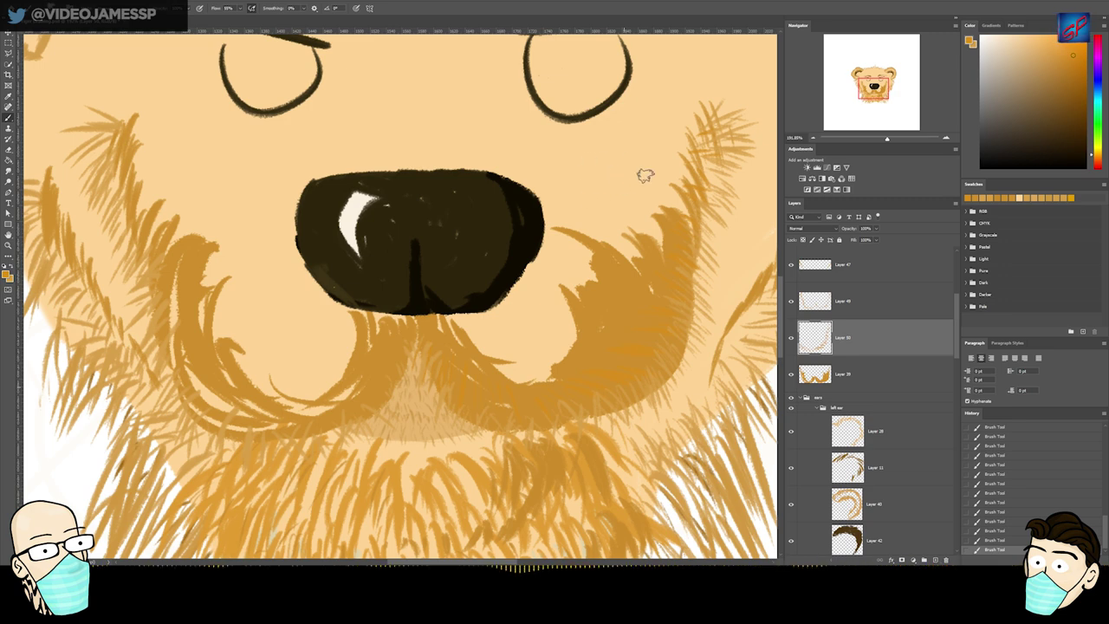
pyautogui.moveTo(602, 143); pyautogui.dragTo(607, 195)
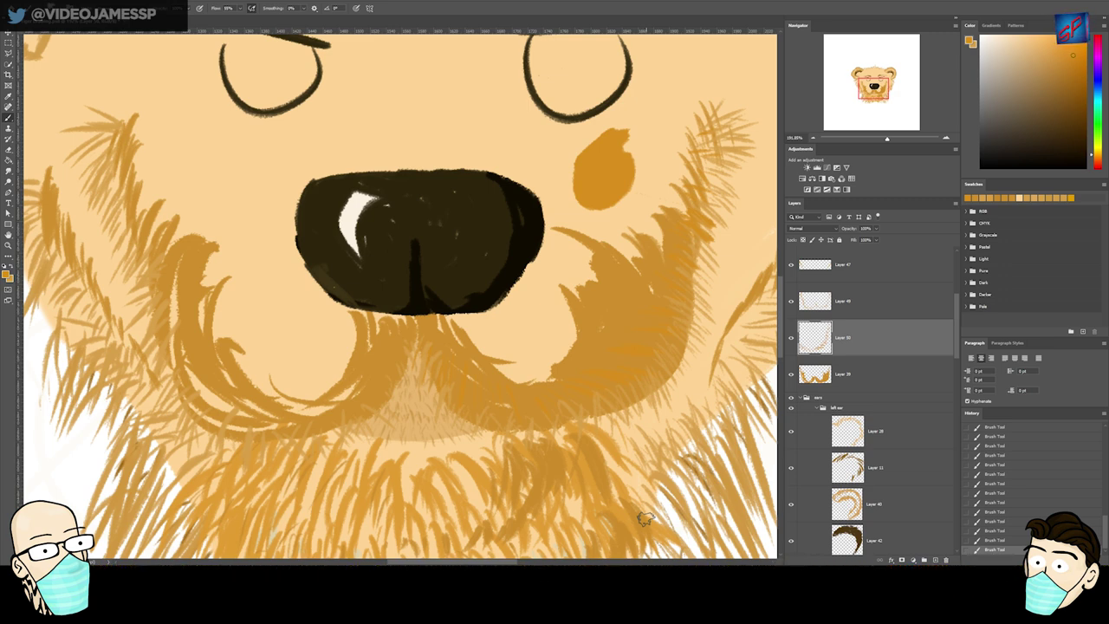
pyautogui.press('z')
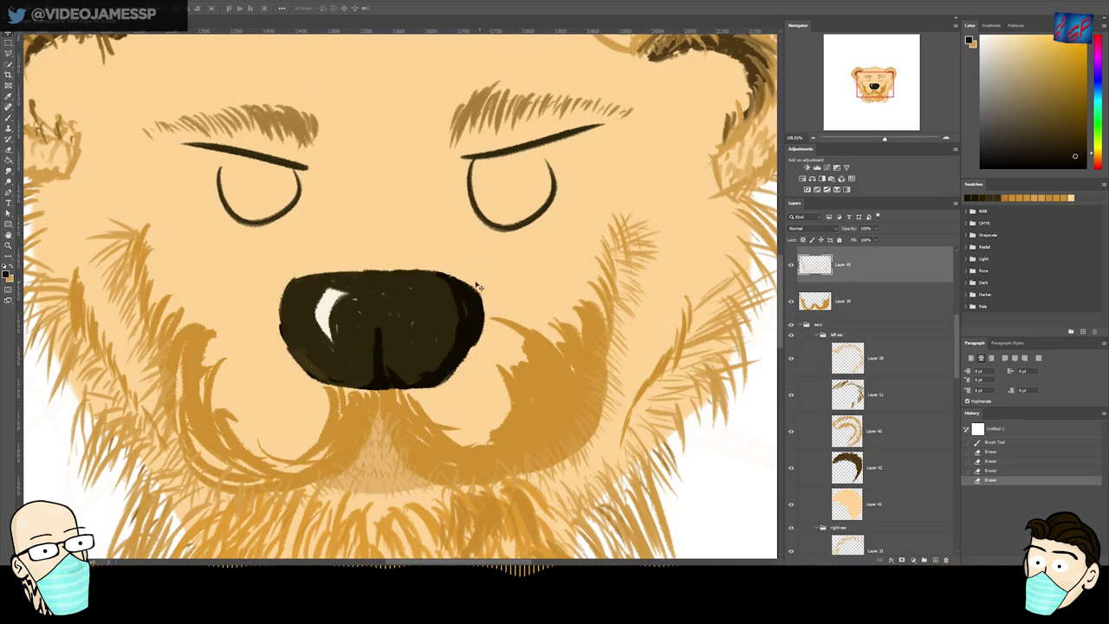
pyautogui.press('b')
pyautogui.rightClick(498, 325)
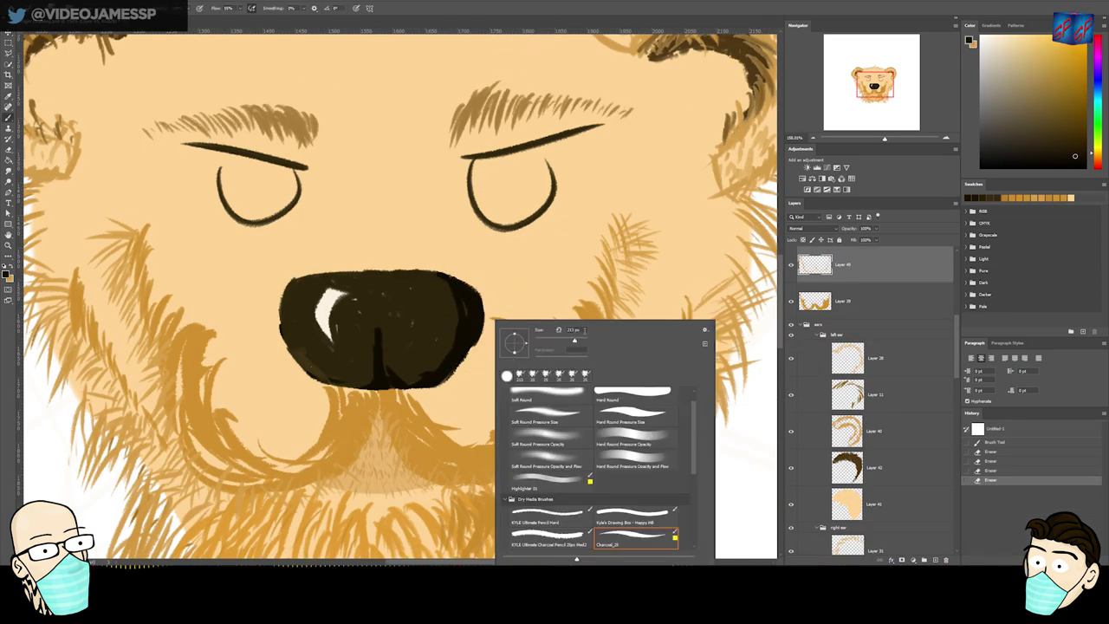
pyautogui.press('Return')
pyautogui.click(546, 305)
pyautogui.click(547, 305)
pyautogui.hotkey('ctrl', 'z')
pyautogui.hotkey('ctrl', 'z')
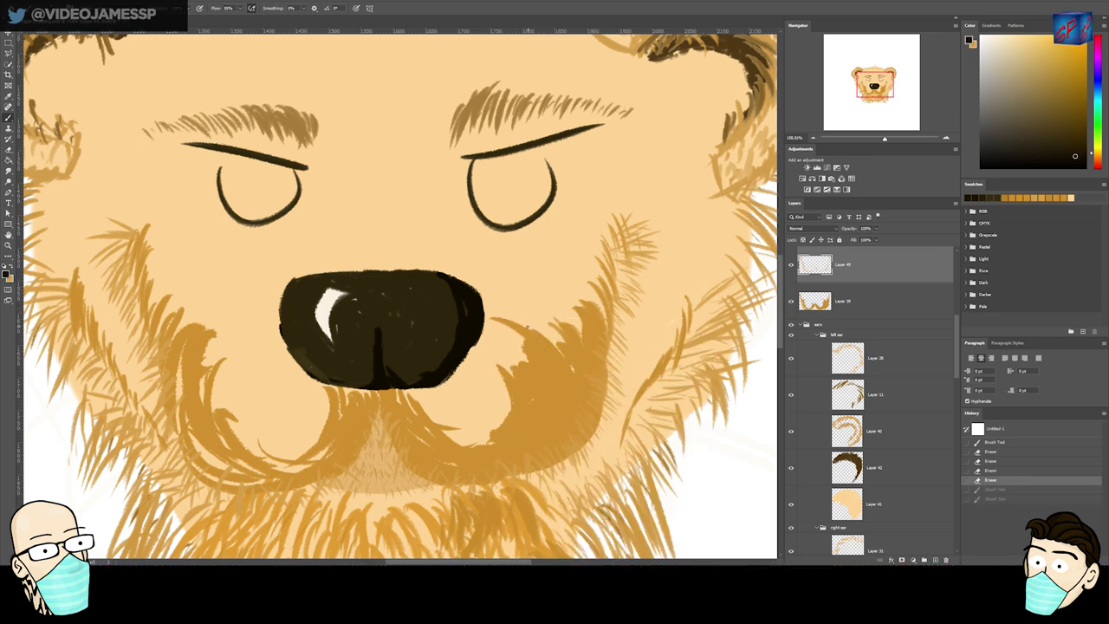
# - Add a new layer above Layer 39 and switch to the Charcoal brush preset, undoing the test dabs
pyautogui.press('v')
pyautogui.click(516, 392)
pyautogui.hotkey('ctrl', 'shift', 'n')
pyautogui.press('Return')
pyautogui.press('b')
pyautogui.click(561, 404)
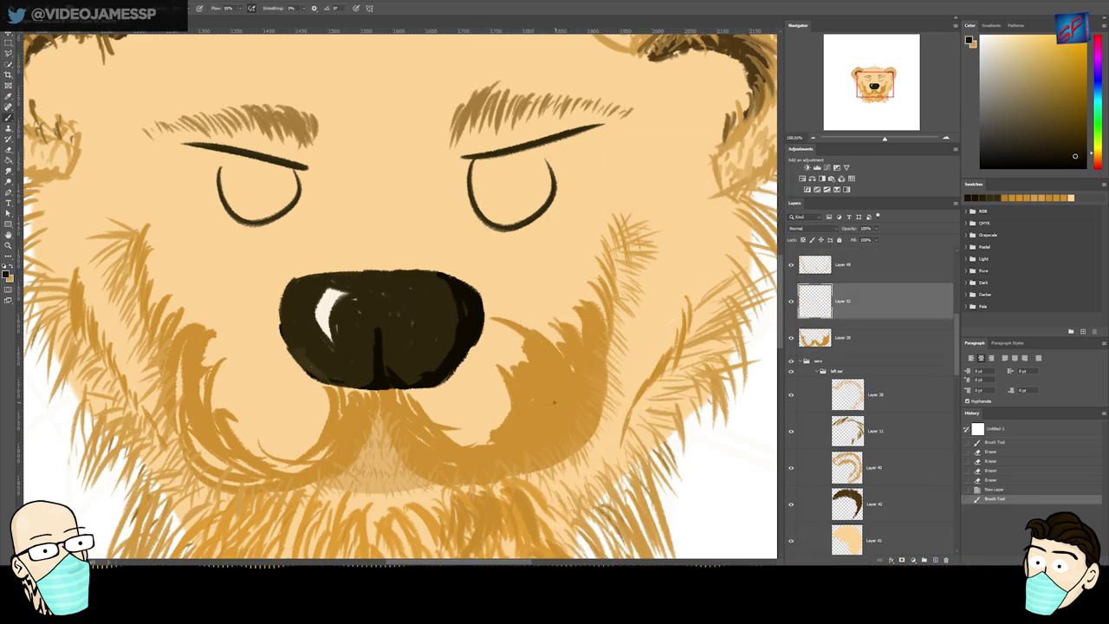
pyautogui.click(478, 386)
pyautogui.hotkey('ctrl', 'z')
pyautogui.rightClick(517, 376)
pyautogui.doubleClick(648, 531)
pyautogui.click(496, 392)
pyautogui.hotkey('ctrl', 'z')
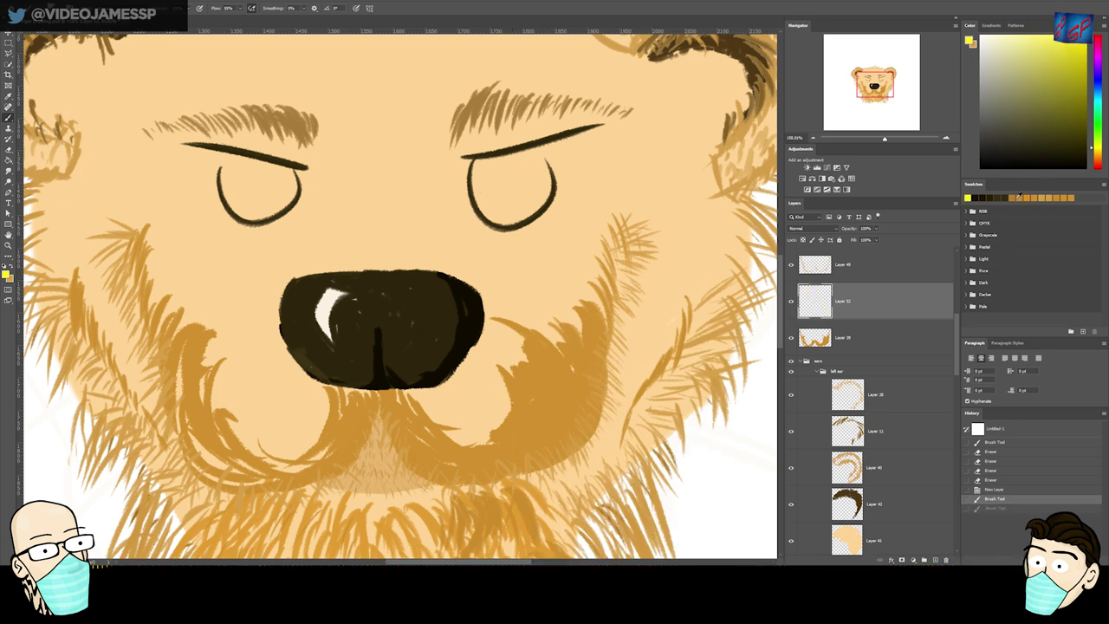
# - Choose golden orange and paint short fur strokes along the right moustache half's lower and outer edge
pyautogui.click(1018, 198)
pyautogui.click(563, 460)
pyautogui.hotkey('ctrl', 'z')
pyautogui.click(396, 416)
pyautogui.moveTo(396, 416)
pyautogui.mouseDown()
pyautogui.moveTo(408, 468)
pyautogui.moveTo(442, 461)
pyautogui.moveTo(489, 482)
pyautogui.moveTo(495, 456)
pyautogui.moveTo(547, 463)
pyautogui.mouseUp()
pyautogui.keyDown('alt'); pyautogui.click(573, 413); pyautogui.keyUp('alt')
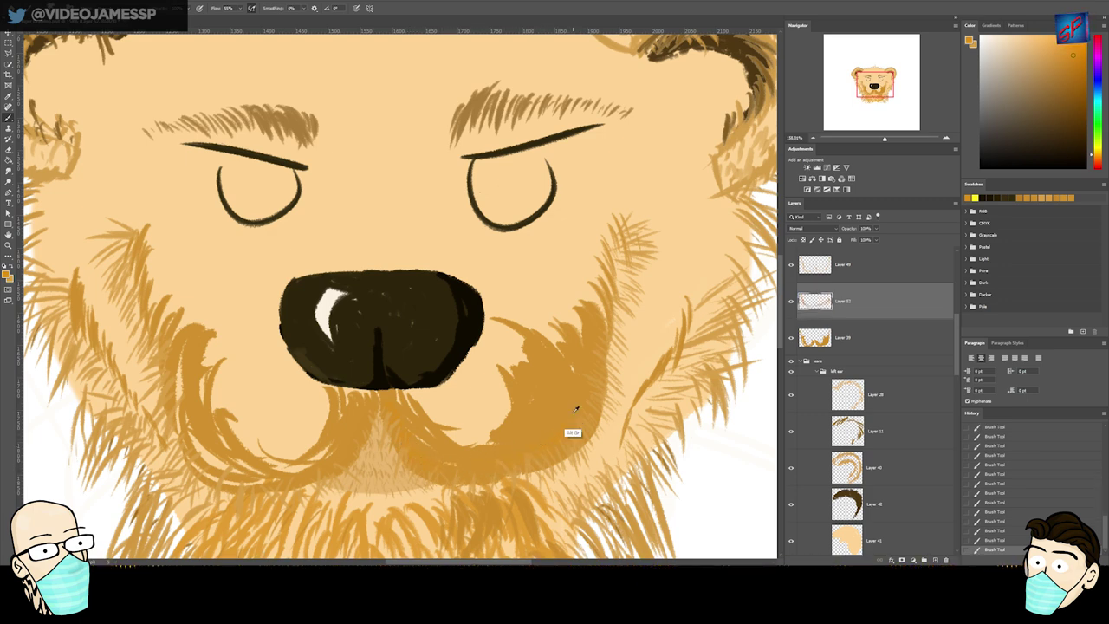
pyautogui.moveTo(562, 420)
pyautogui.mouseDown()
pyautogui.moveTo(604, 365)
pyautogui.moveTo(581, 344)
pyautogui.moveTo(609, 318)
pyautogui.mouseUp()
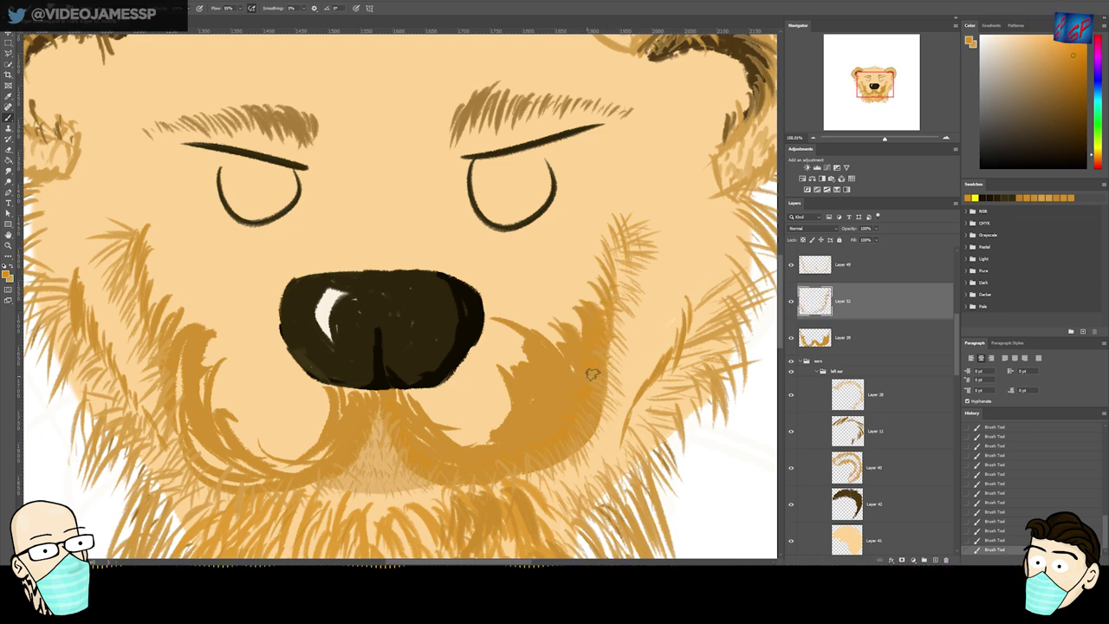
# - Undo the latest edge strokes and repaint golden orange fur from the right moustache half up into its tuft
pyautogui.press('e')
pyautogui.hotkey('ctrl', 'z')
pyautogui.moveTo(641, 276); pyautogui.dragTo(612, 300)
pyautogui.press('b')
pyautogui.moveTo(606, 334)
pyautogui.mouseDown()
pyautogui.moveTo(614, 321)
pyautogui.moveTo(617, 338)
pyautogui.mouseUp()
pyautogui.hotkey('ctrl', 'z')
pyautogui.hotkey('ctrl', 'z')
pyautogui.hotkey('ctrl', 'z')
pyautogui.hotkey('ctrl', 'z')
pyautogui.hotkey('ctrl', 'z')
pyautogui.moveTo(628, 251); pyautogui.dragTo(622, 217)
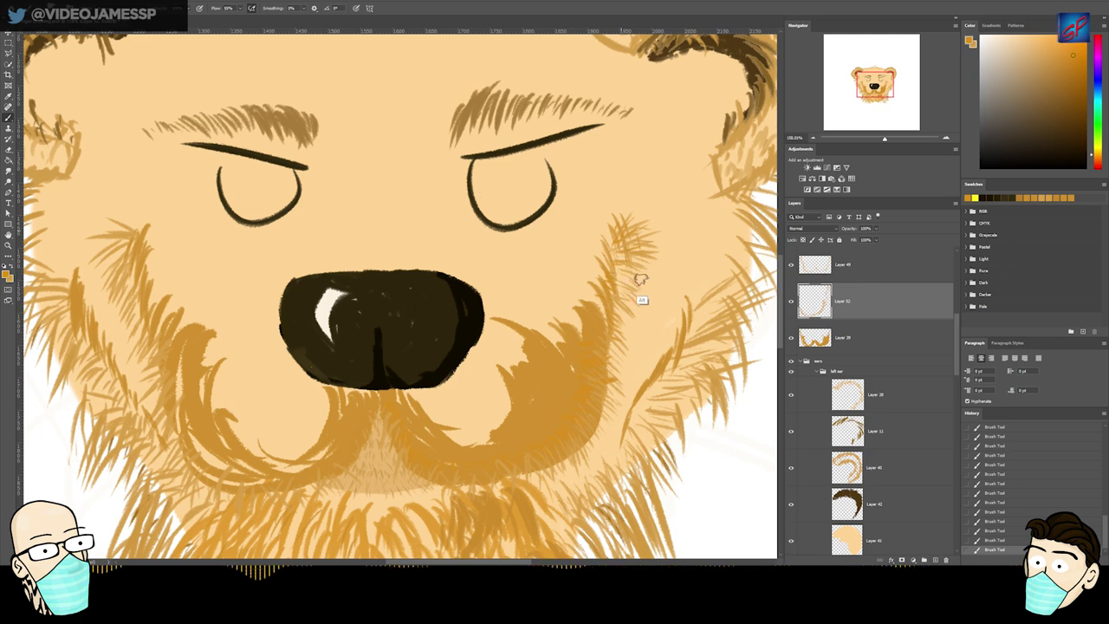
# - Rework the tuft above the right moustache half with fanned golden orange fur strokes
pyautogui.press('e')
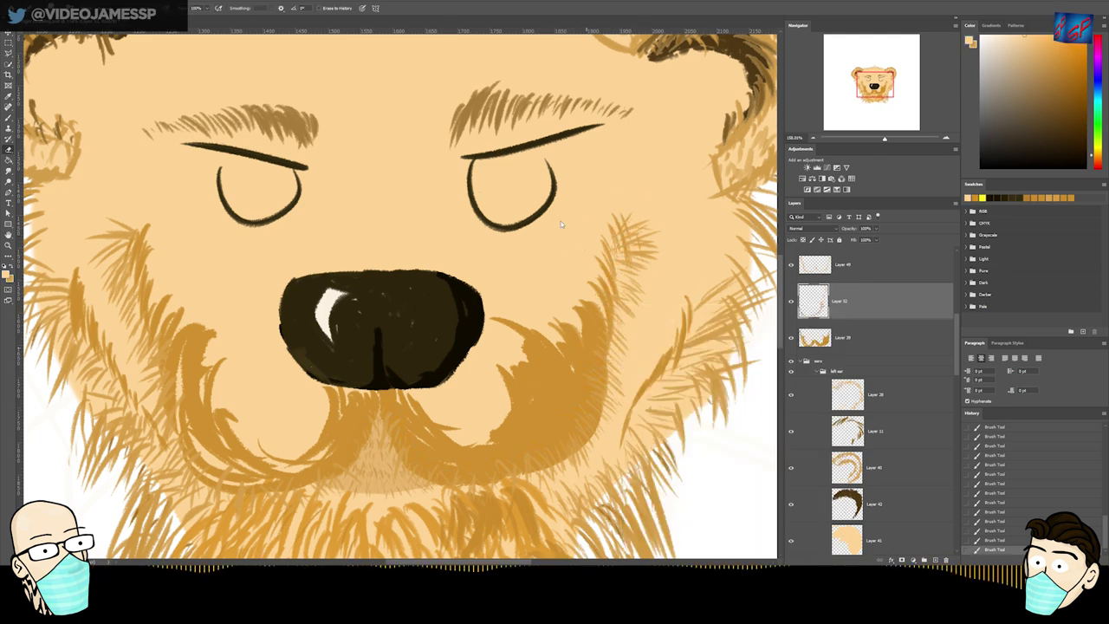
pyautogui.press('b')
pyautogui.hotkey('ctrl', 'z')
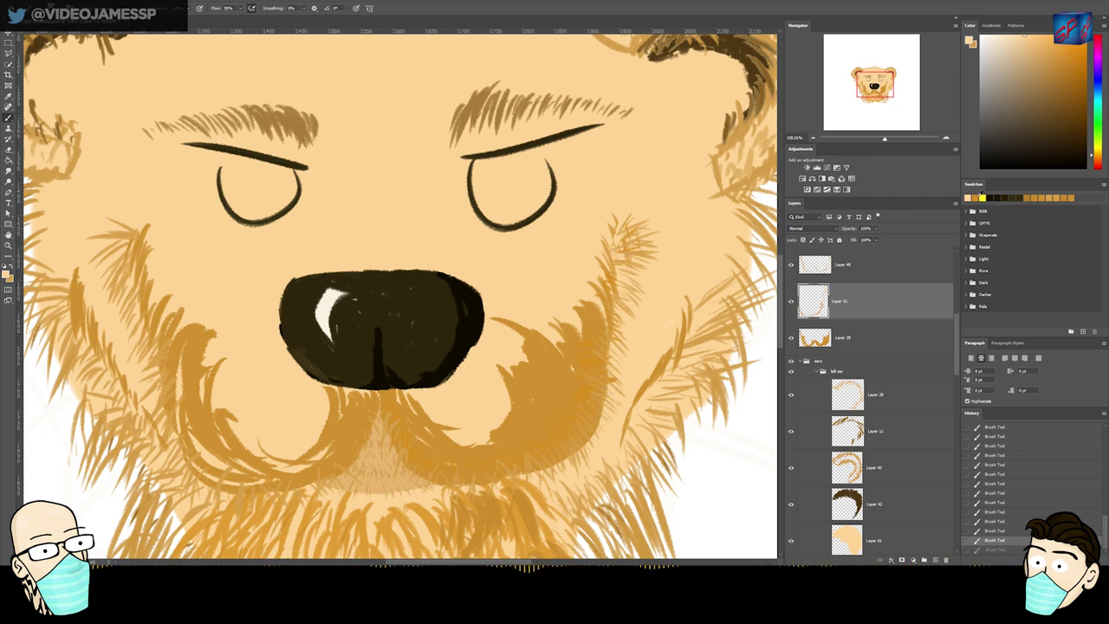
pyautogui.moveTo(612, 233)
pyautogui.mouseDown()
pyautogui.moveTo(642, 244)
pyautogui.moveTo(623, 262)
pyautogui.moveTo(630, 234)
pyautogui.moveTo(617, 265)
pyautogui.moveTo(633, 222)
pyautogui.mouseUp()
pyautogui.press('e')
pyautogui.press('b')
pyautogui.moveTo(610, 251); pyautogui.dragTo(655, 251)
pyautogui.moveTo(610, 257)
pyautogui.mouseDown()
pyautogui.moveTo(642, 261)
pyautogui.moveTo(628, 224)
pyautogui.mouseUp()
pyautogui.moveTo(611, 242); pyautogui.dragTo(619, 215)
pyautogui.moveTo(615, 241)
pyautogui.mouseDown()
pyautogui.moveTo(608, 219)
pyautogui.moveTo(631, 244)
pyautogui.mouseUp()
pyautogui.moveTo(608, 253)
pyautogui.mouseDown()
pyautogui.moveTo(633, 256)
pyautogui.moveTo(613, 200)
pyautogui.mouseUp()
pyautogui.moveTo(598, 228); pyautogui.dragTo(610, 217)
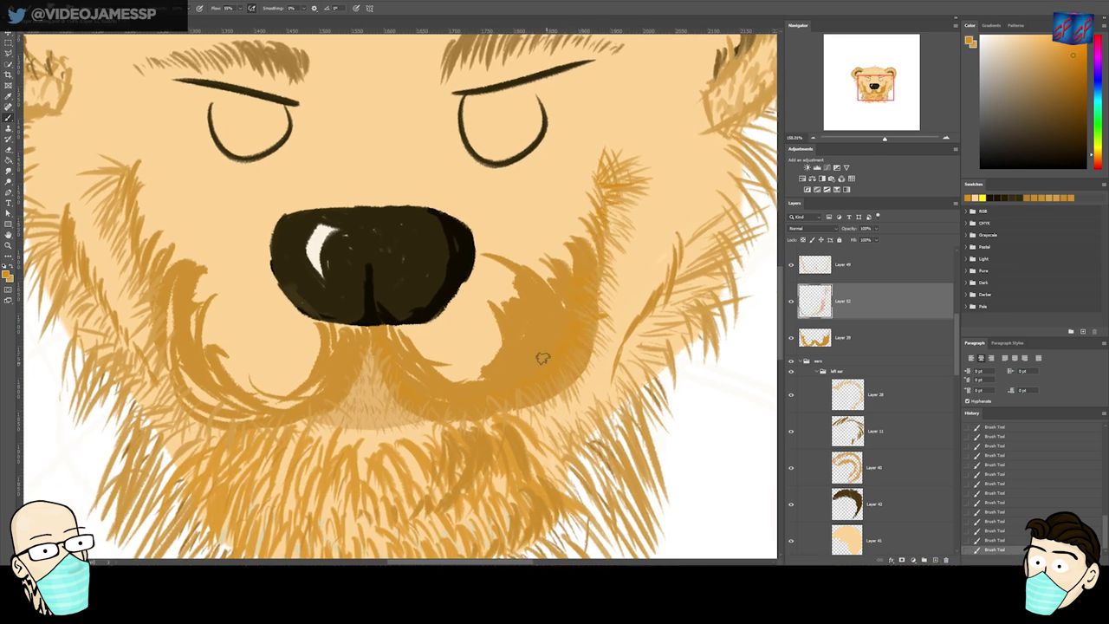
# - Raise the golden orange stroke layer one level and continue its fur strokes along the right moustache half's lower edge to beneath the nose
pyautogui.hotkey('ctrl', ']')
pyautogui.moveTo(568, 391); pyautogui.dragTo(573, 376)
pyautogui.moveTo(559, 395); pyautogui.dragTo(563, 377)
pyautogui.moveTo(549, 398); pyautogui.dragTo(552, 382)
pyautogui.moveTo(537, 398); pyautogui.dragTo(539, 383)
pyautogui.moveTo(525, 400)
pyautogui.mouseDown()
pyautogui.moveTo(520, 385)
pyautogui.moveTo(474, 392)
pyautogui.mouseUp()
pyautogui.moveTo(469, 405)
pyautogui.mouseDown()
pyautogui.moveTo(458, 375)
pyautogui.moveTo(428, 383)
pyautogui.mouseUp()
pyautogui.moveTo(418, 394); pyautogui.dragTo(387, 350)
pyautogui.moveTo(380, 364)
pyautogui.mouseDown()
pyautogui.moveTo(379, 329)
pyautogui.moveTo(410, 379)
pyautogui.moveTo(364, 340)
pyautogui.moveTo(362, 324)
pyautogui.moveTo(351, 362)
pyautogui.mouseUp()
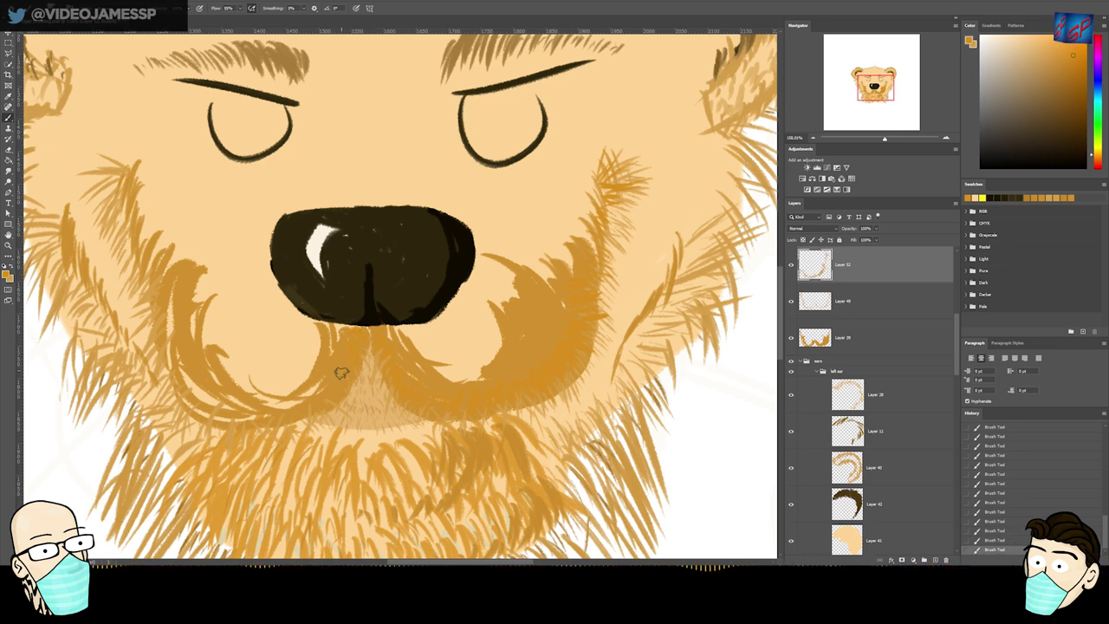
# - Paint golden orange fur strokes along the left moustache half and its tuft, redoing the last few strokes
pyautogui.moveTo(322, 396)
pyautogui.mouseDown()
pyautogui.moveTo(293, 429)
pyautogui.moveTo(202, 395)
pyautogui.moveTo(140, 312)
pyautogui.moveTo(160, 257)
pyautogui.moveTo(130, 250)
pyautogui.moveTo(113, 174)
pyautogui.moveTo(166, 292)
pyautogui.moveTo(158, 324)
pyautogui.moveTo(171, 422)
pyautogui.mouseUp()
pyautogui.hotkey('ctrl', 'z')
pyautogui.hotkey('ctrl', 'z')
pyautogui.hotkey('ctrl', 'z')
pyautogui.hotkey('ctrl', 'z')
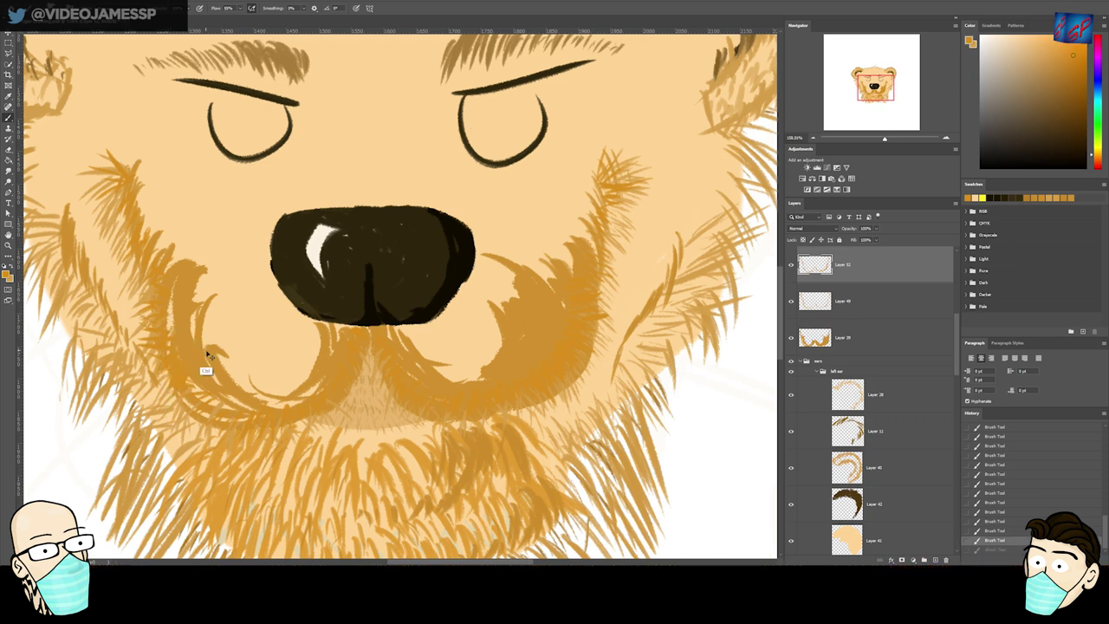
pyautogui.moveTo(189, 373)
pyautogui.mouseDown()
pyautogui.moveTo(151, 392)
pyautogui.moveTo(193, 385)
pyautogui.moveTo(213, 431)
pyautogui.mouseUp()
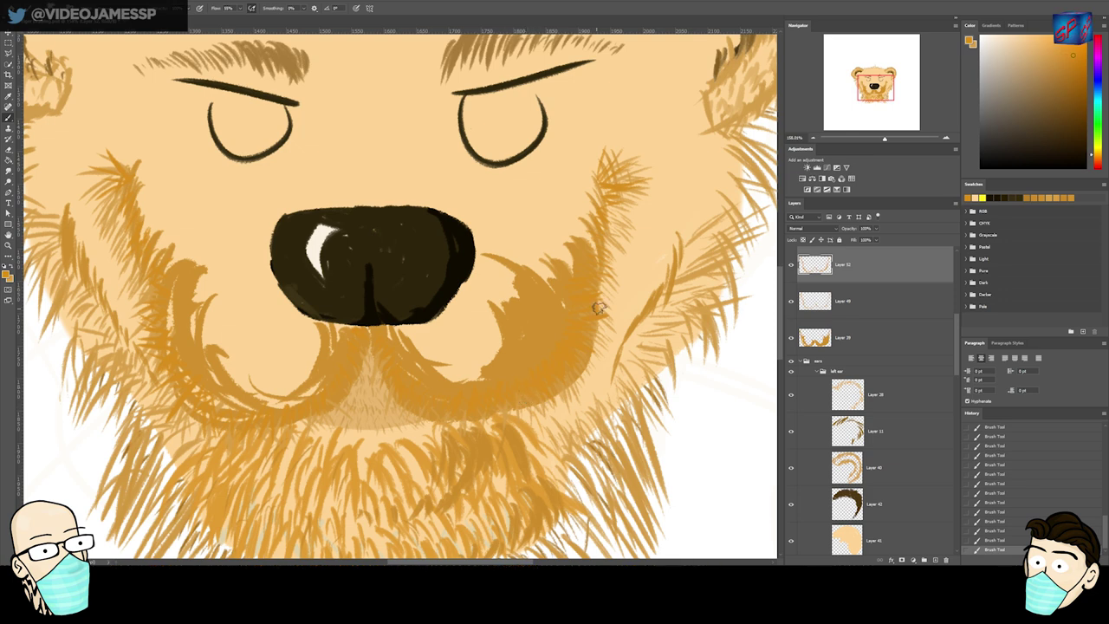
# - Add a new layer, choose a darker golden brown and paint short fur strokes from beneath the nose along both moustache halves
pyautogui.hotkey('ctrl', 'shift', 'alt', 'n')
pyautogui.click(1027, 192)
pyautogui.moveTo(457, 351); pyautogui.dragTo(461, 398)
pyautogui.hotkey('ctrl', 'z')
pyautogui.moveTo(377, 333); pyautogui.dragTo(381, 344)
pyautogui.moveTo(379, 335); pyautogui.dragTo(385, 346)
pyautogui.moveTo(384, 336); pyautogui.dragTo(391, 353)
pyautogui.moveTo(388, 348); pyautogui.dragTo(393, 362)
pyautogui.moveTo(390, 356); pyautogui.dragTo(395, 381)
pyautogui.moveTo(397, 372); pyautogui.dragTo(403, 385)
pyautogui.moveTo(374, 327)
pyautogui.mouseDown()
pyautogui.moveTo(419, 388)
pyautogui.moveTo(440, 390)
pyautogui.moveTo(455, 376)
pyautogui.moveTo(461, 410)
pyautogui.moveTo(480, 401)
pyautogui.moveTo(485, 382)
pyautogui.moveTo(527, 380)
pyautogui.moveTo(531, 357)
pyautogui.moveTo(567, 342)
pyautogui.moveTo(565, 324)
pyautogui.moveTo(592, 330)
pyautogui.moveTo(574, 309)
pyautogui.moveTo(589, 284)
pyautogui.moveTo(581, 293)
pyautogui.moveTo(561, 279)
pyautogui.moveTo(591, 254)
pyautogui.mouseUp()
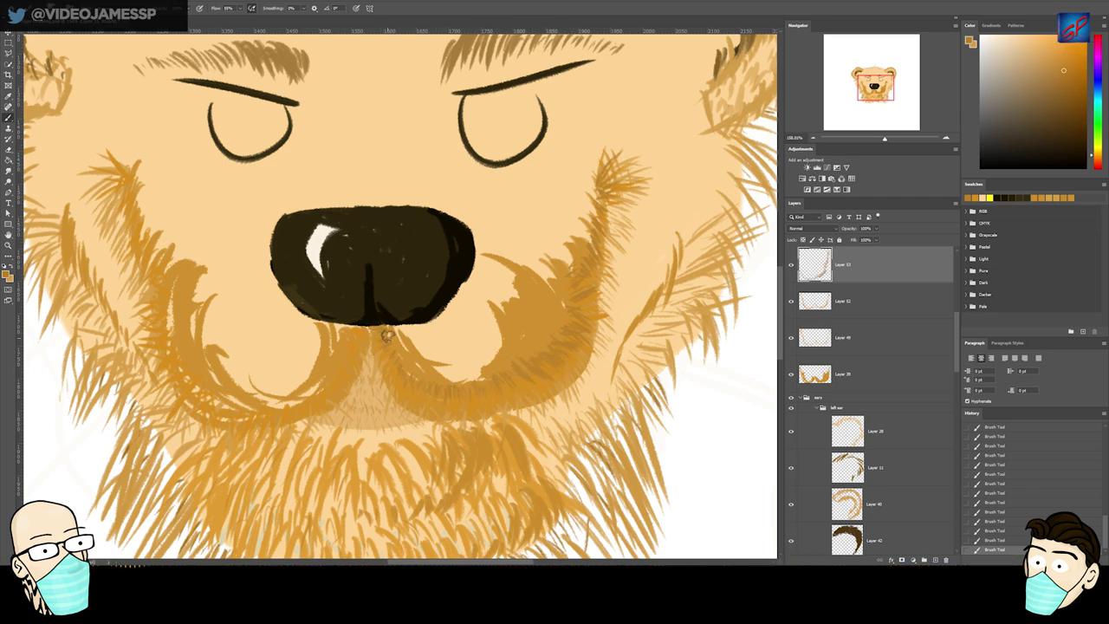
pyautogui.moveTo(361, 328)
pyautogui.mouseDown()
pyautogui.moveTo(334, 382)
pyautogui.moveTo(310, 404)
pyautogui.moveTo(272, 406)
pyautogui.moveTo(279, 412)
pyautogui.moveTo(207, 395)
pyautogui.moveTo(180, 371)
pyautogui.moveTo(167, 383)
pyautogui.moveTo(172, 326)
pyautogui.moveTo(159, 312)
pyautogui.mouseUp()
# - Erase marks inside the right moustache half's wide end and try darker golden brown strokes across it
pyautogui.press('e')
pyautogui.moveTo(532, 324); pyautogui.dragTo(559, 364)
pyautogui.press('b')
pyautogui.moveTo(579, 326)
pyautogui.mouseDown()
pyautogui.moveTo(594, 333)
pyautogui.moveTo(520, 354)
pyautogui.moveTo(586, 347)
pyautogui.moveTo(508, 364)
pyautogui.moveTo(564, 333)
pyautogui.moveTo(546, 346)
pyautogui.mouseUp()
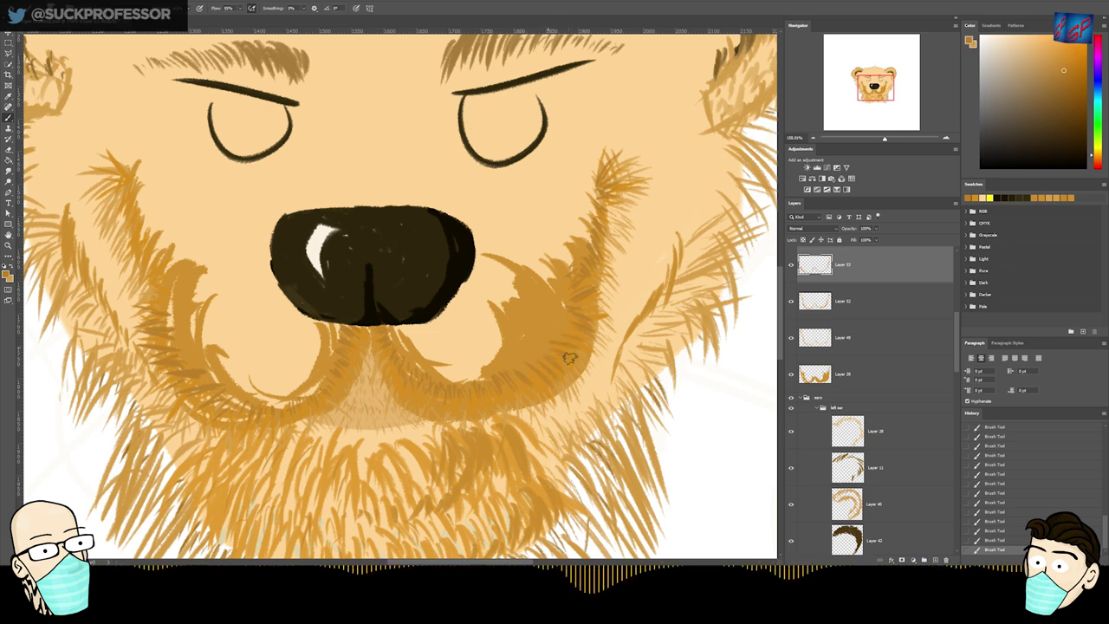
# - Undo the latest darker golden brown strokes on the right moustache half
pyautogui.hotkey('ctrl', 'z')
pyautogui.hotkey('ctrl', 'z')
pyautogui.hotkey('ctrl', 'z')
pyautogui.hotkey('ctrl', 'z')
pyautogui.hotkey('ctrl', 'z')
pyautogui.hotkey('ctrl', 'z')
pyautogui.hotkey('ctrl', 'z')
pyautogui.hotkey('ctrl', 'z')
pyautogui.hotkey('ctrl', 'z')
pyautogui.hotkey('ctrl', 'z')
pyautogui.hotkey('ctrl', 'z')
pyautogui.hotkey('ctrl', 'z')
pyautogui.hotkey('ctrl', 'z')
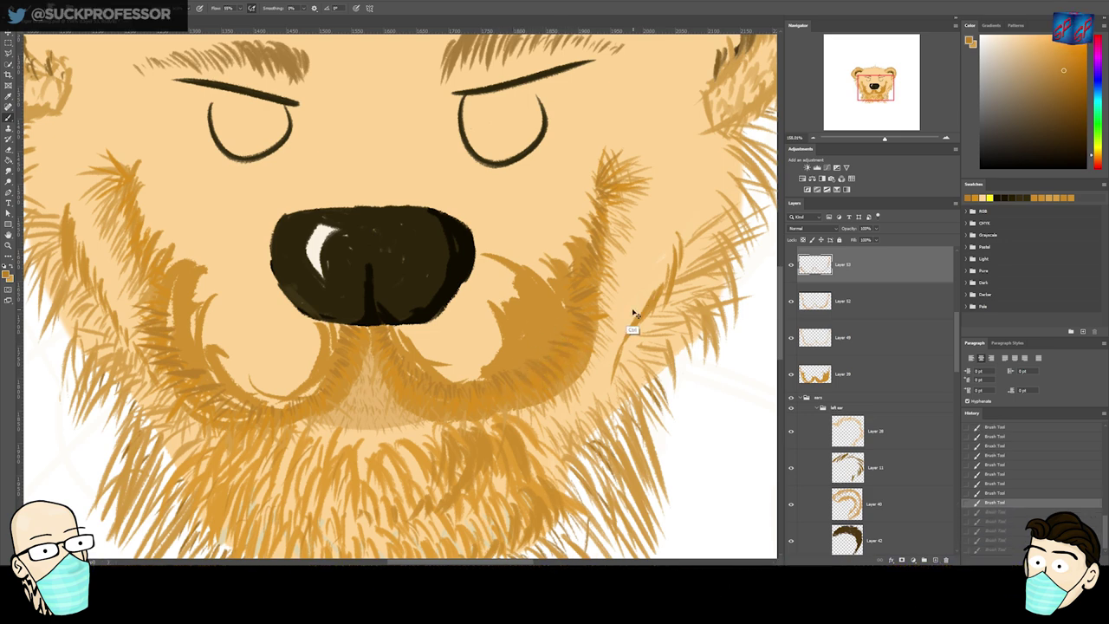
# - Redo all the undone darker golden brown fur strokes on the right moustache half
pyautogui.press('r')
pyautogui.moveTo(630, 316)
pyautogui.mouseDown()
pyautogui.moveTo(554, 449)
pyautogui.moveTo(227, 351)
pyautogui.moveTo(216, 335)
pyautogui.moveTo(258, 378)
pyautogui.mouseUp()
pyautogui.hotkey('ctrl', 'shift', 'z')
pyautogui.hotkey('ctrl', 'shift', 'z')
pyautogui.hotkey('ctrl', 'shift', 'z')
pyautogui.hotkey('ctrl', 'shift', 'z')
pyautogui.hotkey('ctrl', 'shift', 'z')
pyautogui.hotkey('ctrl', 'shift', 'z')
pyautogui.hotkey('ctrl', 'shift', 'z')
pyautogui.hotkey('ctrl', 'shift', 'z')
pyautogui.hotkey('ctrl', 'shift', 'z')
pyautogui.hotkey('ctrl', 'shift', 'z')
pyautogui.hotkey('ctrl', 'shift', 'z')
pyautogui.hotkey('ctrl', 'shift', 'z')
pyautogui.hotkey('ctrl', 'shift', 'z')
# - Paint more darker golden brown fur strokes along the right moustache half's outer edge and wide end, erasing marks between them
pyautogui.press('e')
pyautogui.press('b')
pyautogui.moveTo(198, 331); pyautogui.dragTo(229, 345)
pyautogui.moveTo(208, 332); pyautogui.dragTo(230, 340)
pyautogui.moveTo(206, 326); pyautogui.dragTo(231, 328)
pyautogui.moveTo(205, 310); pyautogui.dragTo(235, 317)
pyautogui.press('e')
pyautogui.moveTo(247, 271)
pyautogui.mouseDown()
pyautogui.moveTo(216, 314)
pyautogui.moveTo(239, 349)
pyautogui.moveTo(197, 340)
pyautogui.moveTo(216, 291)
pyautogui.mouseUp()
pyautogui.press('b')
pyautogui.moveTo(260, 282); pyautogui.dragTo(247, 267)
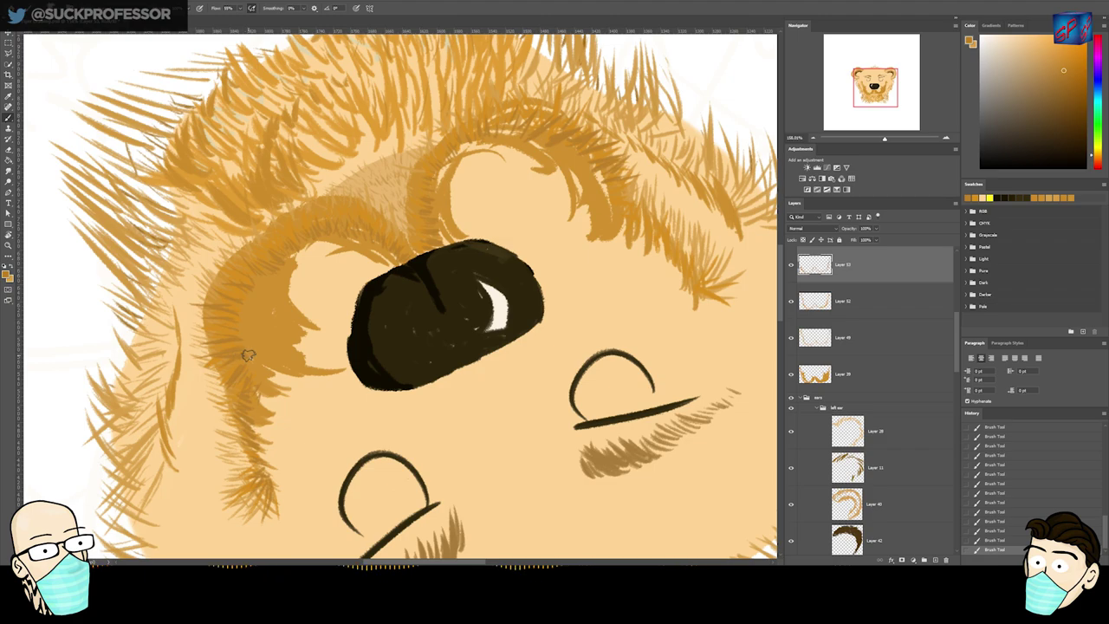
# - Hide and show the moustache's solid base layer to compare the fur strokes with and without it
pyautogui.moveTo(235, 310)
pyautogui.mouseDown()
pyautogui.moveTo(211, 318)
pyautogui.moveTo(245, 293)
pyautogui.moveTo(445, 362)
pyautogui.moveTo(465, 344)
pyautogui.mouseUp()
pyautogui.press('r')
pyautogui.moveTo(214, 247)
pyautogui.mouseDown()
pyautogui.moveTo(316, 245)
pyautogui.moveTo(257, 246)
pyautogui.moveTo(236, 214)
pyautogui.moveTo(230, 156)
pyautogui.moveTo(215, 146)
pyautogui.moveTo(249, 213)
pyautogui.mouseUp()
pyautogui.moveTo(271, 212); pyautogui.dragTo(254, 226)
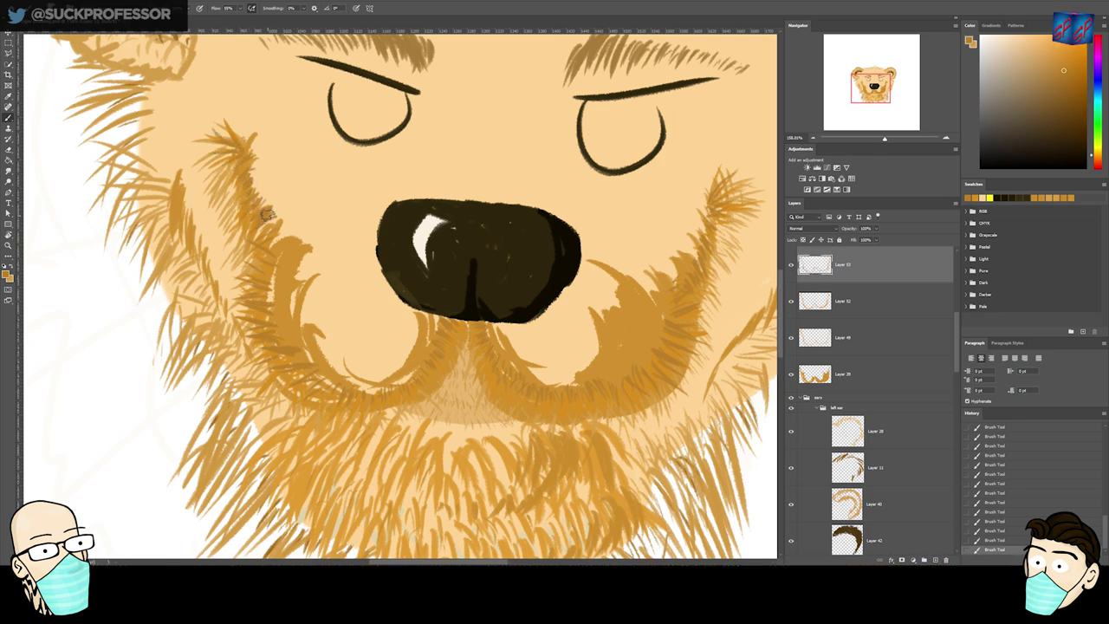
pyautogui.press('Escape')
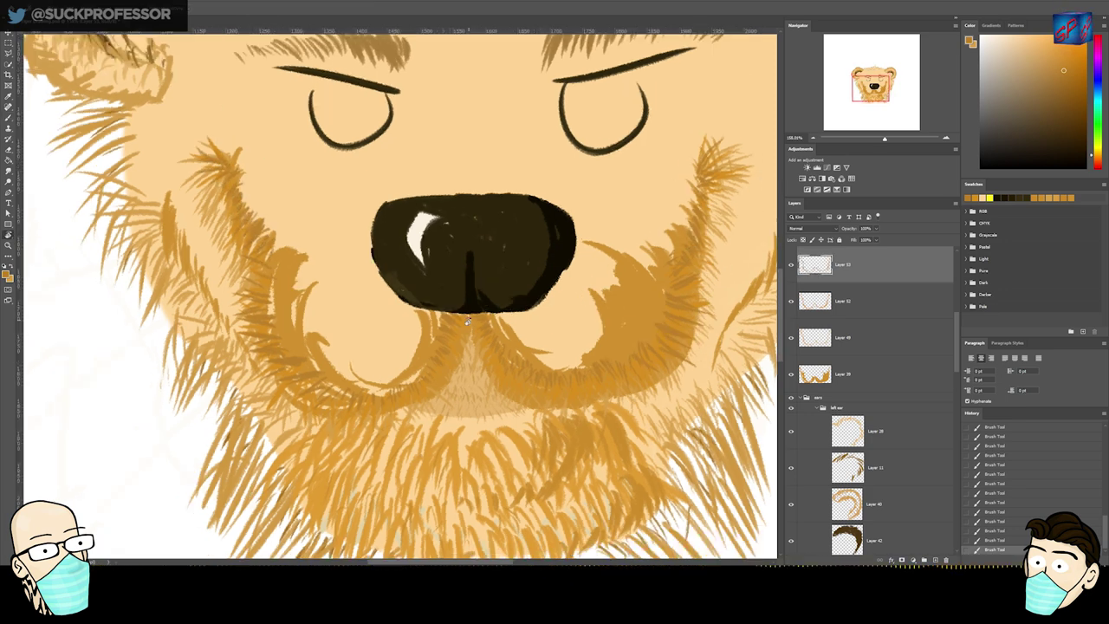
pyautogui.moveTo(279, 271); pyautogui.dragTo(151, 288)
pyautogui.click(842, 375)
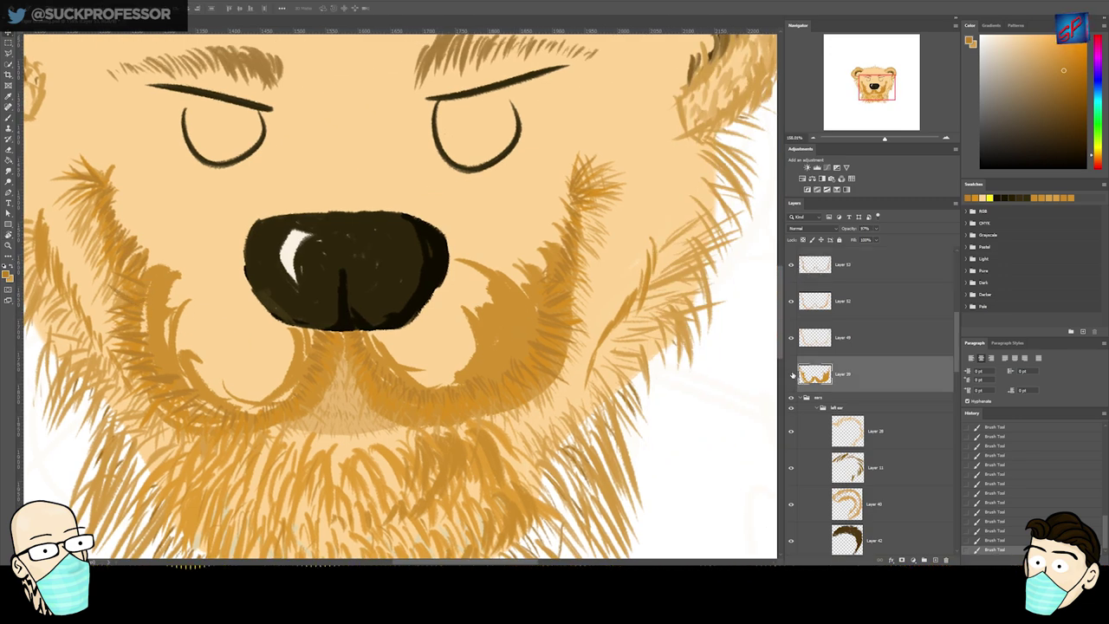
pyautogui.click(791, 374)
pyautogui.press('z')
pyautogui.moveTo(467, 341); pyautogui.dragTo(743, 338)
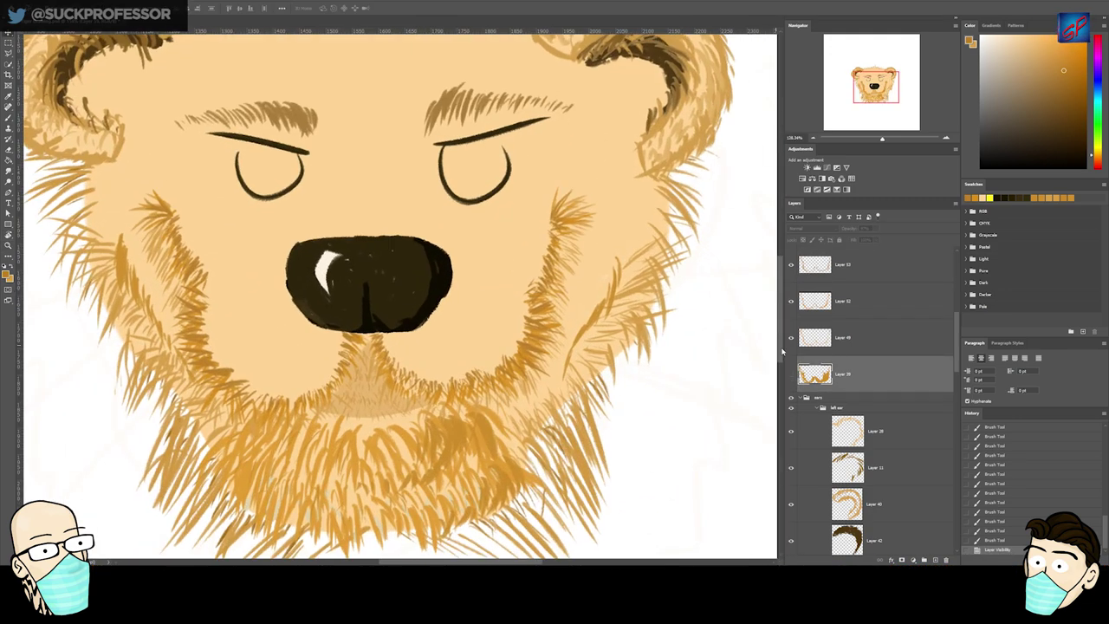
pyautogui.click(791, 375)
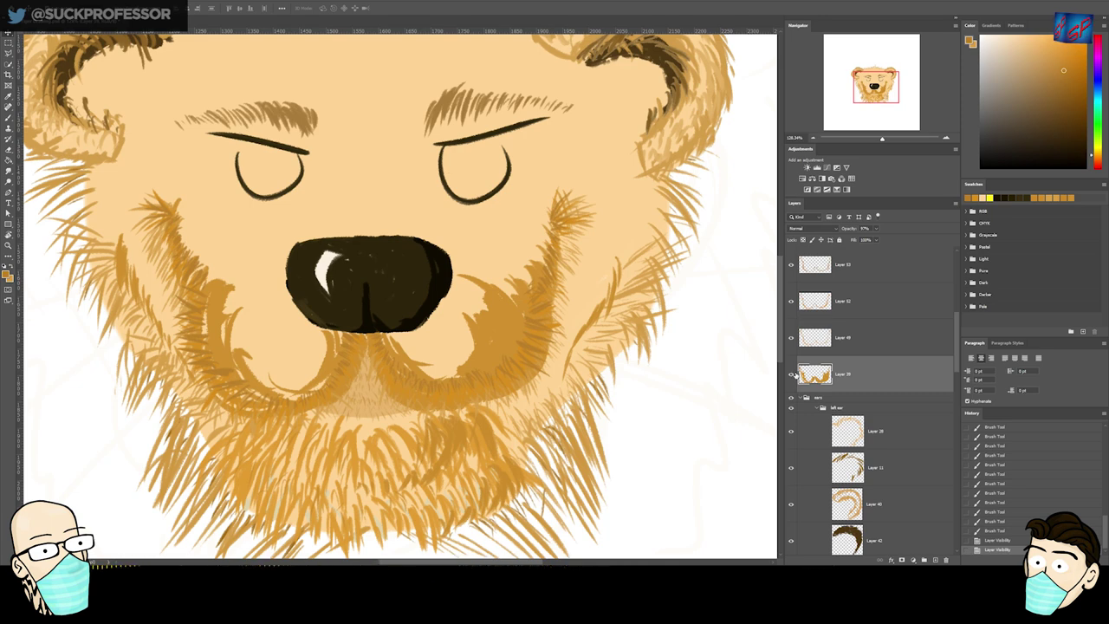
pyautogui.click(791, 375)
pyautogui.click(791, 374)
# - Put the eye line art layer into a new group named "eyes"
pyautogui.moveTo(419, 334); pyautogui.dragTo(498, 291)
pyautogui.press('v')
pyautogui.click(238, 176)
pyautogui.moveTo(240, 178); pyautogui.dragTo(228, 199)
pyautogui.moveTo(957, 435); pyautogui.dragTo(958, 467)
pyautogui.hotkey('ctrl', 'g')
pyautogui.doubleClick(823, 354)
pyautogui.write('eyes')
# - Cut the right-hand eye out of the line art and paste it in place on its own layer
pyautogui.click(882, 378)
pyautogui.press('m')
pyautogui.moveTo(396, 69); pyautogui.dragTo(672, 279)
pyautogui.hotkey('ctrl', 'x')
pyautogui.hotkey('ctrl', 'shift', 'v')
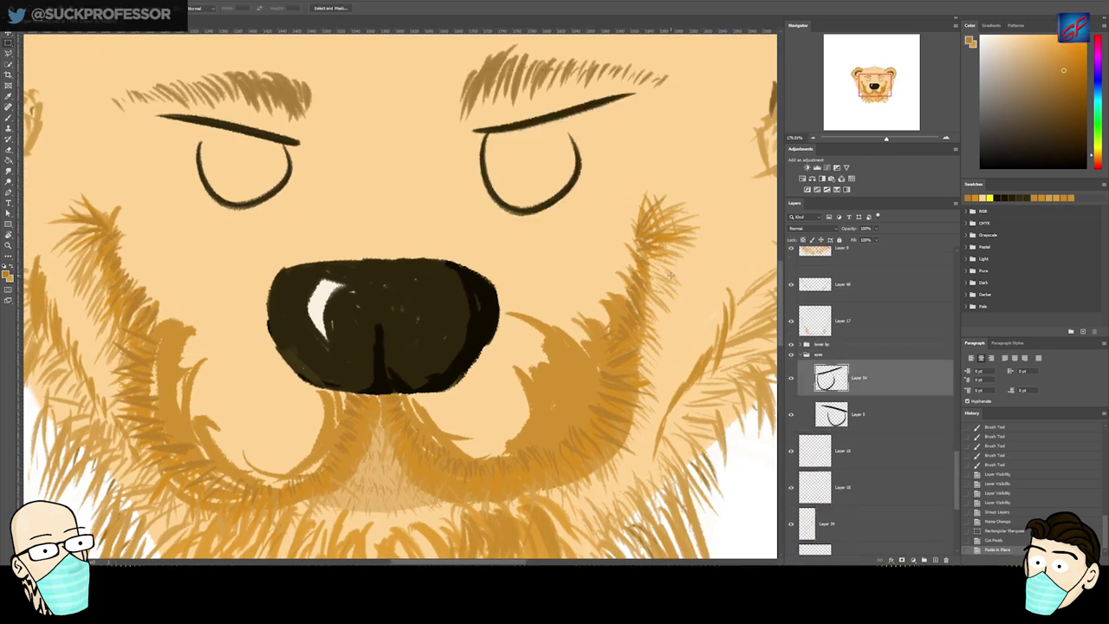
# - Put each eye's line art layer in its own group, naming the pasted eye's "left eye" and the other "right eye"
pyautogui.click(883, 413)
pyautogui.hotkey('ctrl', 'g')
pyautogui.click(883, 388)
pyautogui.hotkey('ctrl', 'g')
pyautogui.doubleClick(838, 364)
pyautogui.write('left eye')
pyautogui.press('Tab')
pyautogui.press('Tab')
pyautogui.press('Tab')
pyautogui.hotkey('shift', 'Tab')
pyautogui.write('right eye')
pyautogui.press('Return')
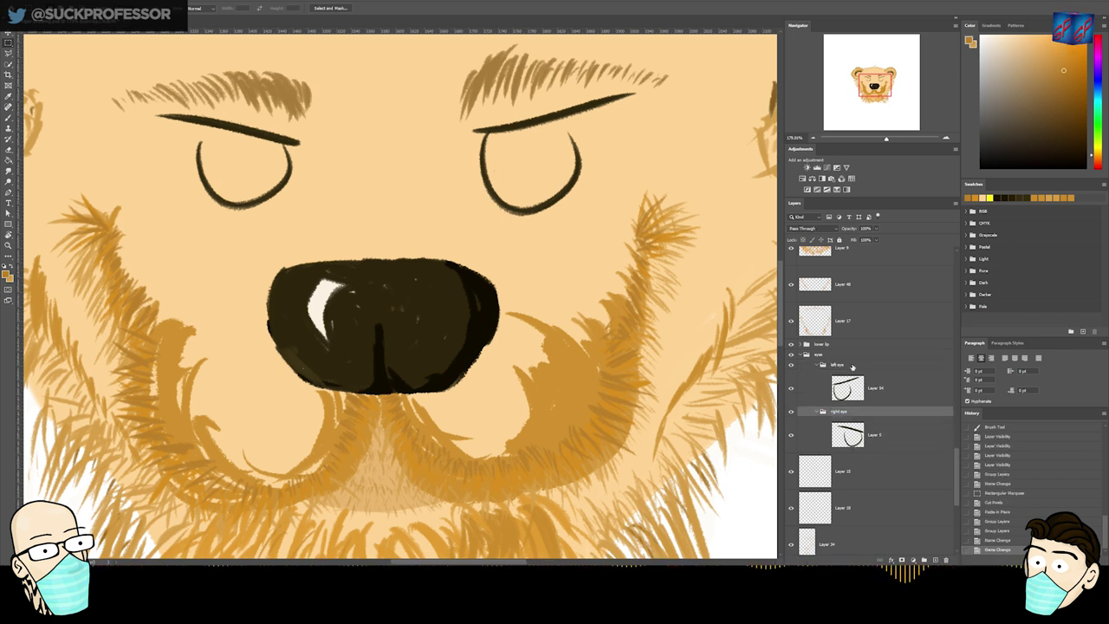
# - Add a new layer beneath the line art in the left eye group and copy it into the right eye group
pyautogui.click(790, 365)
pyautogui.click(790, 364)
pyautogui.moveTo(693, 291); pyautogui.dragTo(701, 353)
pyautogui.click(894, 394)
pyautogui.hotkey('ctrl', 'shift', 'n')
pyautogui.press('Return')
pyautogui.moveTo(894, 396); pyautogui.dragTo(902, 487)
pyautogui.click(901, 426)
# - Sample the dark eye outline colour and draw a curved outer contour around the left-hand eye on the copied layer
pyautogui.press('b')
pyautogui.moveTo(524, 322); pyautogui.dragTo(622, 263)
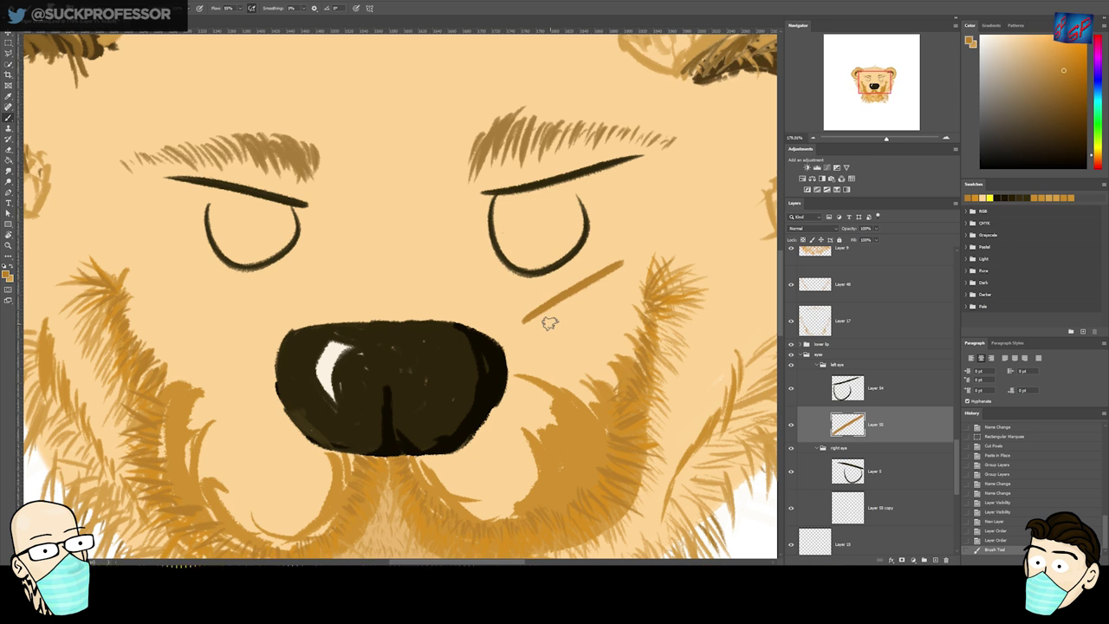
pyautogui.hotkey('ctrl', 'z')
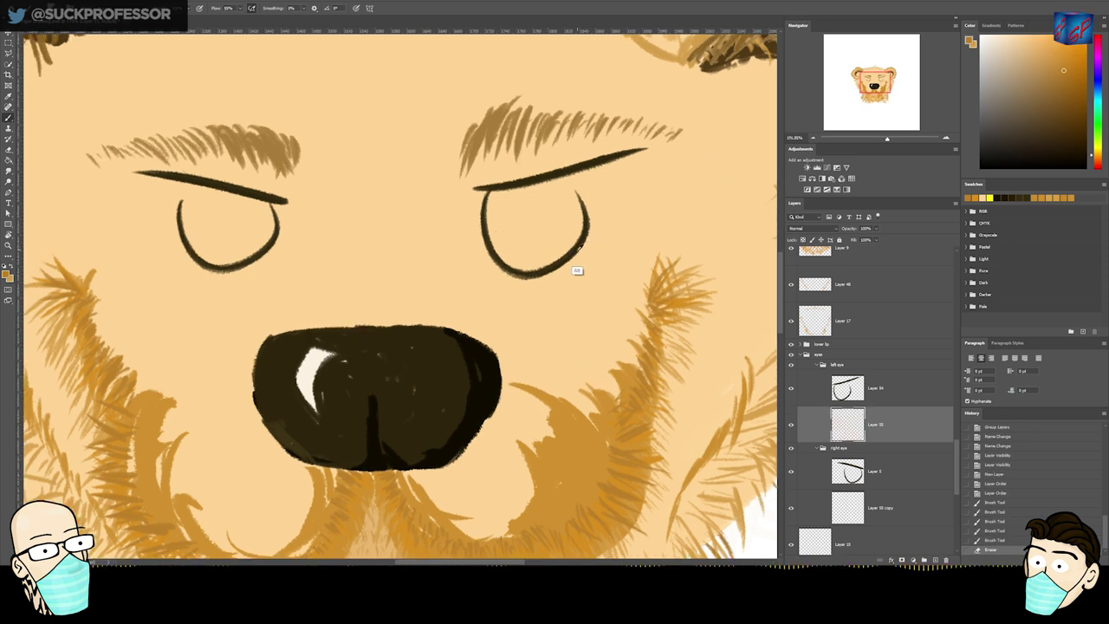
pyautogui.keyDown('alt'); pyautogui.click(577, 256); pyautogui.keyUp('alt')
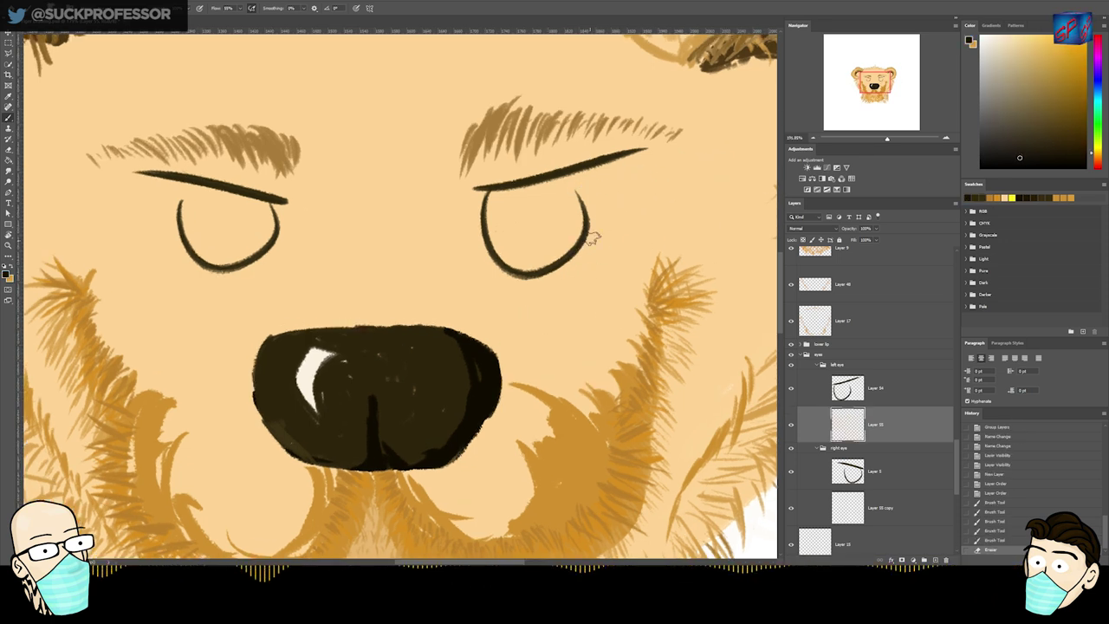
pyautogui.moveTo(116, 188); pyautogui.dragTo(228, 286)
pyautogui.hotkey('ctrl', 'z')
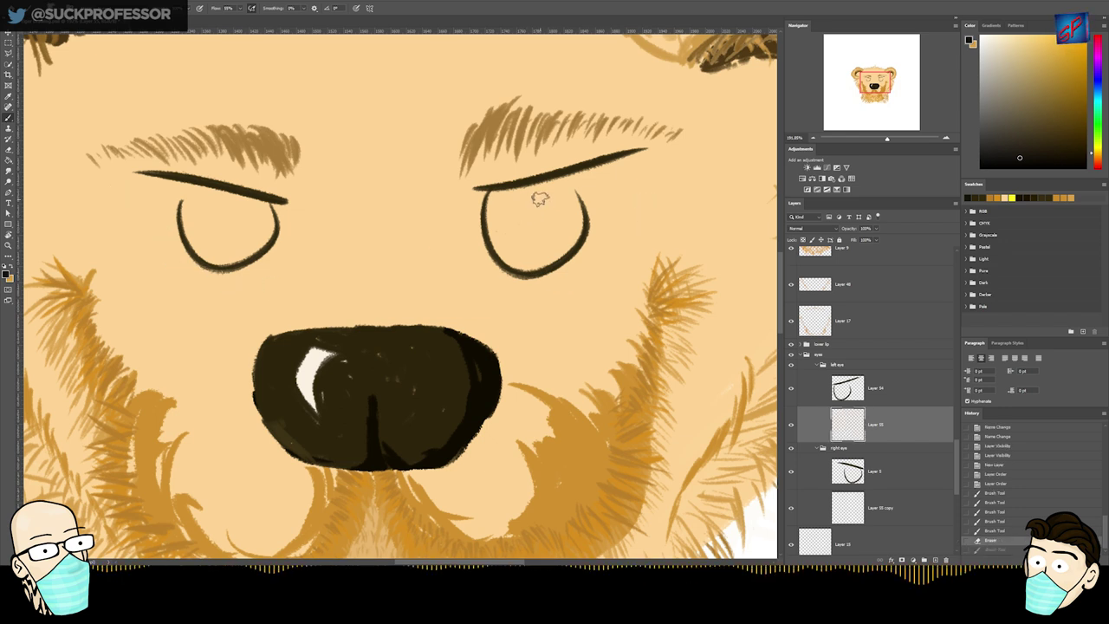
pyautogui.click(889, 510)
pyautogui.moveTo(124, 183); pyautogui.dragTo(227, 277)
# - Draw a curved contour and short dark hatching strokes around the right-hand eye's outer corner on the left eye group's new layer
pyautogui.click(871, 424)
pyautogui.moveTo(521, 280); pyautogui.dragTo(605, 192)
pyautogui.moveTo(604, 199); pyautogui.dragTo(648, 154)
pyautogui.moveTo(626, 158); pyautogui.dragTo(604, 191)
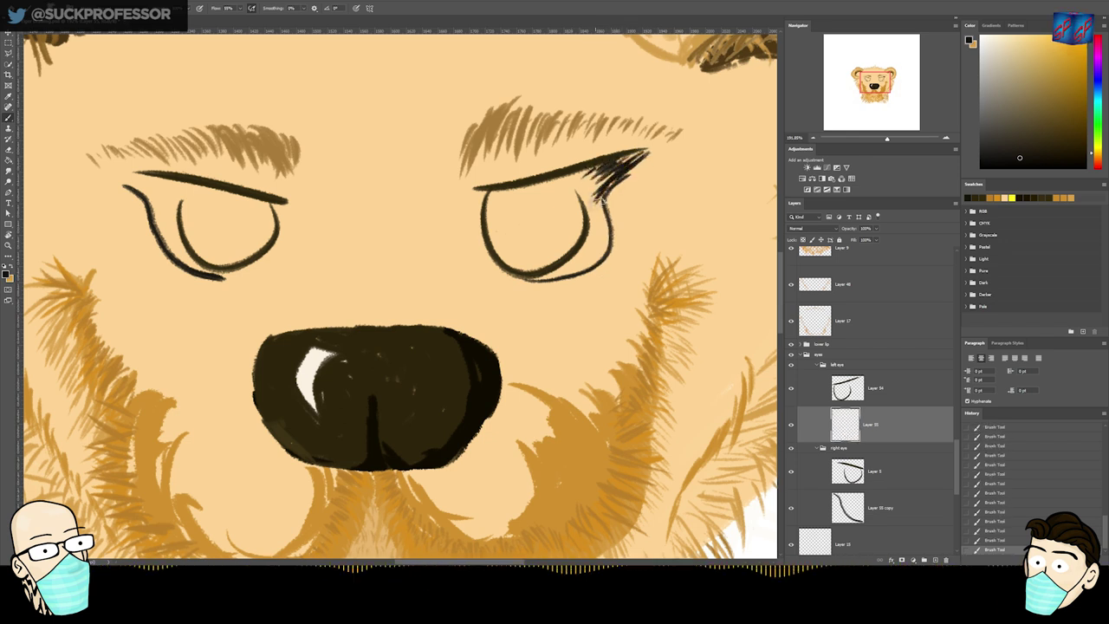
pyautogui.moveTo(593, 253)
pyautogui.mouseDown()
pyautogui.moveTo(570, 276)
pyautogui.moveTo(540, 277)
pyautogui.moveTo(610, 230)
pyautogui.mouseUp()
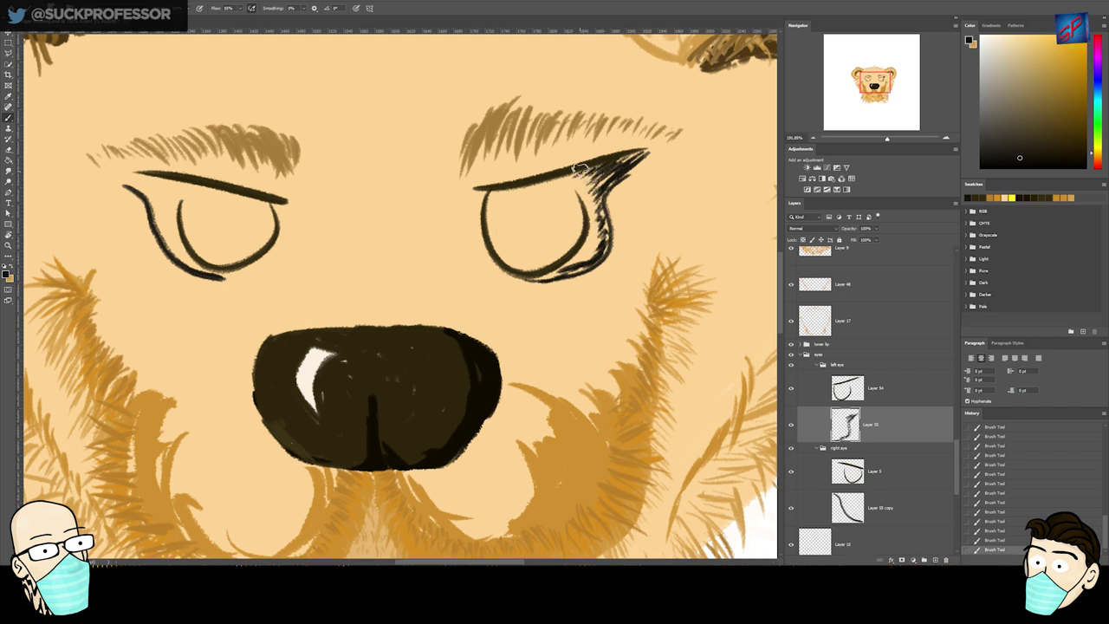
# - Erase the left-hand eye's outer contour and try redrawing it as a thinner curve
pyautogui.press('e')
pyautogui.click(880, 508)
pyautogui.moveTo(130, 187)
pyautogui.mouseDown()
pyautogui.moveTo(220, 274)
pyautogui.moveTo(213, 286)
pyautogui.mouseUp()
pyautogui.press('b')
pyautogui.hotkey('ctrl', 'z')
pyautogui.press('b')
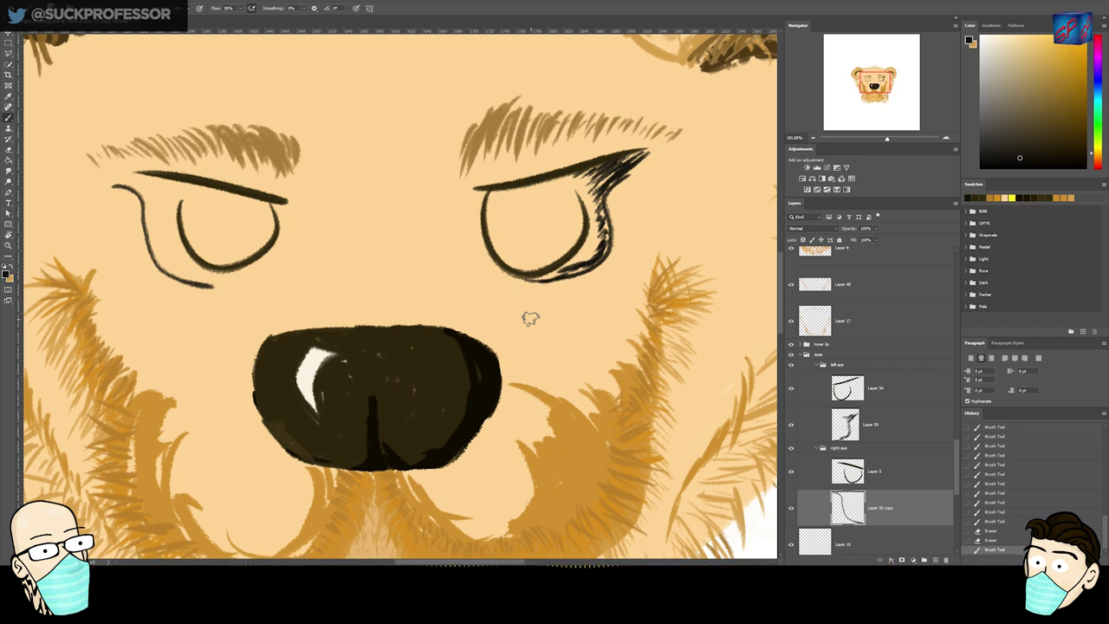
pyautogui.hotkey('ctrl', 'z')
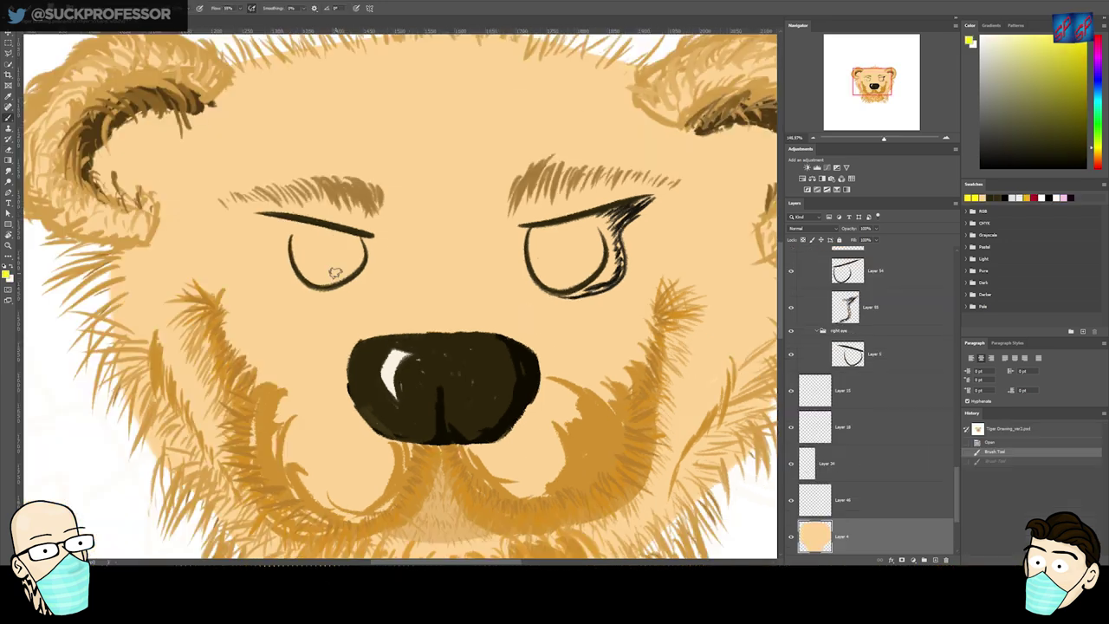
# - Try a curved outer contour around the left-hand eye in the sampled dark brown outline colour
pyautogui.rightClick(335, 273)
pyautogui.press('Escape')
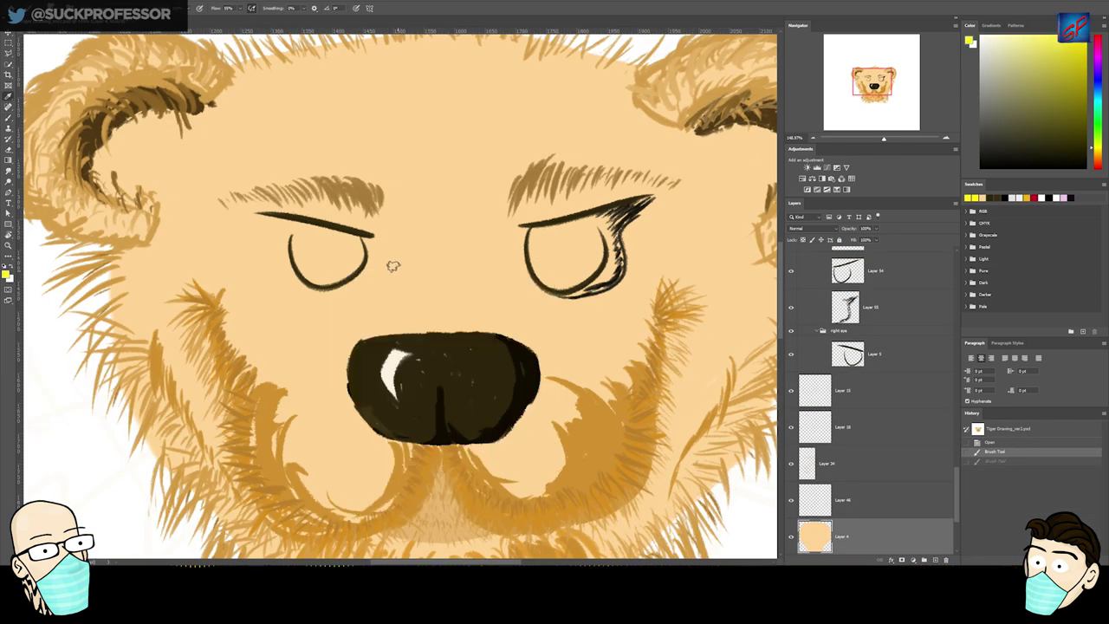
pyautogui.keyDown('alt'); pyautogui.click(299, 220); pyautogui.keyUp('alt')
pyautogui.moveTo(249, 224)
pyautogui.mouseDown()
pyautogui.moveTo(291, 295)
pyautogui.moveTo(324, 296)
pyautogui.mouseUp()
pyautogui.hotkey('ctrl', 'z')
pyautogui.hotkey('ctrl', 'z')
pyautogui.moveTo(248, 214); pyautogui.dragTo(318, 297)
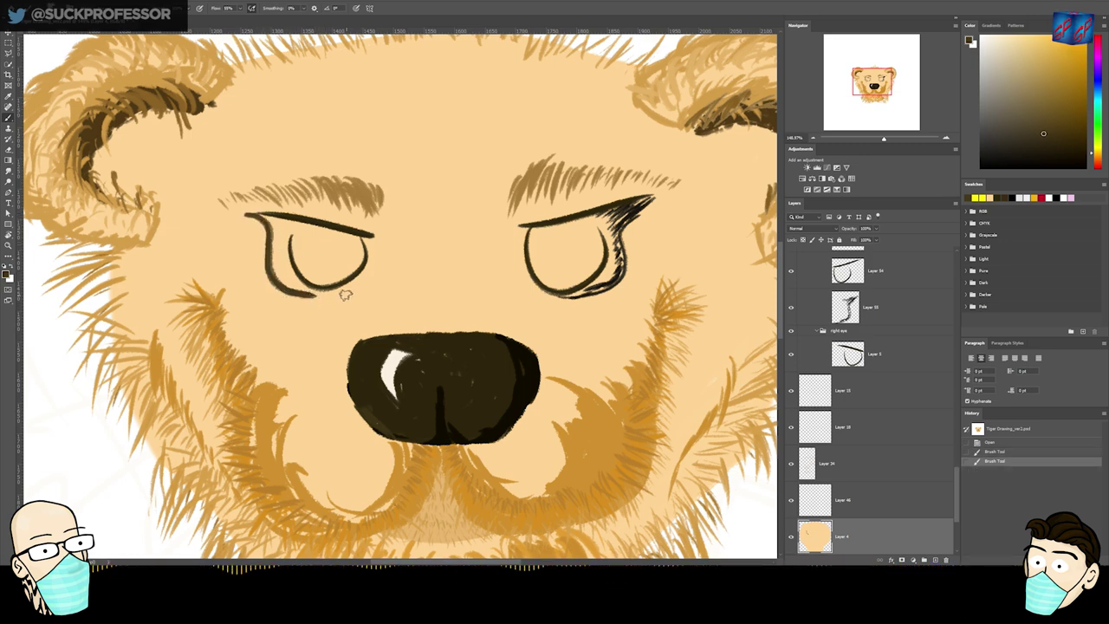
pyautogui.hotkey('ctrl', 'z')
# - Sample the near-black hatching colour from the right-hand eye and try an outer contour around the left-hand eye
pyautogui.click(1036, 160)
pyautogui.moveTo(613, 275); pyautogui.dragTo(689, 259)
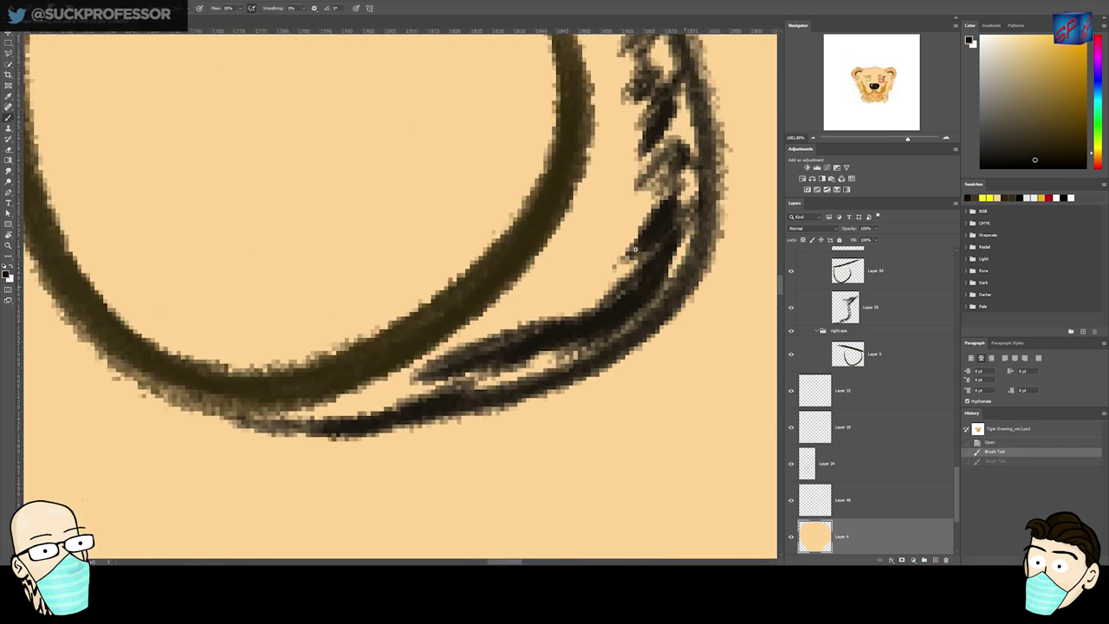
pyautogui.keyDown('alt'); pyautogui.click(607, 354); pyautogui.keyUp('alt')
pyautogui.moveTo(620, 322); pyautogui.dragTo(568, 324)
pyautogui.moveTo(269, 274); pyautogui.dragTo(702, 271)
pyautogui.moveTo(393, 233); pyautogui.dragTo(379, 232)
pyautogui.moveTo(349, 213)
pyautogui.mouseDown()
pyautogui.moveTo(237, 240)
pyautogui.moveTo(299, 344)
pyautogui.moveTo(345, 350)
pyautogui.mouseUp()
pyautogui.press('v')
pyautogui.press('Up')
pyautogui.press('Up')
pyautogui.press('Up')
pyautogui.press('Up')
pyautogui.press('Up')
pyautogui.press('Up')
pyautogui.moveTo(636, 236)
pyautogui.mouseDown()
pyautogui.moveTo(491, 253)
pyautogui.moveTo(506, 251)
pyautogui.mouseUp()
# - Try short near-black hatching strokes from the left-hand eye's outer corner down along its contour
pyautogui.press('b')
pyautogui.moveTo(130, 241); pyautogui.dragTo(149, 255)
pyautogui.moveTo(134, 240); pyautogui.dragTo(160, 255)
pyautogui.moveTo(135, 241); pyautogui.dragTo(174, 252)
pyautogui.moveTo(131, 243); pyautogui.dragTo(156, 261)
pyautogui.moveTo(133, 250); pyautogui.dragTo(163, 260)
pyautogui.moveTo(134, 254)
pyautogui.mouseDown()
pyautogui.moveTo(161, 249)
pyautogui.moveTo(150, 276)
pyautogui.mouseUp()
pyautogui.moveTo(137, 263)
pyautogui.mouseDown()
pyautogui.moveTo(159, 280)
pyautogui.moveTo(139, 299)
pyautogui.mouseUp()
pyautogui.moveTo(160, 290)
pyautogui.mouseDown()
pyautogui.moveTo(135, 308)
pyautogui.moveTo(137, 322)
pyautogui.mouseUp()
pyautogui.moveTo(166, 308)
pyautogui.mouseDown()
pyautogui.moveTo(140, 337)
pyautogui.moveTo(208, 240)
pyautogui.mouseUp()
# - Undo the latest hatching strokes and paint over the remaining contour marks with the sampled peach head colour
pyautogui.press('e')
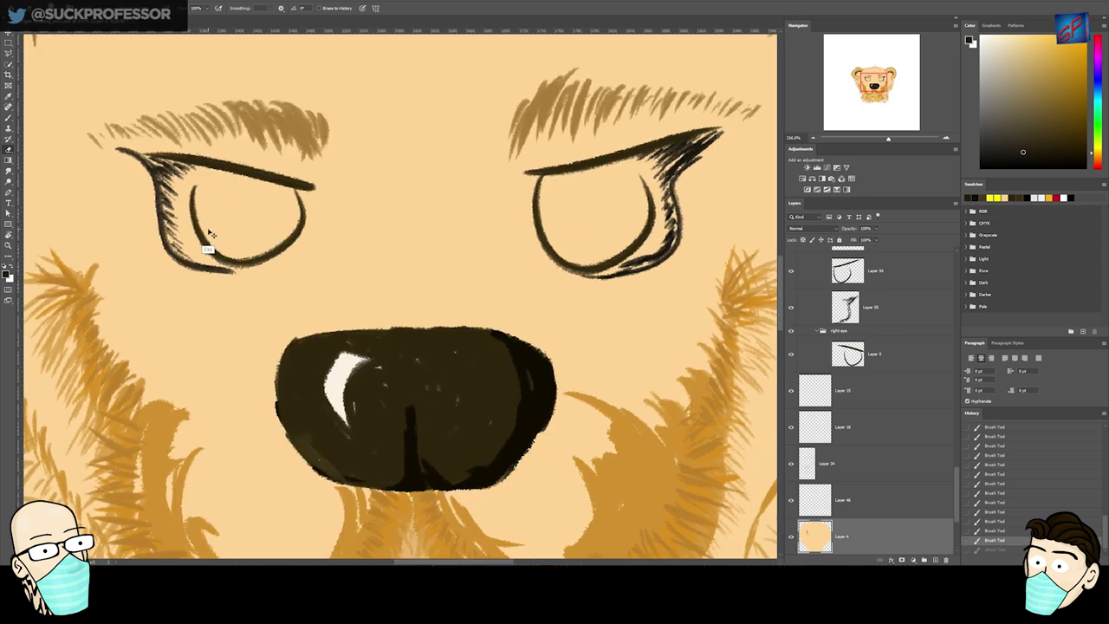
pyautogui.hotkey('ctrl', 'z')
pyautogui.hotkey('ctrl', 'z')
pyautogui.hotkey('ctrl', 'z')
pyautogui.hotkey('ctrl', 'z')
pyautogui.hotkey('ctrl', 'z')
pyautogui.press('b')
pyautogui.keyDown('alt'); pyautogui.click(179, 178); pyautogui.keyUp('alt')
pyautogui.moveTo(138, 174)
pyautogui.mouseDown()
pyautogui.moveTo(181, 176)
pyautogui.moveTo(185, 204)
pyautogui.moveTo(230, 271)
pyautogui.mouseUp()
# - Add a new layer beneath the left-hand eye's line art in the right eye group and activate the Brush tool
pyautogui.press('v')
pyautogui.click(301, 230)
pyautogui.hotkey('ctrl', 'shift', 'n')
pyautogui.press('Return')
pyautogui.moveTo(886, 361); pyautogui.dragTo(888, 396)
pyautogui.press('b')
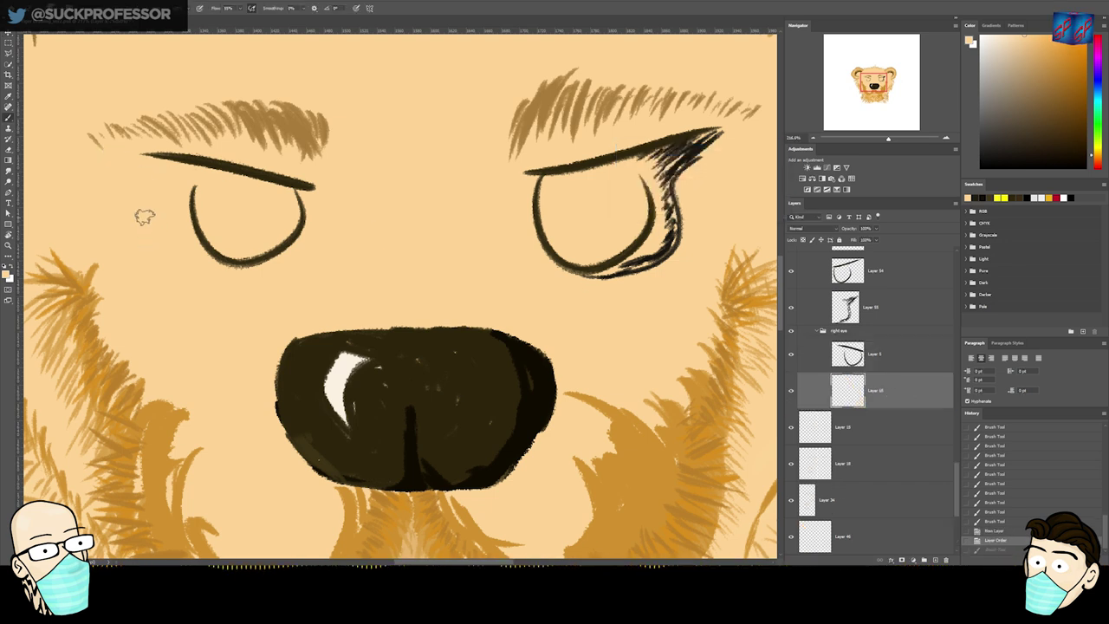
# - Choose the near-black swatch and try an outer contour stroke around the left-hand eye
pyautogui.click(982, 199)
pyautogui.moveTo(113, 159)
pyautogui.mouseDown()
pyautogui.moveTo(240, 278)
pyautogui.moveTo(152, 225)
pyautogui.moveTo(240, 278)
pyautogui.mouseUp()
pyautogui.hotkey('ctrl', 'z')
pyautogui.press('v')
pyautogui.press('Up')
pyautogui.press('Up')
pyautogui.press('Up')
pyautogui.press('Up')
pyautogui.press('Up')
pyautogui.press('Up')
pyautogui.press('Up')
pyautogui.press('Right')
pyautogui.press('Right')
pyautogui.press('Right')
pyautogui.press('z')
pyautogui.hotkey('ctrl', 'z')
pyautogui.hotkey('ctrl', 'z')
# - Draw a near-black contour from the left-hand eye's outer corner down beneath the eye and nudge it slightly upward
pyautogui.press('b')
pyautogui.moveTo(111, 172)
pyautogui.mouseDown()
pyautogui.moveTo(150, 216)
pyautogui.moveTo(242, 277)
pyautogui.mouseUp()
pyautogui.hotkey('ctrl', 'z')
pyautogui.moveTo(114, 169); pyautogui.dragTo(246, 279)
pyautogui.press('v')
pyautogui.press('Up')
pyautogui.press('Up')
pyautogui.press('Up')
pyautogui.press('Up')
pyautogui.press('Up')
pyautogui.press('Up')
pyautogui.press('Up')
pyautogui.press('Up')
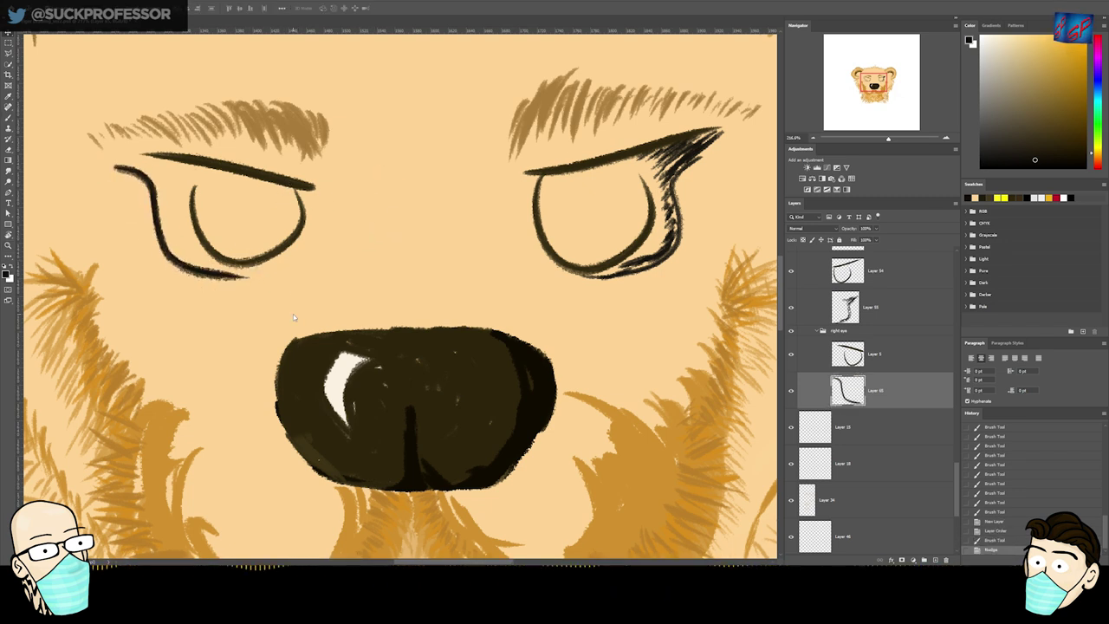
# - Hatch short near-black strokes from the left-hand eye's outer corner down along the contour's inner side and erase stray marks
pyautogui.press('b')
pyautogui.moveTo(143, 160); pyautogui.dragTo(161, 174)
pyautogui.moveTo(145, 163); pyautogui.dragTo(163, 181)
pyautogui.moveTo(151, 157); pyautogui.dragTo(182, 168)
pyautogui.moveTo(163, 159); pyautogui.dragTo(184, 171)
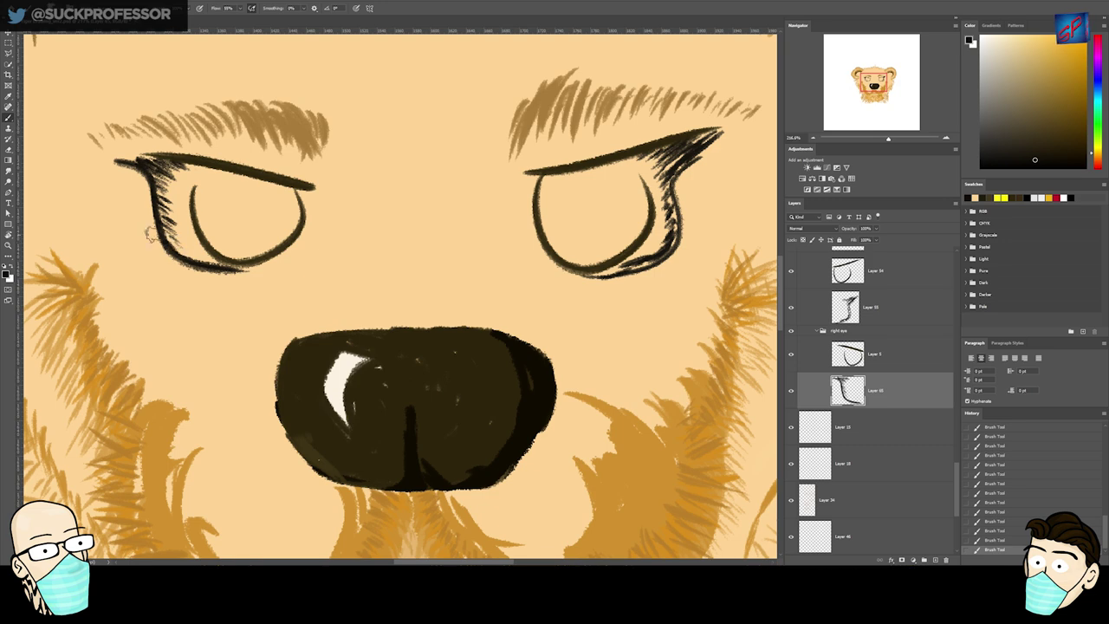
pyautogui.moveTo(264, 204); pyautogui.dragTo(282, 241)
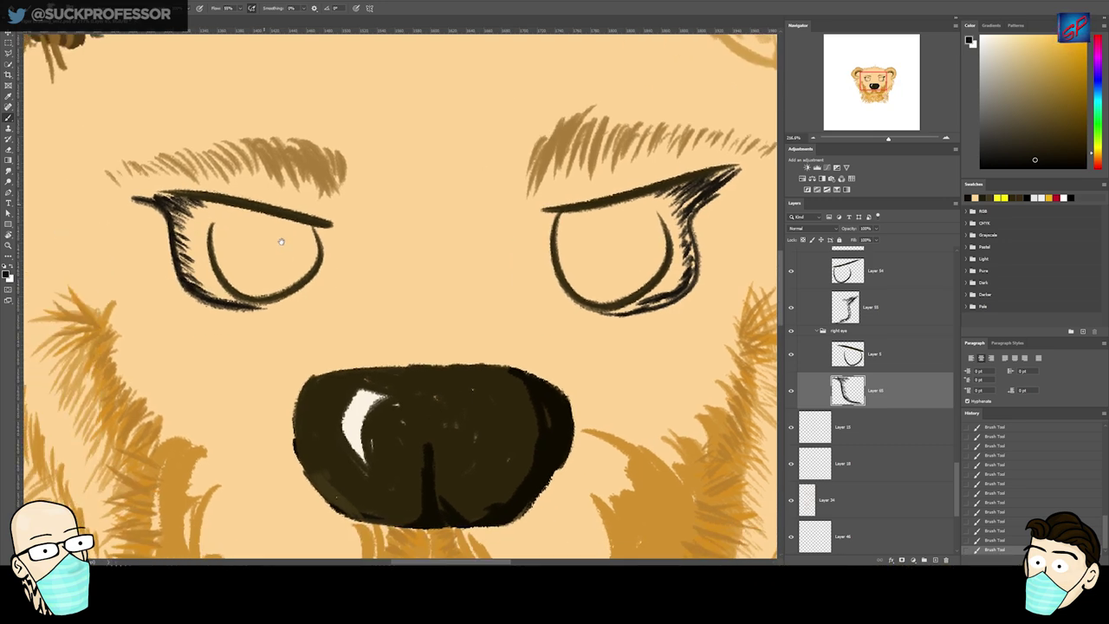
pyautogui.moveTo(167, 206)
pyautogui.mouseDown()
pyautogui.moveTo(200, 159)
pyautogui.moveTo(193, 182)
pyautogui.mouseUp()
pyautogui.press('e')
# - Add a layer beneath the left-hand eye's hatching and paint light lilac strokes inside the outer corner
pyautogui.press('v')
pyautogui.hotkey('ctrl', 'shift', 'n')
pyautogui.press('Return')
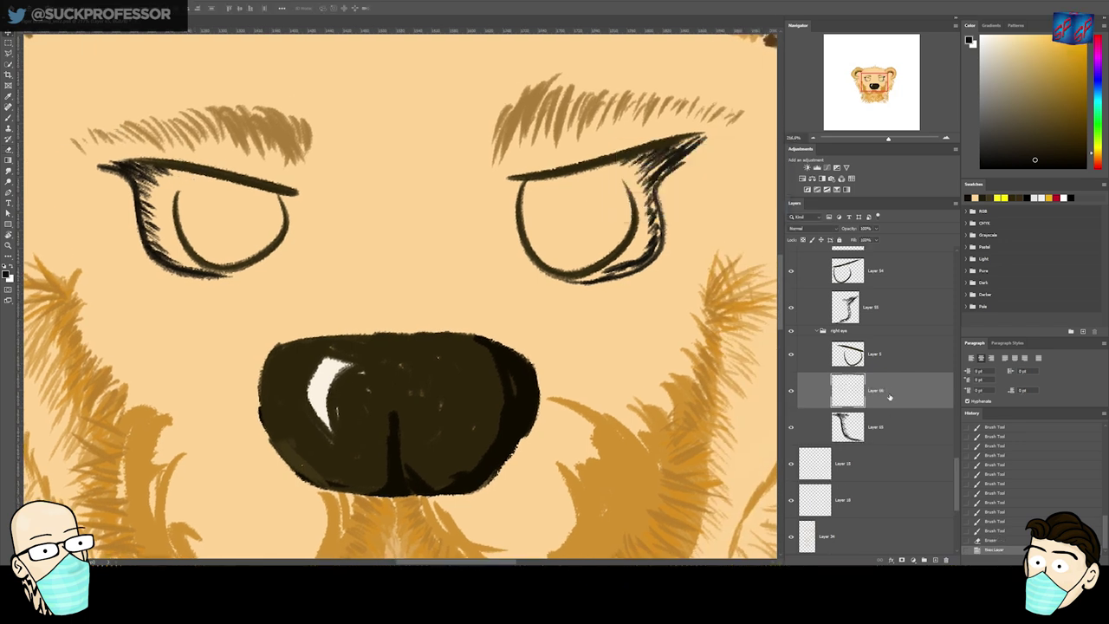
pyautogui.moveTo(886, 391); pyautogui.dragTo(901, 437)
pyautogui.click(1099, 59)
pyautogui.click(1002, 42)
pyautogui.press('b')
pyautogui.moveTo(156, 184)
pyautogui.mouseDown()
pyautogui.moveTo(170, 174)
pyautogui.moveTo(144, 187)
pyautogui.moveTo(159, 224)
pyautogui.mouseUp()
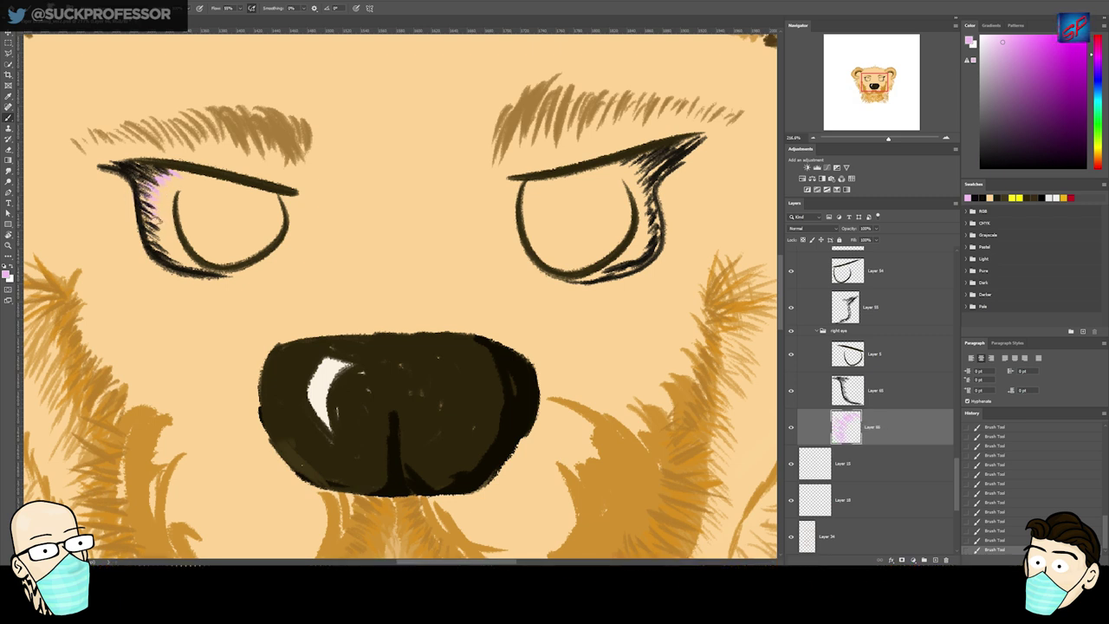
# - Select the right-hand eye's hatching layer, erase part of its lower outer contour and rework it with near-black hatching
pyautogui.keyDown('ctrl'); pyautogui.click(649, 258); pyautogui.keyUp('ctrl')
pyautogui.press('e')
pyautogui.moveTo(648, 246); pyautogui.dragTo(656, 254)
pyautogui.press('b')
pyautogui.press('x')
pyautogui.click(982, 198)
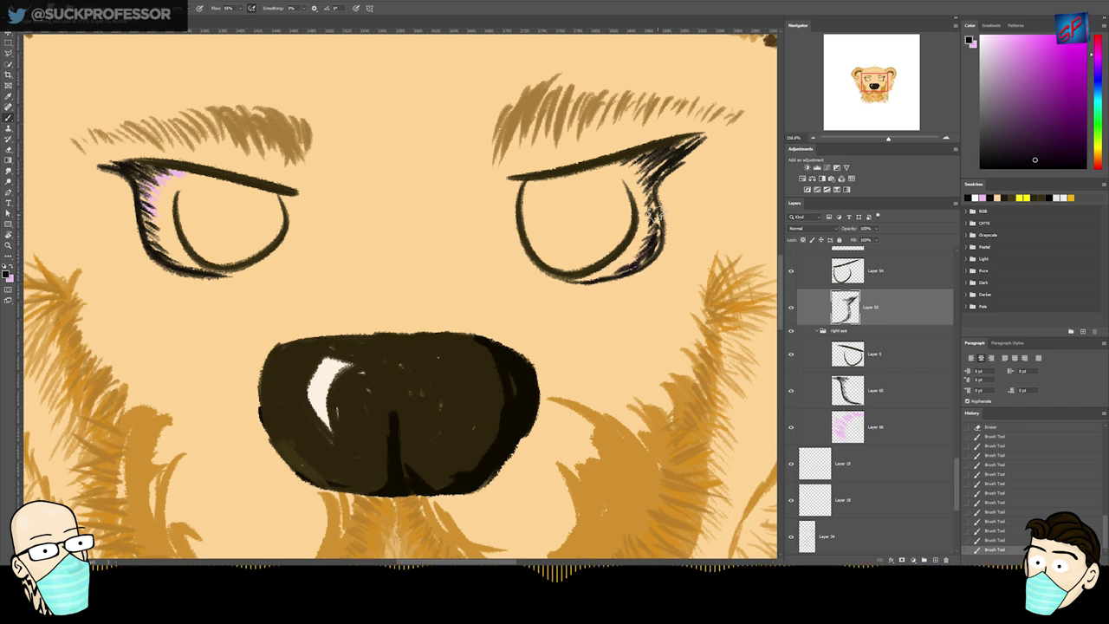
pyautogui.moveTo(652, 214); pyautogui.dragTo(584, 244)
# - Add a layer beneath the right-hand eye's hatching and paint light lilac strokes inside the outer corner
pyautogui.press('x')
pyautogui.hotkey('ctrl', 'shift', 'n')
pyautogui.press('Return')
pyautogui.hotkey('ctrl', '[')
pyautogui.moveTo(567, 189); pyautogui.dragTo(547, 198)
pyautogui.moveTo(569, 192); pyautogui.dragTo(544, 201)
pyautogui.moveTo(573, 196); pyautogui.dragTo(550, 201)
pyautogui.moveTo(572, 195)
pyautogui.mouseDown()
pyautogui.moveTo(541, 201)
pyautogui.moveTo(569, 213)
pyautogui.mouseUp()
pyautogui.moveTo(584, 210)
pyautogui.mouseDown()
pyautogui.moveTo(575, 233)
pyautogui.moveTo(724, 252)
pyautogui.mouseUp()
# - Add a layer beneath the right-hand eye's lilac layer and paint a thick near-black rim along the inner and lower edges
pyautogui.hotkey('ctrl', 'shift', 'n')
pyautogui.press('Return')
pyautogui.moveTo(921, 343); pyautogui.dragTo(915, 395)
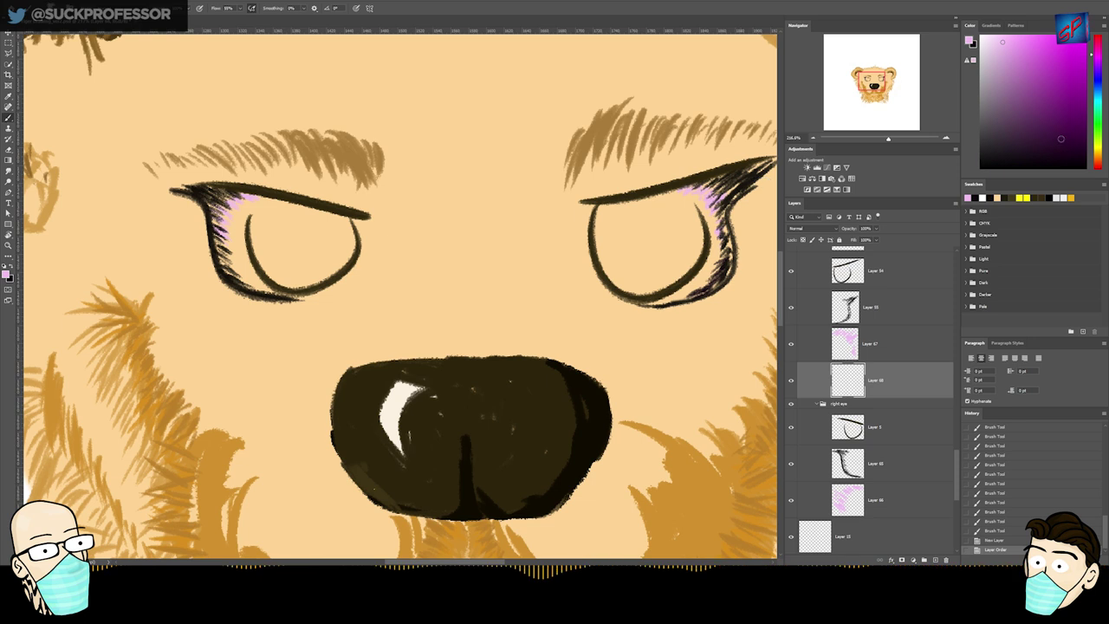
pyautogui.press('x')
pyautogui.moveTo(592, 207)
pyautogui.mouseDown()
pyautogui.moveTo(587, 258)
pyautogui.moveTo(665, 303)
pyautogui.mouseUp()
pyautogui.moveTo(588, 238)
pyautogui.mouseDown()
pyautogui.moveTo(627, 303)
pyautogui.moveTo(690, 298)
pyautogui.mouseUp()
pyautogui.hotkey('ctrl', 'z')
pyautogui.moveTo(587, 236)
pyautogui.mouseDown()
pyautogui.moveTo(649, 305)
pyautogui.moveTo(693, 301)
pyautogui.moveTo(660, 318)
pyautogui.mouseUp()
# - Trim the right-hand eye's thick rim with the Eraser and repaint its lower inner curve in near-black
pyautogui.press('e')
pyautogui.rightClick(551, 352)
pyautogui.scroll(1, 731, 414)
pyautogui.click(730, 409)
pyautogui.press('e')
pyautogui.moveTo(630, 313)
pyautogui.mouseDown()
pyautogui.moveTo(676, 324)
pyautogui.moveTo(593, 279)
pyautogui.moveTo(588, 206)
pyautogui.moveTo(589, 279)
pyautogui.moveTo(675, 303)
pyautogui.mouseUp()
pyautogui.hotkey('ctrl', 'z')
pyautogui.hotkey('ctrl', 'z')
pyautogui.press('b')
pyautogui.press('b')
pyautogui.hotkey('ctrl', 'z')
pyautogui.press('x')
pyautogui.moveTo(589, 268)
pyautogui.mouseDown()
pyautogui.moveTo(628, 307)
pyautogui.moveTo(665, 306)
pyautogui.mouseUp()
pyautogui.press('e')
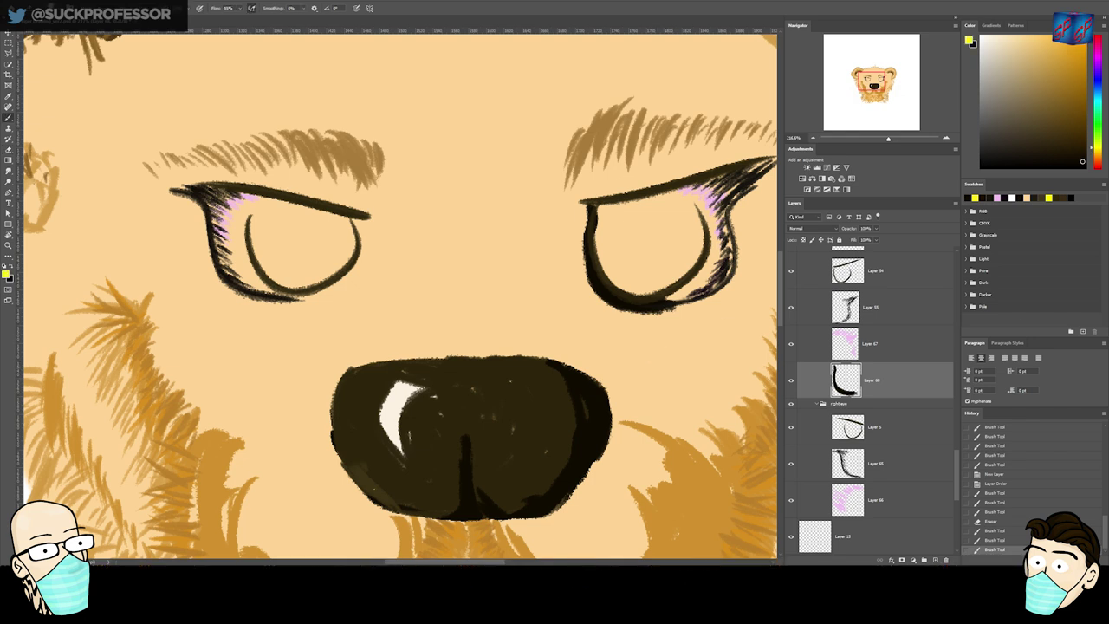
pyautogui.press('x')
pyautogui.press('b')
pyautogui.press('e')
pyautogui.press('b')
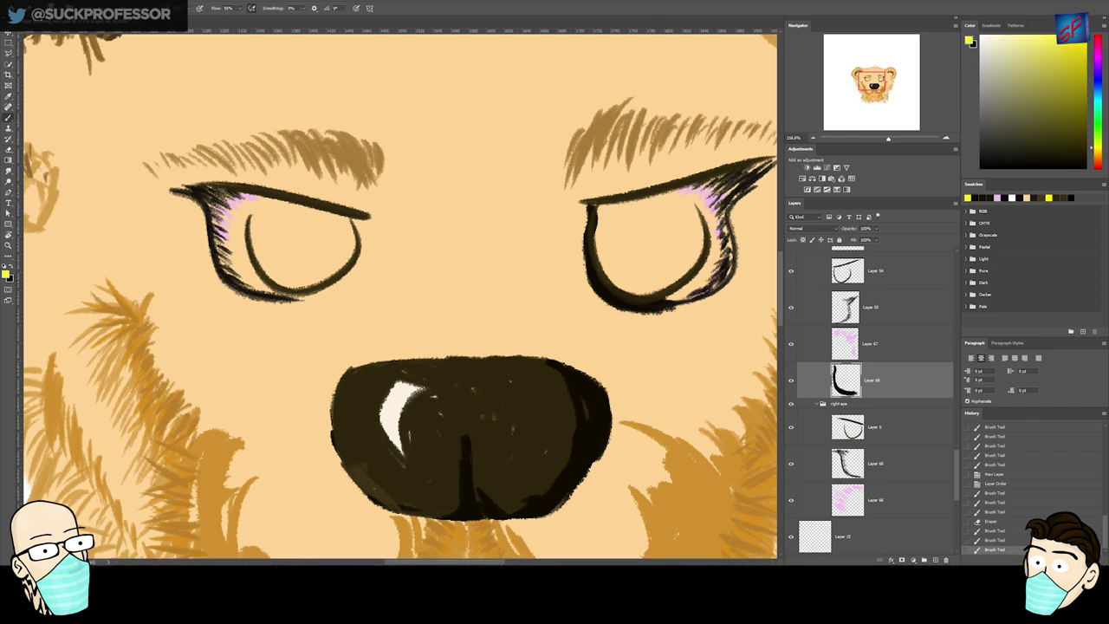
pyautogui.press('e')
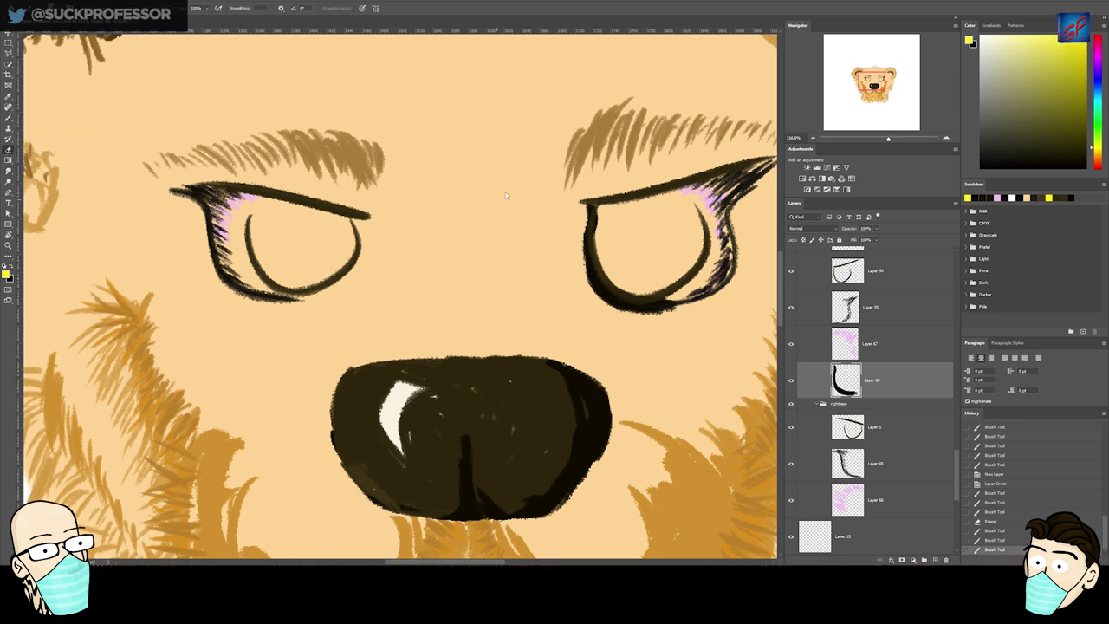
pyautogui.press('Escape')
pyautogui.press('b')
pyautogui.press('e')
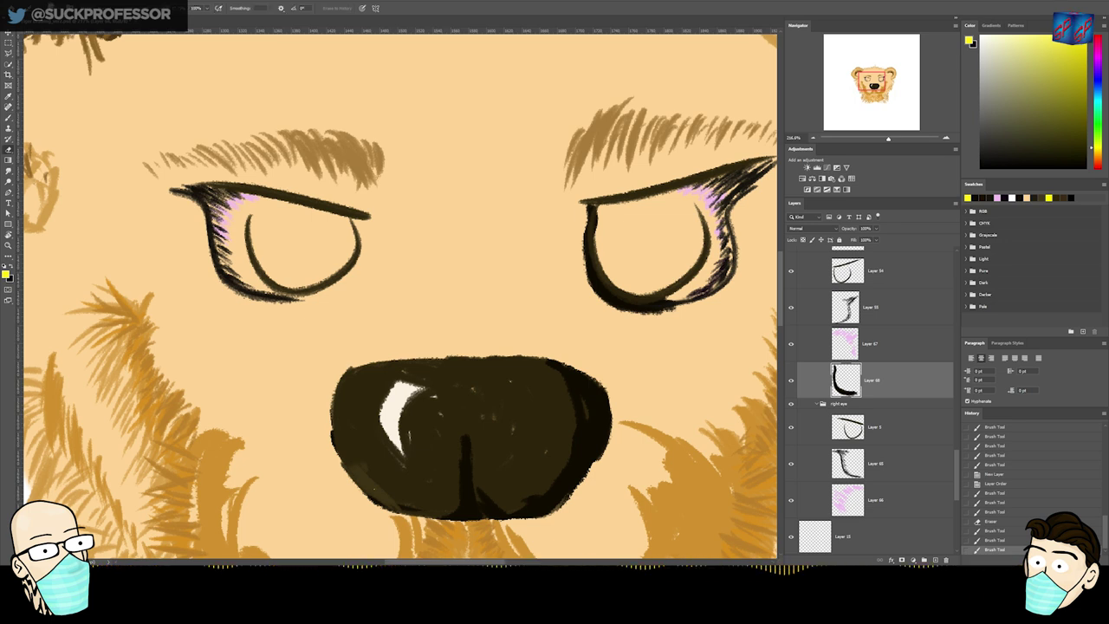
pyautogui.press('b')
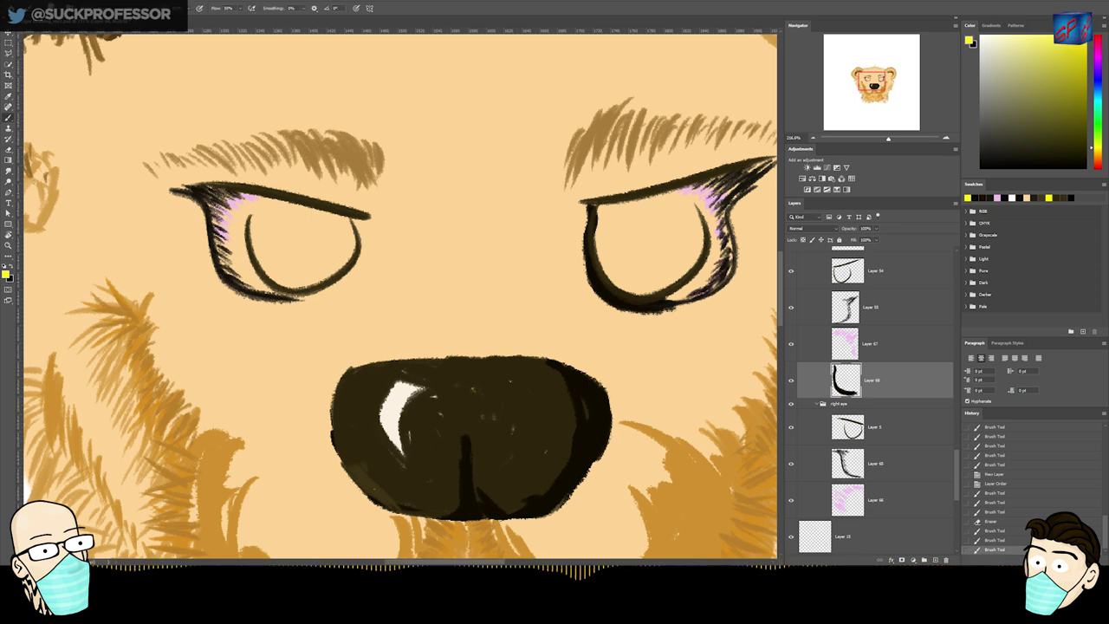
# - Clean up the lower edge of the dark rim beneath the right-hand eye
pyautogui.press('e')
pyautogui.press('b')
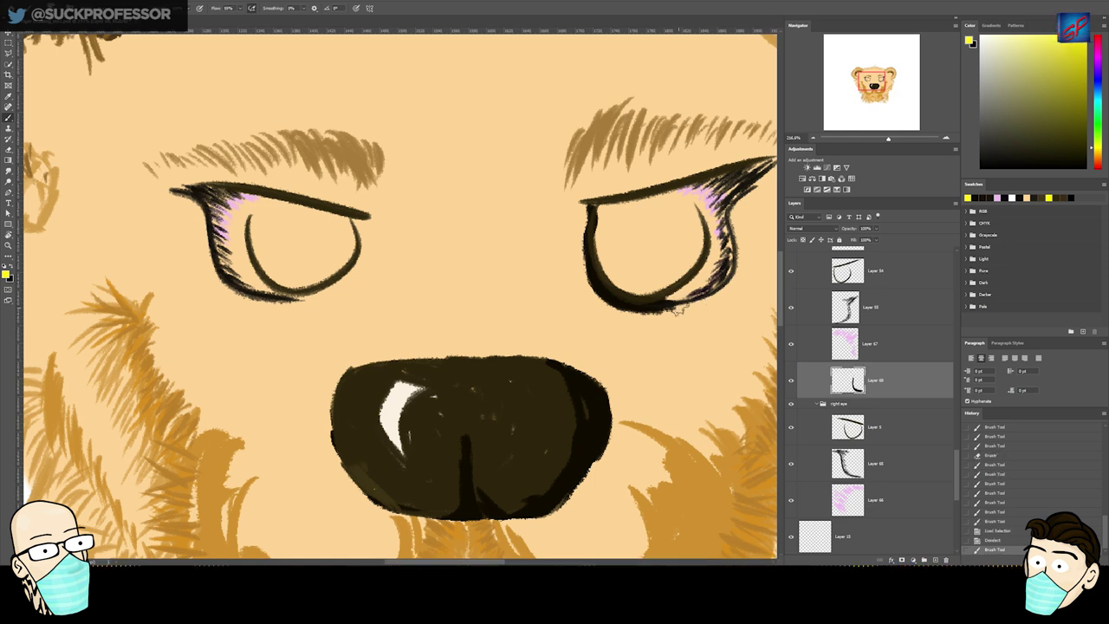
pyautogui.moveTo(678, 310); pyautogui.dragTo(616, 314)
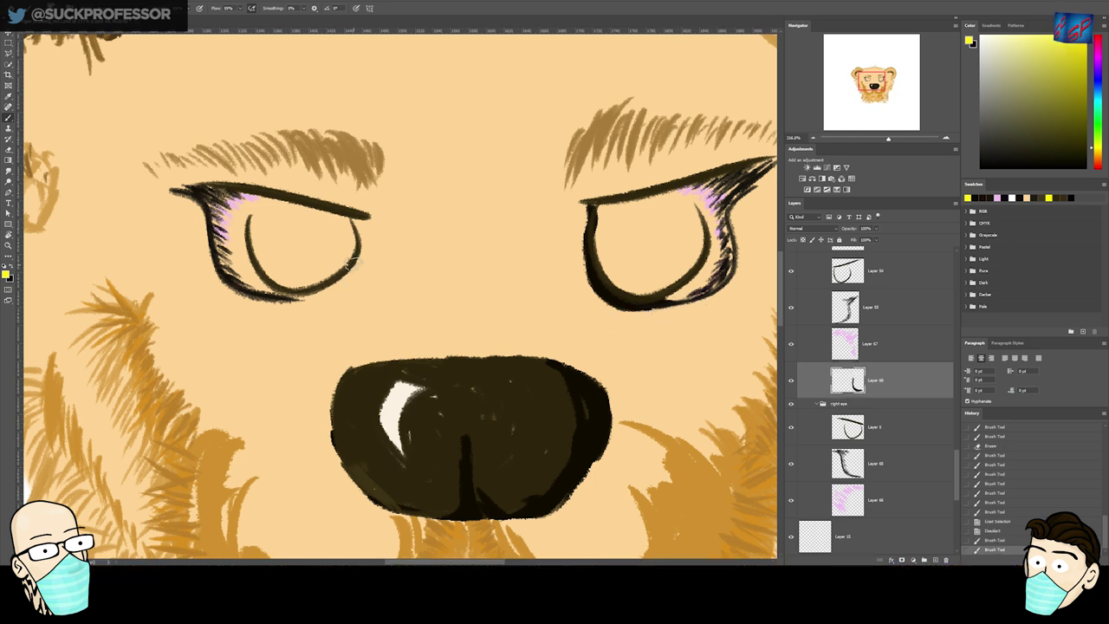
# - Add a new layer in the right eye group and place it beneath the lilac layer
pyautogui.keyDown('ctrl'); pyautogui.click(305, 305); pyautogui.keyUp('ctrl')
pyautogui.hotkey('ctrl', 'alt', 'shift', 'n')
pyautogui.moveTo(909, 471); pyautogui.dragTo(898, 522)
pyautogui.moveTo(958, 458); pyautogui.dragTo(957, 466)
# - Sample the near-black and paint a thick rim along the inner and lower edges of the left-hand eye
pyautogui.moveTo(353, 221); pyautogui.dragTo(360, 239)
pyautogui.hotkey('ctrl', 'z')
pyautogui.press('x')
pyautogui.keyDown('alt'); pyautogui.click(326, 206); pyautogui.keyUp('alt')
pyautogui.moveTo(360, 223)
pyautogui.mouseDown()
pyautogui.moveTo(361, 244)
pyautogui.moveTo(300, 295)
pyautogui.moveTo(273, 296)
pyautogui.mouseUp()
pyautogui.moveTo(295, 298)
pyautogui.mouseDown()
pyautogui.moveTo(339, 285)
pyautogui.moveTo(358, 248)
pyautogui.moveTo(374, 254)
pyautogui.mouseUp()
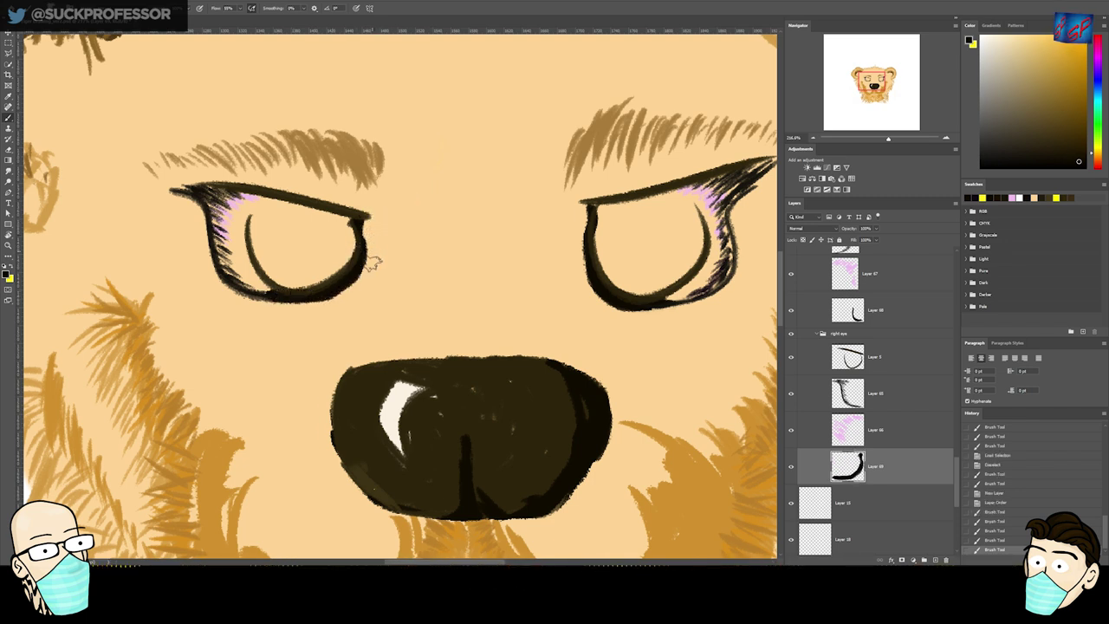
pyautogui.moveTo(339, 299)
pyautogui.mouseDown()
pyautogui.moveTo(281, 304)
pyautogui.moveTo(370, 270)
pyautogui.moveTo(371, 232)
pyautogui.moveTo(361, 272)
pyautogui.mouseUp()
pyautogui.moveTo(358, 217)
pyautogui.mouseDown()
pyautogui.moveTo(352, 292)
pyautogui.moveTo(304, 314)
pyautogui.moveTo(353, 292)
pyautogui.moveTo(327, 291)
pyautogui.mouseUp()
pyautogui.hotkey('ctrl', 'z')
# - Add a layer beneath the left-hand eye's line art and fill the inside of the eyeball outline with white
pyautogui.click(892, 364)
pyautogui.hotkey('ctrl', 'shift', 'n')
pyautogui.press('Return')
pyautogui.hotkey('ctrl', '[')
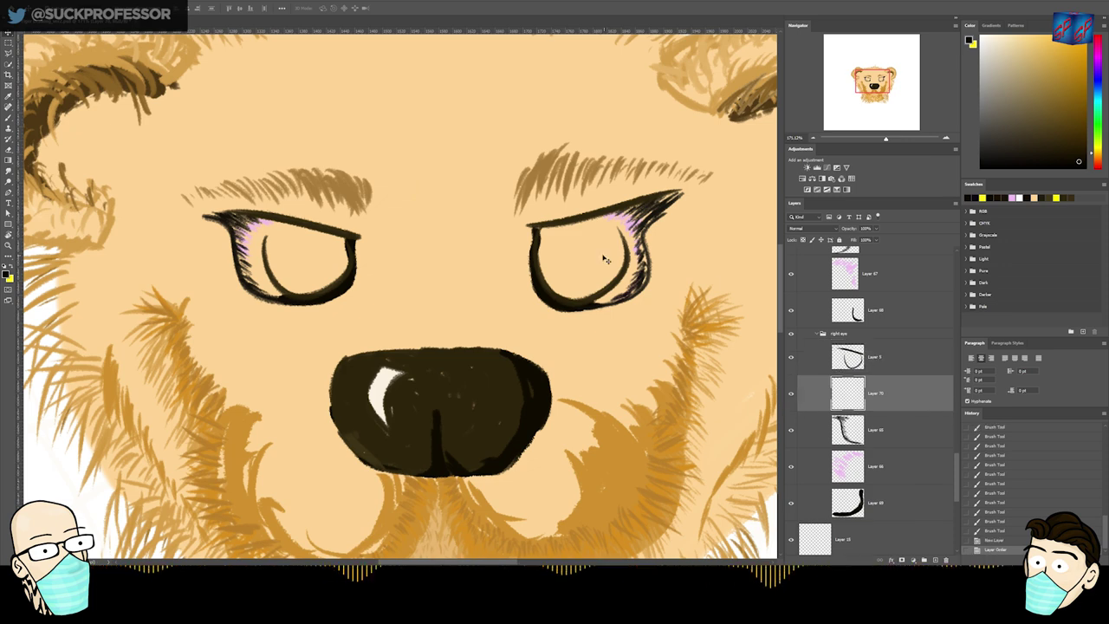
pyautogui.press('x')
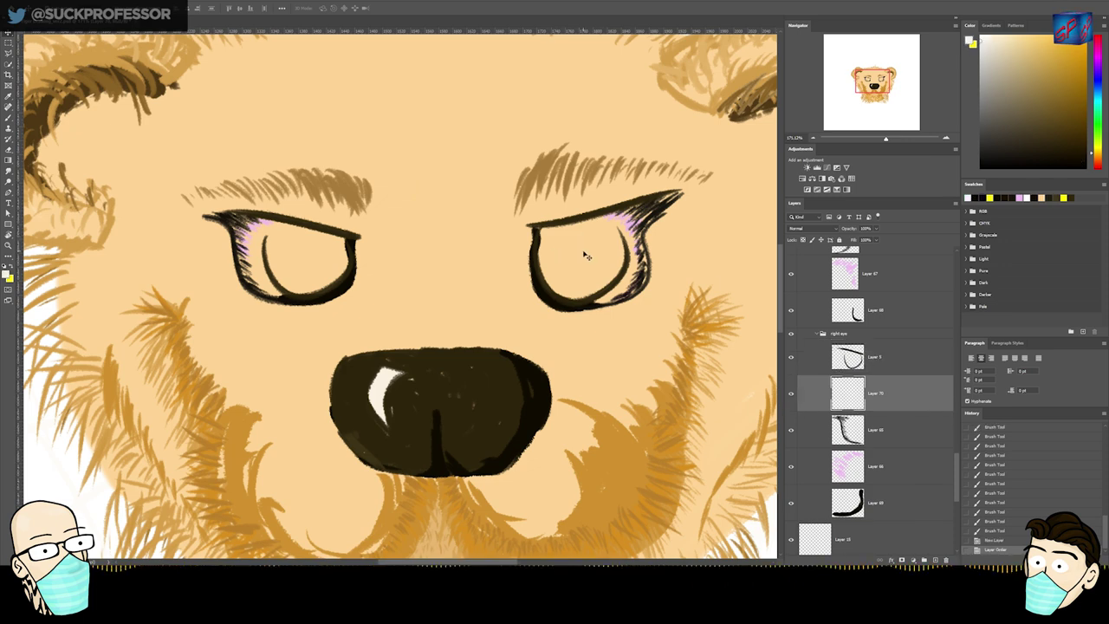
pyautogui.scroll(3, 300, 259)
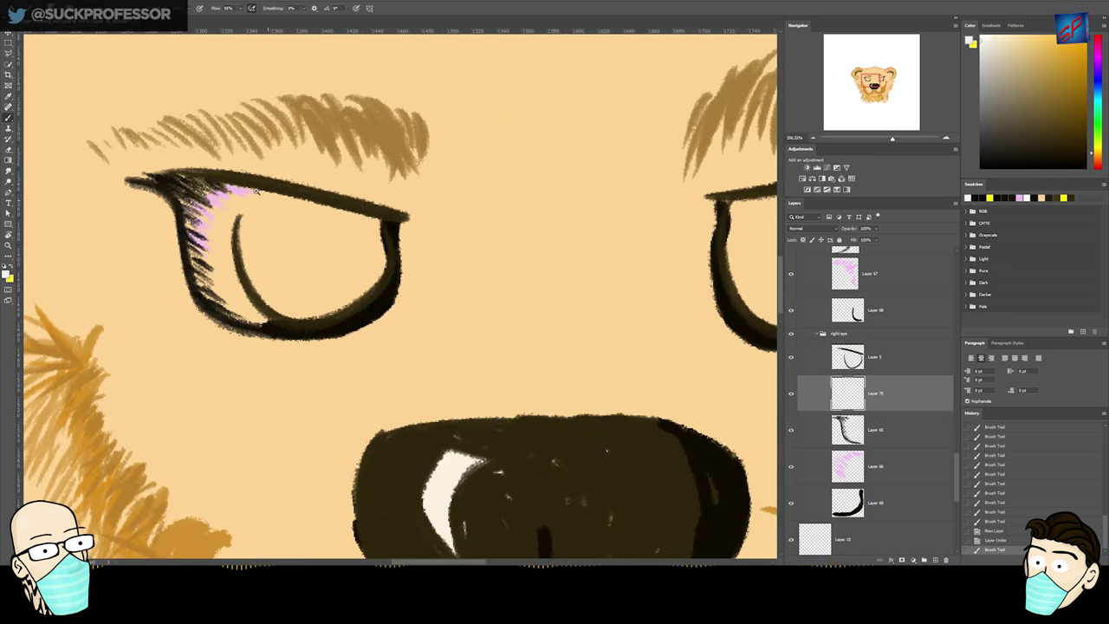
pyautogui.moveTo(273, 199)
pyautogui.mouseDown()
pyautogui.moveTo(249, 227)
pyautogui.moveTo(297, 312)
pyautogui.moveTo(380, 234)
pyautogui.moveTo(264, 198)
pyautogui.moveTo(285, 293)
pyautogui.moveTo(346, 227)
pyautogui.moveTo(338, 260)
pyautogui.moveTo(305, 262)
pyautogui.mouseUp()
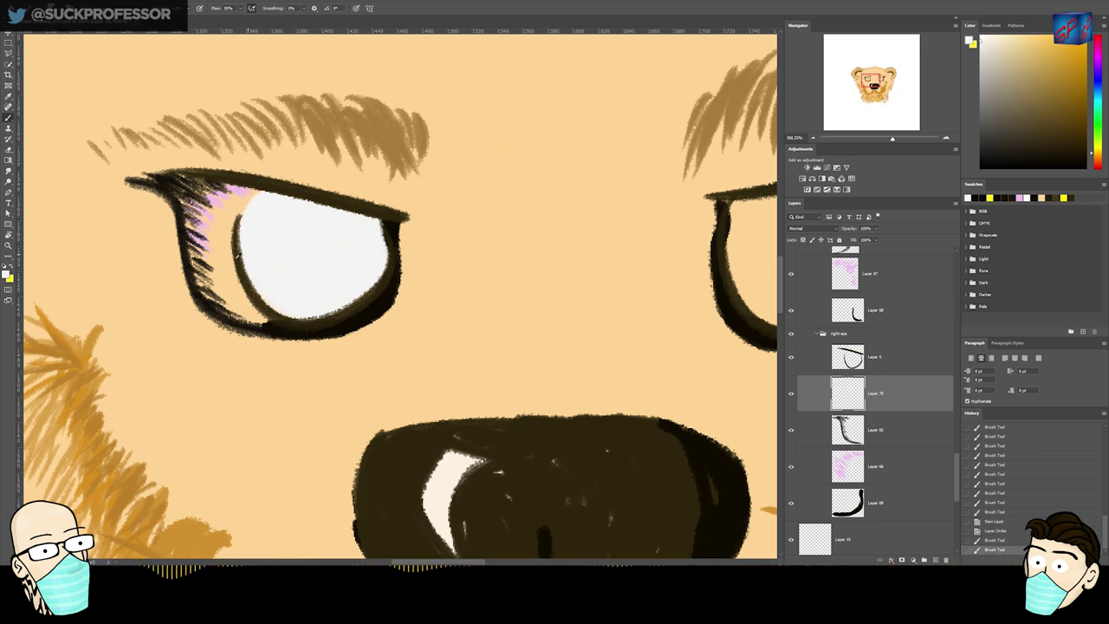
pyautogui.moveTo(336, 209); pyautogui.dragTo(365, 219)
# - Add a layer beneath the right-hand eye's line art, paint the eyeball white and erase the excess
pyautogui.moveTo(390, 270)
pyautogui.mouseDown()
pyautogui.moveTo(341, 302)
pyautogui.moveTo(471, 247)
pyautogui.mouseUp()
pyautogui.moveTo(745, 304); pyautogui.dragTo(449, 354)
pyautogui.keyDown('ctrl'); pyautogui.click(449, 353); pyautogui.keyUp('ctrl')
pyautogui.hotkey('ctrl', 'shift', 'n')
pyautogui.press('Return')
pyautogui.hotkey('ctrl', '[')
pyautogui.moveTo(267, 225)
pyautogui.mouseDown()
pyautogui.moveTo(252, 292)
pyautogui.moveTo(360, 390)
pyautogui.moveTo(444, 215)
pyautogui.moveTo(360, 205)
pyautogui.moveTo(260, 264)
pyautogui.moveTo(347, 358)
pyautogui.moveTo(322, 215)
pyautogui.moveTo(401, 297)
pyautogui.moveTo(361, 324)
pyautogui.moveTo(382, 269)
pyautogui.moveTo(317, 273)
pyautogui.mouseUp()
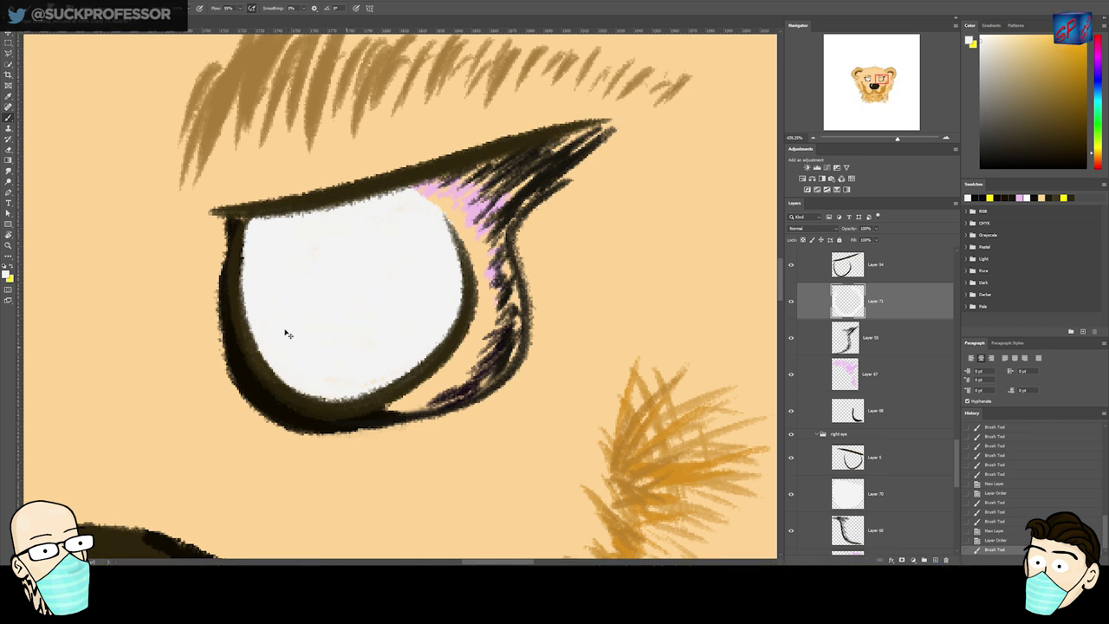
pyautogui.moveTo(389, 221); pyautogui.dragTo(413, 228)
pyautogui.press('e')
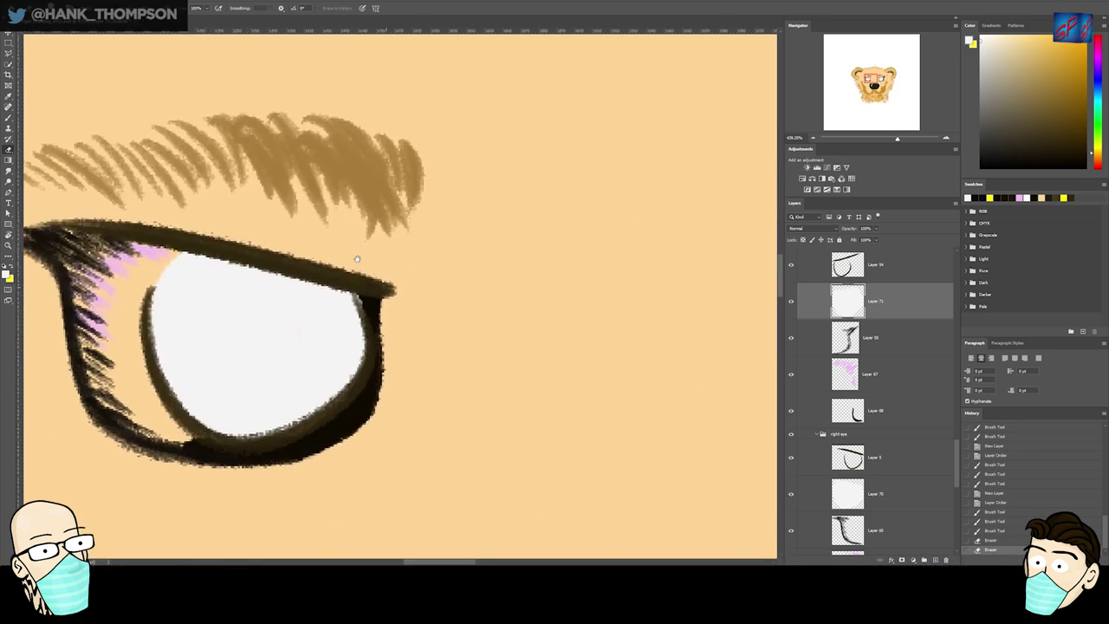
# - Select the left-hand eye's line art layer, sample its dark outline colour and thicken the line at the inner corner
pyautogui.keyDown('ctrl'); pyautogui.click(374, 308); pyautogui.keyUp('ctrl')
pyautogui.keyDown('ctrl'); pyautogui.click(364, 313); pyautogui.keyUp('ctrl')
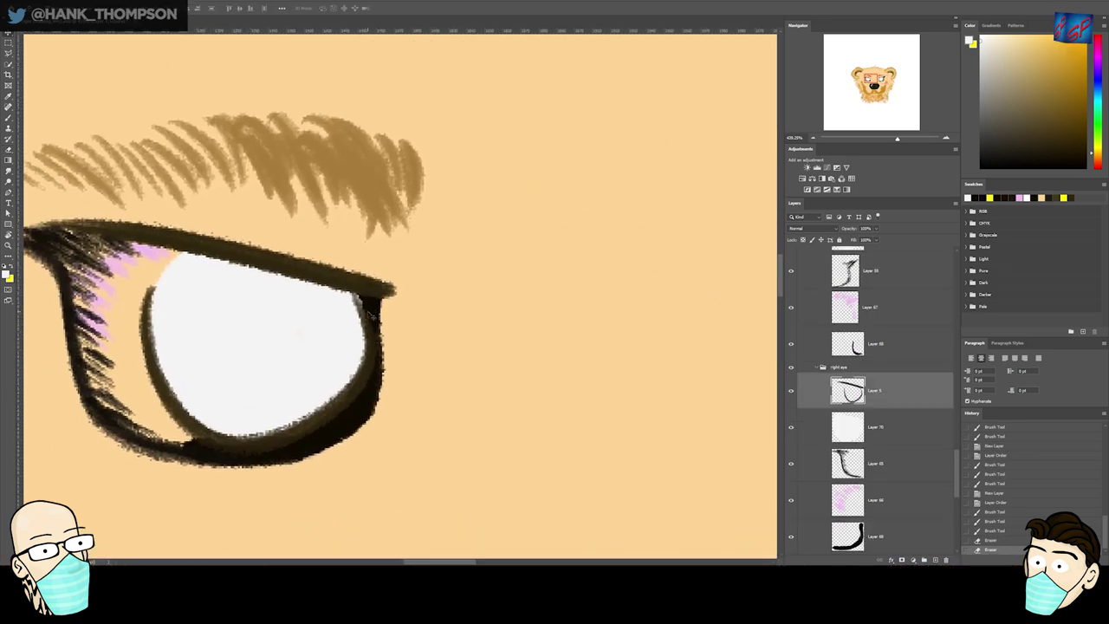
pyautogui.moveTo(363, 312); pyautogui.dragTo(390, 438)
pyautogui.press('b')
pyautogui.keyDown('alt'); pyautogui.click(387, 435); pyautogui.keyUp('alt')
pyautogui.moveTo(334, 270); pyautogui.dragTo(355, 303)
pyautogui.moveTo(338, 272); pyautogui.dragTo(359, 309)
pyautogui.moveTo(340, 274); pyautogui.dragTo(360, 311)
# - Sample the eyeball's white and touch up the white fill of the right-hand eye on its own layer
pyautogui.moveTo(328, 376); pyautogui.dragTo(251, 376)
pyautogui.moveTo(458, 364); pyautogui.dragTo(364, 364)
pyautogui.moveTo(490, 235); pyautogui.dragTo(563, 238)
pyautogui.keyDown('ctrl'); pyautogui.click(481, 313); pyautogui.keyUp('ctrl')
pyautogui.keyDown('ctrl'); pyautogui.click(848, 265); pyautogui.keyUp('ctrl')
pyautogui.hotkey('ctrl', 'shift', 'n')
pyautogui.press('Escape')
pyautogui.moveTo(465, 324); pyautogui.dragTo(506, 311)
pyautogui.press('b')
pyautogui.hotkey('ctrl', 'd')
pyautogui.keyDown('alt'); pyautogui.click(390, 210); pyautogui.keyUp('alt')
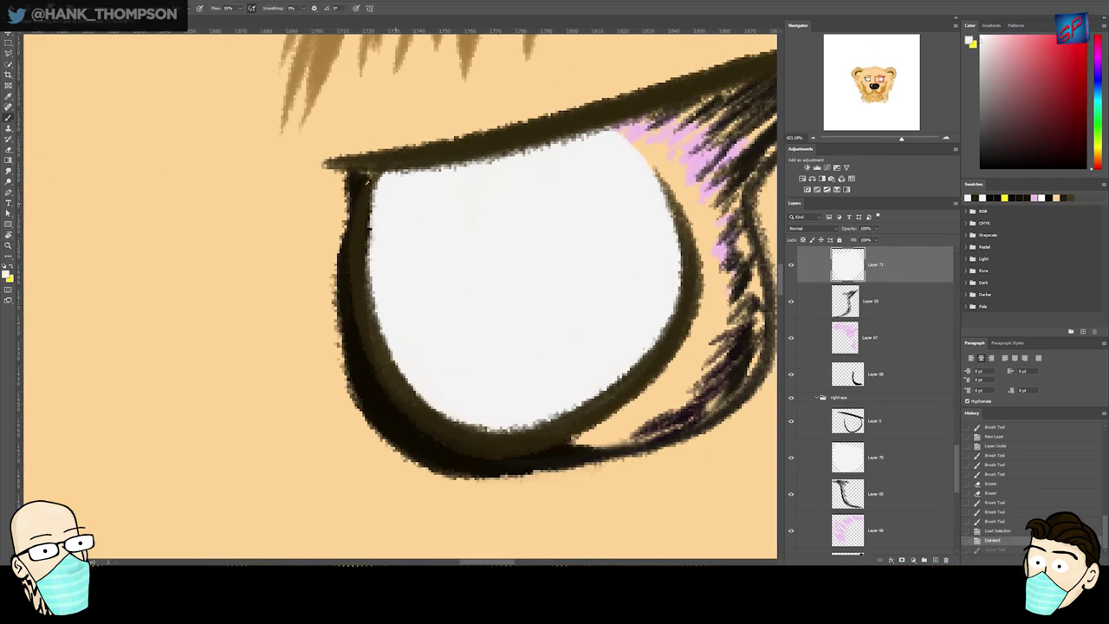
pyautogui.moveTo(452, 387)
pyautogui.mouseDown()
pyautogui.moveTo(566, 288)
pyautogui.moveTo(576, 309)
pyautogui.mouseUp()
# - Load the right-hand eye's white fill as a selection and paint light grey shading along its edge on a new layer
pyautogui.keyDown('ctrl'); pyautogui.click(849, 267); pyautogui.keyUp('ctrl')
pyautogui.hotkey('ctrl', 'shift', 'n')
pyautogui.press('Return')
pyautogui.click(981, 69)
pyautogui.moveTo(485, 234)
pyautogui.mouseDown()
pyautogui.moveTo(488, 317)
pyautogui.moveTo(567, 371)
pyautogui.mouseUp()
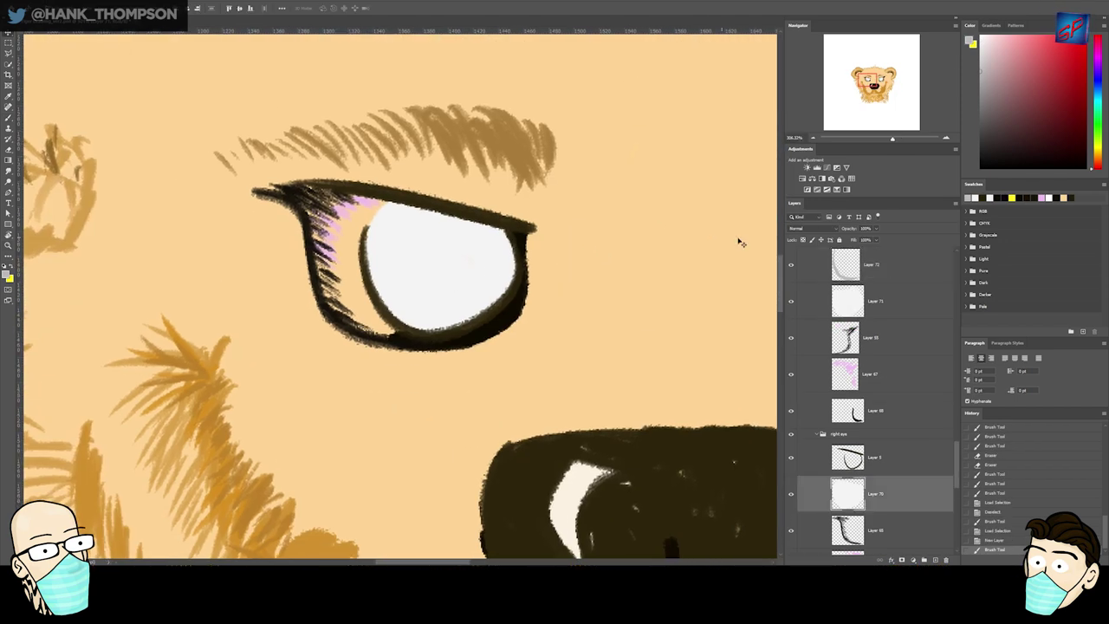
# - Add a layer above the left-hand eye's white fill, load that fill as a selection and paint light grey shading along its inner edge
pyautogui.hotkey('ctrl', 'shift', 'n')
pyautogui.press('Return')
pyautogui.keyDown('ctrl'); pyautogui.click(848, 530); pyautogui.keyUp('ctrl')
pyautogui.moveTo(512, 227)
pyautogui.mouseDown()
pyautogui.moveTo(497, 272)
pyautogui.moveTo(536, 215)
pyautogui.mouseUp()
pyautogui.press('z')
pyautogui.moveTo(522, 320)
pyautogui.mouseDown()
pyautogui.moveTo(490, 334)
pyautogui.moveTo(360, 290)
pyautogui.moveTo(459, 309)
pyautogui.mouseUp()
pyautogui.scroll(3, 490, 333)
pyautogui.press('b')
pyautogui.moveTo(518, 238); pyautogui.dragTo(500, 308)
pyautogui.moveTo(520, 242)
pyautogui.mouseDown()
pyautogui.moveTo(517, 292)
pyautogui.moveTo(416, 335)
pyautogui.mouseUp()
# - Extend the grey shading along the right-hand eyeball's inner edge and delete everything outside its white fill
pyautogui.moveTo(710, 260); pyautogui.dragTo(471, 275)
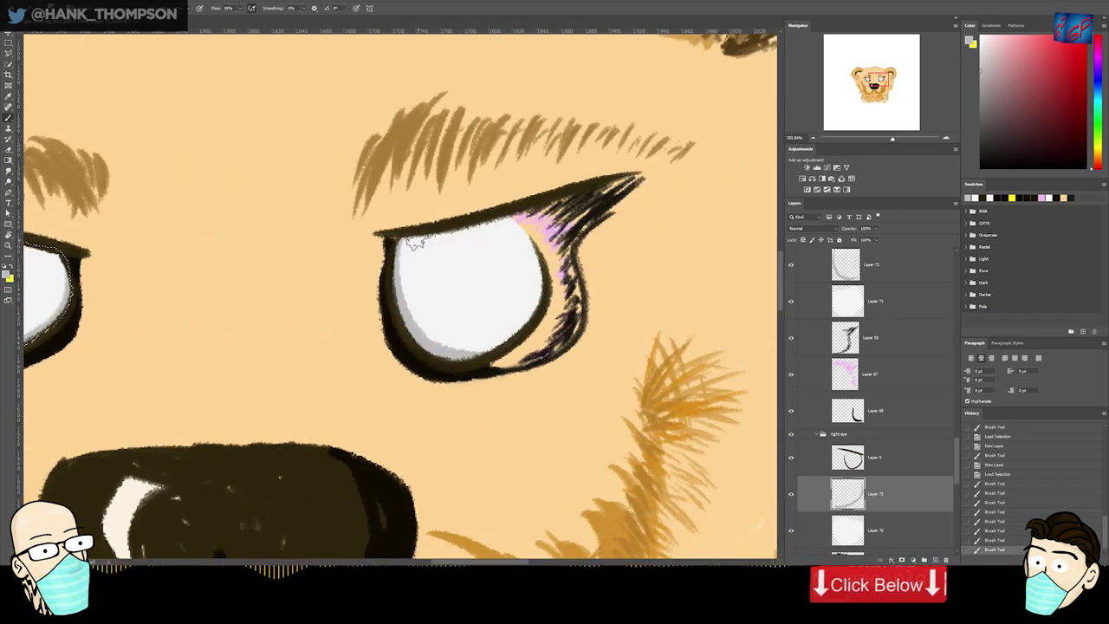
pyautogui.moveTo(406, 247); pyautogui.dragTo(405, 288)
pyautogui.press('b')
pyautogui.moveTo(407, 247)
pyautogui.mouseDown()
pyautogui.moveTo(414, 294)
pyautogui.moveTo(453, 340)
pyautogui.moveTo(422, 320)
pyautogui.moveTo(470, 342)
pyautogui.moveTo(399, 282)
pyautogui.moveTo(392, 306)
pyautogui.mouseUp()
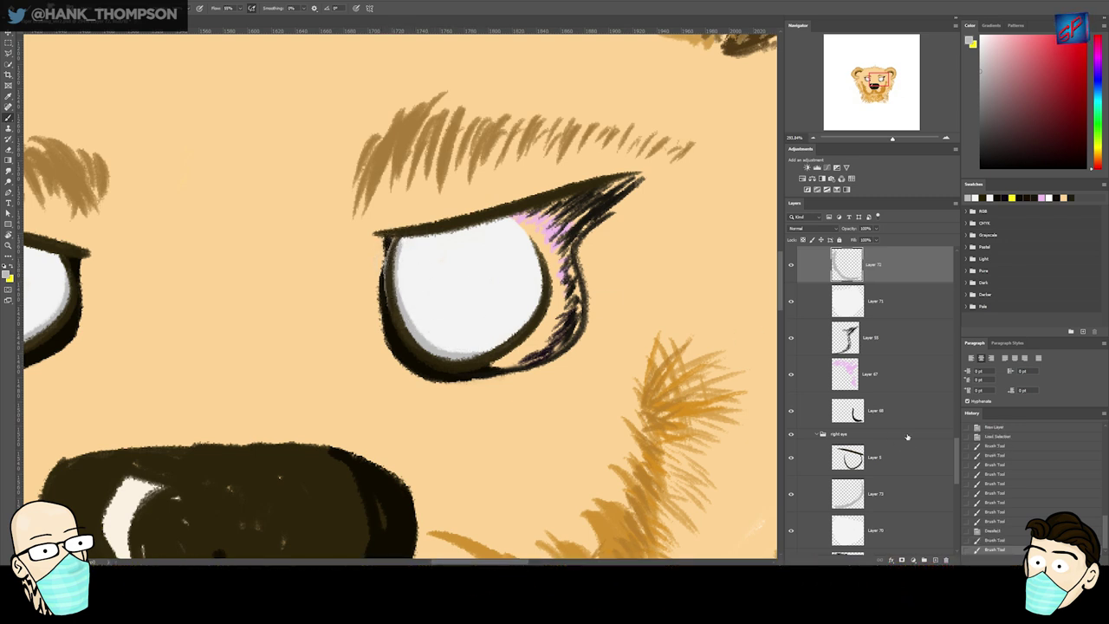
pyautogui.keyDown('ctrl'); pyautogui.click(848, 303); pyautogui.keyUp('ctrl')
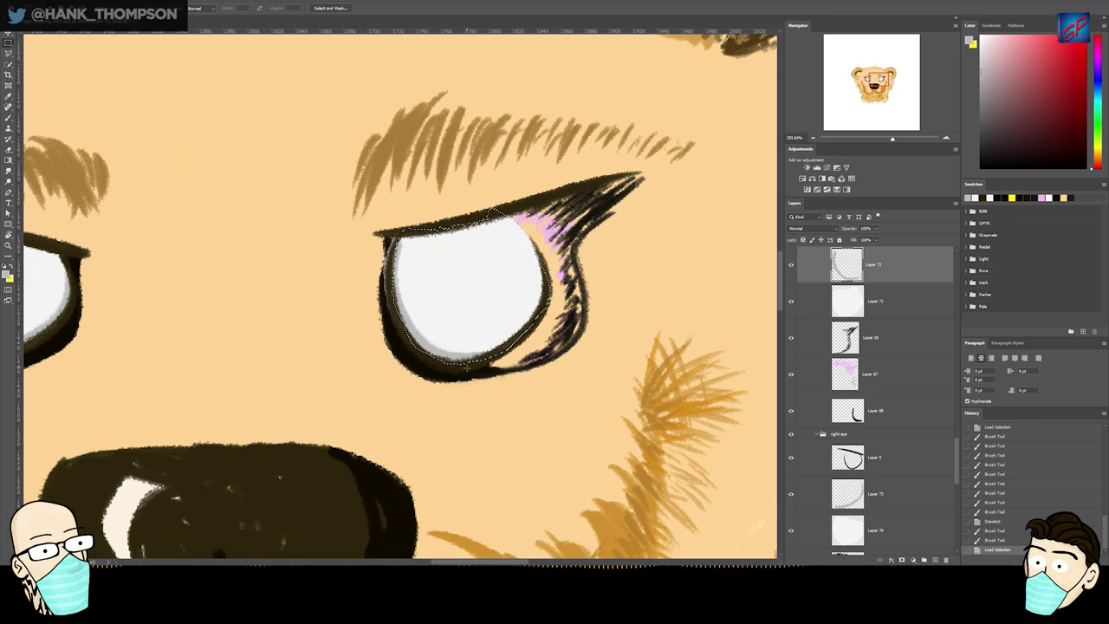
pyautogui.press('m')
pyautogui.rightClick(518, 297)
pyautogui.click(539, 308)
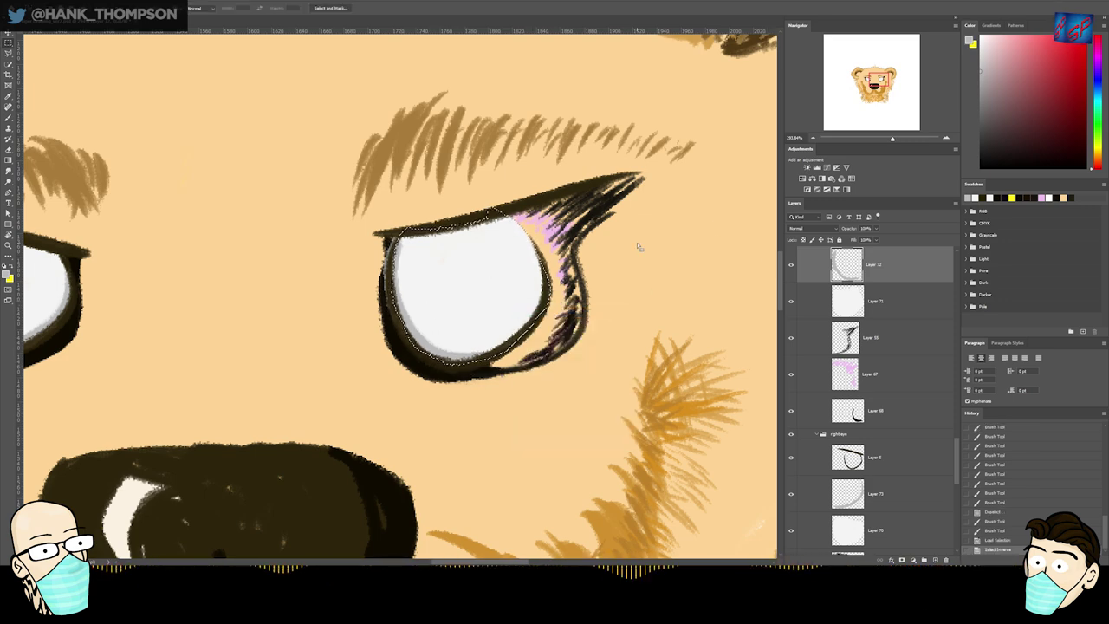
pyautogui.press('Delete')
pyautogui.hotkey('ctrl', 'd')
# - Add a layer above the right-hand eye's white fill, reset the colour to black and dab a pupil into each eye at 100% flow
pyautogui.press('z')
pyautogui.moveTo(480, 242); pyautogui.dragTo(450, 290)
pyautogui.moveTo(432, 328); pyautogui.dragTo(607, 250)
pyautogui.click(938, 312)
pyautogui.hotkey('ctrl', 'alt', 'shift', 'n')
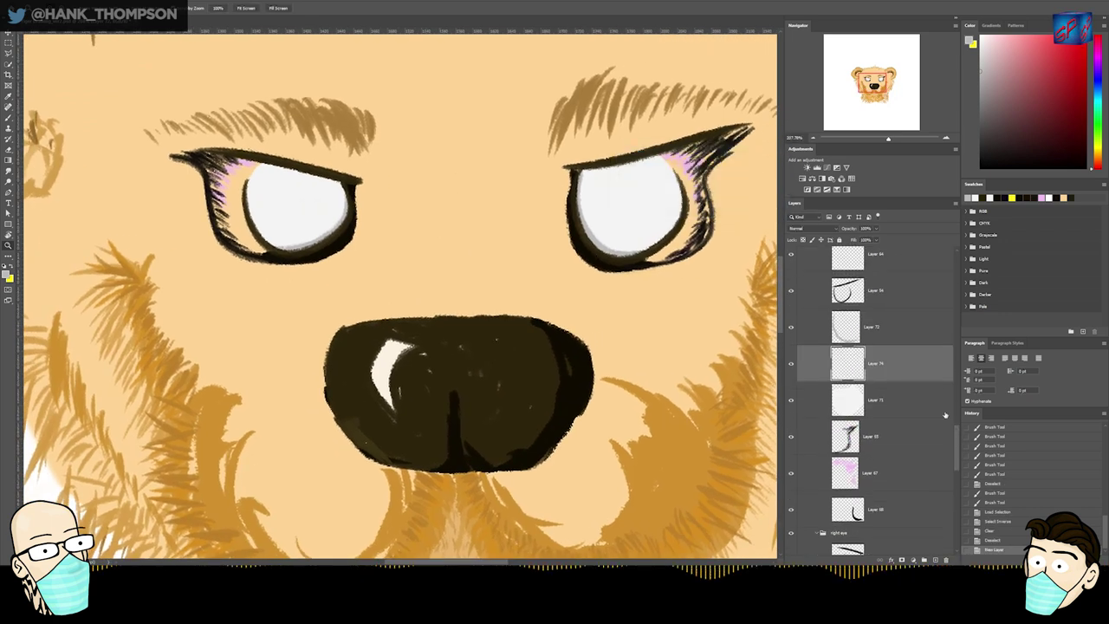
pyautogui.press('b')
pyautogui.press('d')
pyautogui.click(293, 205)
pyautogui.hotkey('ctrl', 'z')
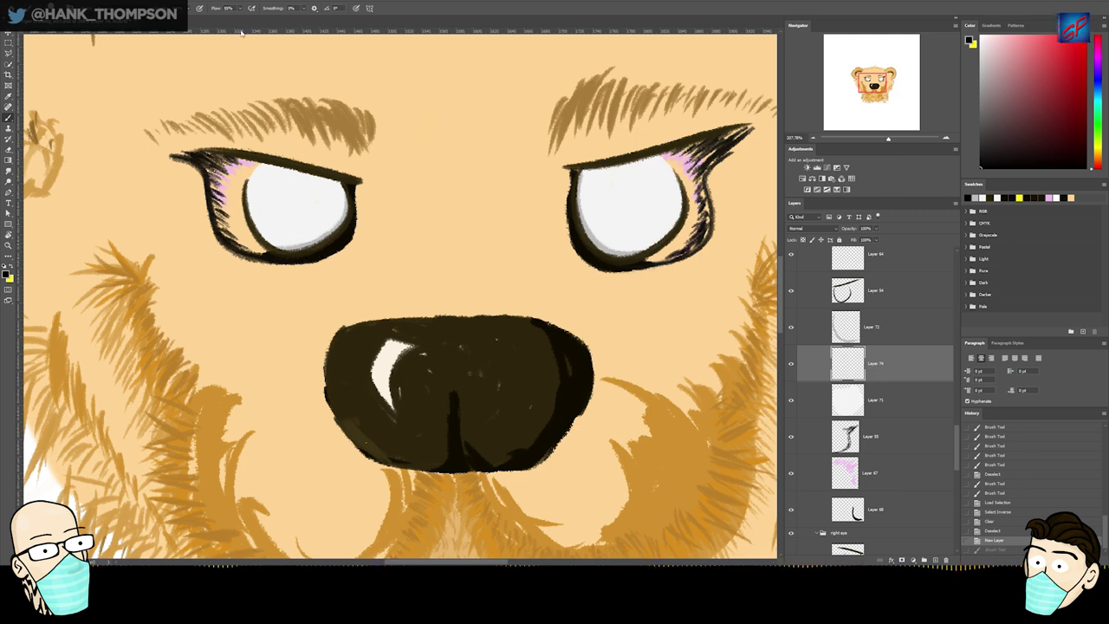
pyautogui.click(294, 206)
pyautogui.click(634, 204)
pyautogui.scroll(-1, 592, 342)
pyautogui.moveTo(592, 342); pyautogui.dragTo(502, 346)
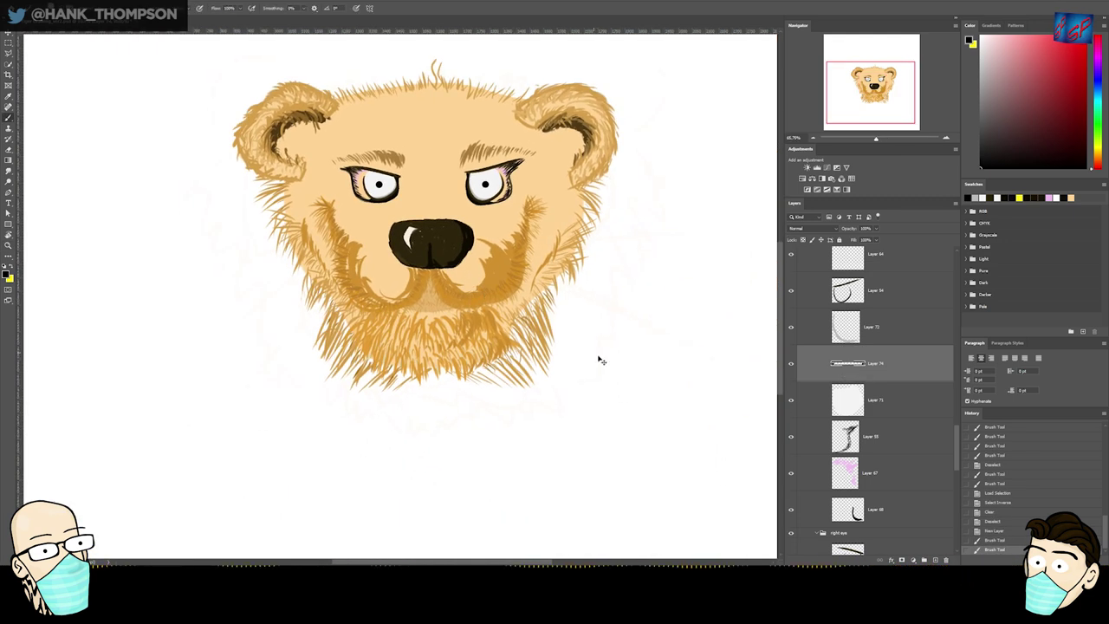
# - Move the two pupils slightly to the right and down, and hide their layer
pyautogui.keyDown('ctrl'); pyautogui.click(665, 414); pyautogui.keyUp('ctrl')
pyautogui.hotkey('ctrl', 'z')
pyautogui.moveTo(651, 428); pyautogui.dragTo(664, 431)
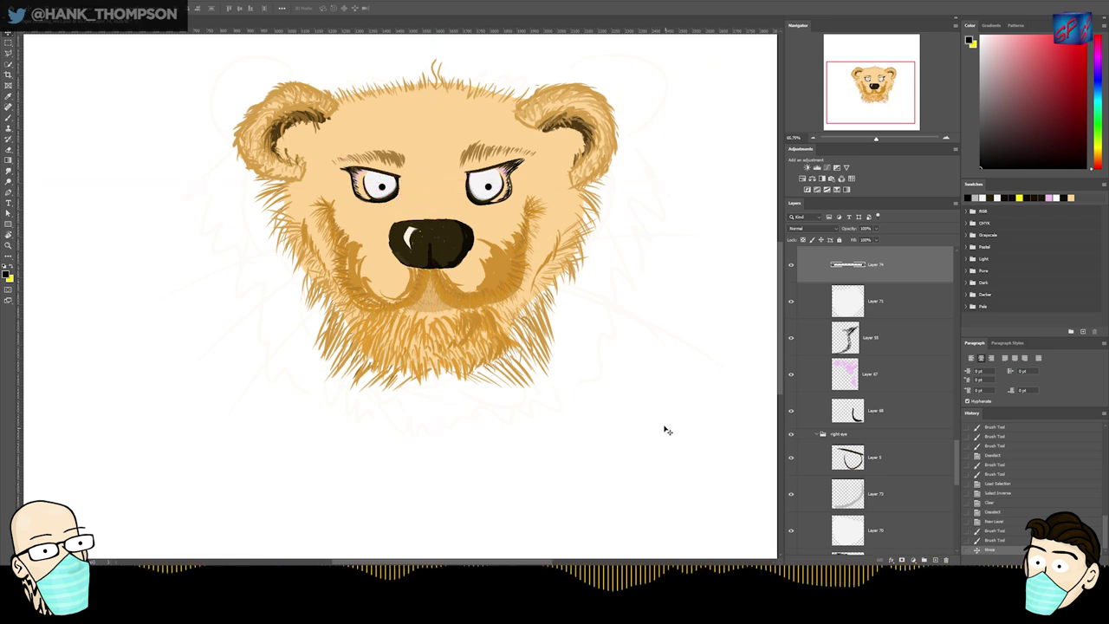
pyautogui.moveTo(524, 316); pyautogui.dragTo(526, 356)
pyautogui.moveTo(646, 416)
pyautogui.mouseDown()
pyautogui.moveTo(646, 405)
pyautogui.moveTo(633, 409)
pyautogui.moveTo(650, 418)
pyautogui.moveTo(654, 408)
pyautogui.moveTo(647, 415)
pyautogui.mouseUp()
pyautogui.moveTo(459, 227); pyautogui.dragTo(583, 256)
pyautogui.click(790, 265)
pyautogui.keyDown('ctrl'); pyautogui.click(490, 245); pyautogui.keyUp('ctrl')
pyautogui.moveTo(490, 245)
pyautogui.mouseDown()
pyautogui.moveTo(475, 235)
pyautogui.moveTo(487, 328)
pyautogui.moveTo(482, 261)
pyautogui.mouseUp()
pyautogui.keyDown('ctrl'); pyautogui.click(530, 232); pyautogui.keyUp('ctrl')
pyautogui.keyDown('ctrl'); pyautogui.click(653, 371); pyautogui.keyUp('ctrl')
pyautogui.moveTo(958, 324); pyautogui.dragTo(958, 272)
pyautogui.keyDown('ctrl'); pyautogui.click(829, 425); pyautogui.keyUp('ctrl')
pyautogui.press('Return')
pyautogui.click(842, 433)
pyautogui.press('b')
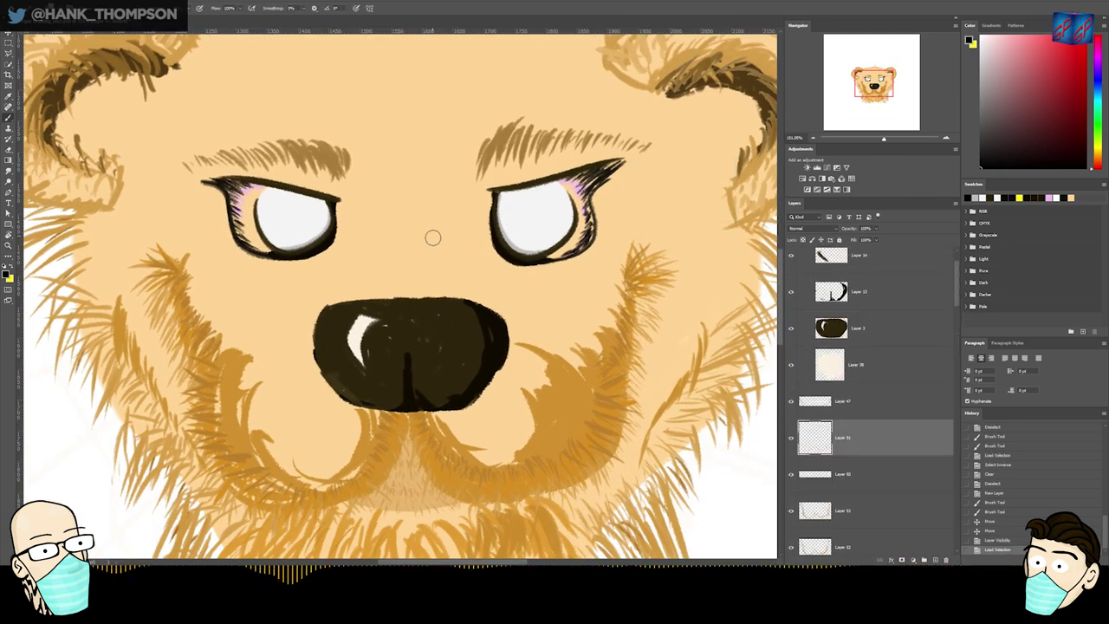
# - Switch to the rough fur brush at 50% flow and sample the brown shading of the right-hand ear
pyautogui.moveTo(440, 222); pyautogui.dragTo(433, 332)
pyautogui.keyDown('alt'); pyautogui.click(555, 513); pyautogui.keyUp('alt')
pyautogui.keyDown('alt'); pyautogui.click(555, 519); pyautogui.keyUp('alt')
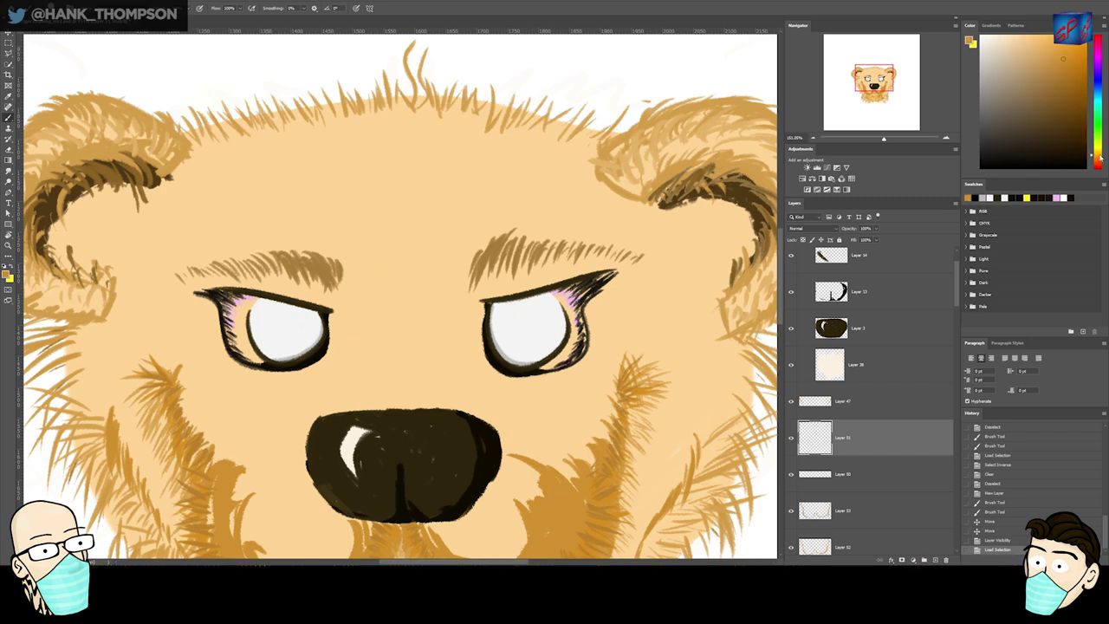
pyautogui.keyDown('alt'); pyautogui.click(555, 518); pyautogui.keyUp('alt')
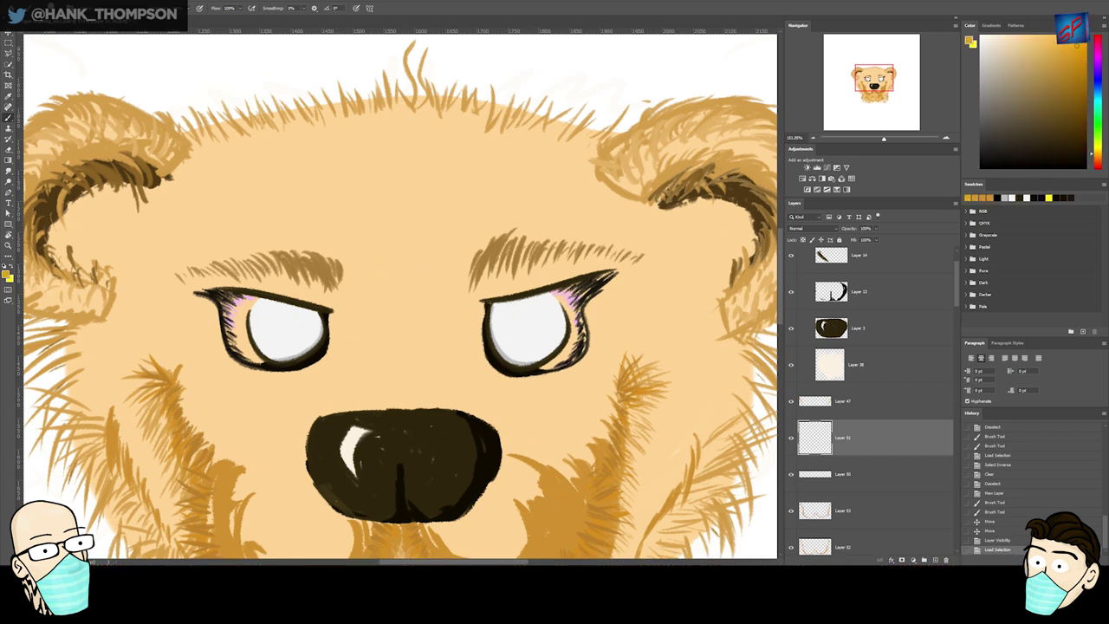
pyautogui.press('.')
pyautogui.click(977, 199)
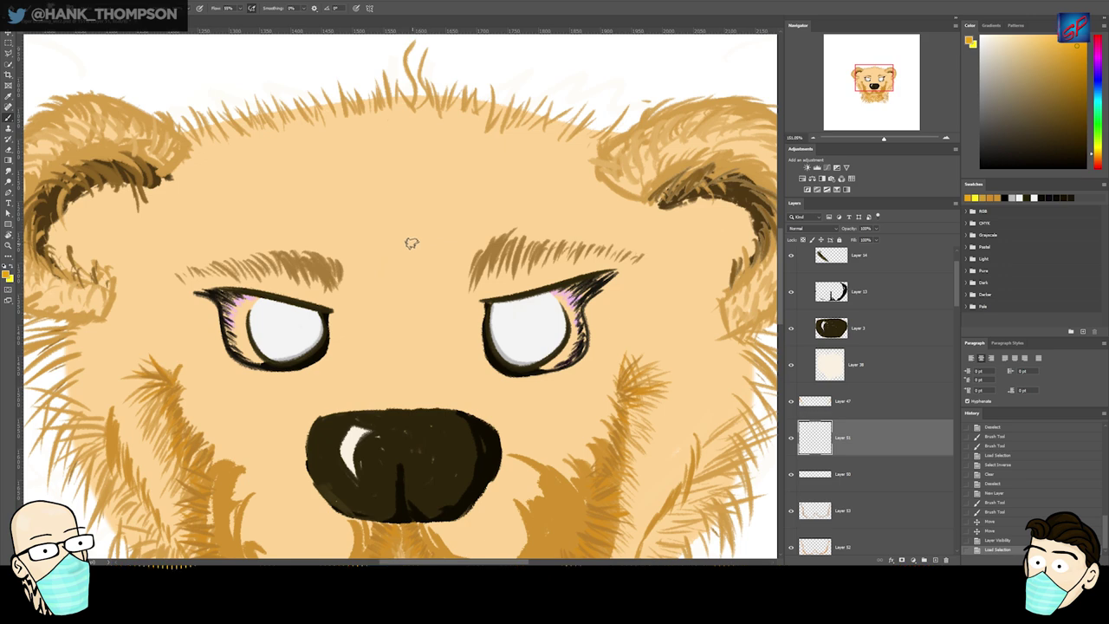
pyautogui.moveTo(515, 153); pyautogui.dragTo(471, 192)
pyautogui.keyDown('alt'); pyautogui.click(629, 242); pyautogui.keyUp('alt')
# - Add a layer beside the forehead fur layer and paint short brown tufts along the top of the head between the ears
pyautogui.press('v')
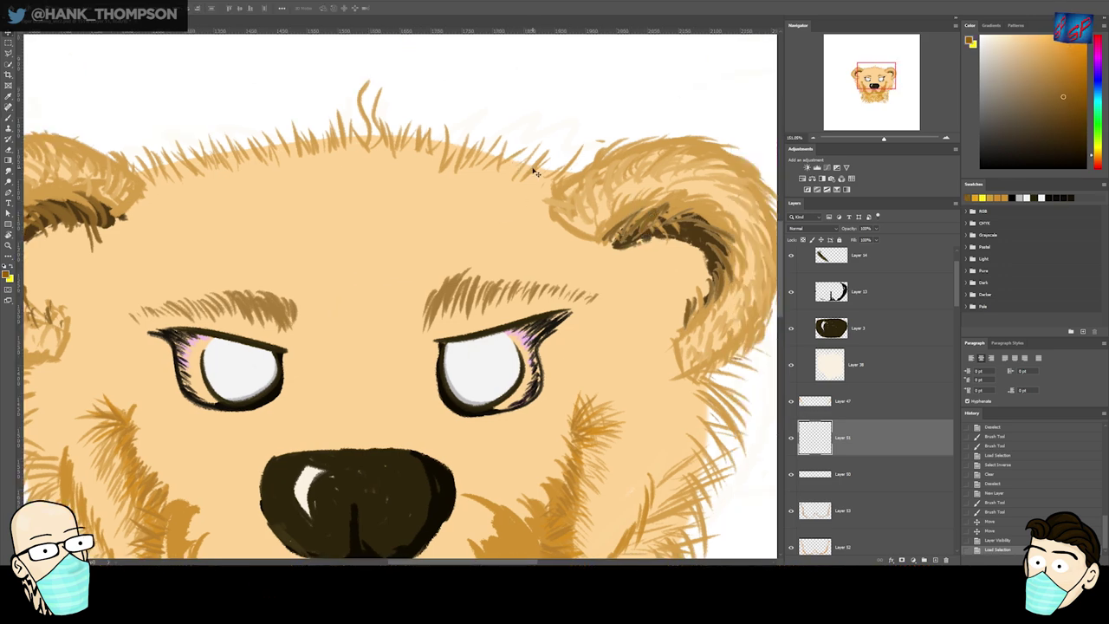
pyautogui.click(535, 171)
pyautogui.hotkey('ctrl', 'shift', 'n')
pyautogui.press('Return')
pyautogui.press('b')
pyautogui.moveTo(557, 180)
pyautogui.mouseDown()
pyautogui.moveTo(546, 158)
pyautogui.moveTo(584, 149)
pyautogui.mouseUp()
pyautogui.moveTo(551, 178); pyautogui.dragTo(540, 150)
pyautogui.moveTo(511, 163)
pyautogui.mouseDown()
pyautogui.moveTo(502, 135)
pyautogui.moveTo(483, 126)
pyautogui.moveTo(472, 156)
pyautogui.moveTo(453, 118)
pyautogui.moveTo(417, 140)
pyautogui.moveTo(430, 122)
pyautogui.moveTo(349, 120)
pyautogui.mouseUp()
pyautogui.moveTo(349, 139)
pyautogui.mouseDown()
pyautogui.moveTo(338, 113)
pyautogui.moveTo(324, 119)
pyautogui.mouseUp()
pyautogui.moveTo(325, 139)
pyautogui.mouseDown()
pyautogui.moveTo(284, 153)
pyautogui.moveTo(292, 123)
pyautogui.mouseUp()
pyautogui.moveTo(146, 179)
pyautogui.mouseDown()
pyautogui.moveTo(136, 161)
pyautogui.moveTo(203, 133)
pyautogui.mouseUp()
pyautogui.moveTo(221, 159)
pyautogui.mouseDown()
pyautogui.moveTo(249, 159)
pyautogui.moveTo(243, 133)
pyautogui.mouseUp()
pyautogui.moveTo(273, 153); pyautogui.dragTo(258, 130)
pyautogui.moveTo(170, 174)
pyautogui.mouseDown()
pyautogui.moveTo(154, 130)
pyautogui.moveTo(183, 134)
pyautogui.mouseUp()
pyautogui.hotkey('ctrl', 'z')
pyautogui.hotkey('ctrl', 'z')
pyautogui.hotkey('ctrl', 'z')
pyautogui.hotkey('ctrl', 'z')
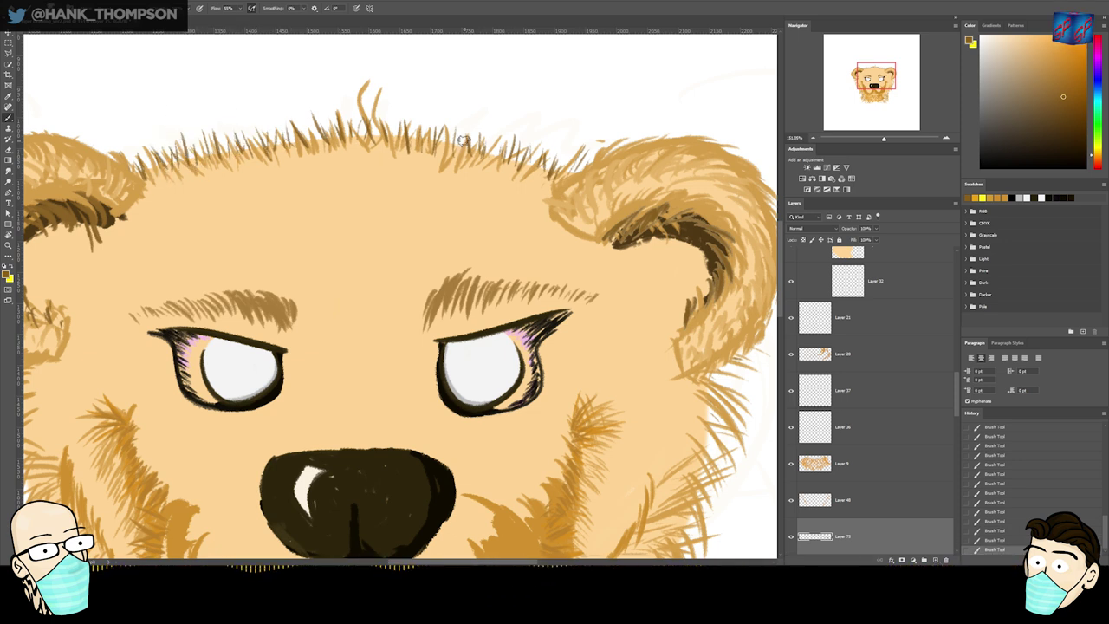
# - Undo and redo the thick brown test mark on top of the head, and try erasing it
pyautogui.hotkey('ctrl', 'z')
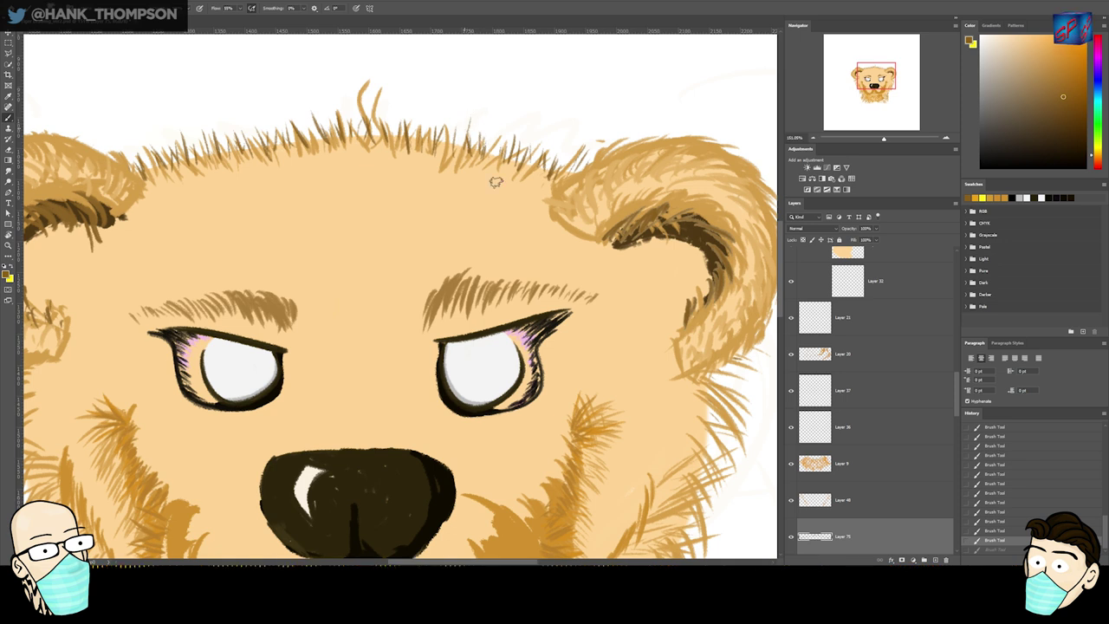
pyautogui.hotkey('ctrl', 'shift', 'z')
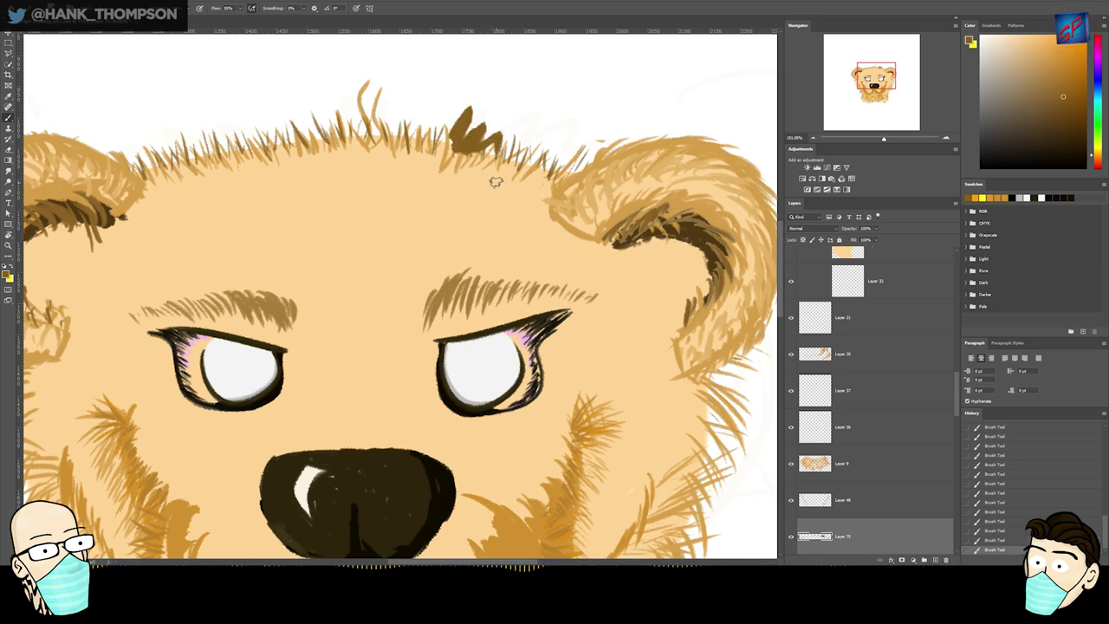
pyautogui.press('e')
pyautogui.moveTo(481, 121)
pyautogui.mouseDown()
pyautogui.moveTo(468, 143)
pyautogui.moveTo(507, 152)
pyautogui.mouseUp()
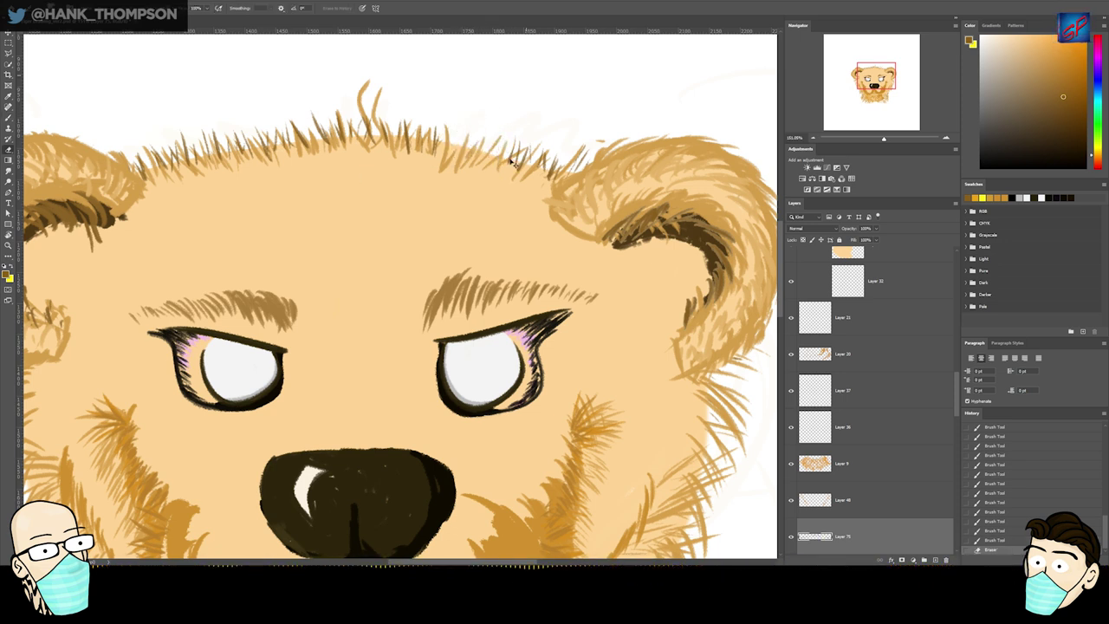
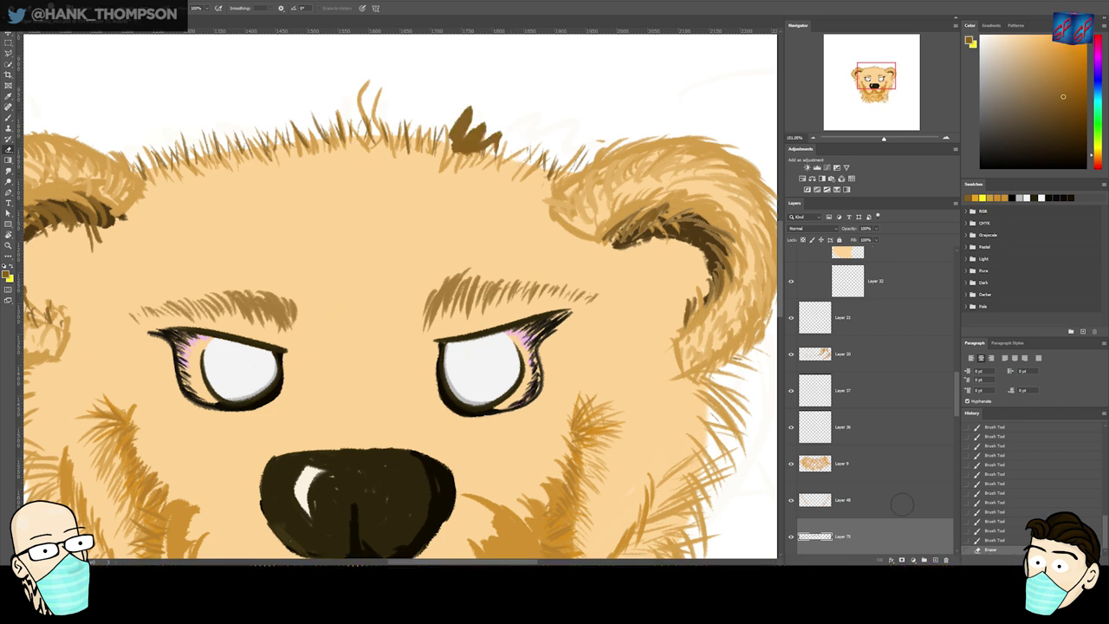
pyautogui.press('b')
pyautogui.hotkey('ctrl', 'shift', 'z')
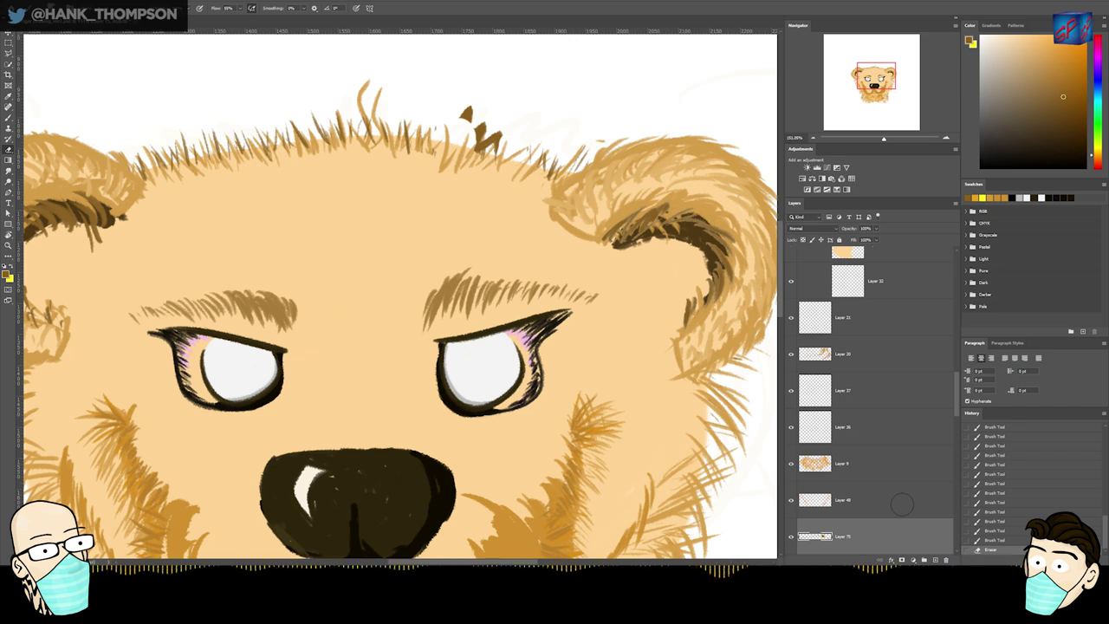
pyautogui.hotkey('ctrl', 'z')
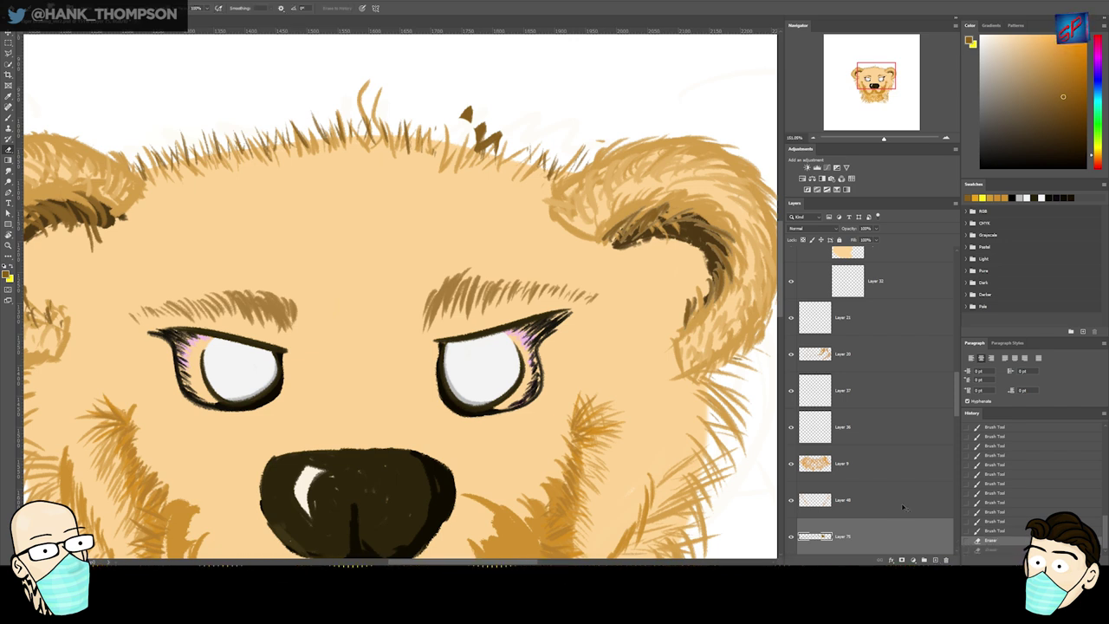
# - Try another thick brown mark on the head's fur line, and undo the test marks
pyautogui.moveTo(517, 166); pyautogui.dragTo(511, 138)
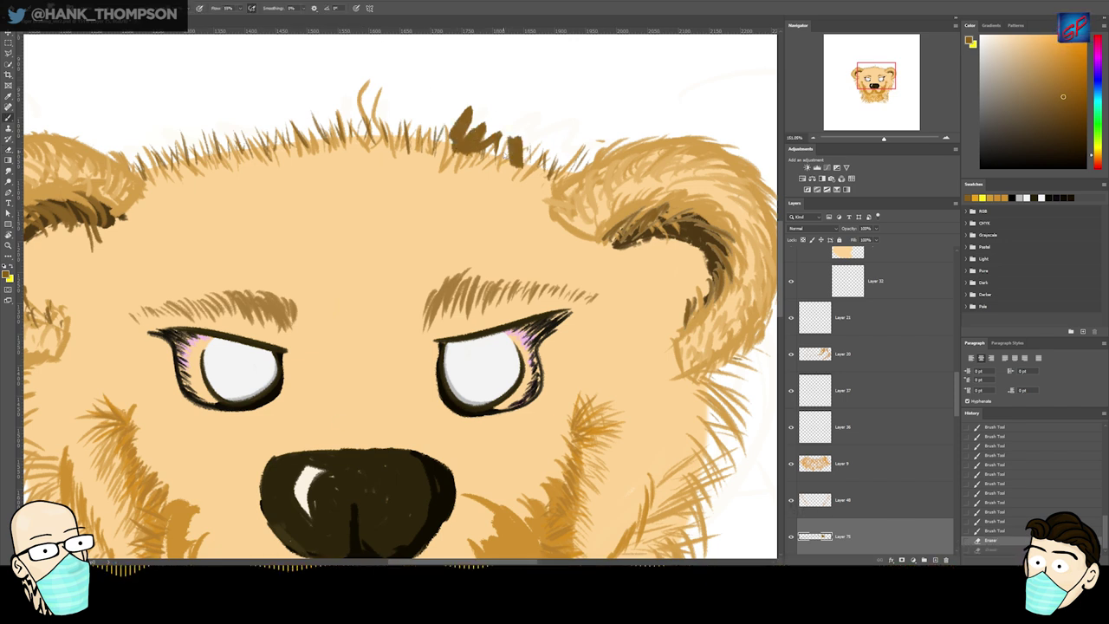
pyautogui.click(866, 500)
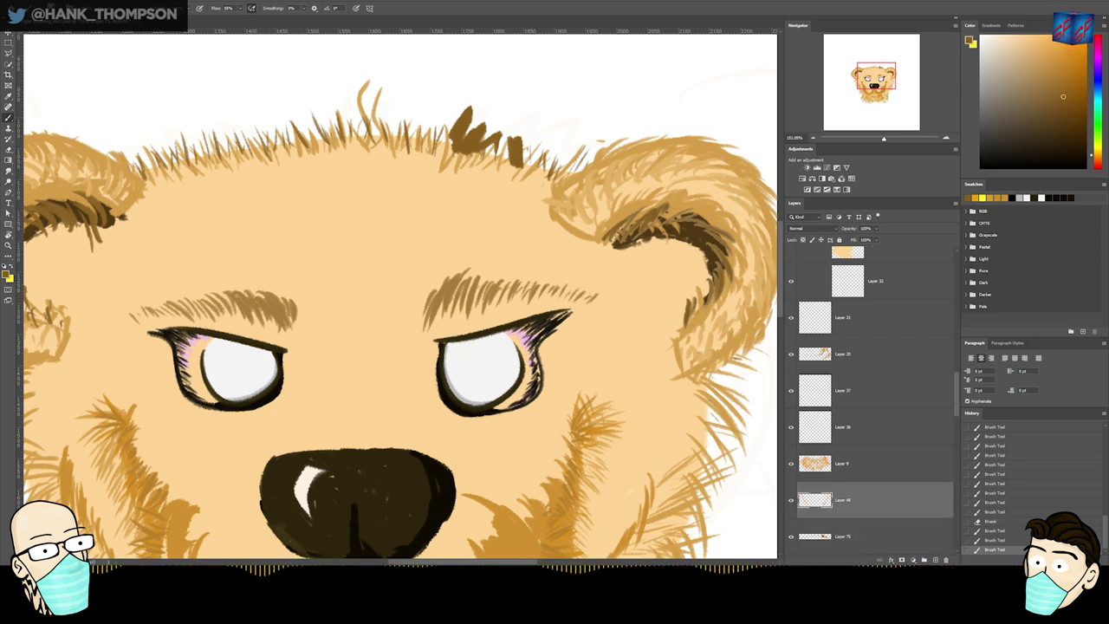
pyautogui.hotkey('ctrl', 'z')
pyautogui.hotkey('ctrl', 'z')
pyautogui.hotkey('ctrl', 'z')
pyautogui.hotkey('ctrl', 'z')
pyautogui.hotkey('ctrl', 'z')
pyautogui.hotkey('ctrl', 'z')
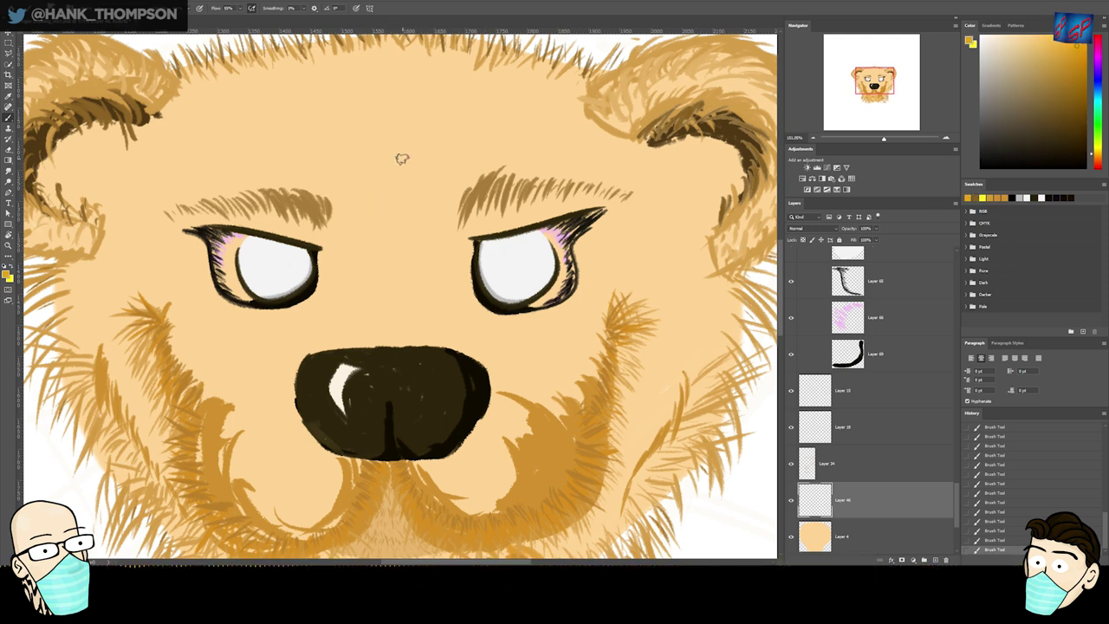
# - Paint a golden V-shaped fur marking on the forehead above the eyebrows
pyautogui.moveTo(400, 178)
pyautogui.mouseDown()
pyautogui.moveTo(426, 128)
pyautogui.moveTo(439, 134)
pyautogui.moveTo(540, 78)
pyautogui.mouseUp()
pyautogui.moveTo(422, 123)
pyautogui.mouseDown()
pyautogui.moveTo(386, 173)
pyautogui.moveTo(397, 163)
pyautogui.moveTo(378, 128)
pyautogui.moveTo(396, 141)
pyautogui.moveTo(379, 138)
pyautogui.moveTo(389, 175)
pyautogui.mouseUp()
pyautogui.moveTo(373, 117)
pyautogui.mouseDown()
pyautogui.moveTo(384, 140)
pyautogui.moveTo(376, 125)
pyautogui.mouseUp()
pyautogui.moveTo(297, 88)
pyautogui.mouseDown()
pyautogui.moveTo(319, 103)
pyautogui.moveTo(292, 93)
pyautogui.mouseUp()
pyautogui.moveTo(316, 97); pyautogui.dragTo(378, 130)
# - Rotate and shift the golden forehead marking to centre it between the eyebrows, and extend its left-hand arm with short strokes
pyautogui.hotkey('ctrl', 't')
pyautogui.moveTo(563, 83); pyautogui.dragTo(562, 77)
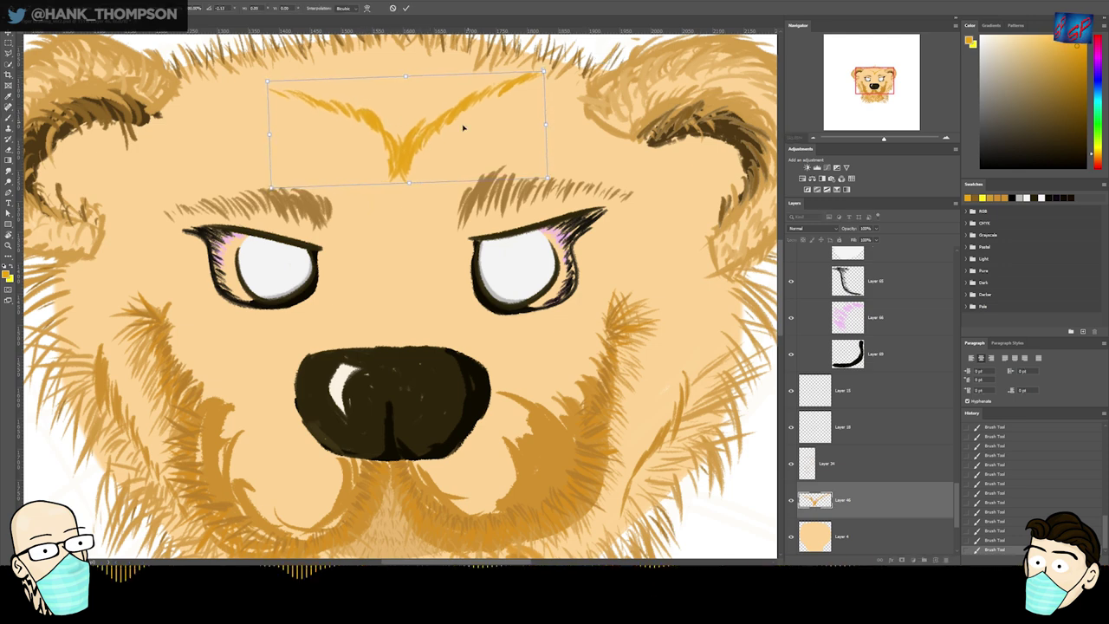
pyautogui.moveTo(457, 135); pyautogui.dragTo(451, 150)
pyautogui.press('Return')
pyautogui.moveTo(267, 102); pyautogui.dragTo(283, 111)
pyautogui.moveTo(263, 101); pyautogui.dragTo(276, 107)
pyautogui.moveTo(254, 97); pyautogui.dragTo(268, 103)
pyautogui.moveTo(251, 95)
pyautogui.mouseDown()
pyautogui.moveTo(285, 109)
pyautogui.moveTo(244, 101)
pyautogui.moveTo(327, 110)
pyautogui.moveTo(384, 153)
pyautogui.moveTo(389, 182)
pyautogui.moveTo(403, 156)
pyautogui.moveTo(488, 106)
pyautogui.mouseUp()
# - Add a layer above the golden marking, choose a very dark brown and paint short fur strokes along the lower edges of both arms
pyautogui.hotkey('ctrl', 'shift', 'alt', 'n')
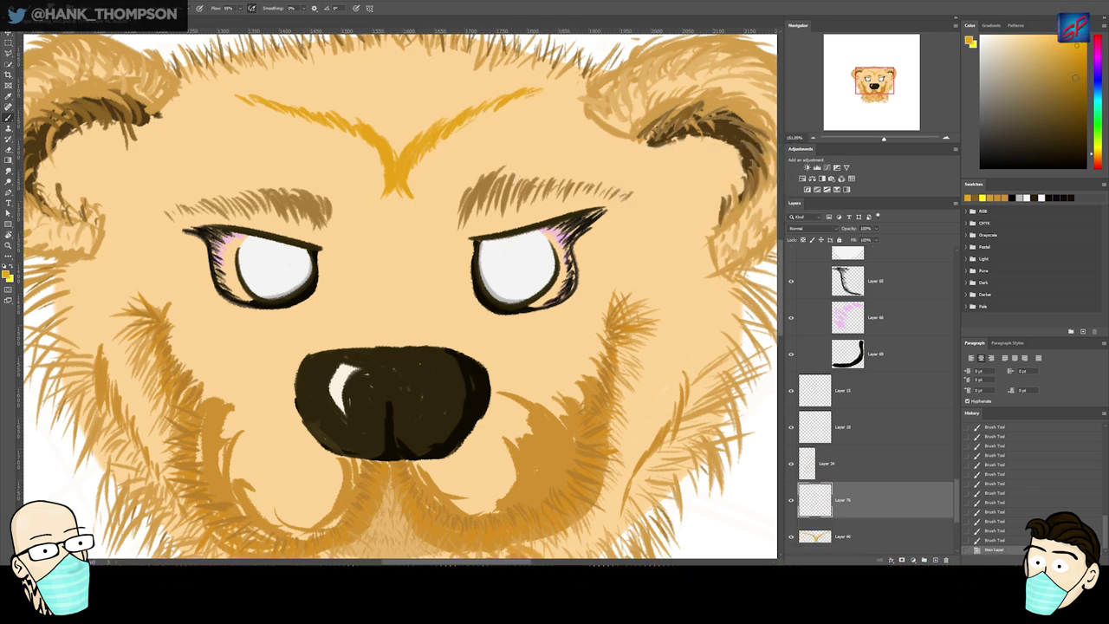
pyautogui.click(1063, 67)
pyautogui.click(1055, 124)
pyautogui.click(1074, 132)
pyautogui.moveTo(413, 191)
pyautogui.mouseDown()
pyautogui.moveTo(412, 177)
pyautogui.moveTo(420, 201)
pyautogui.moveTo(475, 126)
pyautogui.moveTo(539, 97)
pyautogui.moveTo(420, 178)
pyautogui.mouseUp()
pyautogui.moveTo(247, 114)
pyautogui.mouseDown()
pyautogui.moveTo(337, 143)
pyautogui.moveTo(381, 178)
pyautogui.moveTo(290, 113)
pyautogui.moveTo(267, 120)
pyautogui.moveTo(329, 132)
pyautogui.mouseUp()
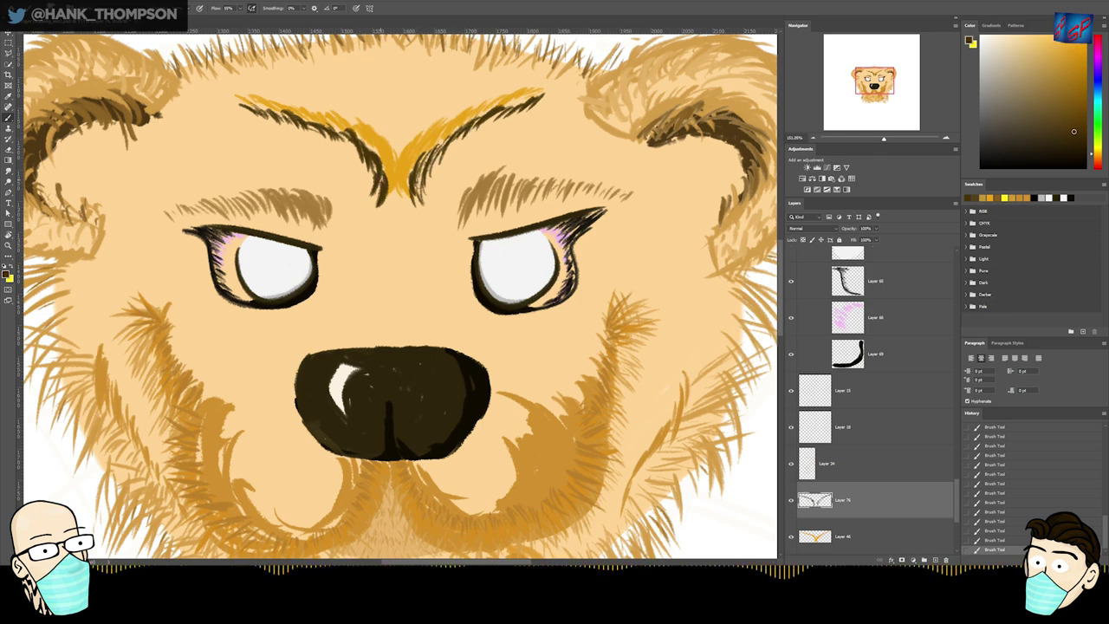
# - Select the golden marking's layer, sample its gold and lengthen the marking's lower tip
pyautogui.keyDown('ctrl'); pyautogui.click(398, 169); pyautogui.keyUp('ctrl')
pyautogui.moveTo(390, 178); pyautogui.dragTo(399, 206)
pyautogui.hotkey('ctrl', 'z')
pyautogui.hotkey('ctrl', 'z')
pyautogui.press('x')
pyautogui.keyDown('alt'); pyautogui.click(396, 177); pyautogui.keyUp('alt')
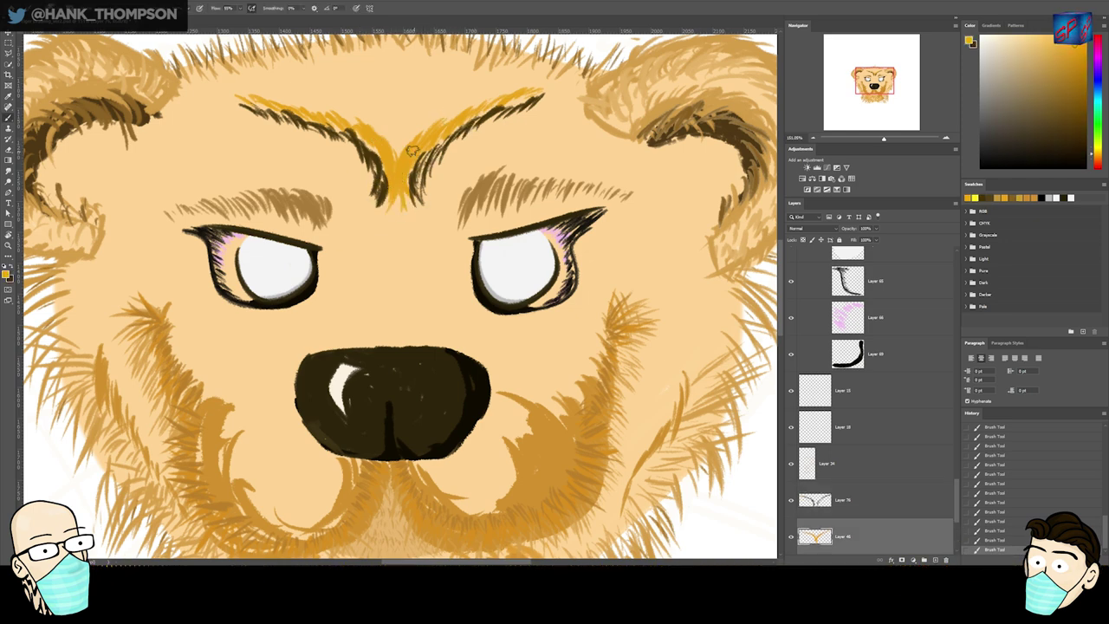
# - Add a layer above the golden marking and paint off-white highlight fur along the upper edges of both arms
pyautogui.hotkey('ctrl', 'shift', 'alt', 'n')
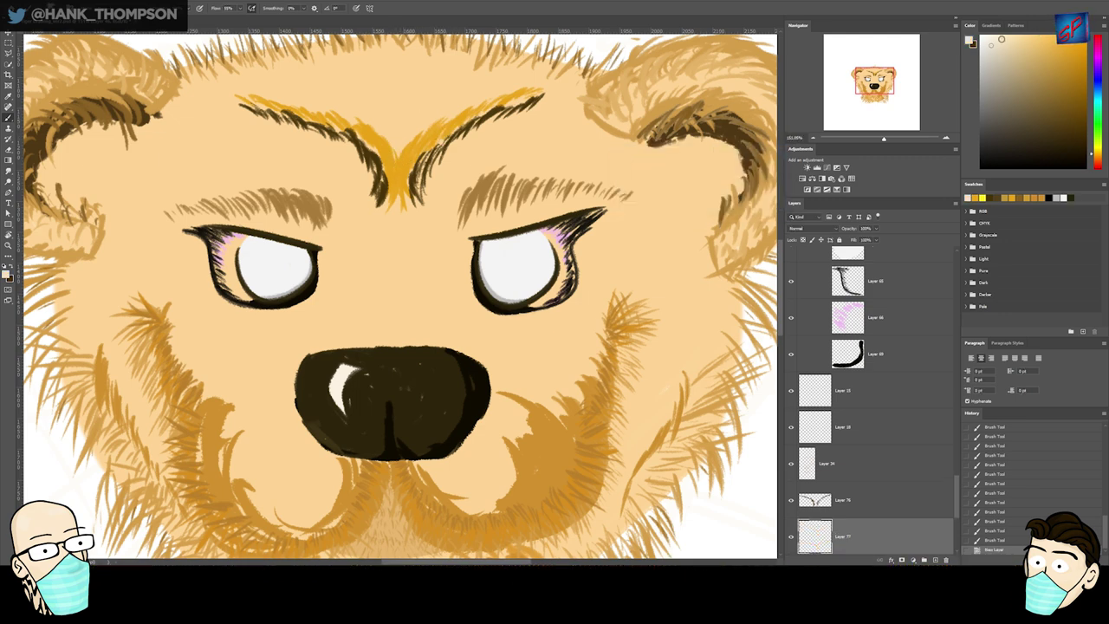
pyautogui.moveTo(420, 127); pyautogui.dragTo(409, 141)
pyautogui.moveTo(415, 132); pyautogui.dragTo(395, 155)
pyautogui.moveTo(431, 118)
pyautogui.mouseDown()
pyautogui.moveTo(416, 133)
pyautogui.moveTo(451, 116)
pyautogui.mouseUp()
pyautogui.moveTo(498, 91); pyautogui.dragTo(476, 105)
pyautogui.moveTo(532, 82)
pyautogui.mouseDown()
pyautogui.moveTo(511, 91)
pyautogui.moveTo(542, 80)
pyautogui.mouseUp()
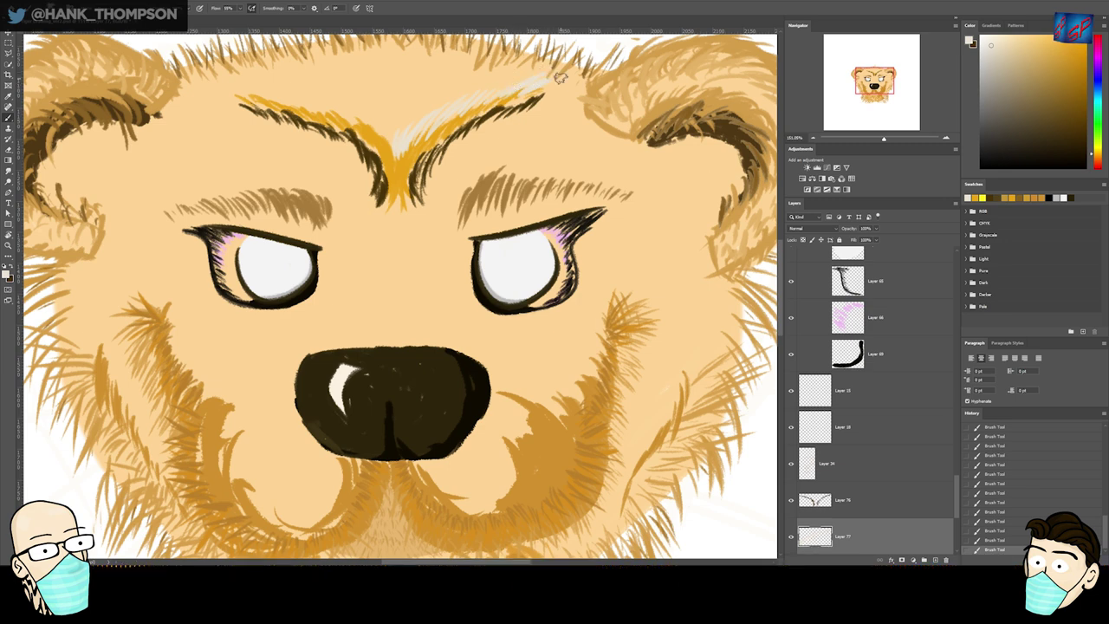
pyautogui.scroll(2, 404, 188)
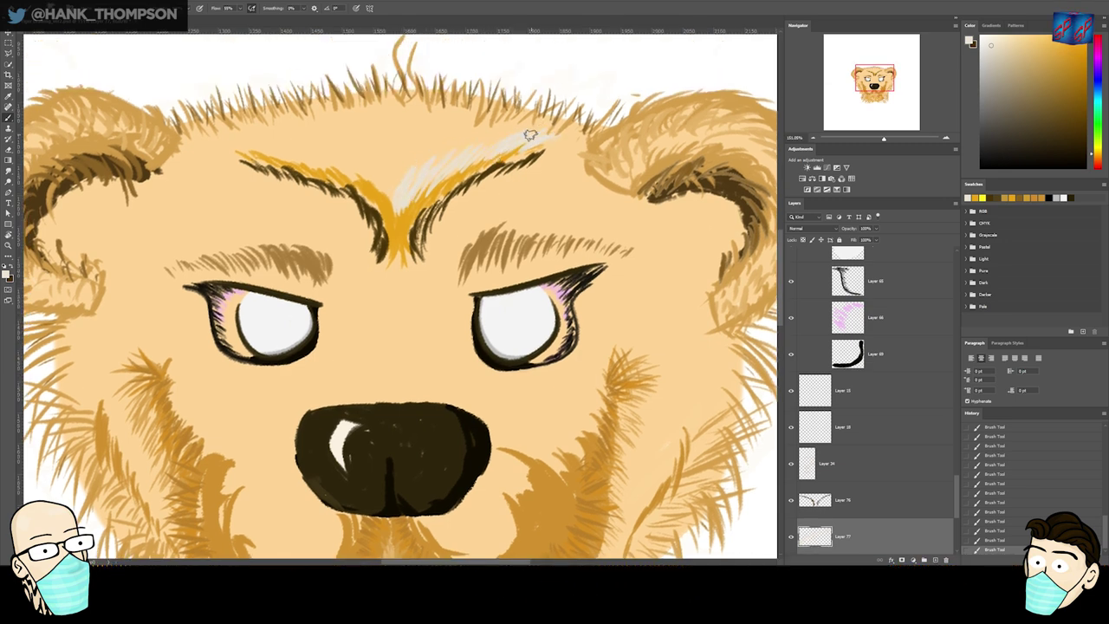
pyautogui.moveTo(257, 142); pyautogui.dragTo(276, 153)
pyautogui.moveTo(279, 145); pyautogui.dragTo(322, 161)
pyautogui.moveTo(319, 154); pyautogui.dragTo(338, 168)
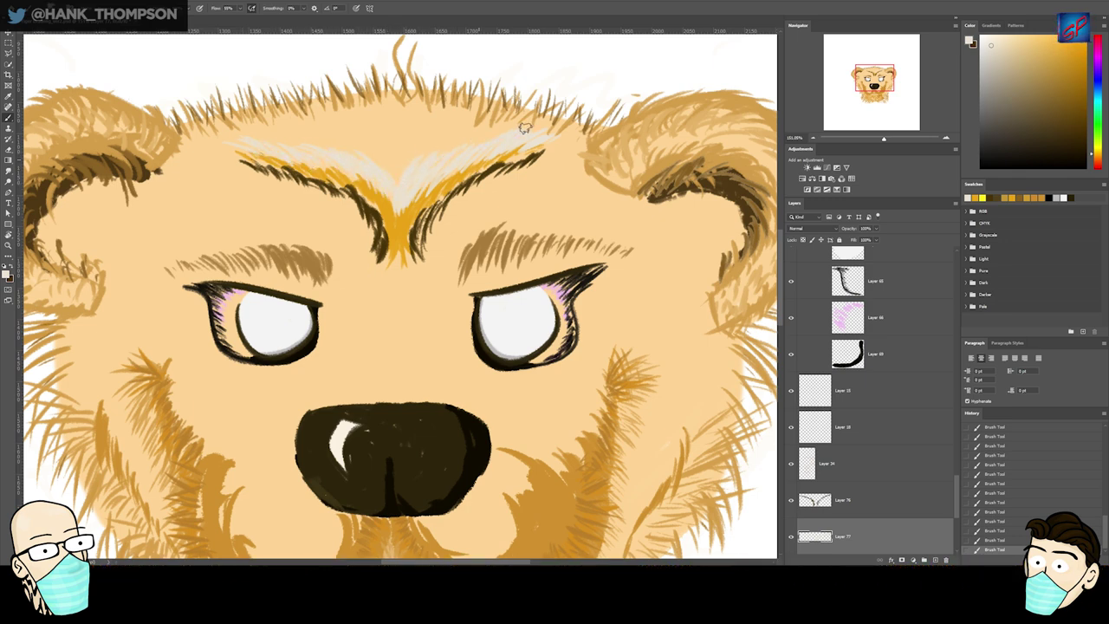
# - Select the right-hand ear's fur layer, sample its tan and paint fur strokes blending the ear's inner base into the head
pyautogui.scroll(-1, 515, 371)
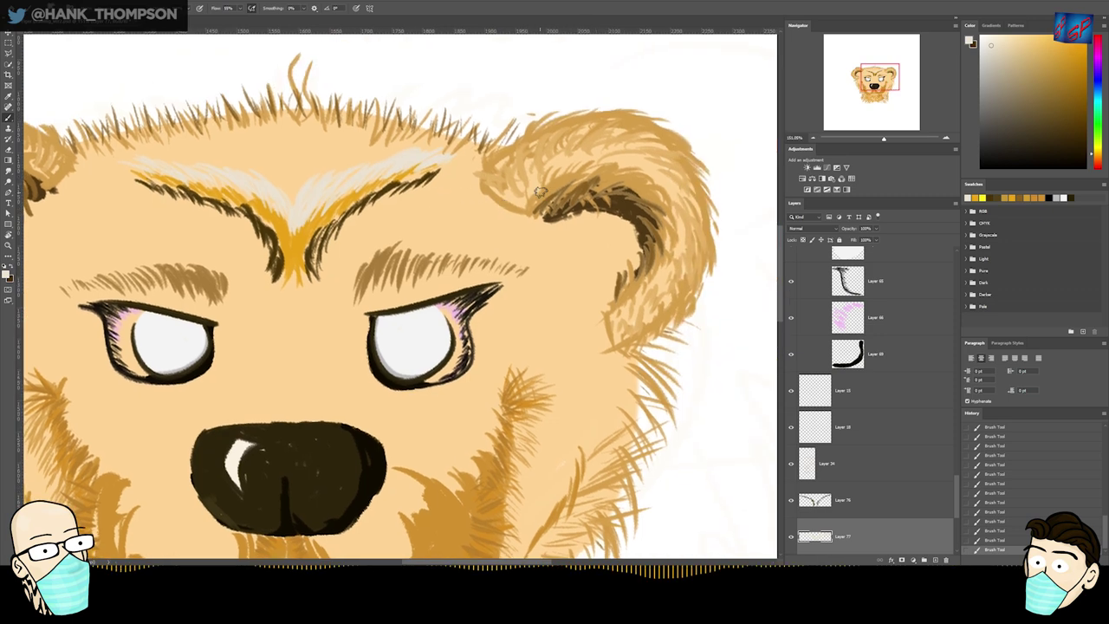
pyautogui.press('b')
pyautogui.keyDown('alt'); pyautogui.click(505, 195); pyautogui.keyUp('alt')
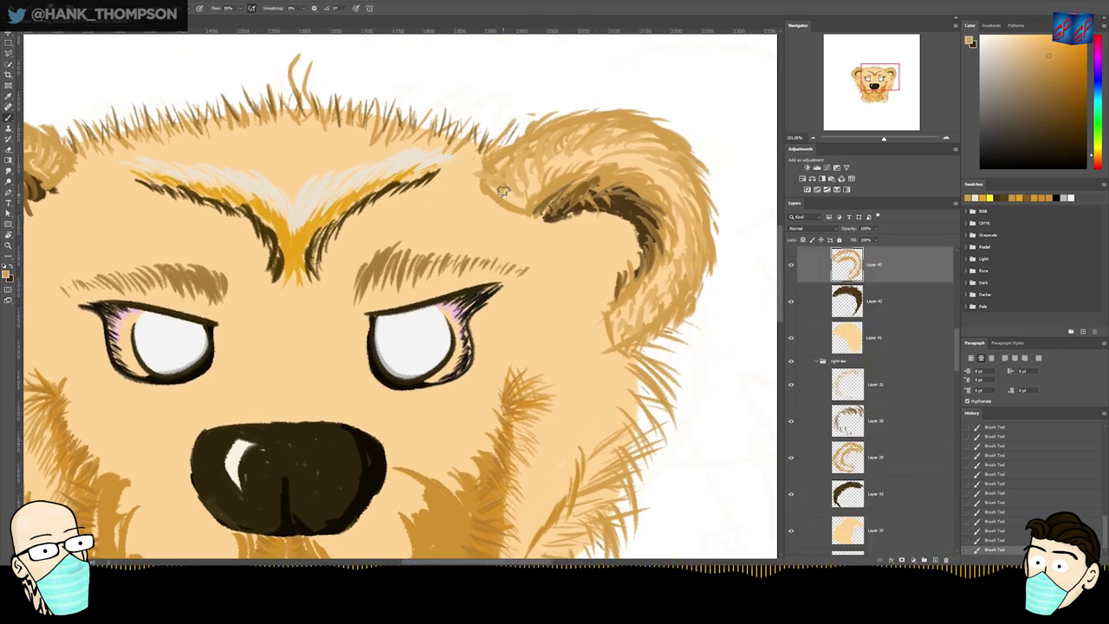
pyautogui.moveTo(472, 175); pyautogui.dragTo(522, 204)
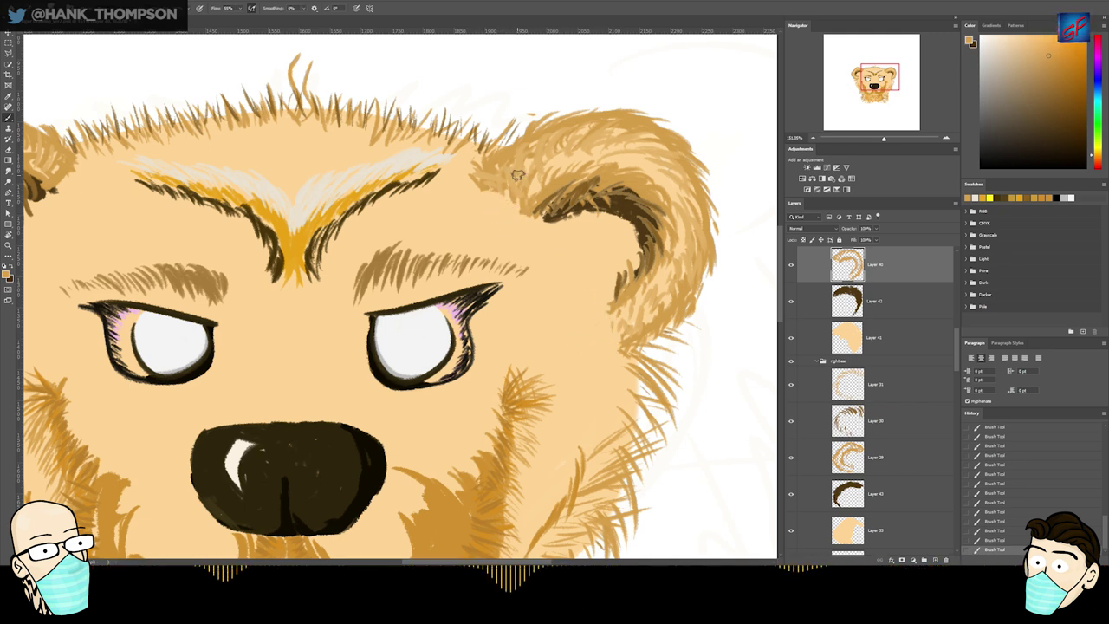
pyautogui.moveTo(518, 180); pyautogui.dragTo(526, 164)
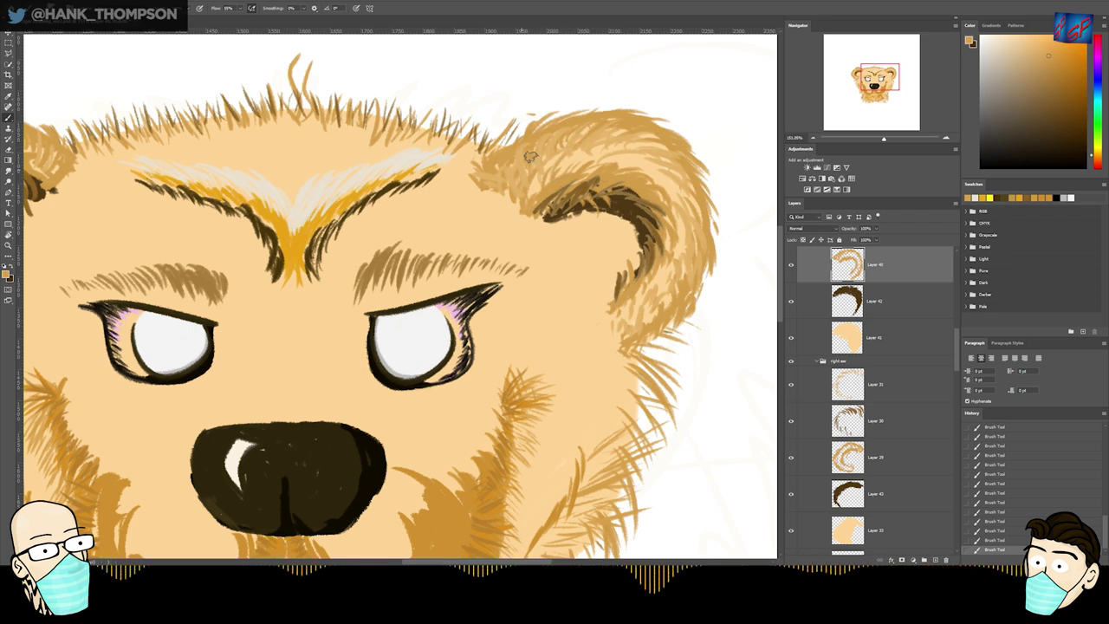
# - Paint more tan fur strokes along the right-hand ear's lower base, outer rim and inner edge
pyautogui.moveTo(679, 260)
pyautogui.mouseDown()
pyautogui.moveTo(633, 324)
pyautogui.moveTo(621, 322)
pyautogui.mouseUp()
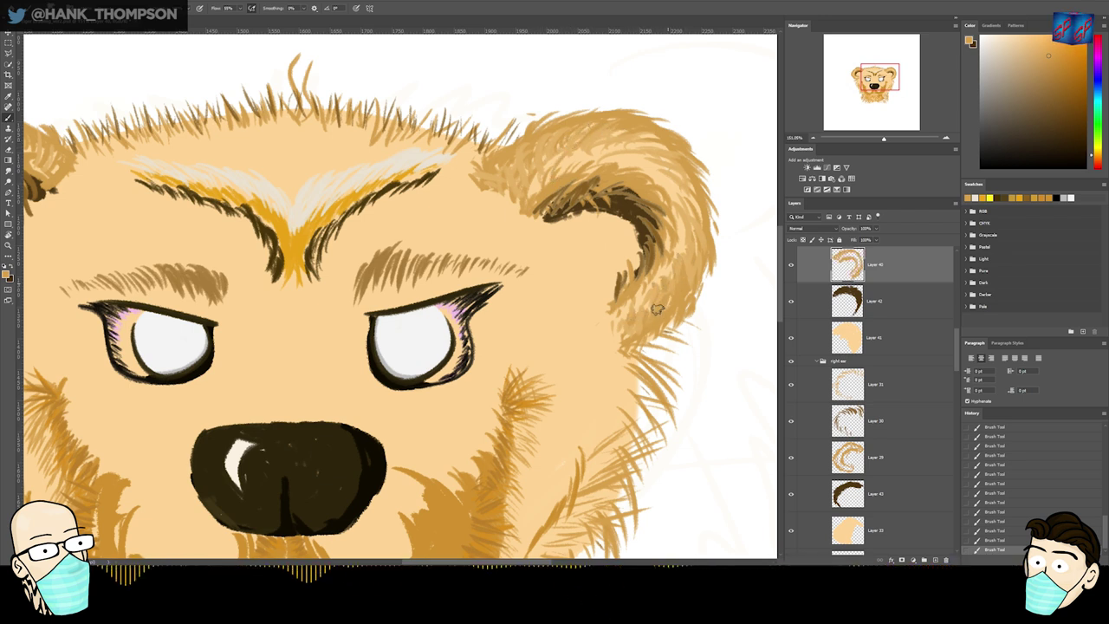
pyautogui.moveTo(685, 199); pyautogui.dragTo(682, 264)
pyautogui.moveTo(535, 193)
pyautogui.mouseDown()
pyautogui.moveTo(575, 166)
pyautogui.moveTo(612, 162)
pyautogui.moveTo(642, 169)
pyautogui.moveTo(635, 184)
pyautogui.mouseUp()
pyautogui.moveTo(511, 193); pyautogui.dragTo(528, 275)
pyautogui.moveTo(381, 260); pyautogui.dragTo(500, 256)
# - Select the left-hand ear's fur layer and paint tan fur strokes over its outer rim and bases, blending them into the head
pyautogui.keyDown('ctrl'); pyautogui.click(276, 139); pyautogui.keyUp('ctrl')
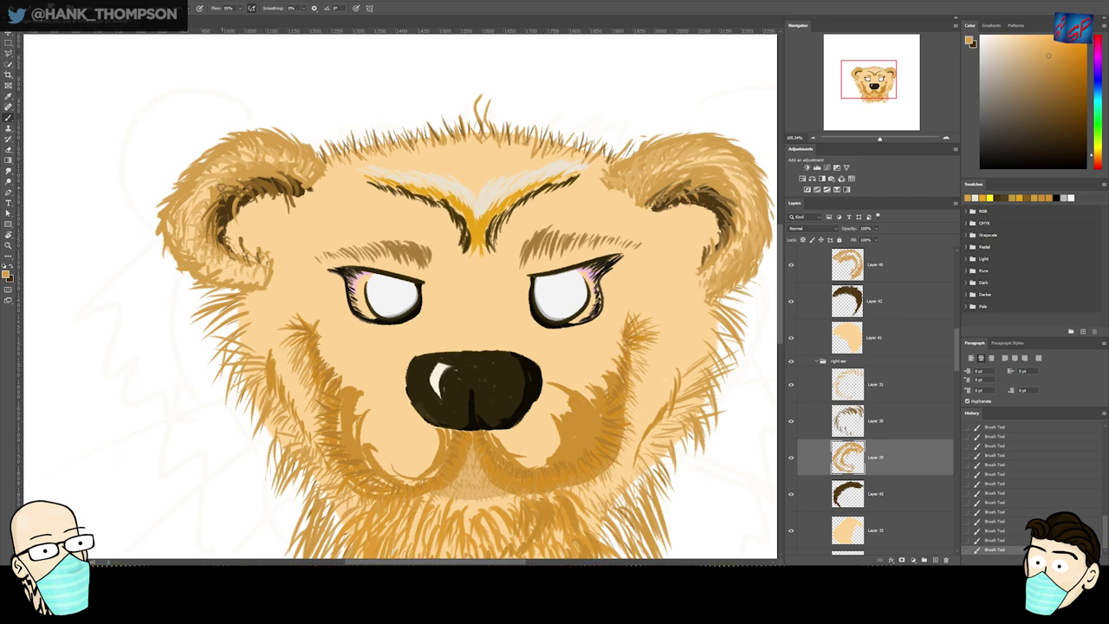
pyautogui.moveTo(191, 269)
pyautogui.mouseDown()
pyautogui.moveTo(192, 286)
pyautogui.moveTo(246, 282)
pyautogui.moveTo(218, 274)
pyautogui.mouseUp()
pyautogui.moveTo(196, 244)
pyautogui.mouseDown()
pyautogui.moveTo(197, 261)
pyautogui.moveTo(227, 277)
pyautogui.mouseUp()
pyautogui.moveTo(191, 206); pyautogui.dragTo(178, 238)
pyautogui.moveTo(195, 225); pyautogui.dragTo(185, 247)
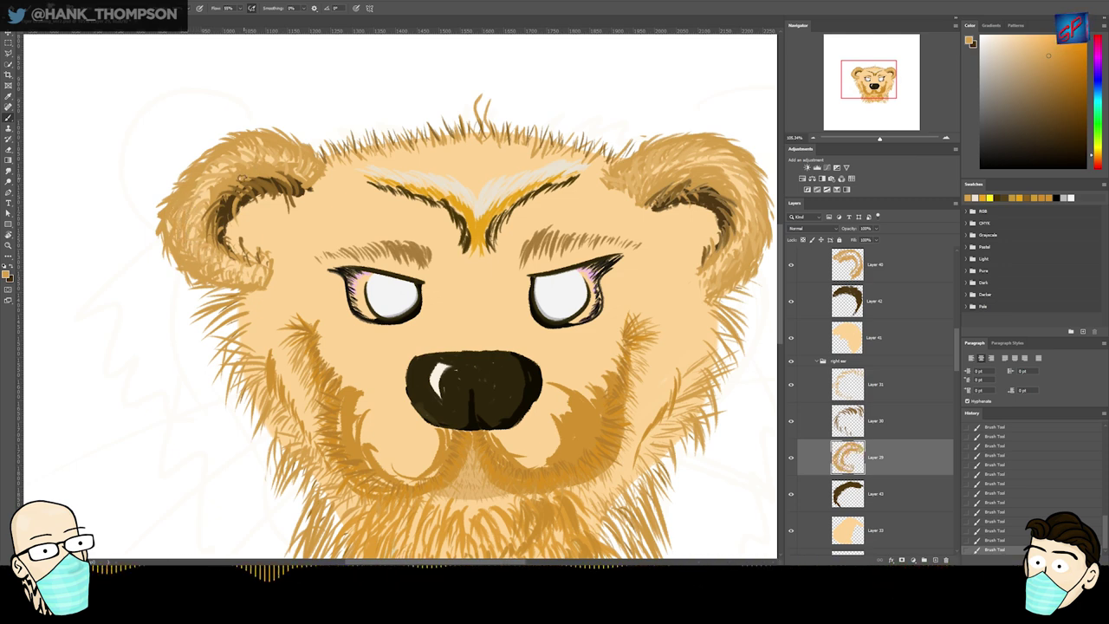
pyautogui.hotkey('ctrl', 'z')
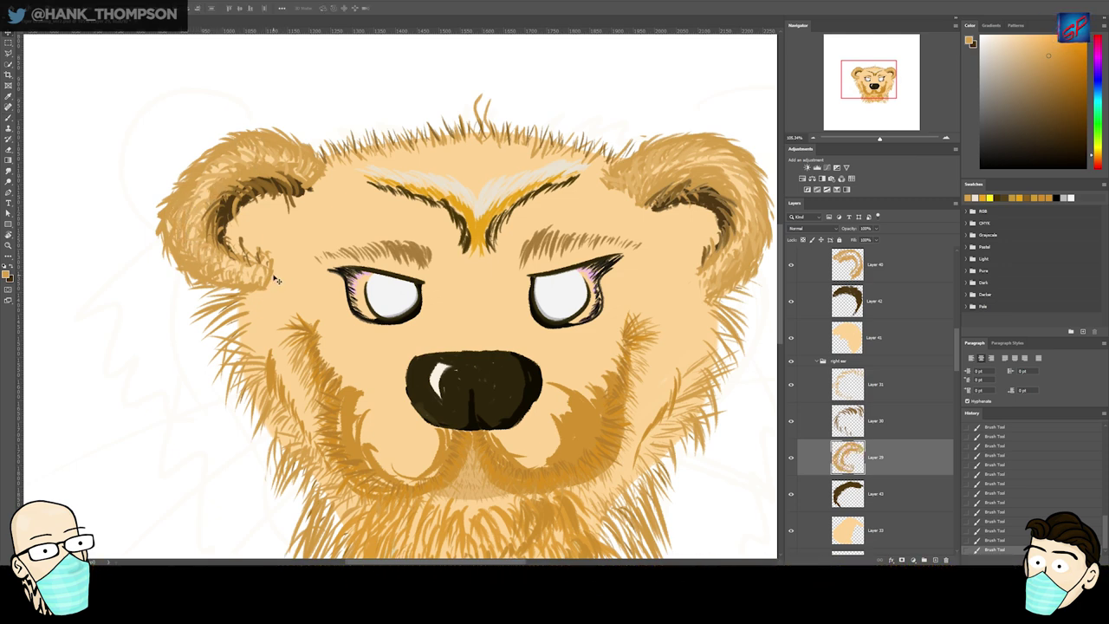
pyautogui.moveTo(304, 189); pyautogui.dragTo(310, 179)
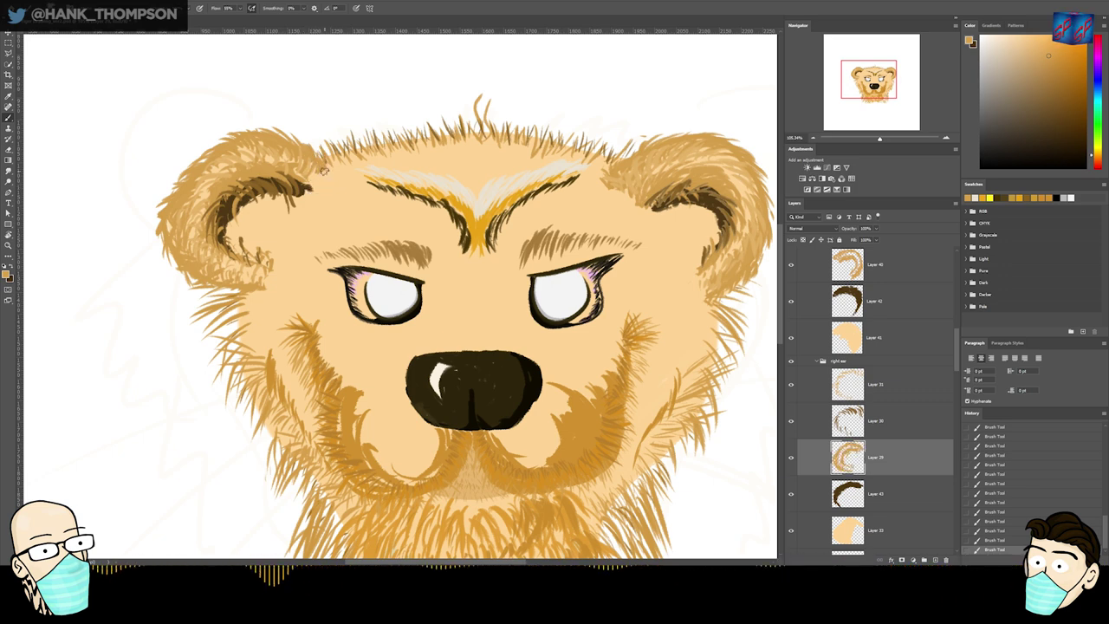
pyautogui.moveTo(266, 285); pyautogui.dragTo(257, 289)
pyautogui.moveTo(249, 338)
pyautogui.mouseDown()
pyautogui.moveTo(290, 254)
pyautogui.moveTo(187, 354)
pyautogui.mouseUp()
# - Select the golden forehead marking's layer and shift it to a brighter, more saturated gold with Hue/Saturation
pyautogui.keyDown('ctrl'); pyautogui.click(419, 254); pyautogui.keyUp('ctrl')
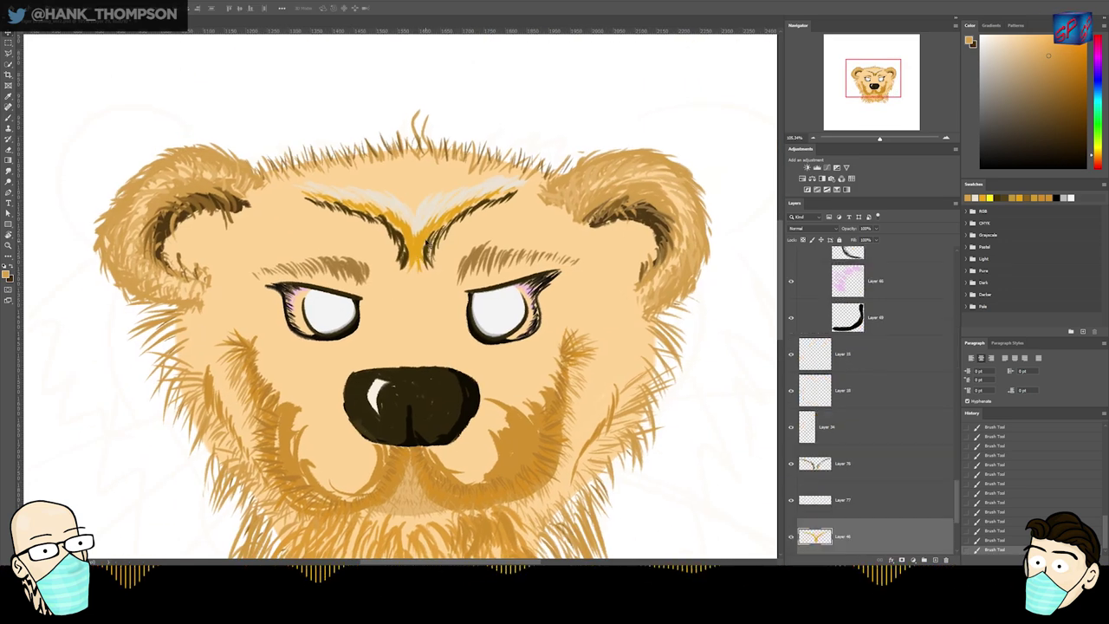
pyautogui.hotkey('ctrl', 'u')
pyautogui.press('Return')
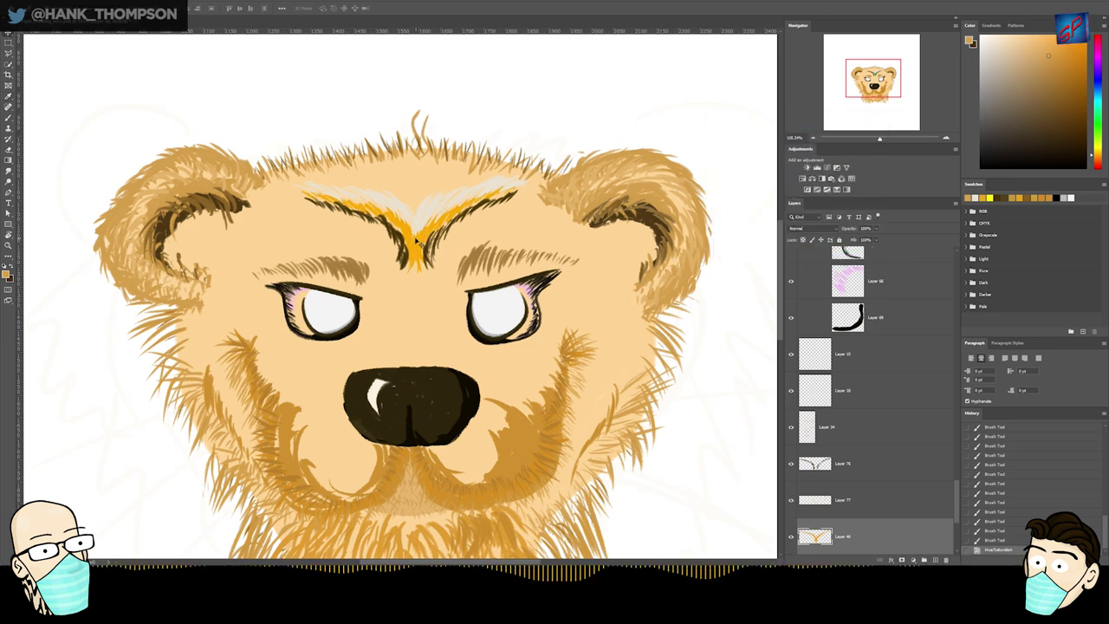
# - Sample the marking's brighter gold and paint thin curved fur strokes above both sides of the nose
pyautogui.press('z')
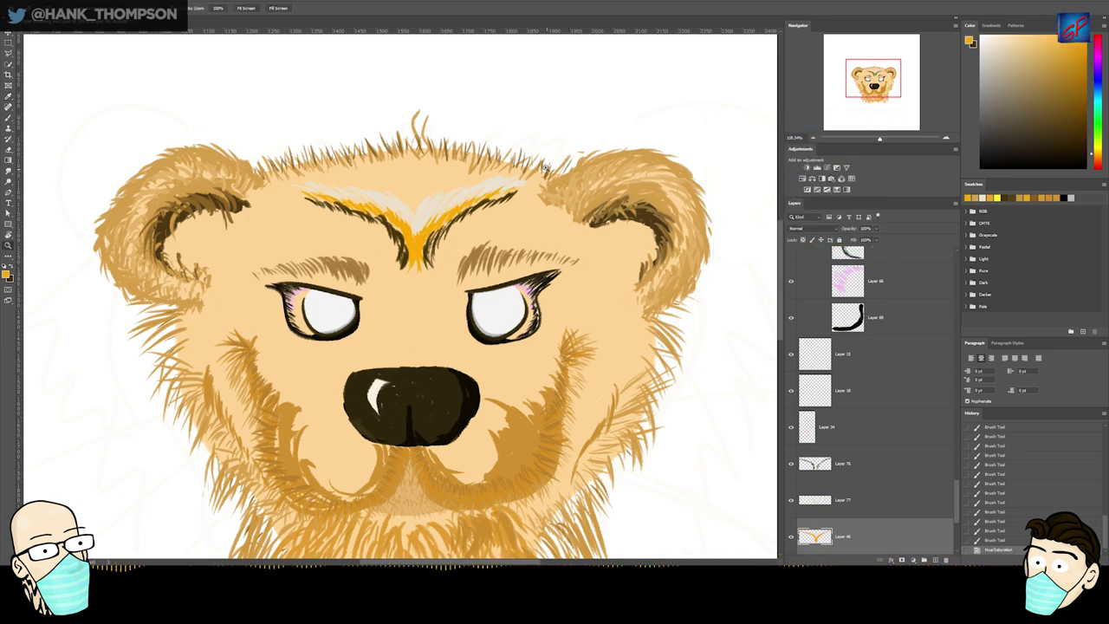
pyautogui.scroll(-3, 449, 297)
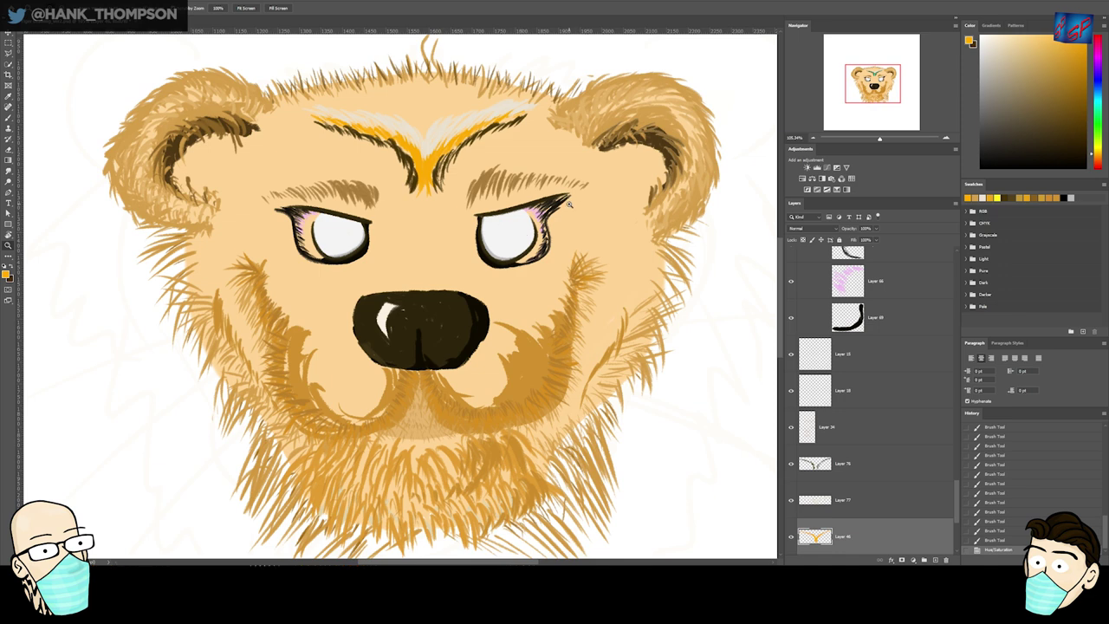
pyautogui.press('b')
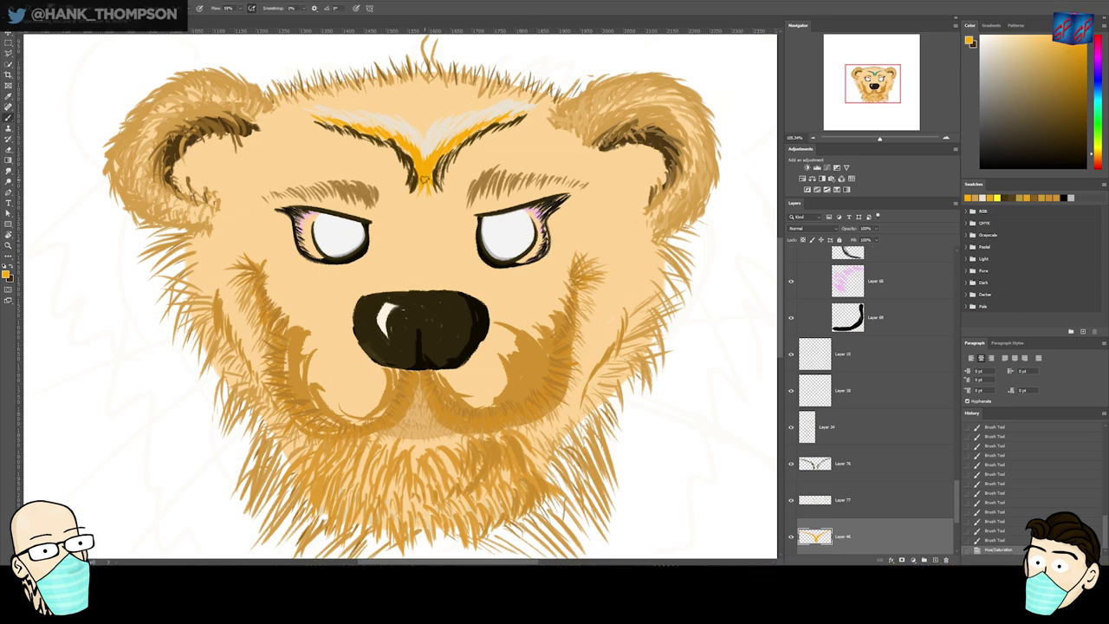
pyautogui.moveTo(426, 277); pyautogui.dragTo(450, 279)
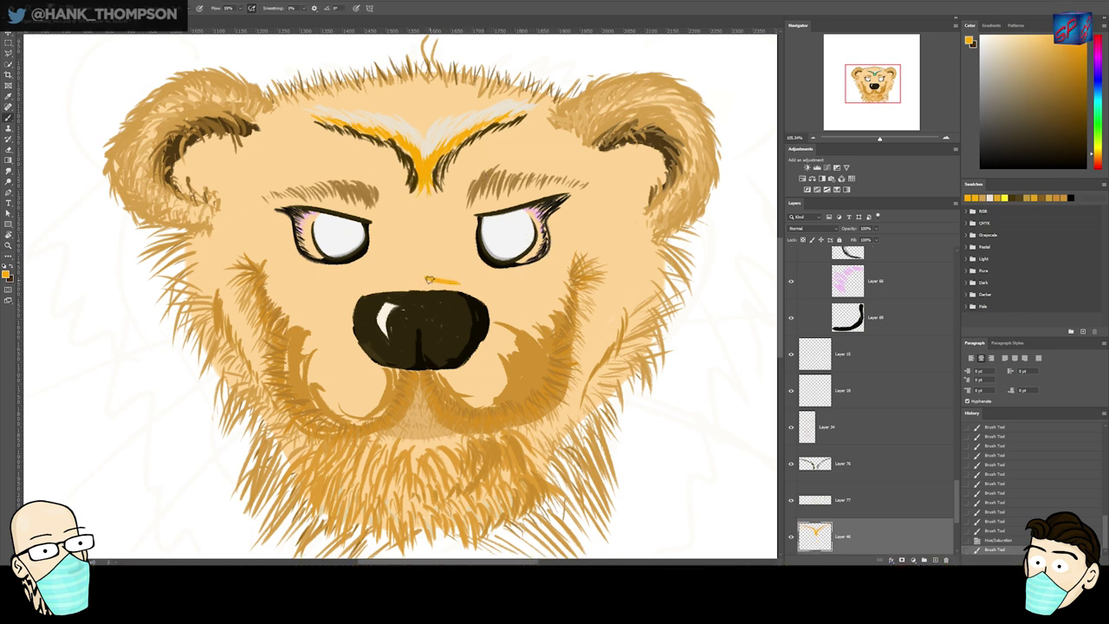
pyautogui.hotkey('ctrl', 'z')
pyautogui.hotkey('ctrl', 'z')
pyautogui.hotkey('ctrl', 'z')
pyautogui.hotkey('ctrl', 'z')
pyautogui.hotkey('ctrl', 'z')
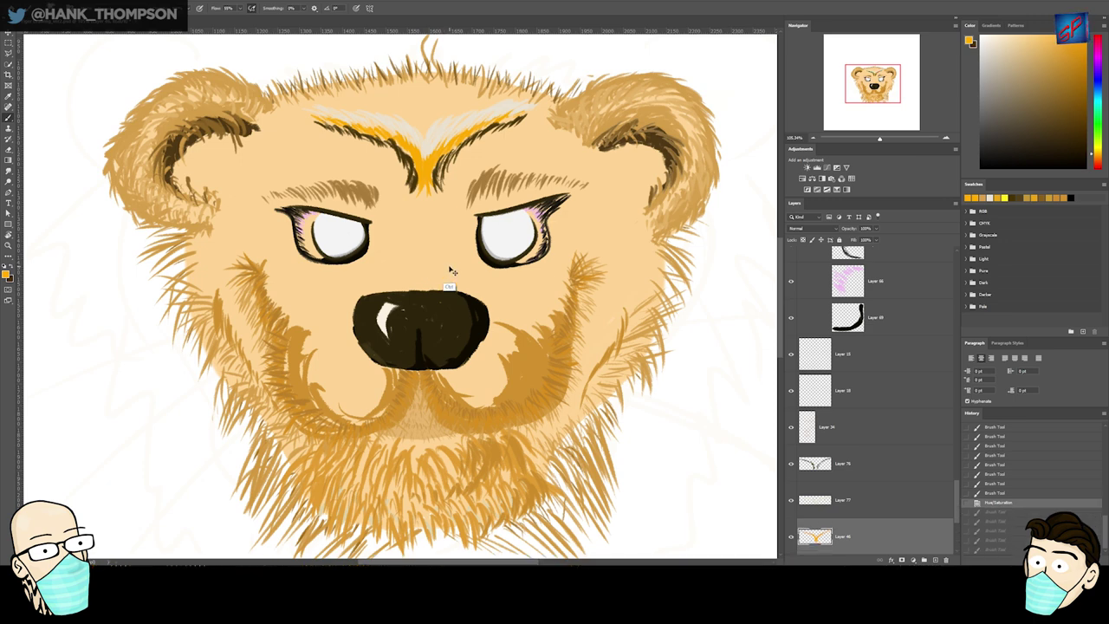
pyautogui.moveTo(429, 281)
pyautogui.mouseDown()
pyautogui.moveTo(467, 285)
pyautogui.moveTo(430, 275)
pyautogui.moveTo(364, 285)
pyautogui.mouseUp()
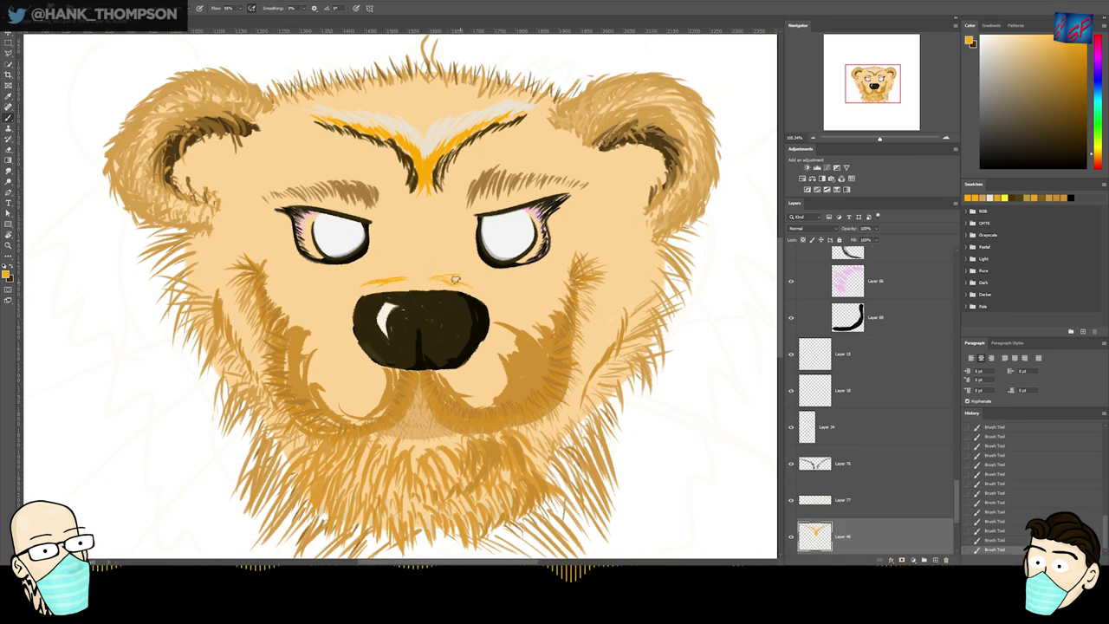
# - Add a layer, sample the marking's off-white and paint highlight strokes on its highlight layer between the gold strokes and the nose
pyautogui.hotkey('ctrl', 'shift', 'n')
pyautogui.press('Return')
pyautogui.keyDown('alt'); pyautogui.click(432, 162); pyautogui.keyUp('alt')
pyautogui.keyDown('alt'); pyautogui.click(429, 154); pyautogui.keyUp('alt')
pyautogui.keyDown('ctrl'); pyautogui.click(430, 153); pyautogui.keyUp('ctrl')
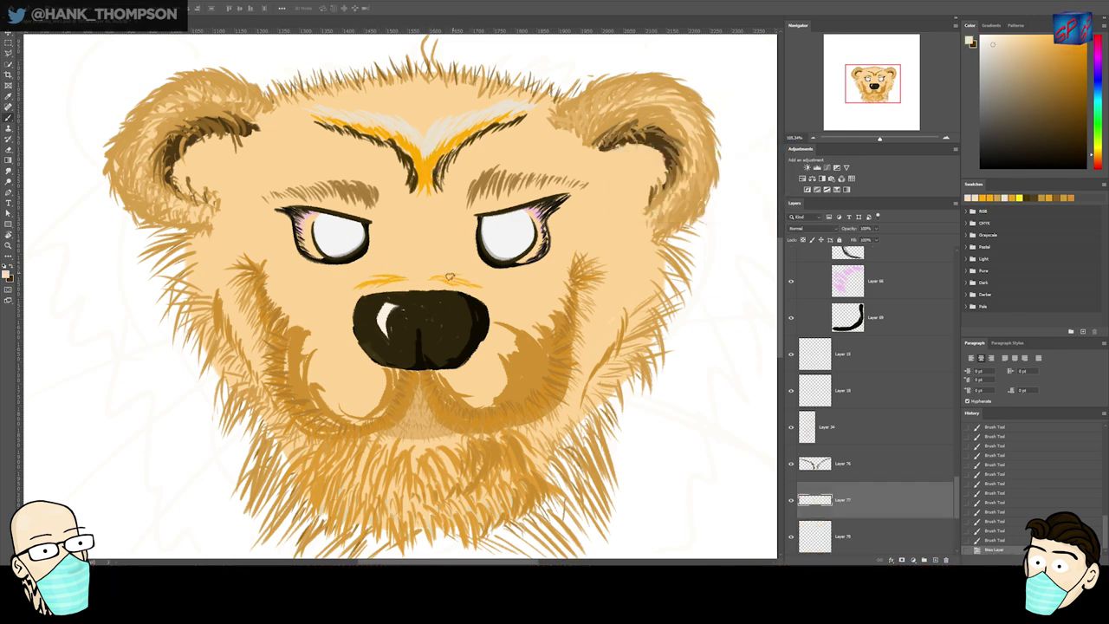
pyautogui.moveTo(436, 283); pyautogui.dragTo(446, 285)
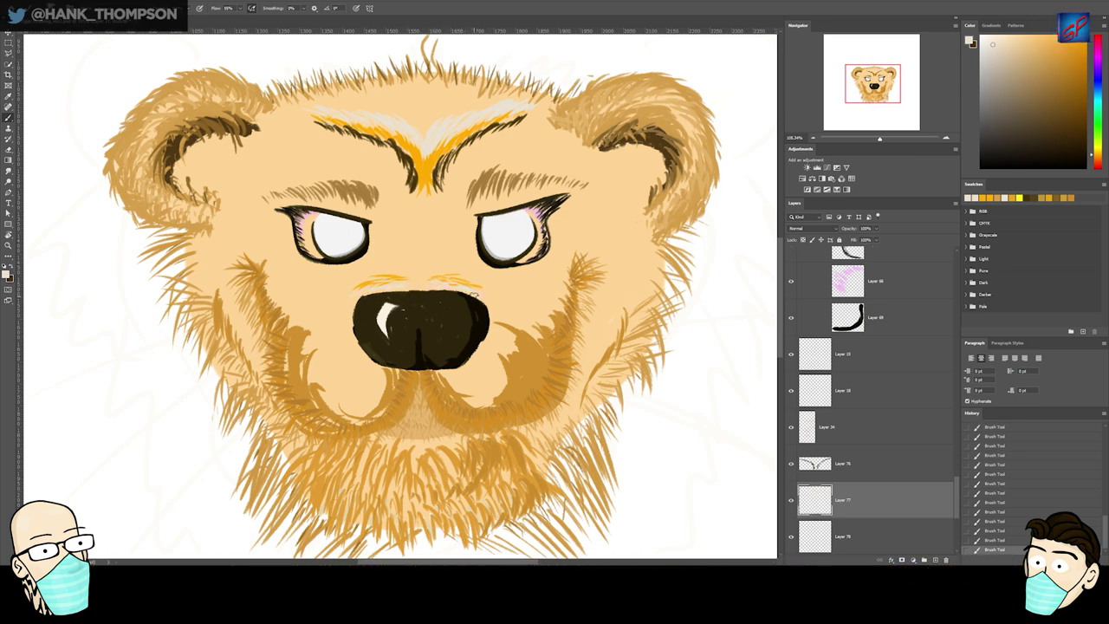
# - Select the dark marking's layer, sample its dark brown and paint curved strokes over the gold fur above both sides of the nose
pyautogui.moveTo(466, 313)
pyautogui.mouseDown()
pyautogui.moveTo(422, 209)
pyautogui.moveTo(411, 248)
pyautogui.mouseUp()
pyautogui.keyDown('ctrl'); pyautogui.click(416, 181); pyautogui.keyUp('ctrl')
pyautogui.keyDown('ctrl'); pyautogui.click(389, 145); pyautogui.keyUp('ctrl')
pyautogui.keyDown('alt'); pyautogui.click(389, 145); pyautogui.keyUp('alt')
pyautogui.moveTo(322, 241)
pyautogui.mouseDown()
pyautogui.moveTo(297, 251)
pyautogui.moveTo(362, 239)
pyautogui.moveTo(342, 234)
pyautogui.mouseUp()
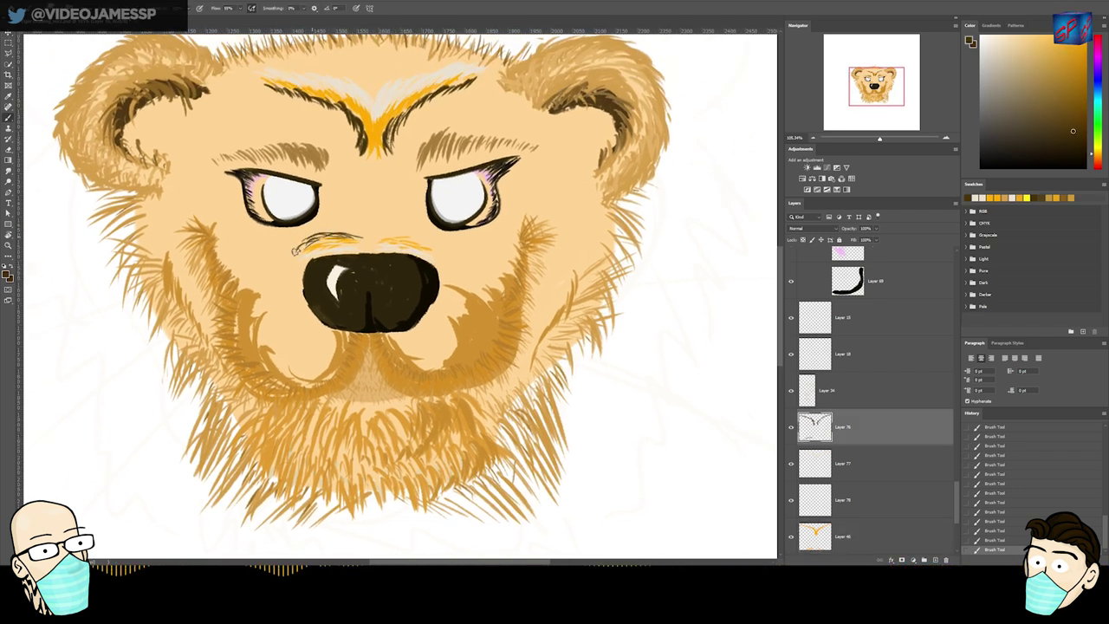
pyautogui.moveTo(425, 248); pyautogui.dragTo(407, 234)
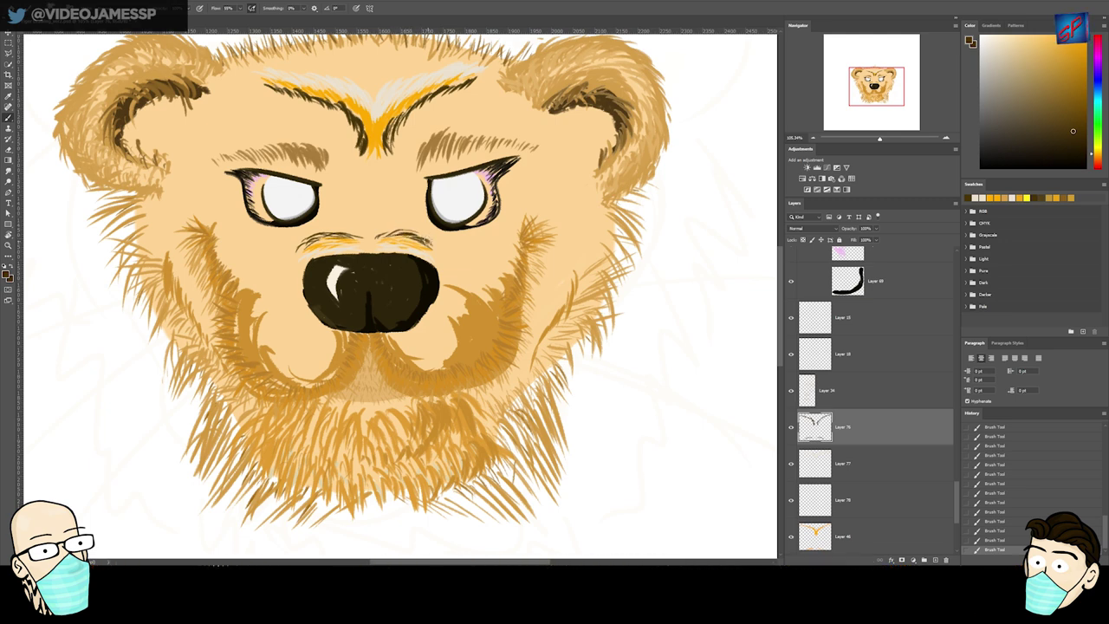
# - Sample the gold above the nose, select its layer and rough in gold fur strokes across the right-hand cheek
pyautogui.keyDown('alt'); pyautogui.click(418, 247); pyautogui.keyUp('alt')
pyautogui.keyDown('ctrl'); pyautogui.click(419, 248); pyautogui.keyUp('ctrl')
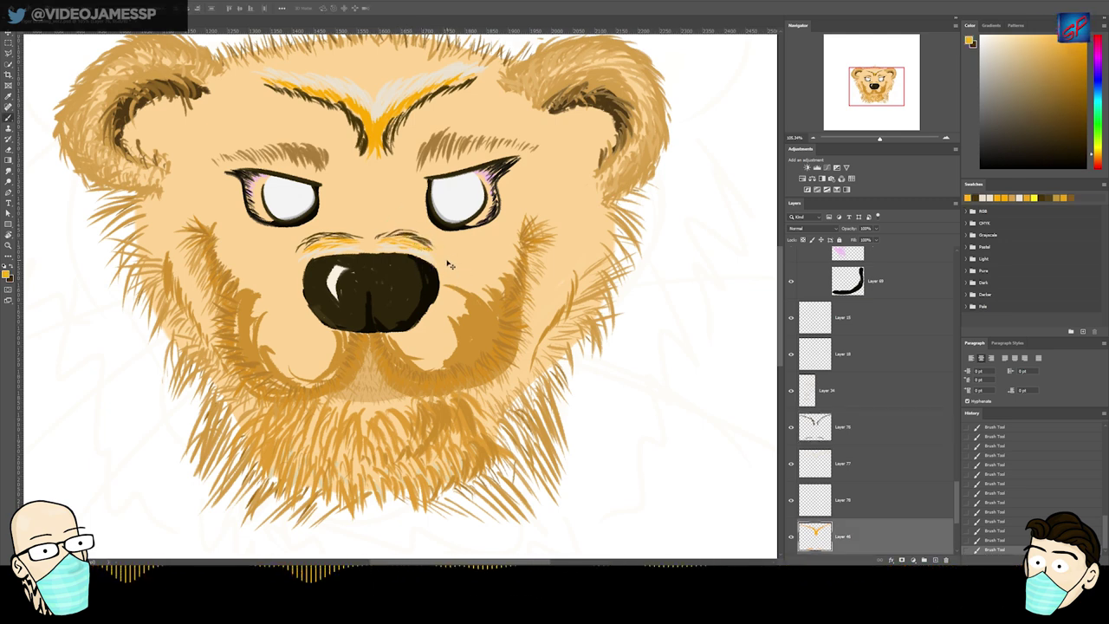
pyautogui.moveTo(475, 275)
pyautogui.mouseDown()
pyautogui.moveTo(492, 251)
pyautogui.moveTo(517, 257)
pyautogui.mouseUp()
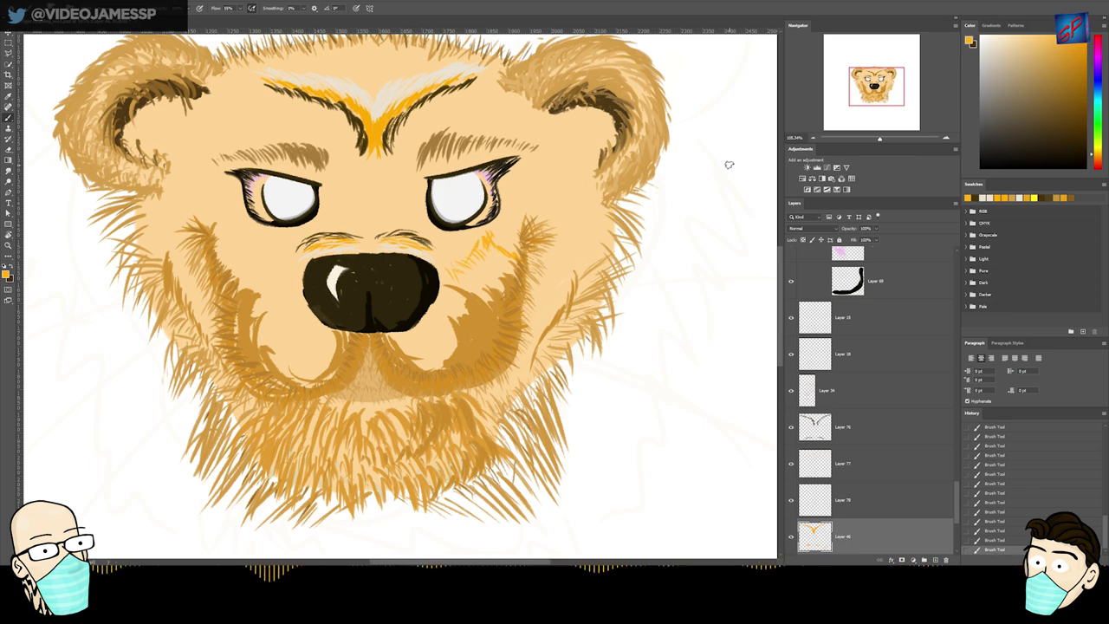
# - Undo the most recent brush strokes and dismiss the error dialog
pyautogui.moveTo(730, 164); pyautogui.dragTo(559, 139)
pyautogui.hotkey('ctrl', 'z')
pyautogui.hotkey('ctrl', 'z')
pyautogui.hotkey('ctrl', 'z')
pyautogui.hotkey('ctrl', 'z')
pyautogui.hotkey('ctrl', 'z')
pyautogui.hotkey('ctrl', 'z')
pyautogui.hotkey('ctrl', 'z')
pyautogui.hotkey('ctrl', 'z')
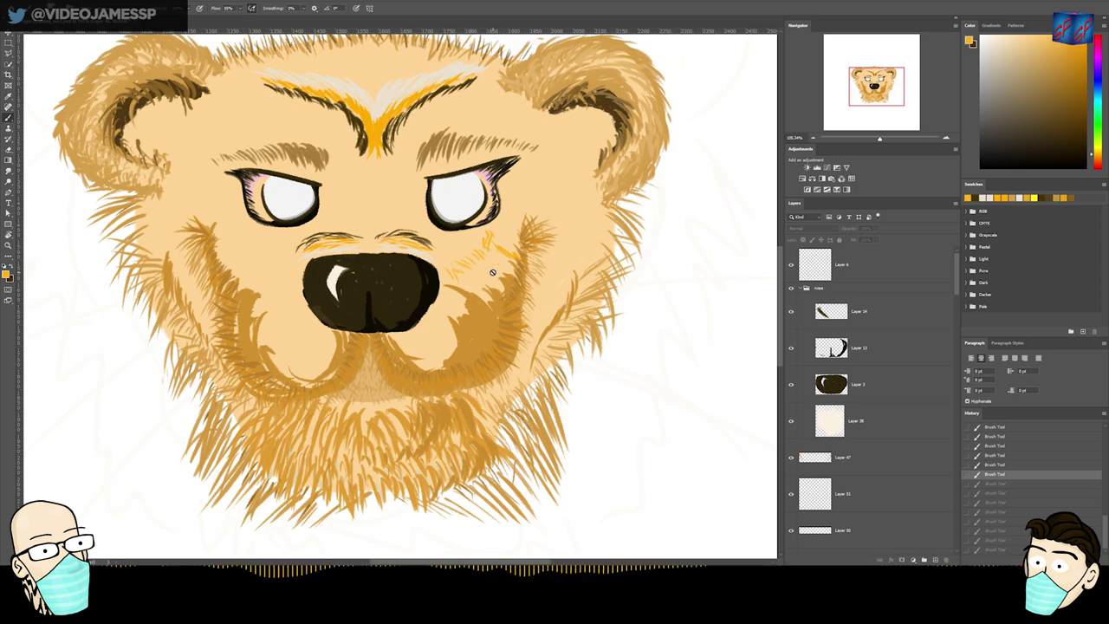
pyautogui.hotkey('ctrl', 'z')
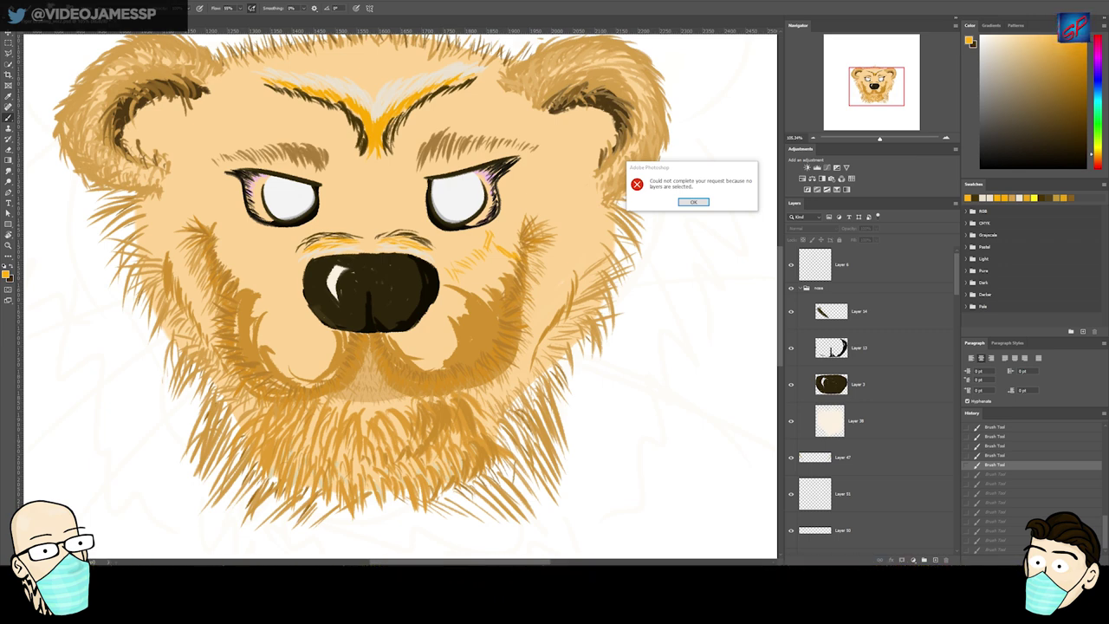
pyautogui.click(711, 213)
pyautogui.click(695, 203)
pyautogui.click(488, 240)
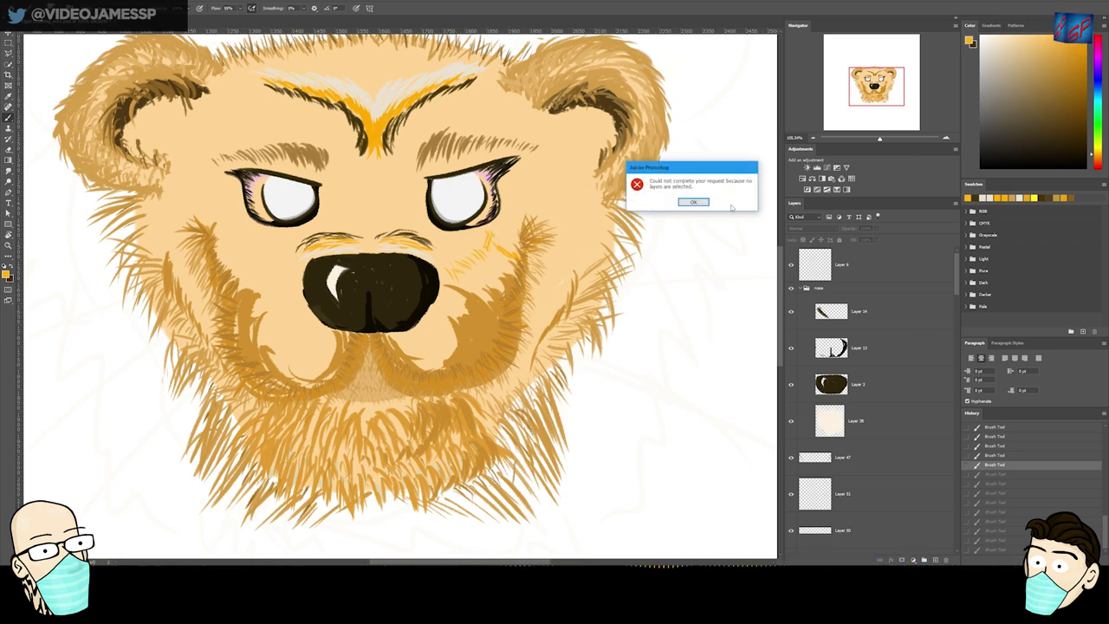
pyautogui.click(695, 202)
# - Reselect the gold marking's layer and build up gold fur strokes across the right-hand cheek from below the eye to the nose
pyautogui.keyDown('ctrl'); pyautogui.click(488, 250); pyautogui.keyUp('ctrl')
pyautogui.scroll(5, 489, 243)
pyautogui.press('e')
pyautogui.moveTo(493, 240)
pyautogui.mouseDown()
pyautogui.moveTo(473, 217)
pyautogui.moveTo(481, 260)
pyautogui.mouseUp()
pyautogui.hotkey('ctrl', 'z')
pyautogui.press('b')
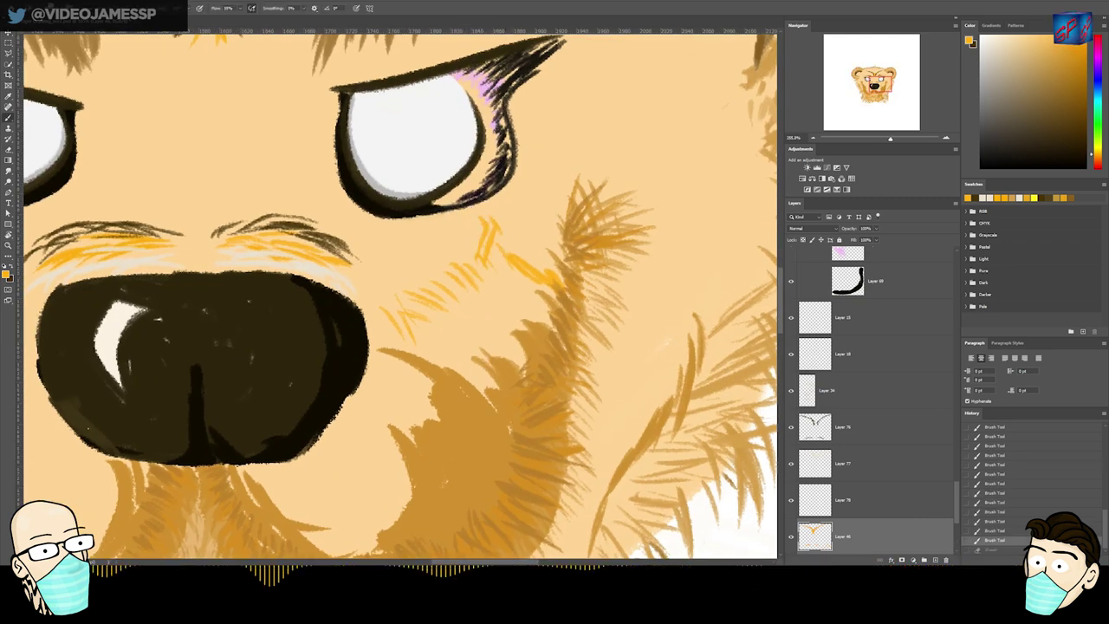
pyautogui.moveTo(539, 195); pyautogui.dragTo(594, 123)
pyautogui.hotkey('ctrl', 'z')
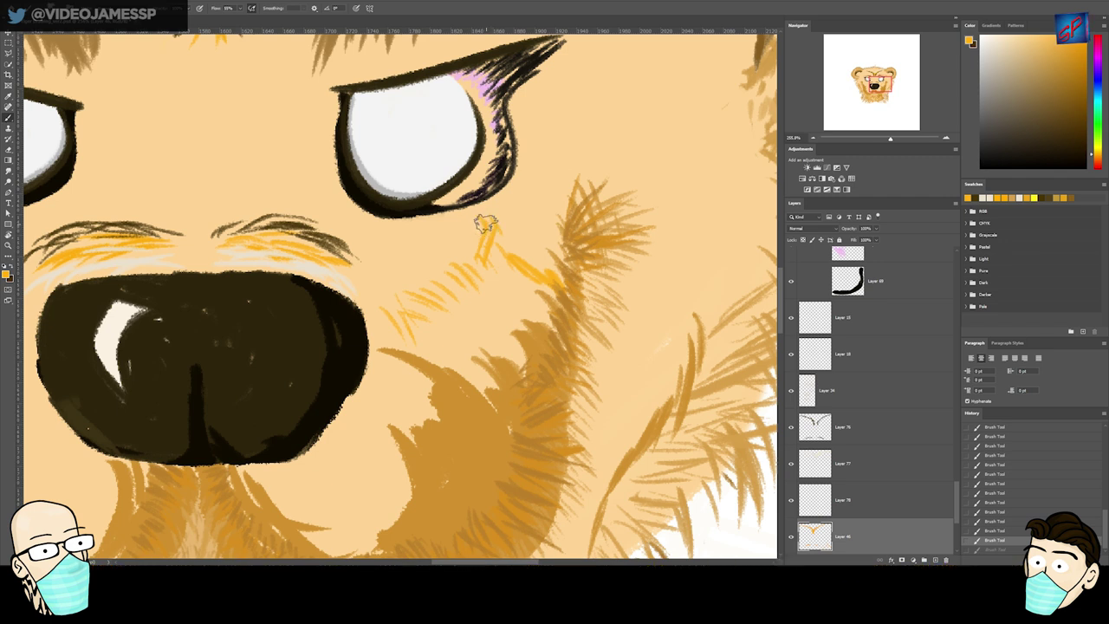
pyautogui.moveTo(480, 219)
pyautogui.mouseDown()
pyautogui.moveTo(497, 282)
pyautogui.moveTo(486, 227)
pyautogui.moveTo(476, 265)
pyautogui.moveTo(495, 273)
pyautogui.moveTo(564, 253)
pyautogui.moveTo(491, 253)
pyautogui.moveTo(453, 286)
pyautogui.moveTo(418, 297)
pyautogui.moveTo(376, 335)
pyautogui.moveTo(375, 383)
pyautogui.mouseUp()
pyautogui.moveTo(395, 334)
pyautogui.mouseDown()
pyautogui.moveTo(392, 373)
pyautogui.moveTo(416, 378)
pyautogui.mouseUp()
pyautogui.moveTo(487, 239); pyautogui.dragTo(505, 258)
# - Add a layer above the gold, sample off-white and paint highlight fur beneath the right-hand cheek's gold strokes
pyautogui.hotkey('ctrl', 'shift', 'n')
pyautogui.press('Return')
pyautogui.keyDown('alt'); pyautogui.click(326, 284); pyautogui.keyUp('alt')
pyautogui.moveTo(413, 306)
pyautogui.mouseDown()
pyautogui.moveTo(368, 388)
pyautogui.moveTo(409, 405)
pyautogui.moveTo(425, 372)
pyautogui.moveTo(502, 291)
pyautogui.moveTo(559, 290)
pyautogui.mouseUp()
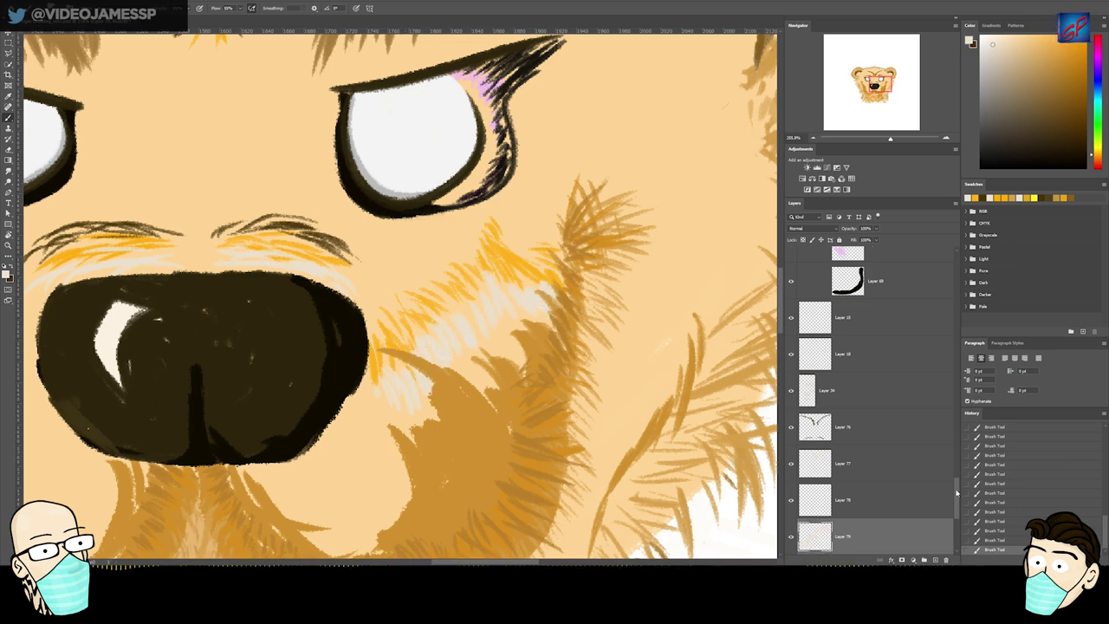
# - Load the contents of a marking layer as a selection and clear it again
pyautogui.moveTo(958, 496); pyautogui.dragTo(958, 527)
pyautogui.click(887, 376)
pyautogui.keyDown('ctrl'); pyautogui.click(817, 262); pyautogui.keyUp('ctrl')
pyautogui.press('Return')
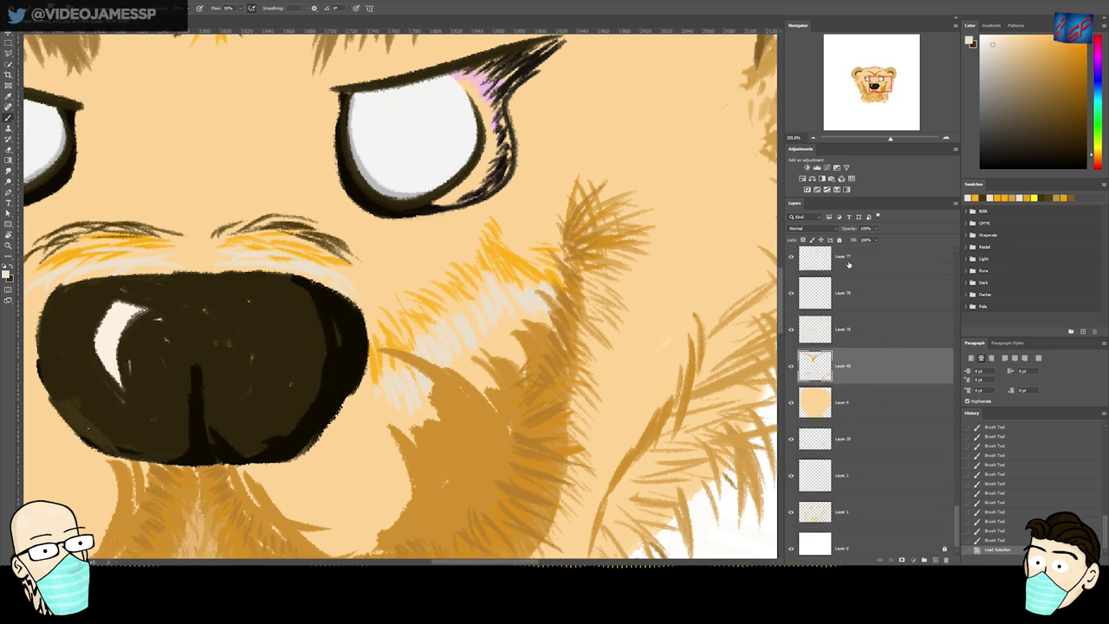
pyautogui.keyDown('ctrl'); pyautogui.click(818, 262); pyautogui.keyUp('ctrl')
pyautogui.hotkey('ctrl', 'd')
# - Select Layer 77, Layer 79 and Layer 46, move them up the stack to directly below the nose group and collapse that group
pyautogui.click(858, 265)
pyautogui.keyDown('ctrl'); pyautogui.click(869, 337); pyautogui.keyUp('ctrl')
pyautogui.keyDown('ctrl'); pyautogui.click(873, 373); pyautogui.keyUp('ctrl')
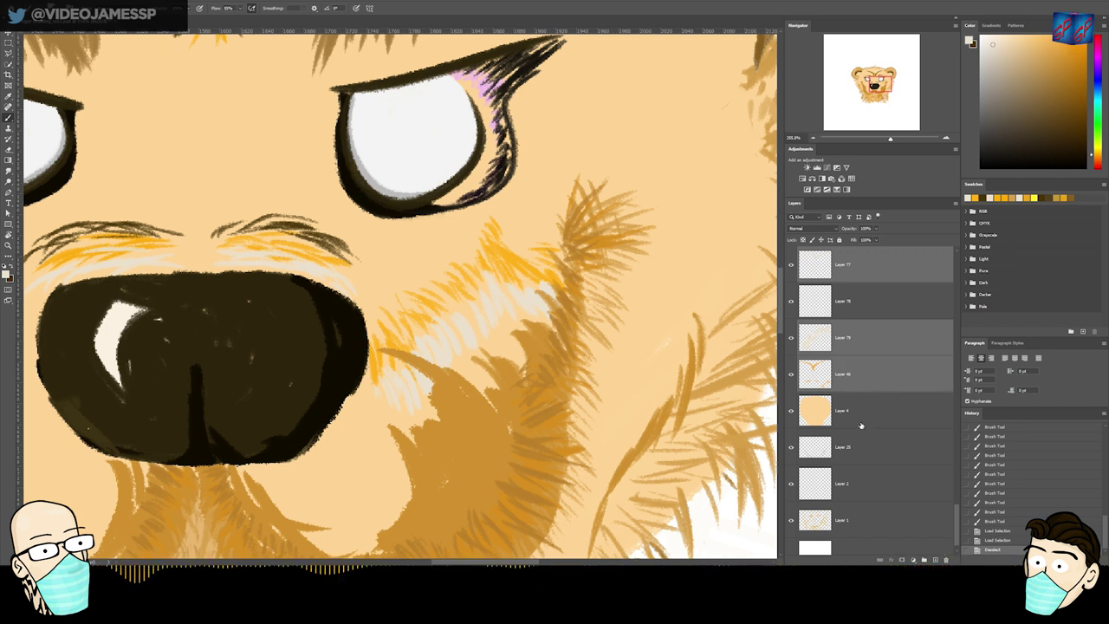
pyautogui.hotkey('ctrl', ']')
pyautogui.hotkey('ctrl', ']')
pyautogui.hotkey('ctrl', ']')
pyautogui.hotkey('ctrl', ']')
pyautogui.hotkey('ctrl', ']')
pyautogui.hotkey('ctrl', ']')
pyautogui.hotkey('ctrl', ']')
pyautogui.hotkey('ctrl', ']')
pyautogui.hotkey('ctrl', ']')
pyautogui.hotkey('ctrl', ']')
pyautogui.hotkey('ctrl', ']')
pyautogui.hotkey('ctrl', ']')
pyautogui.hotkey('ctrl', ']')
pyautogui.hotkey('ctrl', ']')
pyautogui.hotkey('ctrl', ']')
pyautogui.hotkey('ctrl', ']')
pyautogui.hotkey('ctrl', ']')
pyautogui.hotkey('ctrl', ']')
pyautogui.hotkey('ctrl', ']')
pyautogui.hotkey('ctrl', ']')
pyautogui.hotkey('ctrl', ']')
pyautogui.hotkey('ctrl', ']')
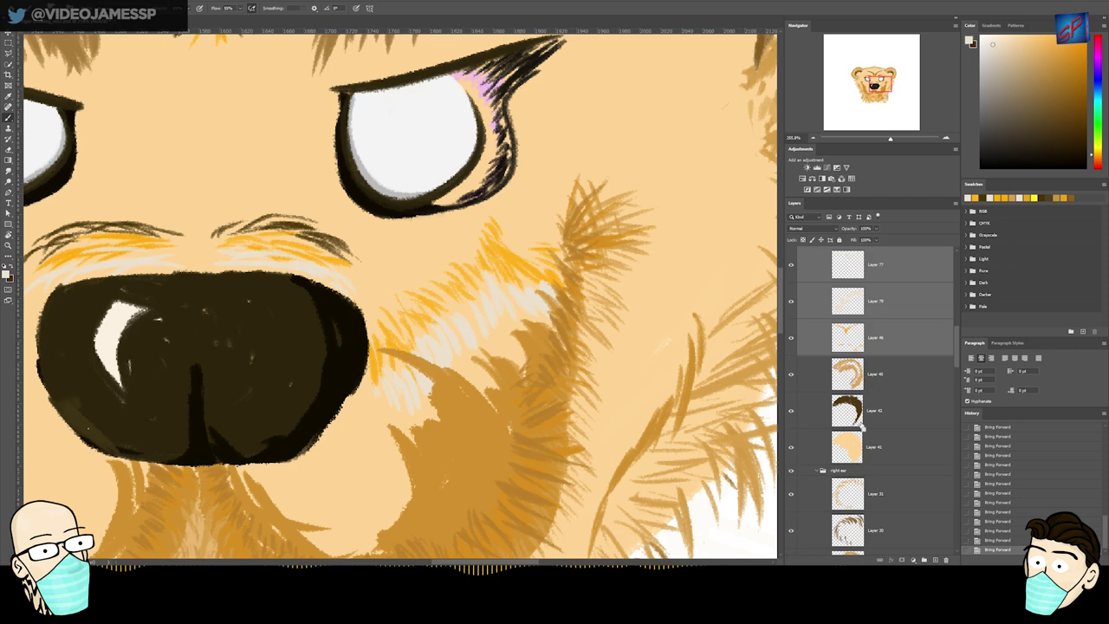
pyautogui.hotkey('ctrl', ']')
pyautogui.hotkey('ctrl', ']')
pyautogui.hotkey('ctrl', '[')
pyautogui.hotkey('ctrl', '[')
pyautogui.hotkey('ctrl', '[')
pyautogui.hotkey('ctrl', '[')
pyautogui.hotkey('ctrl', '[')
pyautogui.hotkey('ctrl', '[')
pyautogui.hotkey('ctrl', '[')
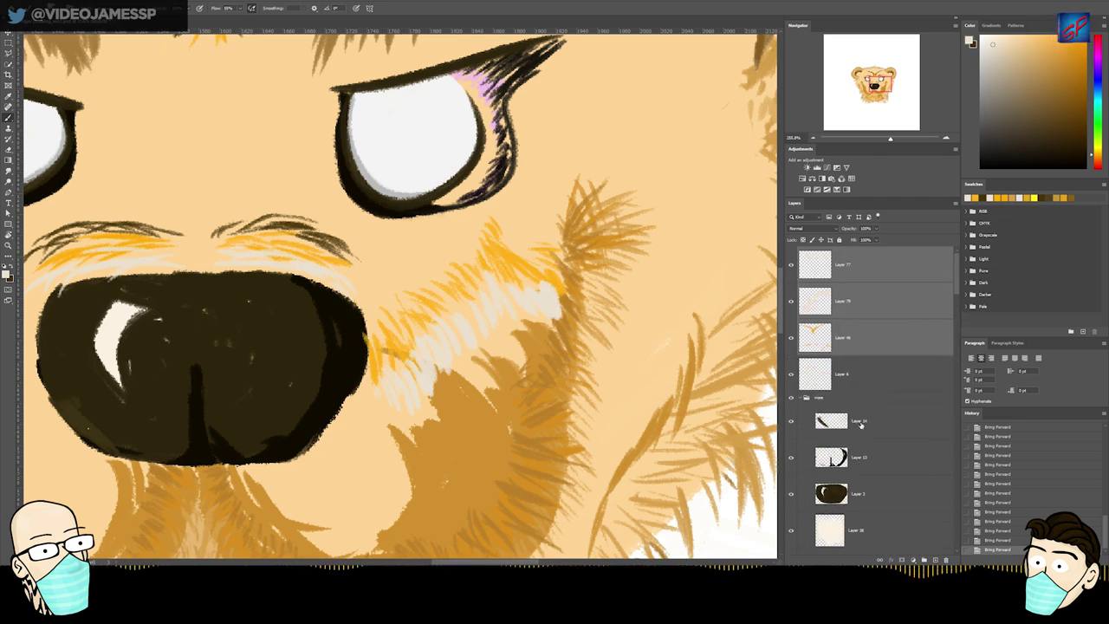
pyautogui.click(801, 288)
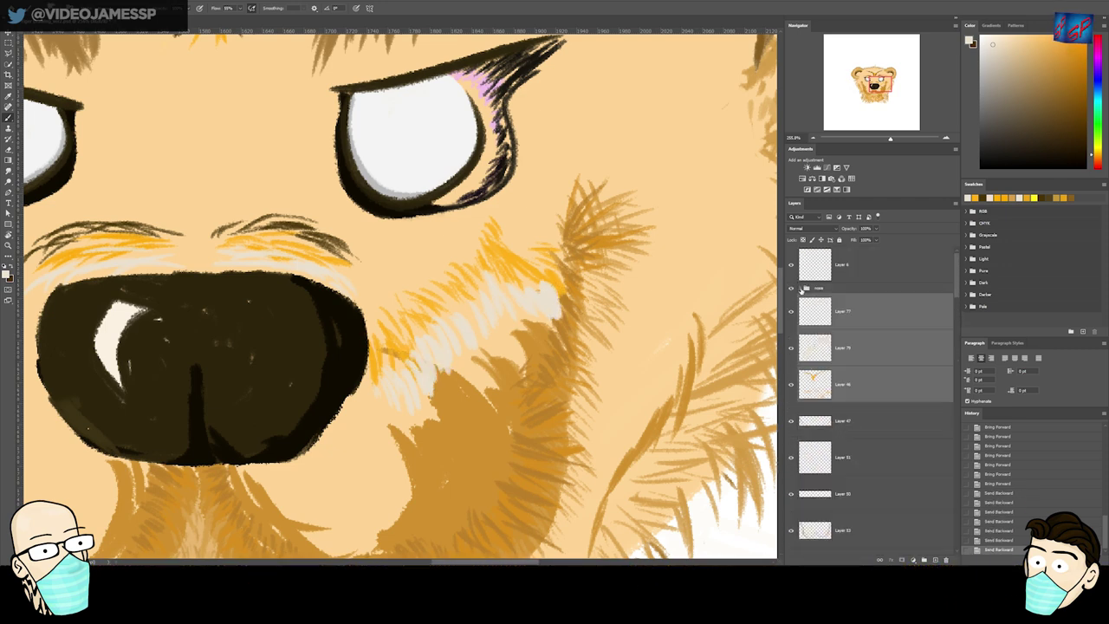
# - Collapse the expanded groups further down the layer stack and toggle one group's visibility to check its contents
pyautogui.moveTo(956, 276); pyautogui.dragTo(961, 370)
pyautogui.click(800, 352)
pyautogui.click(801, 421)
pyautogui.click(791, 421)
pyautogui.click(791, 421)
pyautogui.press('v')
pyautogui.moveTo(956, 433); pyautogui.dragTo(947, 251)
# - Select the dark forehead marking's layer and move it up the stack to between Layer 79 and Layer 46
pyautogui.click(912, 317)
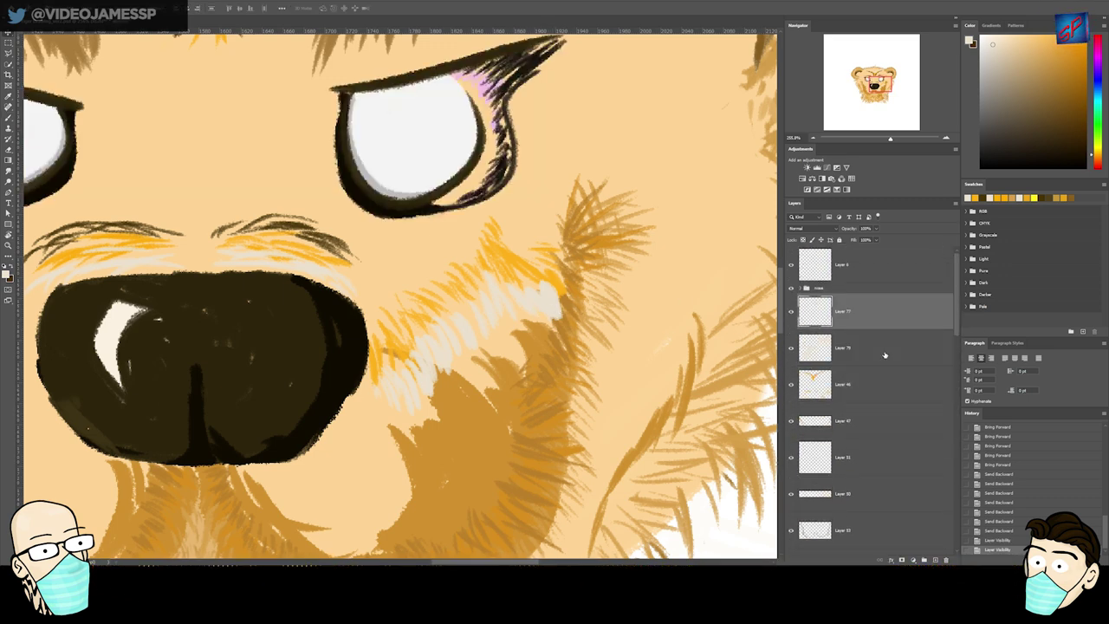
pyautogui.click(884, 354)
pyautogui.scroll(-5, 263, 174)
pyautogui.moveTo(262, 146); pyautogui.dragTo(350, 283)
pyautogui.click(329, 230)
pyautogui.click(340, 205)
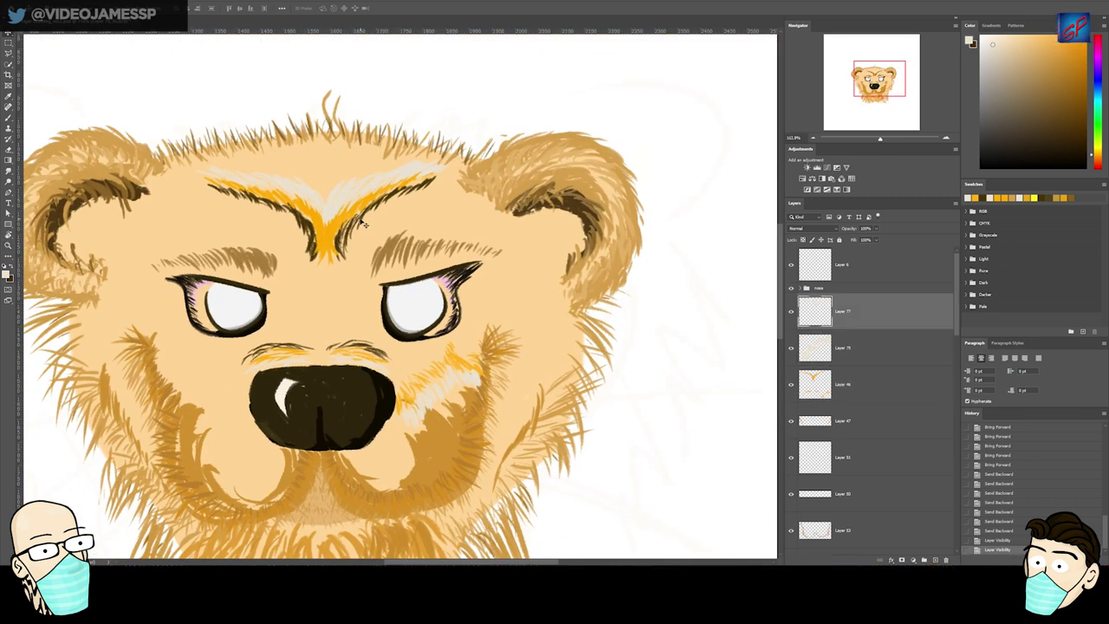
pyautogui.click(357, 219)
pyautogui.moveTo(918, 532); pyautogui.dragTo(864, 247)
pyautogui.scroll(1, 858, 294)
pyautogui.moveTo(857, 372); pyautogui.dragTo(894, 274)
pyautogui.scroll(2, 896, 277)
pyautogui.moveTo(880, 509); pyautogui.dragTo(882, 349)
pyautogui.scroll(3, 877, 390)
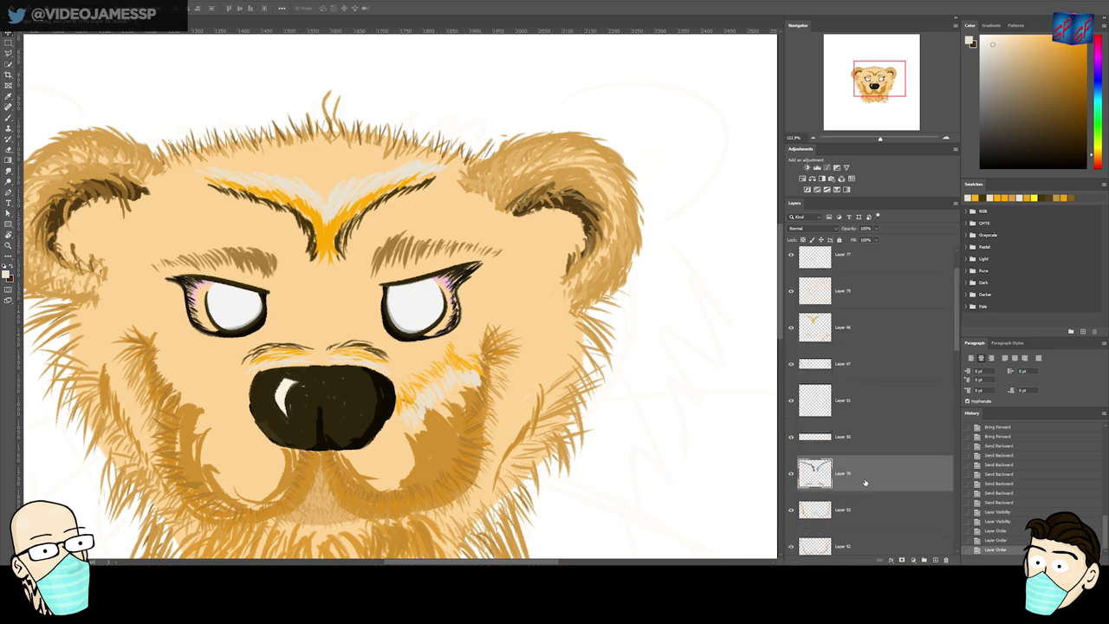
pyautogui.moveTo(865, 487); pyautogui.dragTo(906, 310)
pyautogui.scroll(1, 895, 324)
# - Toggle Layer 77's visibility to check it and group the four gold, off-white and dark marking layers
pyautogui.click(866, 311)
pyautogui.click(790, 312)
pyautogui.click(790, 313)
pyautogui.click(790, 313)
pyautogui.click(790, 313)
pyautogui.hotkey('ctrl', 'g')
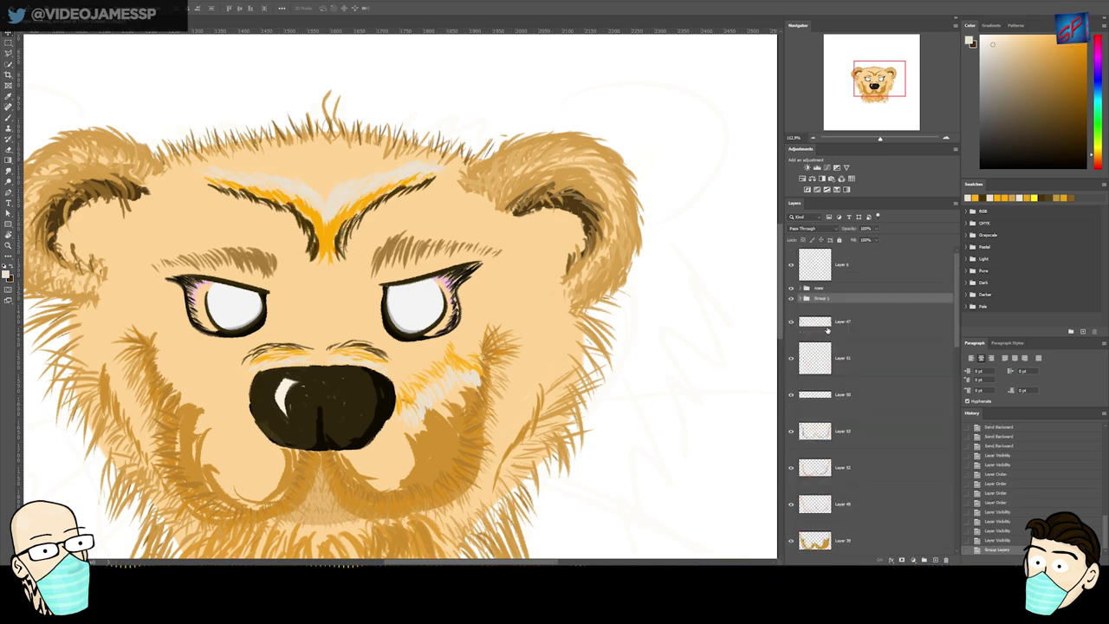
# - Toggle the new marking group's visibility to check it, and expand it to select Layer 79
pyautogui.click(790, 297)
pyautogui.click(790, 298)
pyautogui.click(800, 297)
pyautogui.click(838, 362)
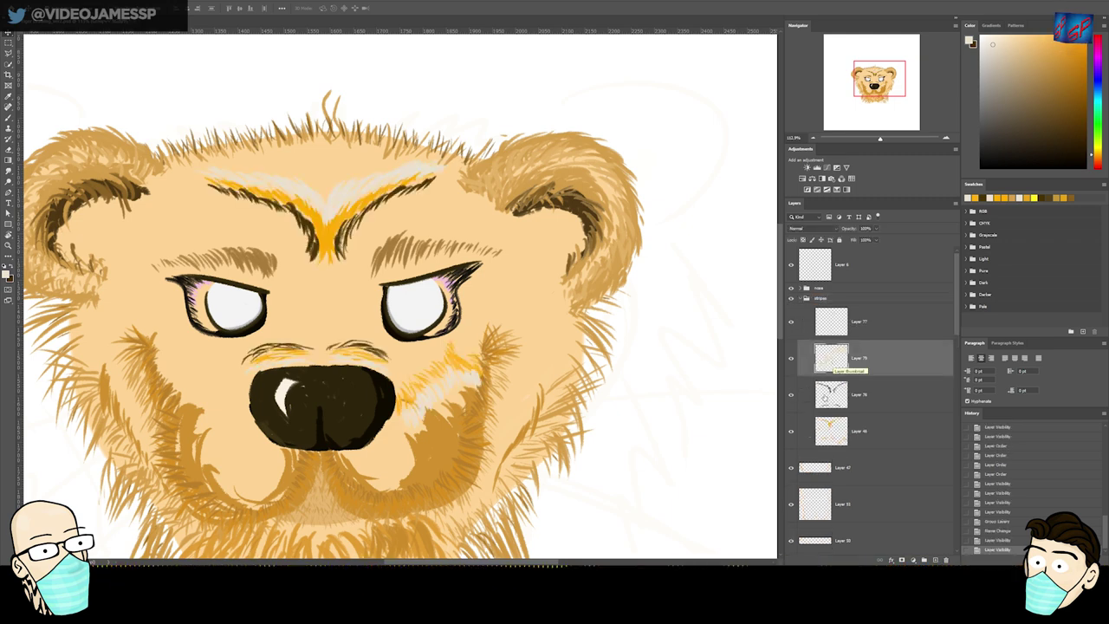
# - Outline the gold cheek marking on Layer 46 with the Polygonal Lasso, cut it and paste it in place as a separate layer
pyautogui.click(831, 430)
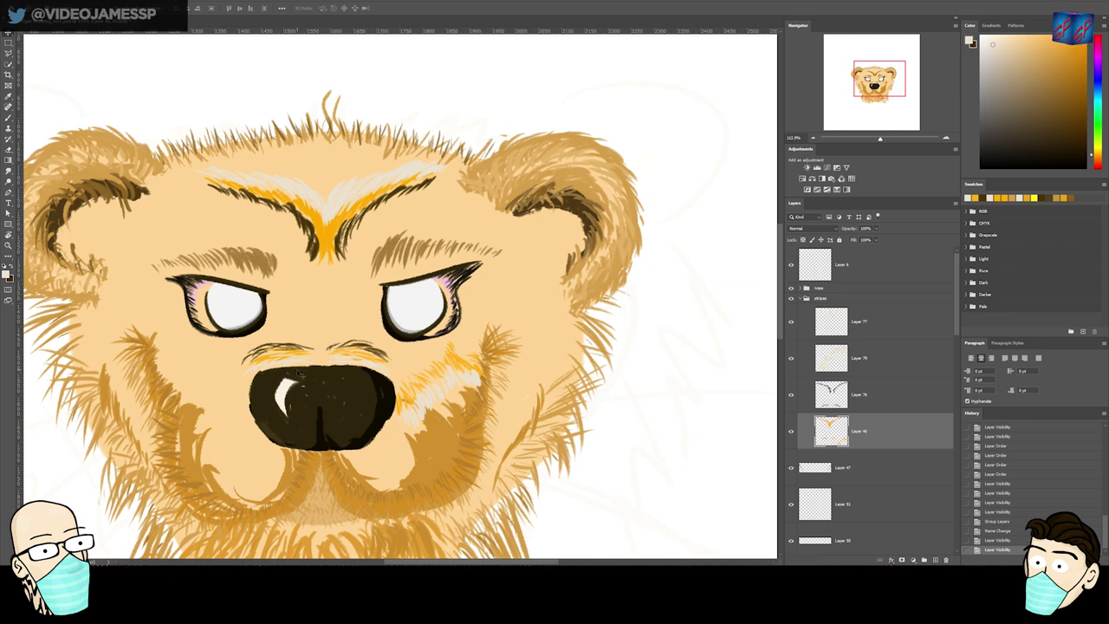
pyautogui.press('m')
pyautogui.click(8, 53)
pyautogui.click(371, 392)
pyautogui.click(518, 346)
pyautogui.click(432, 446)
pyautogui.click(357, 452)
pyautogui.click(371, 391)
pyautogui.hotkey('ctrl', 'x')
pyautogui.hotkey('ctrl', 'shift', 'v')
# - Move the cut-out gold cheek layer up beneath Layer 79 and group the two layers as "cheeks"
pyautogui.click(872, 359)
pyautogui.moveTo(900, 430); pyautogui.dragTo(873, 376)
pyautogui.keyDown('shift'); pyautogui.click(871, 362); pyautogui.keyUp('shift')
pyautogui.hotkey('ctrl', 'g')
pyautogui.doubleClick(842, 345)
pyautogui.press('Return')
# - Cut the markings above the nose from Layer 77, paste them in place and group the new layer as "nose"
pyautogui.click(857, 322)
pyautogui.moveTo(211, 314); pyautogui.dragTo(507, 465)
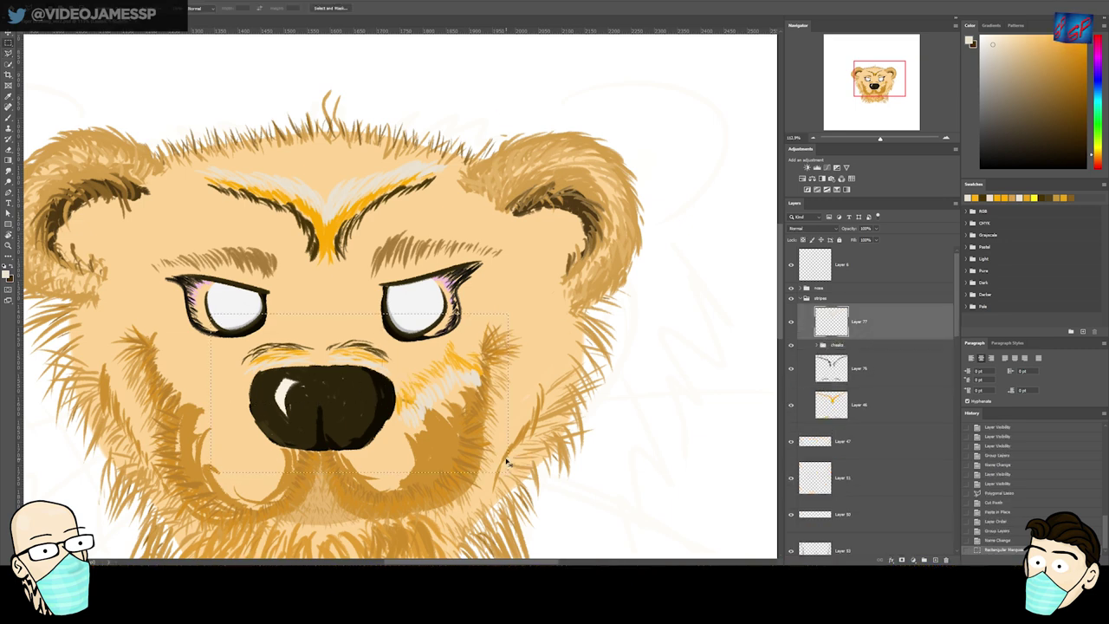
pyautogui.hotkey('ctrl', 'x')
pyautogui.hotkey('ctrl', 'shift', 'v')
pyautogui.click(791, 323)
pyautogui.click(791, 322)
pyautogui.hotkey('ctrl', 'g')
pyautogui.write('nose')
pyautogui.press('Return')
# - Group the remaining Layer 77 under the name "forehead"
pyautogui.click(836, 368)
pyautogui.hotkey('ctrl', 'g')
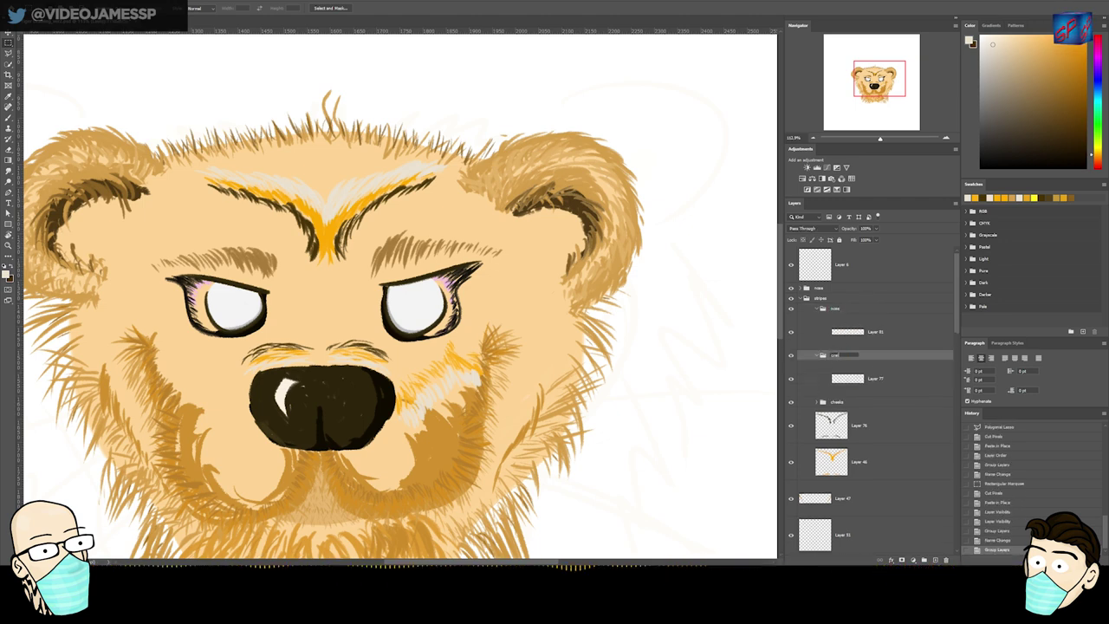
pyautogui.write('forehead')
pyautogui.press('Return')
# - Cut the dark strokes above the nose from the dark stripe layer, paste them in place and move them into the nose group
pyautogui.click(867, 431)
pyautogui.moveTo(225, 314); pyautogui.dragTo(442, 387)
pyautogui.hotkey('ctrl', 'x')
pyautogui.hotkey('ctrl', 'shift', 'v')
pyautogui.moveTo(880, 418); pyautogui.dragTo(879, 341)
# - Cut the gold strokes above the nose from Layer 46, paste them in place and move them into the nose group
pyautogui.click(881, 493)
pyautogui.moveTo(232, 317); pyautogui.dragTo(448, 420)
pyautogui.hotkey('ctrl', 'x')
pyautogui.hotkey('ctrl', 'shift', 'v')
pyautogui.moveTo(873, 498); pyautogui.dragTo(873, 355)
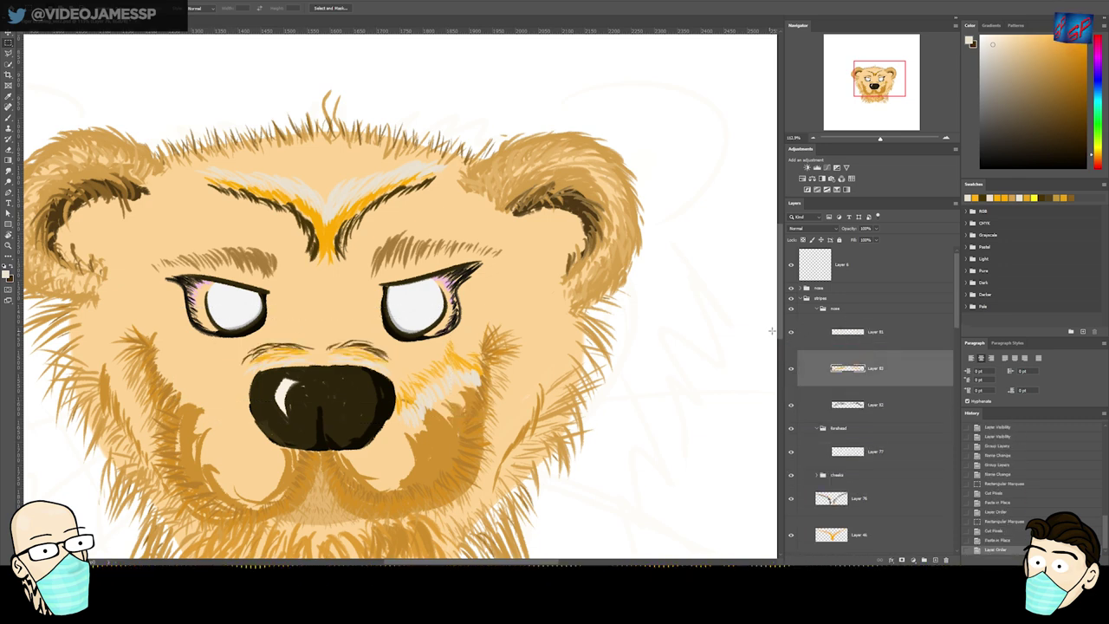
# - Collapse the nose group and colour-label the stripes group orange
pyautogui.click(822, 309)
pyautogui.click(816, 308)
pyautogui.rightClick(821, 298)
pyautogui.click(851, 525)
# - Move the dark stripe layer and Layer 46 into the forehead group, collapse it and toggle its visibility to check it
pyautogui.click(790, 388)
pyautogui.click(790, 388)
pyautogui.click(879, 399)
pyautogui.keyDown('shift'); pyautogui.click(879, 430); pyautogui.keyUp('shift')
pyautogui.moveTo(878, 428); pyautogui.dragTo(873, 327)
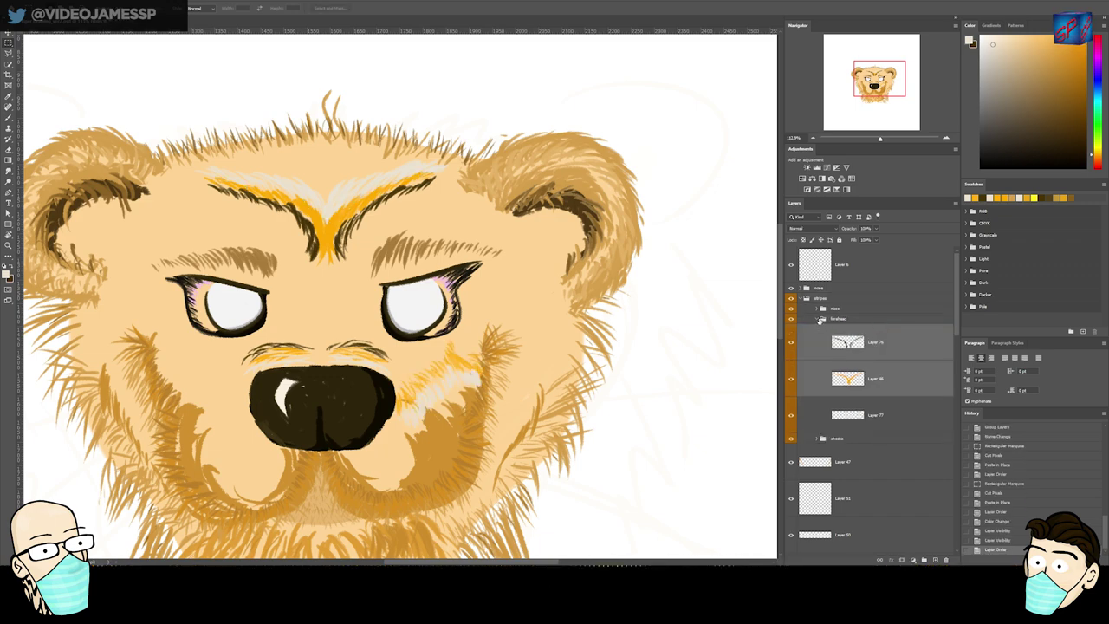
pyautogui.click(817, 319)
pyautogui.click(791, 319)
pyautogui.click(791, 319)
# - Select the gold cheek layer and add a new layer above it in the cheeks group for dark strokes
pyautogui.scroll(-5, 355, 343)
pyautogui.scroll(7, 355, 343)
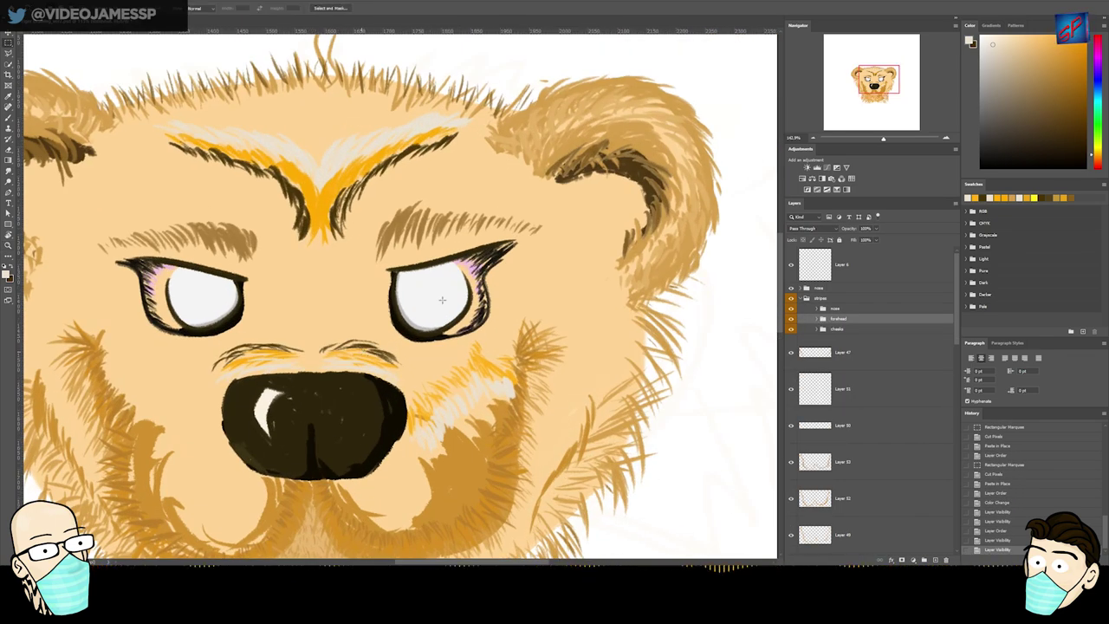
pyautogui.press('b')
pyautogui.keyDown('ctrl'); pyautogui.click(482, 360); pyautogui.keyUp('ctrl')
pyautogui.hotkey('ctrl', 'alt', 'shift', 'n')
pyautogui.keyDown('alt'); pyautogui.click(395, 359); pyautogui.keyUp('alt')
pyautogui.moveTo(409, 399); pyautogui.dragTo(402, 379)
pyautogui.moveTo(409, 400); pyautogui.dragTo(405, 380)
pyautogui.moveTo(411, 400); pyautogui.dragTo(409, 378)
pyautogui.moveTo(412, 400); pyautogui.dragTo(410, 378)
pyautogui.moveTo(413, 399); pyautogui.dragTo(416, 377)
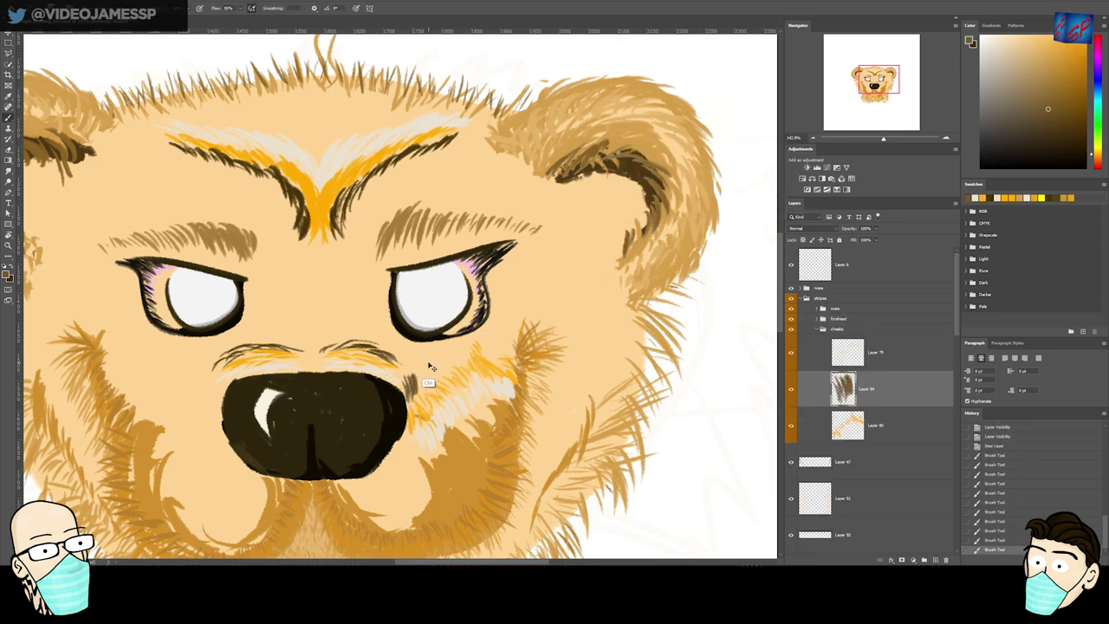
pyautogui.hotkey('ctrl', 'z')
pyautogui.hotkey('ctrl', 'z')
pyautogui.hotkey('ctrl', 'z')
pyautogui.hotkey('ctrl', 'z')
pyautogui.hotkey('ctrl', 'z')
pyautogui.hotkey('ctrl', 'z')
pyautogui.hotkey('ctrl', 'alt', 'z')
pyautogui.hotkey('ctrl', 'alt', 'z')
pyautogui.hotkey('ctrl', 'alt', 'z')
pyautogui.hotkey('ctrl', 'alt', 'z')
pyautogui.hotkey('ctrl', 'alt', 'z')
# - Brush dark brown hair strokes along the upper edge of the gold cheek marking, from the nose outwards, on the new layer
pyautogui.click(987, 196)
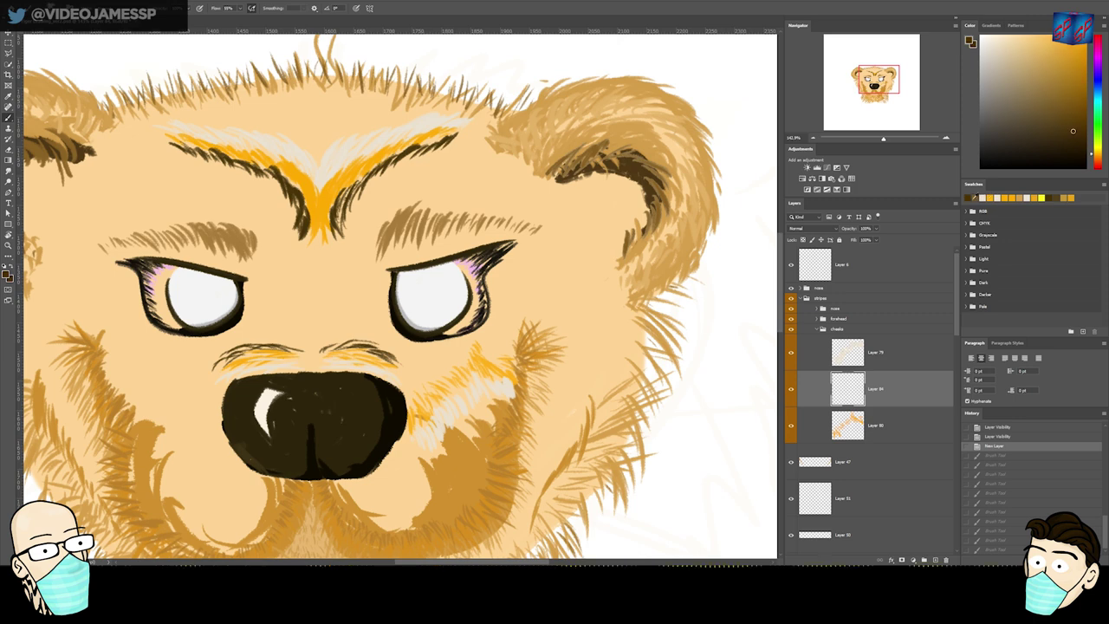
pyautogui.moveTo(403, 398); pyautogui.dragTo(401, 380)
pyautogui.moveTo(410, 400); pyautogui.dragTo(417, 375)
pyautogui.moveTo(423, 392); pyautogui.dragTo(417, 360)
pyautogui.moveTo(430, 381); pyautogui.dragTo(445, 354)
pyautogui.moveTo(453, 364); pyautogui.dragTo(473, 338)
pyautogui.moveTo(483, 343); pyautogui.dragTo(486, 340)
pyautogui.moveTo(500, 344); pyautogui.dragTo(493, 341)
pyautogui.moveTo(509, 345); pyautogui.dragTo(503, 343)
# - Sample the off-white on Layer 79 and brush more off-white hairs into the cheek marking
pyautogui.keyDown('ctrl'); pyautogui.click(513, 390); pyautogui.keyUp('ctrl')
pyautogui.moveTo(512, 390)
pyautogui.mouseDown()
pyautogui.moveTo(540, 365)
pyautogui.moveTo(495, 391)
pyautogui.moveTo(520, 388)
pyautogui.mouseUp()
pyautogui.press('b')
pyautogui.keyDown('alt'); pyautogui.click(504, 388); pyautogui.keyUp('alt')
pyautogui.moveTo(367, 457); pyautogui.dragTo(464, 308)
pyautogui.moveTo(431, 343); pyautogui.dragTo(385, 364)
pyautogui.moveTo(482, 327)
pyautogui.mouseDown()
pyautogui.moveTo(478, 383)
pyautogui.moveTo(497, 376)
pyautogui.moveTo(431, 495)
pyautogui.mouseUp()
pyautogui.moveTo(567, 294)
pyautogui.mouseDown()
pyautogui.moveTo(489, 296)
pyautogui.moveTo(550, 291)
pyautogui.mouseUp()
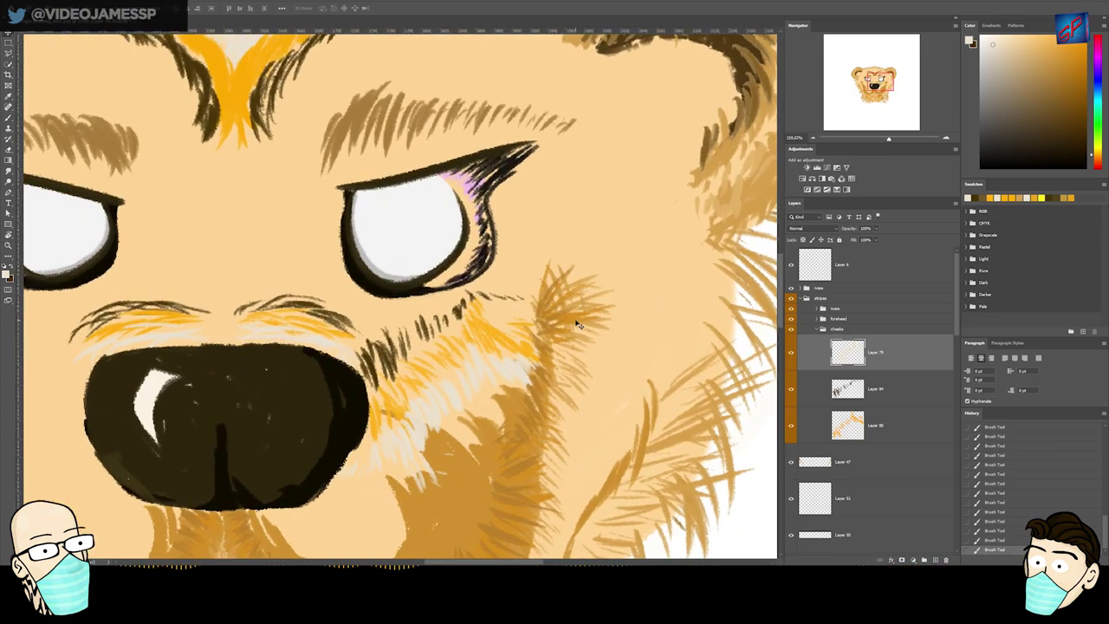
# - Toggle the visibility of the muzzle fur layers, including Layers 53 and 49, to check what each contains
pyautogui.keyDown('ctrl'); pyautogui.click(580, 321); pyautogui.keyUp('ctrl')
pyautogui.scroll(-4, 787, 458)
pyautogui.click(791, 428)
pyautogui.click(791, 427)
pyautogui.click(790, 355)
pyautogui.click(790, 354)
pyautogui.click(792, 427)
pyautogui.click(792, 428)
# - Group Layers 53, 52 and 49 under the name "lip hairs"
pyautogui.hotkey('ctrl', '0')
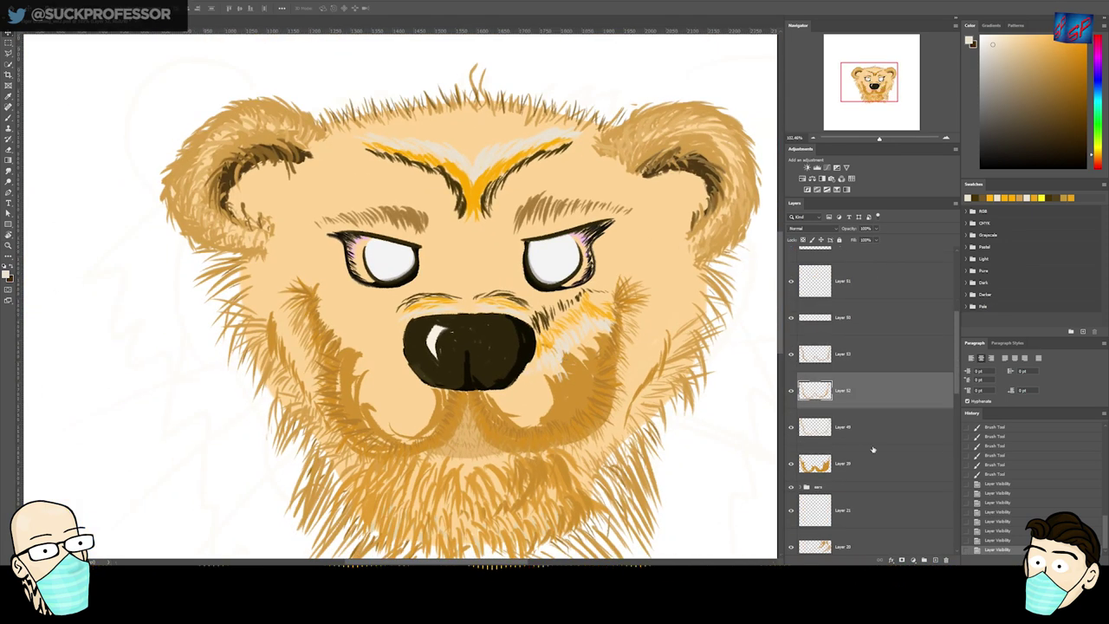
pyautogui.keyDown('shift'); pyautogui.click(857, 425); pyautogui.keyUp('shift')
pyautogui.keyDown('shift'); pyautogui.click(860, 364); pyautogui.keyUp('shift')
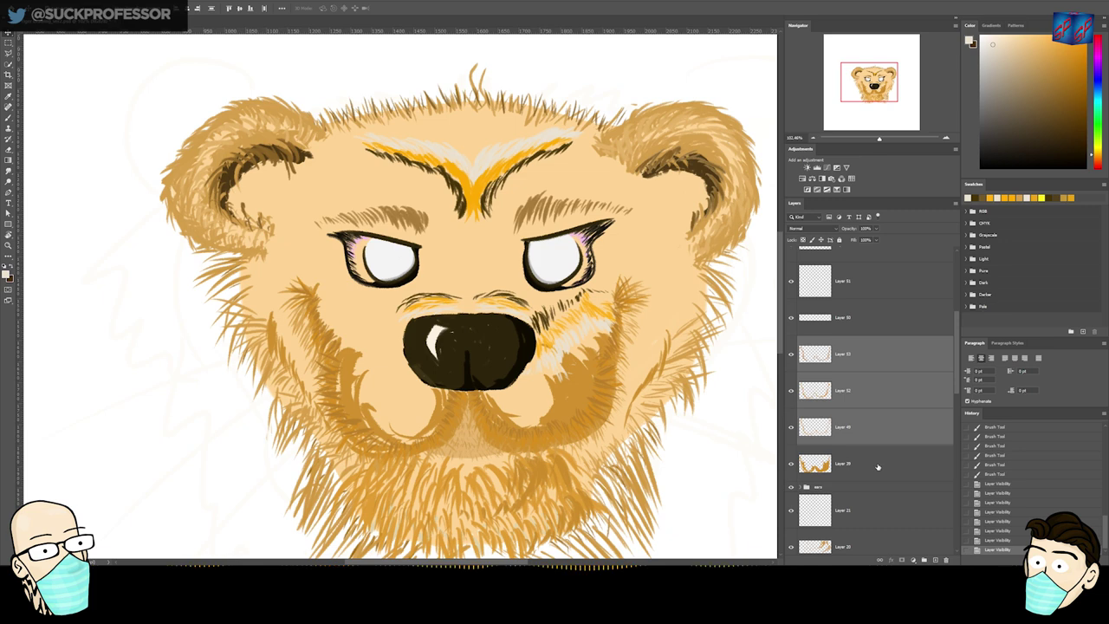
pyautogui.hotkey('ctrl', 'g')
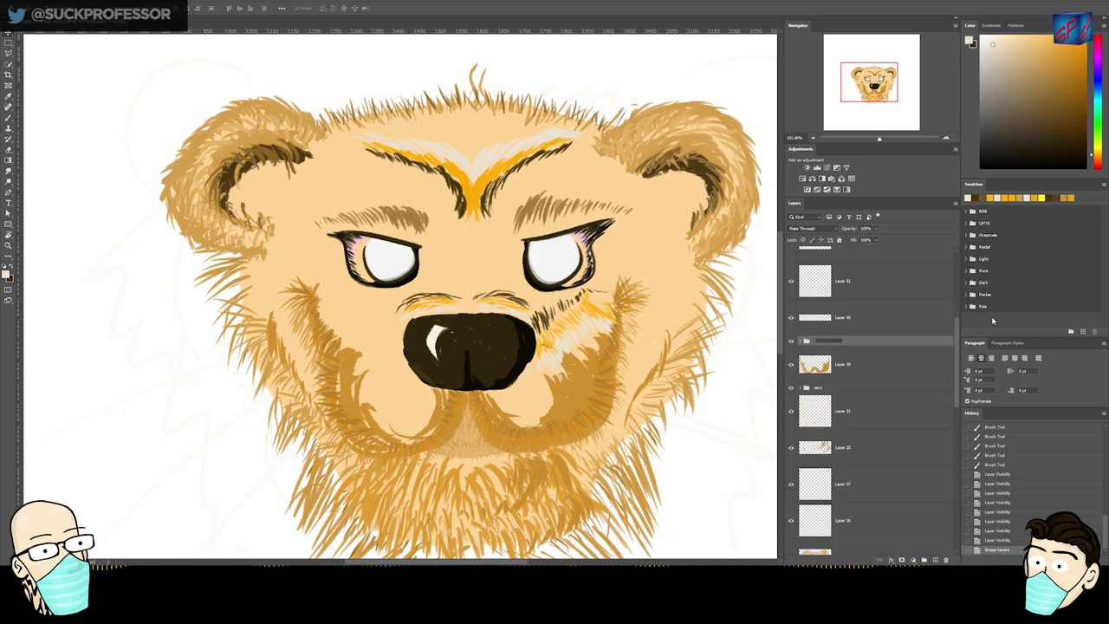
pyautogui.keyDown('ctrl'); pyautogui.click(812, 319); pyautogui.keyUp('ctrl')
pyautogui.press('Return')
pyautogui.doubleClick(872, 319)
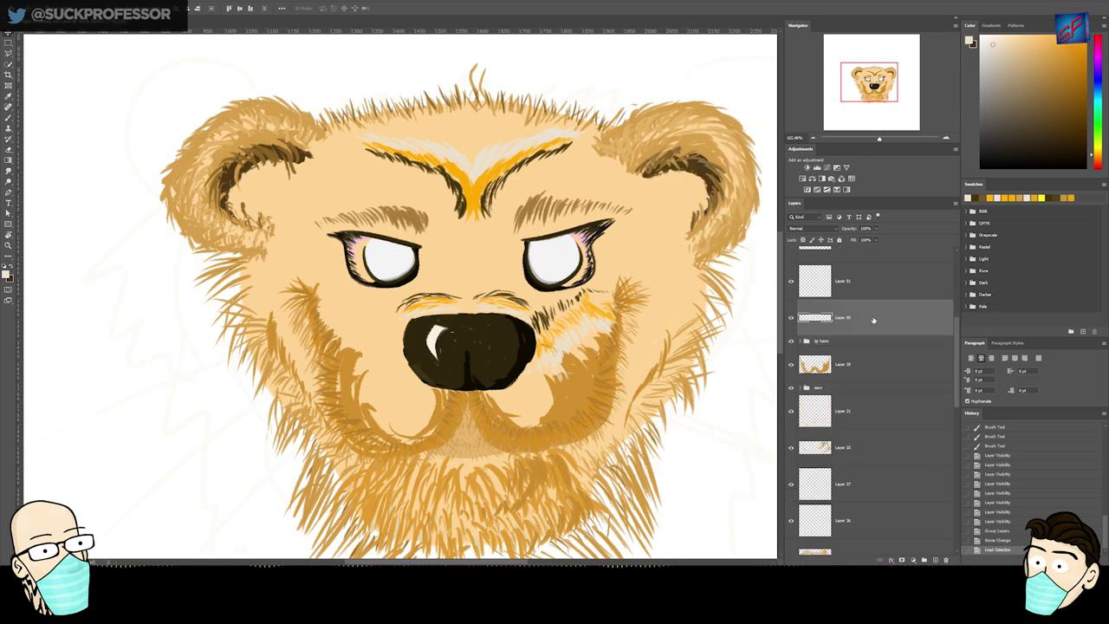
pyautogui.click(912, 206)
pyautogui.click(1017, 225)
pyautogui.click(759, 151)
pyautogui.click(746, 150)
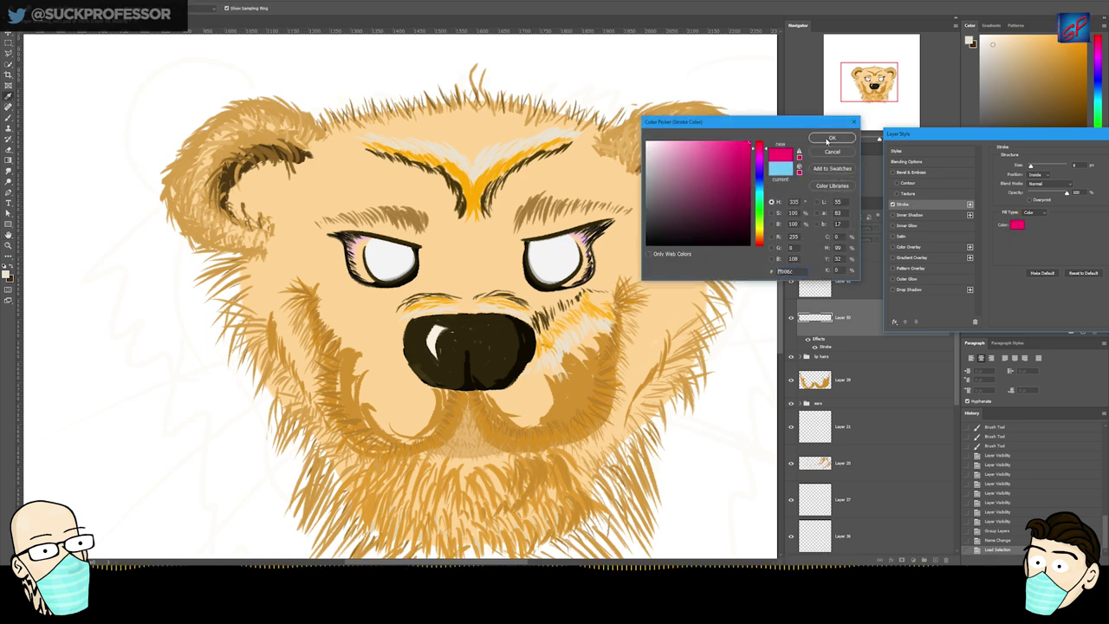
pyautogui.click(832, 137)
pyautogui.moveTo(1031, 166); pyautogui.dragTo(1050, 166)
pyautogui.moveTo(536, 255)
pyautogui.mouseDown()
pyautogui.moveTo(506, 259)
pyautogui.moveTo(500, 237)
pyautogui.mouseUp()
pyautogui.scroll(-10, 499, 237)
pyautogui.press('Escape')
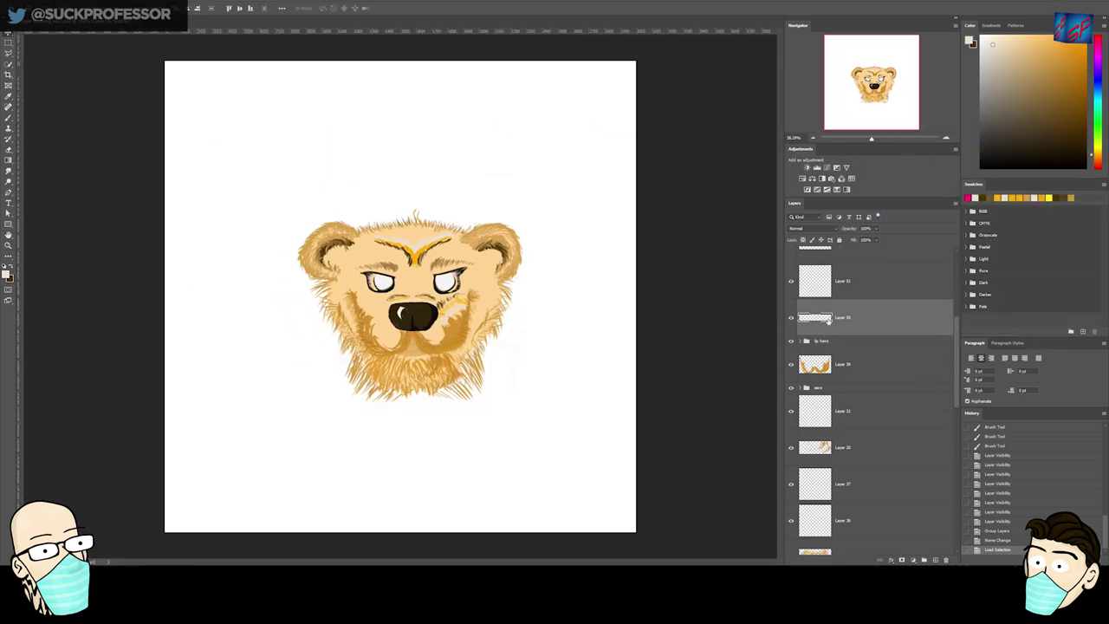
# - Give Layer 50 a wide red Stroke effect to reveal where its pixels lie
pyautogui.doubleClick(900, 321)
pyautogui.click(905, 204)
pyautogui.click(1017, 224)
pyautogui.moveTo(760, 159); pyautogui.dragTo(760, 141)
pyautogui.click(749, 145)
pyautogui.click(832, 137)
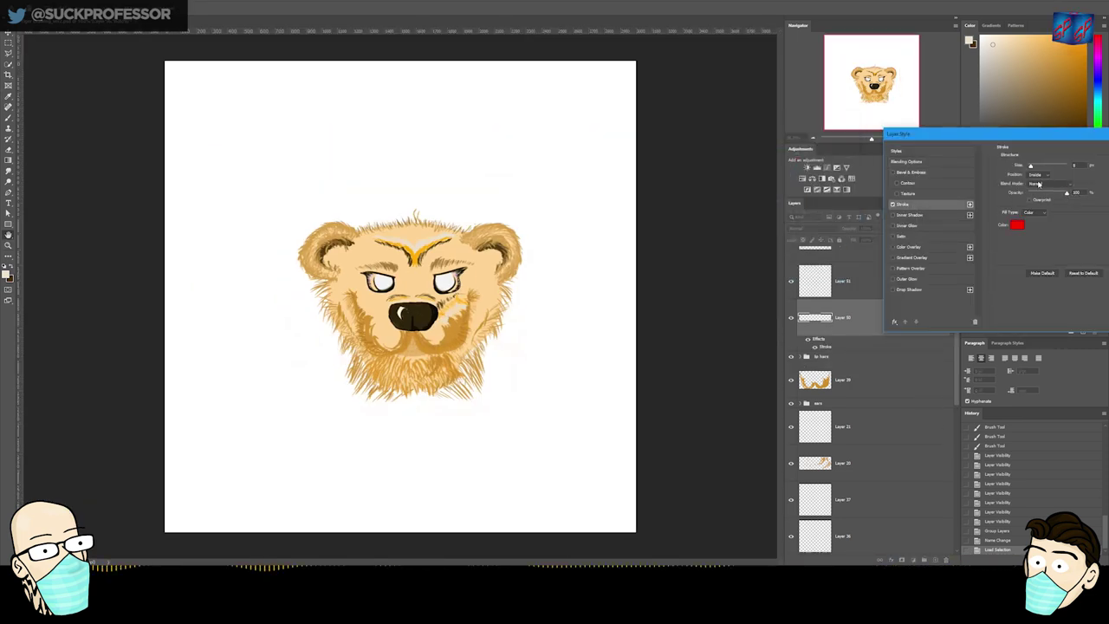
pyautogui.click(1038, 175)
pyautogui.moveTo(1078, 169)
pyautogui.mouseDown()
pyautogui.moveTo(1008, 171)
pyautogui.moveTo(1047, 168)
pyautogui.moveTo(1035, 169)
pyautogui.mouseUp()
pyautogui.click(1037, 182)
pyautogui.press('Return')
pyautogui.moveTo(419, 328)
pyautogui.mouseDown()
pyautogui.moveTo(554, 327)
pyautogui.moveTo(544, 328)
pyautogui.mouseUp()
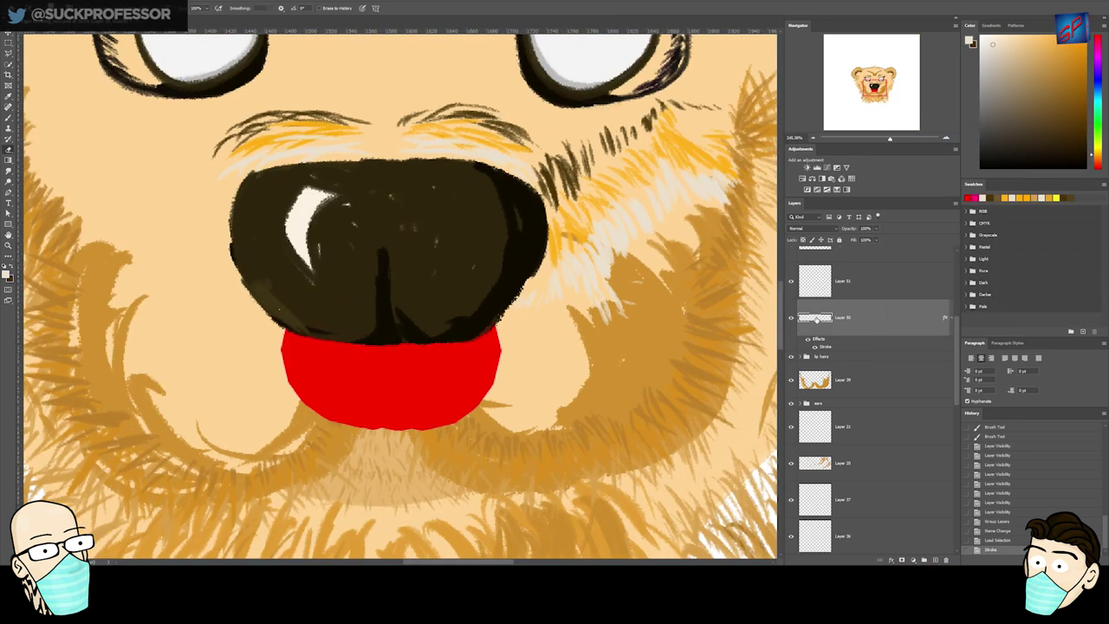
# - Hide Layer 50's stroke effect, clear the selected pixels, deselect and delete the layer
pyautogui.click(814, 348)
pyautogui.click(398, 294)
pyautogui.click(320, 359)
pyautogui.press('Delete')
pyautogui.press('Delete')
pyautogui.press('Delete')
pyautogui.hotkey('ctrl', 'd')
pyautogui.press('Delete')
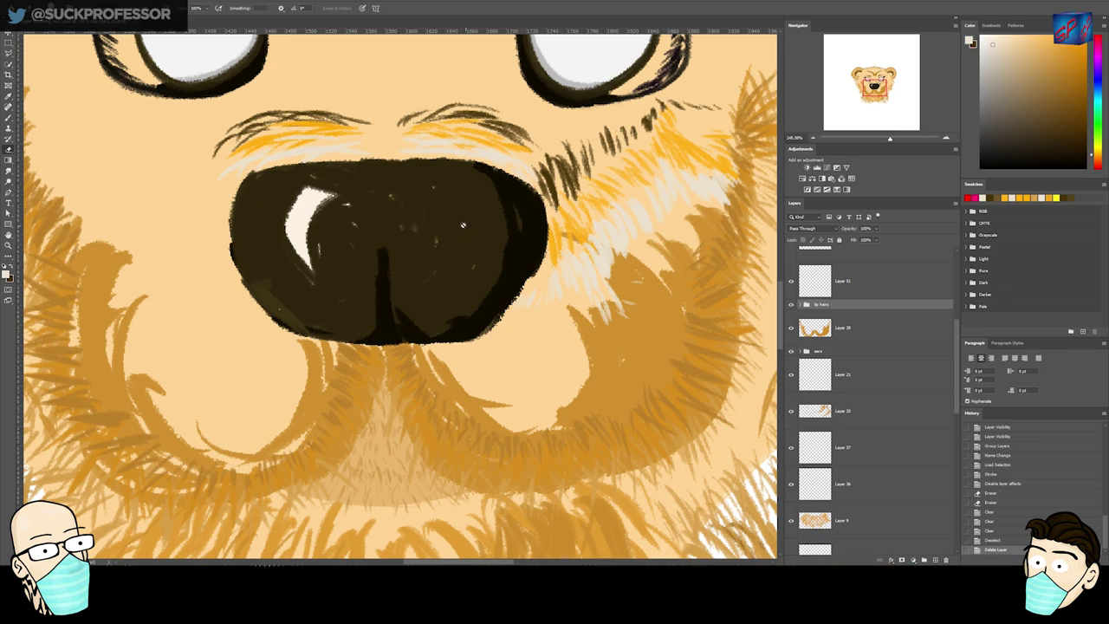
# - Select Layer 79 and brush a thin off-white stripe from the eye's outer corner across to the fur below the ear
pyautogui.scroll(-2, 465, 226)
pyautogui.moveTo(671, 178); pyautogui.dragTo(551, 298)
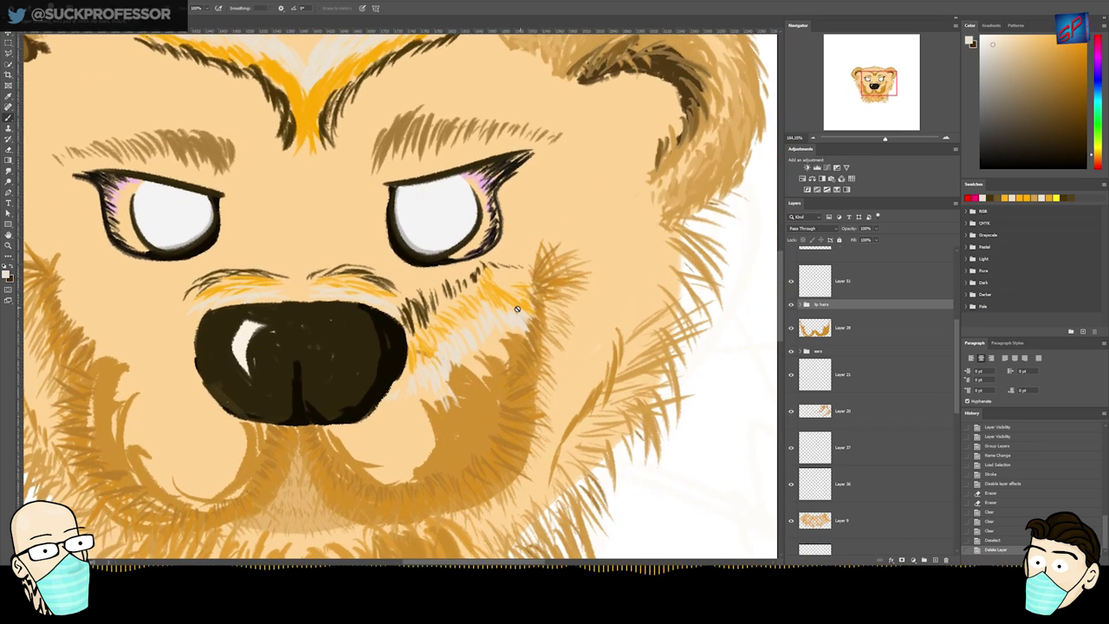
pyautogui.press('v')
pyautogui.click(550, 299)
pyautogui.press('b')
pyautogui.moveTo(555, 126)
pyautogui.mouseDown()
pyautogui.moveTo(527, 218)
pyautogui.moveTo(547, 238)
pyautogui.moveTo(601, 247)
pyautogui.moveTo(635, 272)
pyautogui.mouseUp()
pyautogui.moveTo(641, 305); pyautogui.dragTo(647, 316)
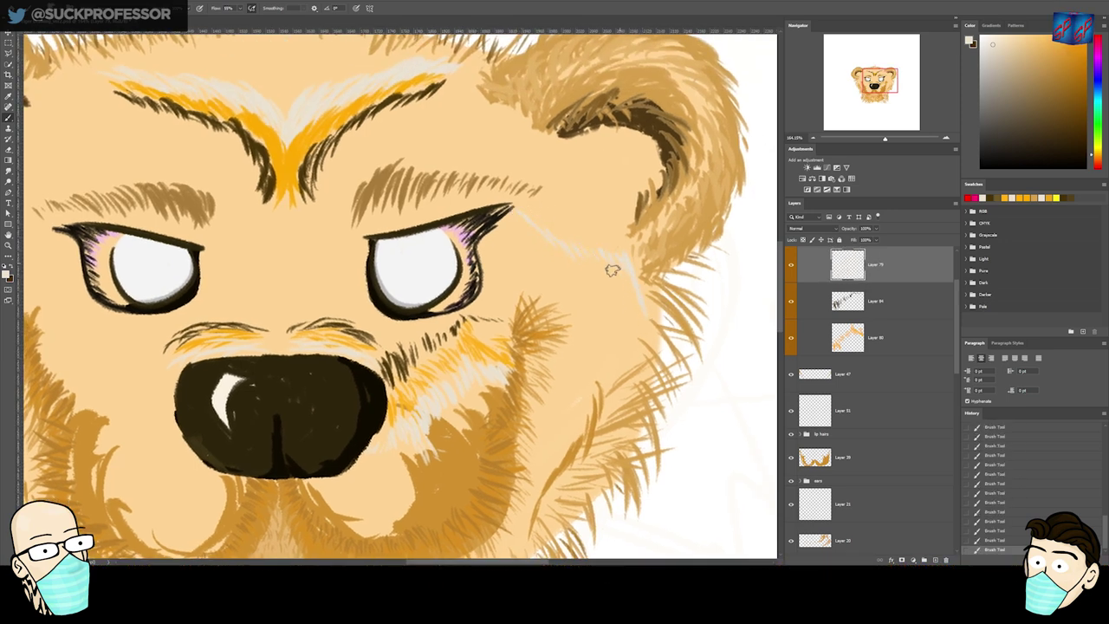
# - Sample gold from the cheek marking and brush gold hairs beneath the off-white stripe on Layer 80
pyautogui.click(875, 303)
pyautogui.click(884, 340)
pyautogui.keyDown('alt'); pyautogui.click(478, 359); pyautogui.keyUp('alt')
pyautogui.moveTo(514, 217); pyautogui.dragTo(533, 263)
pyautogui.moveTo(530, 240)
pyautogui.mouseDown()
pyautogui.moveTo(570, 298)
pyautogui.moveTo(586, 275)
pyautogui.moveTo(601, 300)
pyautogui.moveTo(624, 306)
pyautogui.moveTo(566, 270)
pyautogui.moveTo(635, 312)
pyautogui.moveTo(640, 337)
pyautogui.moveTo(647, 325)
pyautogui.moveTo(595, 297)
pyautogui.mouseUp()
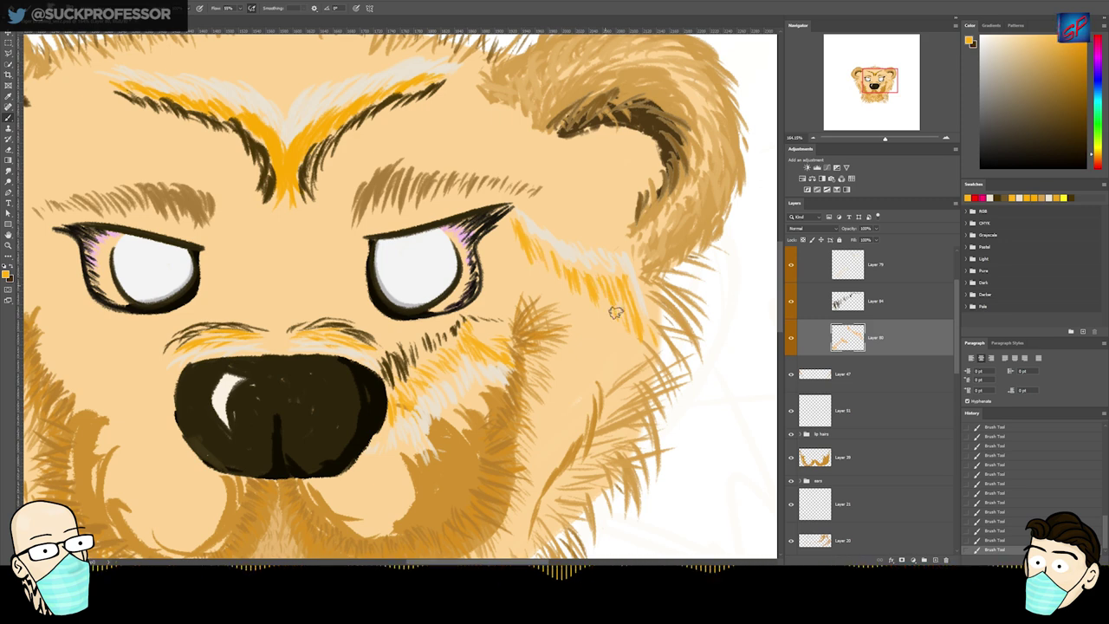
# - Brush dark brown hair strokes between the off-white and gold bands of the outer cheek stripe on Layer 84
pyautogui.click(863, 306)
pyautogui.click(999, 198)
pyautogui.moveTo(520, 223); pyautogui.dragTo(536, 245)
pyautogui.moveTo(536, 237)
pyautogui.mouseDown()
pyautogui.moveTo(568, 263)
pyautogui.moveTo(615, 269)
pyautogui.moveTo(637, 311)
pyautogui.moveTo(634, 283)
pyautogui.moveTo(622, 276)
pyautogui.moveTo(643, 319)
pyautogui.mouseUp()
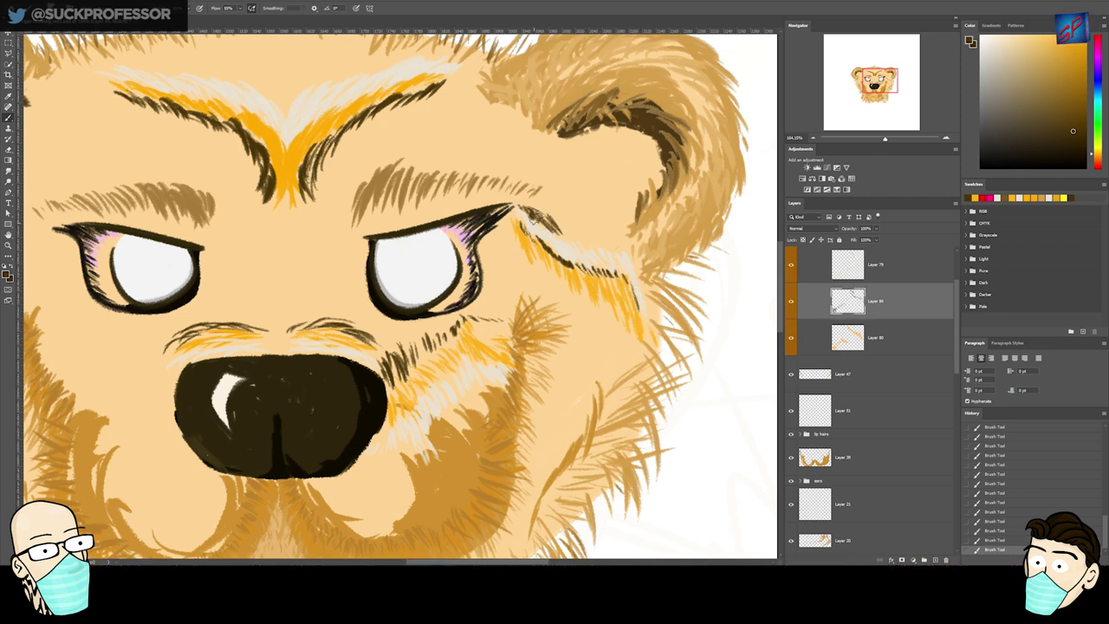
pyautogui.moveTo(587, 234); pyautogui.dragTo(631, 250)
pyautogui.moveTo(554, 227); pyautogui.dragTo(570, 211)
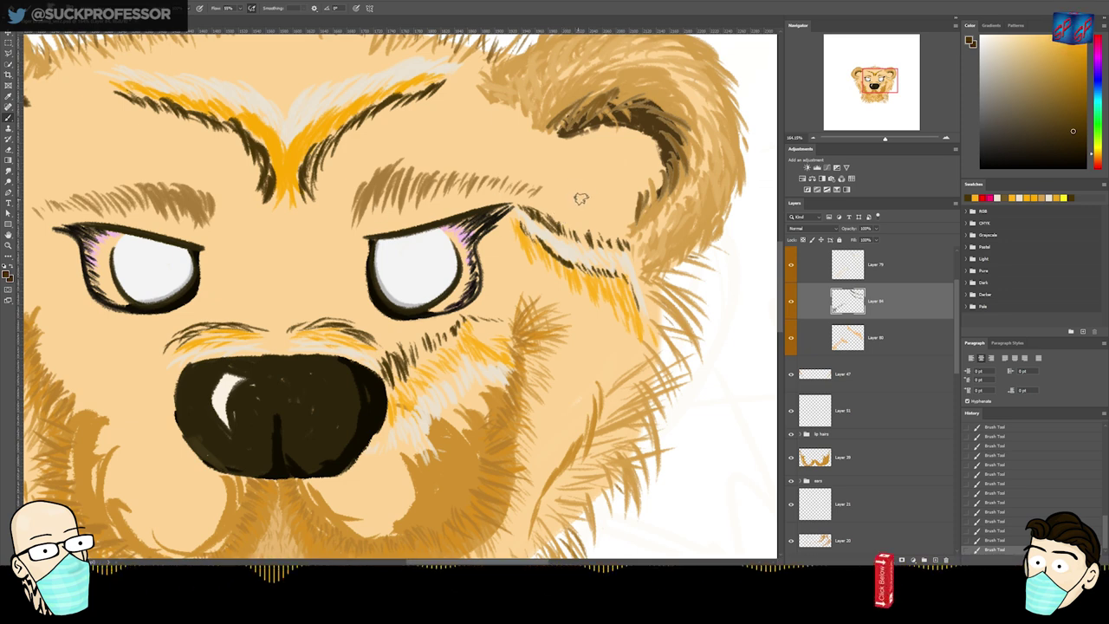
pyautogui.press('e')
pyautogui.moveTo(576, 189); pyautogui.dragTo(599, 194)
# - Sample off-white and widen the upper band of the outer cheek stripe with hair strokes on Layer 79
pyautogui.keyDown('ctrl'); pyautogui.click(579, 245); pyautogui.keyUp('ctrl')
pyautogui.press('b')
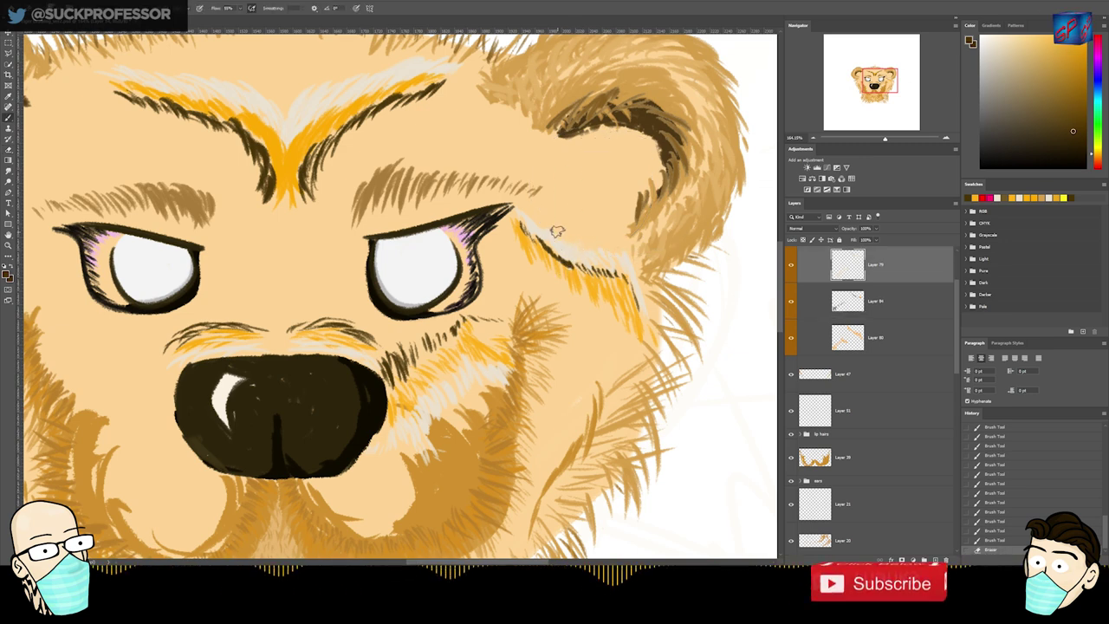
pyautogui.hotkey('ctrl', 'z')
pyautogui.hotkey('ctrl', 'z')
pyautogui.keyDown('alt'); pyautogui.click(569, 234); pyautogui.keyUp('alt')
pyautogui.moveTo(570, 234); pyautogui.dragTo(575, 248)
pyautogui.moveTo(578, 240); pyautogui.dragTo(587, 257)
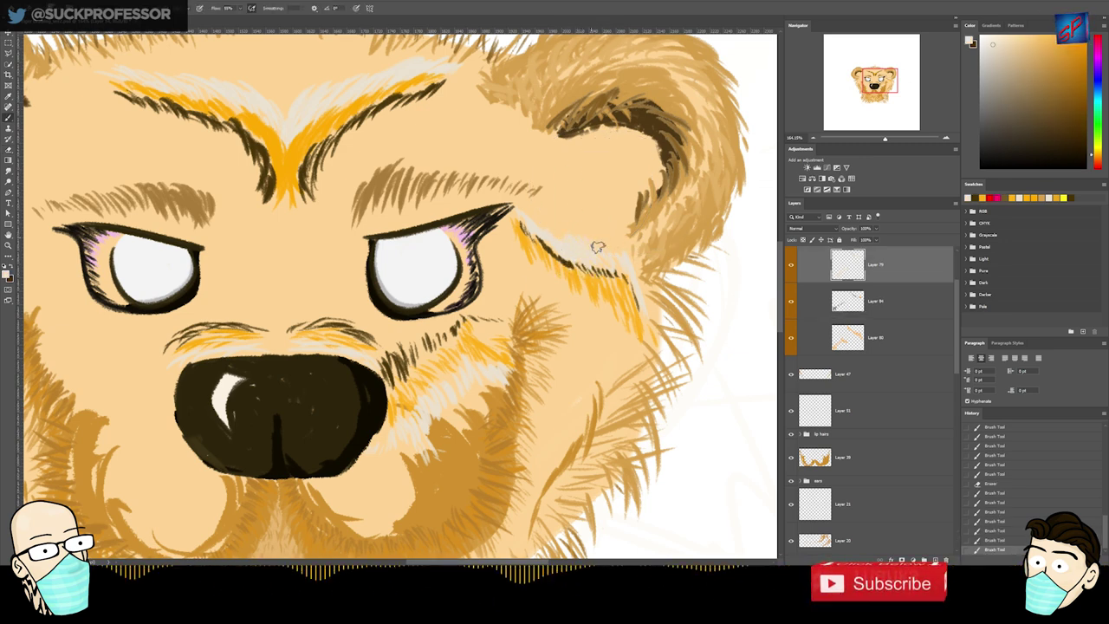
# - Edge the off-white band's top with dark brown hairs on Layer 84 and brush gold hairs beneath them on Layer 80
pyautogui.keyDown('ctrl'); pyautogui.click(572, 261); pyautogui.keyUp('ctrl')
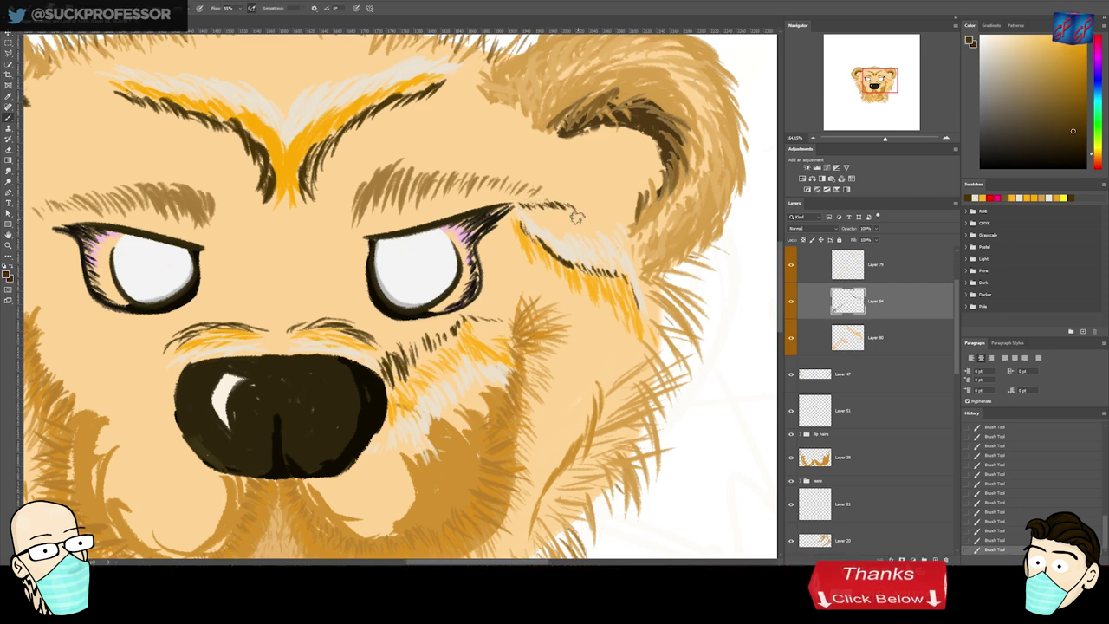
pyautogui.click(854, 344)
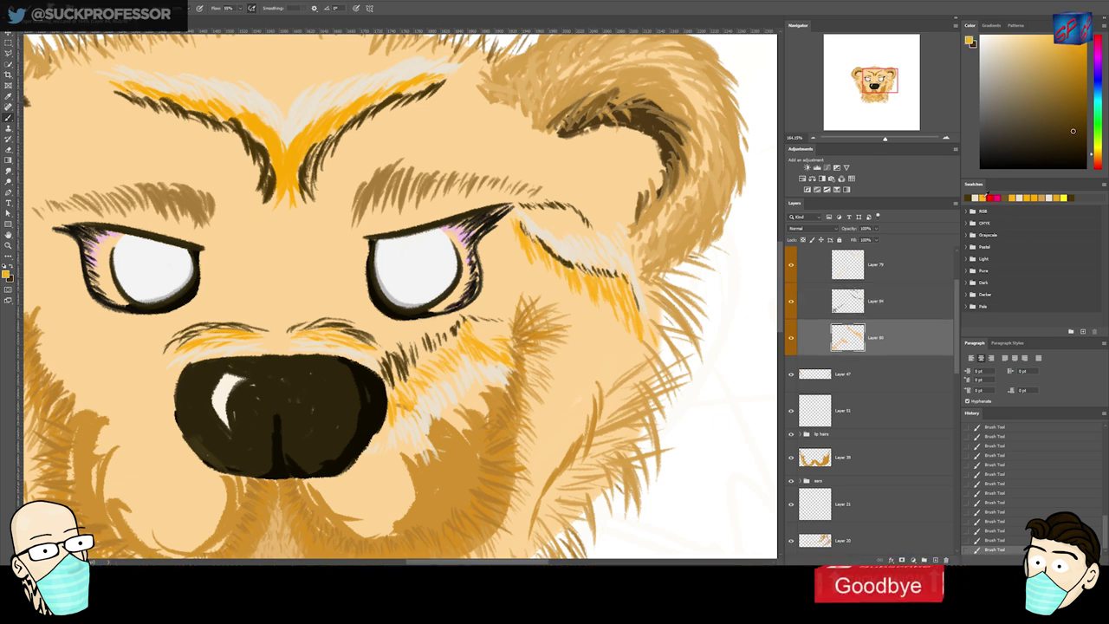
pyautogui.moveTo(531, 215); pyautogui.dragTo(548, 212)
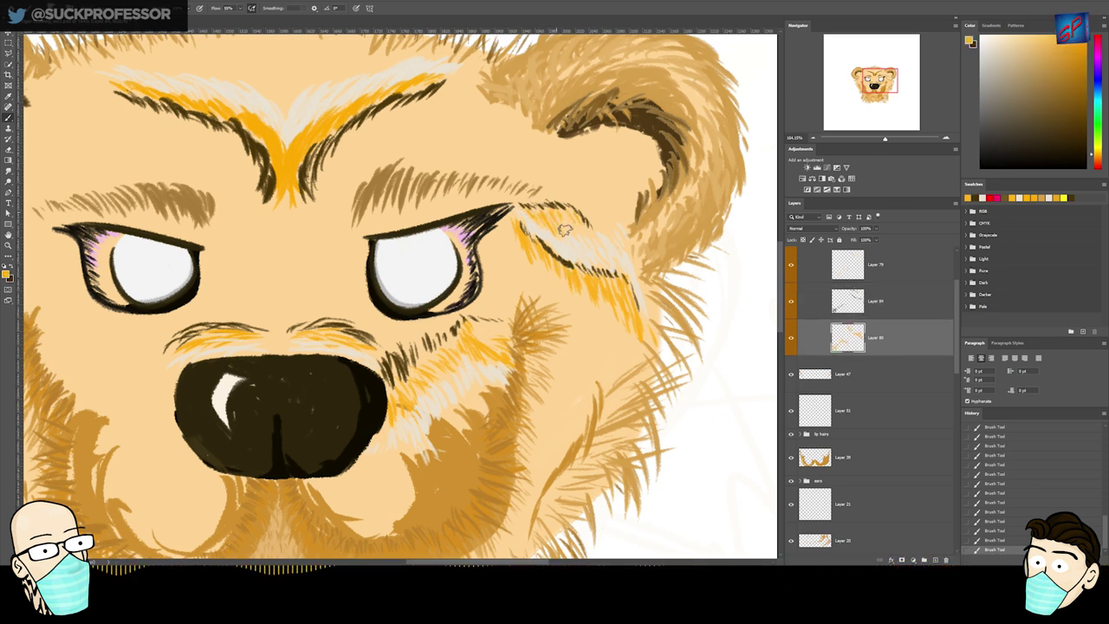
pyautogui.moveTo(592, 229); pyautogui.dragTo(588, 227)
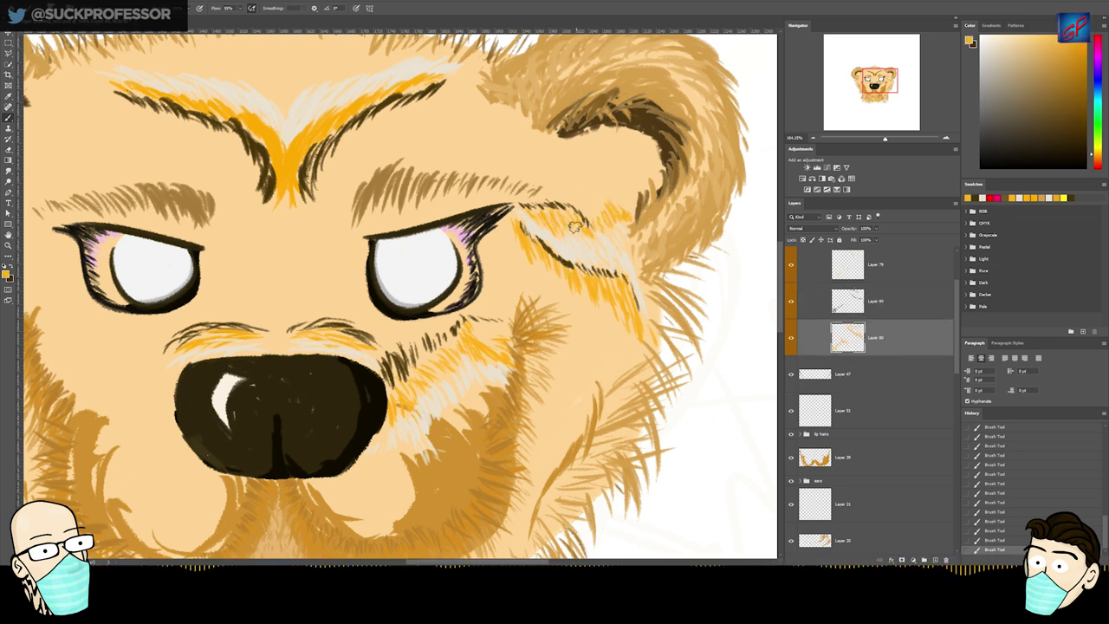
# - Brush gold hairs on Layer 80 in a curved band down the lower cheek beside the muzzle
pyautogui.moveTo(632, 381)
pyautogui.mouseDown()
pyautogui.moveTo(612, 299)
pyautogui.moveTo(563, 287)
pyautogui.moveTo(618, 286)
pyautogui.moveTo(519, 321)
pyautogui.moveTo(477, 365)
pyautogui.mouseUp()
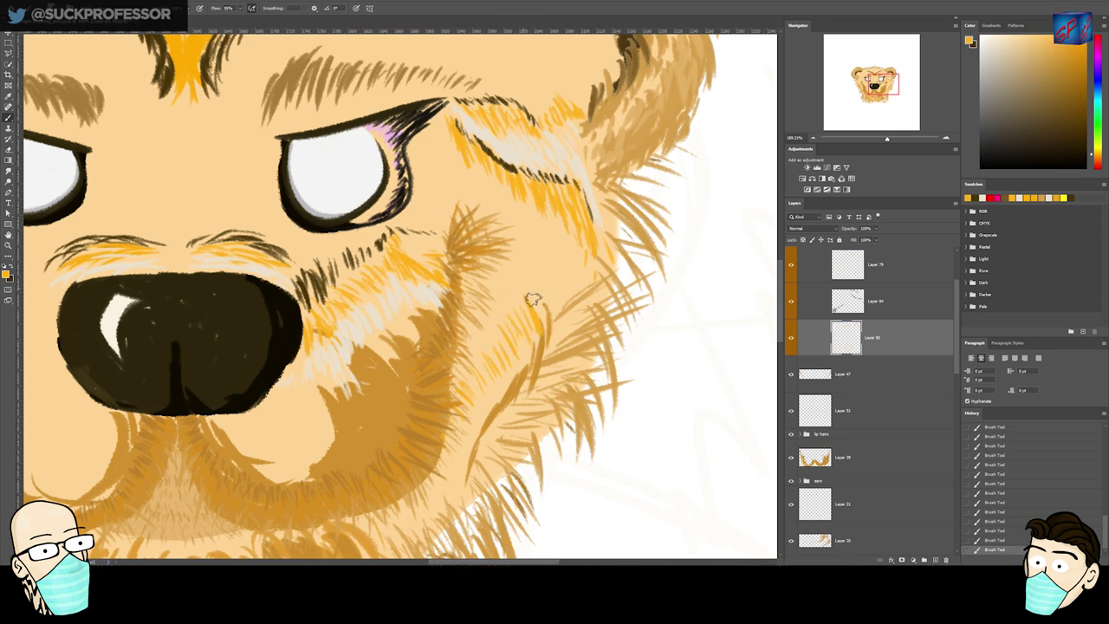
pyautogui.press('e')
pyautogui.moveTo(606, 303)
pyautogui.mouseDown()
pyautogui.moveTo(485, 401)
pyautogui.moveTo(462, 397)
pyautogui.moveTo(492, 347)
pyautogui.mouseUp()
pyautogui.press('b')
pyautogui.moveTo(489, 369); pyautogui.dragTo(502, 348)
pyautogui.moveTo(489, 339); pyautogui.dragTo(512, 315)
pyautogui.moveTo(493, 317); pyautogui.dragTo(515, 296)
pyautogui.moveTo(518, 298); pyautogui.dragTo(527, 282)
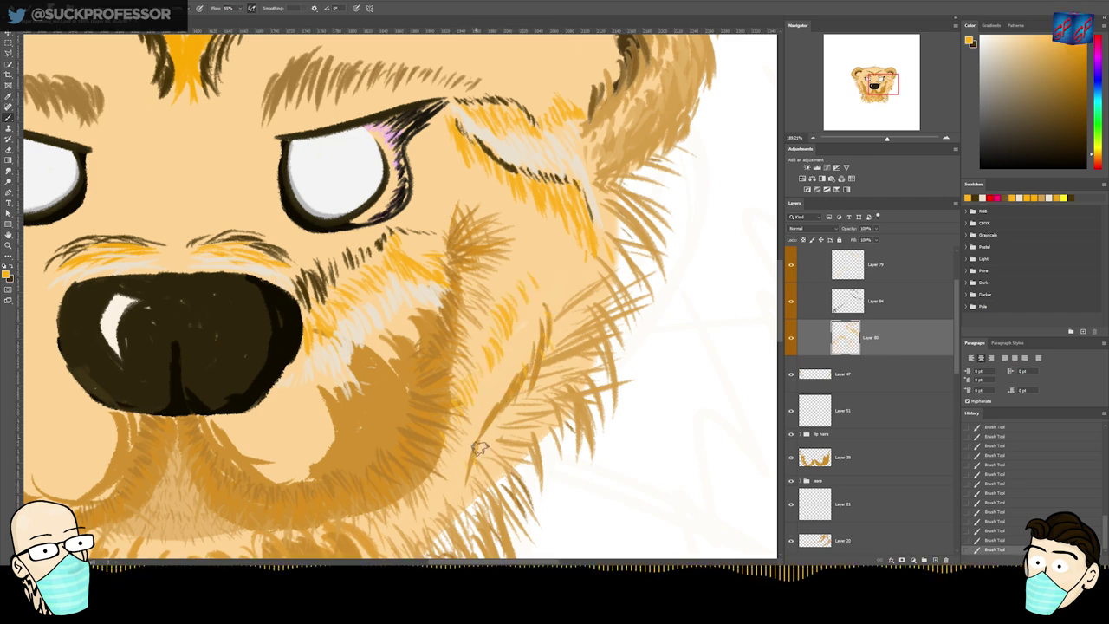
pyautogui.moveTo(526, 379); pyautogui.dragTo(538, 363)
pyautogui.moveTo(500, 280)
pyautogui.mouseDown()
pyautogui.moveTo(530, 299)
pyautogui.moveTo(514, 324)
pyautogui.mouseUp()
# - Brush off-white hairs on Layer 79 between and along the gold hairs of the lower cheek
pyautogui.hotkey('alt', ']')
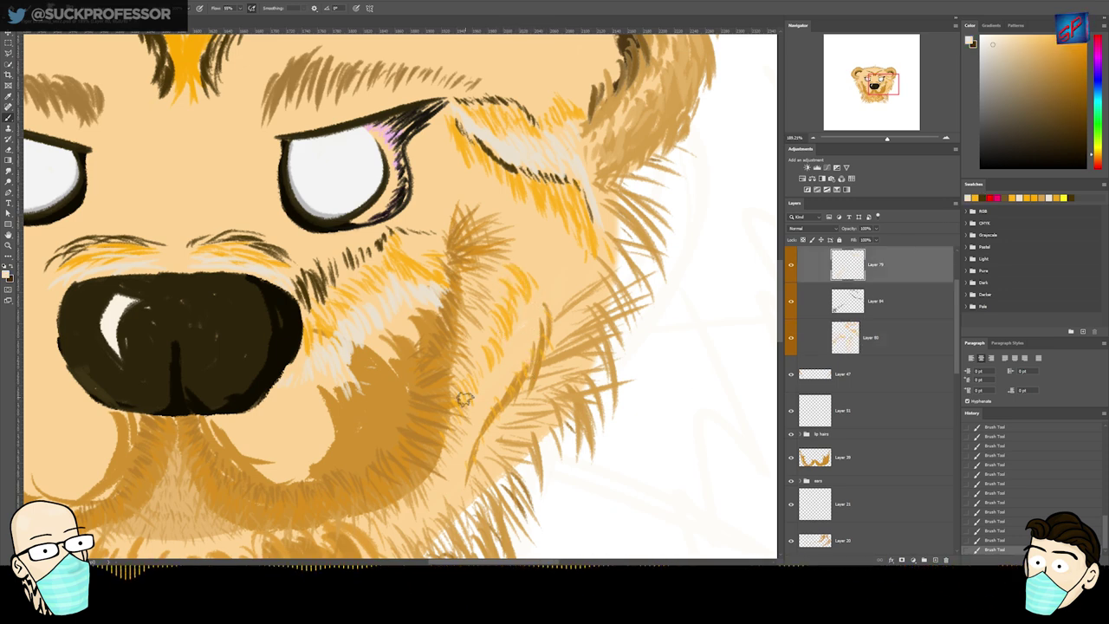
pyautogui.moveTo(478, 396); pyautogui.dragTo(486, 381)
pyautogui.moveTo(488, 412); pyautogui.dragTo(514, 386)
pyautogui.moveTo(503, 364); pyautogui.dragTo(521, 332)
pyautogui.moveTo(528, 349); pyautogui.dragTo(536, 325)
pyautogui.moveTo(504, 376); pyautogui.dragTo(516, 357)
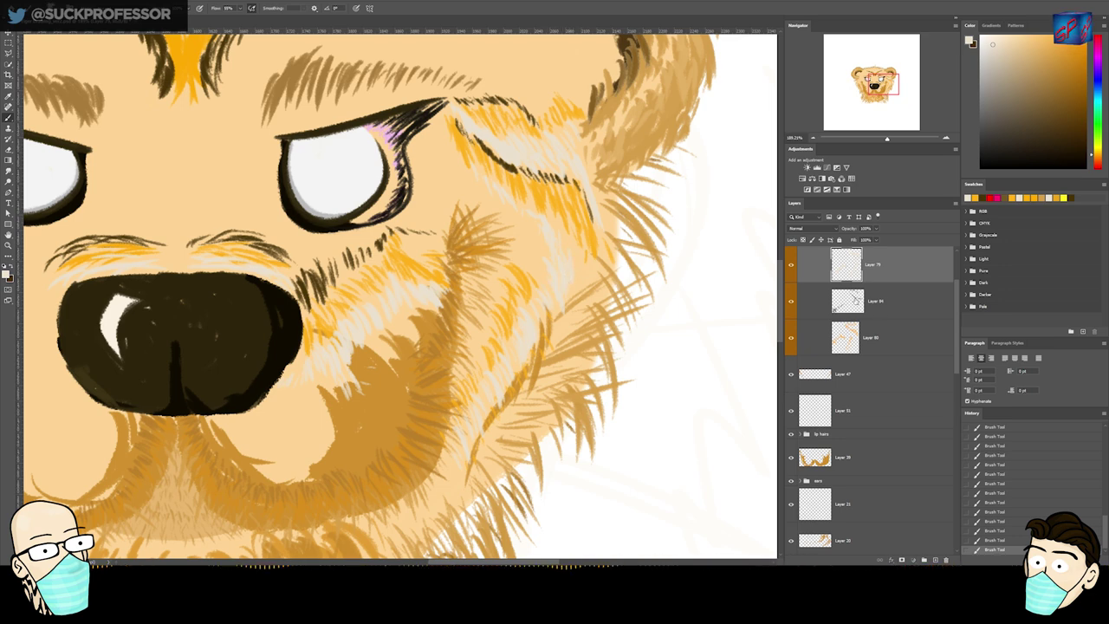
# - Brush a dark brown hair edge on Layer 84 along the outside of the lower cheek band
pyautogui.click(864, 305)
pyautogui.moveTo(548, 215); pyautogui.dragTo(605, 291)
pyautogui.moveTo(582, 255)
pyautogui.mouseDown()
pyautogui.moveTo(588, 300)
pyautogui.moveTo(576, 281)
pyautogui.moveTo(565, 296)
pyautogui.moveTo(572, 315)
pyautogui.moveTo(591, 272)
pyautogui.mouseUp()
pyautogui.moveTo(561, 312); pyautogui.dragTo(502, 414)
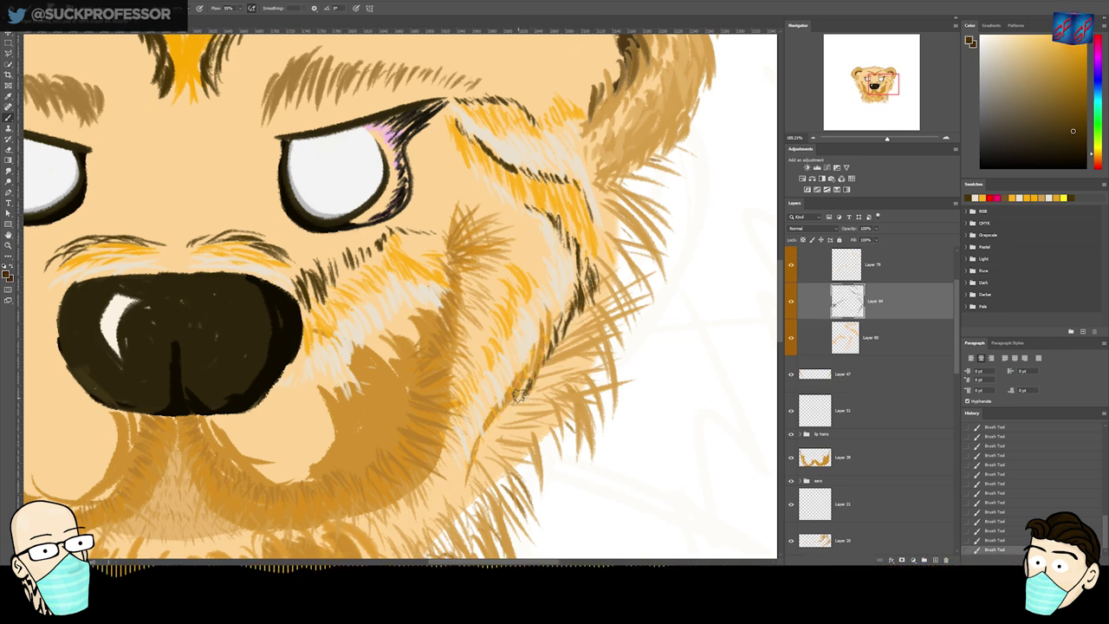
# - Brush off-white hairs on Layer 79 along the fur tuft at the inner cheek
pyautogui.click(837, 277)
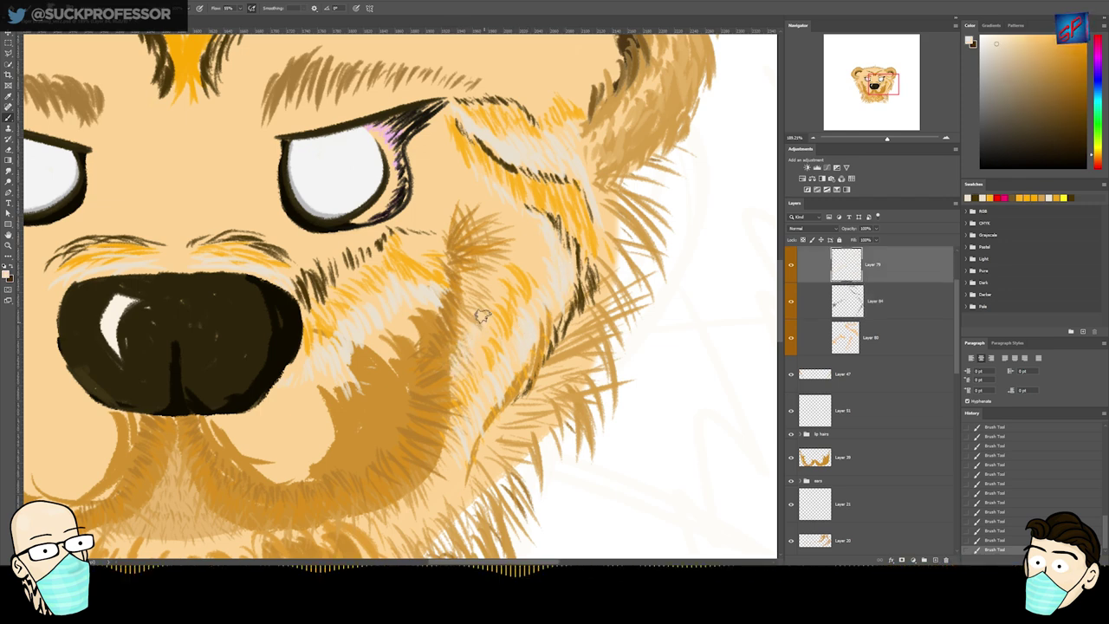
pyautogui.moveTo(473, 253)
pyautogui.mouseDown()
pyautogui.moveTo(482, 273)
pyautogui.moveTo(488, 260)
pyautogui.mouseUp()
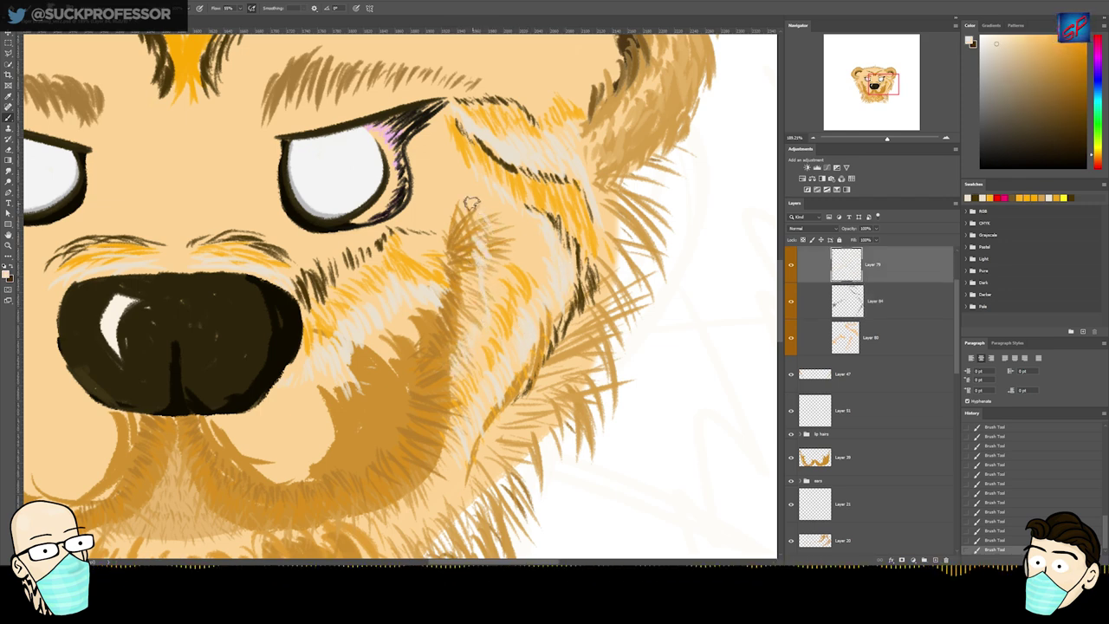
pyautogui.moveTo(465, 206); pyautogui.dragTo(487, 227)
# - Brush and refine a curved dark brown hair edge on Layer 84 beside the inner cheek's off-white hairs
pyautogui.click(849, 300)
pyautogui.click(975, 197)
pyautogui.moveTo(506, 279)
pyautogui.mouseDown()
pyautogui.moveTo(479, 185)
pyautogui.moveTo(501, 211)
pyautogui.moveTo(523, 215)
pyautogui.moveTo(537, 258)
pyautogui.moveTo(499, 215)
pyautogui.mouseUp()
pyautogui.press('e')
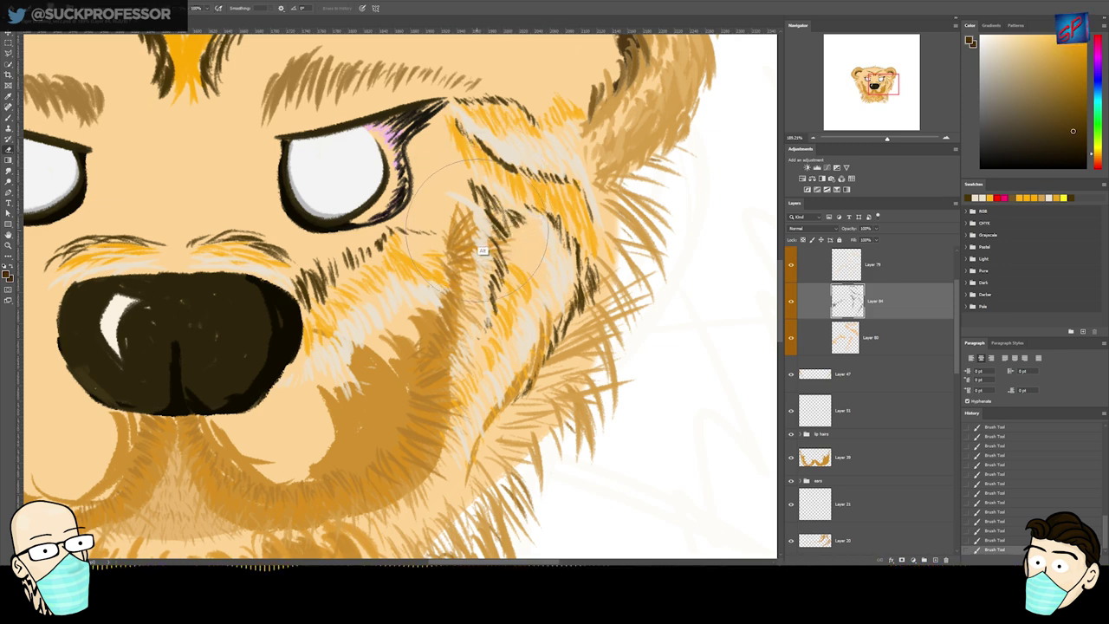
pyautogui.moveTo(474, 185)
pyautogui.mouseDown()
pyautogui.moveTo(519, 227)
pyautogui.moveTo(463, 195)
pyautogui.moveTo(473, 202)
pyautogui.mouseUp()
pyautogui.press('b')
pyautogui.moveTo(468, 192); pyautogui.dragTo(482, 208)
pyautogui.moveTo(476, 194)
pyautogui.mouseDown()
pyautogui.moveTo(513, 251)
pyautogui.moveTo(501, 272)
pyautogui.mouseUp()
pyautogui.moveTo(500, 292); pyautogui.dragTo(490, 314)
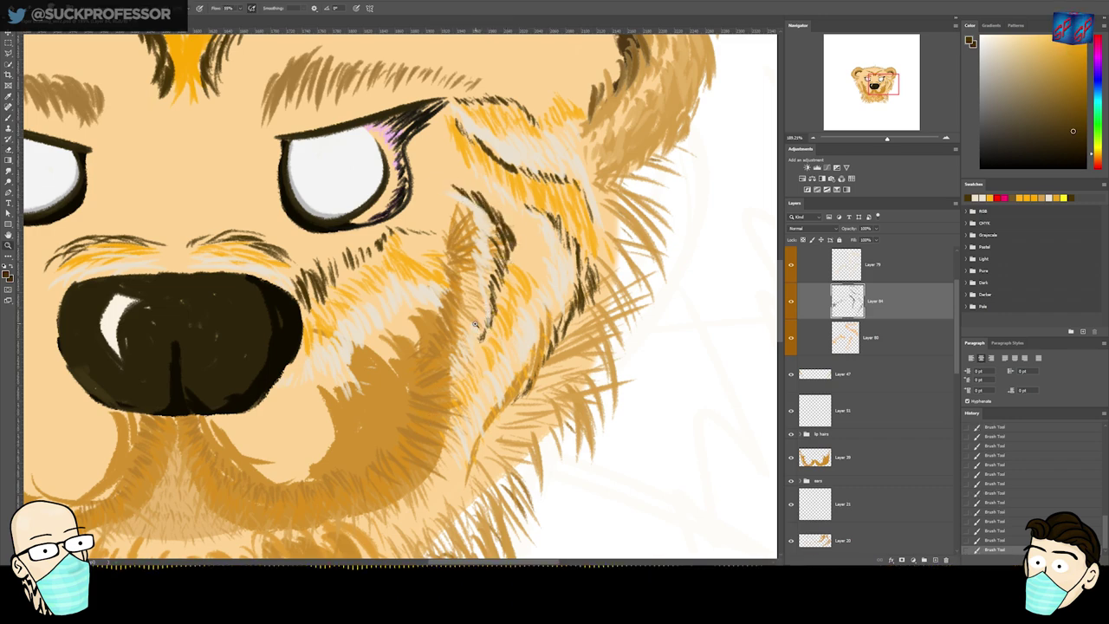
# - Convert the background to an editable layer in Hard Mix mode and fill it with pale lavender
pyautogui.moveTo(449, 273); pyautogui.dragTo(438, 273)
pyautogui.moveTo(563, 271); pyautogui.dragTo(513, 352)
pyautogui.press('v')
pyautogui.click(513, 351)
pyautogui.click(638, 286)
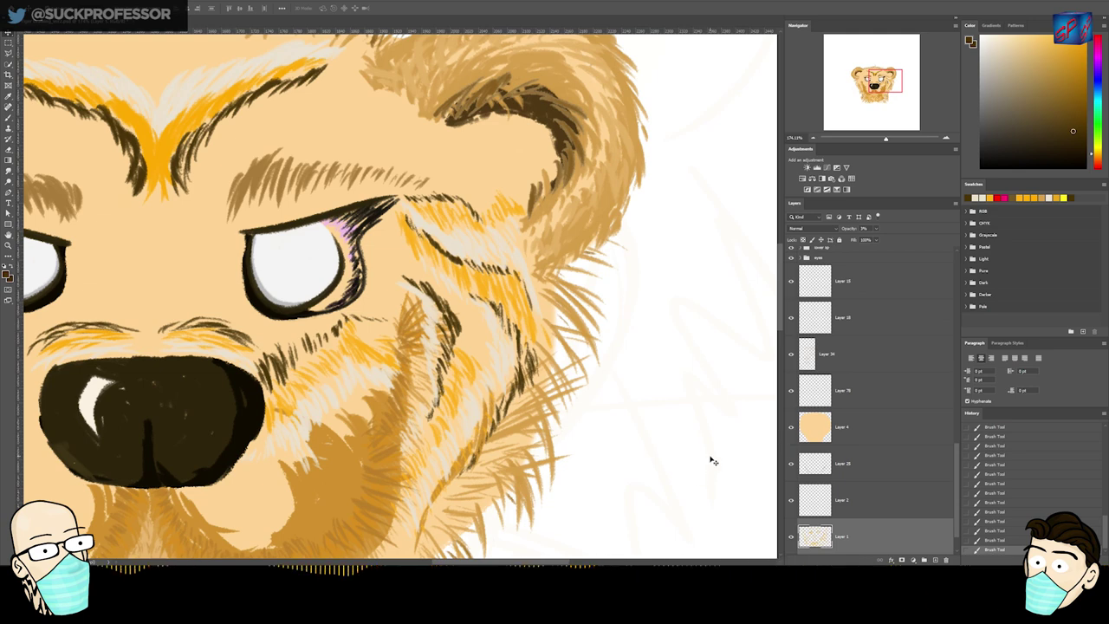
pyautogui.scroll(-1, 957, 479)
pyautogui.click(944, 538)
pyautogui.click(1098, 97)
pyautogui.click(1098, 80)
pyautogui.click(1000, 43)
pyautogui.click(1004, 49)
pyautogui.click(993, 38)
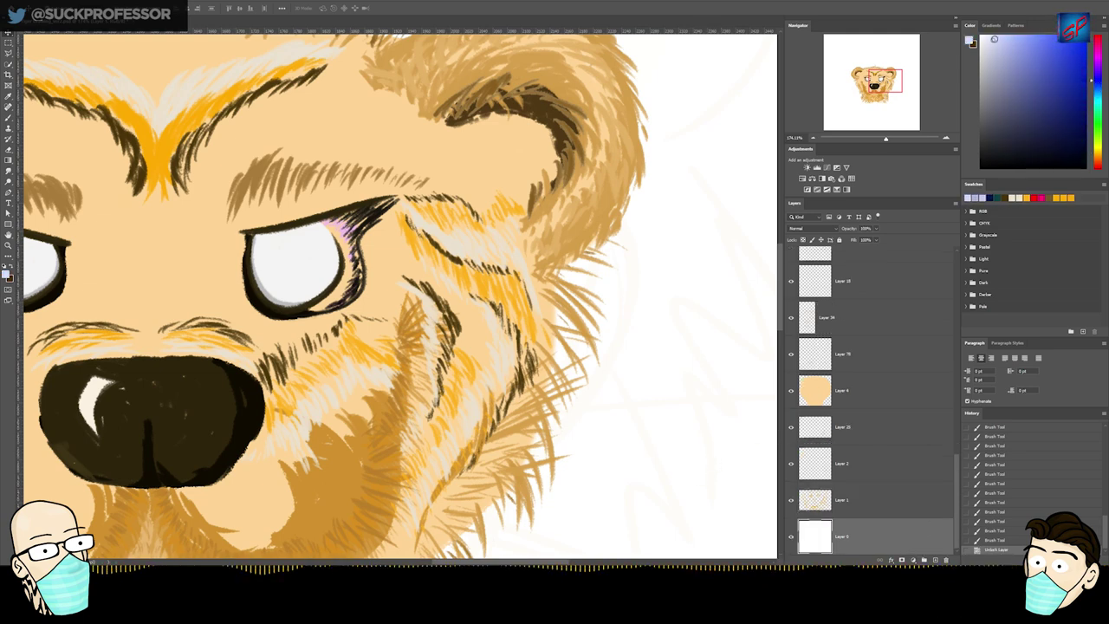
pyautogui.hotkey('alt', 'shift', 'l')
pyautogui.hotkey('shift', 'F5')
pyautogui.press('Return')
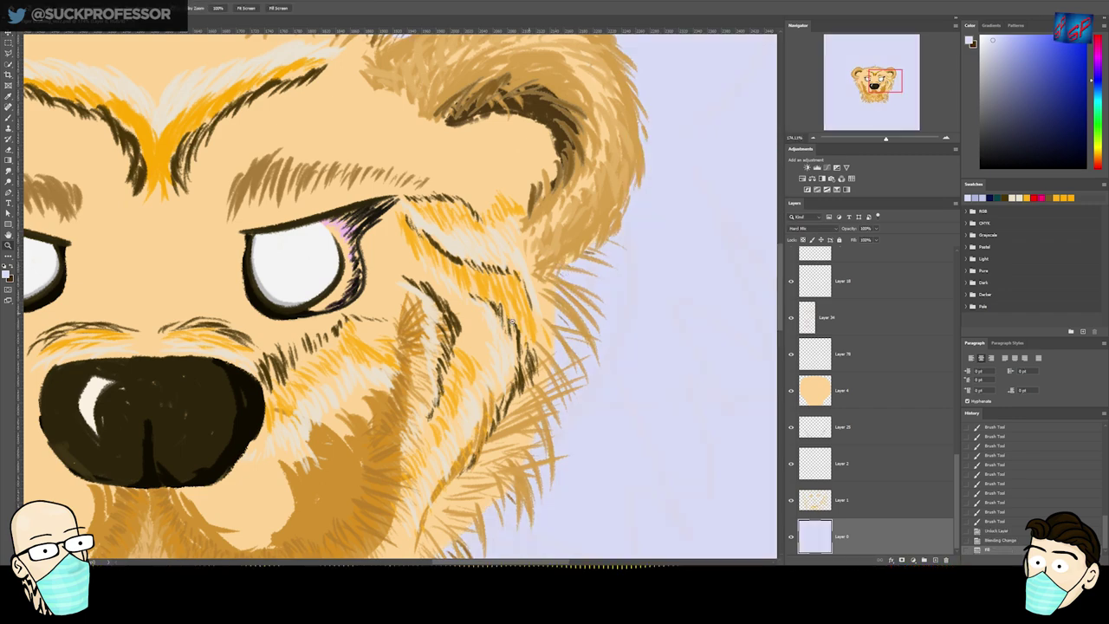
# - Shift the background fill to a muted blue-grey with a Hue/Saturation adjustment
pyautogui.scroll(-3, 531, 309)
pyautogui.hotkey('ctrl', 'u')
pyautogui.moveTo(786, 176)
pyautogui.mouseDown()
pyautogui.moveTo(760, 176)
pyautogui.moveTo(811, 176)
pyautogui.moveTo(774, 178)
pyautogui.mouseUp()
pyautogui.moveTo(786, 199); pyautogui.dragTo(776, 220)
pyautogui.click(876, 137)
# - Sample gold from the cheek fur for the brush and make Layer 80 the active layer
pyautogui.scroll(-5, 465, 302)
pyautogui.scroll(4, 465, 302)
pyautogui.click(872, 395)
pyautogui.scroll(2, 474, 275)
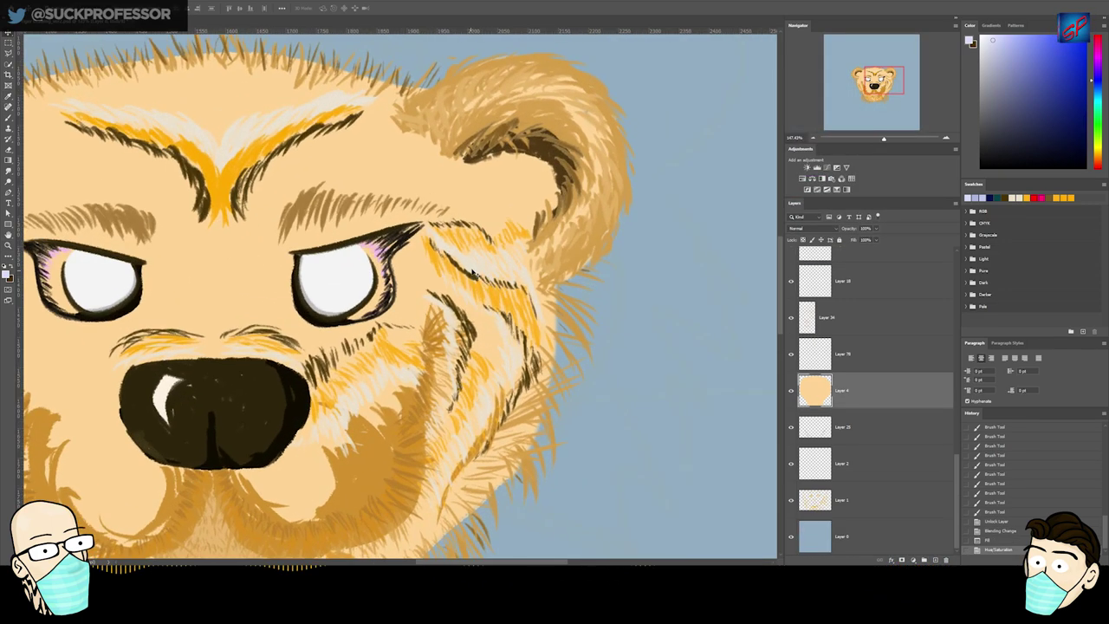
pyautogui.click(474, 276)
pyautogui.moveTo(485, 315); pyautogui.dragTo(522, 318)
pyautogui.press('b')
pyautogui.keyDown('alt'); pyautogui.click(480, 388); pyautogui.keyUp('alt')
pyautogui.click(844, 339)
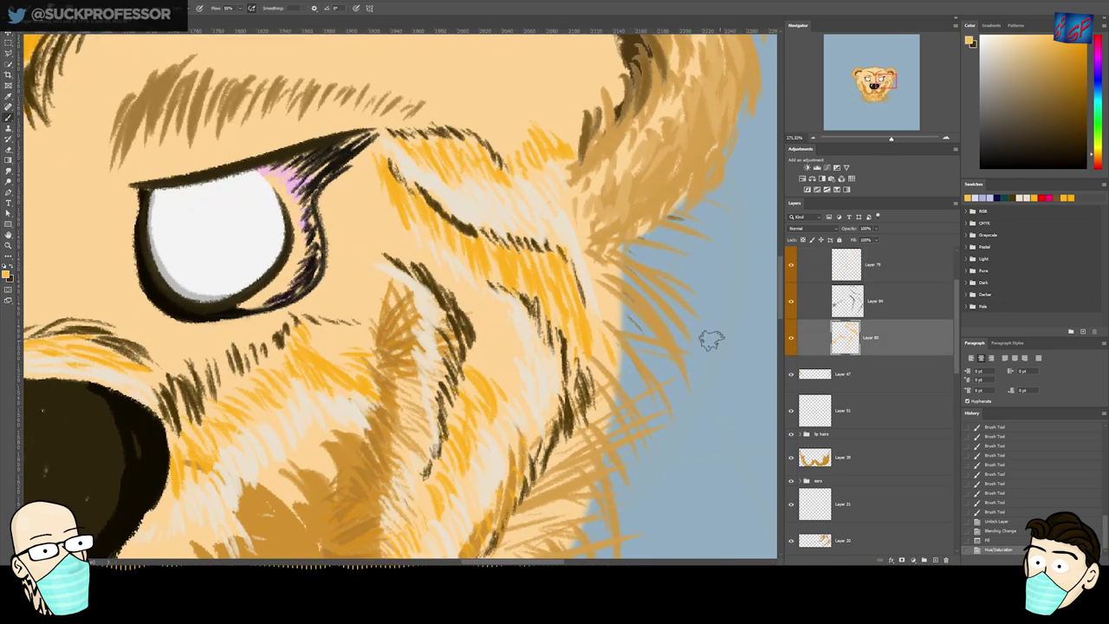
pyautogui.moveTo(422, 270); pyautogui.dragTo(437, 281)
pyautogui.moveTo(430, 263); pyautogui.dragTo(445, 286)
pyautogui.moveTo(440, 274); pyautogui.dragTo(470, 305)
pyautogui.moveTo(477, 366); pyautogui.dragTo(486, 386)
pyautogui.moveTo(482, 367); pyautogui.dragTo(494, 381)
pyautogui.hotkey('ctrl', 'z')
pyautogui.hotkey('ctrl', 'z')
pyautogui.hotkey('ctrl', 'z')
pyautogui.hotkey('ctrl', 'z')
pyautogui.hotkey('ctrl', 'z')
pyautogui.hotkey('ctrl', 'alt', 'z')
pyautogui.hotkey('ctrl', 'alt', 'z')
pyautogui.hotkey('ctrl', 'alt', 'z')
pyautogui.hotkey('ctrl', 'alt', 'z')
pyautogui.hotkey('ctrl', 'alt', 'z')
# - Fill the gaps between the dark cheek stripes with gold hairs on Layer 80, out to the face's edge
pyautogui.moveTo(408, 252); pyautogui.dragTo(421, 267)
pyautogui.moveTo(421, 258); pyautogui.dragTo(436, 273)
pyautogui.moveTo(435, 270); pyautogui.dragTo(464, 298)
pyautogui.moveTo(489, 299); pyautogui.dragTo(515, 326)
pyautogui.moveTo(510, 328)
pyautogui.mouseDown()
pyautogui.moveTo(518, 350)
pyautogui.moveTo(506, 352)
pyautogui.mouseUp()
pyautogui.moveTo(473, 314); pyautogui.dragTo(480, 338)
pyautogui.moveTo(485, 365)
pyautogui.mouseDown()
pyautogui.moveTo(496, 392)
pyautogui.moveTo(509, 383)
pyautogui.mouseUp()
pyautogui.moveTo(496, 323)
pyautogui.mouseDown()
pyautogui.moveTo(504, 343)
pyautogui.moveTo(489, 361)
pyautogui.mouseUp()
pyautogui.moveTo(599, 284); pyautogui.dragTo(621, 354)
pyautogui.moveTo(612, 357); pyautogui.dragTo(619, 376)
pyautogui.moveTo(604, 426); pyautogui.dragTo(614, 242)
# - Sample off-white and brush hairs on Layer 79 along the outer jaw, outside the dark cheek edge
pyautogui.keyDown('ctrl'); pyautogui.click(530, 260); pyautogui.keyUp('ctrl')
pyautogui.keyDown('alt'); pyautogui.click(532, 260); pyautogui.keyUp('alt')
pyautogui.moveTo(601, 156); pyautogui.dragTo(608, 251)
pyautogui.moveTo(603, 220)
pyautogui.mouseDown()
pyautogui.moveTo(595, 264)
pyautogui.moveTo(622, 260)
pyautogui.mouseUp()
pyautogui.moveTo(598, 251)
pyautogui.mouseDown()
pyautogui.moveTo(590, 275)
pyautogui.moveTo(545, 314)
pyautogui.mouseUp()
pyautogui.moveTo(558, 325); pyautogui.dragTo(539, 341)
pyautogui.moveTo(576, 293); pyautogui.dragTo(556, 307)
pyautogui.moveTo(593, 263); pyautogui.dragTo(603, 280)
pyautogui.moveTo(559, 336); pyautogui.dragTo(543, 346)
pyautogui.moveTo(530, 333)
pyautogui.mouseDown()
pyautogui.moveTo(472, 404)
pyautogui.moveTo(497, 380)
pyautogui.mouseUp()
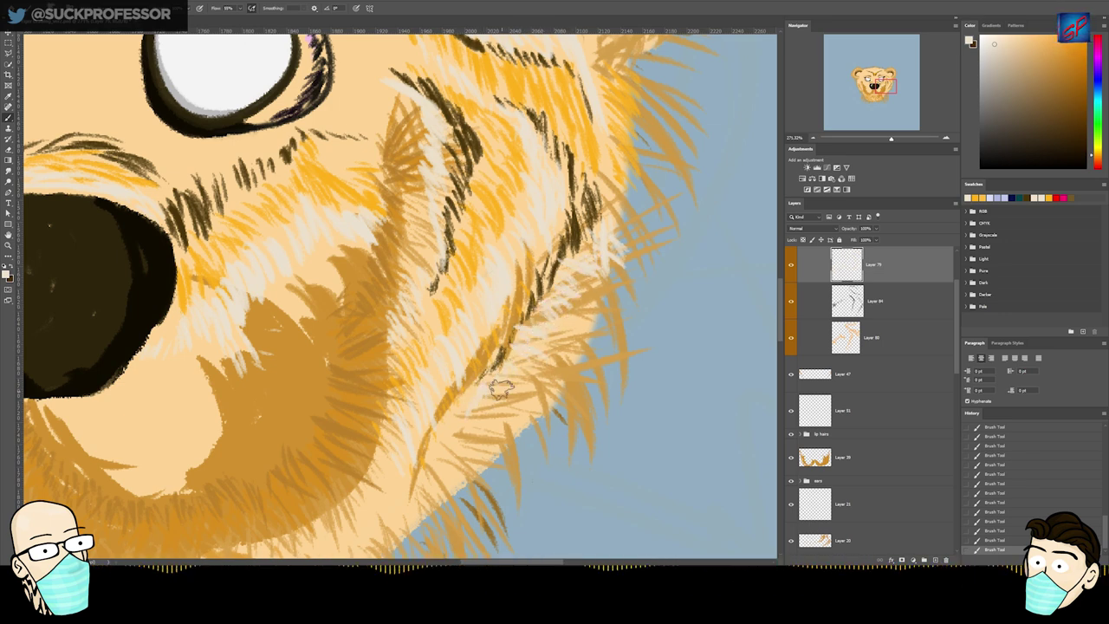
pyautogui.moveTo(464, 438); pyautogui.dragTo(424, 514)
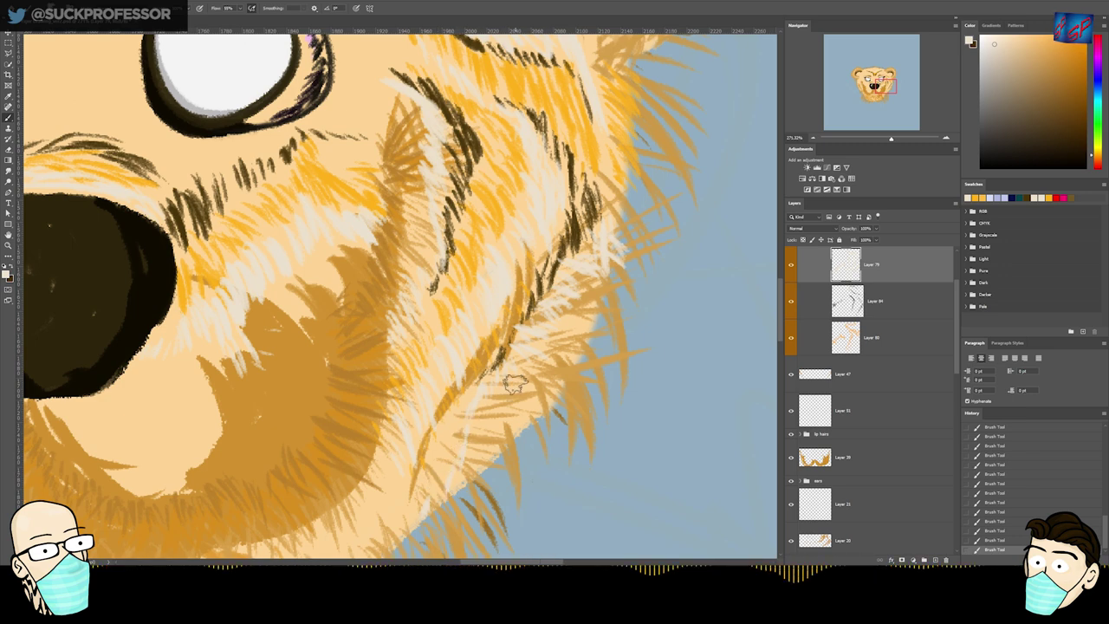
# - Brush gold hairs on Layer 80 outside the off-white band along the outer jaw
pyautogui.click(839, 336)
pyautogui.click(974, 197)
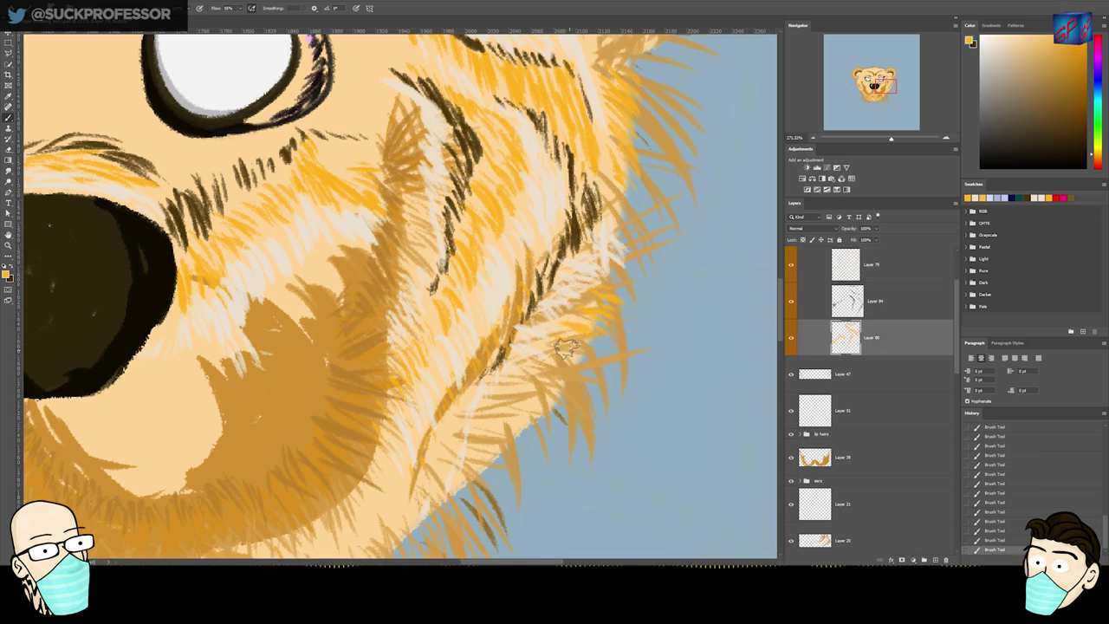
pyautogui.moveTo(561, 354); pyautogui.dragTo(499, 402)
pyautogui.moveTo(471, 461)
pyautogui.mouseDown()
pyautogui.moveTo(461, 483)
pyautogui.moveTo(469, 478)
pyautogui.mouseUp()
pyautogui.moveTo(477, 420); pyautogui.dragTo(474, 441)
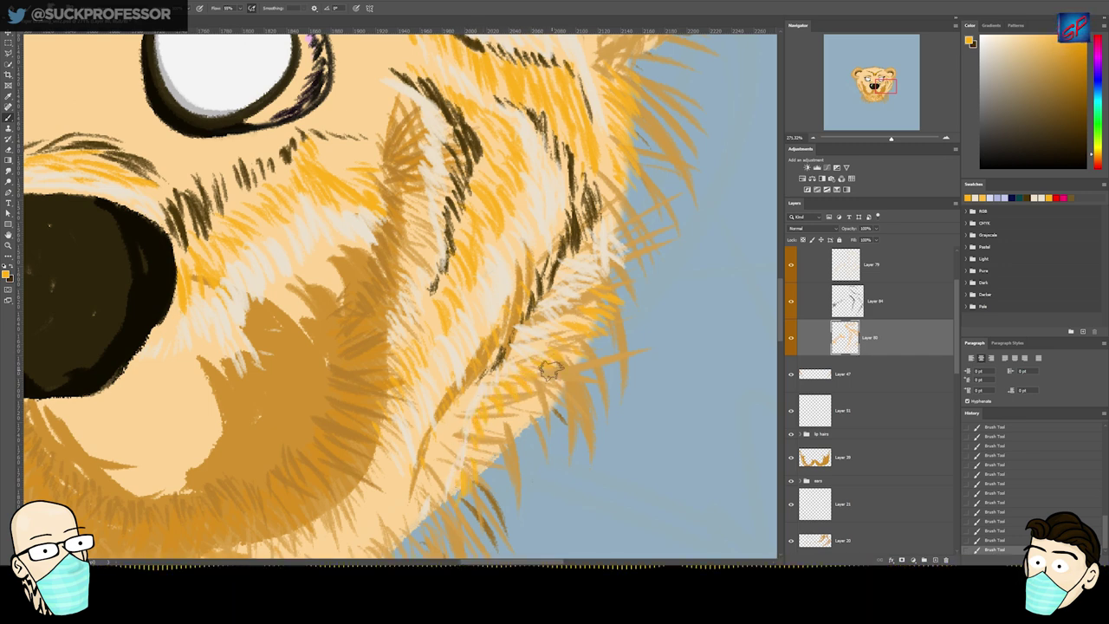
# - Sample dark brown and brush hairs on Layer 84 along the jaw's outer edge below the gold band
pyautogui.click(891, 302)
pyautogui.press('b')
pyautogui.keyDown('alt'); pyautogui.click(576, 242); pyautogui.keyUp('alt')
pyautogui.moveTo(480, 445)
pyautogui.mouseDown()
pyautogui.moveTo(491, 465)
pyautogui.moveTo(517, 445)
pyautogui.moveTo(517, 427)
pyautogui.mouseUp()
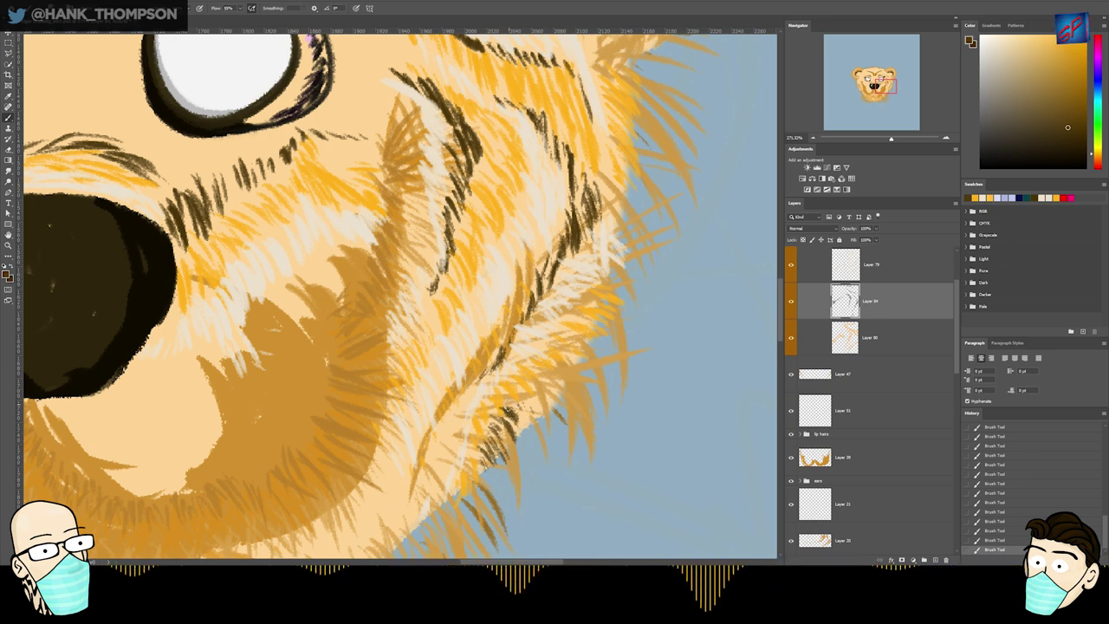
pyautogui.moveTo(554, 407)
pyautogui.mouseDown()
pyautogui.moveTo(577, 351)
pyautogui.moveTo(511, 437)
pyautogui.mouseUp()
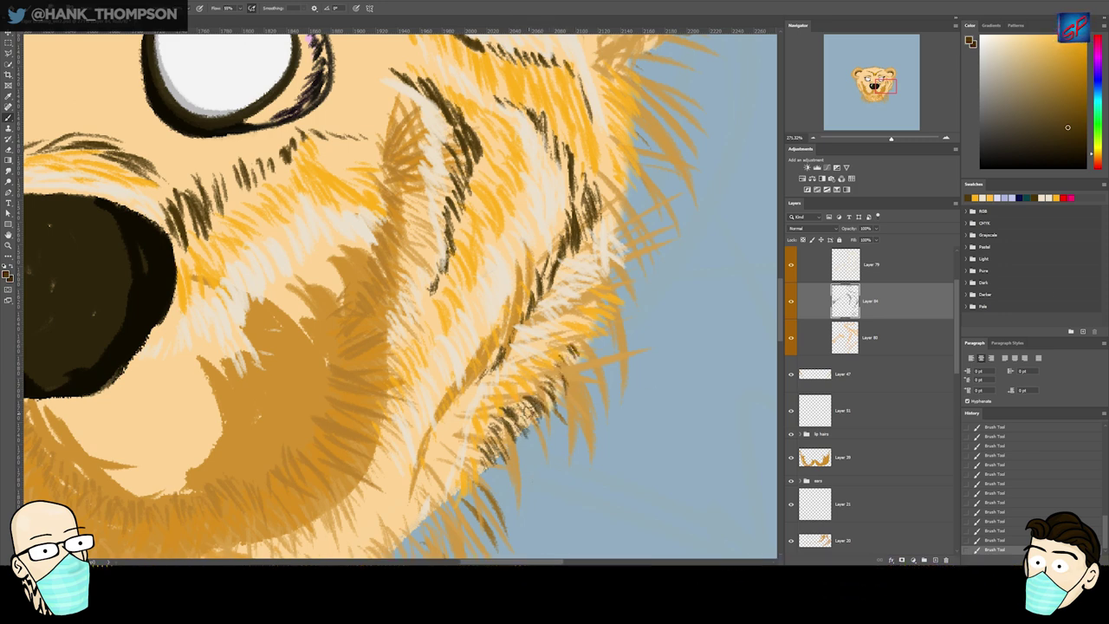
# - Brush dark brown hairs on Layer 84 from the neck fur up along the muzzle's outer edge
pyautogui.scroll(-10, 563, 378)
pyautogui.scroll(9, 531, 299)
pyautogui.moveTo(400, 471); pyautogui.dragTo(382, 434)
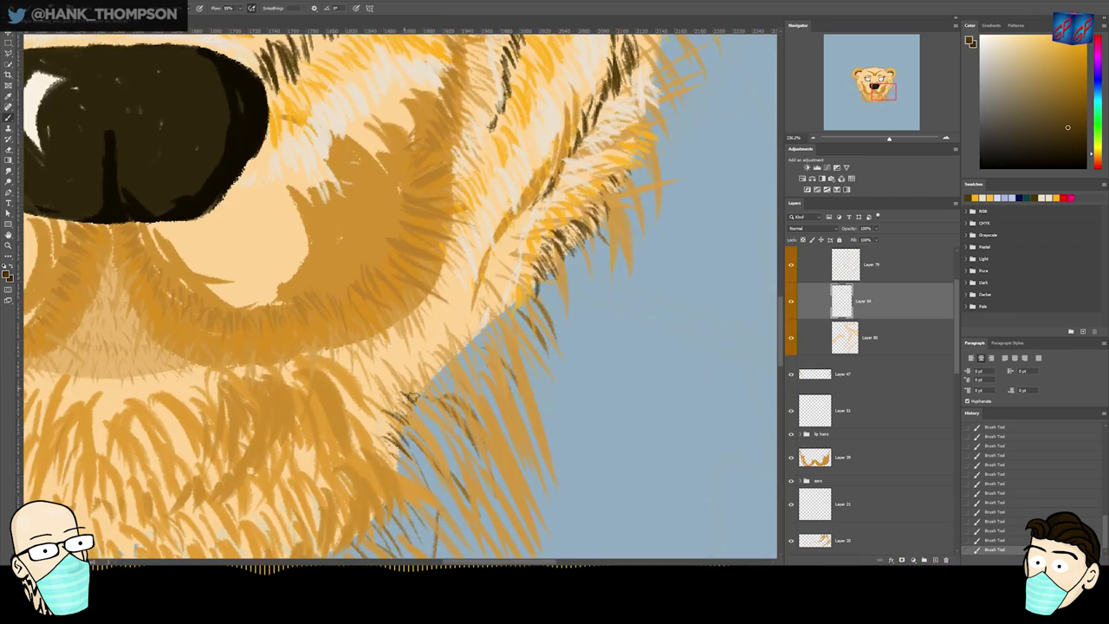
pyautogui.moveTo(470, 220); pyautogui.dragTo(425, 323)
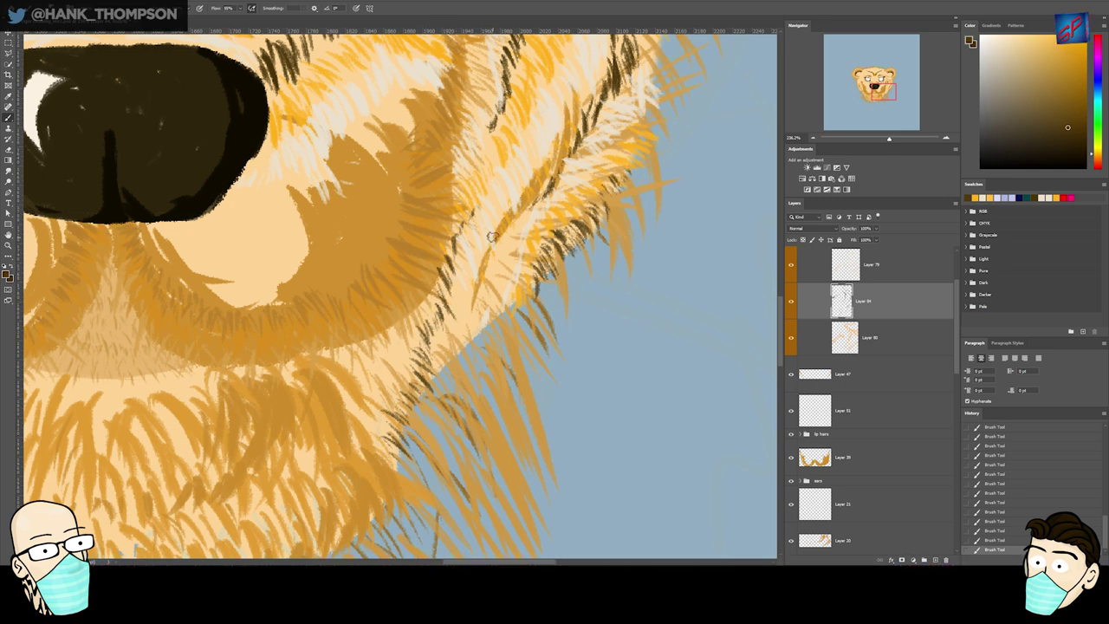
# - Sample off-white and brush hairs on Layer 79 beside the dark hairs at the lower jaw
pyautogui.hotkey('alt', ']')
pyautogui.keyDown('alt'); pyautogui.click(471, 255); pyautogui.keyUp('alt')
pyautogui.moveTo(446, 334); pyautogui.dragTo(430, 372)
# - Sample dark brown and brush hairs on Layer 84 from below the eye's outer corner down to the inner cheek stripe
pyautogui.keyDown('alt'); pyautogui.click(530, 269); pyautogui.keyUp('alt')
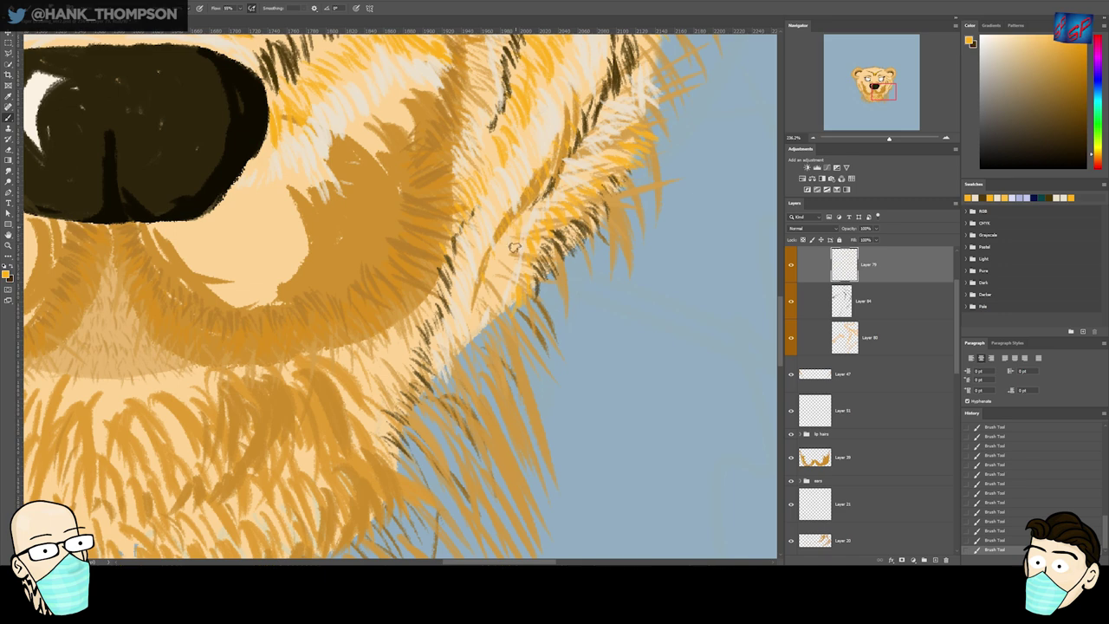
pyautogui.scroll(5, 518, 288)
pyautogui.keyDown('alt'); pyautogui.click(573, 194); pyautogui.keyUp('alt')
pyautogui.hotkey('alt', '[')
pyautogui.moveTo(459, 245)
pyautogui.mouseDown()
pyautogui.moveTo(401, 446)
pyautogui.moveTo(416, 359)
pyautogui.moveTo(467, 212)
pyautogui.mouseUp()
pyautogui.moveTo(523, 302); pyautogui.dragTo(381, 302)
pyautogui.moveTo(443, 502); pyautogui.dragTo(494, 502)
pyautogui.moveTo(510, 335); pyautogui.dragTo(420, 334)
pyautogui.moveTo(510, 311)
pyautogui.mouseDown()
pyautogui.moveTo(604, 178)
pyautogui.moveTo(494, 364)
pyautogui.mouseUp()
pyautogui.moveTo(346, 234); pyautogui.dragTo(433, 234)
pyautogui.moveTo(311, 237)
pyautogui.mouseDown()
pyautogui.moveTo(409, 275)
pyautogui.moveTo(413, 245)
pyautogui.mouseUp()
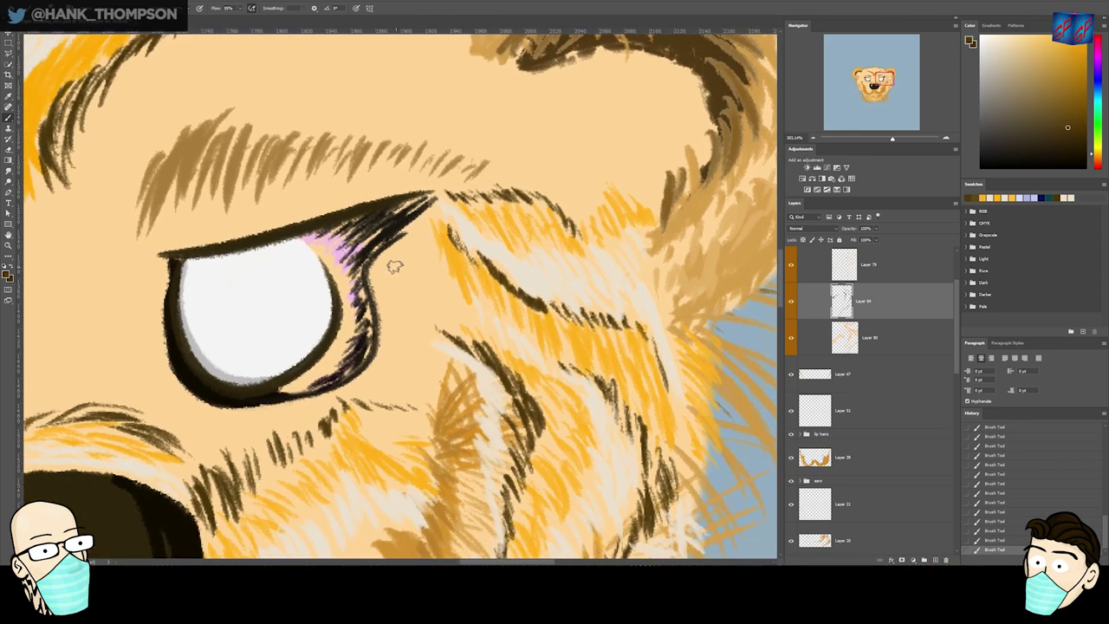
pyautogui.moveTo(406, 256)
pyautogui.mouseDown()
pyautogui.moveTo(425, 311)
pyautogui.moveTo(473, 327)
pyautogui.mouseUp()
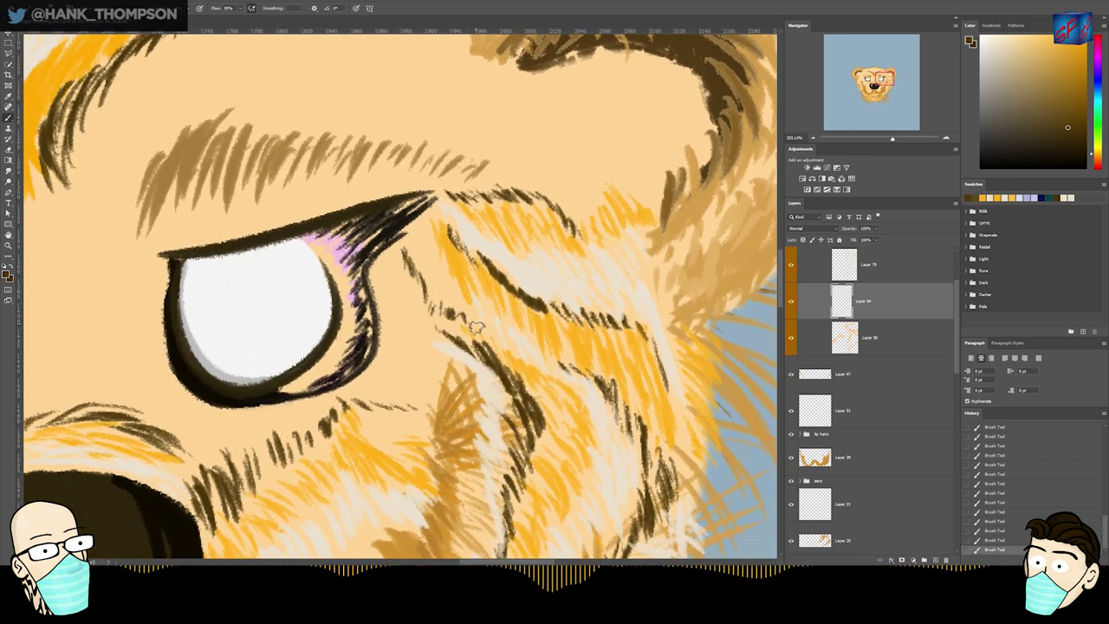
# - Brush off-white hairs on Layer 79 beneath the eye, beside the dark hairs of the inner cheek
pyautogui.hotkey('alt', ']')
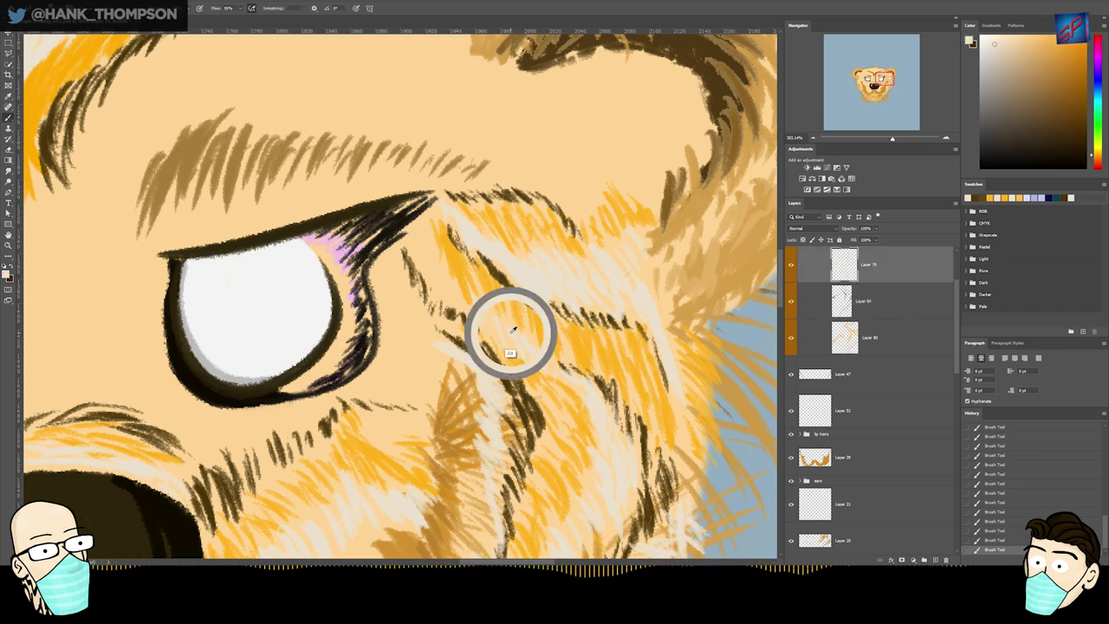
pyautogui.moveTo(444, 351)
pyautogui.mouseDown()
pyautogui.moveTo(452, 204)
pyautogui.moveTo(468, 346)
pyautogui.mouseUp()
pyautogui.moveTo(366, 228); pyautogui.dragTo(398, 251)
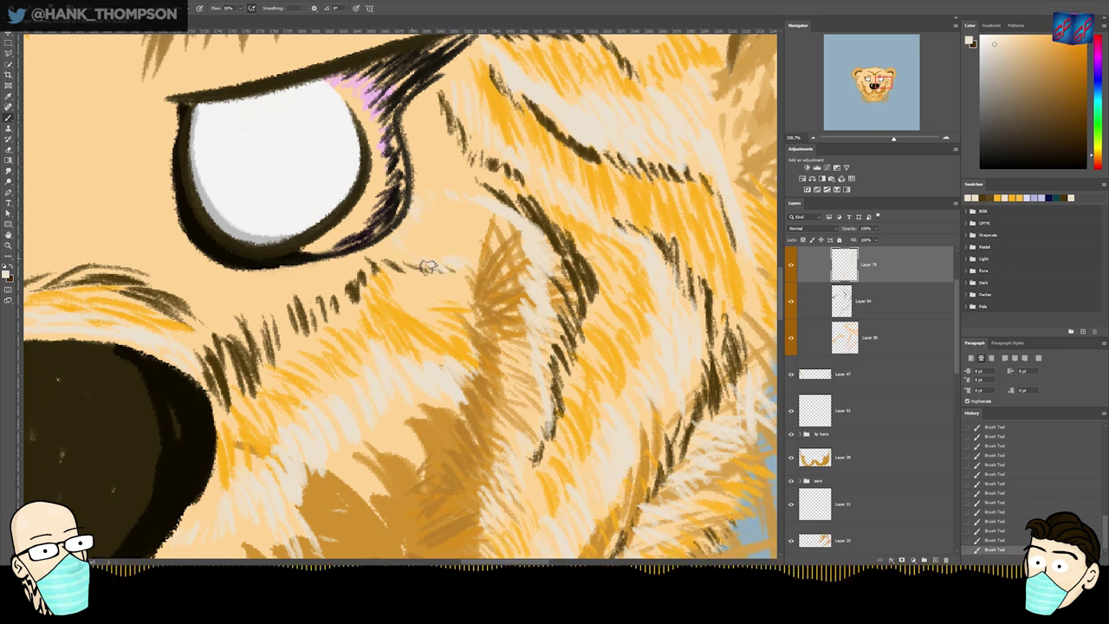
pyautogui.moveTo(444, 188); pyautogui.dragTo(423, 338)
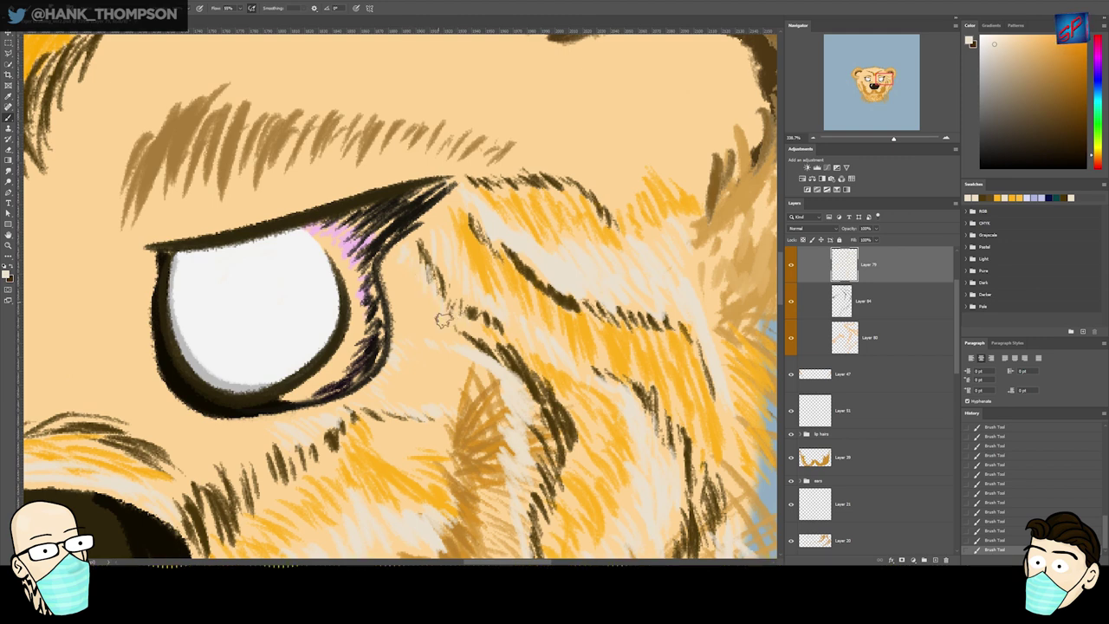
# - Sample gold and brush hairs on Layer 80 between the eye's outer corner and the inner cheek stripe
pyautogui.keyDown('ctrl'); pyautogui.click(604, 345); pyautogui.keyUp('ctrl')
pyautogui.keyDown('alt'); pyautogui.click(384, 489); pyautogui.keyUp('alt')
pyautogui.keyDown('alt'); pyautogui.click(384, 492); pyautogui.keyUp('alt')
pyautogui.moveTo(391, 270)
pyautogui.mouseDown()
pyautogui.moveTo(396, 301)
pyautogui.moveTo(439, 324)
pyautogui.moveTo(419, 334)
pyautogui.moveTo(409, 308)
pyautogui.moveTo(447, 330)
pyautogui.mouseUp()
pyautogui.moveTo(392, 385)
pyautogui.mouseDown()
pyautogui.moveTo(420, 398)
pyautogui.moveTo(430, 356)
pyautogui.moveTo(446, 361)
pyautogui.moveTo(424, 396)
pyautogui.moveTo(449, 411)
pyautogui.mouseUp()
# - Brush a curved row of short gold hairs on Layer 80 across the muzzle beneath the nose
pyautogui.moveTo(448, 525)
pyautogui.mouseDown()
pyautogui.moveTo(433, 430)
pyautogui.moveTo(542, 195)
pyautogui.mouseUp()
pyautogui.moveTo(487, 303); pyautogui.dragTo(479, 353)
pyautogui.moveTo(464, 322); pyautogui.dragTo(464, 405)
pyautogui.moveTo(436, 370); pyautogui.dragTo(445, 422)
pyautogui.moveTo(419, 391); pyautogui.dragTo(428, 428)
pyautogui.moveTo(407, 397)
pyautogui.mouseDown()
pyautogui.moveTo(411, 429)
pyautogui.moveTo(401, 433)
pyautogui.mouseUp()
pyautogui.moveTo(344, 432); pyautogui.dragTo(401, 277)
pyautogui.moveTo(206, 292)
pyautogui.mouseDown()
pyautogui.moveTo(211, 309)
pyautogui.moveTo(302, 364)
pyautogui.moveTo(389, 338)
pyautogui.moveTo(463, 220)
pyautogui.moveTo(508, 254)
pyautogui.moveTo(458, 285)
pyautogui.mouseUp()
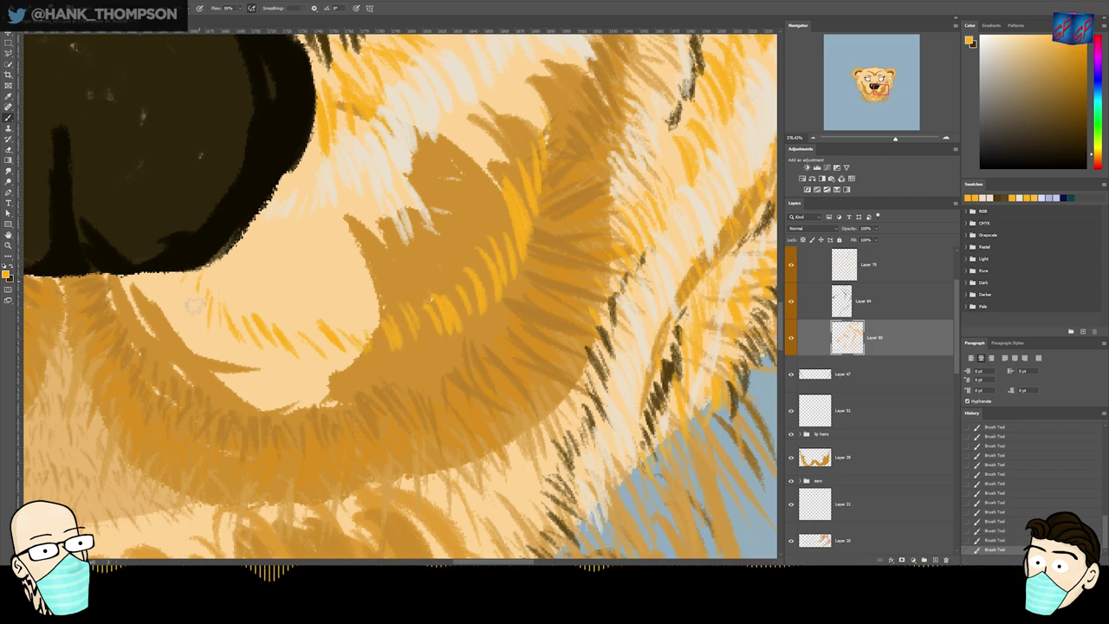
pyautogui.moveTo(576, 152); pyautogui.dragTo(528, 293)
pyautogui.hotkey('ctrl', 'shift', 'n')
pyautogui.press('Return')
pyautogui.hotkey('ctrl', 'z')
# - Brush dark brown hairs on Layer 84 in a curved row across the muzzle and a shorter row beside the nose
pyautogui.click(875, 303)
pyautogui.moveTo(490, 217)
pyautogui.mouseDown()
pyautogui.moveTo(464, 237)
pyautogui.moveTo(475, 217)
pyautogui.moveTo(472, 293)
pyautogui.moveTo(447, 307)
pyautogui.moveTo(457, 283)
pyautogui.moveTo(466, 315)
pyautogui.moveTo(389, 435)
pyautogui.moveTo(206, 457)
pyautogui.moveTo(203, 432)
pyautogui.moveTo(257, 453)
pyautogui.moveTo(335, 448)
pyautogui.mouseUp()
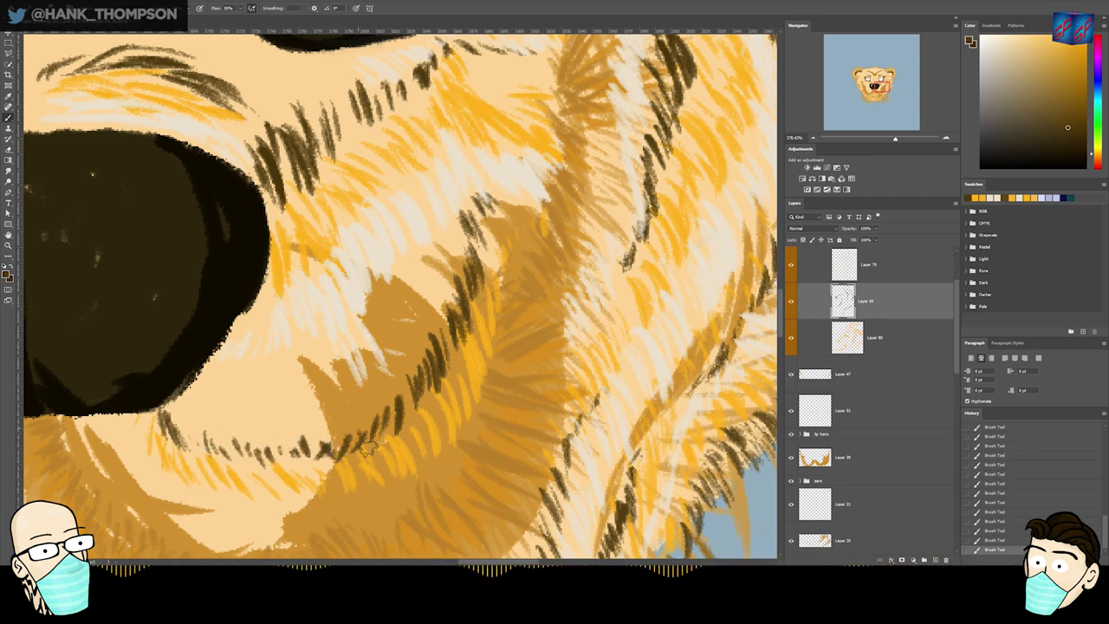
pyautogui.moveTo(409, 374)
pyautogui.mouseDown()
pyautogui.moveTo(437, 322)
pyautogui.moveTo(389, 381)
pyautogui.moveTo(329, 357)
pyautogui.moveTo(406, 360)
pyautogui.mouseUp()
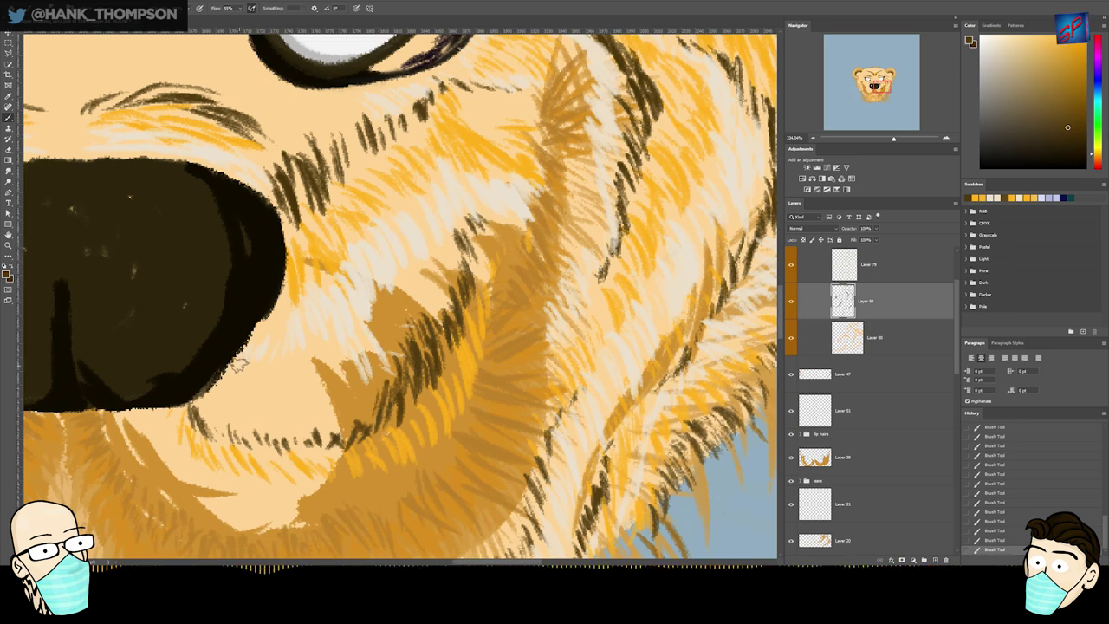
pyautogui.moveTo(260, 382)
pyautogui.mouseDown()
pyautogui.moveTo(321, 342)
pyautogui.moveTo(290, 364)
pyautogui.moveTo(229, 376)
pyautogui.mouseUp()
# - Sample off-white and brush hairs on Layer 79 between the two dark rows of the muzzle
pyautogui.keyDown('ctrl'); pyautogui.click(374, 338); pyautogui.keyUp('ctrl')
pyautogui.keyDown('alt'); pyautogui.click(362, 308); pyautogui.keyUp('alt')
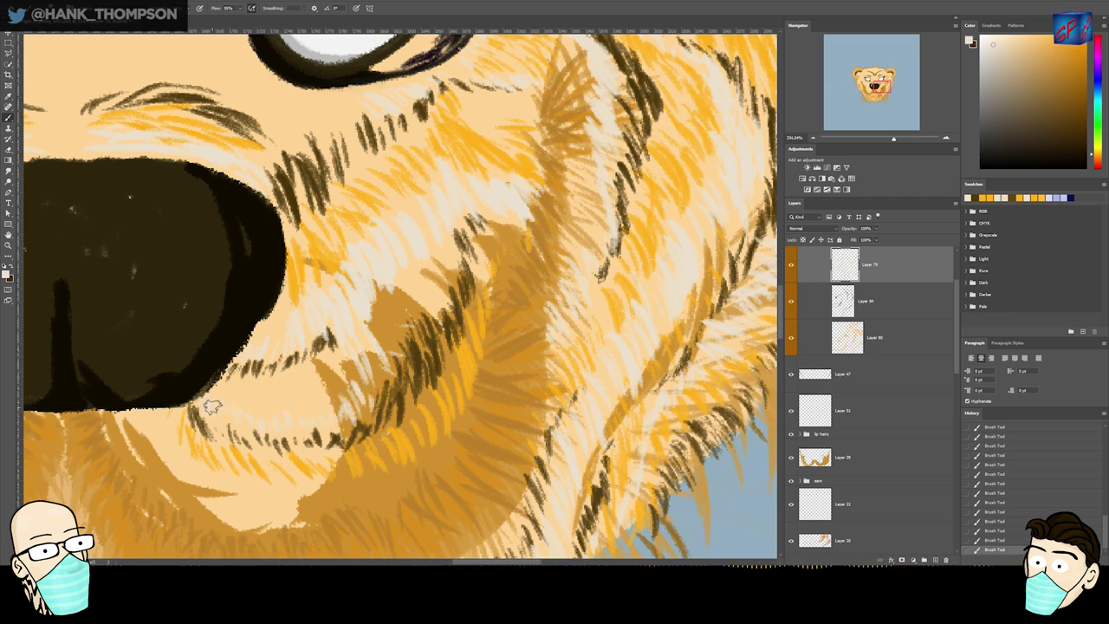
pyautogui.moveTo(345, 322)
pyautogui.mouseDown()
pyautogui.moveTo(270, 403)
pyautogui.moveTo(254, 389)
pyautogui.moveTo(306, 345)
pyautogui.moveTo(401, 348)
pyautogui.mouseUp()
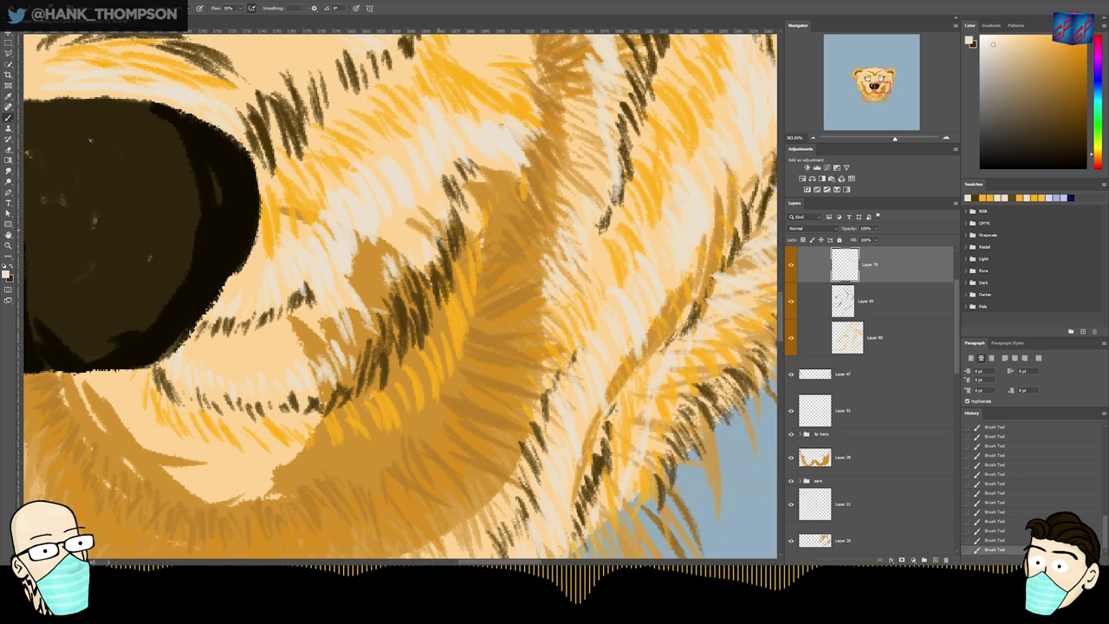
# - Sample gold and brush hairs on Layer 80 along the upper edge of the brown muzzle patch
pyautogui.keyDown('ctrl'); pyautogui.click(465, 300); pyautogui.keyUp('ctrl')
pyautogui.keyDown('alt'); pyautogui.click(466, 260); pyautogui.keyUp('alt')
pyautogui.moveTo(425, 204); pyautogui.dragTo(435, 220)
pyautogui.moveTo(411, 209); pyautogui.dragTo(423, 226)
pyautogui.moveTo(397, 213)
pyautogui.mouseDown()
pyautogui.moveTo(411, 232)
pyautogui.moveTo(401, 237)
pyautogui.mouseUp()
pyautogui.moveTo(379, 222); pyautogui.dragTo(389, 239)
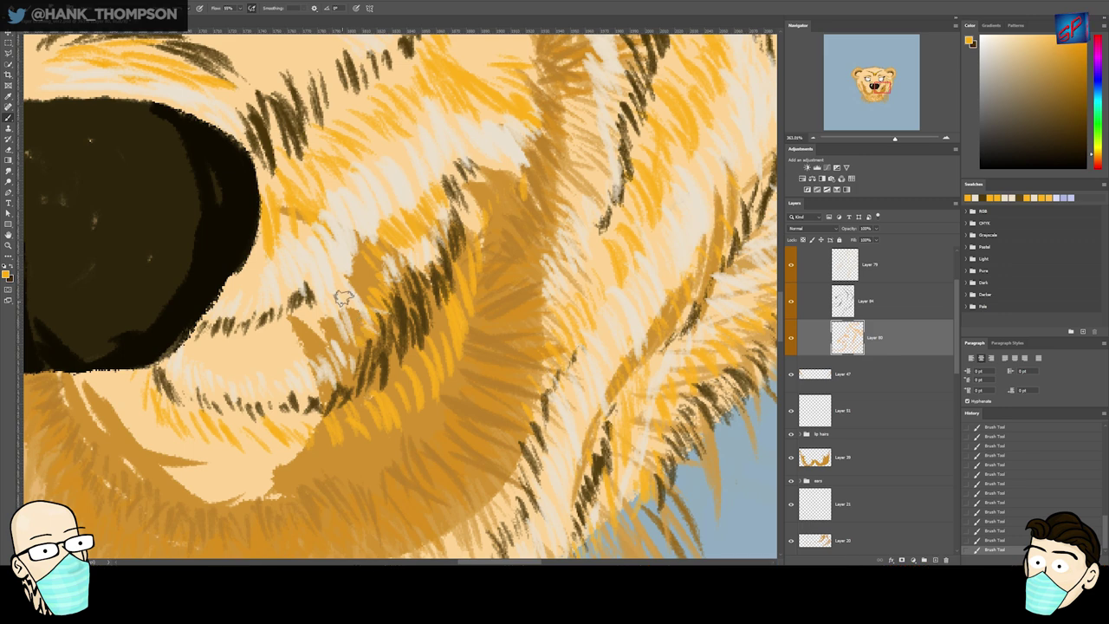
pyautogui.moveTo(470, 188); pyautogui.dragTo(481, 215)
pyautogui.moveTo(483, 180)
pyautogui.mouseDown()
pyautogui.moveTo(498, 216)
pyautogui.moveTo(522, 185)
pyautogui.mouseUp()
# - Brush short gold hairs on Layer 80 between the dark rows beside the nose and over the brown muzzle patch
pyautogui.moveTo(323, 316)
pyautogui.mouseDown()
pyautogui.moveTo(332, 338)
pyautogui.moveTo(321, 352)
pyautogui.mouseUp()
pyautogui.moveTo(213, 350); pyautogui.dragTo(222, 373)
pyautogui.moveTo(232, 346); pyautogui.dragTo(240, 372)
pyautogui.moveTo(246, 345)
pyautogui.mouseDown()
pyautogui.moveTo(254, 372)
pyautogui.moveTo(268, 371)
pyautogui.mouseUp()
pyautogui.moveTo(281, 340); pyautogui.dragTo(291, 368)
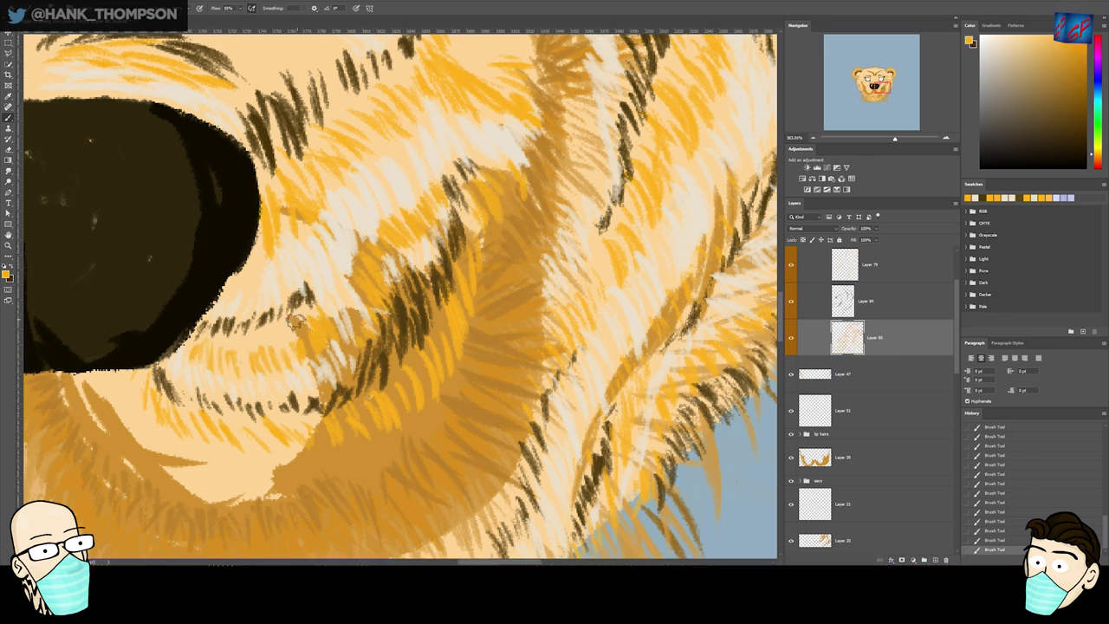
pyautogui.moveTo(235, 332); pyautogui.dragTo(281, 325)
pyautogui.moveTo(260, 374); pyautogui.dragTo(432, 170)
pyautogui.moveTo(357, 220); pyautogui.dragTo(367, 246)
pyautogui.moveTo(397, 229)
pyautogui.mouseDown()
pyautogui.moveTo(411, 261)
pyautogui.moveTo(449, 262)
pyautogui.mouseUp()
pyautogui.moveTo(459, 230); pyautogui.dragTo(471, 255)
# - Thicken the dark row beneath the nose on Layer 84 and brush another dark row across the muzzle's brown band
pyautogui.press('z')
pyautogui.moveTo(517, 219)
pyautogui.mouseDown()
pyautogui.moveTo(449, 281)
pyautogui.moveTo(499, 260)
pyautogui.moveTo(464, 324)
pyautogui.mouseUp()
pyautogui.keyDown('ctrl'); pyautogui.click(567, 279); pyautogui.keyUp('ctrl')
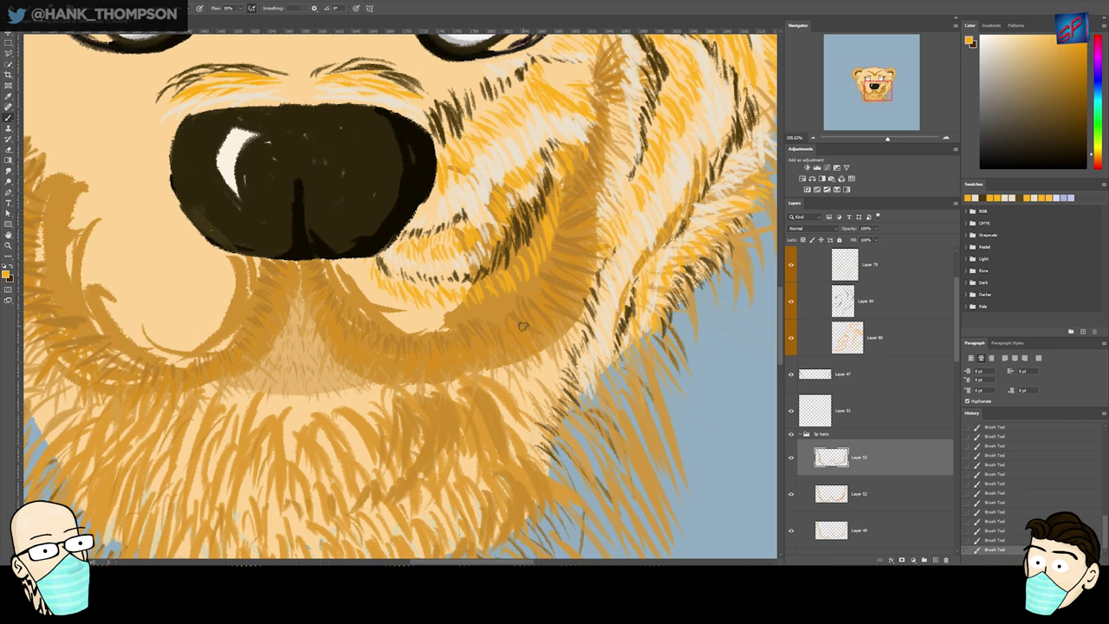
pyautogui.keyDown('ctrl'); pyautogui.click(355, 279); pyautogui.keyUp('ctrl')
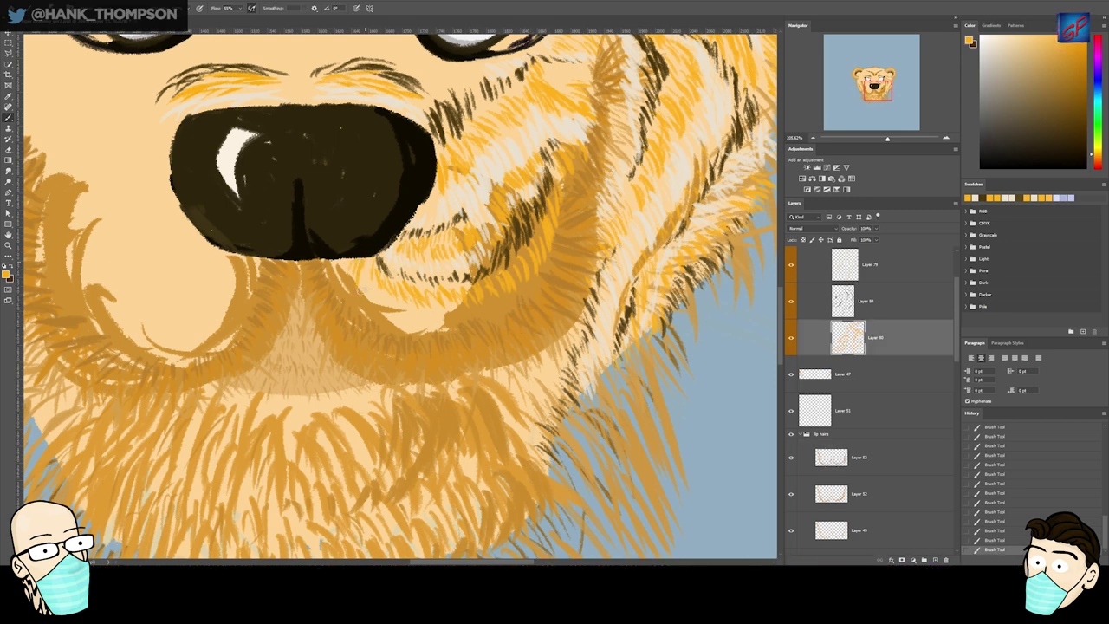
pyautogui.keyDown('ctrl'); pyautogui.click(442, 258); pyautogui.keyUp('ctrl')
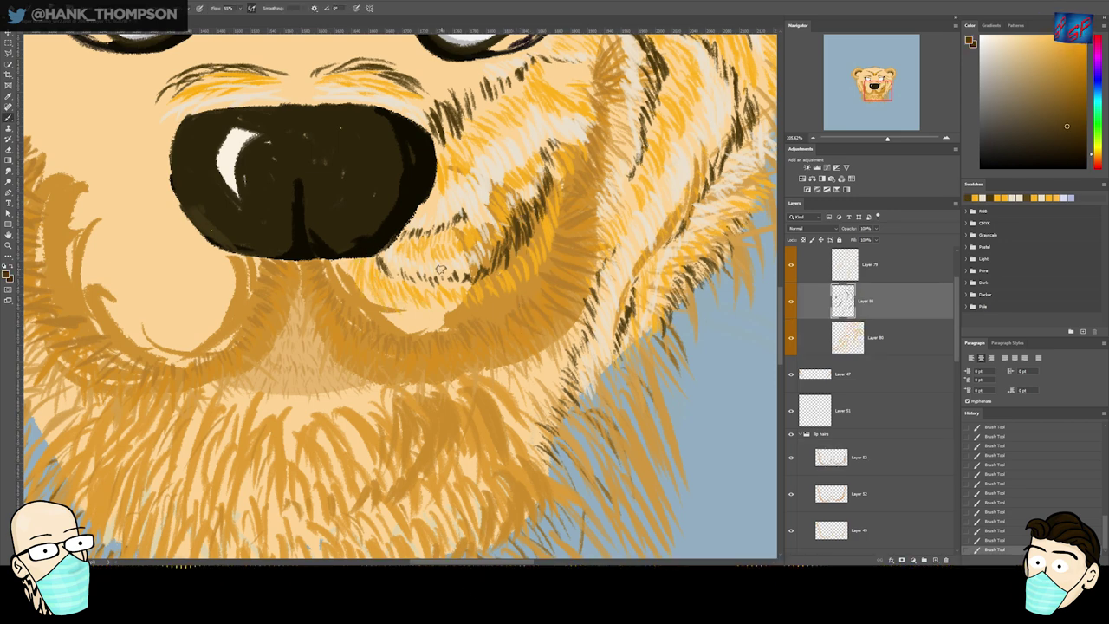
pyautogui.moveTo(397, 272); pyautogui.dragTo(443, 280)
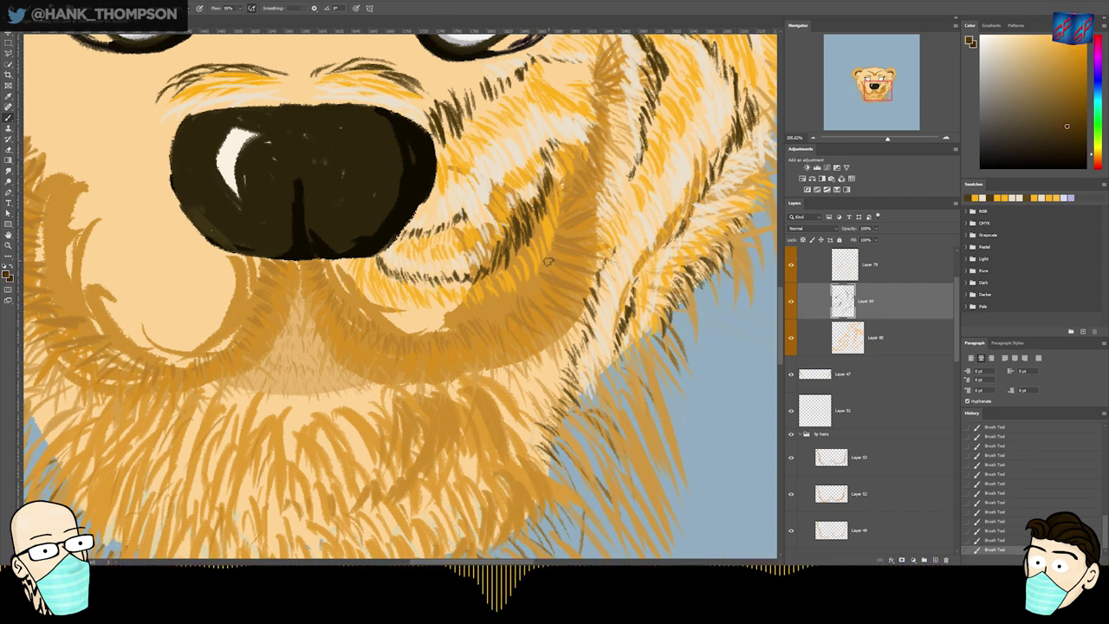
pyautogui.scroll(-5, 566, 282)
pyautogui.scroll(6, 562, 283)
pyautogui.moveTo(563, 249)
pyautogui.mouseDown()
pyautogui.moveTo(467, 317)
pyautogui.moveTo(544, 258)
pyautogui.mouseUp()
pyautogui.press('e')
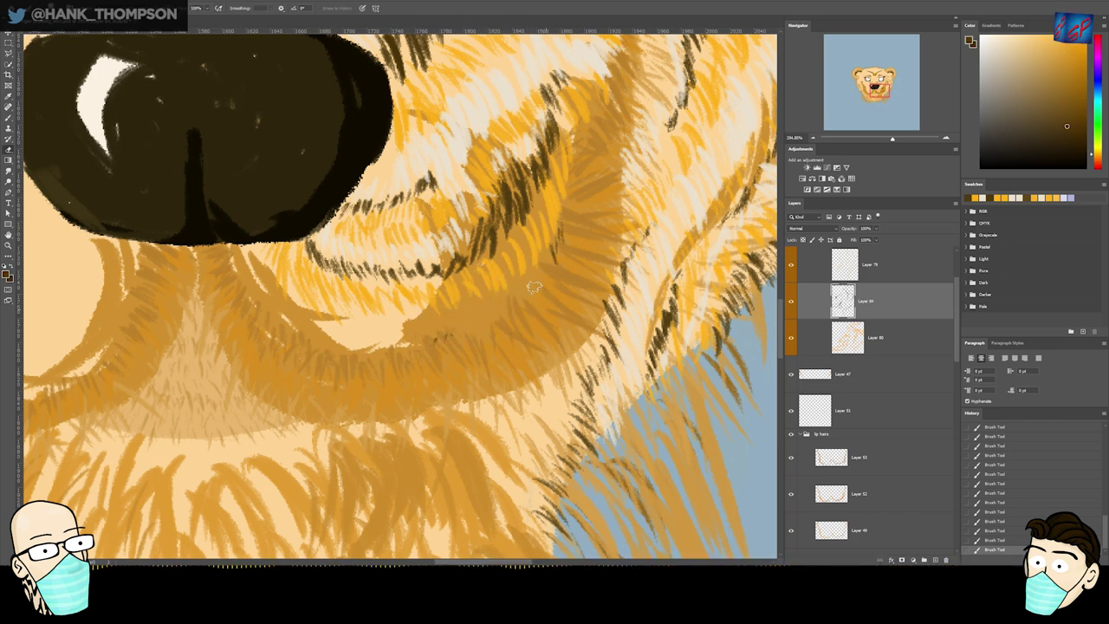
pyautogui.moveTo(535, 307); pyautogui.dragTo(486, 299)
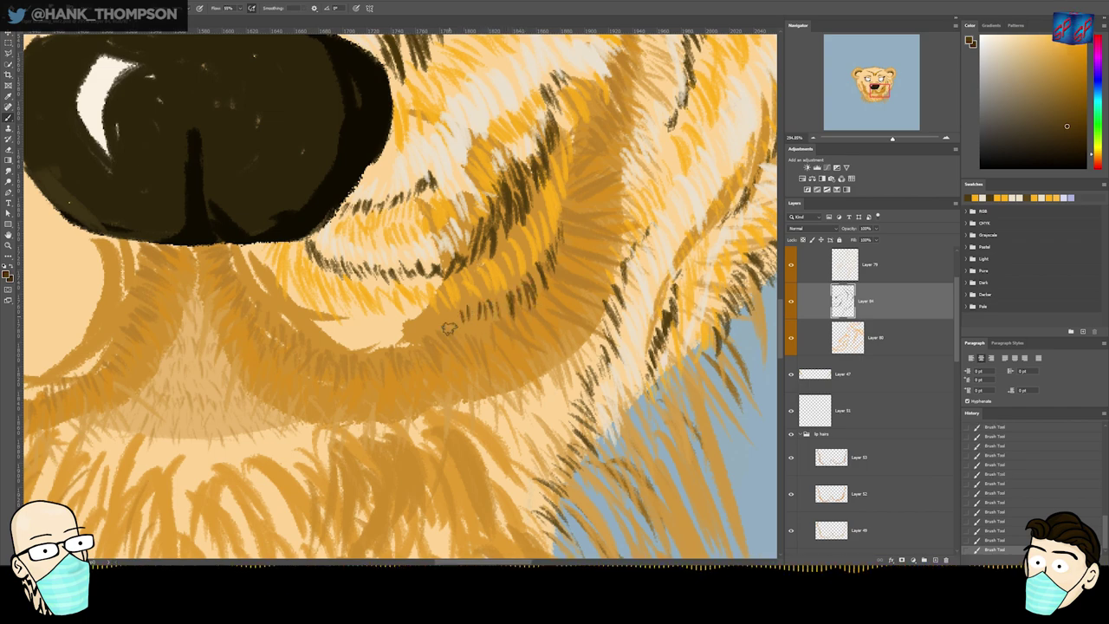
# - Create a new layer directly above Layer 49 and load a selection from the muzzle-edge hairs
pyautogui.press('v')
pyautogui.click(534, 350)
pyautogui.moveTo(534, 350); pyautogui.dragTo(455, 350)
pyautogui.keyDown('ctrl'); pyautogui.click(832, 530); pyautogui.keyUp('ctrl')
pyautogui.click(935, 560)
pyautogui.moveTo(532, 362); pyautogui.dragTo(554, 355)
pyautogui.hotkey('ctrl', 'x')
pyautogui.hotkey('ctrl', 'z')
pyautogui.hotkey('ctrl', 'd')
pyautogui.click(552, 355)
pyautogui.moveTo(957, 367); pyautogui.dragTo(957, 351)
pyautogui.keyDown('ctrl'); pyautogui.click(831, 333); pyautogui.keyUp('ctrl')
pyautogui.click(858, 294)
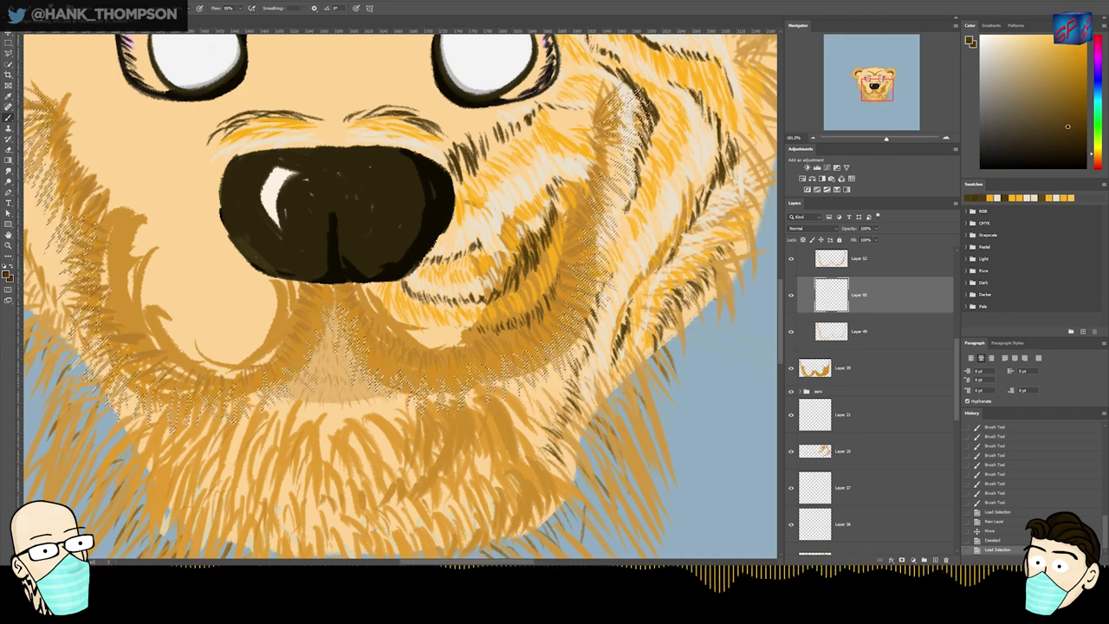
# - Paint the selected muzzle-edge hairs dark brown on the new layer, deselect them, and hide Layer 49
pyautogui.moveTo(260, 351)
pyautogui.mouseDown()
pyautogui.moveTo(39, 143)
pyautogui.moveTo(214, 157)
pyautogui.mouseUp()
pyautogui.moveTo(208, 156)
pyautogui.mouseDown()
pyautogui.moveTo(278, 381)
pyautogui.moveTo(422, 402)
pyautogui.moveTo(696, 393)
pyautogui.mouseUp()
pyautogui.moveTo(728, 347); pyautogui.dragTo(547, 380)
pyautogui.moveTo(555, 407)
pyautogui.mouseDown()
pyautogui.moveTo(598, 347)
pyautogui.moveTo(485, 333)
pyautogui.mouseUp()
pyautogui.hotkey('ctrl', 'd')
pyautogui.moveTo(468, 390); pyautogui.dragTo(550, 381)
pyautogui.click(791, 332)
pyautogui.click(791, 333)
pyautogui.click(791, 334)
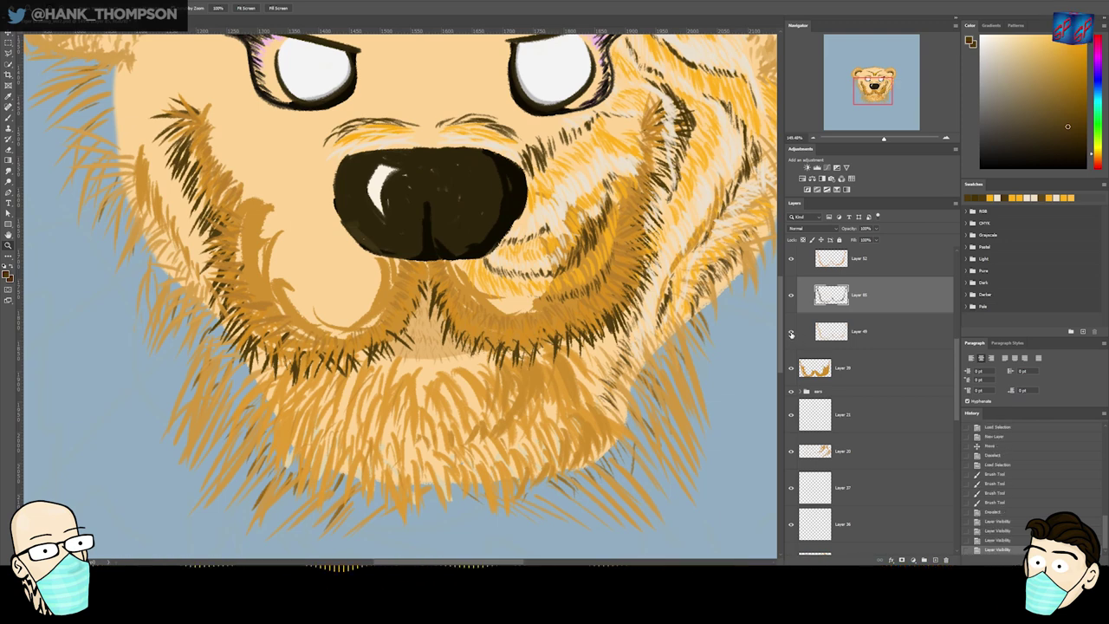
# - Create a new layer directly above Layer 52, hide it, and clear the selection loaded from Layer 52's hairs
pyautogui.keyDown('ctrl'); pyautogui.click(832, 259); pyautogui.keyUp('ctrl')
pyautogui.click(862, 263)
pyautogui.hotkey('ctrl', 'shift', 'n')
pyautogui.press('Return')
pyautogui.click(791, 264)
pyautogui.hotkey('ctrl', 'd')
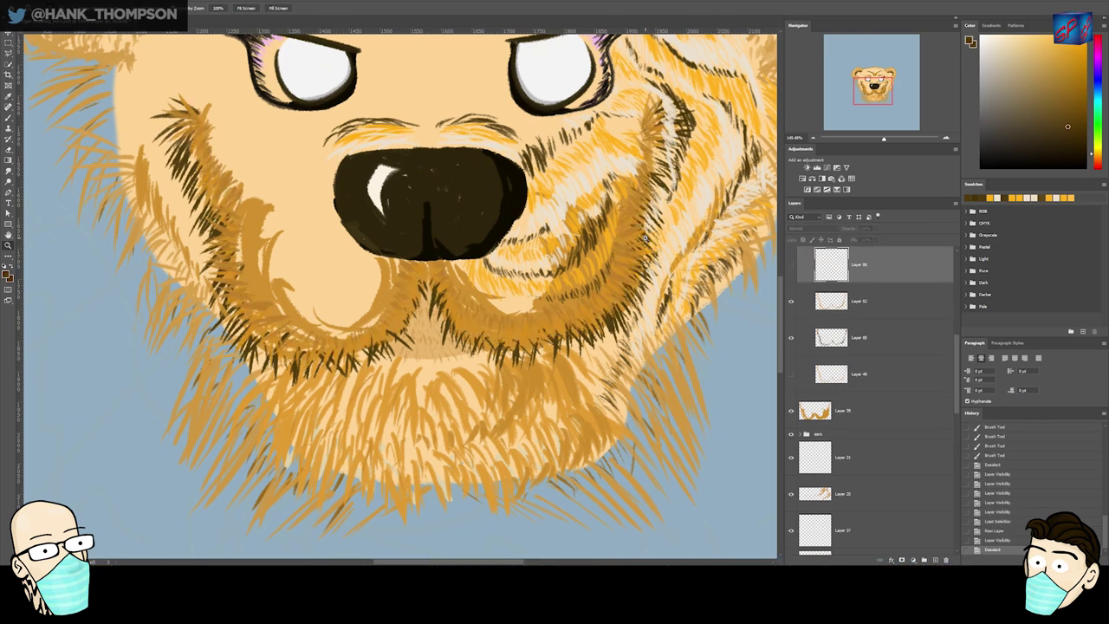
# - Raise the saturation of Layer 52's muzzle hairs with Hue/Saturation
pyautogui.click(856, 303)
pyautogui.hotkey('ctrl', 'u')
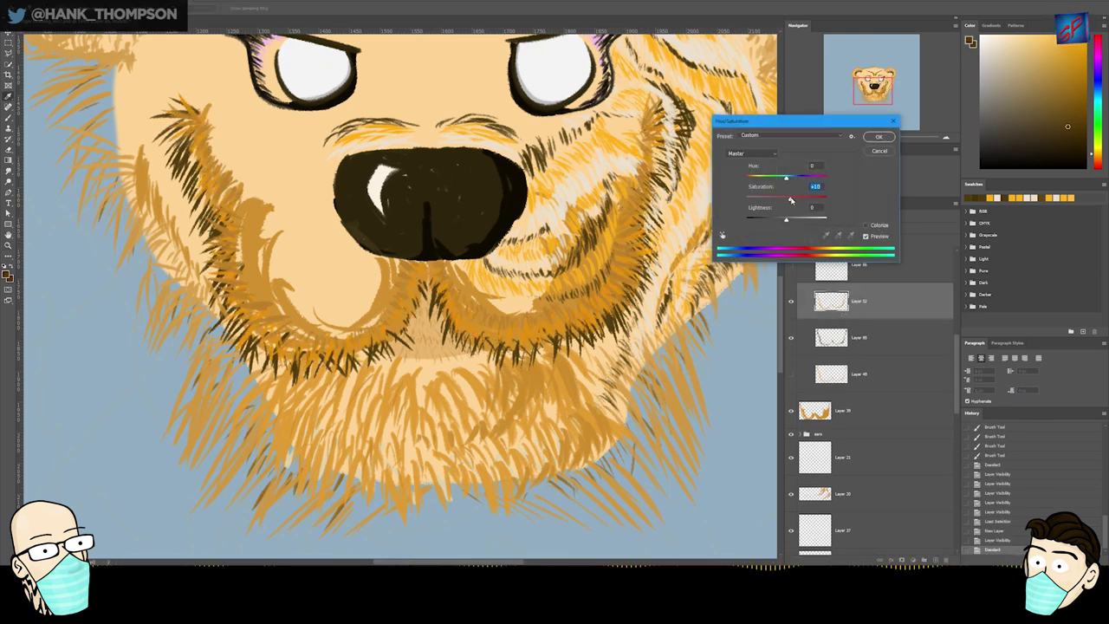
pyautogui.click(879, 137)
# - Load Layer 53's hairs as a selection, then move the empty layer above Layer 53 and show it
pyautogui.scroll(4, 579, 315)
pyautogui.keyDown('ctrl'); pyautogui.click(610, 303); pyautogui.keyUp('ctrl')
pyautogui.keyDown('ctrl'); pyautogui.click(842, 272); pyautogui.keyUp('ctrl')
pyautogui.hotkey('ctrl', 'd')
pyautogui.scroll(-2, 635, 224)
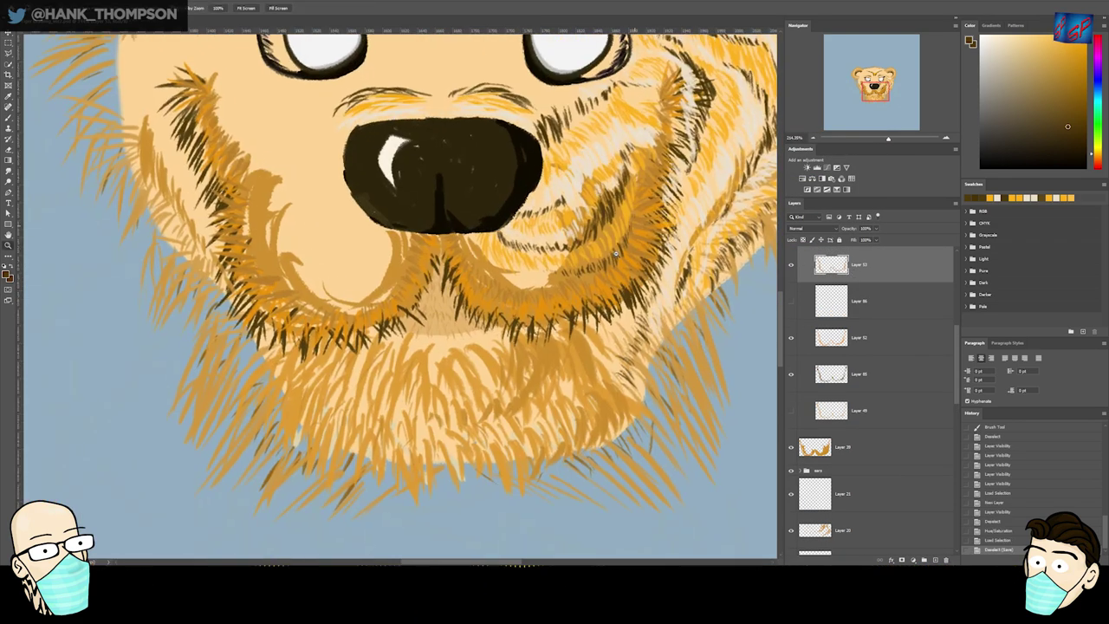
pyautogui.keyDown('ctrl'); pyautogui.click(846, 270); pyautogui.keyUp('ctrl')
pyautogui.hotkey('ctrl', 'd')
pyautogui.keyDown('ctrl'); pyautogui.click(840, 269); pyautogui.keyUp('ctrl')
pyautogui.moveTo(832, 300); pyautogui.dragTo(832, 276)
pyautogui.click(791, 265)
# - Sample off-white, paint the selected muzzle hairs on the new layer, deselect them, and hide that layer
pyautogui.press('b')
pyautogui.keyDown('alt'); pyautogui.click(584, 171); pyautogui.keyUp('alt')
pyautogui.moveTo(674, 96)
pyautogui.mouseDown()
pyautogui.moveTo(652, 195)
pyautogui.moveTo(606, 275)
pyautogui.moveTo(477, 288)
pyautogui.mouseUp()
pyautogui.moveTo(381, 310); pyautogui.dragTo(166, 69)
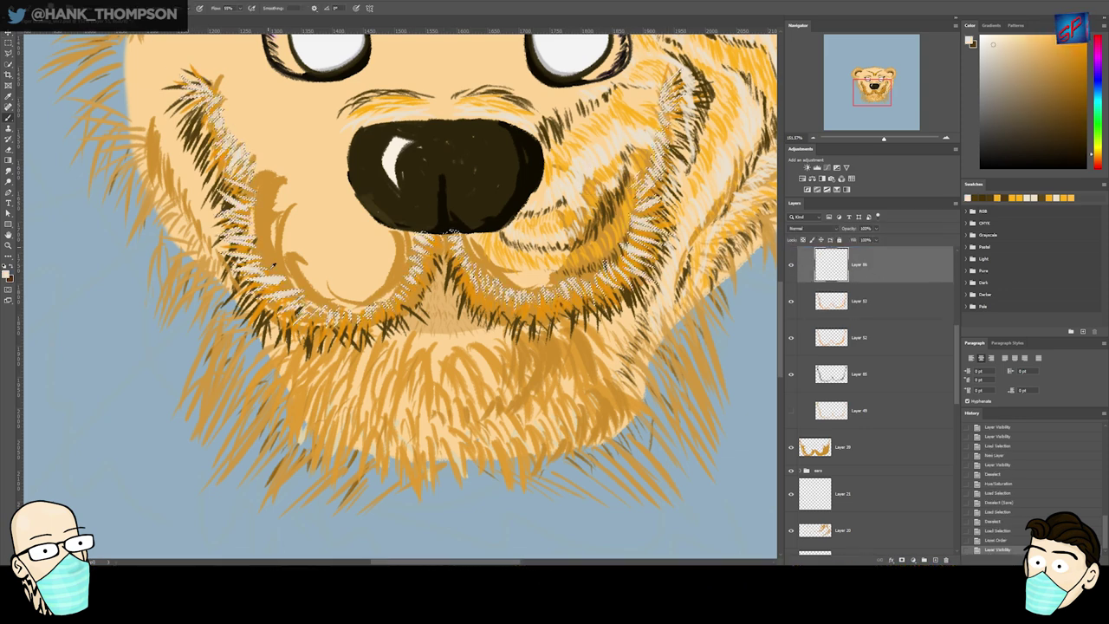
pyautogui.moveTo(626, 206); pyautogui.dragTo(672, 96)
pyautogui.hotkey('ctrl', 'd')
pyautogui.moveTo(570, 238)
pyautogui.mouseDown()
pyautogui.moveTo(486, 239)
pyautogui.moveTo(570, 236)
pyautogui.mouseUp()
pyautogui.click(791, 268)
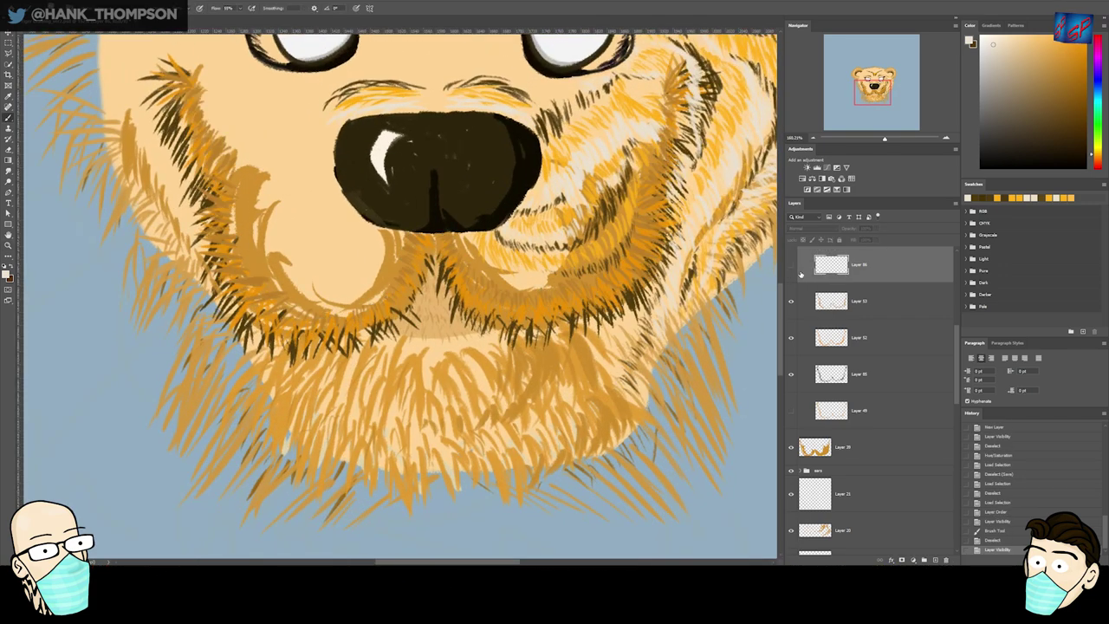
# - Choose the off-white swatch and brush hairs on Layer 79 along the inner edge of the muzzle beneath the nose
pyautogui.moveTo(525, 292); pyautogui.dragTo(563, 282)
pyautogui.keyDown('ctrl'); pyautogui.click(561, 279); pyautogui.keyUp('ctrl')
pyautogui.keyDown('ctrl'); pyautogui.click(545, 275); pyautogui.keyUp('ctrl')
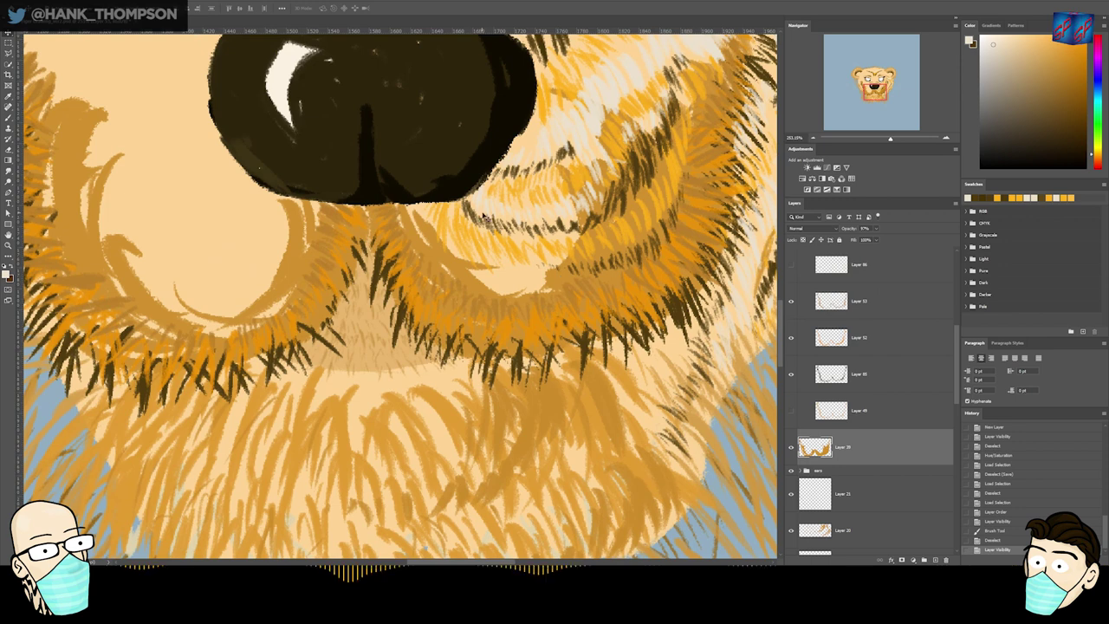
pyautogui.keyDown('ctrl'); pyautogui.click(478, 203); pyautogui.keyUp('ctrl')
pyautogui.press('b')
pyautogui.keyDown('alt'); pyautogui.click(482, 219); pyautogui.keyUp('alt')
pyautogui.keyDown('alt'); pyautogui.click(517, 187); pyautogui.keyUp('alt')
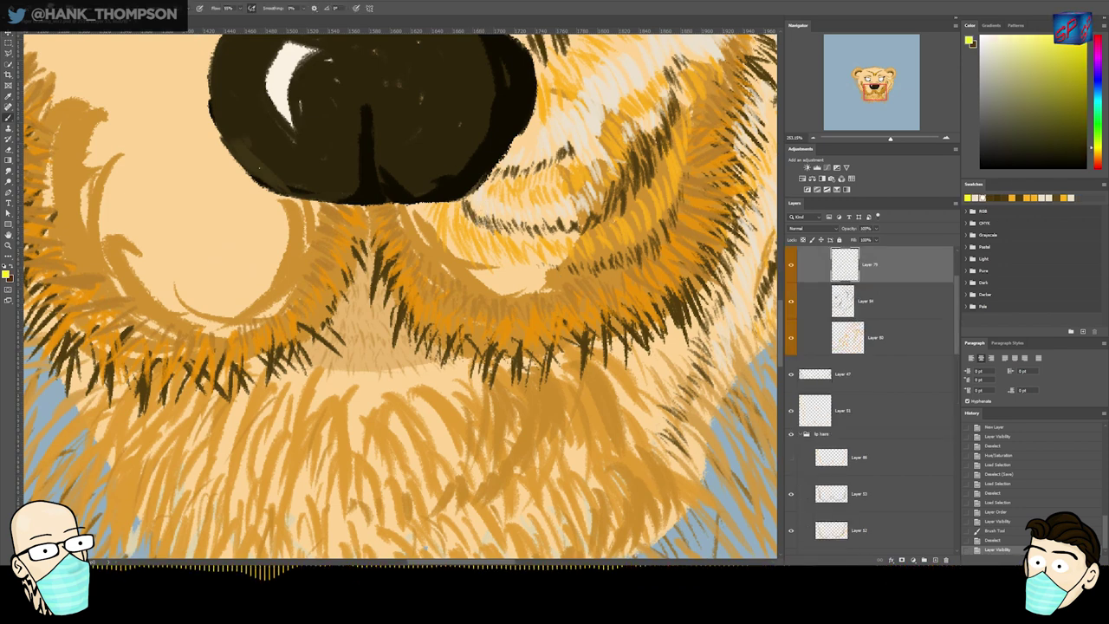
pyautogui.click(982, 198)
pyautogui.moveTo(405, 210); pyautogui.dragTo(402, 228)
pyautogui.moveTo(411, 214); pyautogui.dragTo(409, 243)
pyautogui.moveTo(417, 223); pyautogui.dragTo(422, 262)
pyautogui.moveTo(435, 239)
pyautogui.mouseDown()
pyautogui.moveTo(431, 270)
pyautogui.moveTo(443, 278)
pyautogui.mouseUp()
pyautogui.moveTo(464, 256)
pyautogui.mouseDown()
pyautogui.moveTo(459, 279)
pyautogui.moveTo(489, 304)
pyautogui.moveTo(529, 314)
pyautogui.moveTo(600, 274)
pyautogui.moveTo(485, 319)
pyautogui.moveTo(533, 286)
pyautogui.mouseUp()
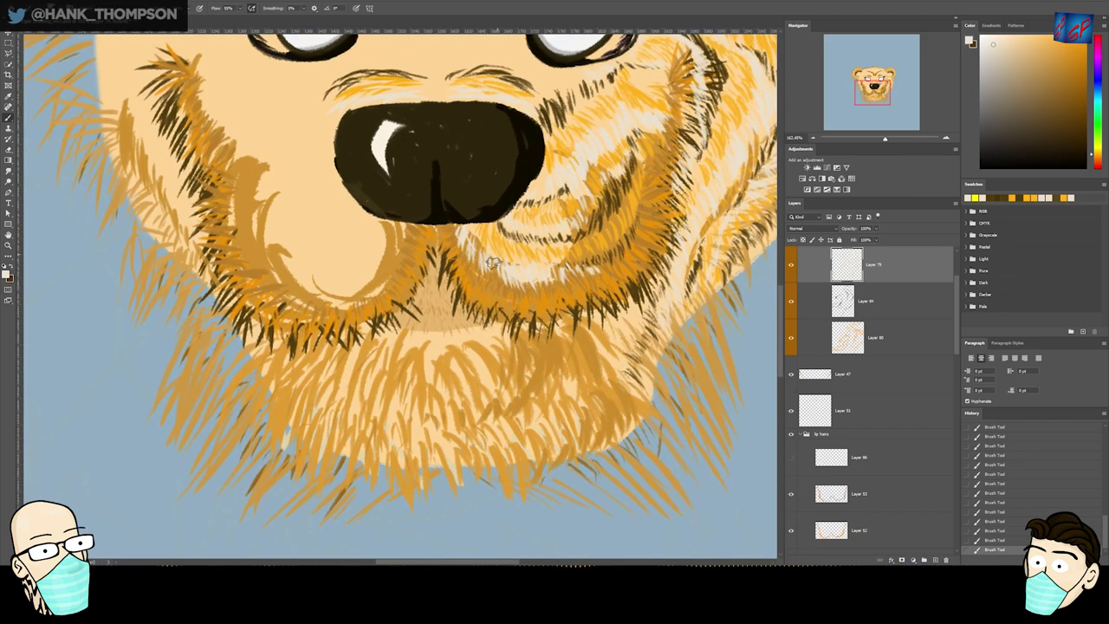
# - Brush short off-white hairs on Layer 79 between the eye and the nose, undoing the unwanted strokes
pyautogui.moveTo(650, 176); pyautogui.dragTo(558, 307)
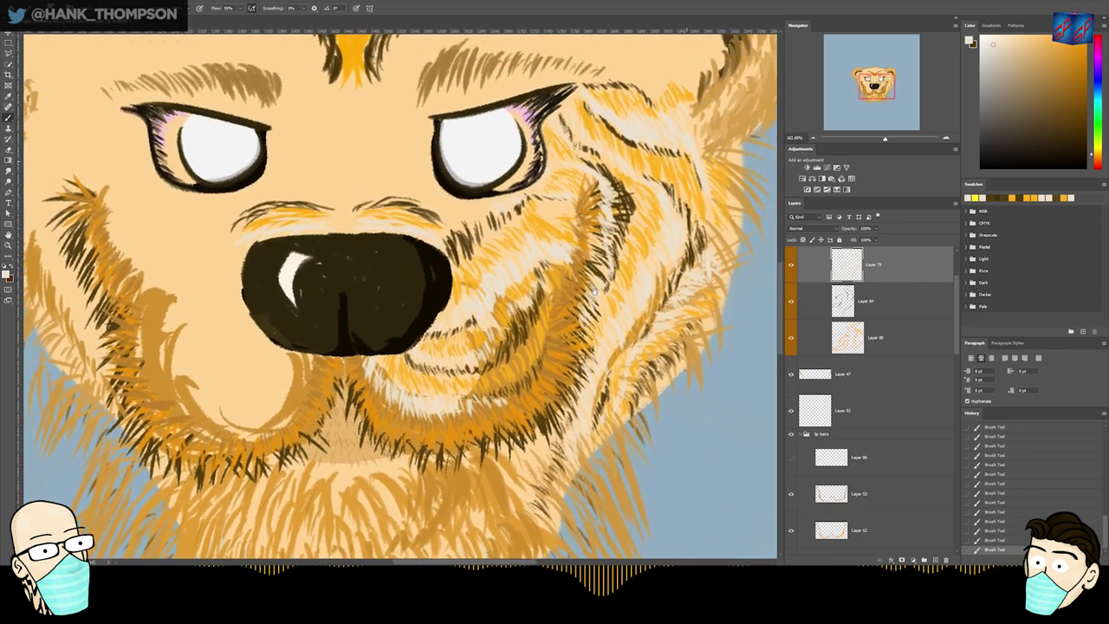
pyautogui.moveTo(630, 324); pyautogui.dragTo(702, 173)
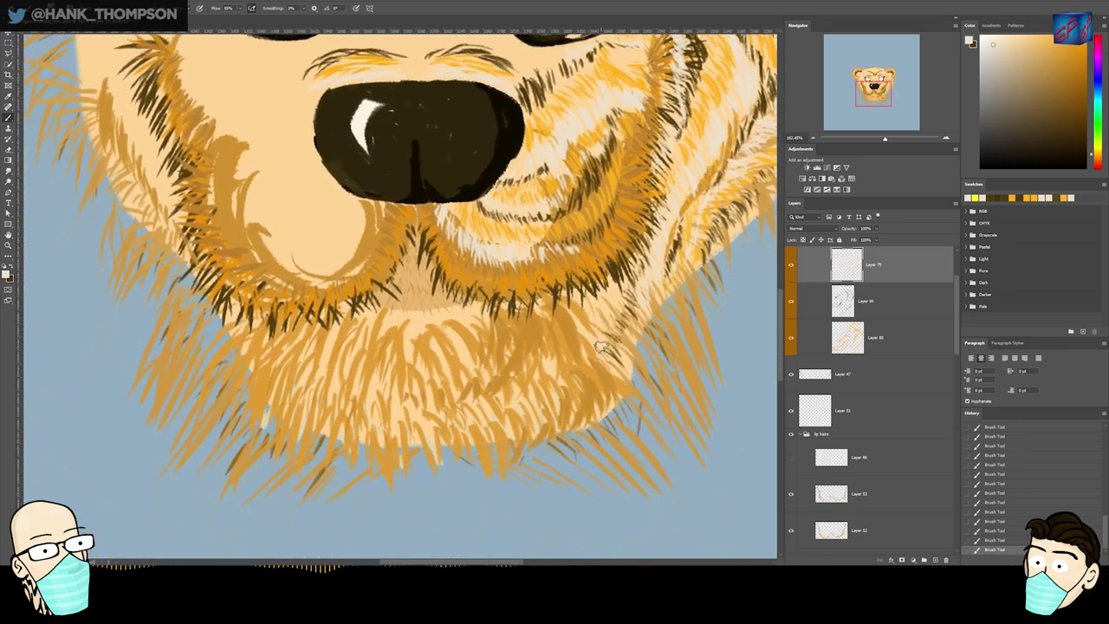
pyautogui.moveTo(490, 265)
pyautogui.mouseDown()
pyautogui.moveTo(451, 304)
pyautogui.moveTo(478, 280)
pyautogui.mouseUp()
pyautogui.moveTo(582, 132); pyautogui.dragTo(559, 247)
pyautogui.moveTo(559, 248)
pyautogui.mouseDown()
pyautogui.moveTo(605, 207)
pyautogui.moveTo(585, 208)
pyautogui.mouseUp()
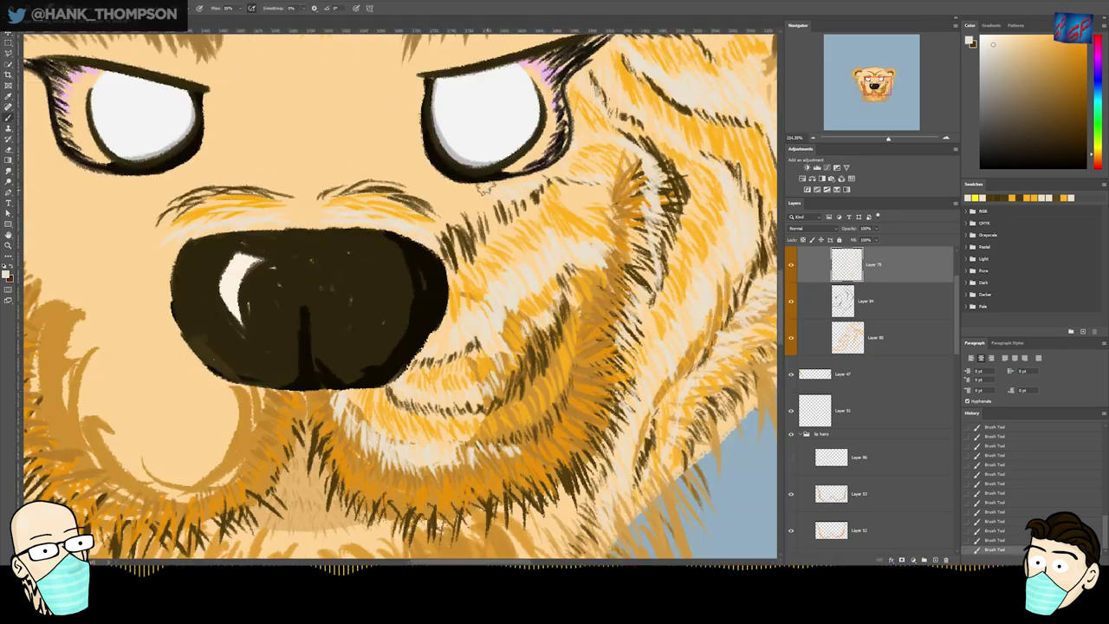
pyautogui.hotkey('ctrl', 'z')
pyautogui.hotkey('ctrl', 'z')
pyautogui.hotkey('ctrl', 'z')
pyautogui.hotkey('ctrl', 'z')
pyautogui.hotkey('ctrl', 'z')
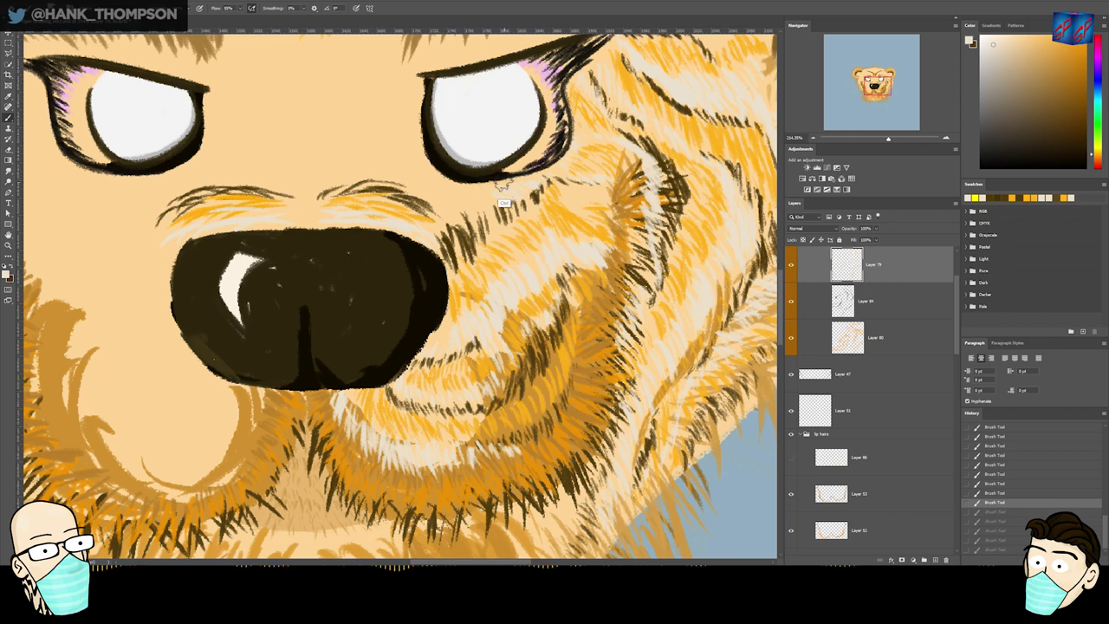
pyautogui.moveTo(489, 192); pyautogui.dragTo(477, 209)
pyautogui.hotkey('ctrl', 'z')
pyautogui.hotkey('ctrl', 'z')
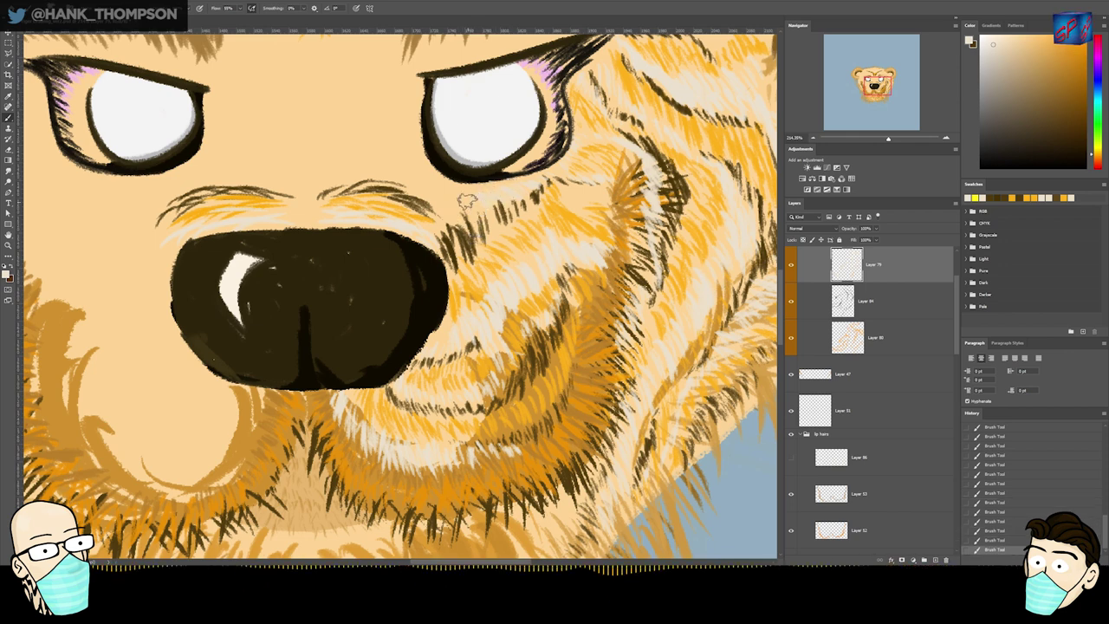
# - Sample gold and brush short hairs on Layer 80 beneath the eye and across the upper inner cheek
pyautogui.click(854, 328)
pyautogui.keyDown('alt'); pyautogui.click(597, 258); pyautogui.keyUp('alt')
pyautogui.moveTo(449, 209)
pyautogui.mouseDown()
pyautogui.moveTo(440, 219)
pyautogui.moveTo(445, 206)
pyautogui.mouseUp()
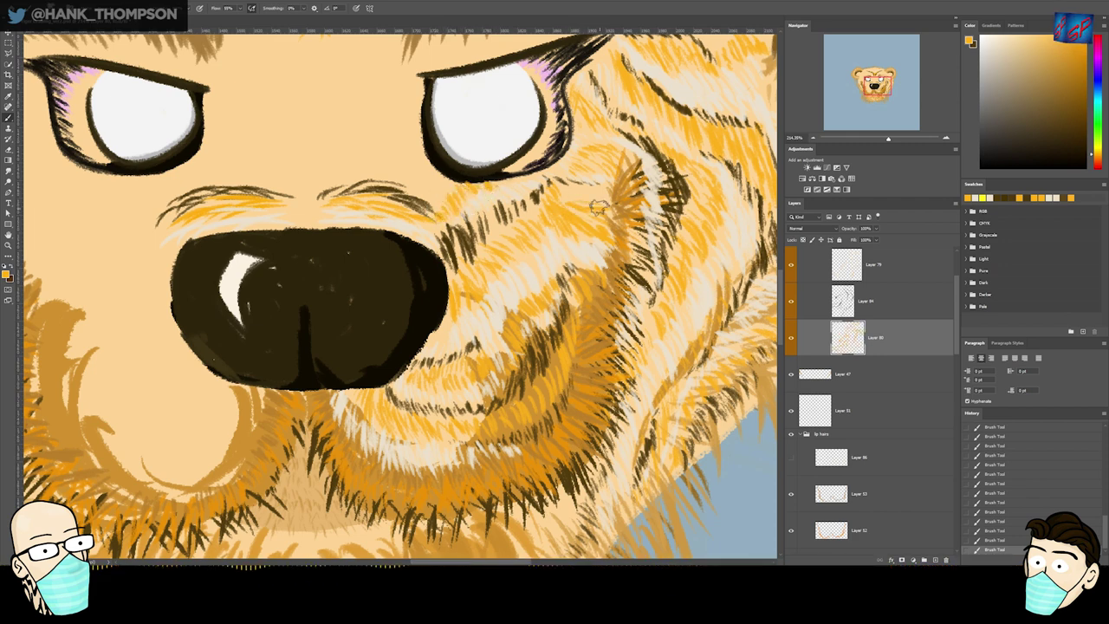
pyautogui.moveTo(598, 203); pyautogui.dragTo(582, 193)
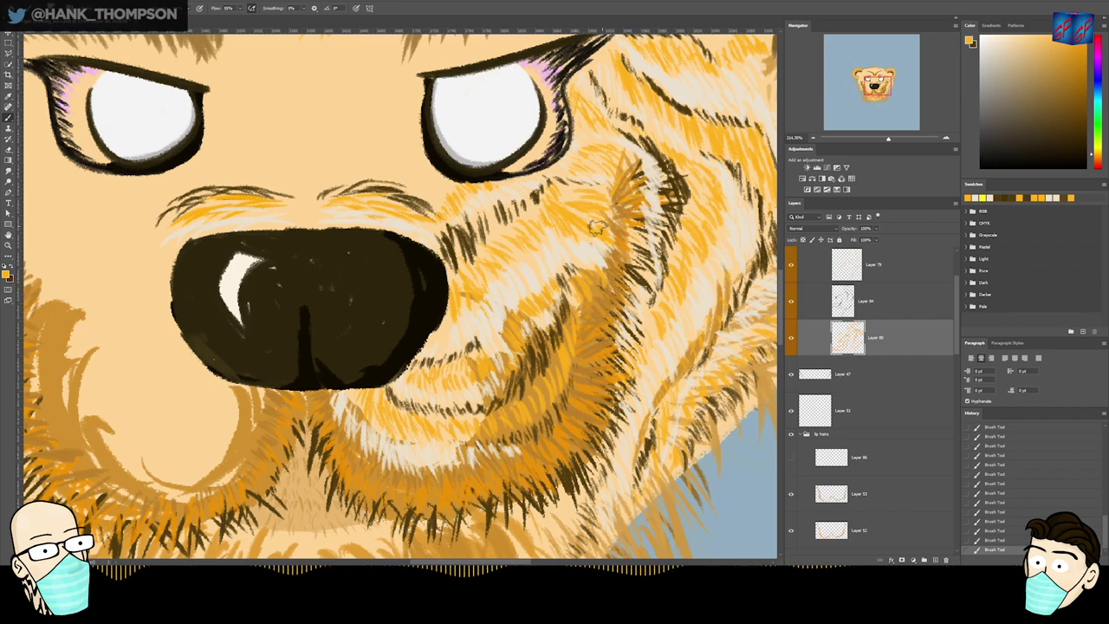
# - Try sampling black and brushing heavy shading on Layer 68 around the eye's outer corner
pyautogui.scroll(-5, 577, 251)
pyautogui.scroll(7, 579, 247)
pyautogui.moveTo(593, 122); pyautogui.dragTo(472, 369)
pyautogui.scroll(-4, 475, 212)
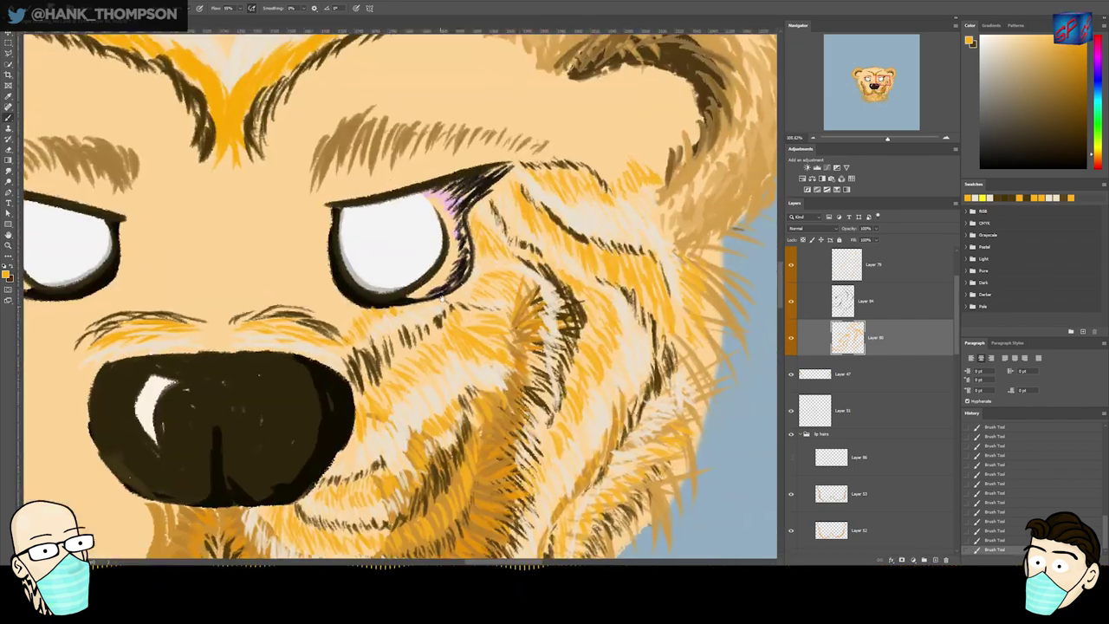
pyautogui.scroll(1, 475, 212)
pyautogui.keyDown('ctrl'); pyautogui.click(553, 173); pyautogui.keyUp('ctrl')
pyautogui.moveTo(957, 436); pyautogui.dragTo(957, 470)
pyautogui.click(922, 424)
pyautogui.moveTo(595, 116)
pyautogui.mouseDown()
pyautogui.moveTo(558, 215)
pyautogui.moveTo(575, 165)
pyautogui.moveTo(541, 143)
pyautogui.moveTo(567, 193)
pyautogui.mouseUp()
pyautogui.keyDown('alt'); pyautogui.click(559, 214); pyautogui.keyUp('alt')
pyautogui.moveTo(580, 138)
pyautogui.mouseDown()
pyautogui.moveTo(584, 229)
pyautogui.moveTo(507, 280)
pyautogui.moveTo(573, 227)
pyautogui.moveTo(562, 191)
pyautogui.mouseUp()
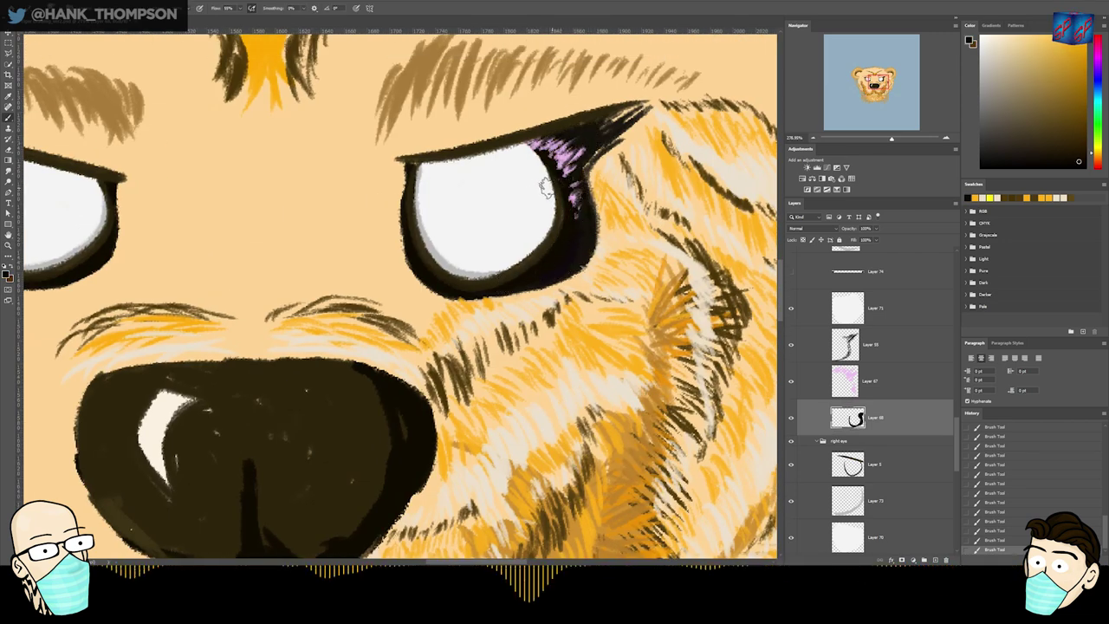
# - Compare the eye with Layer 68 hidden and shown, and undo the heavy black shading strokes
pyautogui.click(793, 418)
pyautogui.click(793, 418)
pyautogui.click(792, 419)
pyautogui.click(793, 419)
pyautogui.moveTo(485, 246)
pyautogui.mouseDown()
pyautogui.moveTo(433, 251)
pyautogui.moveTo(788, 370)
pyautogui.mouseUp()
pyautogui.hotkey('ctrl', 'z')
pyautogui.hotkey('ctrl', 'z')
pyautogui.hotkey('ctrl', 'z')
pyautogui.hotkey('ctrl', 'z')
pyautogui.hotkey('ctrl', 'z')
pyautogui.hotkey('ctrl', 'z')
pyautogui.hotkey('ctrl', 'z')
# - Add a red Stroke effect to Layer 68 to expose stray marks around the eye
pyautogui.press('z')
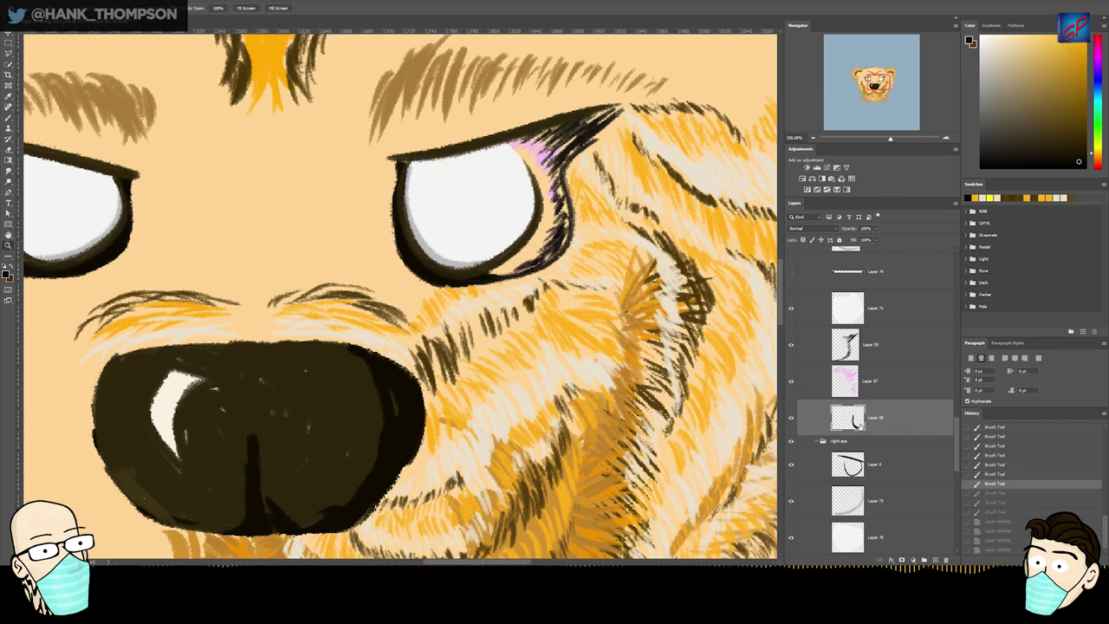
pyautogui.keyDown('ctrl'); pyautogui.click(860, 423); pyautogui.keyUp('ctrl')
pyautogui.moveTo(487, 287); pyautogui.dragTo(477, 314)
pyautogui.hotkey('ctrl', 'd')
pyautogui.doubleClick(918, 416)
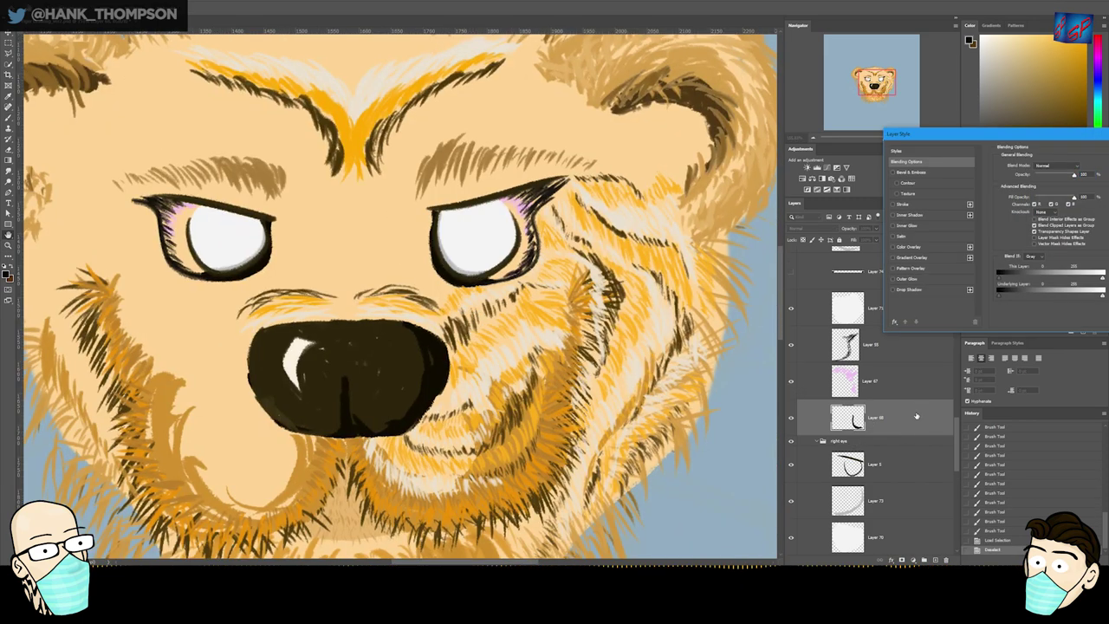
pyautogui.click(911, 206)
pyautogui.press('Return')
# - Erase the stray marks on Layer 68 and remove its Stroke effect
pyautogui.press('e')
pyautogui.moveTo(326, 161)
pyautogui.mouseDown()
pyautogui.moveTo(305, 222)
pyautogui.moveTo(329, 185)
pyautogui.mouseUp()
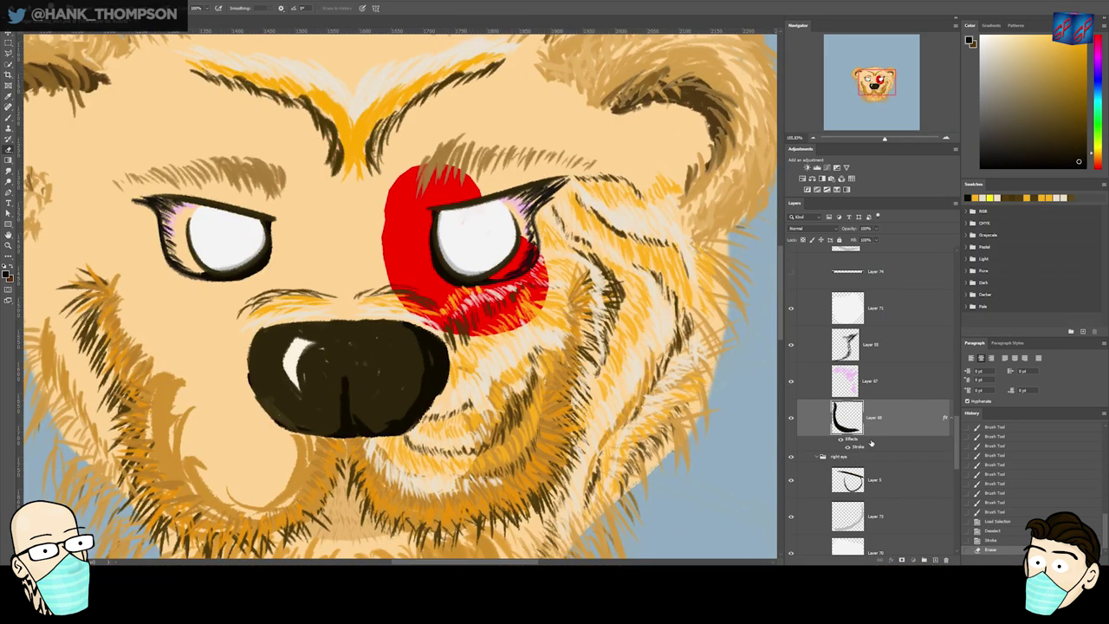
pyautogui.moveTo(937, 552); pyautogui.dragTo(945, 560)
pyautogui.press('z')
pyautogui.moveTo(494, 284); pyautogui.dragTo(537, 251)
pyautogui.press('v')
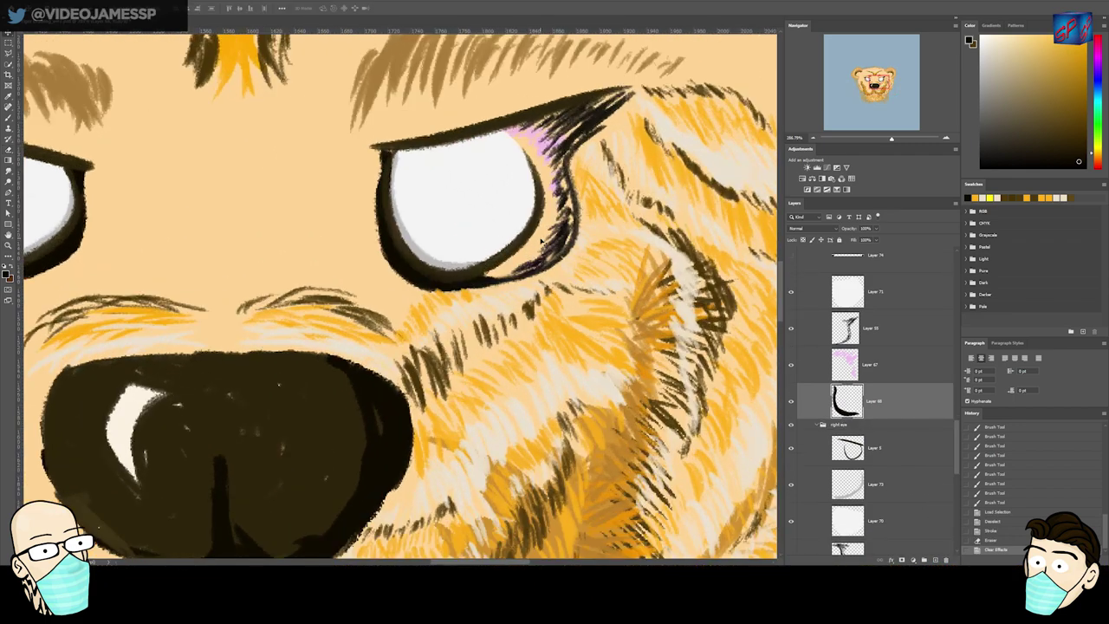
# - Add a new layer below the pink shading layer and brush fine black hatching into the right eye's outer corner and lower edge
pyautogui.hotkey('ctrl', 'shift', 'alt', 'n')
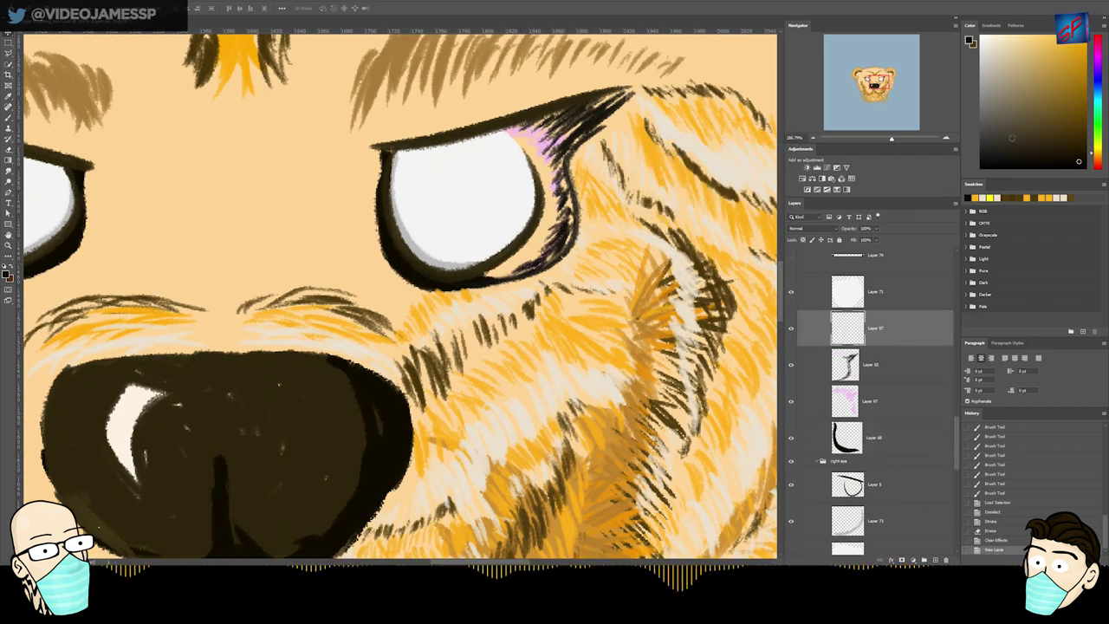
pyautogui.press('b')
pyautogui.moveTo(530, 124); pyautogui.dragTo(511, 146)
pyautogui.moveTo(525, 128); pyautogui.dragTo(508, 149)
pyautogui.moveTo(896, 329); pyautogui.dragTo(896, 418)
pyautogui.moveTo(555, 116)
pyautogui.mouseDown()
pyautogui.moveTo(530, 140)
pyautogui.moveTo(543, 137)
pyautogui.mouseUp()
pyautogui.moveTo(554, 135)
pyautogui.mouseDown()
pyautogui.moveTo(535, 159)
pyautogui.moveTo(563, 186)
pyautogui.moveTo(546, 247)
pyautogui.moveTo(477, 273)
pyautogui.mouseUp()
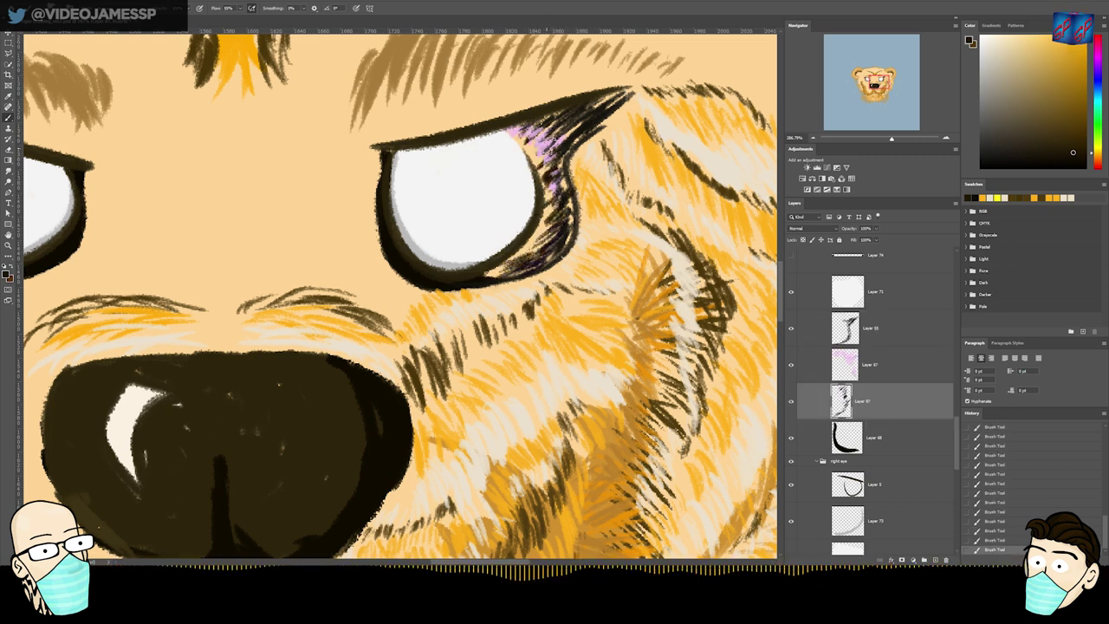
pyautogui.moveTo(544, 186)
pyautogui.mouseDown()
pyautogui.moveTo(524, 247)
pyautogui.moveTo(501, 270)
pyautogui.mouseUp()
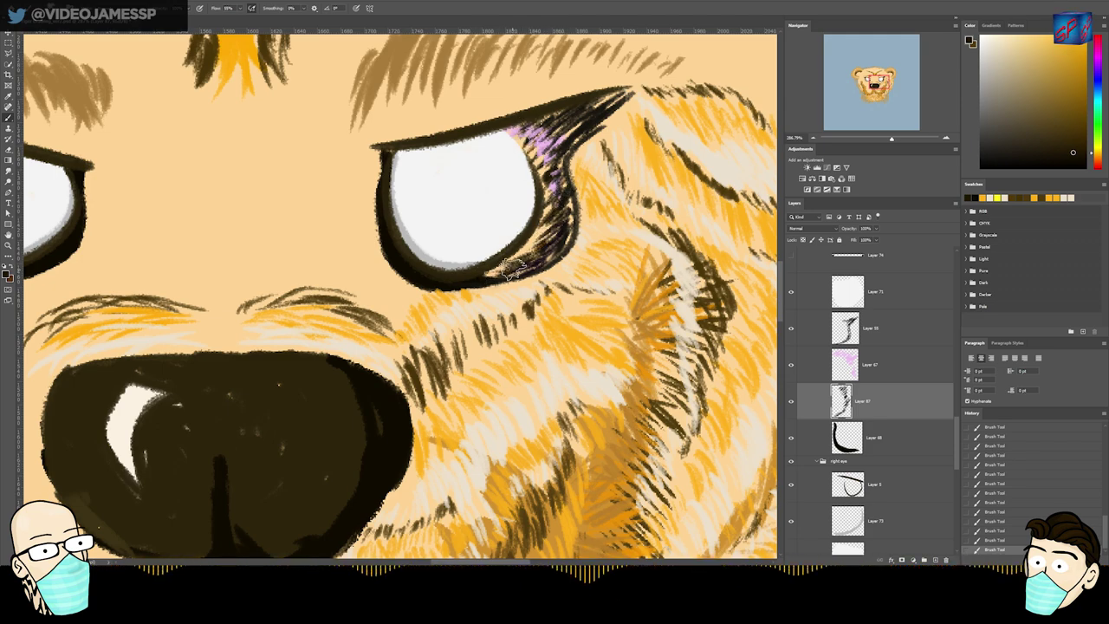
pyautogui.scroll(-5, 527, 210)
pyautogui.scroll(1, 502, 231)
# - Add a layer beneath the right eye's black hatching and brush dark brown into the gaps of its outer corner
pyautogui.hotkey('ctrl', 'shift', 'n')
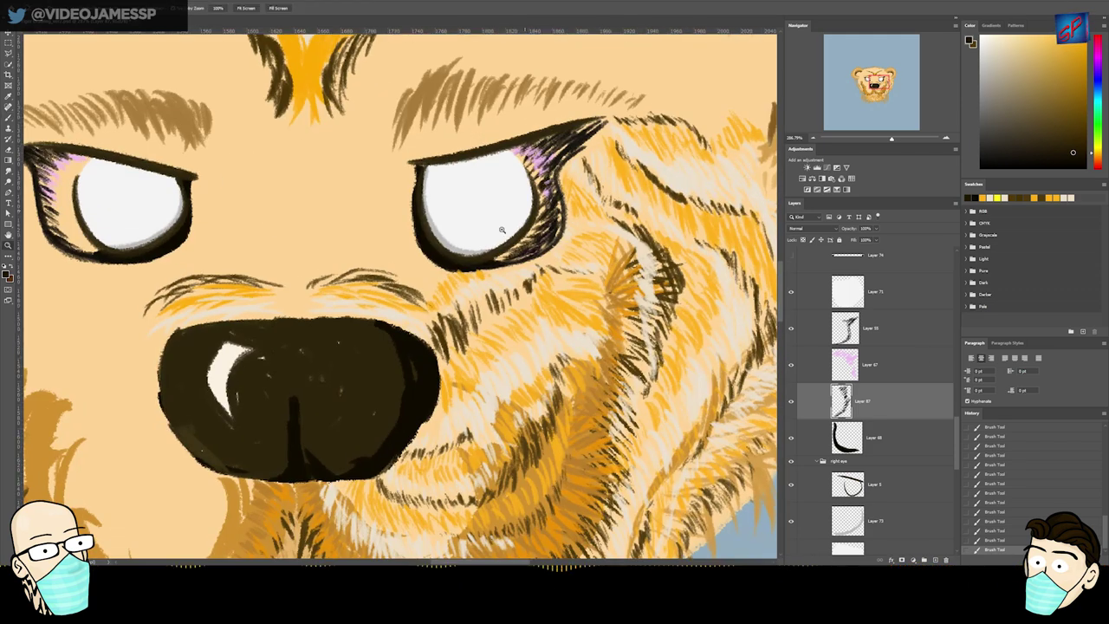
pyautogui.press('Return')
pyautogui.moveTo(934, 404); pyautogui.dragTo(927, 454)
pyautogui.moveTo(564, 192)
pyautogui.mouseDown()
pyautogui.moveTo(520, 257)
pyautogui.moveTo(550, 230)
pyautogui.moveTo(542, 198)
pyautogui.moveTo(531, 248)
pyautogui.moveTo(553, 189)
pyautogui.moveTo(544, 143)
pyautogui.moveTo(554, 151)
pyautogui.mouseUp()
pyautogui.moveTo(540, 186)
pyautogui.mouseDown()
pyautogui.moveTo(373, 182)
pyautogui.moveTo(563, 172)
pyautogui.mouseUp()
pyautogui.hotkey('ctrl', 'z')
pyautogui.hotkey('ctrl', 'shift', 'z')
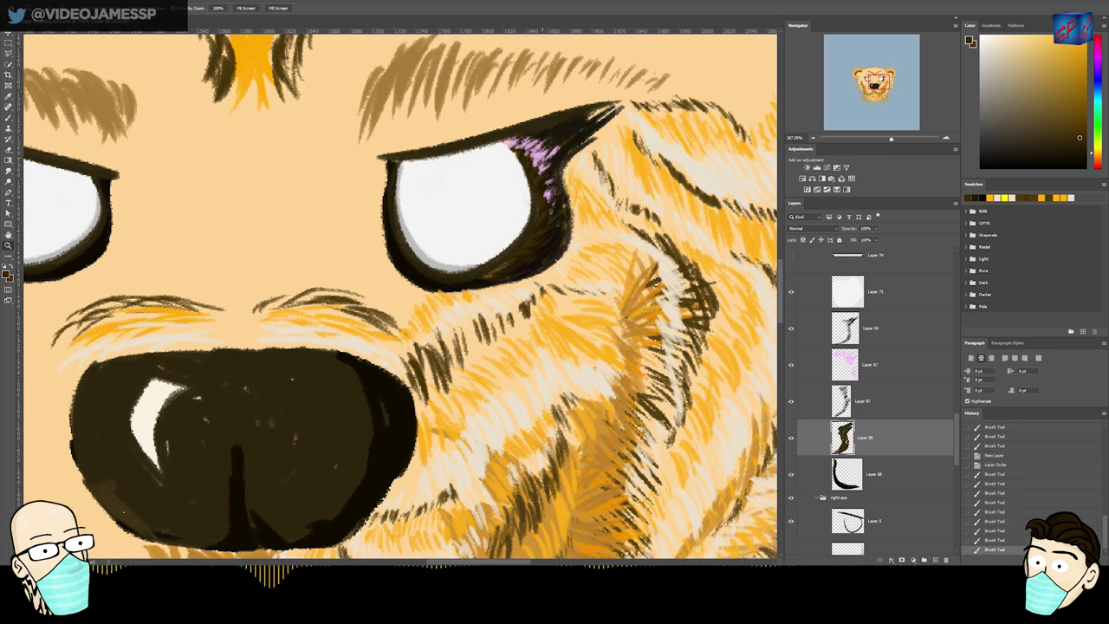
pyautogui.moveTo(413, 269); pyautogui.dragTo(558, 246)
# - Add a layer below the left eye's pink shading and hatch its outer corner with the black sampled from the right eye
pyautogui.keyDown('ctrl'); pyautogui.click(247, 205); pyautogui.keyUp('ctrl')
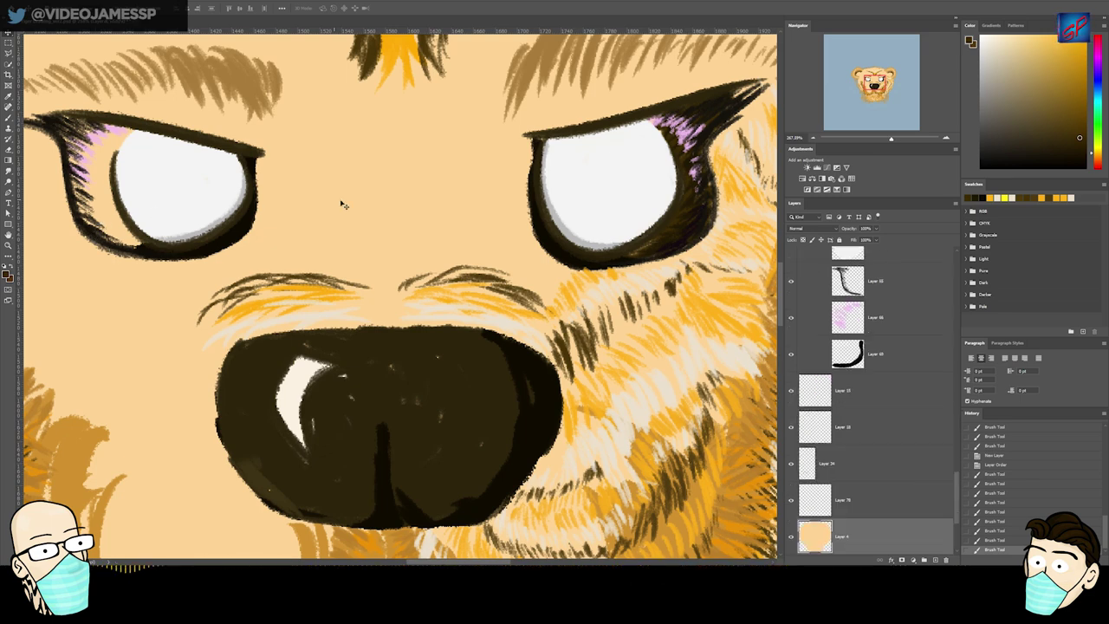
pyautogui.hotkey('ctrl', 'shift', 'n')
pyautogui.press('Return')
pyautogui.keyDown('alt'); pyautogui.click(92, 219); pyautogui.keyUp('alt')
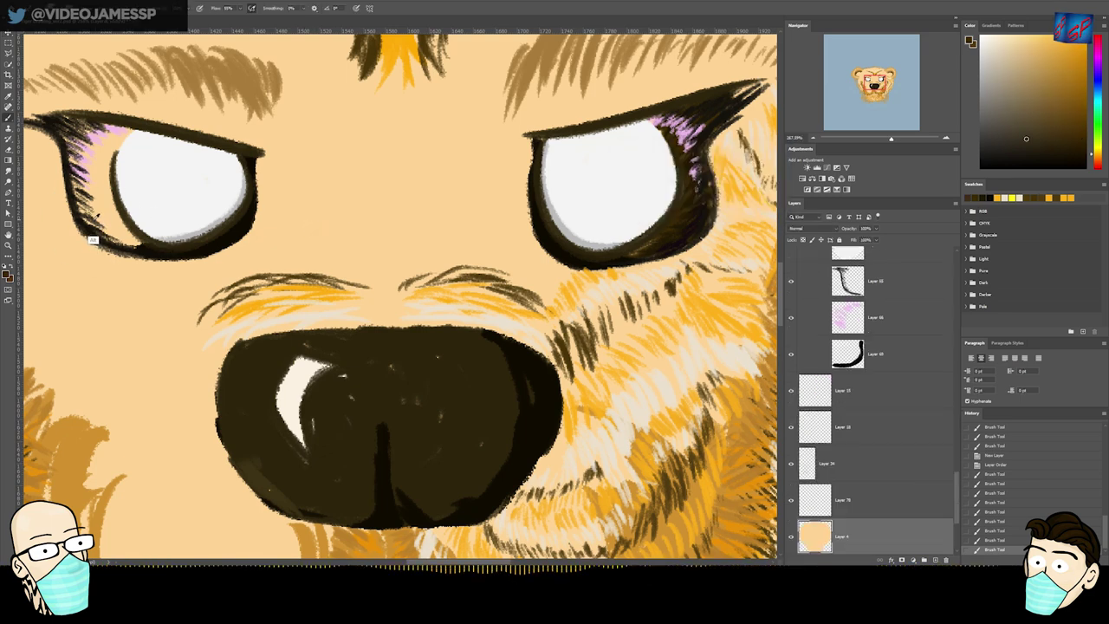
pyautogui.keyDown('ctrl'); pyautogui.click(73, 192); pyautogui.keyUp('ctrl')
pyautogui.hotkey('ctrl', 'shift', 'n')
pyautogui.press('Return')
pyautogui.moveTo(890, 285); pyautogui.dragTo(890, 333)
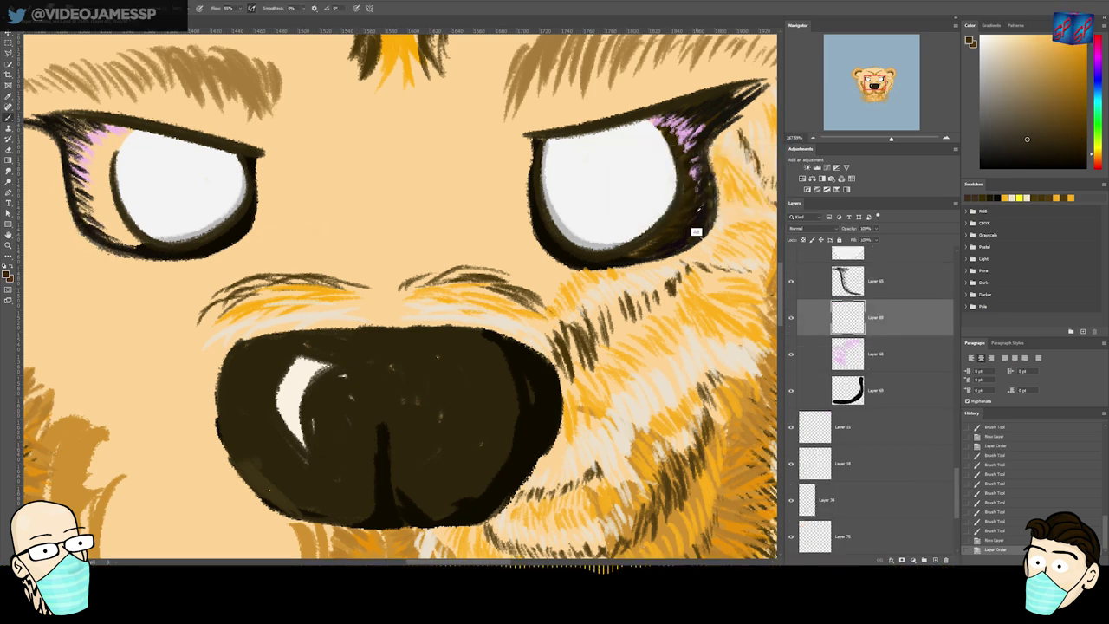
pyautogui.keyDown('alt'); pyautogui.click(676, 254); pyautogui.keyUp('alt')
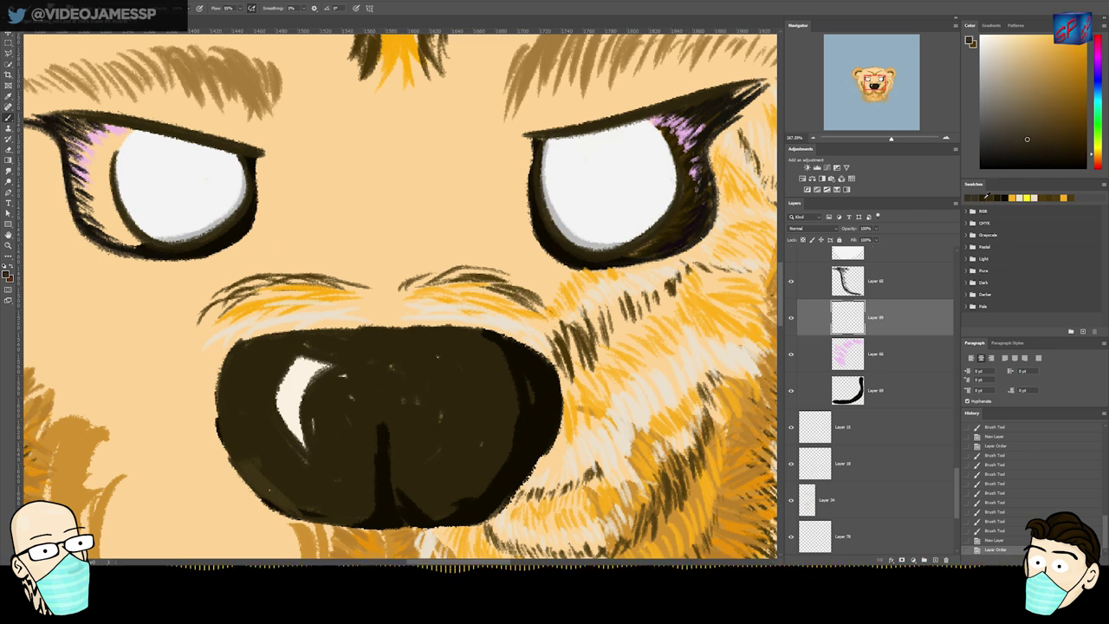
pyautogui.hotkey('ctrl', '[')
pyautogui.moveTo(109, 128)
pyautogui.mouseDown()
pyautogui.moveTo(67, 160)
pyautogui.moveTo(106, 204)
pyautogui.moveTo(97, 225)
pyautogui.mouseUp()
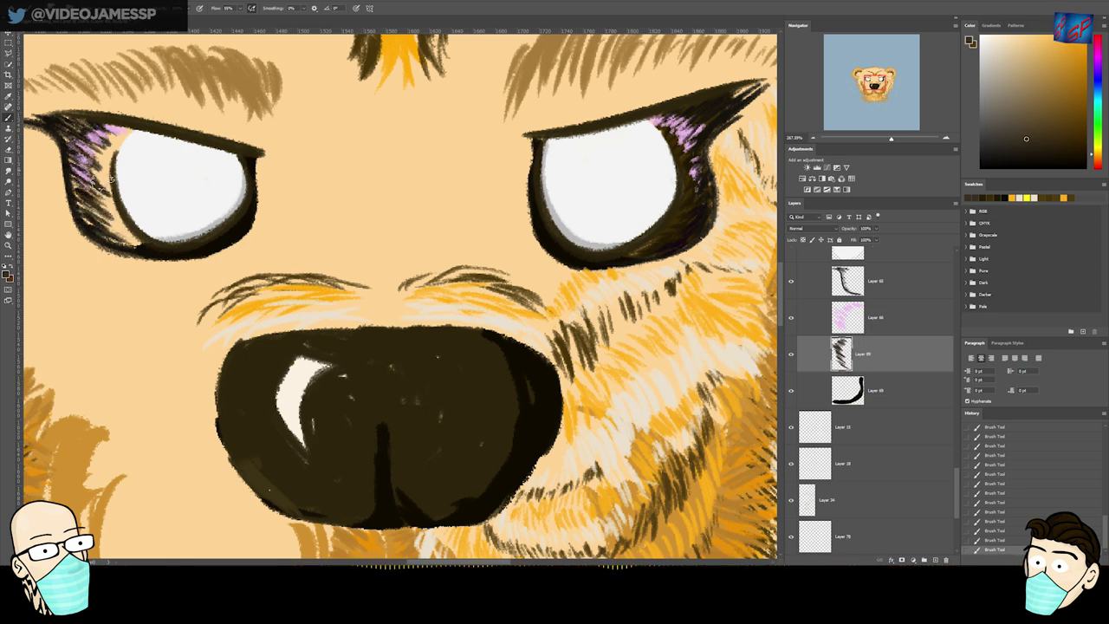
# - Sample the right eye's dark brown and fill the left eye's outer corner on a new layer beneath the black hatching
pyautogui.keyDown('alt'); pyautogui.click(675, 219); pyautogui.keyUp('alt')
pyautogui.hotkey('ctrl', 'shift', 'n')
pyautogui.press('Return')
pyautogui.moveTo(906, 354)
pyautogui.mouseDown()
pyautogui.moveTo(909, 386)
pyautogui.moveTo(908, 372)
pyautogui.mouseUp()
pyautogui.moveTo(123, 236)
pyautogui.mouseDown()
pyautogui.moveTo(60, 123)
pyautogui.moveTo(121, 131)
pyautogui.moveTo(109, 147)
pyautogui.mouseUp()
pyautogui.moveTo(113, 158)
pyautogui.mouseDown()
pyautogui.moveTo(43, 158)
pyautogui.moveTo(83, 158)
pyautogui.mouseUp()
# - Sample the cream fur colour and brush cream hairs around the stripes above the nose on their existing layer
pyautogui.keyDown('ctrl'); pyautogui.click(364, 163); pyautogui.keyUp('ctrl')
pyautogui.press('b')
pyautogui.keyDown('alt'); pyautogui.click(277, 224); pyautogui.keyUp('alt')
pyautogui.moveTo(282, 223)
pyautogui.mouseDown()
pyautogui.moveTo(364, 217)
pyautogui.moveTo(356, 231)
pyautogui.mouseUp()
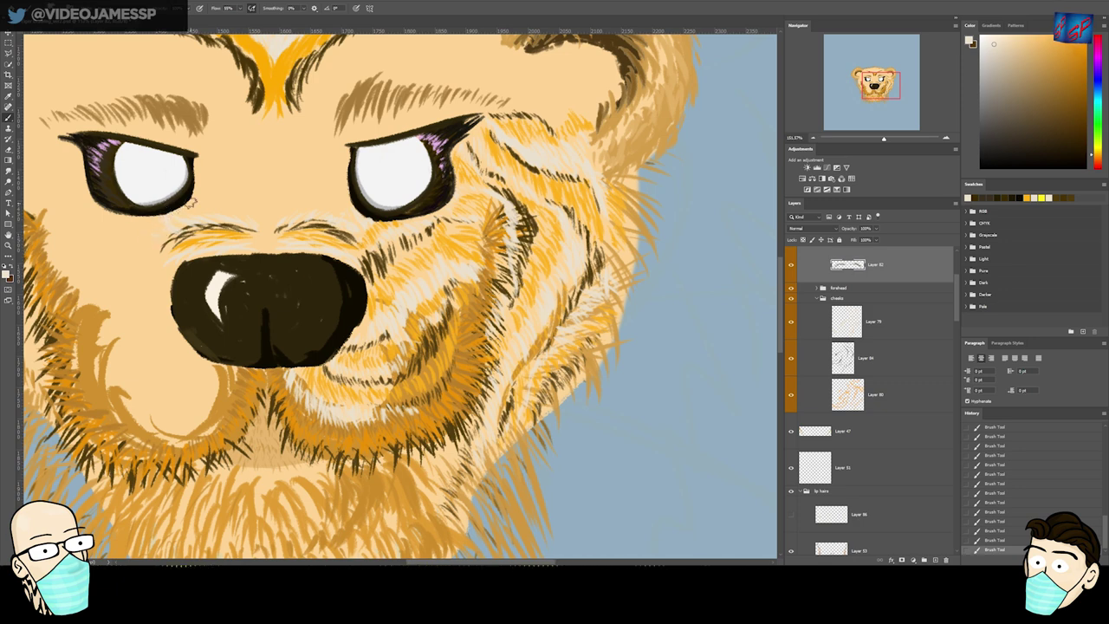
# - Undo the recent brush strokes back to the earliest recorded brush state in the document's history
pyautogui.hotkey('ctrl', 'z')
pyautogui.hotkey('ctrl', 'z')
pyautogui.hotkey('ctrl', 'z')
pyautogui.hotkey('ctrl', 'z')
pyautogui.hotkey('ctrl', 'z')
pyautogui.hotkey('ctrl', 'z')
pyautogui.hotkey('ctrl', 'z')
pyautogui.hotkey('ctrl', 'z')
pyautogui.hotkey('ctrl', 'z')
pyautogui.hotkey('ctrl', 'z')
pyautogui.hotkey('ctrl', 'z')
pyautogui.hotkey('ctrl', 'z')
pyautogui.hotkey('ctrl', 'z')
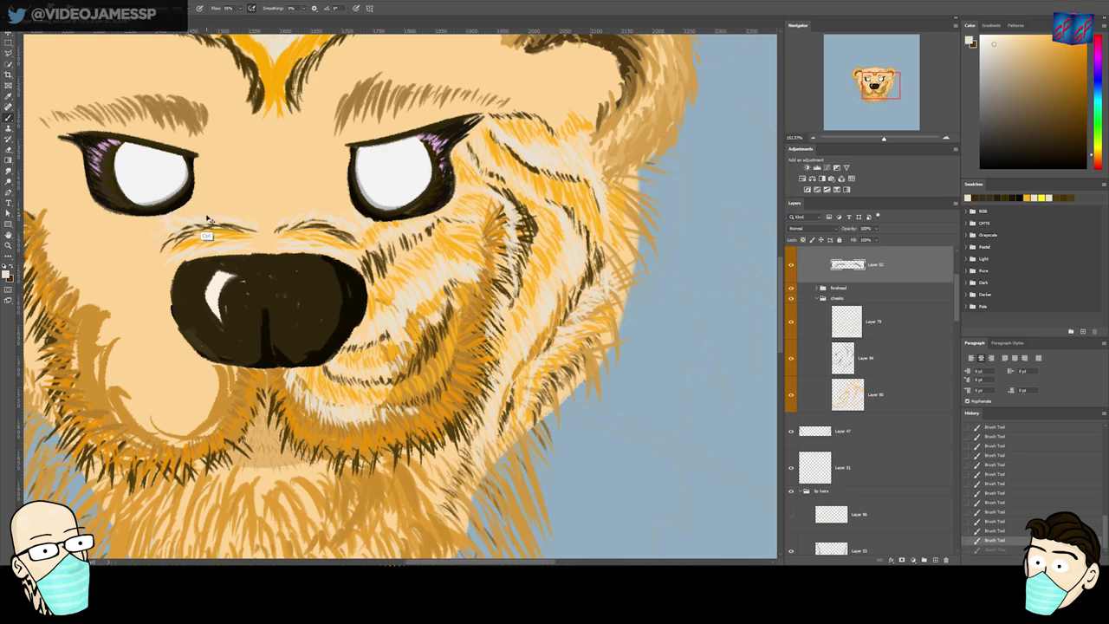
pyautogui.moveTo(1105, 499); pyautogui.dragTo(1104, 429)
pyautogui.click(986, 444)
pyautogui.moveTo(267, 194); pyautogui.dragTo(298, 197)
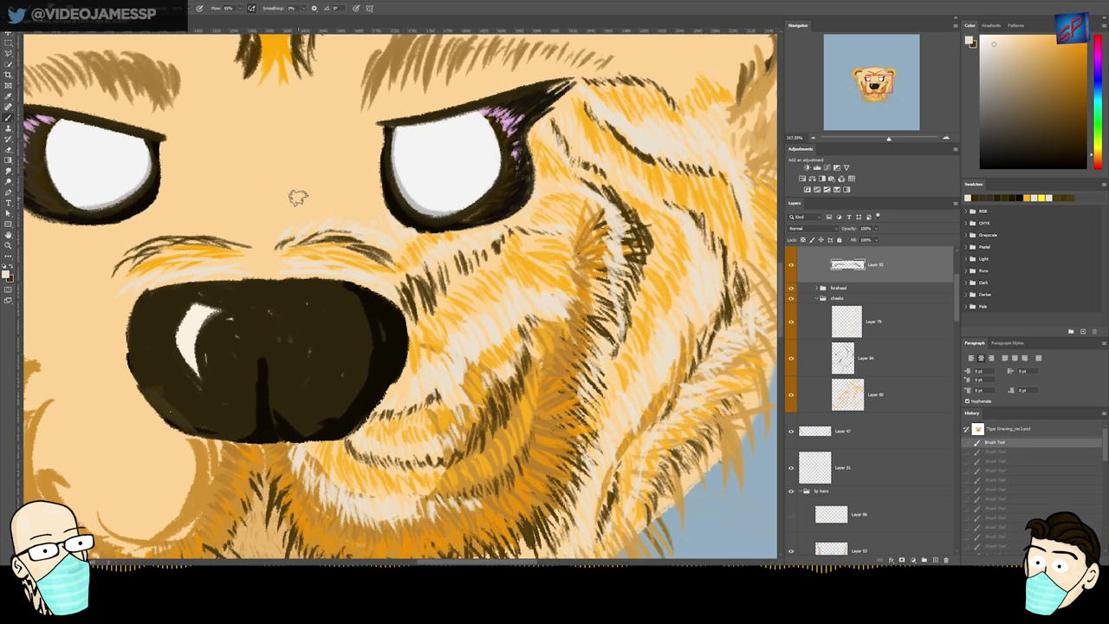
# - Erase the dark arched lines above the nose on the dark hair layer
pyautogui.moveTo(957, 282); pyautogui.dragTo(956, 270)
pyautogui.press('e')
pyautogui.moveTo(275, 232)
pyautogui.mouseDown()
pyautogui.moveTo(385, 207)
pyautogui.moveTo(390, 232)
pyautogui.moveTo(273, 239)
pyautogui.mouseUp()
pyautogui.moveTo(357, 245); pyautogui.dragTo(219, 232)
# - Paint short dark brown hairs along the orange arches above both sides of the nose
pyautogui.click(980, 196)
pyautogui.moveTo(282, 251); pyautogui.dragTo(301, 242)
pyautogui.moveTo(297, 247); pyautogui.dragTo(319, 240)
pyautogui.moveTo(312, 244); pyautogui.dragTo(357, 240)
pyautogui.moveTo(347, 241); pyautogui.dragTo(372, 245)
pyautogui.moveTo(359, 246); pyautogui.dragTo(398, 262)
pyautogui.moveTo(284, 250)
pyautogui.mouseDown()
pyautogui.moveTo(234, 236)
pyautogui.moveTo(134, 250)
pyautogui.mouseUp()
pyautogui.press('e')
pyautogui.press('b')
pyautogui.moveTo(244, 248); pyautogui.dragTo(206, 239)
pyautogui.moveTo(217, 242); pyautogui.dragTo(191, 237)
pyautogui.moveTo(204, 242); pyautogui.dragTo(176, 240)
pyautogui.moveTo(313, 244); pyautogui.dragTo(333, 235)
pyautogui.moveTo(324, 240)
pyautogui.mouseDown()
pyautogui.moveTo(282, 232)
pyautogui.moveTo(345, 230)
pyautogui.mouseUp()
pyautogui.moveTo(332, 239)
pyautogui.mouseDown()
pyautogui.moveTo(355, 234)
pyautogui.moveTo(381, 249)
pyautogui.mouseUp()
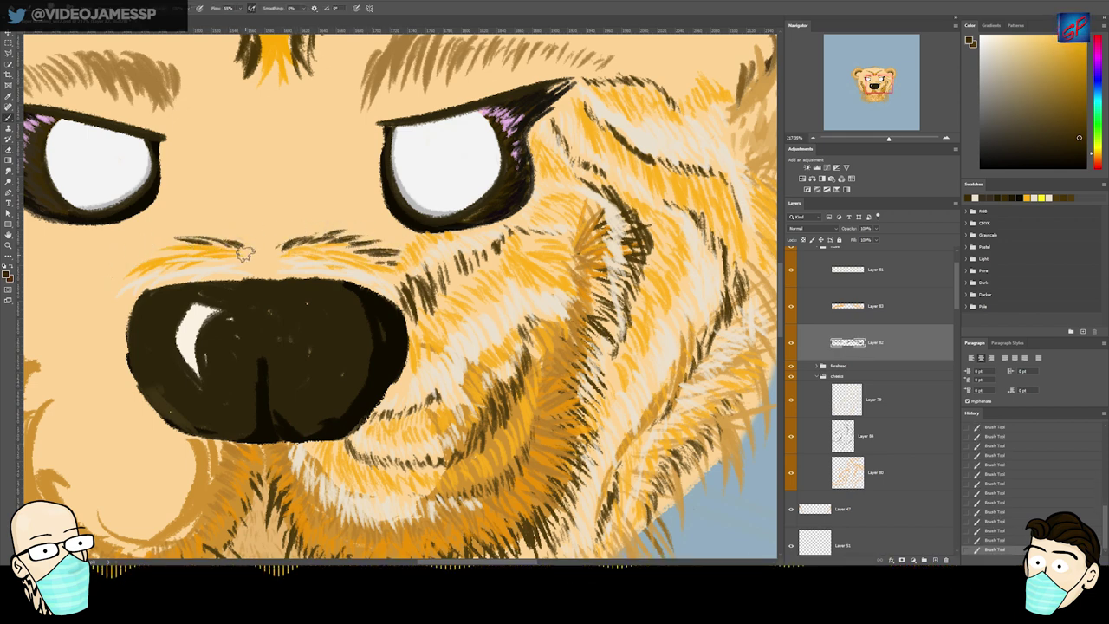
pyautogui.moveTo(183, 227)
pyautogui.mouseDown()
pyautogui.moveTo(118, 261)
pyautogui.moveTo(121, 272)
pyautogui.mouseUp()
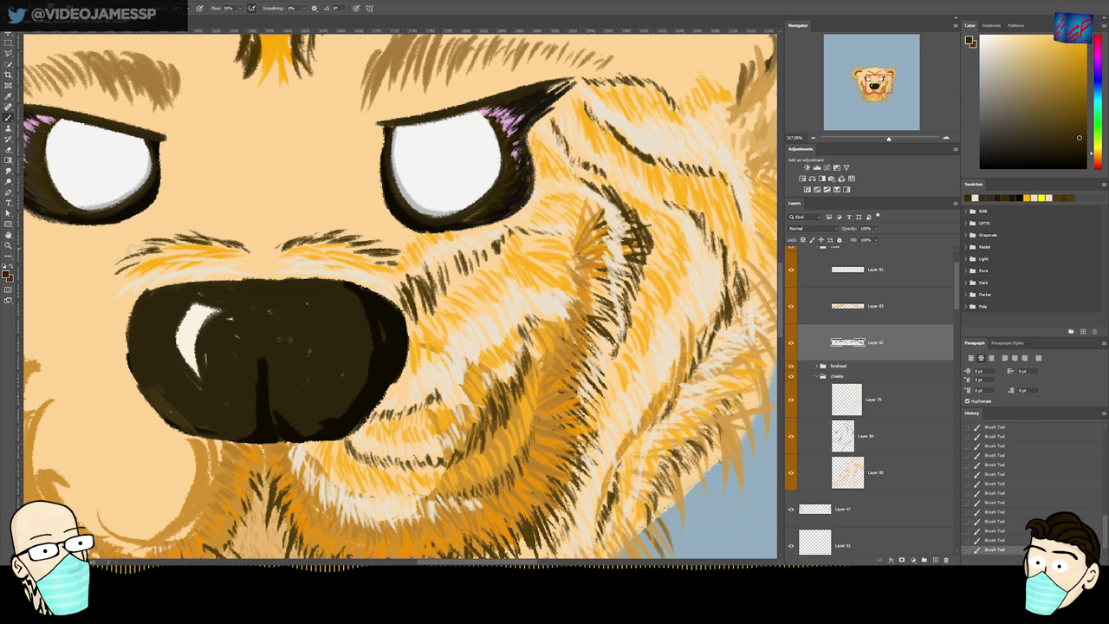
# - Sample off-white and paint light hairs over the dark arches above the nose on the light hair layer
pyautogui.keyDown('ctrl'); pyautogui.click(370, 277); pyautogui.keyUp('ctrl')
pyautogui.keyDown('alt'); pyautogui.click(365, 282); pyautogui.keyUp('alt')
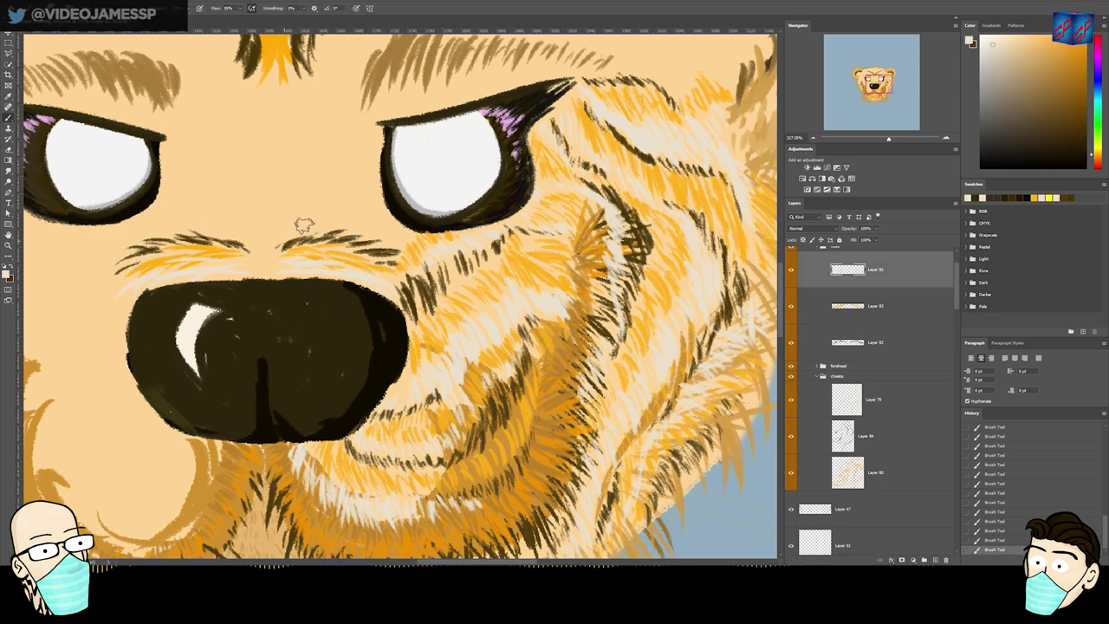
pyautogui.moveTo(338, 236); pyautogui.dragTo(357, 229)
pyautogui.moveTo(370, 246); pyautogui.dragTo(389, 239)
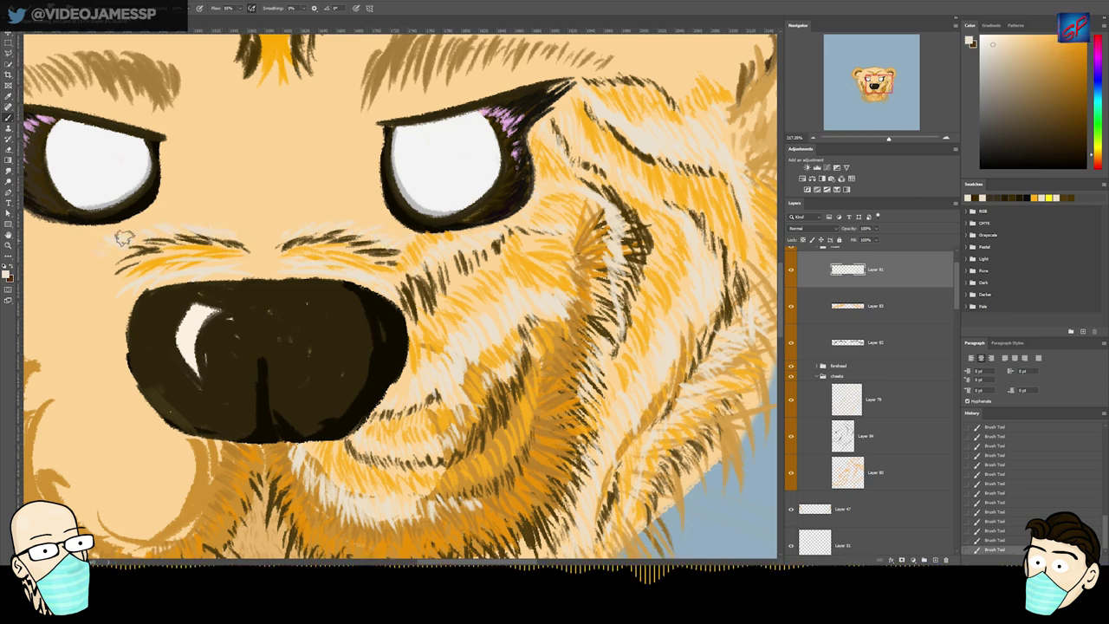
# - Paint two off-white hair streaks running from the inner eyebrows down both sides of the nose bridge
pyautogui.moveTo(204, 233); pyautogui.dragTo(187, 323)
pyautogui.moveTo(179, 134)
pyautogui.mouseDown()
pyautogui.moveTo(233, 208)
pyautogui.moveTo(183, 168)
pyautogui.mouseUp()
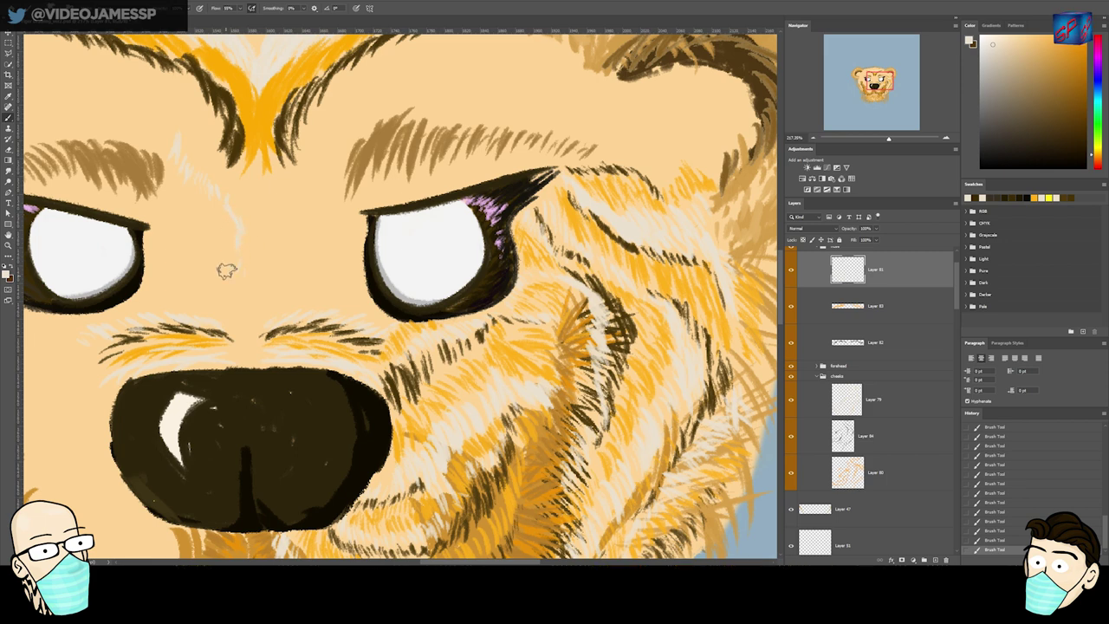
pyautogui.moveTo(238, 249); pyautogui.dragTo(230, 232)
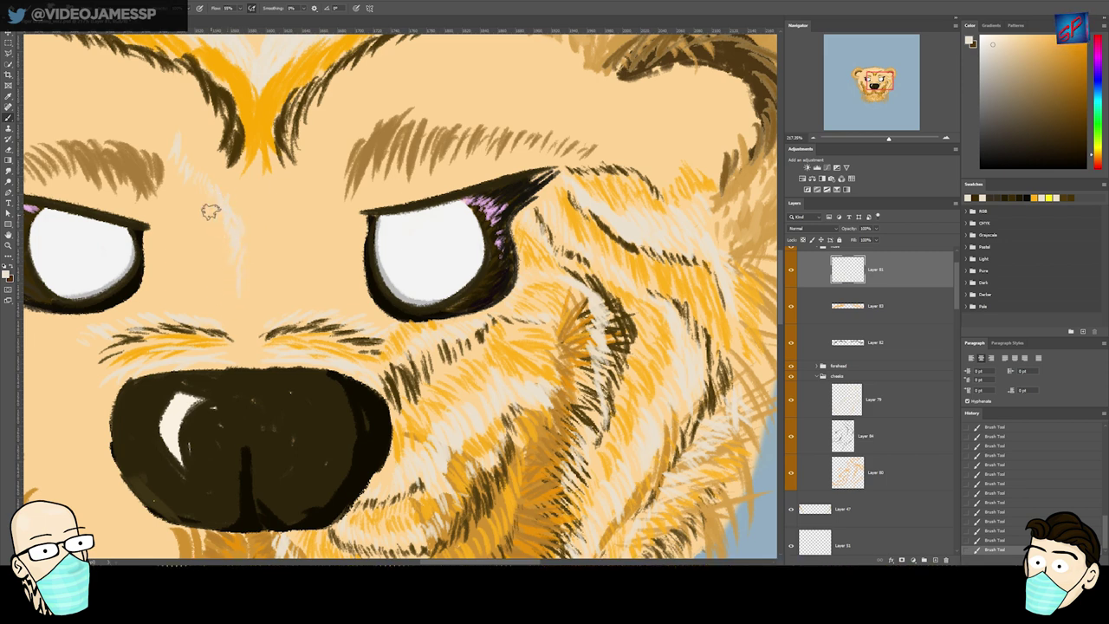
pyautogui.moveTo(335, 138); pyautogui.dragTo(324, 162)
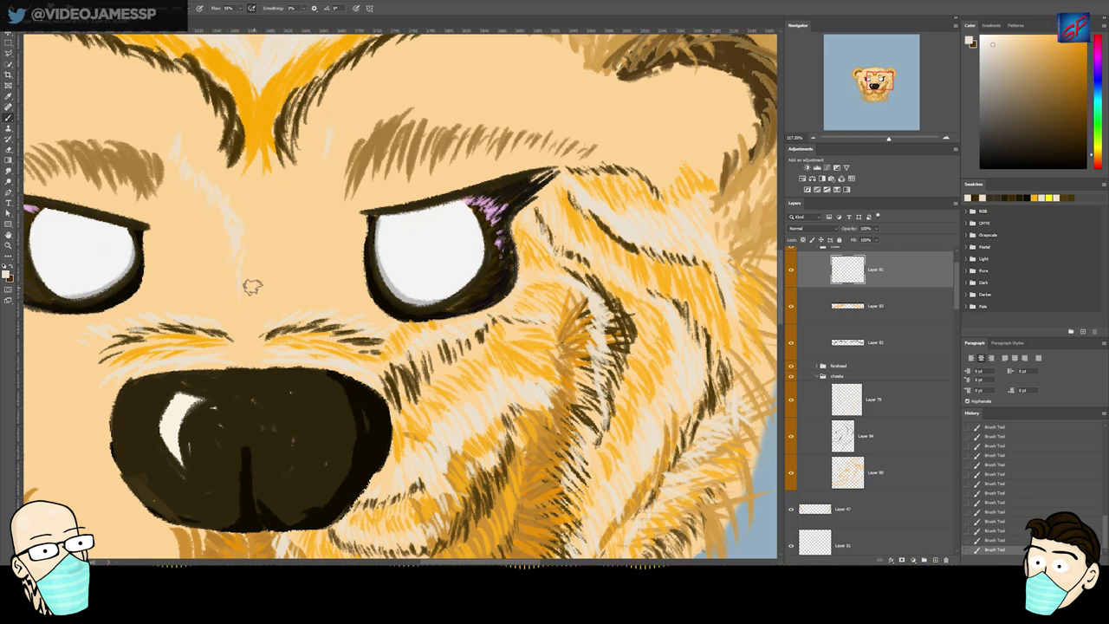
pyautogui.moveTo(251, 244); pyautogui.dragTo(262, 225)
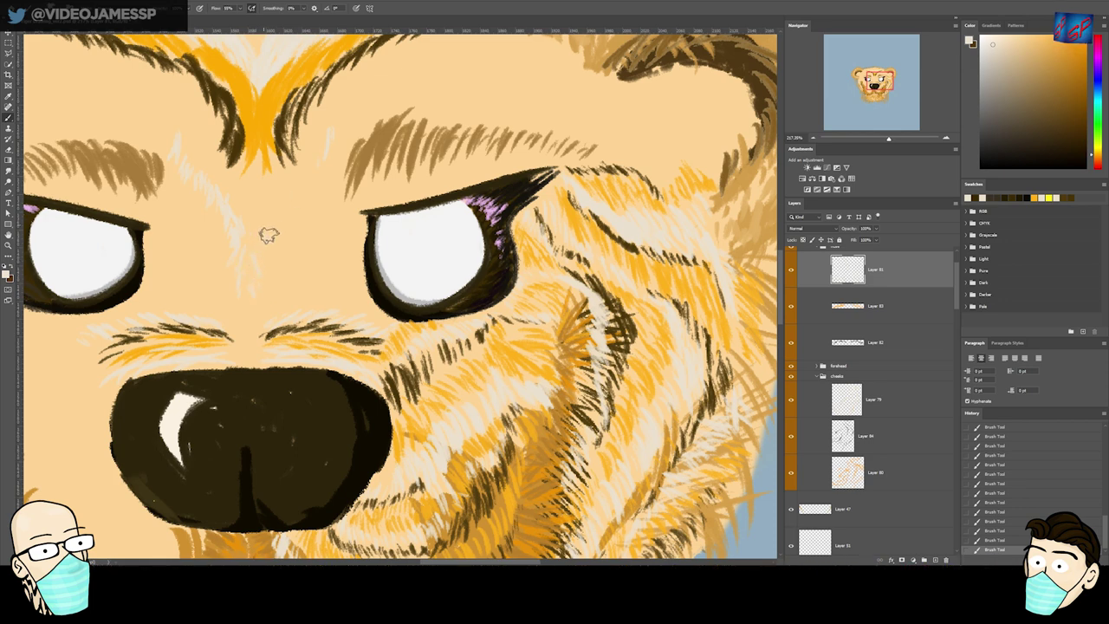
pyautogui.moveTo(308, 169); pyautogui.dragTo(299, 194)
pyautogui.scroll(3, 285, 280)
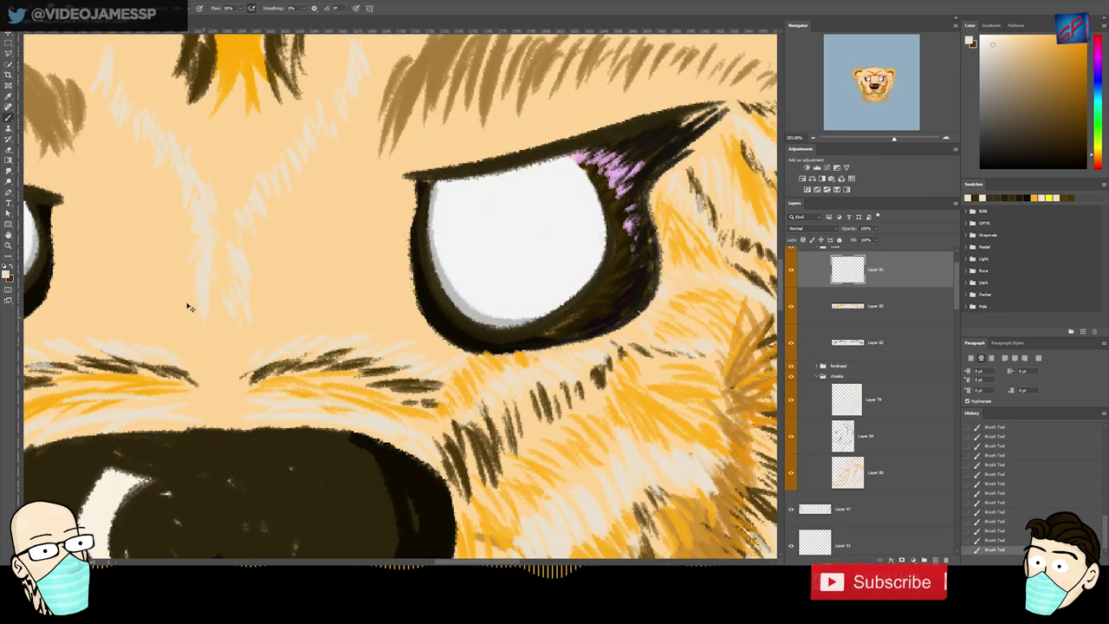
# - Sample orange from the forehead marking and paint orange hairs along the nose bridge's light streaks on the orange hair layer
pyautogui.moveTo(294, 166); pyautogui.dragTo(349, 232)
pyautogui.hotkey('ctrl', 'z')
pyautogui.keyDown('ctrl'); pyautogui.click(321, 110); pyautogui.keyUp('ctrl')
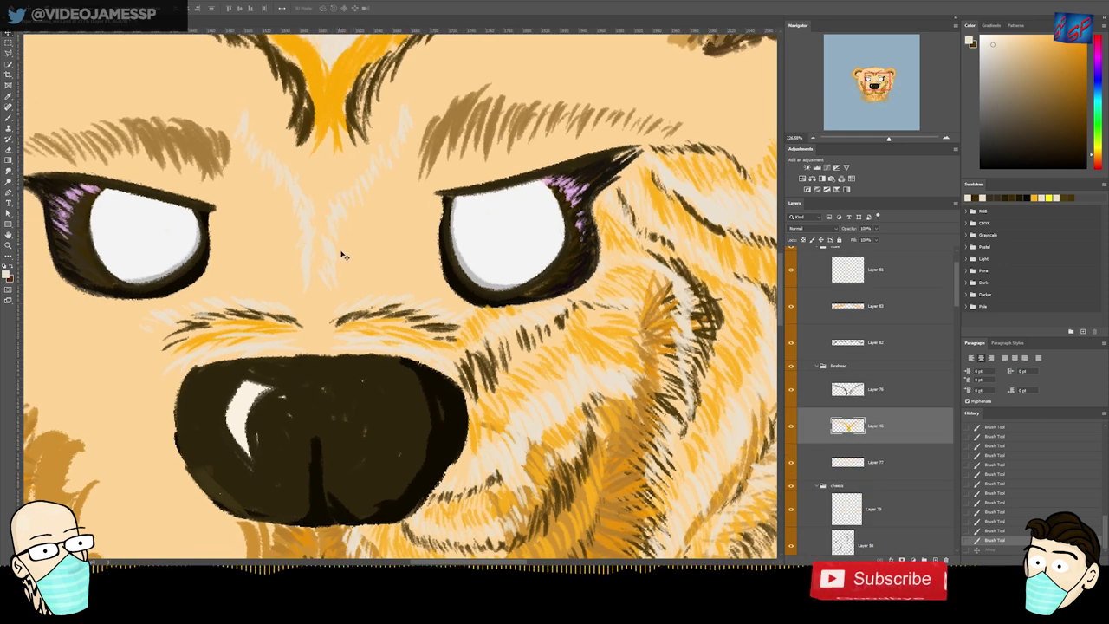
pyautogui.click(356, 326)
pyautogui.press('b')
pyautogui.keyDown('alt'); pyautogui.click(333, 101); pyautogui.keyUp('alt')
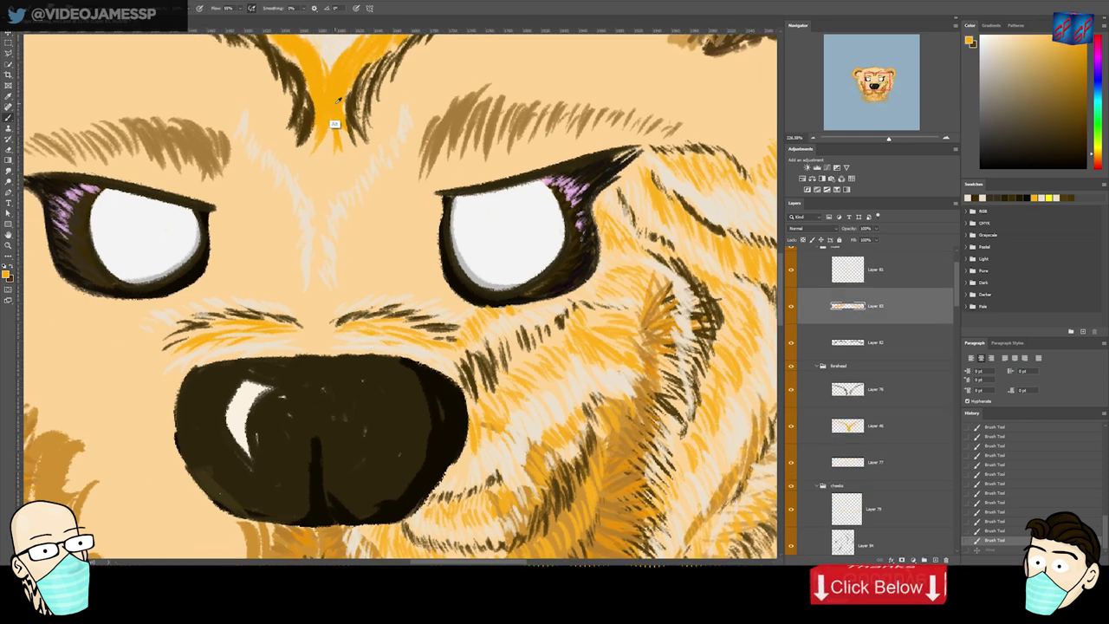
pyautogui.moveTo(324, 267)
pyautogui.mouseDown()
pyautogui.moveTo(344, 285)
pyautogui.moveTo(340, 228)
pyautogui.moveTo(415, 156)
pyautogui.moveTo(423, 108)
pyautogui.moveTo(409, 154)
pyautogui.mouseUp()
pyautogui.press('e')
pyautogui.press('b')
pyautogui.moveTo(391, 173)
pyautogui.mouseDown()
pyautogui.moveTo(429, 95)
pyautogui.moveTo(397, 159)
pyautogui.moveTo(420, 108)
pyautogui.mouseUp()
pyautogui.moveTo(299, 286)
pyautogui.mouseDown()
pyautogui.moveTo(292, 205)
pyautogui.moveTo(268, 209)
pyautogui.moveTo(268, 179)
pyautogui.moveTo(228, 154)
pyautogui.moveTo(217, 127)
pyautogui.moveTo(276, 205)
pyautogui.mouseUp()
pyautogui.moveTo(245, 160)
pyautogui.mouseDown()
pyautogui.moveTo(275, 188)
pyautogui.moveTo(304, 260)
pyautogui.mouseUp()
pyautogui.moveTo(358, 200)
pyautogui.mouseDown()
pyautogui.moveTo(329, 232)
pyautogui.moveTo(374, 229)
pyautogui.moveTo(326, 220)
pyautogui.moveTo(409, 137)
pyautogui.mouseUp()
# - Erase the right light streak's upper part and repaint off-white hairs at its lower end on the light hair layer
pyautogui.press('e')
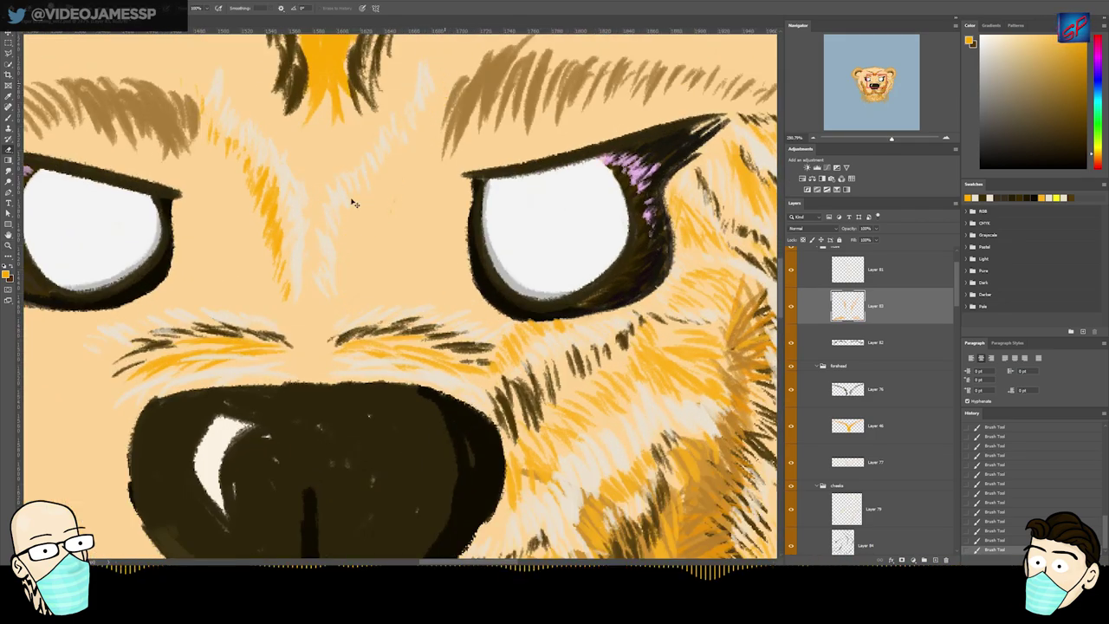
pyautogui.keyDown('ctrl'); pyautogui.click(370, 155); pyautogui.keyUp('ctrl')
pyautogui.press('b')
pyautogui.keyDown('alt'); pyautogui.click(329, 236); pyautogui.keyUp('alt')
pyautogui.moveTo(330, 225); pyautogui.dragTo(332, 203)
pyautogui.press('m')
pyautogui.moveTo(167, 53)
pyautogui.mouseDown()
pyautogui.moveTo(381, 277)
pyautogui.moveTo(287, 257)
pyautogui.moveTo(188, 56)
pyautogui.mouseUp()
pyautogui.press('v')
pyautogui.hotkey('ctrl', 'd')
pyautogui.press('m')
pyautogui.press('v')
pyautogui.moveTo(303, 193)
pyautogui.mouseDown()
pyautogui.moveTo(297, 141)
pyautogui.moveTo(298, 196)
pyautogui.mouseUp()
pyautogui.hotkey('ctrl', 'z')
pyautogui.hotkey('ctrl', 'd')
# - Nudge the forehead group slightly left so the V-shaped marking lines up with the nose
pyautogui.press('z')
pyautogui.moveTo(323, 133); pyautogui.dragTo(269, 139)
pyautogui.press('v')
pyautogui.click(311, 180)
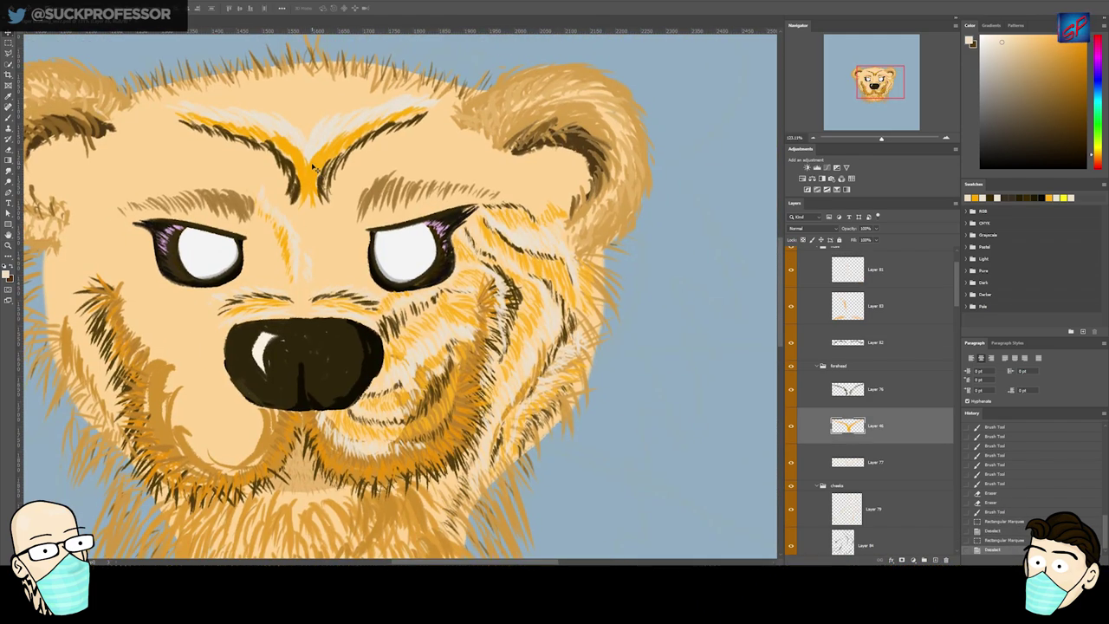
pyautogui.click(913, 456)
pyautogui.click(889, 368)
pyautogui.press('Left')
pyautogui.press('Left')
pyautogui.press('Left')
pyautogui.press('Left')
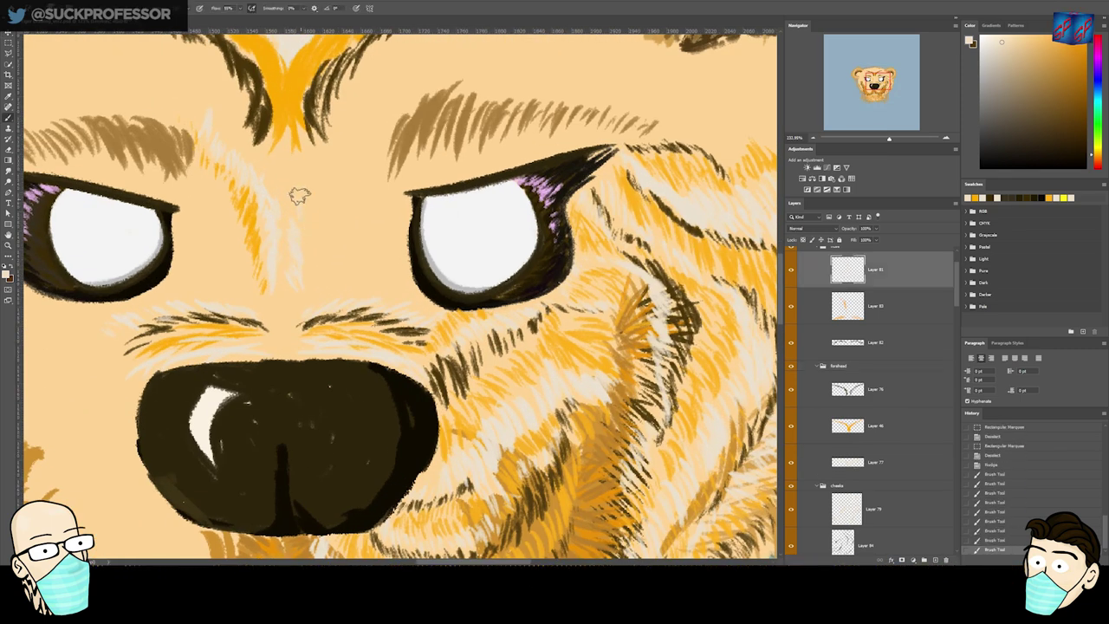
# - Repaint the right nose-bridge streak in off-white up to the eyebrow and line its outer side with orange hairs
pyautogui.moveTo(334, 173)
pyautogui.mouseDown()
pyautogui.moveTo(354, 134)
pyautogui.moveTo(369, 109)
pyautogui.mouseUp()
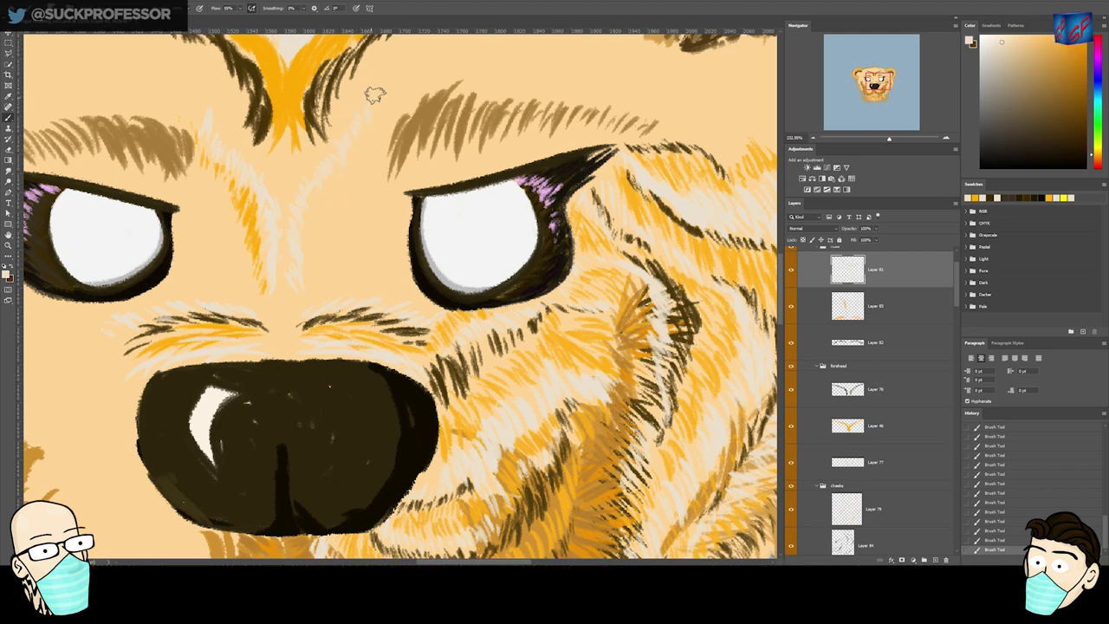
pyautogui.keyDown('ctrl'); pyautogui.click(252, 242); pyautogui.keyUp('ctrl')
pyautogui.press('b')
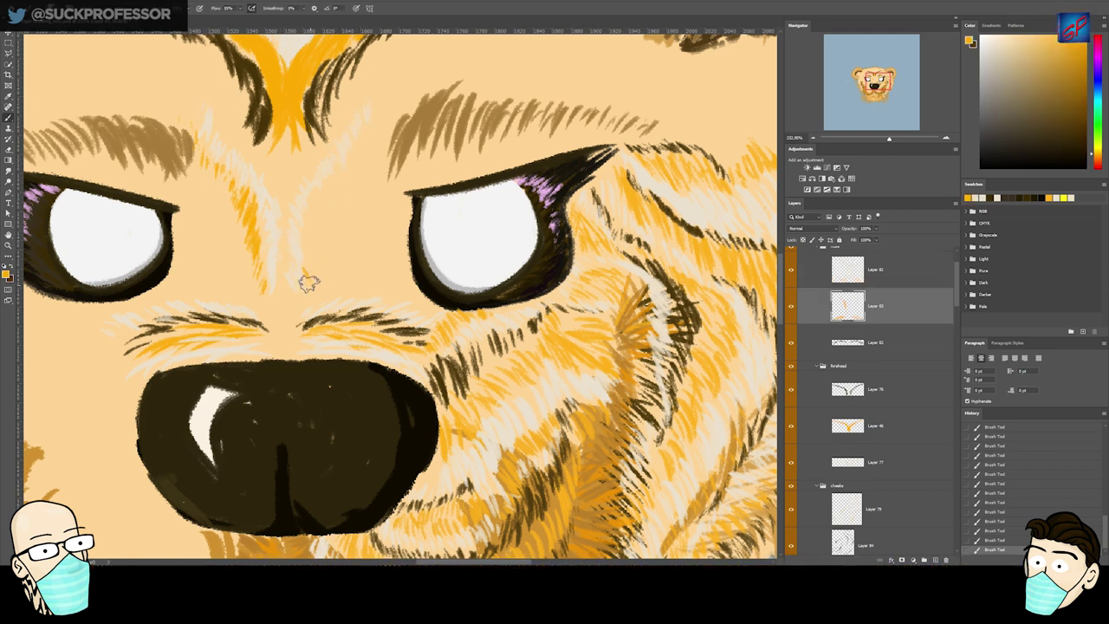
pyautogui.moveTo(312, 270)
pyautogui.mouseDown()
pyautogui.moveTo(308, 224)
pyautogui.moveTo(355, 188)
pyautogui.moveTo(338, 182)
pyautogui.moveTo(371, 121)
pyautogui.mouseUp()
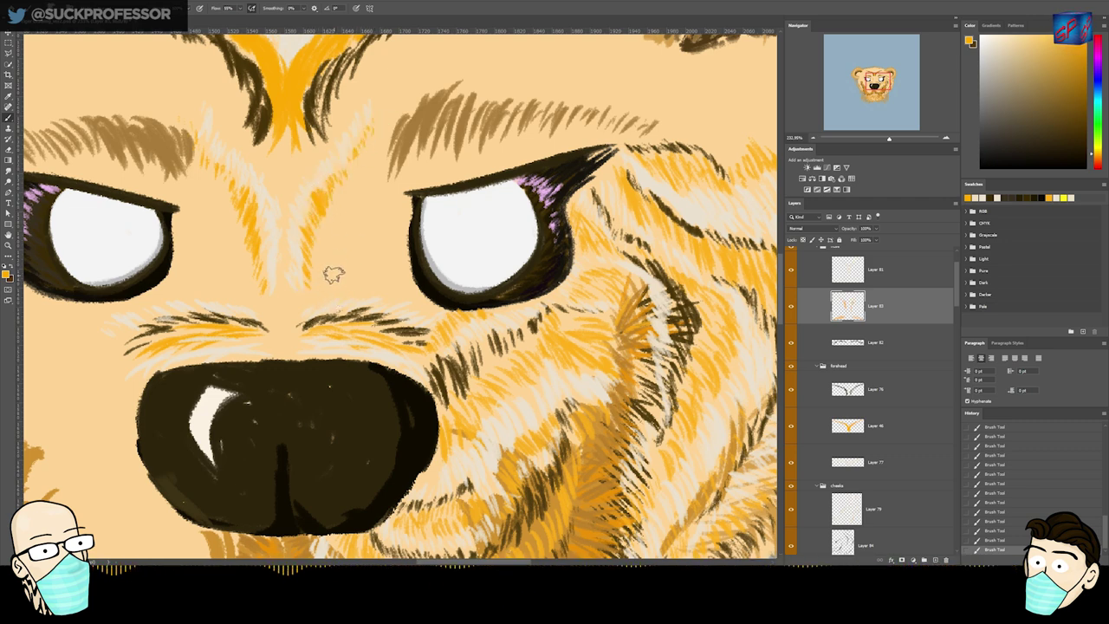
# - Paint dark brown hairs along the outer edges of both orange streaks on the dark hair layer
pyautogui.press('v')
pyautogui.click(330, 325)
pyautogui.press('b')
pyautogui.keyDown('alt'); pyautogui.click(334, 321); pyautogui.keyUp('alt')
pyautogui.moveTo(318, 259)
pyautogui.mouseDown()
pyautogui.moveTo(311, 295)
pyautogui.moveTo(314, 256)
pyautogui.moveTo(363, 149)
pyautogui.moveTo(353, 171)
pyautogui.mouseUp()
pyautogui.moveTo(197, 162)
pyautogui.mouseDown()
pyautogui.moveTo(233, 197)
pyautogui.moveTo(260, 290)
pyautogui.mouseUp()
pyautogui.moveTo(248, 251)
pyautogui.mouseDown()
pyautogui.moveTo(234, 216)
pyautogui.moveTo(232, 261)
pyautogui.mouseUp()
pyautogui.scroll(2, 232, 262)
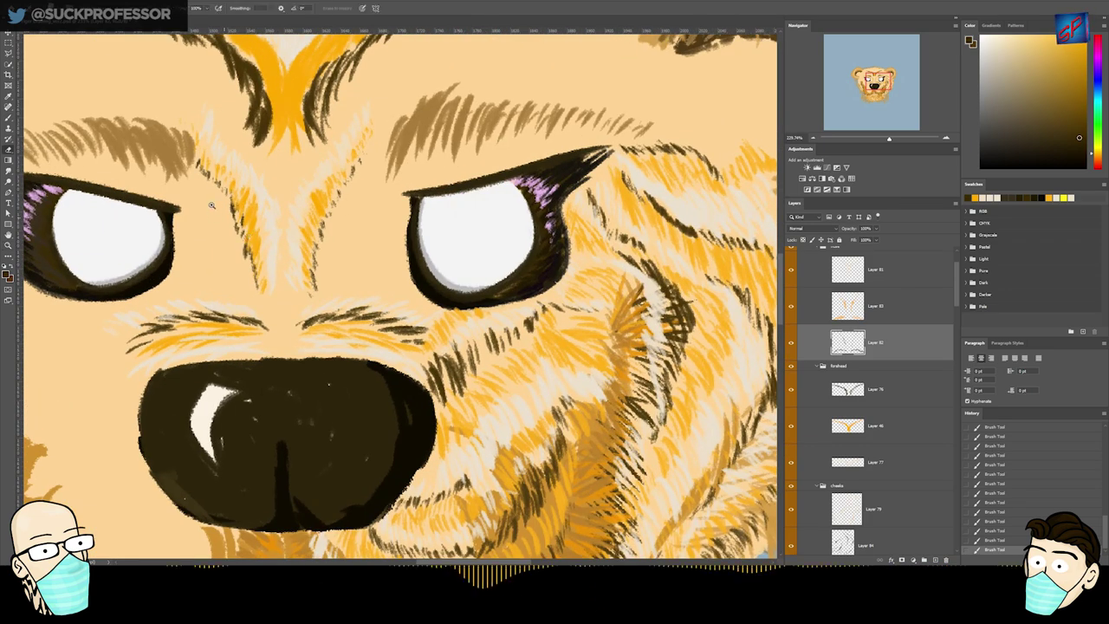
# - Paint off-white hairs between each eye's inner corner and the nose-bridge streaks on the light hair layer
pyautogui.press('z')
pyautogui.moveTo(241, 248); pyautogui.dragTo(248, 250)
pyautogui.press('b')
pyautogui.press('v')
pyautogui.hotkey('alt', ']')
pyautogui.press('b')
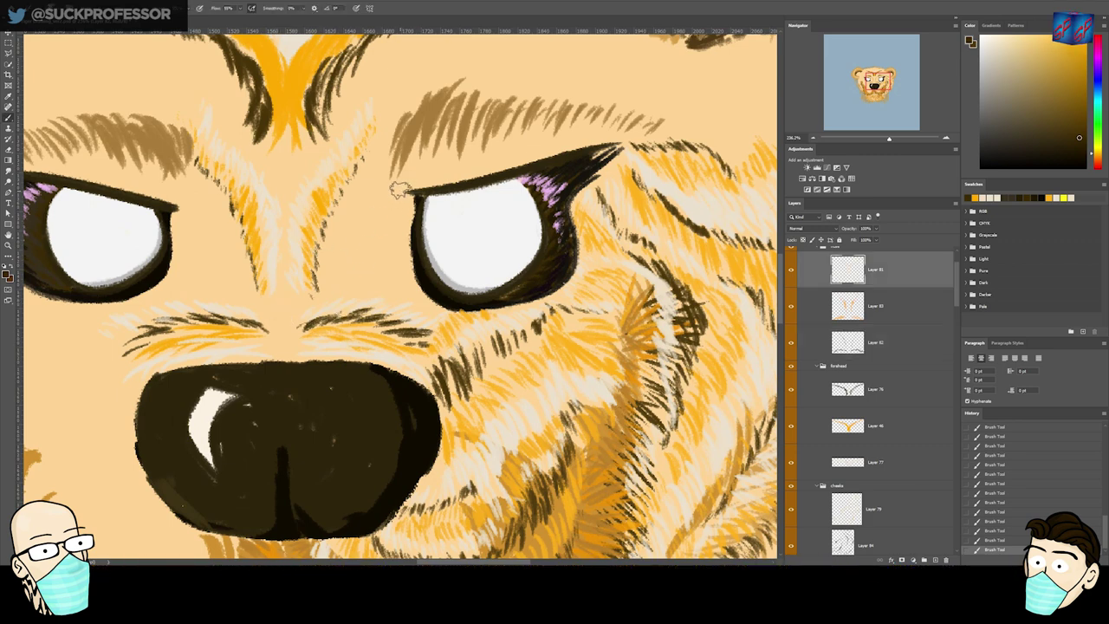
pyautogui.hotkey('ctrl', 'z')
pyautogui.hotkey('ctrl', 'z')
pyautogui.keyDown('alt'); pyautogui.click(340, 345); pyautogui.keyUp('alt')
pyautogui.moveTo(402, 193); pyautogui.dragTo(364, 200)
pyautogui.moveTo(174, 210)
pyautogui.mouseDown()
pyautogui.moveTo(203, 185)
pyautogui.moveTo(199, 165)
pyautogui.mouseUp()
pyautogui.moveTo(210, 206)
pyautogui.mouseDown()
pyautogui.moveTo(192, 214)
pyautogui.moveTo(220, 208)
pyautogui.moveTo(218, 229)
pyautogui.moveTo(179, 219)
pyautogui.mouseUp()
# - Sample orange and paint orange hairs beside the inner corners of both eyes on the orange hair layer
pyautogui.keyDown('ctrl'); pyautogui.click(257, 235); pyautogui.keyUp('ctrl')
pyautogui.keyDown('alt'); pyautogui.click(255, 236); pyautogui.keyUp('alt')
pyautogui.moveTo(212, 184); pyautogui.dragTo(206, 235)
pyautogui.moveTo(353, 184)
pyautogui.mouseDown()
pyautogui.moveTo(358, 228)
pyautogui.moveTo(404, 201)
pyautogui.moveTo(400, 224)
pyautogui.moveTo(285, 312)
pyautogui.moveTo(405, 124)
pyautogui.mouseUp()
# - Paint orange hairs above the dark nose arches, from the bridge outward beneath both eyes
pyautogui.press('z')
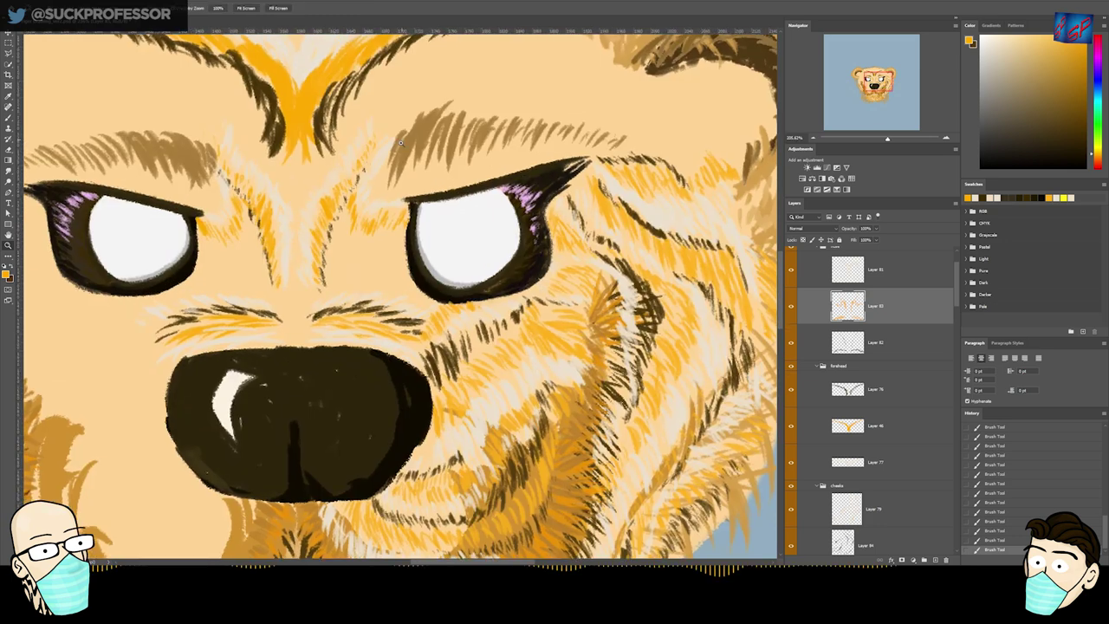
pyautogui.press('b')
pyautogui.moveTo(383, 288); pyautogui.dragTo(423, 304)
pyautogui.moveTo(321, 289); pyautogui.dragTo(329, 255)
pyautogui.moveTo(267, 276); pyautogui.dragTo(255, 257)
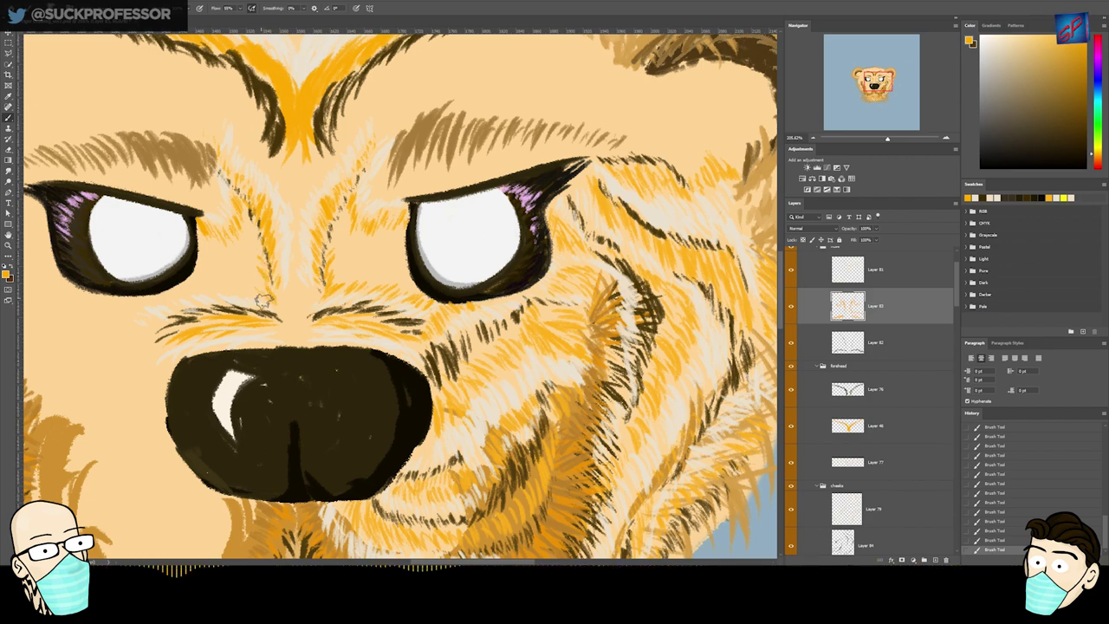
pyautogui.moveTo(142, 306); pyautogui.dragTo(184, 292)
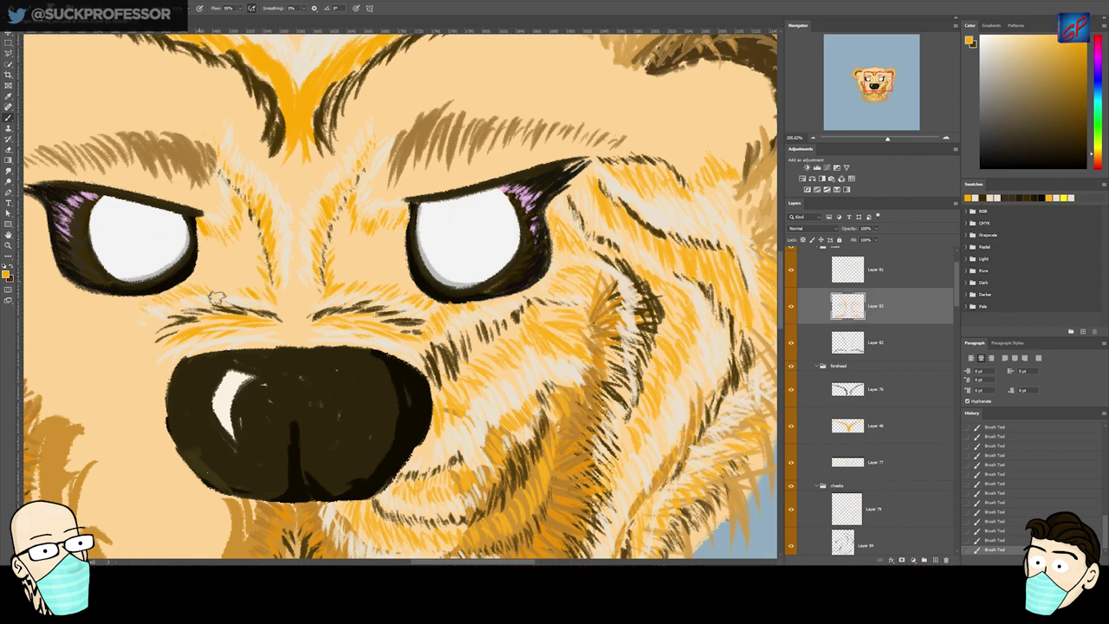
# - Paint a dark brown hair stripe from each eye's inner edge to the nose-bridge streaks on the dark hair layer
pyautogui.press('z')
pyautogui.moveTo(364, 301)
pyautogui.mouseDown()
pyautogui.moveTo(305, 340)
pyautogui.moveTo(375, 305)
pyautogui.mouseUp()
pyautogui.moveTo(279, 268); pyautogui.dragTo(359, 282)
pyautogui.press('b')
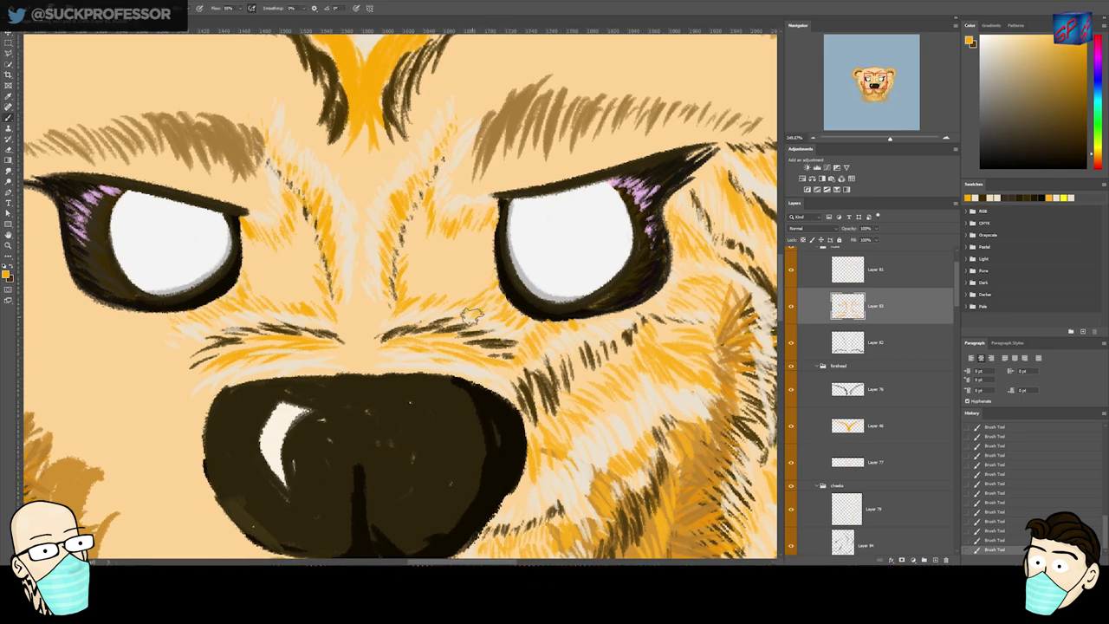
pyautogui.keyDown('ctrl'); pyautogui.click(462, 322); pyautogui.keyUp('ctrl')
pyautogui.press('x')
pyautogui.press('b')
pyautogui.moveTo(466, 249)
pyautogui.mouseDown()
pyautogui.moveTo(481, 241)
pyautogui.moveTo(416, 262)
pyautogui.mouseUp()
pyautogui.moveTo(415, 215)
pyautogui.mouseDown()
pyautogui.moveTo(412, 254)
pyautogui.moveTo(425, 262)
pyautogui.mouseUp()
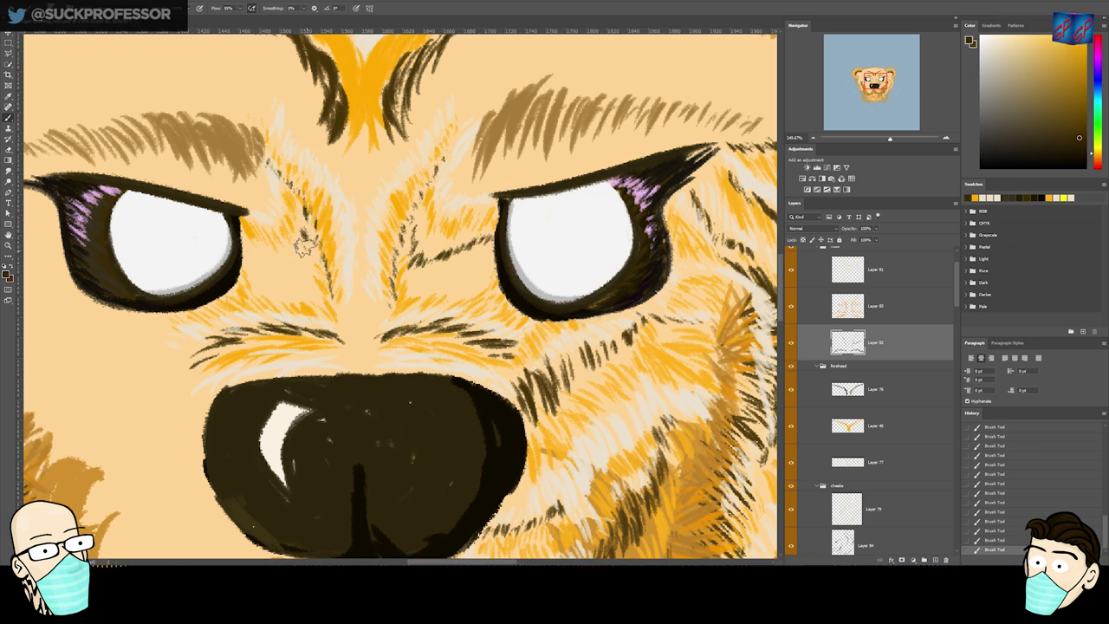
pyautogui.moveTo(254, 262); pyautogui.dragTo(312, 267)
# - Sample off-white and paint short light hairs around the dark stripes beside the inner edges of the eyes
pyautogui.press('z')
pyautogui.moveTo(406, 244)
pyautogui.mouseDown()
pyautogui.moveTo(357, 289)
pyautogui.moveTo(419, 275)
pyautogui.mouseUp()
pyautogui.press('b')
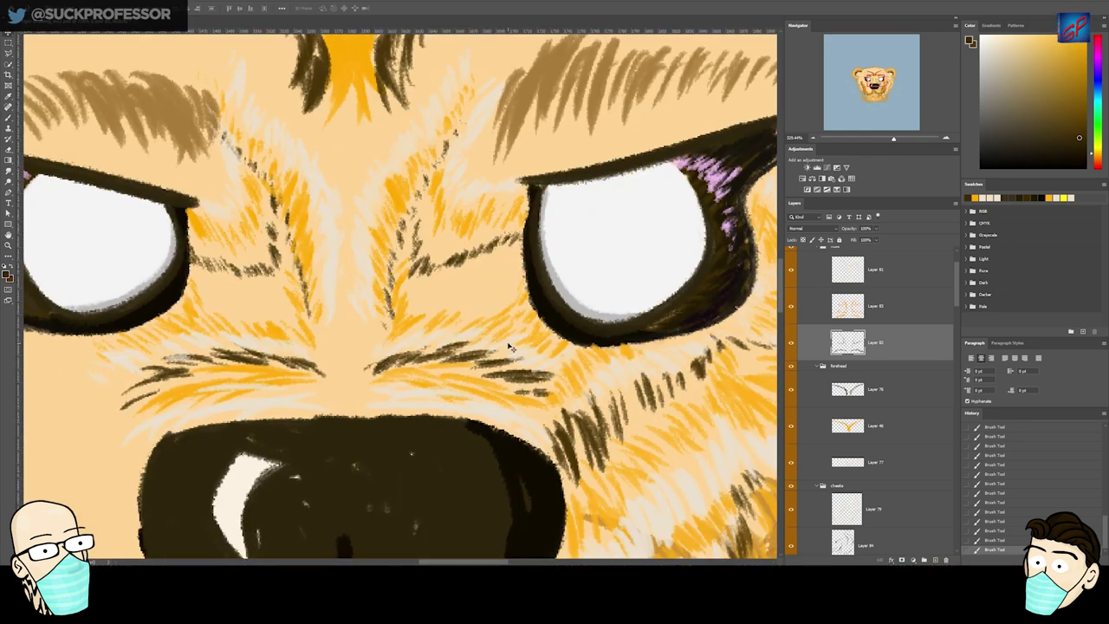
pyautogui.keyDown('ctrl'); pyautogui.click(498, 317); pyautogui.keyUp('ctrl')
pyautogui.keyDown('alt'); pyautogui.click(413, 191); pyautogui.keyUp('alt')
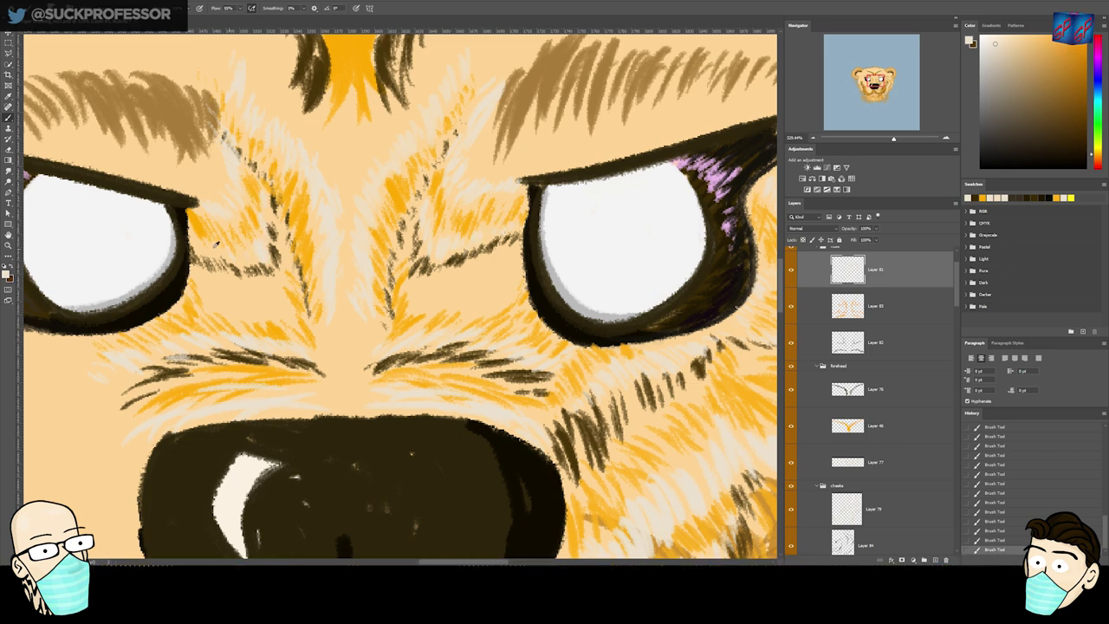
pyautogui.press('e')
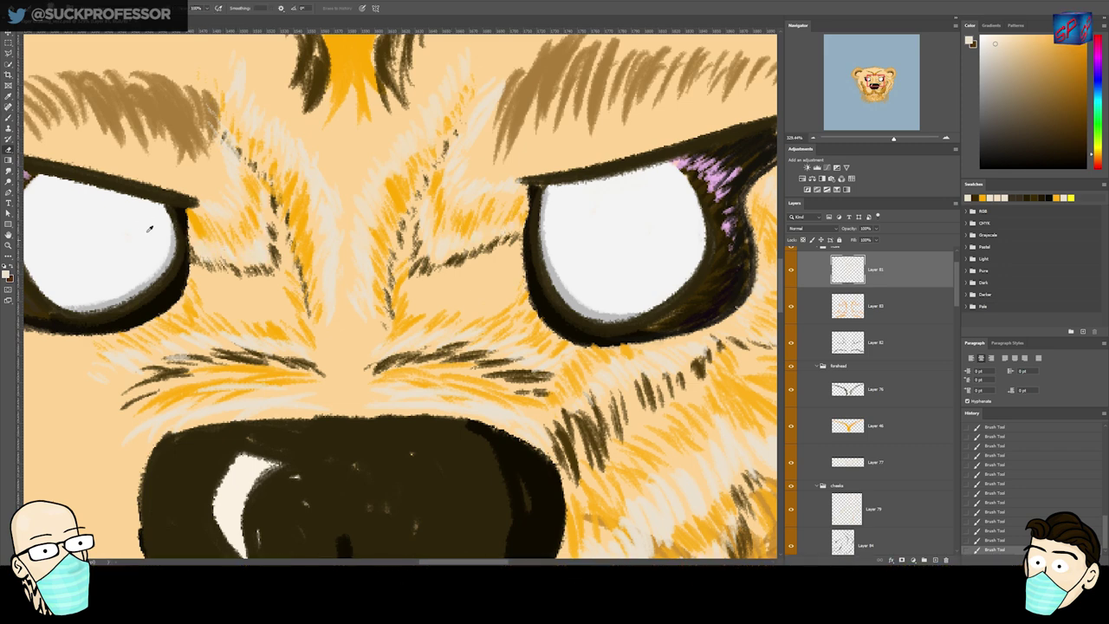
pyautogui.moveTo(184, 275); pyautogui.dragTo(189, 286)
pyautogui.moveTo(188, 279); pyautogui.dragTo(194, 291)
pyautogui.moveTo(191, 284); pyautogui.dragTo(198, 297)
pyautogui.moveTo(194, 289); pyautogui.dragTo(203, 303)
pyautogui.moveTo(198, 294); pyautogui.dragTo(209, 309)
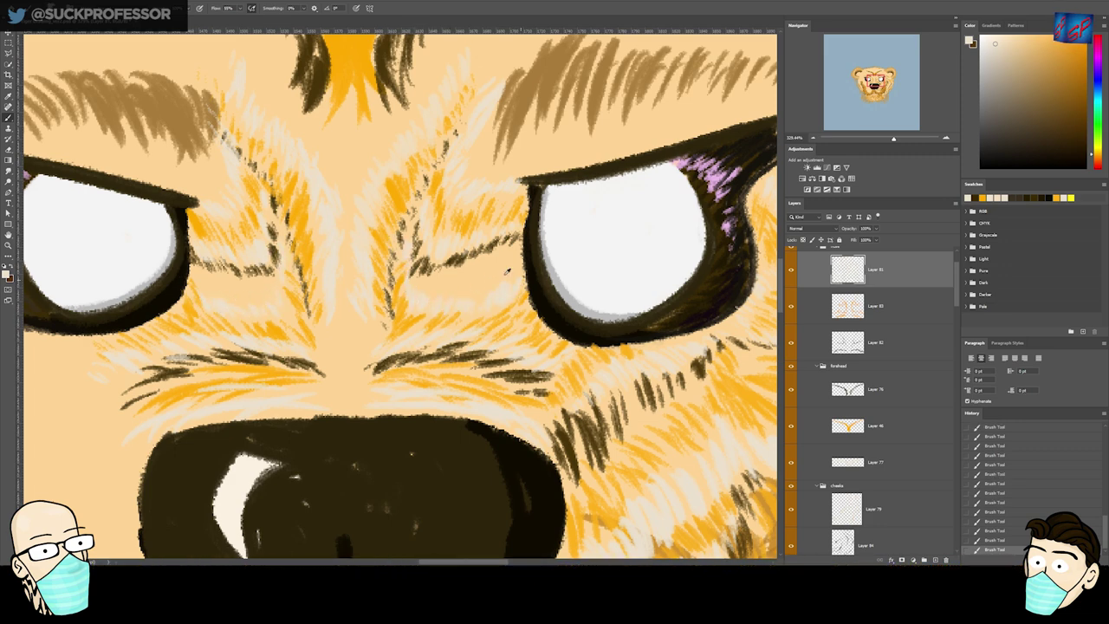
# - Sample orange and fill the areas below both dark inner-eye stripes with orange hairs on the orange hair layer
pyautogui.keyDown('ctrl'); pyautogui.click(398, 312); pyautogui.keyUp('ctrl')
pyautogui.keyDown('alt'); pyautogui.click(402, 296); pyautogui.keyUp('alt')
pyautogui.moveTo(445, 254); pyautogui.dragTo(516, 270)
pyautogui.moveTo(195, 269); pyautogui.dragTo(211, 289)
pyautogui.moveTo(209, 277); pyautogui.dragTo(226, 297)
pyautogui.moveTo(228, 276); pyautogui.dragTo(270, 303)
# - Paint orange hairs converging at the base of the nose bridge between the dark arches
pyautogui.hotkey('ctrl', 'space')
pyautogui.moveTo(319, 278)
pyautogui.mouseDown()
pyautogui.moveTo(228, 325)
pyautogui.moveTo(307, 285)
pyautogui.mouseUp()
pyautogui.moveTo(319, 351); pyautogui.dragTo(336, 383)
pyautogui.moveTo(407, 350)
pyautogui.mouseDown()
pyautogui.moveTo(386, 382)
pyautogui.moveTo(371, 378)
pyautogui.mouseUp()
pyautogui.moveTo(315, 353); pyautogui.dragTo(349, 374)
# - Paint a second pair of dark brown hair stripes beneath the inner corners of both eyes on the dark hair layer
pyautogui.click(866, 342)
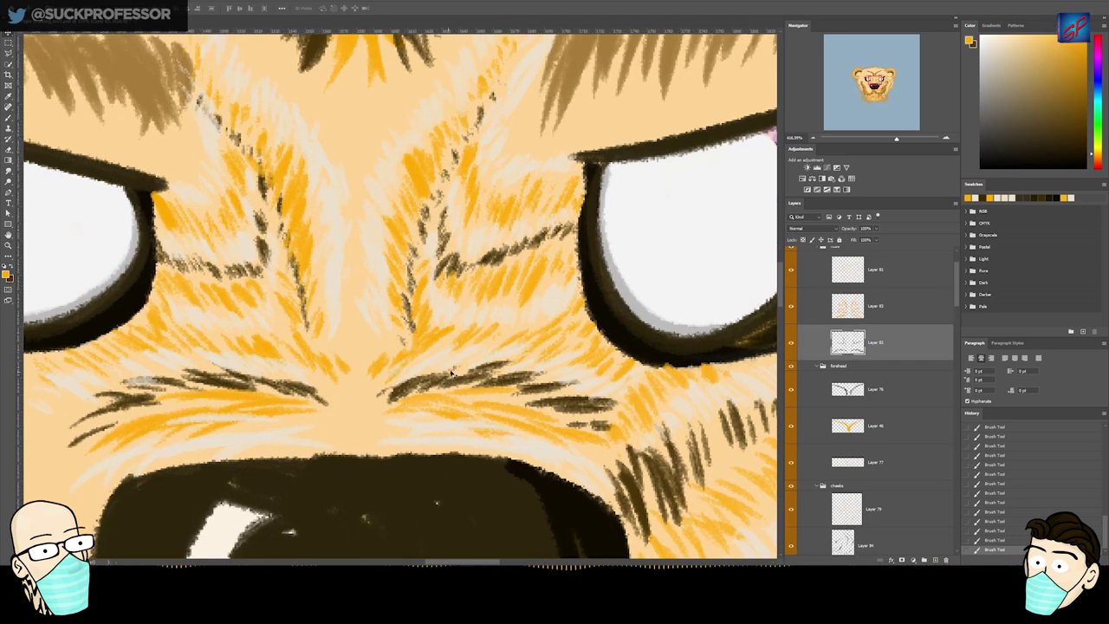
pyautogui.hotkey('ctrl', 'space')
pyautogui.moveTo(529, 328)
pyautogui.mouseDown()
pyautogui.moveTo(470, 343)
pyautogui.moveTo(504, 349)
pyautogui.mouseUp()
pyautogui.keyDown('alt'); pyautogui.click(506, 387); pyautogui.keyUp('alt')
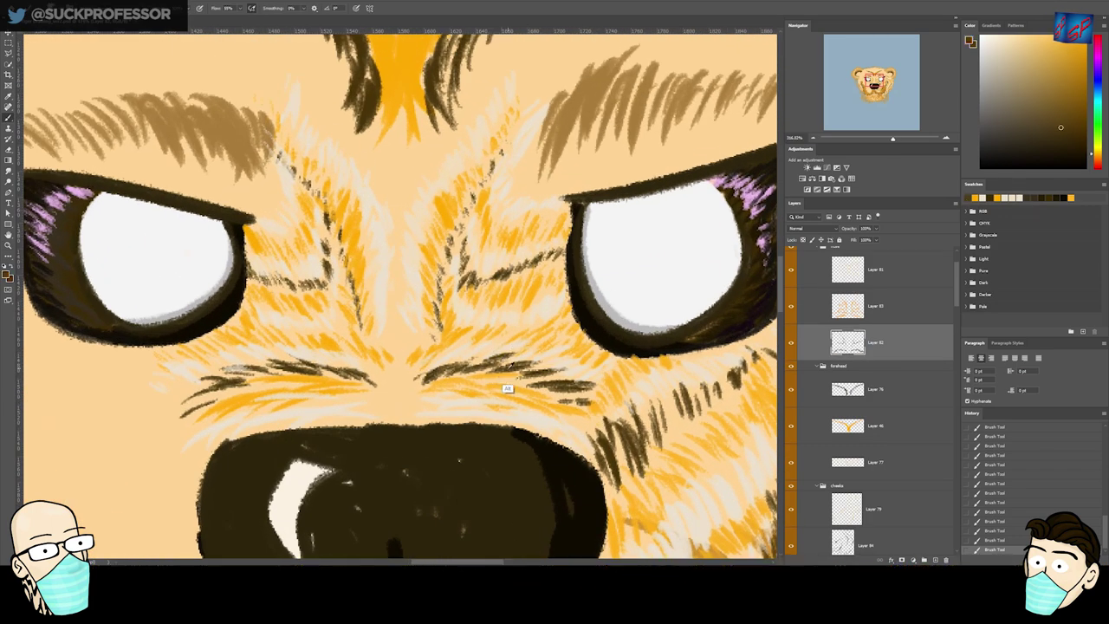
pyautogui.moveTo(551, 318); pyautogui.dragTo(532, 329)
pyautogui.moveTo(530, 324); pyautogui.dragTo(509, 331)
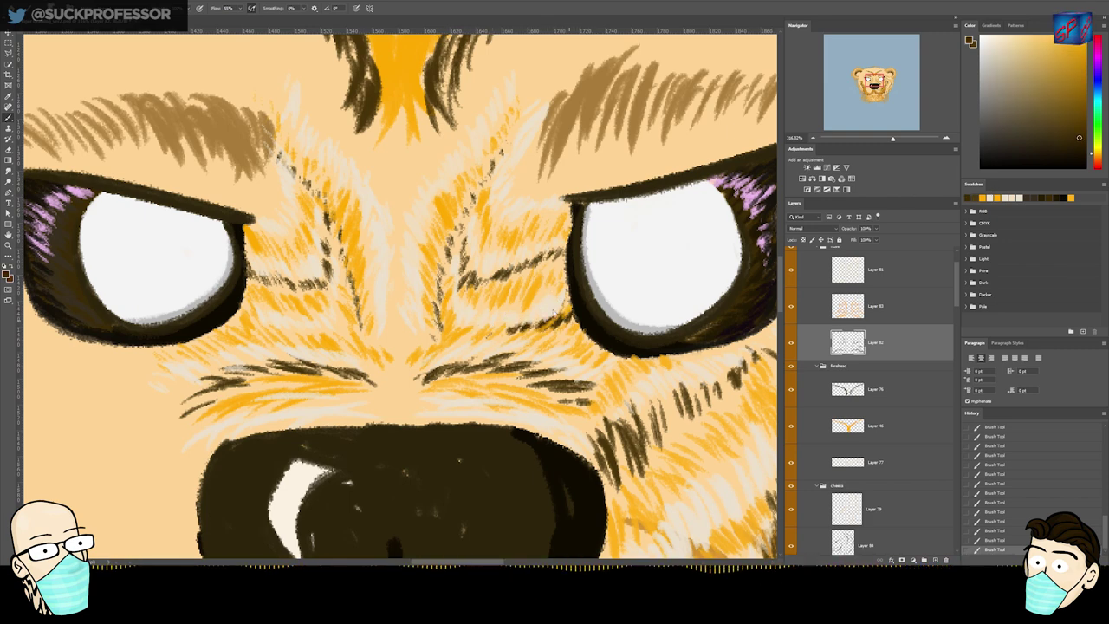
pyautogui.moveTo(586, 342); pyautogui.dragTo(573, 329)
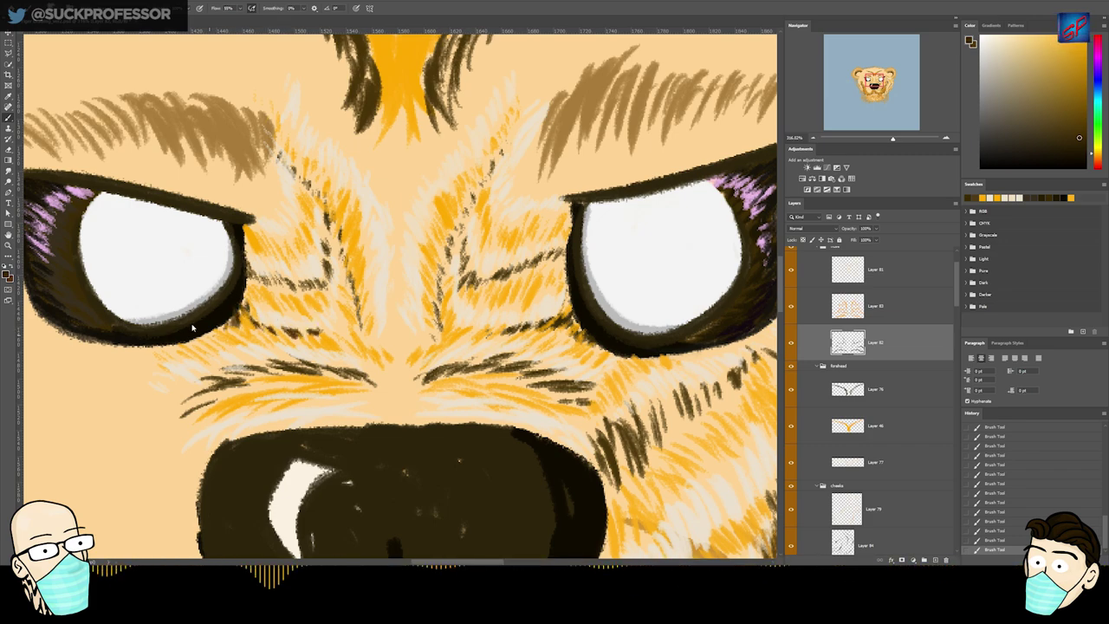
pyautogui.moveTo(213, 331); pyautogui.dragTo(199, 343)
pyautogui.moveTo(257, 328); pyautogui.dragTo(378, 341)
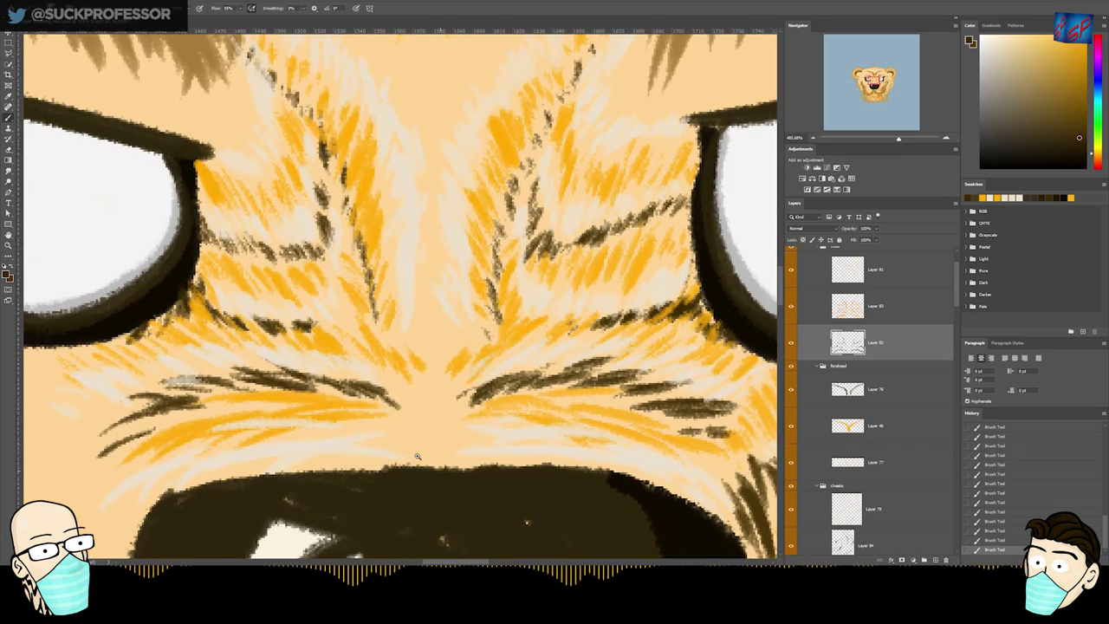
# - Sample off-white and paint light hairs over the gap between the two arches just above the nose on the off-white layer
pyautogui.keyDown('ctrl'); pyautogui.click(370, 440); pyautogui.keyUp('ctrl')
pyautogui.hotkey('ctrl', 'z')
pyautogui.keyDown('alt'); pyautogui.click(390, 433); pyautogui.keyUp('alt')
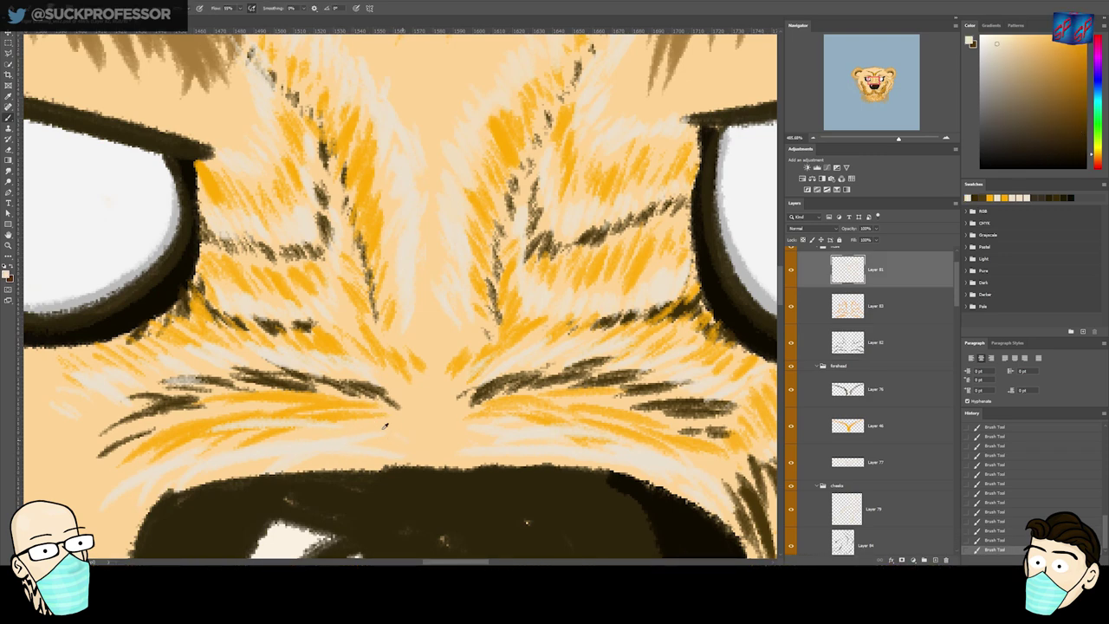
# - Sample orange and paint orange hairs converging at the centre between the dark arches above the nose on the orange layer
pyautogui.keyDown('ctrl'); pyautogui.click(512, 413); pyautogui.keyUp('ctrl')
pyautogui.keyDown('alt'); pyautogui.click(323, 424); pyautogui.keyUp('alt')
pyautogui.keyDown('alt'); pyautogui.click(341, 395); pyautogui.keyUp('alt')
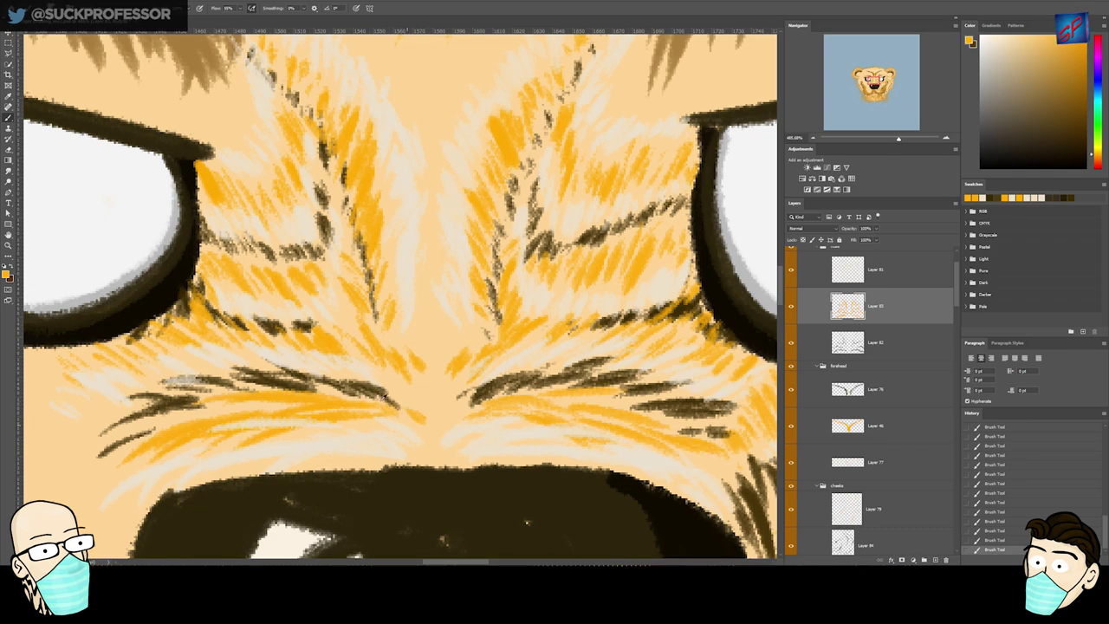
pyautogui.moveTo(440, 404); pyautogui.dragTo(487, 421)
pyautogui.moveTo(437, 393)
pyautogui.mouseDown()
pyautogui.moveTo(421, 393)
pyautogui.moveTo(440, 393)
pyautogui.mouseUp()
pyautogui.moveTo(447, 404); pyautogui.dragTo(433, 421)
pyautogui.keyDown('ctrl'); pyautogui.click(406, 393); pyautogui.keyUp('ctrl')
pyautogui.hotkey('ctrl', 'z')
pyautogui.hotkey('ctrl', 'z')
pyautogui.hotkey('ctrl', 'shift', 'z')
pyautogui.hotkey('ctrl', 'shift', 'z')
pyautogui.moveTo(433, 368)
pyautogui.mouseDown()
pyautogui.moveTo(425, 348)
pyautogui.moveTo(470, 346)
pyautogui.moveTo(475, 331)
pyautogui.mouseUp()
# - Sample off-white and paint light hairs down the centre of the nose bridge between the inner-eye stripes
pyautogui.keyDown('alt'); pyautogui.click(443, 438); pyautogui.keyUp('alt')
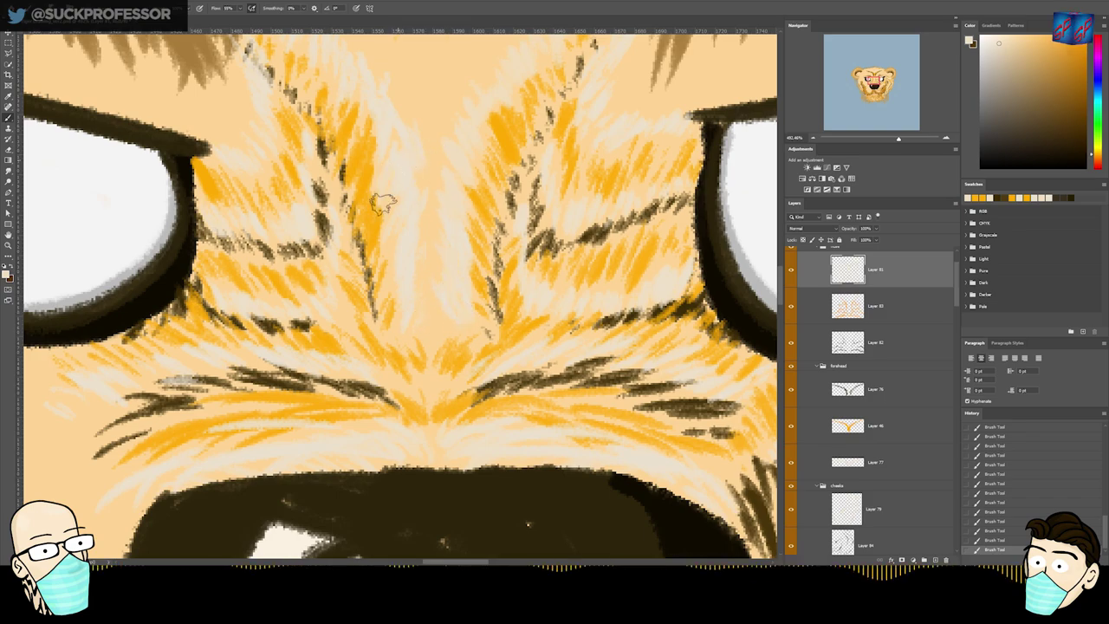
pyautogui.moveTo(452, 309); pyautogui.dragTo(459, 328)
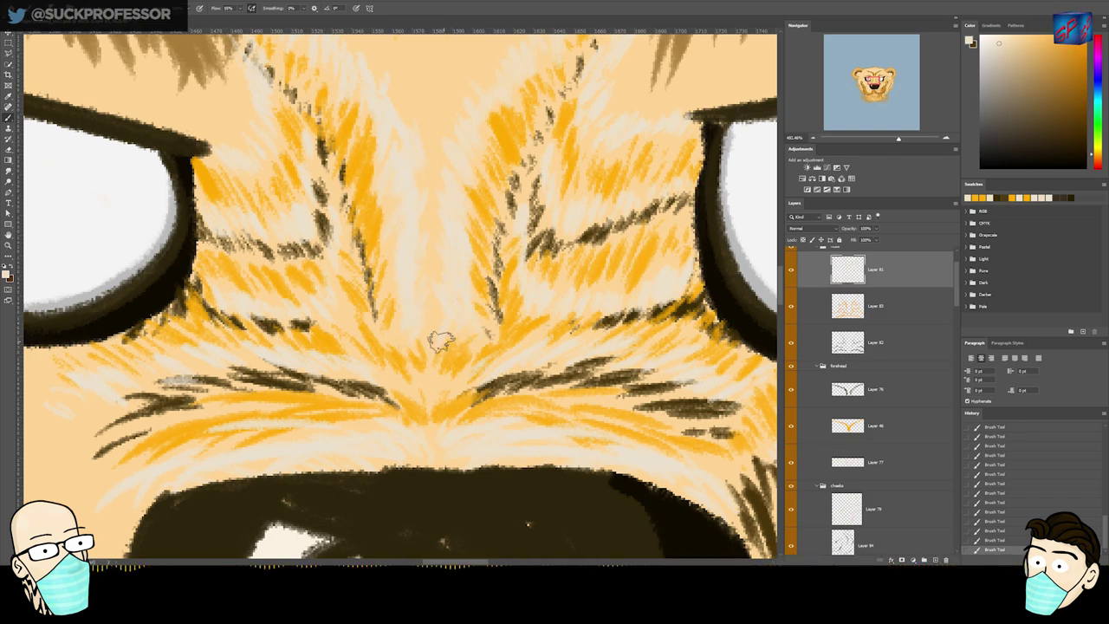
pyautogui.moveTo(416, 175); pyautogui.dragTo(357, 345)
pyautogui.moveTo(430, 284)
pyautogui.mouseDown()
pyautogui.moveTo(310, 294)
pyautogui.moveTo(501, 298)
pyautogui.mouseUp()
# - Cut the eyebrow at the image's right out of the shared eyebrow layer and paste it in place as a separate layer
pyautogui.keyDown('ctrl'); pyautogui.click(589, 213); pyautogui.keyUp('ctrl')
pyautogui.moveTo(957, 397); pyautogui.dragTo(957, 423)
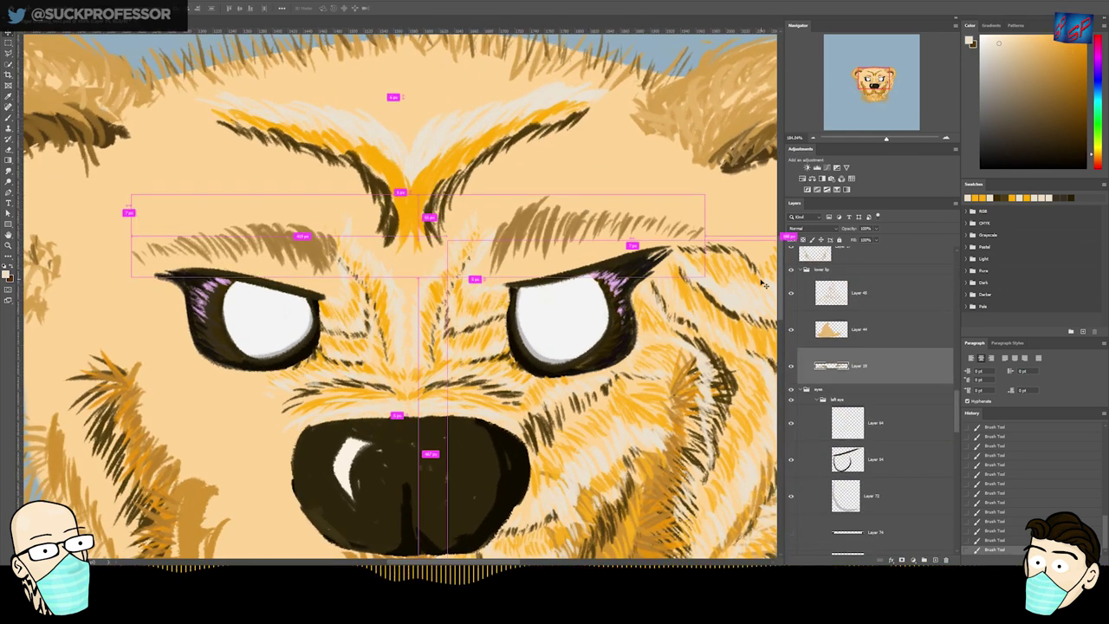
pyautogui.press('m')
pyautogui.moveTo(470, 181); pyautogui.dragTo(751, 285)
pyautogui.hotkey('ctrl', 'x')
pyautogui.hotkey('ctrl', 'shift', 'v')
# - Place both eyebrow layers in the eyes group and group them under the name "eyebrows"
pyautogui.moveTo(897, 366); pyautogui.dragTo(874, 422)
pyautogui.keyDown('shift'); pyautogui.click(862, 379); pyautogui.keyUp('shift')
pyautogui.hotkey('ctrl', 'g')
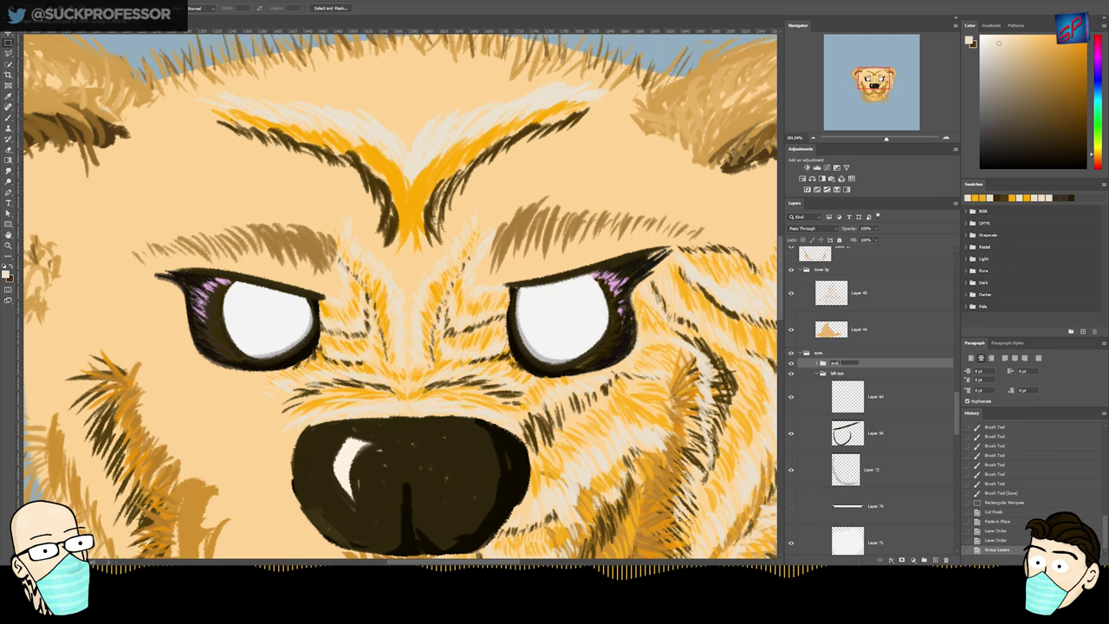
# - Put each of the two eyebrow layers into its own subgroup inside the eyebrows group
pyautogui.click(817, 363)
pyautogui.click(899, 399)
pyautogui.hotkey('ctrl', 'g')
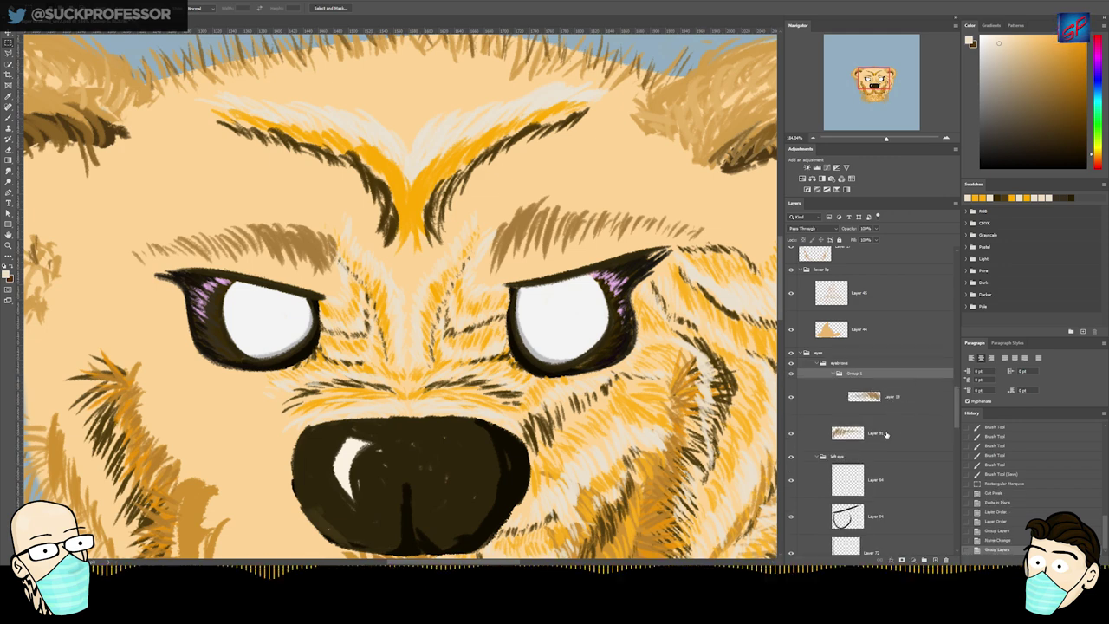
pyautogui.click(886, 435)
pyautogui.hotkey('ctrl', 'g')
pyautogui.click(791, 420)
pyautogui.click(791, 421)
# - Name the upper eyebrow subgroup "right eyebrow" and the lower one "left eyebrow"
pyautogui.doubleClick(855, 373)
pyautogui.write('right eyebrow')
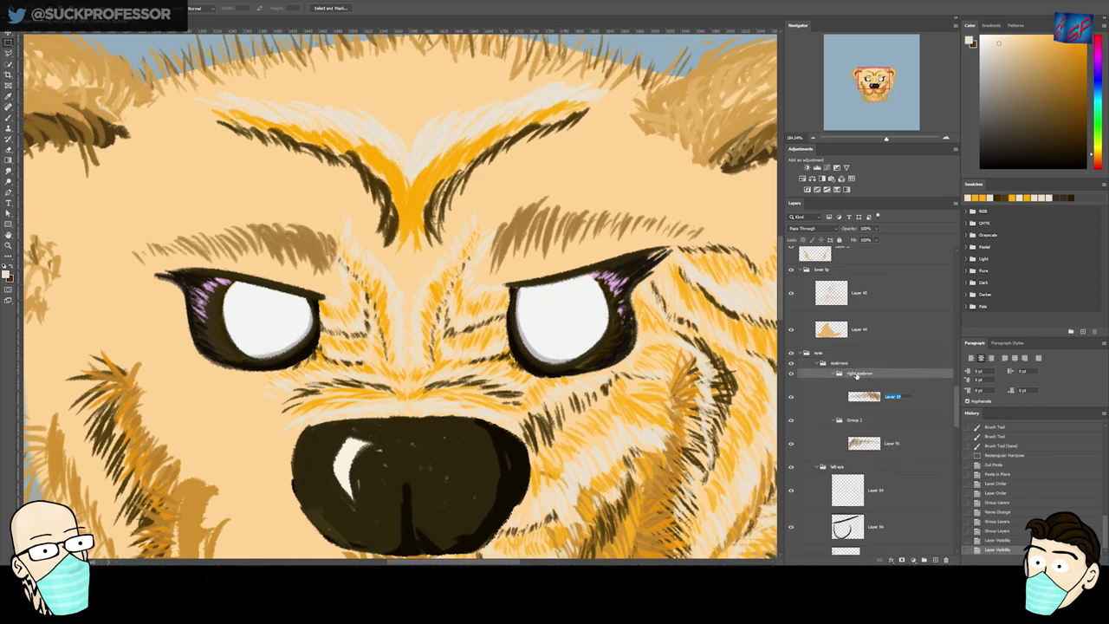
pyautogui.doubleClick(851, 419)
pyautogui.write('lef')
pyautogui.press('Return')
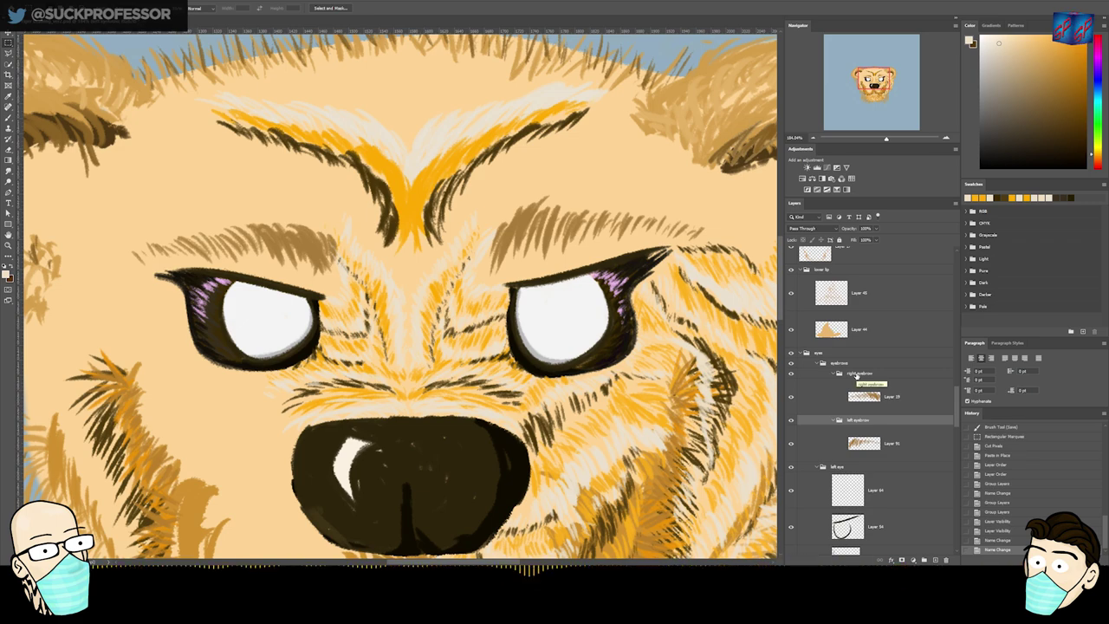
# - Add a new layer above the base hairs in the left eyebrow group and switch to the Brush tool
pyautogui.moveTo(432, 318); pyautogui.dragTo(306, 303)
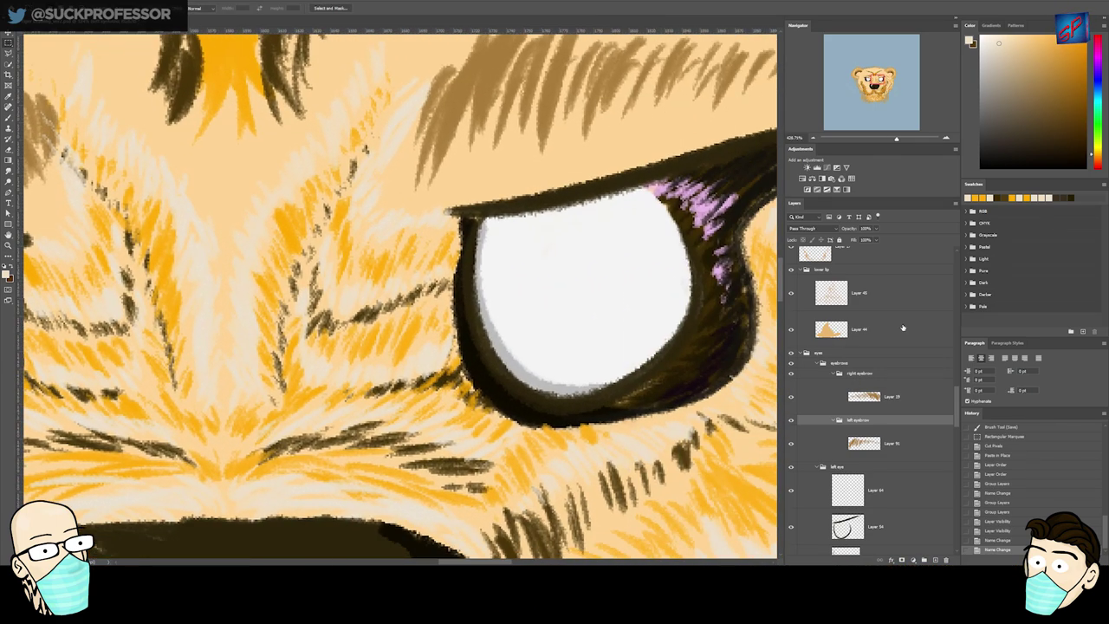
pyautogui.click(896, 442)
pyautogui.hotkey('ctrl', 'shift', 'n')
pyautogui.press('Return')
pyautogui.moveTo(687, 232); pyautogui.dragTo(694, 233)
pyautogui.moveTo(694, 233); pyautogui.dragTo(619, 321)
pyautogui.press('b')
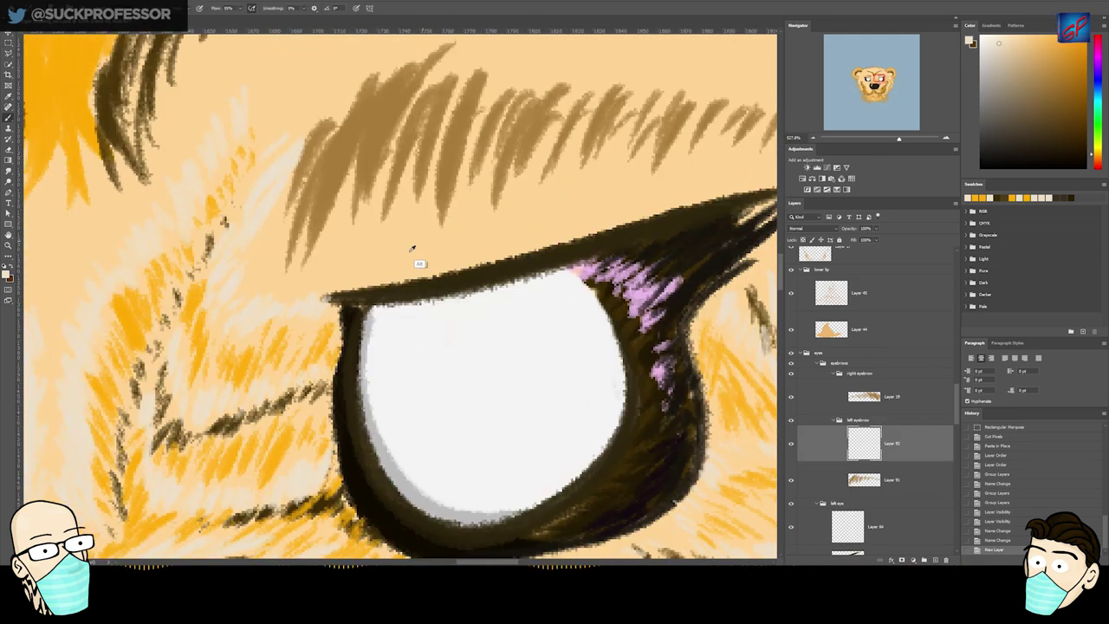
# - Choose dark brown and paint short slanted hairs rising along the upper eyelid line beneath the left eyebrow
pyautogui.click(997, 197)
pyautogui.moveTo(323, 299); pyautogui.dragTo(317, 291)
pyautogui.moveTo(319, 298); pyautogui.dragTo(315, 275)
pyautogui.moveTo(326, 296)
pyautogui.mouseDown()
pyautogui.moveTo(316, 253)
pyautogui.moveTo(306, 286)
pyautogui.mouseUp()
pyautogui.moveTo(326, 294); pyautogui.dragTo(335, 262)
pyautogui.moveTo(334, 293)
pyautogui.mouseDown()
pyautogui.moveTo(358, 255)
pyautogui.moveTo(387, 244)
pyautogui.mouseUp()
pyautogui.moveTo(711, 191); pyautogui.dragTo(648, 237)
pyautogui.moveTo(714, 236)
pyautogui.mouseDown()
pyautogui.moveTo(742, 210)
pyautogui.moveTo(717, 208)
pyautogui.mouseUp()
pyautogui.moveTo(656, 243)
pyautogui.mouseDown()
pyautogui.moveTo(683, 210)
pyautogui.moveTo(666, 214)
pyautogui.mouseUp()
pyautogui.moveTo(625, 250); pyautogui.dragTo(646, 221)
pyautogui.moveTo(610, 254)
pyautogui.mouseDown()
pyautogui.moveTo(624, 232)
pyautogui.moveTo(606, 232)
pyautogui.mouseUp()
pyautogui.moveTo(553, 271); pyautogui.dragTo(572, 242)
pyautogui.moveTo(501, 286); pyautogui.dragTo(524, 253)
pyautogui.moveTo(452, 300); pyautogui.dragTo(473, 265)
pyautogui.moveTo(410, 311); pyautogui.dragTo(430, 281)
pyautogui.moveTo(376, 317); pyautogui.dragTo(394, 289)
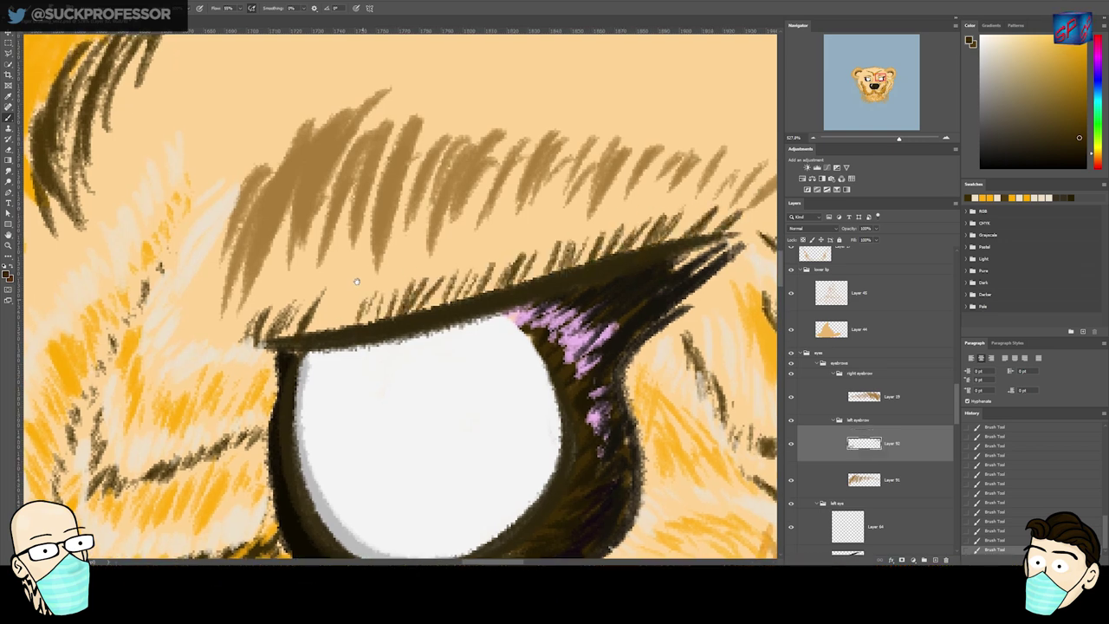
# - Paint more dark brown hairs to thicken the lower part of the left eyebrow, densest towards its inner end
pyautogui.moveTo(338, 324); pyautogui.dragTo(355, 293)
pyautogui.moveTo(259, 317); pyautogui.dragTo(280, 272)
pyautogui.moveTo(232, 339); pyautogui.dragTo(256, 286)
pyautogui.moveTo(247, 321); pyautogui.dragTo(284, 263)
pyautogui.moveTo(289, 328); pyautogui.dragTo(308, 279)
pyautogui.moveTo(317, 315)
pyautogui.mouseDown()
pyautogui.moveTo(336, 283)
pyautogui.moveTo(314, 281)
pyautogui.mouseUp()
pyautogui.moveTo(324, 320); pyautogui.dragTo(338, 276)
pyautogui.moveTo(460, 242); pyautogui.dragTo(418, 257)
pyautogui.moveTo(356, 296)
pyautogui.mouseDown()
pyautogui.moveTo(372, 260)
pyautogui.moveTo(387, 263)
pyautogui.mouseUp()
pyautogui.moveTo(378, 293)
pyautogui.mouseDown()
pyautogui.moveTo(393, 274)
pyautogui.moveTo(376, 282)
pyautogui.mouseUp()
pyautogui.moveTo(506, 262); pyautogui.dragTo(462, 338)
pyautogui.moveTo(288, 373); pyautogui.dragTo(282, 350)
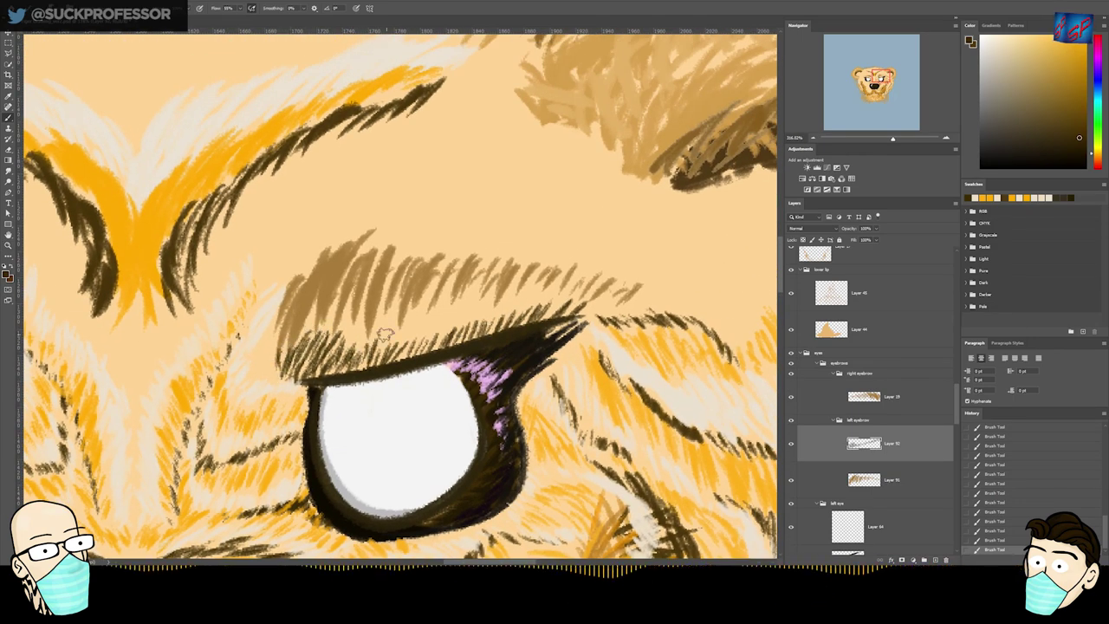
# - Add another layer and paint hairs in brown sampled from the left eyebrow over its lower inner half
pyautogui.hotkey('ctrl', 'shift', 'alt', 'n')
pyautogui.keyDown('alt'); pyautogui.click(367, 292); pyautogui.keyUp('alt')
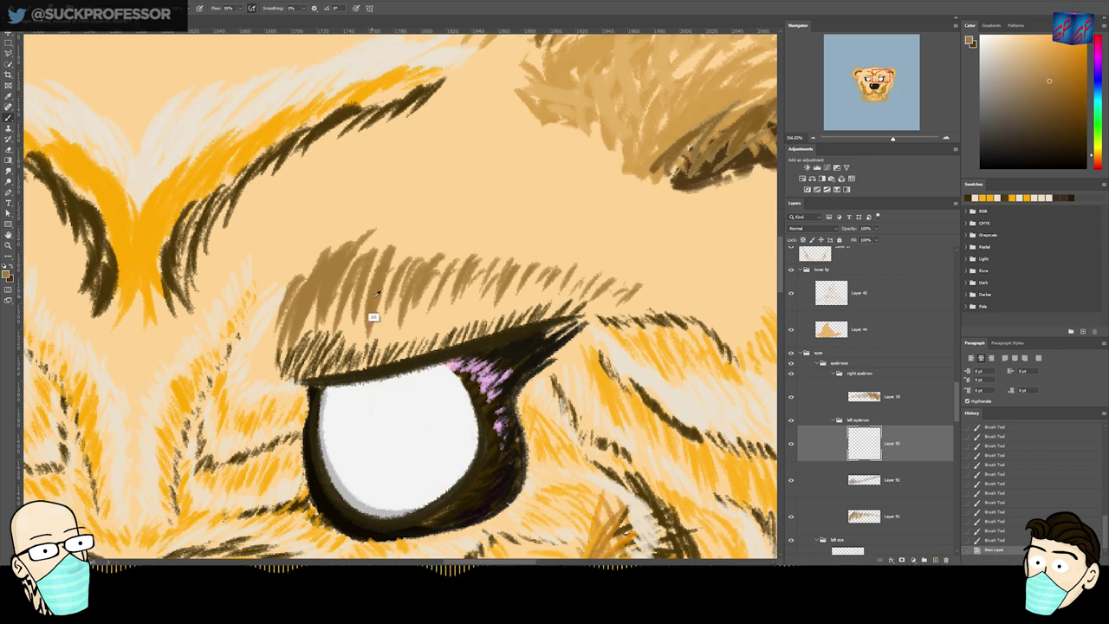
pyautogui.moveTo(295, 349)
pyautogui.mouseDown()
pyautogui.moveTo(317, 309)
pyautogui.moveTo(346, 302)
pyautogui.mouseUp()
pyautogui.moveTo(342, 351); pyautogui.dragTo(373, 302)
pyautogui.moveTo(381, 339)
pyautogui.mouseDown()
pyautogui.moveTo(391, 311)
pyautogui.moveTo(416, 308)
pyautogui.mouseUp()
# - Add a layer and paint warm reddish-brown hairs across the outer half and inner end of the left eyebrow
pyautogui.hotkey('ctrl', 'shift', 'n')
pyautogui.press('Return')
pyautogui.keyDown('alt'); pyautogui.click(422, 293); pyautogui.keyUp('alt')
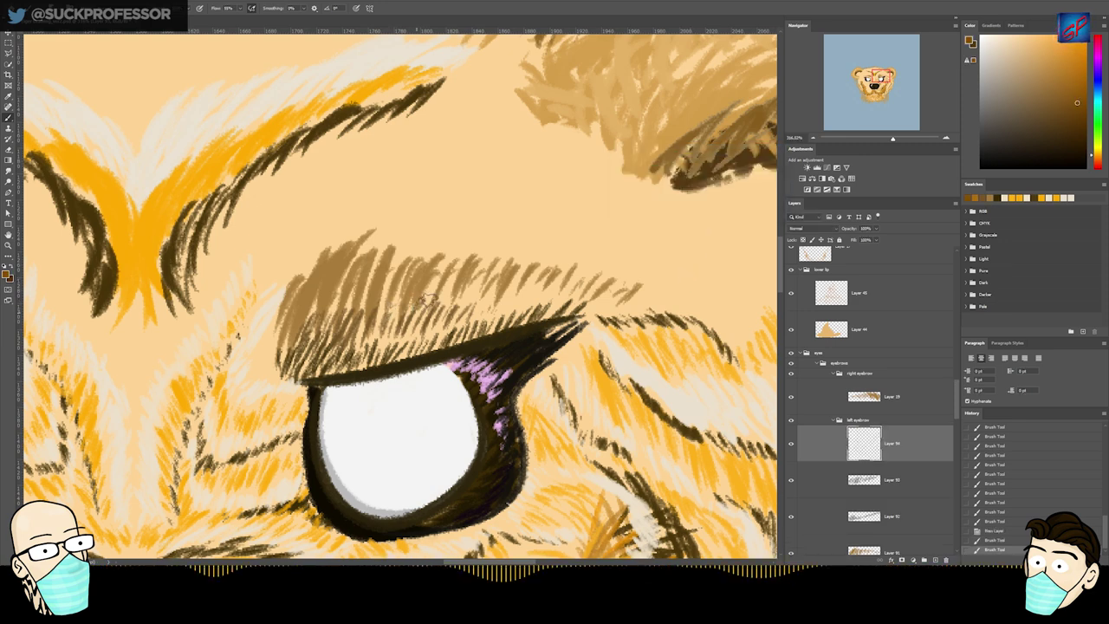
pyautogui.moveTo(498, 294); pyautogui.dragTo(605, 299)
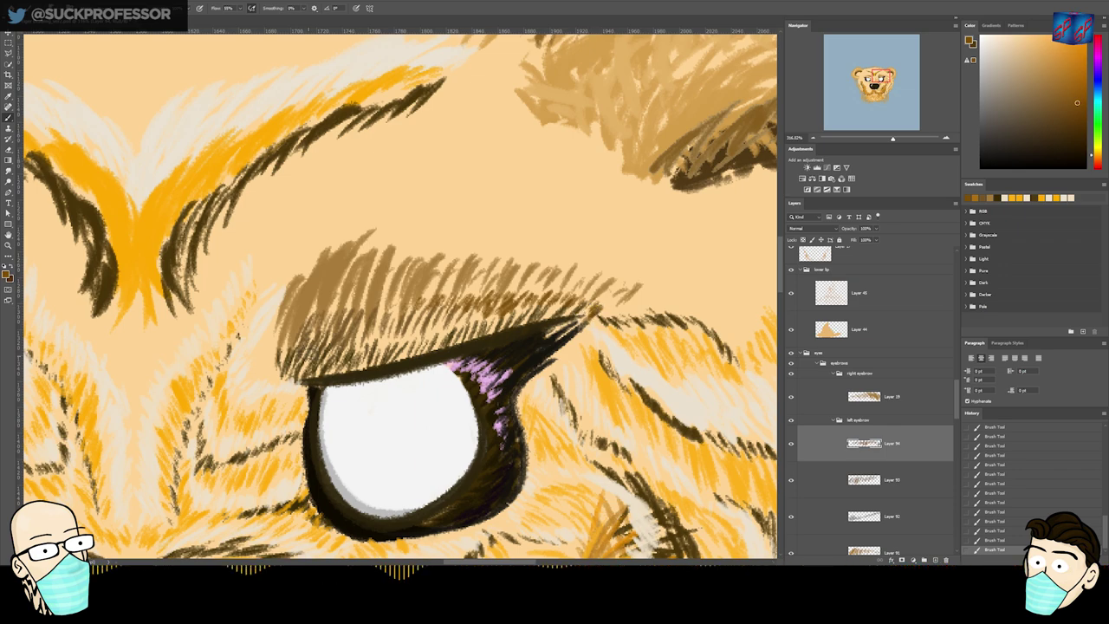
pyautogui.moveTo(279, 329); pyautogui.dragTo(260, 351)
pyautogui.moveTo(271, 339); pyautogui.dragTo(265, 375)
# - Select the left eyebrow's base hair layer and add a new layer directly above it
pyautogui.hotkey('ctrl', 'space')
pyautogui.moveTo(376, 328)
pyautogui.mouseDown()
pyautogui.moveTo(357, 339)
pyautogui.moveTo(371, 339)
pyautogui.mouseUp()
pyautogui.press('v')
pyautogui.click(342, 366)
pyautogui.scroll(-5, 950, 415)
pyautogui.click(926, 346)
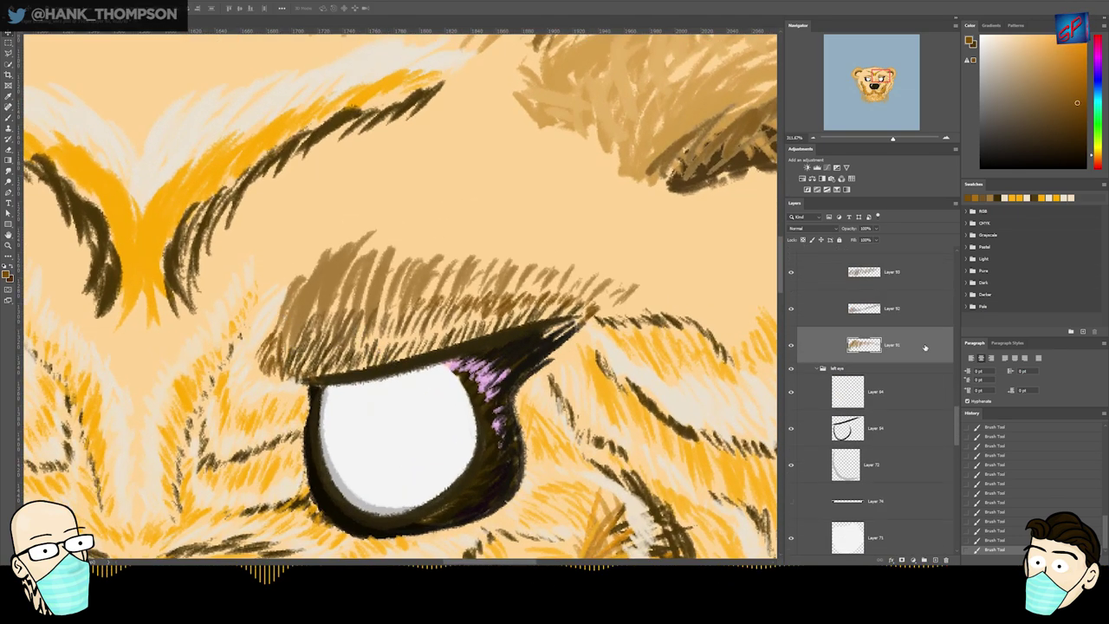
pyautogui.hotkey('ctrl', 'alt', 'shift', 'n')
# - Sample the eyelid's dark brown and paint dark hairs along the base of the left eyebrow on the new layer
pyautogui.press('b')
pyautogui.keyDown('alt'); pyautogui.click(399, 372); pyautogui.keyUp('alt')
pyautogui.moveTo(309, 381); pyautogui.dragTo(329, 359)
pyautogui.moveTo(331, 375); pyautogui.dragTo(344, 350)
pyautogui.moveTo(344, 372); pyautogui.dragTo(373, 338)
pyautogui.moveTo(368, 368); pyautogui.dragTo(388, 329)
pyautogui.moveTo(379, 368)
pyautogui.mouseDown()
pyautogui.moveTo(396, 329)
pyautogui.moveTo(413, 331)
pyautogui.mouseUp()
pyautogui.moveTo(407, 359)
pyautogui.mouseDown()
pyautogui.moveTo(423, 323)
pyautogui.moveTo(481, 303)
pyautogui.moveTo(497, 317)
pyautogui.moveTo(575, 309)
pyautogui.mouseUp()
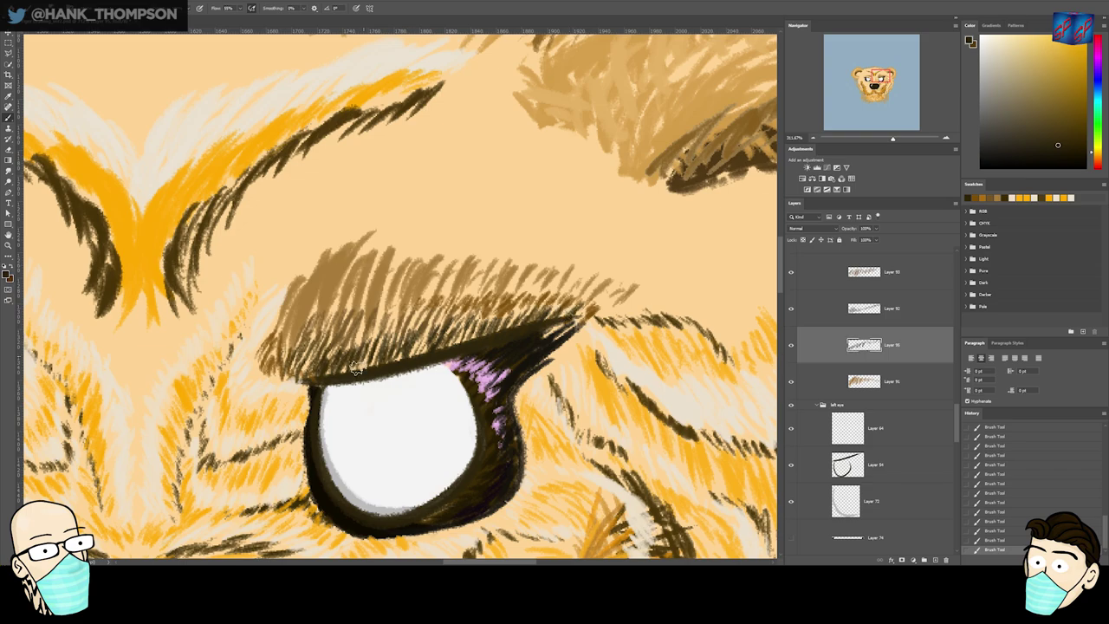
pyautogui.moveTo(345, 348); pyautogui.dragTo(385, 305)
pyautogui.moveTo(390, 341); pyautogui.dragTo(402, 310)
# - Find the layer holding the left eyebrow's base hairs and add another empty layer directly above it
pyautogui.scroll(-1, 424, 305)
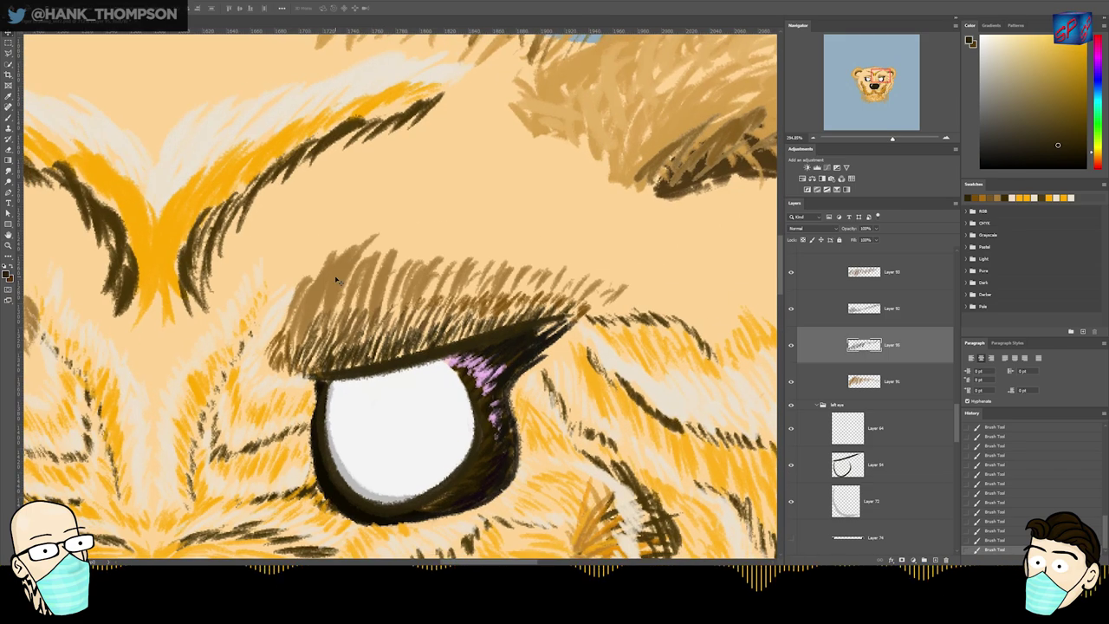
pyautogui.press('v')
pyautogui.click(398, 269)
pyautogui.hotkey('ctrl', 'alt', 'shift', 'n')
pyautogui.scroll(-10, 397, 269)
pyautogui.scroll(11, 397, 270)
# - Shift the left eyebrow's base hair layer to a warmer, more saturated brown with Hue/Saturation
pyautogui.click(890, 420)
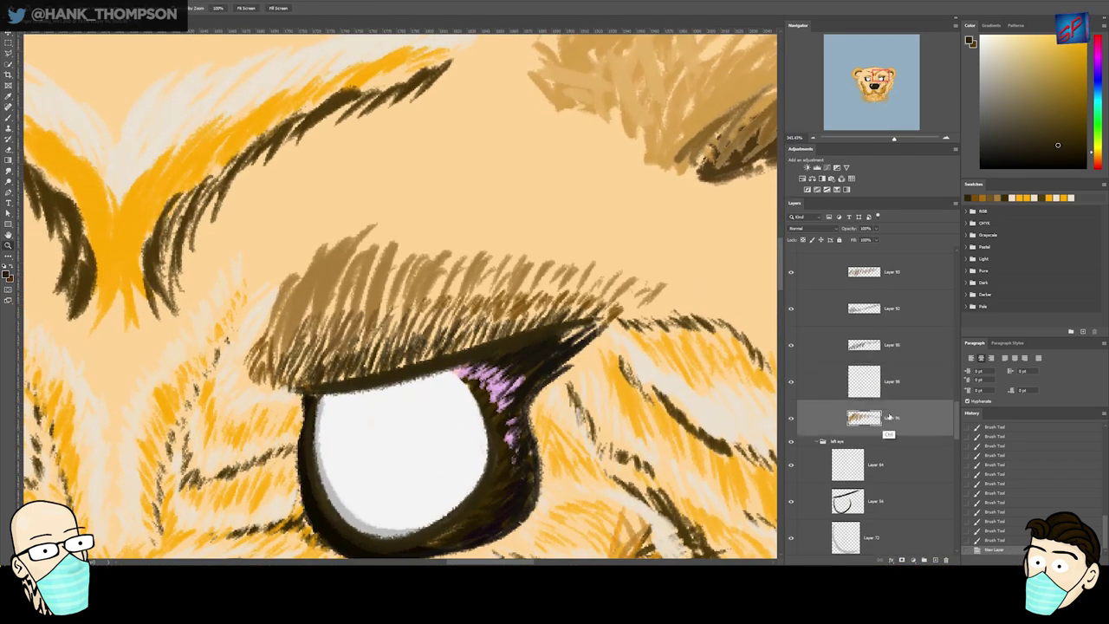
pyautogui.hotkey('ctrl', 'u')
pyautogui.moveTo(792, 202)
pyautogui.mouseDown()
pyautogui.moveTo(802, 201)
pyautogui.moveTo(781, 220)
pyautogui.mouseUp()
pyautogui.click(877, 137)
pyautogui.moveTo(433, 299); pyautogui.dragTo(438, 292)
# - Pick a lighter tan based on the eyebrow brown and paint fine hairs along the left eyebrow's upper edge on the empty layer
pyautogui.keyDown('alt'); pyautogui.click(343, 256); pyautogui.keyUp('alt')
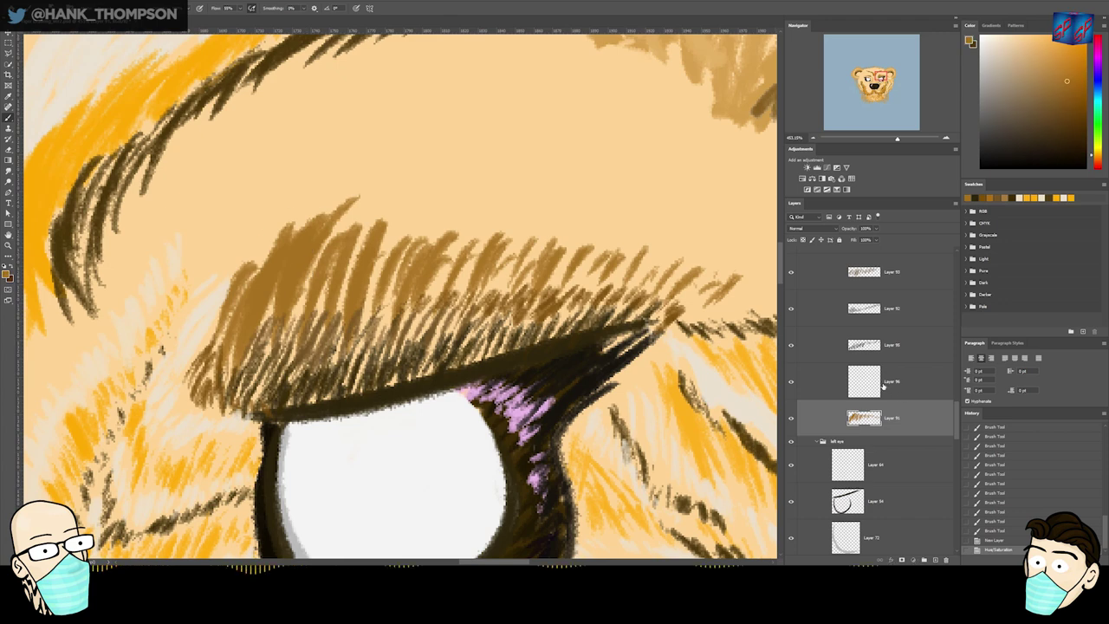
pyautogui.click(886, 382)
pyautogui.click(1054, 62)
pyautogui.moveTo(267, 279); pyautogui.dragTo(292, 220)
pyautogui.moveTo(253, 253); pyautogui.dragTo(271, 222)
pyautogui.moveTo(240, 251)
pyautogui.mouseDown()
pyautogui.moveTo(258, 223)
pyautogui.moveTo(310, 210)
pyautogui.moveTo(433, 208)
pyautogui.moveTo(485, 239)
pyautogui.moveTo(698, 260)
pyautogui.mouseUp()
pyautogui.press('v')
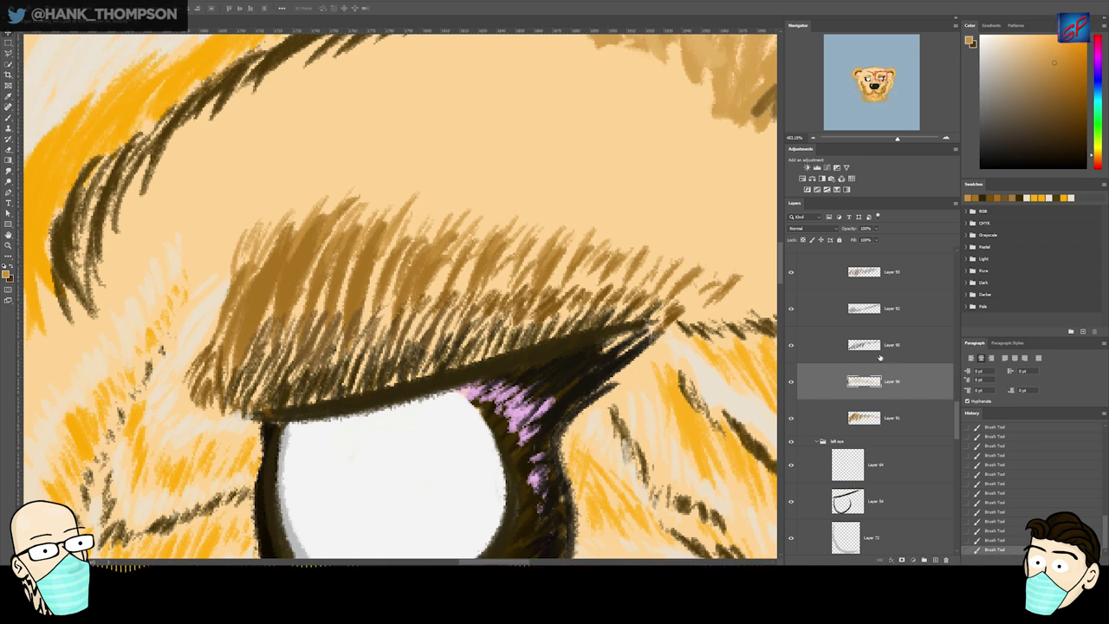
# - Choose dark brown and paint thin dark hairs through the middle of the left eyebrow on its dark hair layer
pyautogui.click(816, 346)
pyautogui.click(982, 199)
pyautogui.press('b')
pyautogui.moveTo(293, 326); pyautogui.dragTo(314, 287)
pyautogui.moveTo(343, 324); pyautogui.dragTo(370, 279)
pyautogui.moveTo(381, 313); pyautogui.dragTo(404, 278)
pyautogui.moveTo(416, 315); pyautogui.dragTo(442, 277)
pyautogui.moveTo(449, 300); pyautogui.dragTo(475, 263)
pyautogui.moveTo(488, 314); pyautogui.dragTo(506, 276)
pyautogui.moveTo(522, 301)
pyautogui.mouseDown()
pyautogui.moveTo(540, 272)
pyautogui.moveTo(570, 272)
pyautogui.mouseUp()
pyautogui.moveTo(589, 291); pyautogui.dragTo(614, 260)
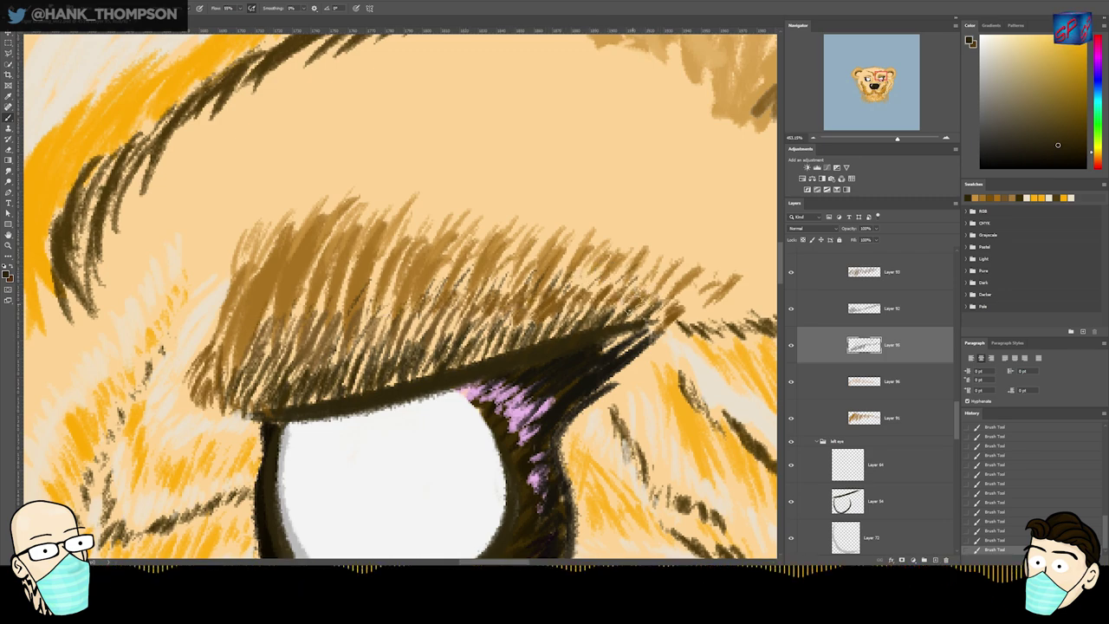
# - Add a new layer above the right eyebrow's hairs and load those hairs as a selection
pyautogui.hotkey('ctrl', '0')
pyautogui.moveTo(392, 370); pyautogui.dragTo(468, 284)
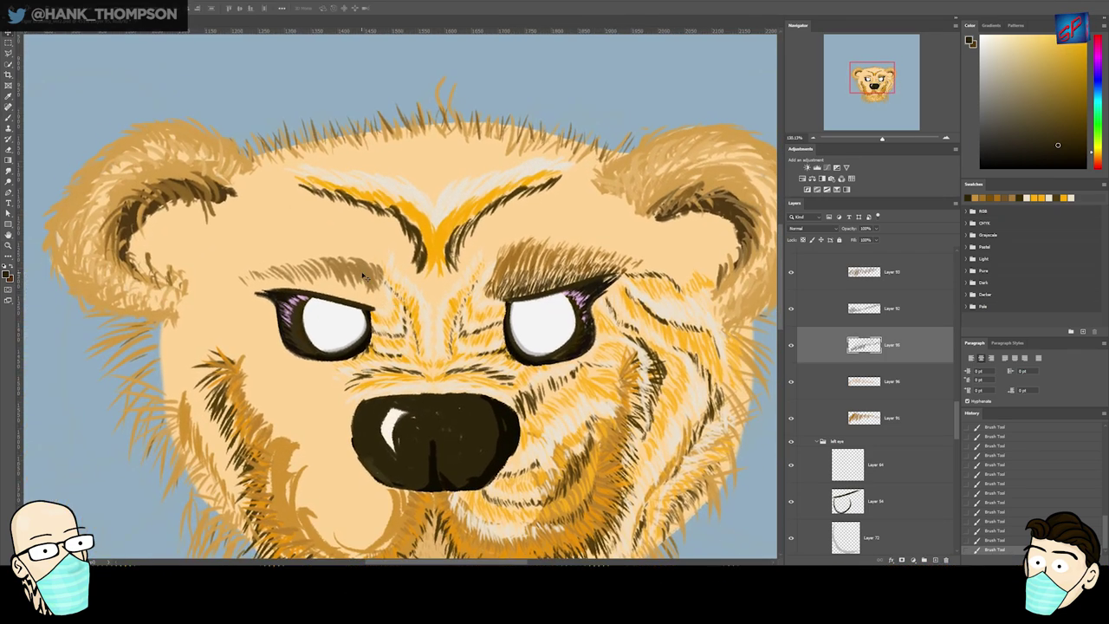
pyautogui.keyDown('ctrl'); pyautogui.click(404, 277); pyautogui.keyUp('ctrl')
pyautogui.keyDown('ctrl'); pyautogui.click(413, 279); pyautogui.keyUp('ctrl')
pyautogui.press('b')
pyautogui.hotkey('ctrl', 'shift', 'n')
pyautogui.press('Return')
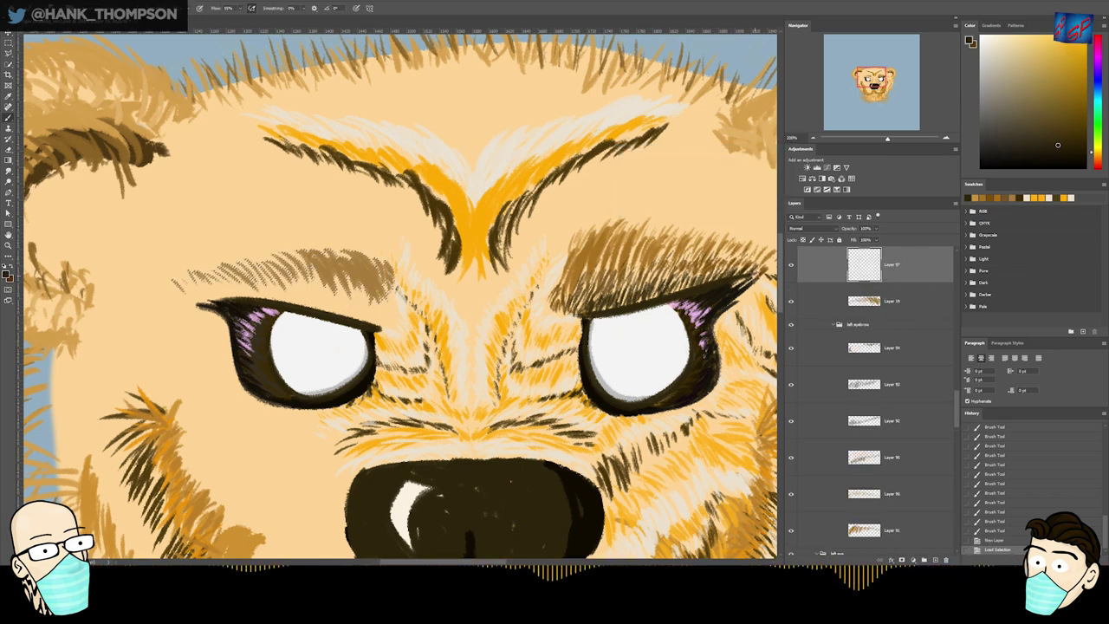
# - Paint the selected right eyebrow with warm brown sampled from the left one, deselect, and delete the original hair layer
pyautogui.keyDown('alt'); pyautogui.click(581, 255); pyautogui.keyUp('alt')
pyautogui.moveTo(346, 305)
pyautogui.mouseDown()
pyautogui.moveTo(385, 292)
pyautogui.moveTo(373, 317)
pyautogui.mouseUp()
pyautogui.moveTo(336, 280); pyautogui.dragTo(211, 286)
pyautogui.hotkey('ctrl', 'd')
pyautogui.click(919, 300)
pyautogui.press('Delete')
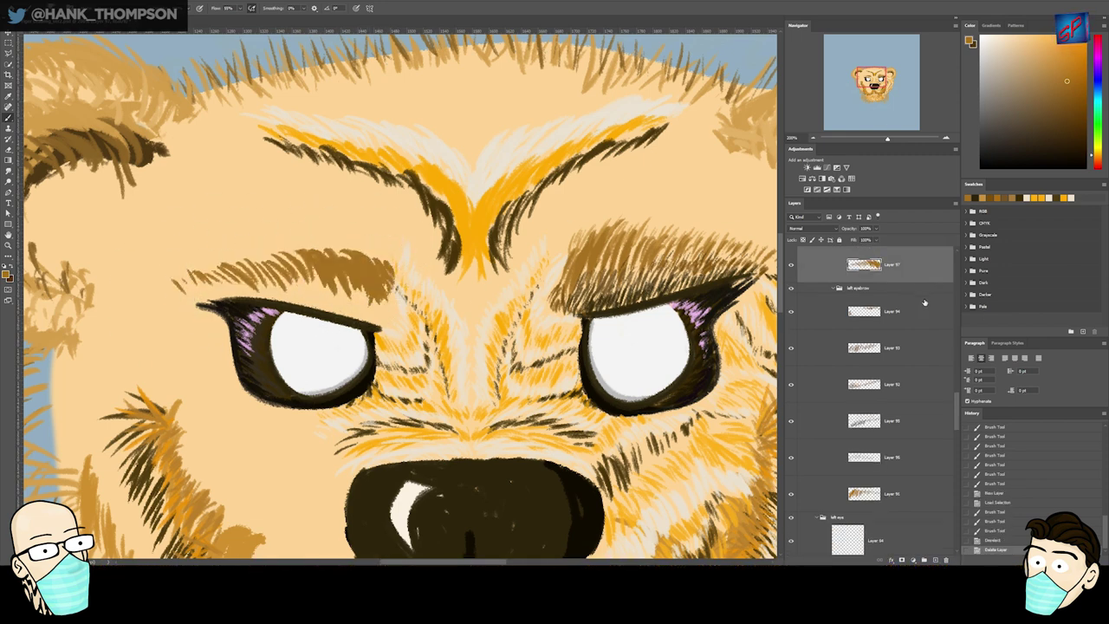
# - Sample light tan from the left eyebrow's upper hairs and add a new layer above the right eyebrow's brown hairs
pyautogui.click(932, 312)
pyautogui.click(884, 462)
pyautogui.click(792, 459)
pyautogui.click(792, 460)
pyautogui.keyDown('alt'); pyautogui.click(643, 250); pyautogui.keyUp('alt')
pyautogui.click(908, 275)
pyautogui.hotkey('ctrl', 'alt', 'shift', 'n')
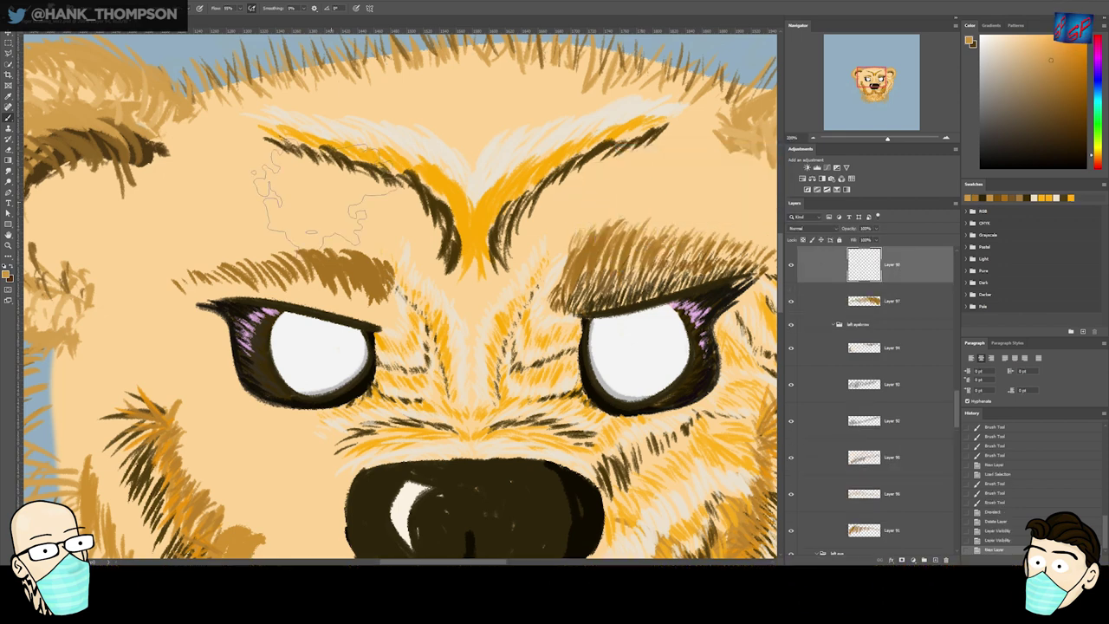
# - Paint short light tan hairs along the upper edge of the right eyebrow, working inwards from its outer tip
pyautogui.click(174, 277)
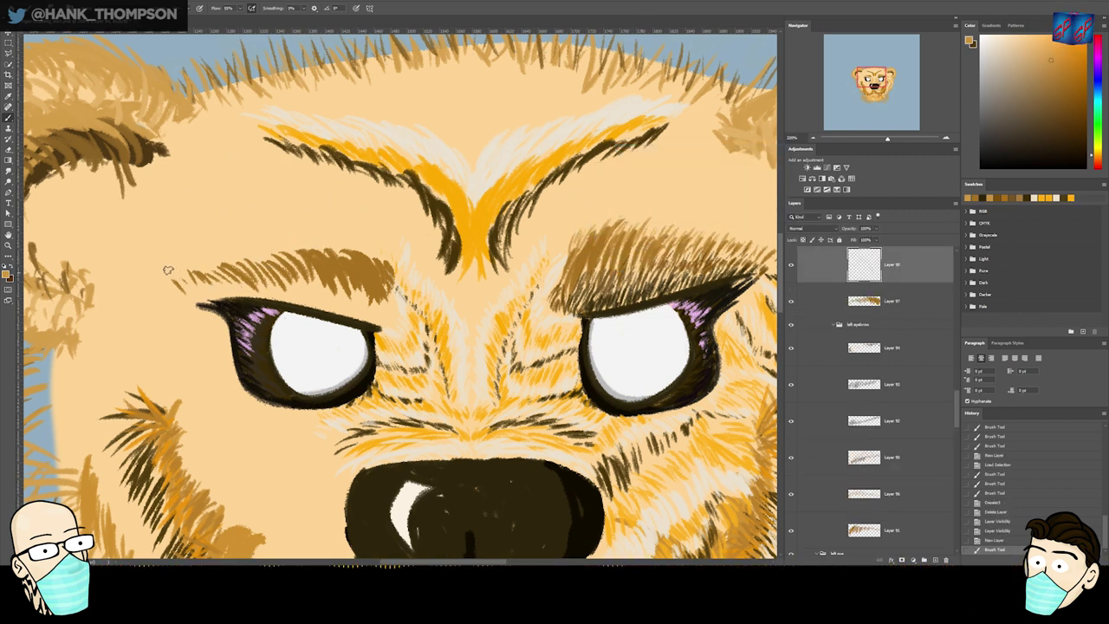
pyautogui.moveTo(216, 274); pyautogui.dragTo(211, 264)
pyautogui.moveTo(227, 272); pyautogui.dragTo(221, 261)
pyautogui.moveTo(234, 271); pyautogui.dragTo(230, 261)
pyautogui.moveTo(252, 272); pyautogui.dragTo(225, 255)
pyautogui.moveTo(262, 270); pyautogui.dragTo(256, 262)
pyautogui.moveTo(276, 263); pyautogui.dragTo(270, 255)
pyautogui.moveTo(289, 260); pyautogui.dragTo(285, 253)
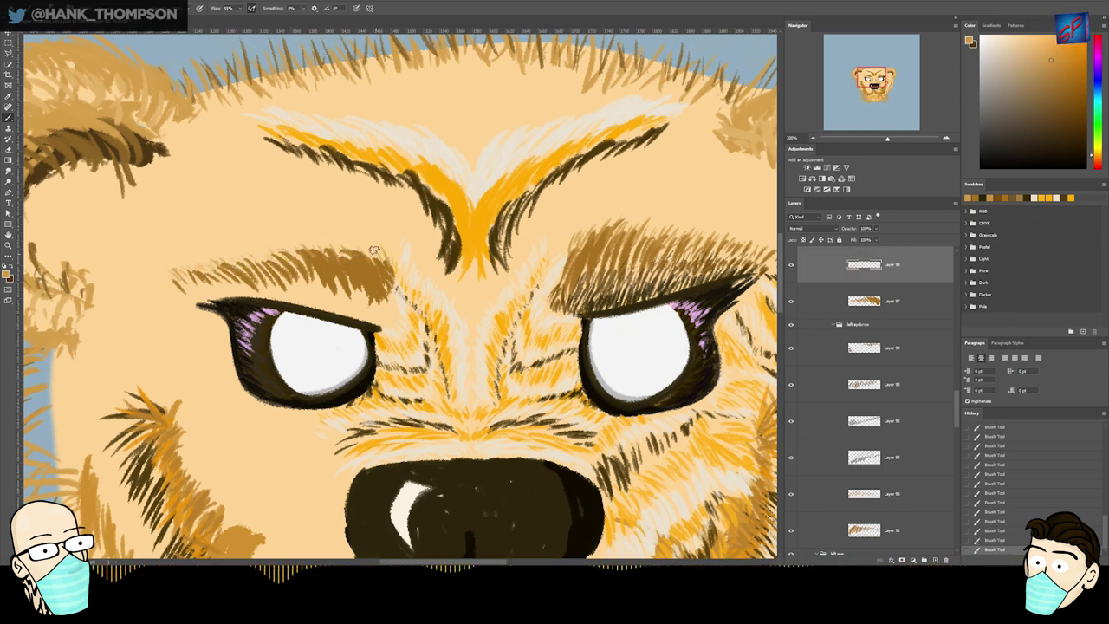
# - Paint the remaining short light tan hairs along the upper edge of the right eyebrow
pyautogui.moveTo(384, 289)
pyautogui.mouseDown()
pyautogui.moveTo(287, 330)
pyautogui.moveTo(416, 294)
pyautogui.mouseUp()
pyautogui.moveTo(284, 206); pyautogui.dragTo(262, 184)
pyautogui.moveTo(243, 196); pyautogui.dragTo(219, 175)
pyautogui.moveTo(176, 217); pyautogui.dragTo(151, 196)
pyautogui.moveTo(263, 235); pyautogui.dragTo(228, 270)
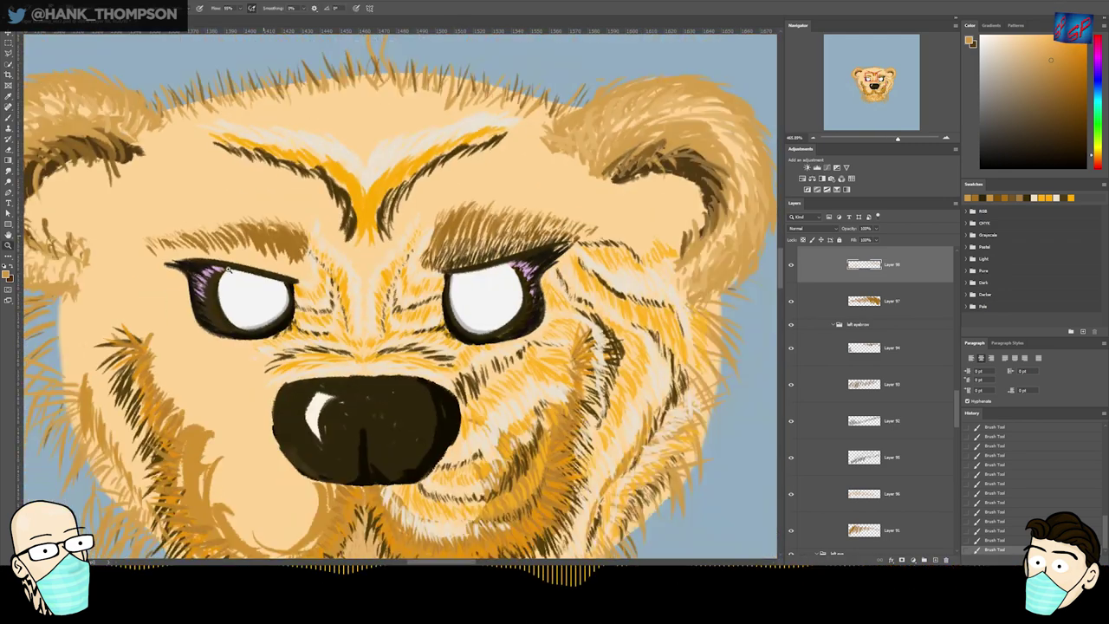
# - Sample dark brown from the left eyebrow's lower hairs and add a new layer above the right eyebrow's light tan hairs
pyautogui.scroll(2, 227, 270)
pyautogui.click(867, 459)
pyautogui.keyDown('ctrl'); pyautogui.click(867, 459); pyautogui.keyUp('ctrl')
pyautogui.hotkey('ctrl', 'd')
pyautogui.hotkey('ctrl', 'shift', 'alt', 'n')
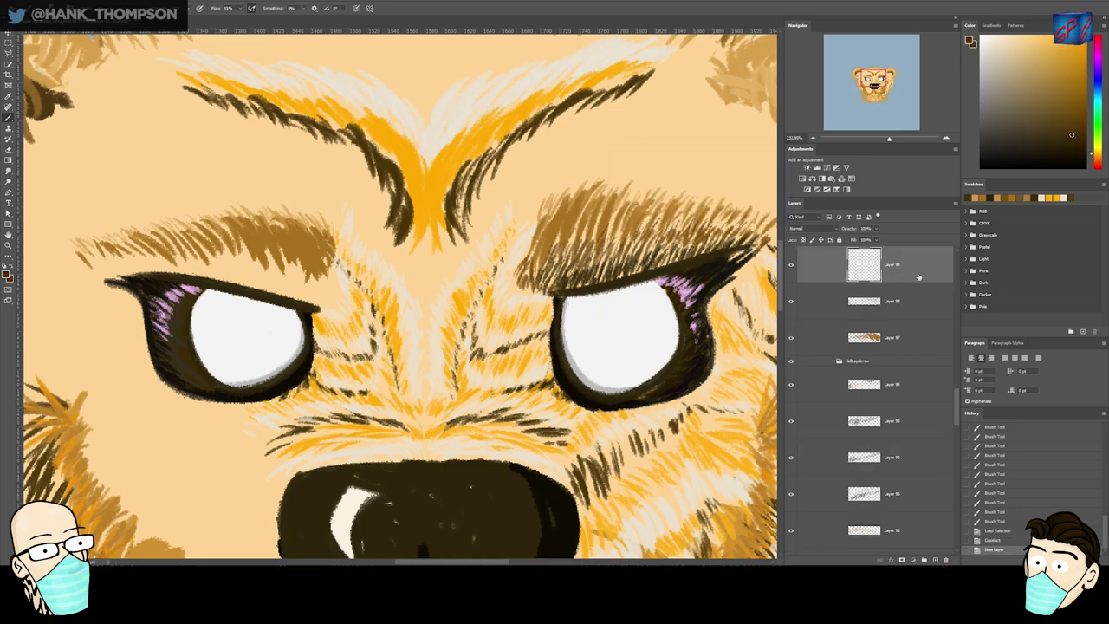
# - Paint short dark brown hairs along the lower edge of the right eyebrow, covering both ends and the middle
pyautogui.moveTo(324, 298); pyautogui.dragTo(318, 288)
pyautogui.moveTo(321, 299); pyautogui.dragTo(312, 291)
pyautogui.moveTo(311, 302); pyautogui.dragTo(300, 288)
pyautogui.moveTo(299, 299); pyautogui.dragTo(294, 288)
pyautogui.moveTo(124, 278); pyautogui.dragTo(116, 273)
pyautogui.moveTo(115, 282); pyautogui.dragTo(104, 279)
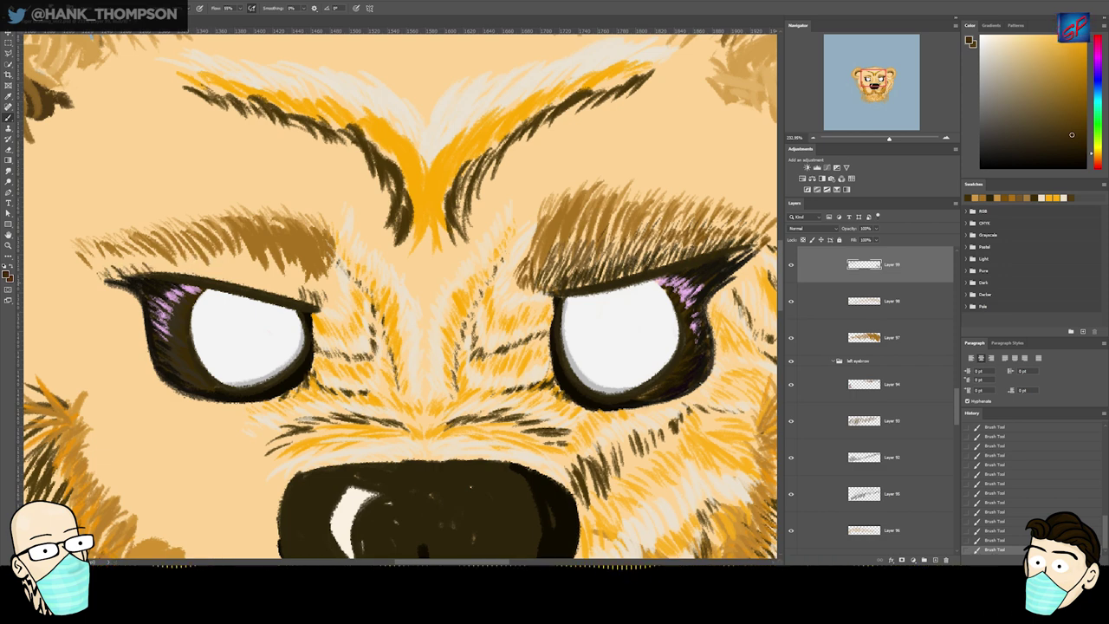
pyautogui.moveTo(170, 261); pyautogui.dragTo(247, 284)
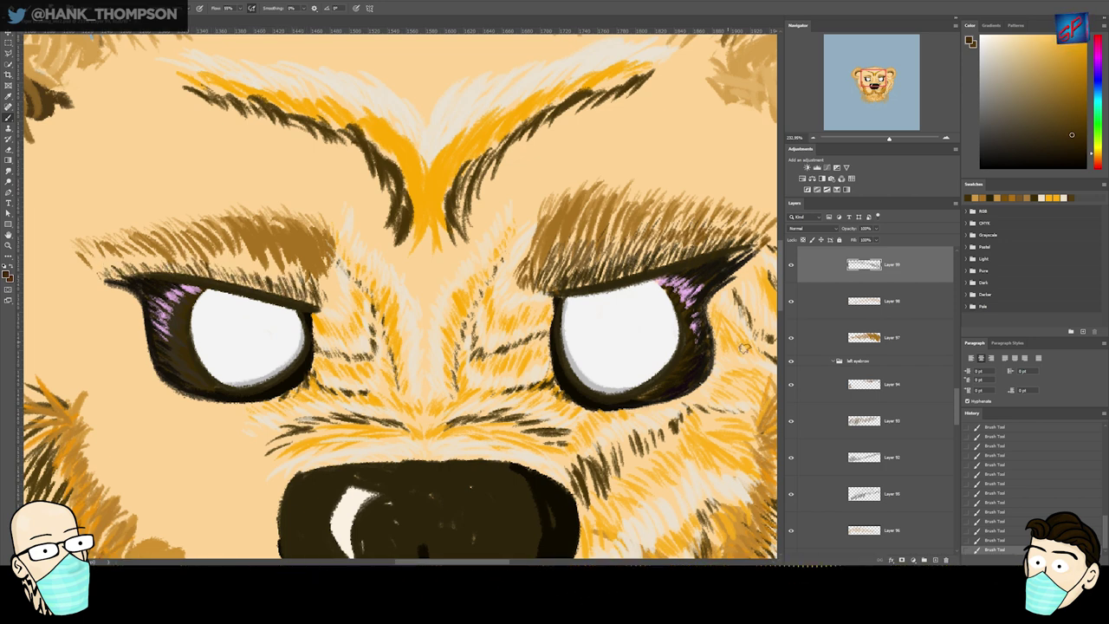
# - Add another layer above the right eyebrow's dark hairs and sample mid-brown from the left eyebrow's lower inner hairs
pyautogui.hotkey('ctrl', 'shift', 'n')
pyautogui.press('Return')
pyautogui.click(791, 494)
pyautogui.click(791, 494)
pyautogui.click(791, 493)
pyautogui.click(791, 494)
pyautogui.click(864, 503)
pyautogui.keyDown('alt'); pyautogui.click(549, 270); pyautogui.keyUp('alt')
pyautogui.click(920, 271)
# - Paint mid-brown hairs through the lower half of the right eyebrow, from its inner end to its outer tip
pyautogui.moveTo(318, 306); pyautogui.dragTo(282, 256)
pyautogui.moveTo(321, 288)
pyautogui.mouseDown()
pyautogui.moveTo(303, 264)
pyautogui.moveTo(209, 256)
pyautogui.mouseUp()
pyautogui.moveTo(102, 274); pyautogui.dragTo(87, 252)
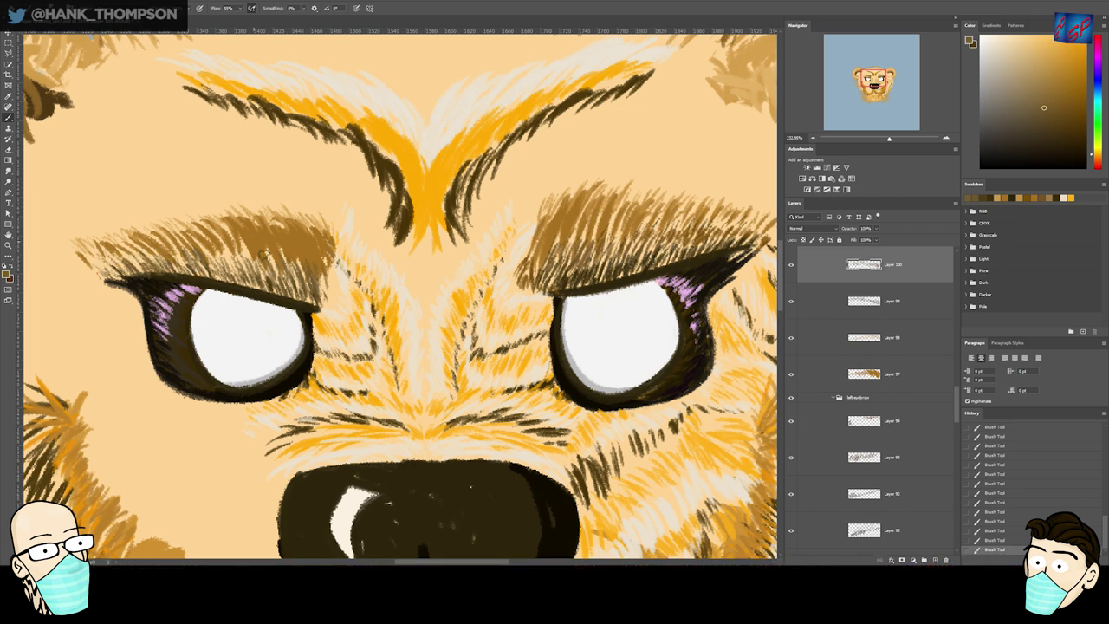
# - Sample brown from the left eyebrow's middle hairs, add a new top layer, and paint hairs at the right eyebrow's inner end
pyautogui.click(898, 303)
pyautogui.click(861, 462)
pyautogui.keyDown('alt'); pyautogui.click(587, 259); pyautogui.keyUp('alt')
pyautogui.keyDown('alt'); pyautogui.click(590, 254); pyautogui.keyUp('alt')
pyautogui.click(918, 270)
pyautogui.hotkey('ctrl', 'shift', 'n')
pyautogui.press('Return')
pyautogui.moveTo(309, 280)
pyautogui.mouseDown()
pyautogui.moveTo(296, 249)
pyautogui.moveTo(324, 251)
pyautogui.mouseUp()
# - Compare the right eyebrow's two topmost hair layers and merge them into one layer
pyautogui.scroll(-5, 336, 299)
pyautogui.scroll(2, 347, 300)
pyautogui.click(791, 302)
pyautogui.click(791, 302)
pyautogui.keyDown('shift'); pyautogui.click(903, 302); pyautogui.keyUp('shift')
pyautogui.hotkey('ctrl', 'e')
# - Sample very dark brown from the left eyebrow's lower inner hairs and add a new layer at the top of the right eyebrow group
pyautogui.moveTo(956, 392); pyautogui.dragTo(960, 402)
pyautogui.click(792, 468)
pyautogui.click(791, 468)
pyautogui.click(859, 469)
pyautogui.scroll(5, 545, 284)
pyautogui.keyDown('alt'); pyautogui.click(545, 286); pyautogui.keyUp('alt')
pyautogui.moveTo(313, 305); pyautogui.dragTo(604, 349)
pyautogui.moveTo(958, 405); pyautogui.dragTo(958, 387)
pyautogui.click(924, 335)
pyautogui.hotkey('ctrl', 'alt', 'shift', 'n')
# - Paint fine very dark brown hairs along the right eyebrow's lower edge, just above the eye outline
pyautogui.moveTo(246, 349)
pyautogui.mouseDown()
pyautogui.moveTo(225, 348)
pyautogui.moveTo(344, 309)
pyautogui.mouseUp()
pyautogui.moveTo(66, 268)
pyautogui.mouseDown()
pyautogui.moveTo(54, 256)
pyautogui.moveTo(82, 259)
pyautogui.mouseUp()
pyautogui.moveTo(125, 275)
pyautogui.mouseDown()
pyautogui.moveTo(109, 259)
pyautogui.moveTo(136, 241)
pyautogui.mouseUp()
pyautogui.moveTo(175, 268)
pyautogui.mouseDown()
pyautogui.moveTo(161, 247)
pyautogui.moveTo(174, 247)
pyautogui.mouseUp()
pyautogui.moveTo(226, 265)
pyautogui.mouseDown()
pyautogui.moveTo(213, 251)
pyautogui.moveTo(256, 253)
pyautogui.mouseUp()
pyautogui.moveTo(265, 268); pyautogui.dragTo(298, 249)
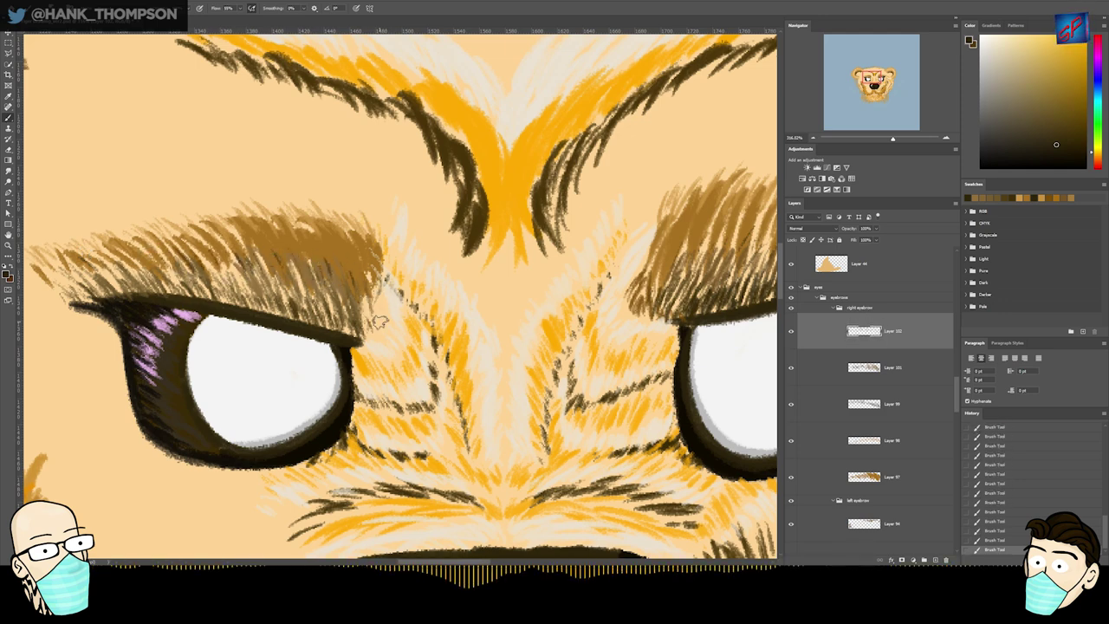
pyautogui.moveTo(350, 332); pyautogui.dragTo(343, 317)
pyautogui.moveTo(224, 301); pyautogui.dragTo(322, 319)
pyautogui.moveTo(75, 293); pyautogui.dragTo(182, 283)
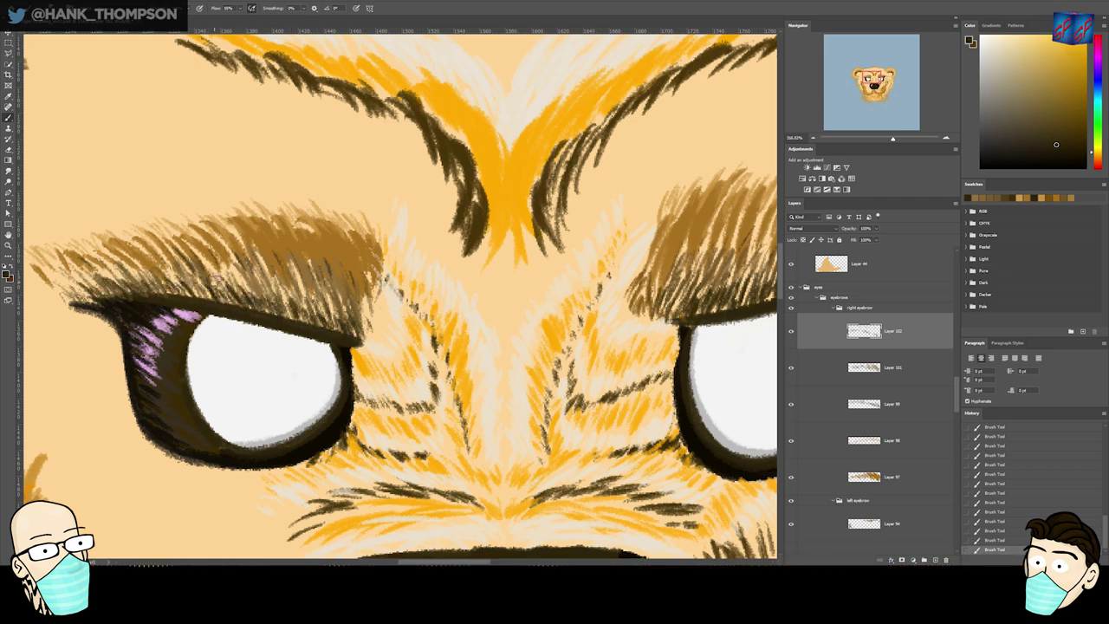
# - Sample warm brown from the left eyebrow, add a new top layer in the right eyebrow group, and paint hairs over its inner end
pyautogui.keyDown('ctrl'); pyautogui.click(651, 295); pyautogui.keyUp('ctrl')
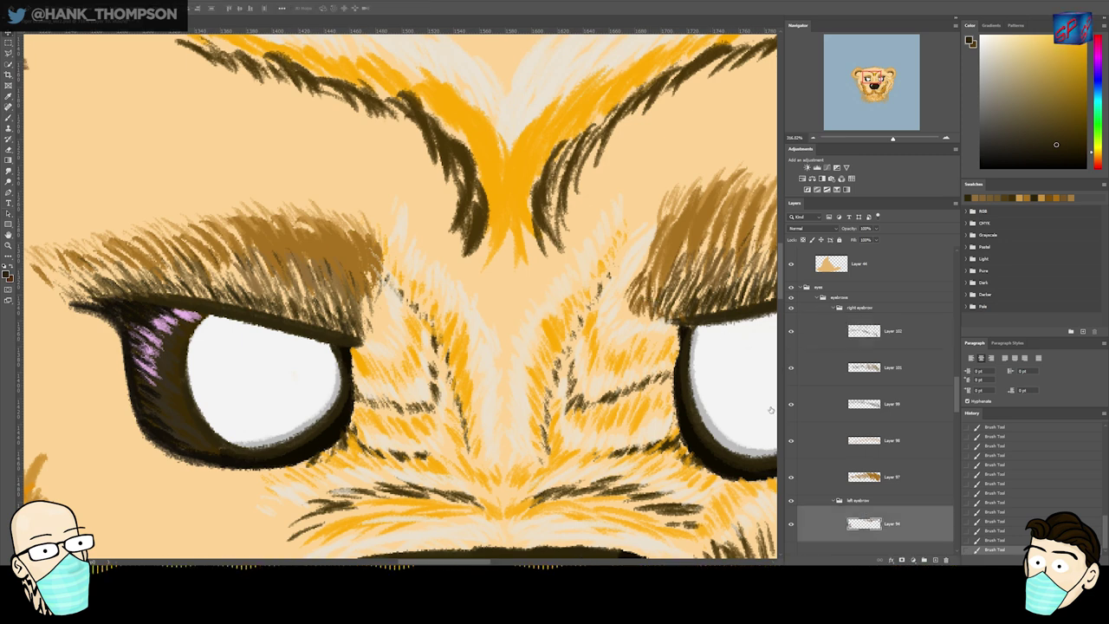
pyautogui.press('b')
pyautogui.keyDown('alt'); pyautogui.click(716, 209); pyautogui.keyUp('alt')
pyautogui.click(886, 330)
pyautogui.hotkey('ctrl', 'alt', 'shift', 'n')
pyautogui.moveTo(381, 314)
pyautogui.mouseDown()
pyautogui.moveTo(355, 345)
pyautogui.moveTo(374, 333)
pyautogui.mouseUp()
pyautogui.moveTo(374, 286); pyautogui.dragTo(359, 337)
pyautogui.moveTo(338, 279); pyautogui.dragTo(323, 294)
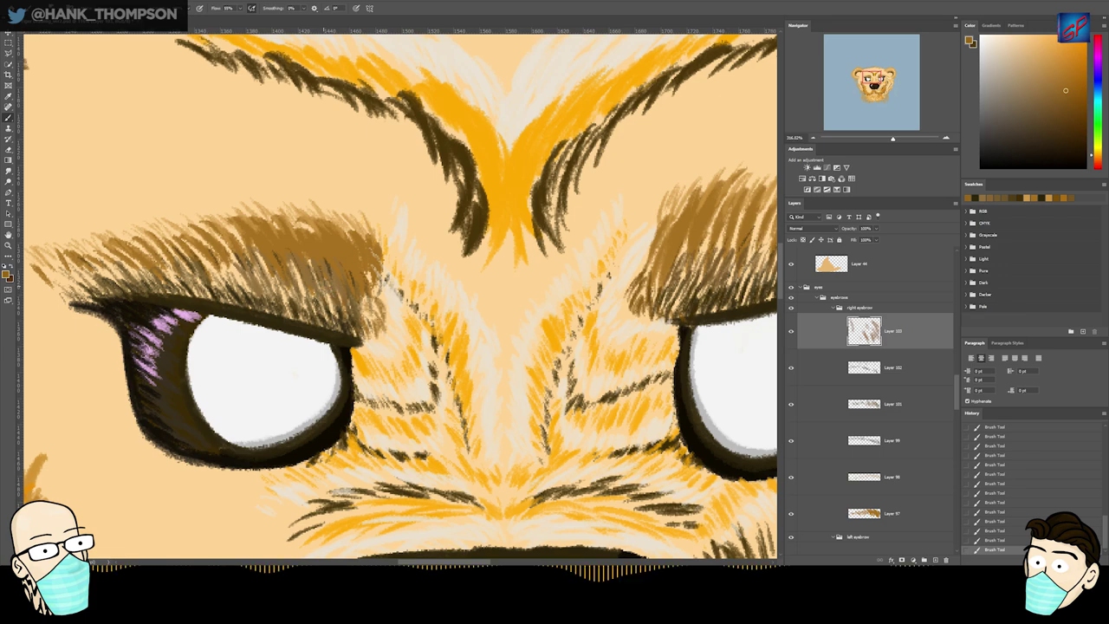
# - Check the extent of a hair layer, deselect, and paint warm brown hairs over the right eyebrow's outer tip
pyautogui.moveTo(958, 388); pyautogui.dragTo(958, 401)
pyautogui.keyDown('ctrl'); pyautogui.click(872, 444); pyautogui.keyUp('ctrl')
pyautogui.moveTo(680, 345)
pyautogui.mouseDown()
pyautogui.moveTo(406, 350)
pyautogui.moveTo(693, 352)
pyautogui.mouseUp()
pyautogui.hotkey('ctrl', 'd')
pyautogui.press('v')
pyautogui.moveTo(958, 403); pyautogui.dragTo(957, 382)
pyautogui.press('b')
pyautogui.moveTo(78, 304); pyautogui.dragTo(62, 281)
pyautogui.moveTo(81, 303); pyautogui.dragTo(68, 279)
pyautogui.moveTo(92, 307); pyautogui.dragTo(76, 283)
pyautogui.moveTo(102, 307)
pyautogui.mouseDown()
pyautogui.moveTo(85, 284)
pyautogui.moveTo(141, 263)
pyautogui.mouseUp()
pyautogui.moveTo(127, 289); pyautogui.dragTo(151, 257)
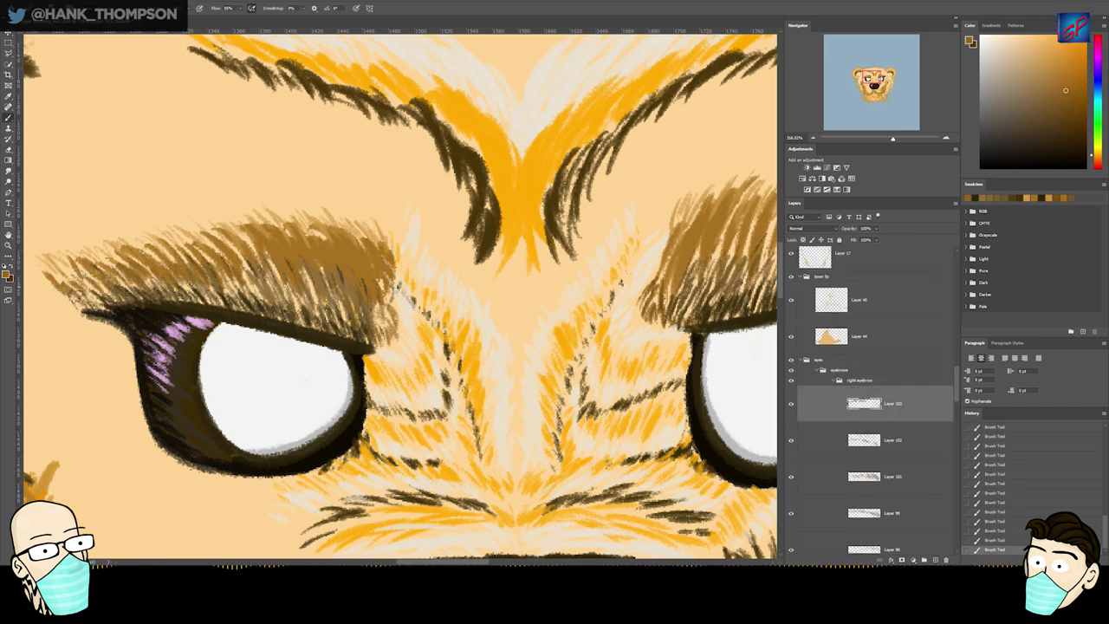
# - Paint warm brown hairs through the middle of the right eyebrow to blend its dark lower hairs
pyautogui.moveTo(229, 282); pyautogui.dragTo(214, 267)
pyautogui.moveTo(251, 295)
pyautogui.mouseDown()
pyautogui.moveTo(165, 295)
pyautogui.moveTo(258, 295)
pyautogui.moveTo(229, 262)
pyautogui.mouseUp()
pyautogui.moveTo(258, 293)
pyautogui.mouseDown()
pyautogui.moveTo(240, 270)
pyautogui.moveTo(250, 253)
pyautogui.mouseUp()
pyautogui.moveTo(285, 291)
pyautogui.mouseDown()
pyautogui.moveTo(267, 258)
pyautogui.moveTo(197, 325)
pyautogui.mouseUp()
pyautogui.moveTo(198, 327)
pyautogui.mouseDown()
pyautogui.moveTo(232, 326)
pyautogui.moveTo(195, 327)
pyautogui.moveTo(217, 334)
pyautogui.mouseUp()
pyautogui.moveTo(297, 429); pyautogui.dragTo(325, 282)
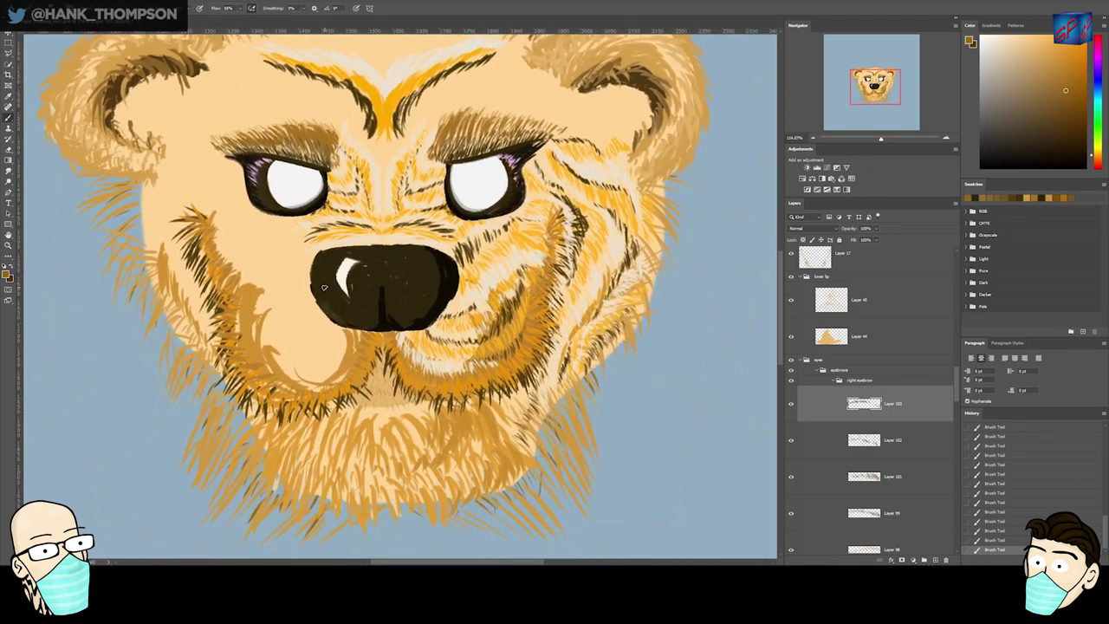
# - Select the cheek's cream fur layer and sample cream from the left muzzle pad
pyautogui.scroll(2, 340, 392)
pyautogui.scroll(-5, 866, 390)
pyautogui.keyDown('ctrl'); pyautogui.click(845, 265); pyautogui.keyUp('ctrl')
pyautogui.hotkey('ctrl', 'd')
pyautogui.press('b')
pyautogui.keyDown('alt'); pyautogui.click(470, 313); pyautogui.keyUp('alt')
pyautogui.keyDown('alt'); pyautogui.click(474, 310); pyautogui.keyUp('alt')
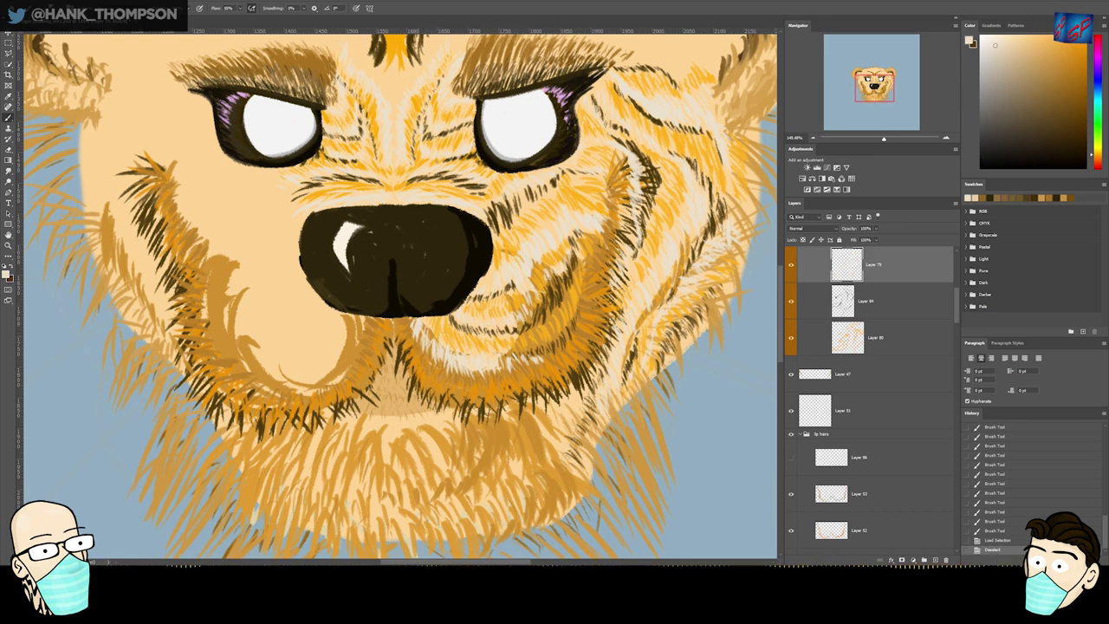
# - Paint cream hairs around the lower edge of the right muzzle pad, starting beside the mouth centre
pyautogui.moveTo(361, 316); pyautogui.dragTo(369, 335)
pyautogui.moveTo(357, 324); pyautogui.dragTo(364, 342)
pyautogui.moveTo(354, 333); pyautogui.dragTo(367, 347)
pyautogui.moveTo(351, 340); pyautogui.dragTo(356, 359)
pyautogui.moveTo(342, 354)
pyautogui.mouseDown()
pyautogui.moveTo(350, 365)
pyautogui.moveTo(325, 385)
pyautogui.mouseUp()
pyautogui.moveTo(247, 346); pyautogui.dragTo(244, 362)
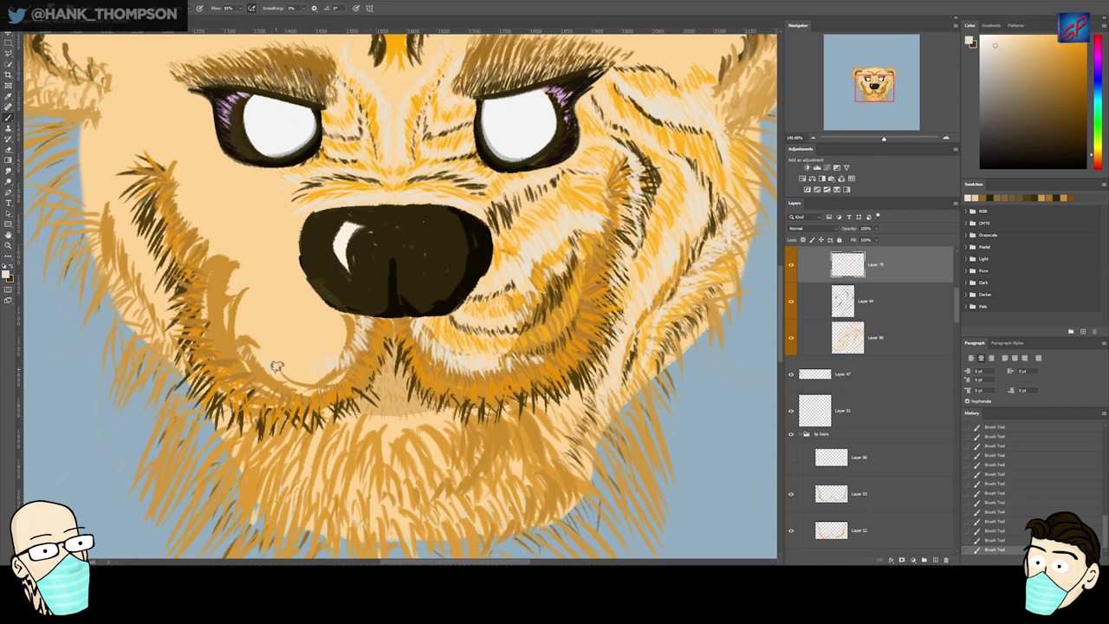
# - Select the cheek's orange fur layer, sample orange from the left cheek, and paint a band of orange hairs across the right muzzle pad
pyautogui.press('v')
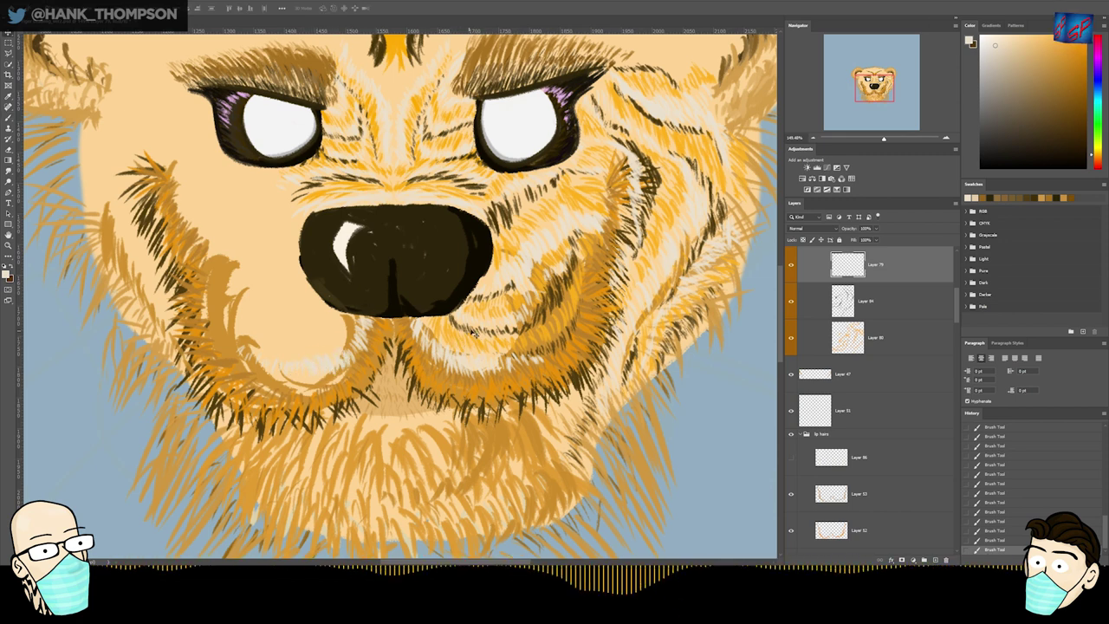
pyautogui.keyDown('ctrl'); pyautogui.click(454, 345); pyautogui.keyUp('ctrl')
pyautogui.press('b')
pyautogui.keyDown('alt'); pyautogui.click(575, 321); pyautogui.keyUp('alt')
pyautogui.keyDown('alt'); pyautogui.click(574, 321); pyautogui.keyUp('alt')
pyautogui.moveTo(351, 324)
pyautogui.mouseDown()
pyautogui.moveTo(338, 318)
pyautogui.moveTo(336, 347)
pyautogui.mouseUp()
pyautogui.moveTo(321, 353); pyautogui.dragTo(327, 341)
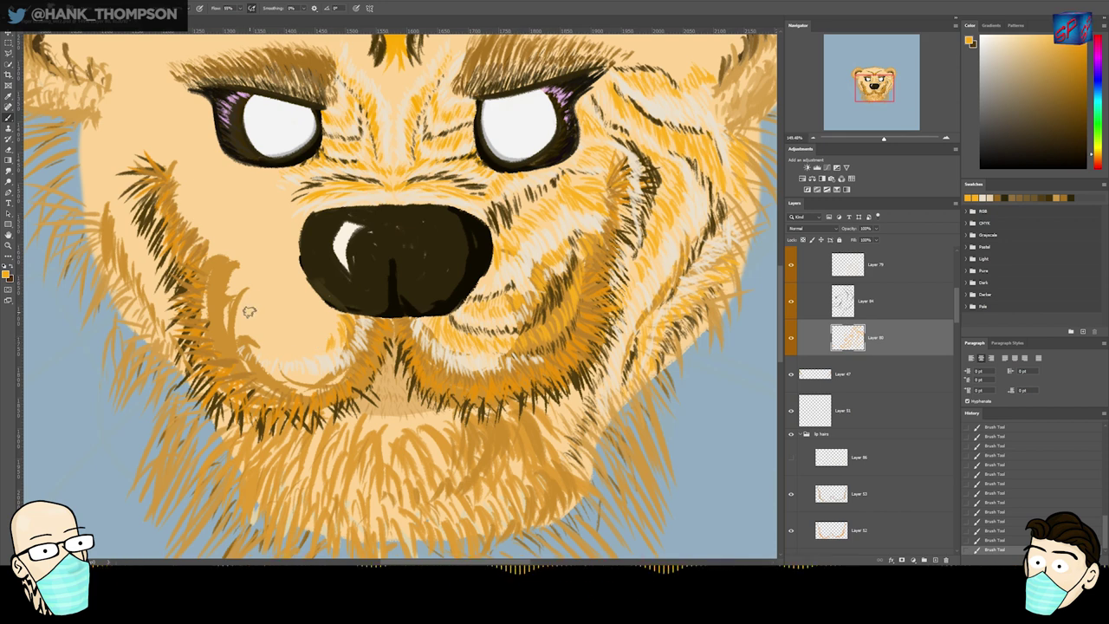
pyautogui.keyDown('ctrl'); pyautogui.click(848, 338); pyautogui.keyUp('ctrl')
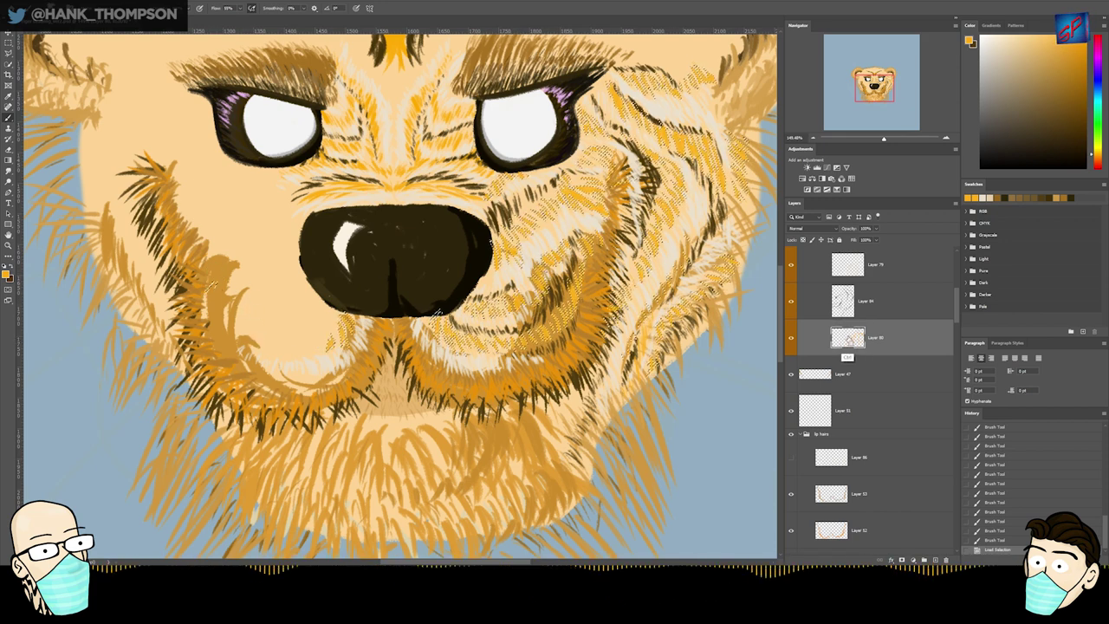
pyautogui.hotkey('ctrl', 'd')
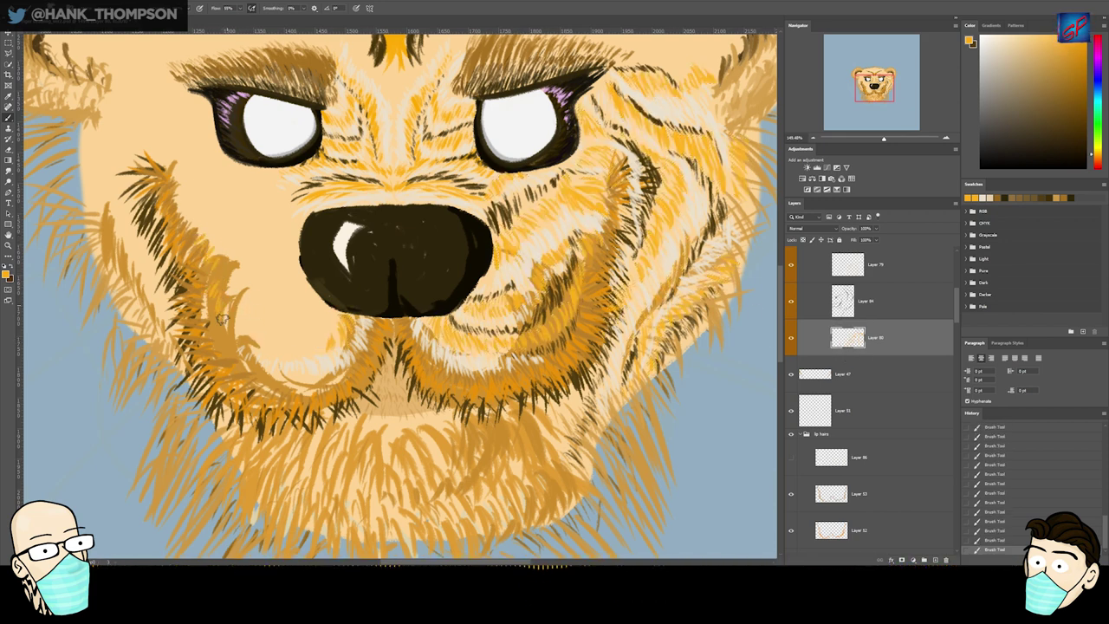
pyautogui.moveTo(270, 357)
pyautogui.mouseDown()
pyautogui.moveTo(264, 341)
pyautogui.moveTo(317, 340)
pyautogui.moveTo(336, 315)
pyautogui.mouseUp()
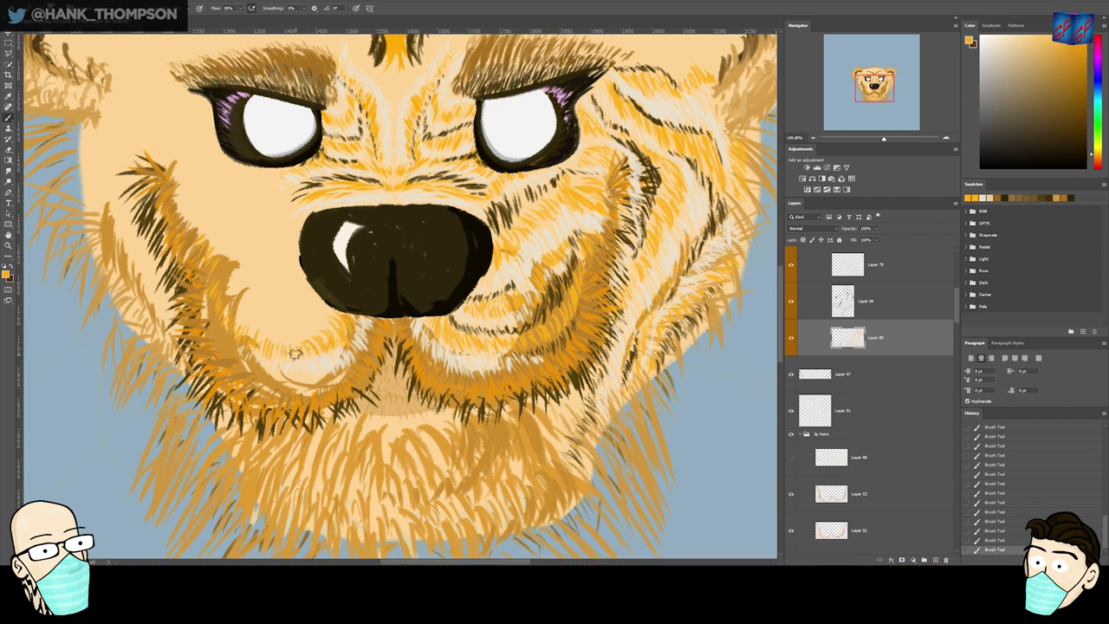
# - Select the cheek's dark stripe layer, sample dark brown, and paint dark hairs along the outer lower edge of the right muzzle pad
pyautogui.keyDown('ctrl'); pyautogui.click(329, 367); pyautogui.keyUp('ctrl')
pyautogui.keyDown('alt'); pyautogui.click(330, 371); pyautogui.keyUp('alt')
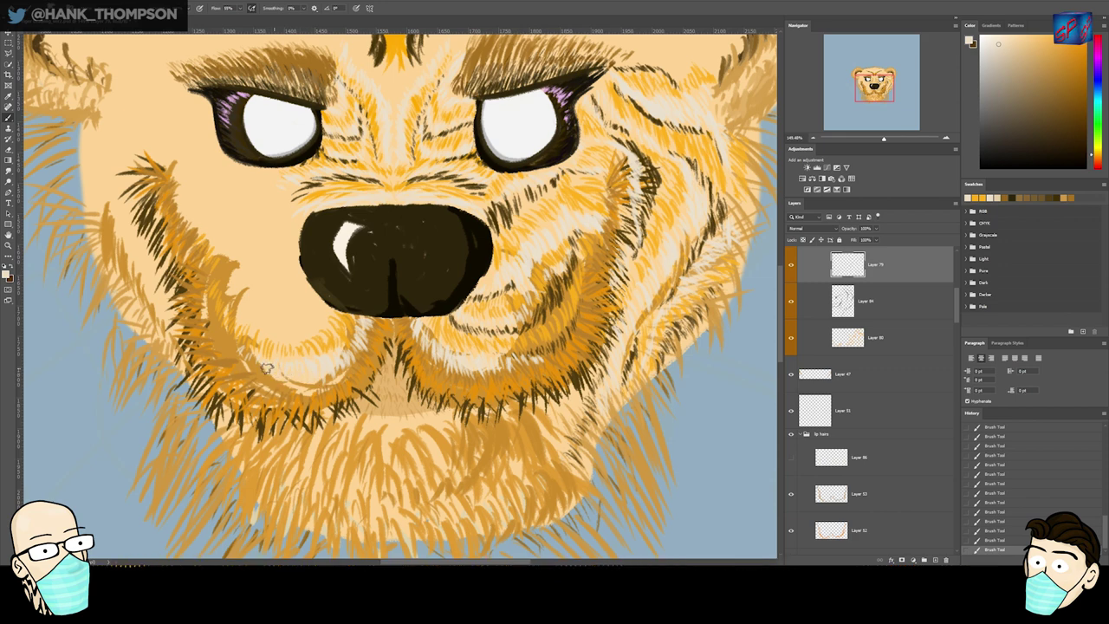
pyautogui.keyDown('ctrl'); pyautogui.click(567, 292); pyautogui.keyUp('ctrl')
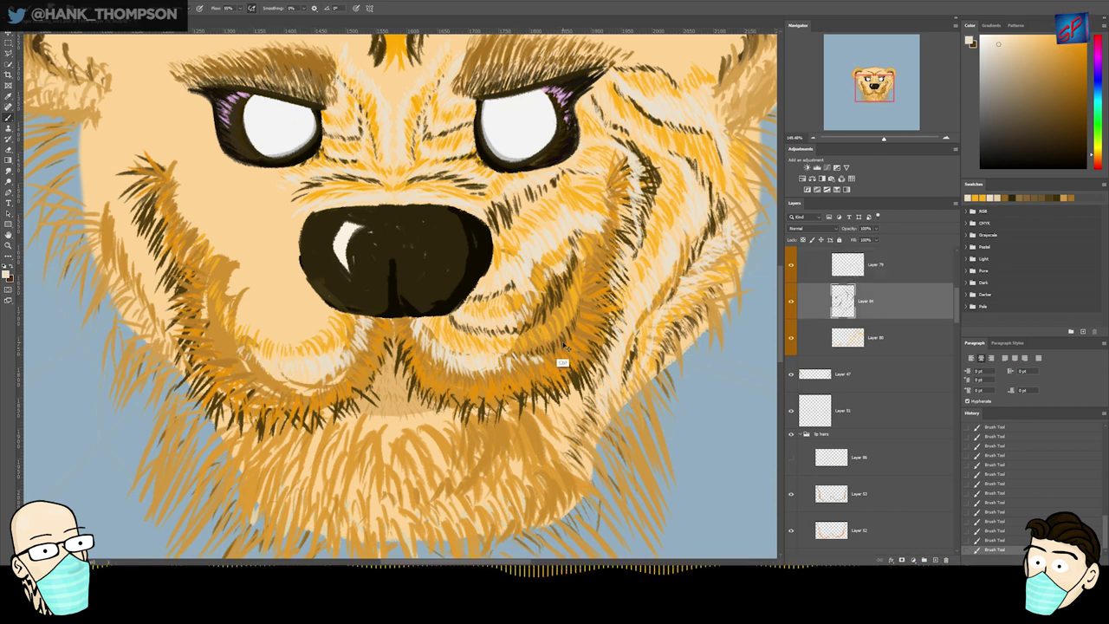
pyautogui.keyDown('alt'); pyautogui.click(573, 375); pyautogui.keyUp('alt')
pyautogui.moveTo(204, 310)
pyautogui.mouseDown()
pyautogui.moveTo(227, 357)
pyautogui.moveTo(260, 358)
pyautogui.moveTo(239, 338)
pyautogui.moveTo(229, 354)
pyautogui.moveTo(270, 363)
pyautogui.moveTo(240, 364)
pyautogui.mouseUp()
# - Return to the cream fur layer, sample cream, and paint cream hairs beside the new dark hairs on the right muzzle pad
pyautogui.keyDown('ctrl'); pyautogui.click(332, 371); pyautogui.keyUp('ctrl')
pyautogui.keyDown('alt'); pyautogui.click(333, 371); pyautogui.keyUp('alt')
pyautogui.press('e')
pyautogui.press('b')
pyautogui.moveTo(267, 383)
pyautogui.mouseDown()
pyautogui.moveTo(249, 366)
pyautogui.moveTo(257, 368)
pyautogui.mouseUp()
# - Check the cream layer's extent, deselect, and paint short cream hairs above the orange band on the right muzzle pad
pyautogui.keyDown('ctrl'); pyautogui.click(848, 270); pyautogui.keyUp('ctrl')
pyautogui.hotkey('ctrl', 'd')
pyautogui.moveTo(252, 316); pyautogui.dragTo(249, 306)
pyautogui.moveTo(261, 322); pyautogui.dragTo(257, 308)
pyautogui.moveTo(270, 323); pyautogui.dragTo(269, 316)
pyautogui.moveTo(279, 333); pyautogui.dragTo(275, 321)
pyautogui.moveTo(288, 339); pyautogui.dragTo(285, 329)
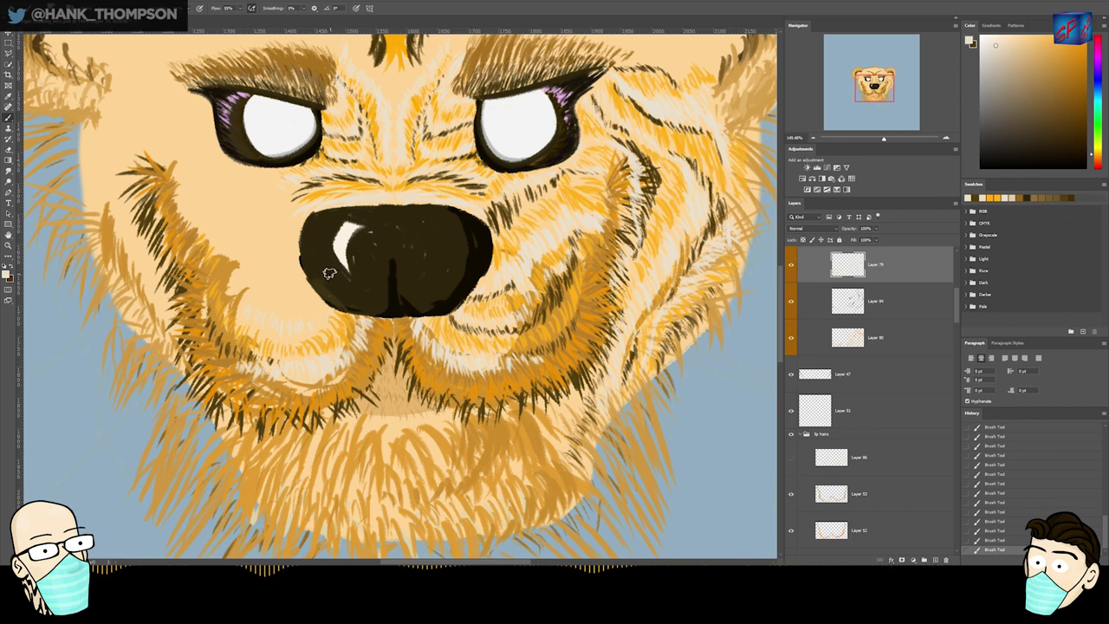
# - Select the dark stripe layer, sample dark brown from the lip hairs, and paint dark stripe hairs beside the nose's lower right side
pyautogui.keyDown('ctrl'); pyautogui.click(854, 304); pyautogui.keyUp('ctrl')
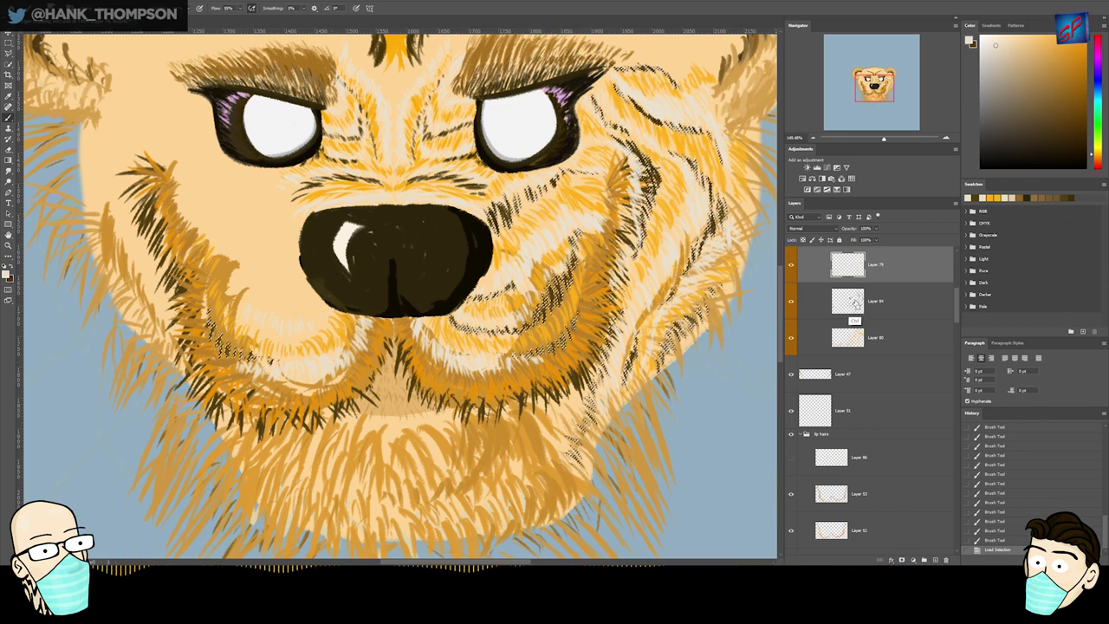
pyautogui.hotkey('ctrl', 'd')
pyautogui.click(856, 305)
pyautogui.keyDown('alt'); pyautogui.click(328, 438); pyautogui.keyUp('alt')
pyautogui.moveTo(283, 298); pyautogui.dragTo(281, 288)
pyautogui.moveTo(287, 297); pyautogui.dragTo(288, 290)
pyautogui.moveTo(296, 300); pyautogui.dragTo(292, 292)
pyautogui.moveTo(302, 301)
pyautogui.mouseDown()
pyautogui.moveTo(323, 305)
pyautogui.moveTo(294, 299)
pyautogui.moveTo(310, 330)
pyautogui.moveTo(288, 337)
pyautogui.mouseUp()
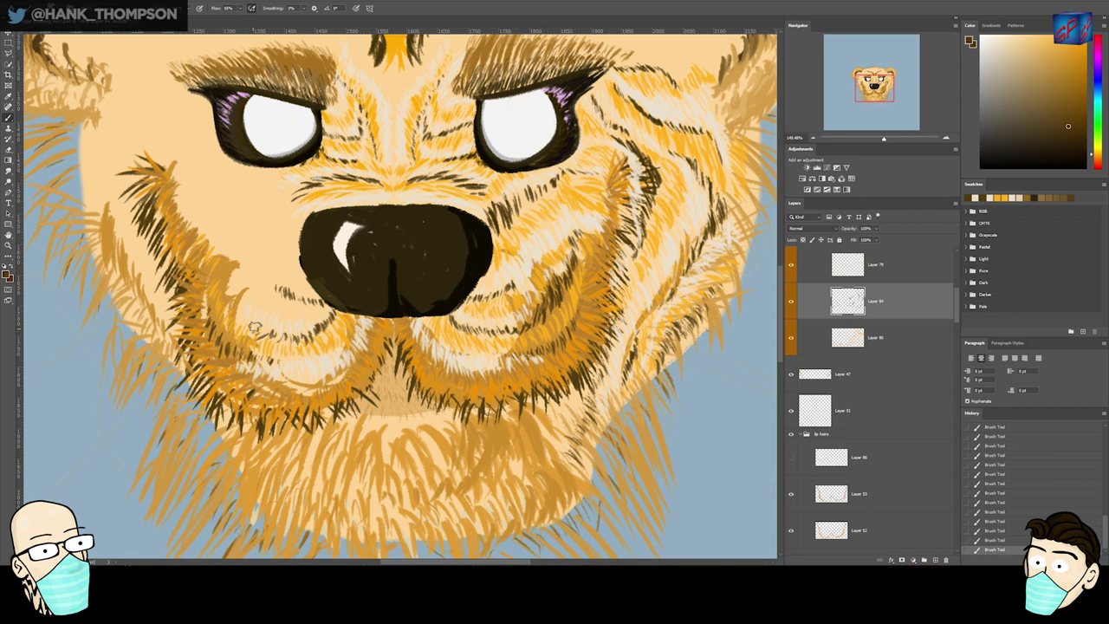
# - Clean up the dark stripe across the right muzzle pad with the Eraser and repaint its outer hairs
pyautogui.press('e')
pyautogui.press('b')
pyautogui.moveTo(264, 323); pyautogui.dragTo(271, 338)
pyautogui.moveTo(265, 328); pyautogui.dragTo(260, 335)
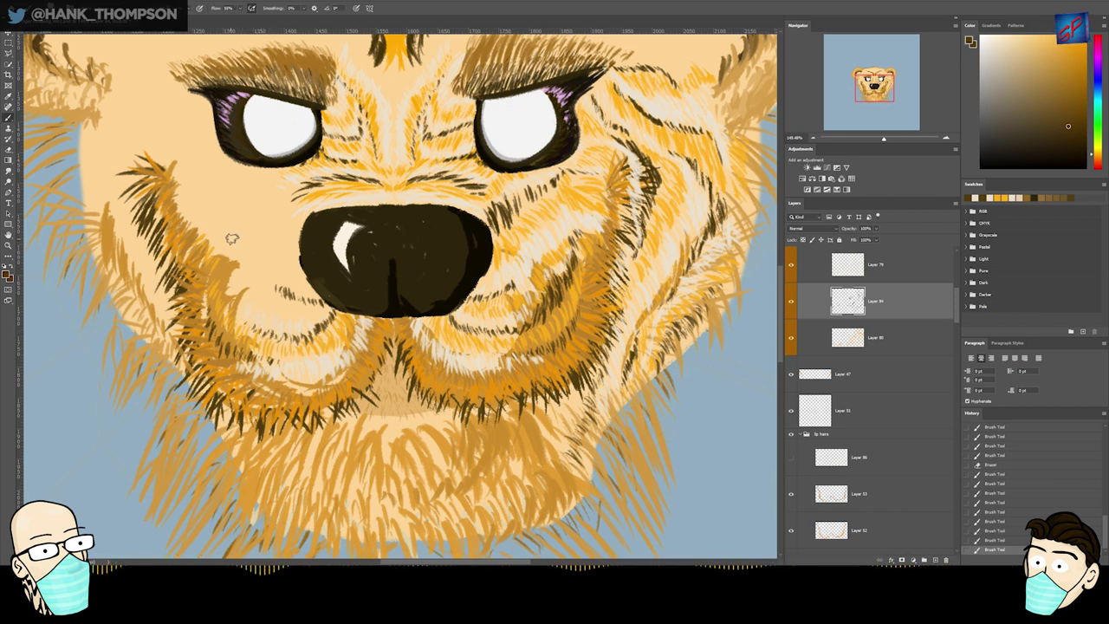
# - Paint dark brown hairs down the inner edge of the right cheek's brown fur towards the muzzle pad
pyautogui.moveTo(202, 229); pyautogui.dragTo(206, 238)
pyautogui.moveTo(209, 230); pyautogui.dragTo(213, 243)
pyautogui.moveTo(217, 234); pyautogui.dragTo(220, 252)
pyautogui.moveTo(223, 242)
pyautogui.mouseDown()
pyautogui.moveTo(251, 262)
pyautogui.moveTo(225, 249)
pyautogui.moveTo(226, 283)
pyautogui.mouseUp()
pyautogui.moveTo(227, 276); pyautogui.dragTo(237, 303)
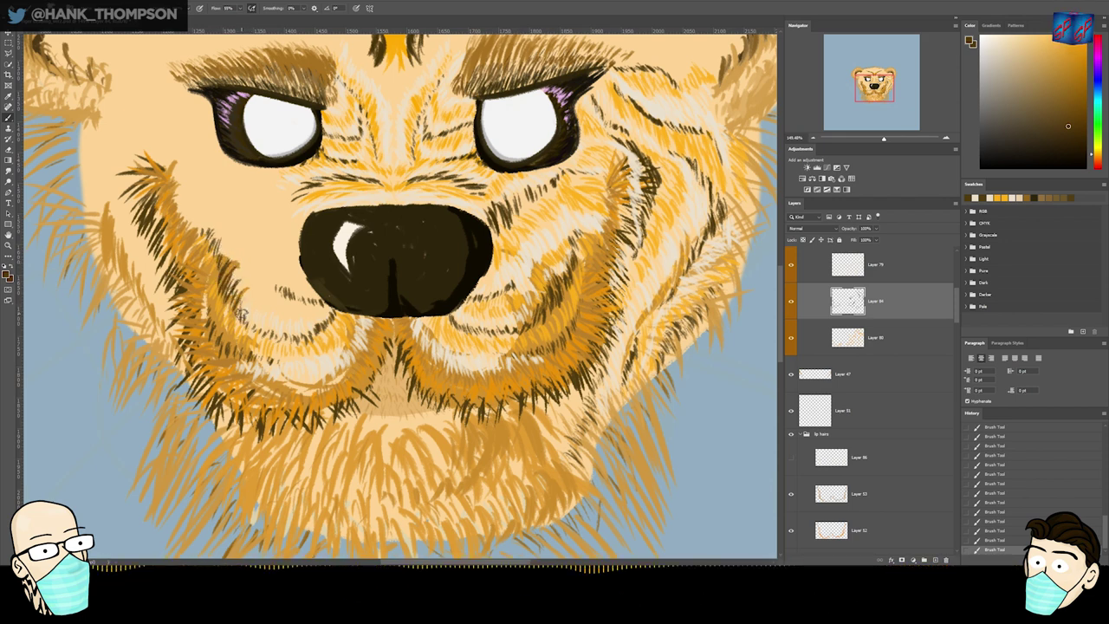
# - Select the orange fur layer, sample orange from the left cheek, and paint orange hairs beneath the dark stripe beside the nose
pyautogui.hotkey('alt', '[')
pyautogui.keyDown('alt'); pyautogui.click(539, 326); pyautogui.keyUp('alt')
pyautogui.moveTo(328, 304); pyautogui.dragTo(323, 311)
pyautogui.moveTo(320, 302); pyautogui.dragTo(308, 312)
pyautogui.moveTo(307, 300); pyautogui.dragTo(307, 320)
pyautogui.moveTo(301, 305); pyautogui.dragTo(296, 315)
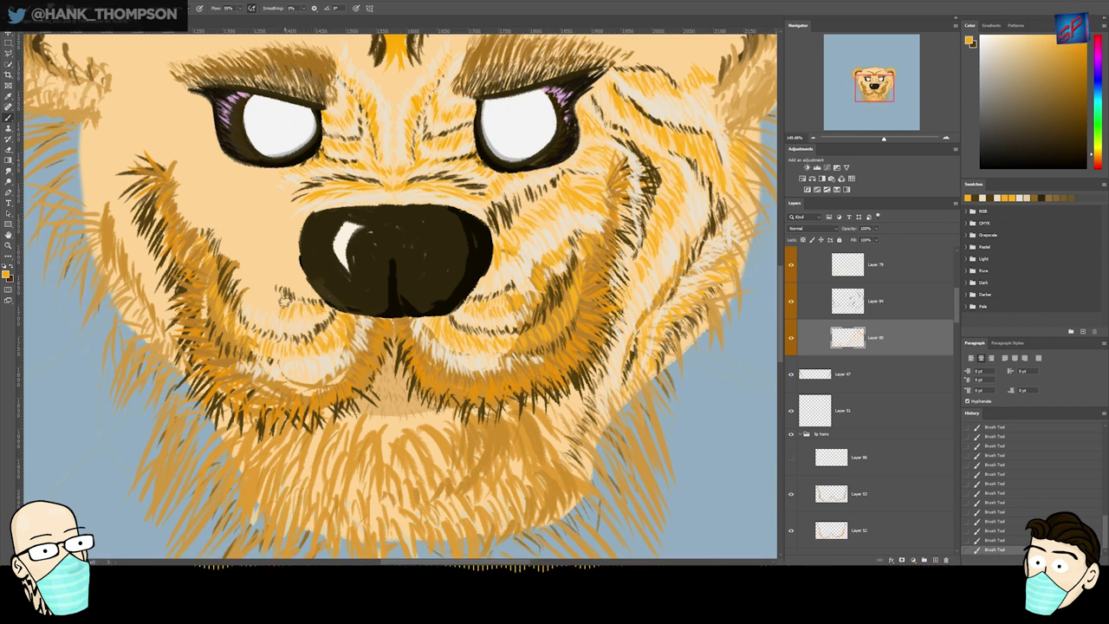
# - Paint orange hairs alongside the dark hairs on the right cheek's inner edge, down to the outer muzzle pad
pyautogui.moveTo(235, 232); pyautogui.dragTo(231, 247)
pyautogui.moveTo(235, 242); pyautogui.dragTo(234, 281)
pyautogui.moveTo(240, 279); pyautogui.dragTo(246, 303)
pyautogui.moveTo(265, 298)
pyautogui.mouseDown()
pyautogui.moveTo(263, 315)
pyautogui.moveTo(256, 300)
pyautogui.mouseUp()
pyautogui.moveTo(252, 279); pyautogui.dragTo(245, 290)
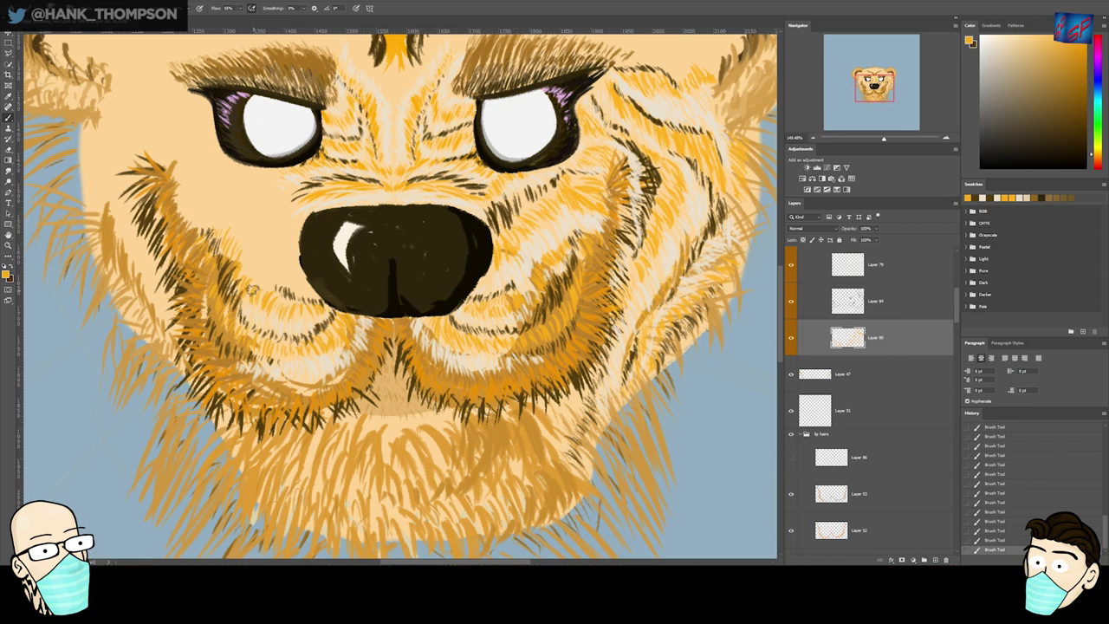
# - Select the cream fur layer, sample cream from the left cheek, and paint cream hairs above the right muzzle pad and across the inner cheek
pyautogui.moveTo(343, 283)
pyautogui.mouseDown()
pyautogui.moveTo(251, 293)
pyautogui.moveTo(353, 299)
pyautogui.mouseUp()
pyautogui.click(872, 272)
pyautogui.keyDown('ctrl'); pyautogui.click(848, 267); pyautogui.keyUp('ctrl')
pyautogui.hotkey('ctrl', 'd')
pyautogui.press('b')
pyautogui.keyDown('alt'); pyautogui.click(553, 278); pyautogui.keyUp('alt')
pyautogui.moveTo(322, 274); pyautogui.dragTo(318, 282)
pyautogui.moveTo(337, 277); pyautogui.dragTo(334, 284)
pyautogui.moveTo(331, 275); pyautogui.dragTo(318, 281)
pyautogui.moveTo(316, 273); pyautogui.dragTo(312, 281)
pyautogui.moveTo(310, 273); pyautogui.dragTo(303, 284)
pyautogui.moveTo(290, 274); pyautogui.dragTo(285, 280)
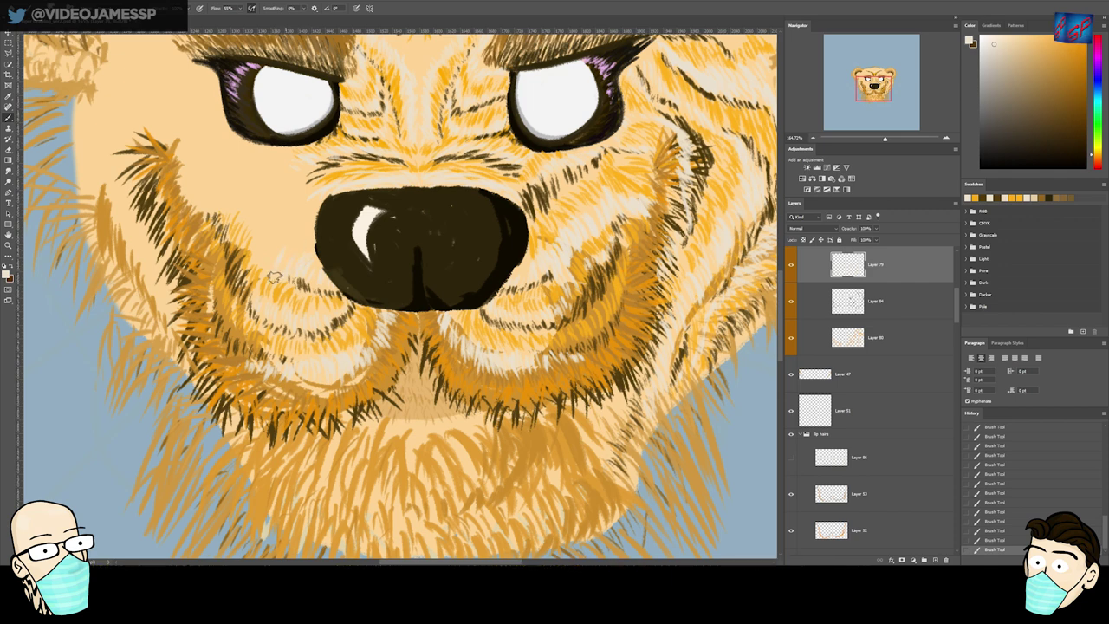
pyautogui.moveTo(224, 224)
pyautogui.mouseDown()
pyautogui.moveTo(184, 189)
pyautogui.moveTo(204, 209)
pyautogui.moveTo(216, 198)
pyautogui.moveTo(260, 240)
pyautogui.mouseUp()
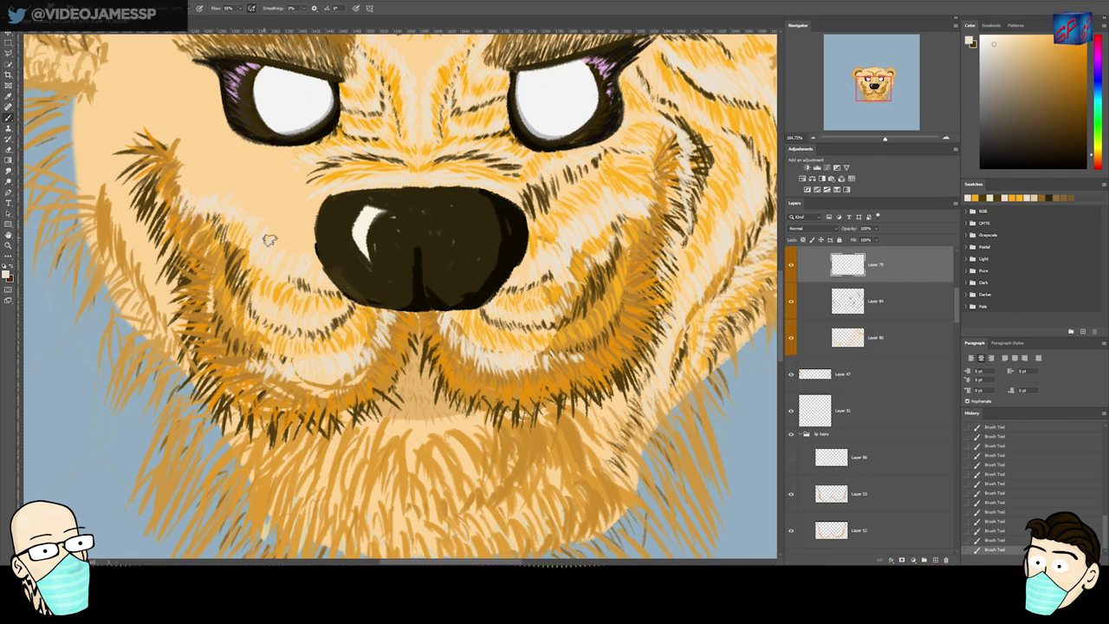
# - Select the orange fur layer, sample orange from the left cheek, and paint orange hairs from the nose to the top of the right cheek's brown fur
pyautogui.click(875, 337)
pyautogui.keyDown('alt'); pyautogui.click(550, 256); pyautogui.keyUp('alt')
pyautogui.keyDown('alt'); pyautogui.click(532, 271); pyautogui.keyUp('alt')
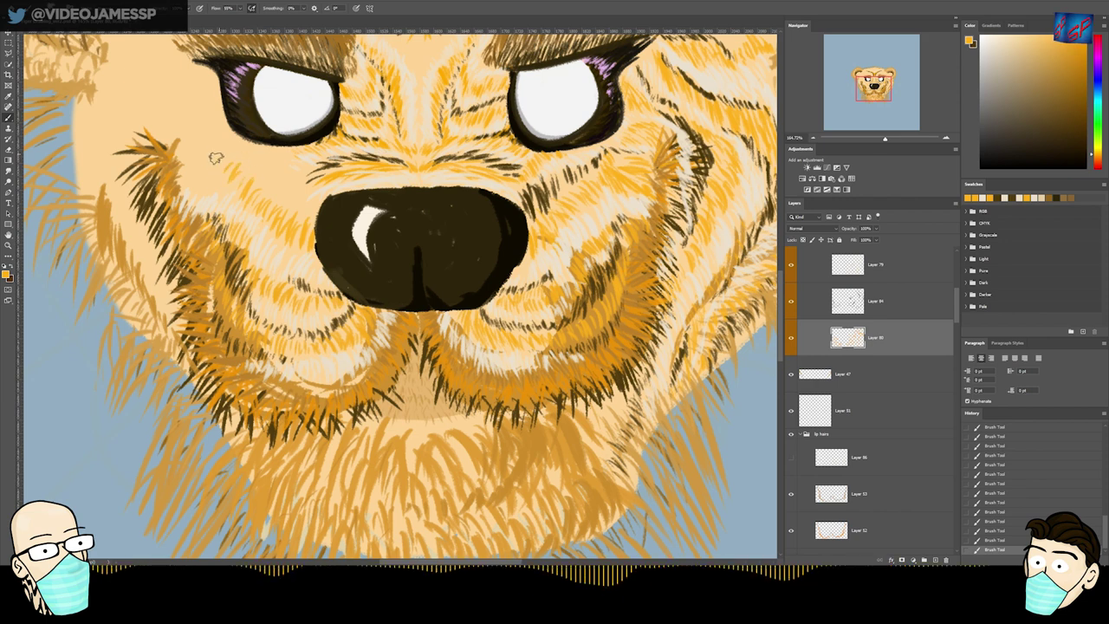
pyautogui.moveTo(232, 183); pyautogui.dragTo(209, 190)
pyautogui.moveTo(215, 179); pyautogui.dragTo(179, 186)
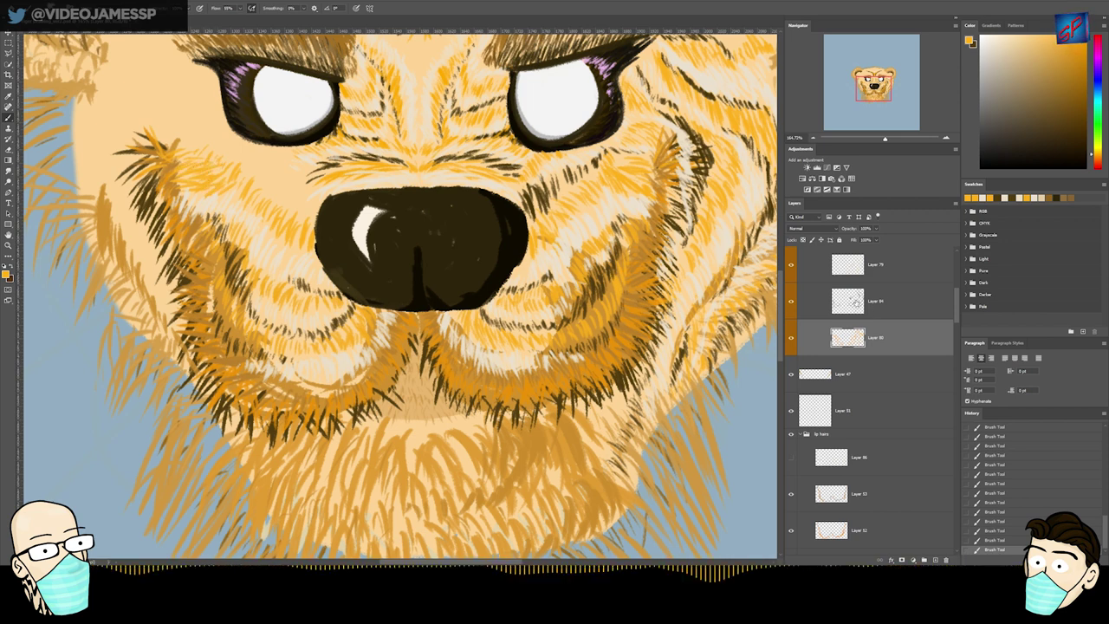
# - On the dark fur layer, paint a sampled dark brown stripe of hairs from the right side of the nose to the top of the cheek's brown fur
pyautogui.click(858, 302)
pyautogui.keyDown('alt'); pyautogui.click(527, 223); pyautogui.keyUp('alt')
pyautogui.moveTo(322, 198); pyautogui.dragTo(310, 218)
pyautogui.moveTo(312, 191)
pyautogui.mouseDown()
pyautogui.moveTo(302, 208)
pyautogui.moveTo(291, 196)
pyautogui.mouseUp()
pyautogui.moveTo(303, 183); pyautogui.dragTo(285, 191)
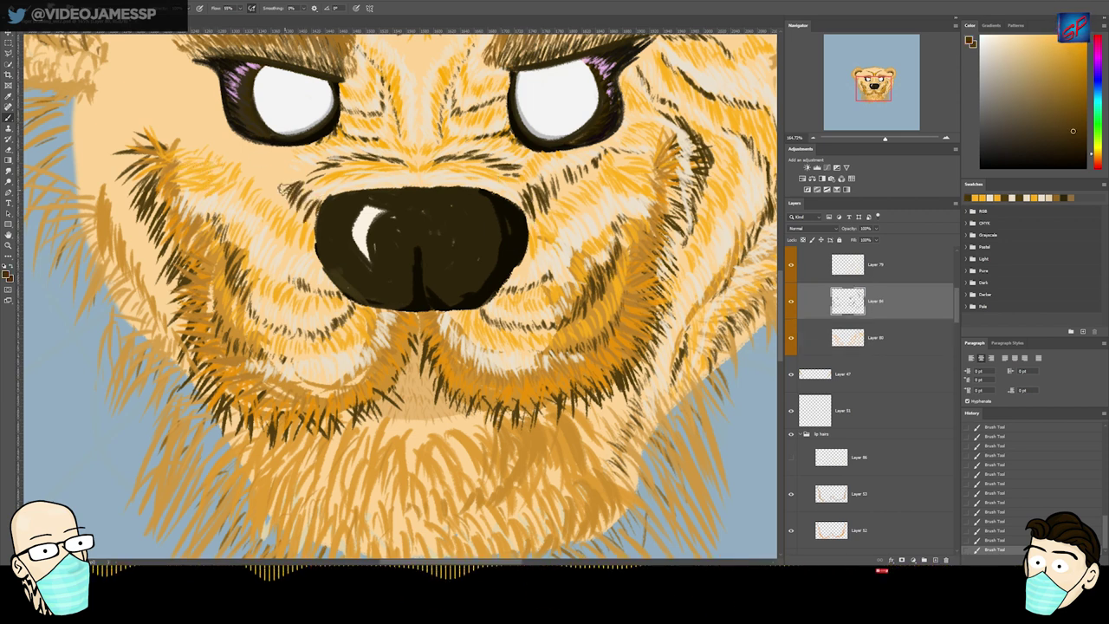
pyautogui.moveTo(170, 141)
pyautogui.mouseDown()
pyautogui.moveTo(244, 148)
pyautogui.moveTo(267, 178)
pyautogui.moveTo(313, 186)
pyautogui.mouseUp()
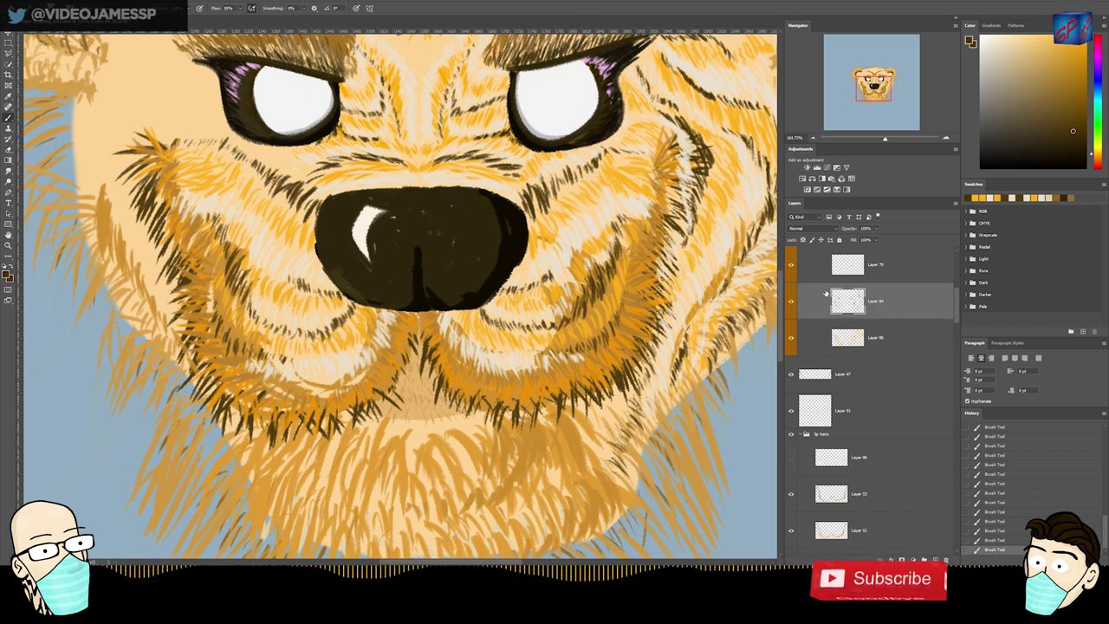
# - Paint sampled cream and orange hairs along the upper edge of the right cheek's dark stripe, each on its own fur layer
pyautogui.click(797, 252)
pyautogui.keyDown('alt'); pyautogui.click(579, 232); pyautogui.keyUp('alt')
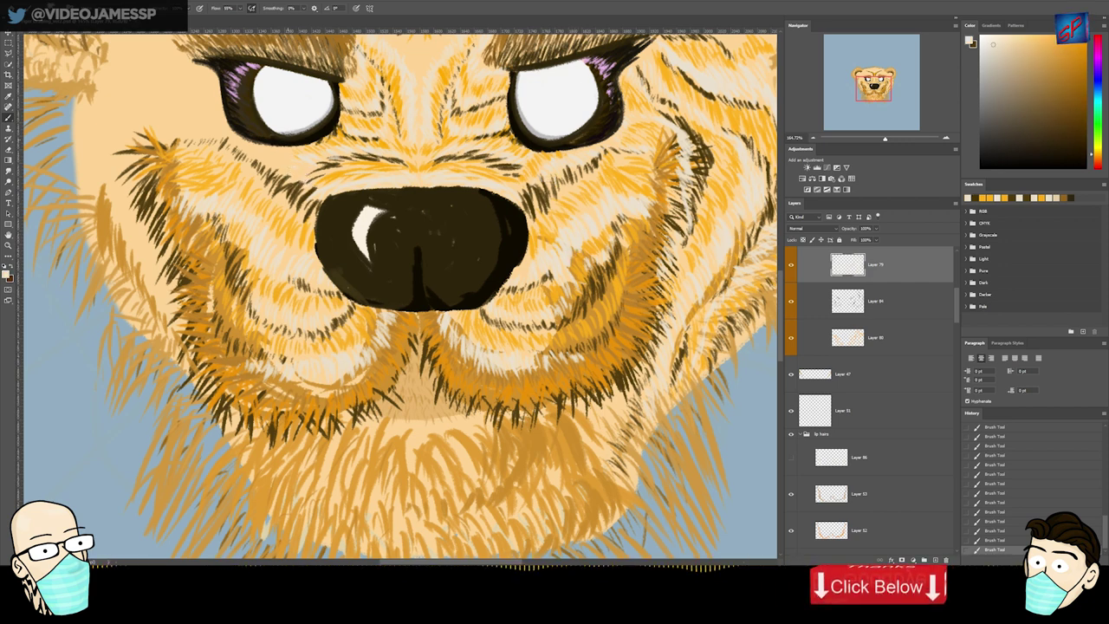
pyautogui.moveTo(272, 167); pyautogui.dragTo(266, 153)
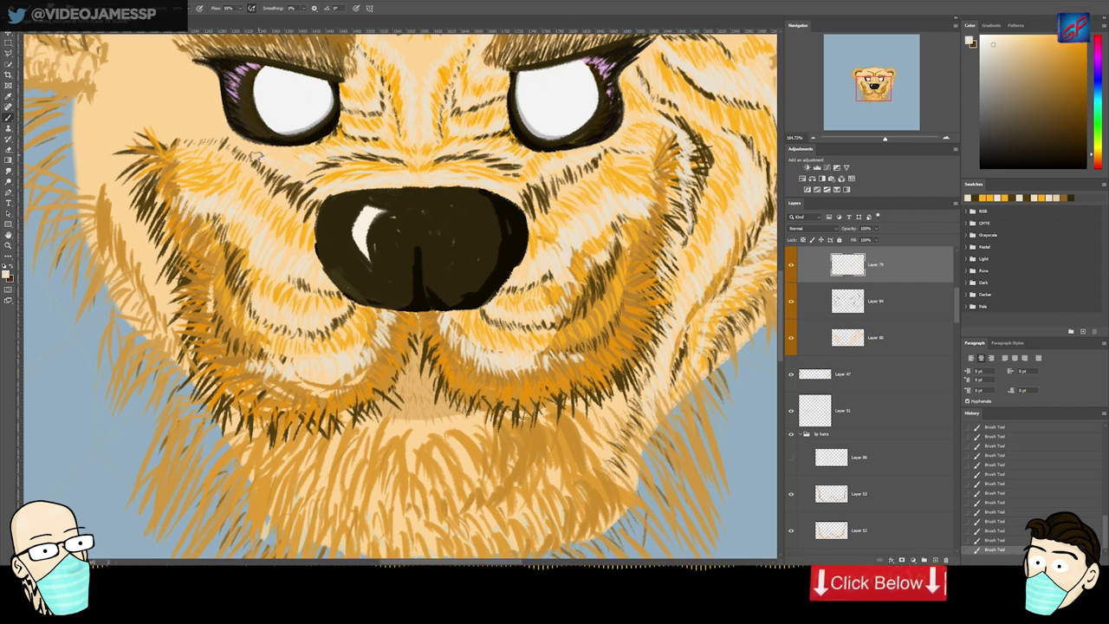
pyautogui.moveTo(172, 143); pyautogui.dragTo(162, 139)
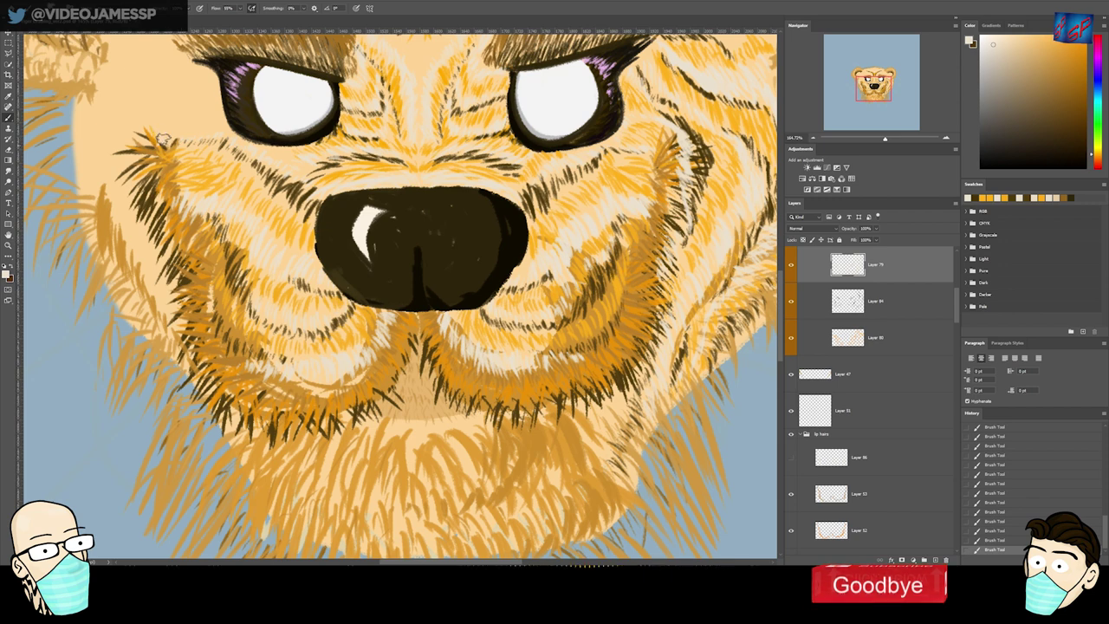
pyautogui.click(863, 339)
pyautogui.keyDown('alt'); pyautogui.click(351, 170); pyautogui.keyUp('alt')
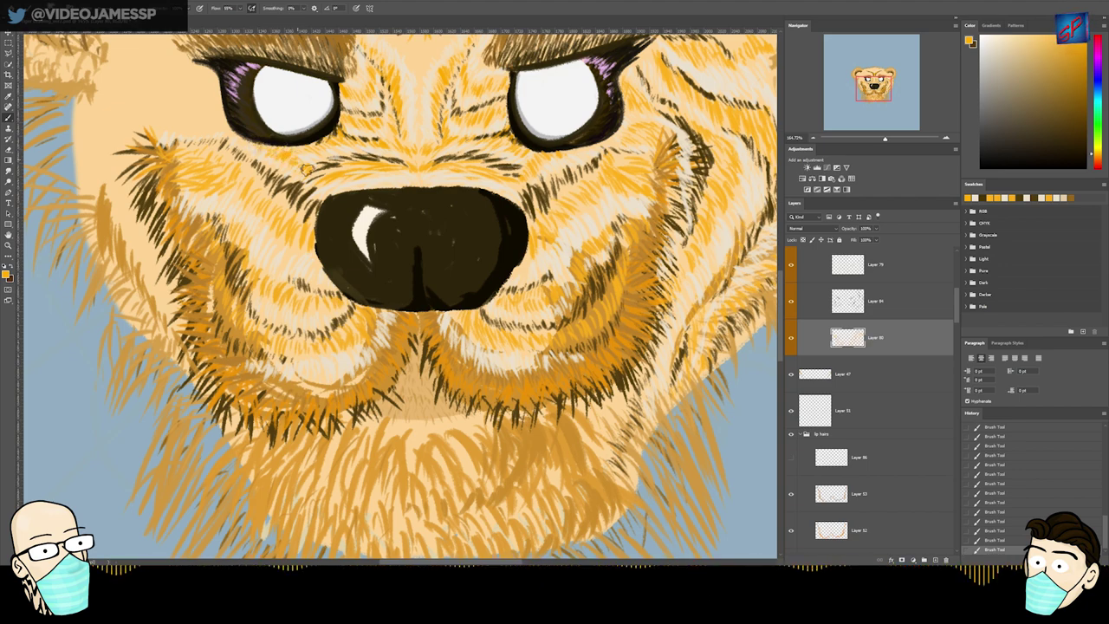
pyautogui.moveTo(346, 206); pyautogui.dragTo(328, 208)
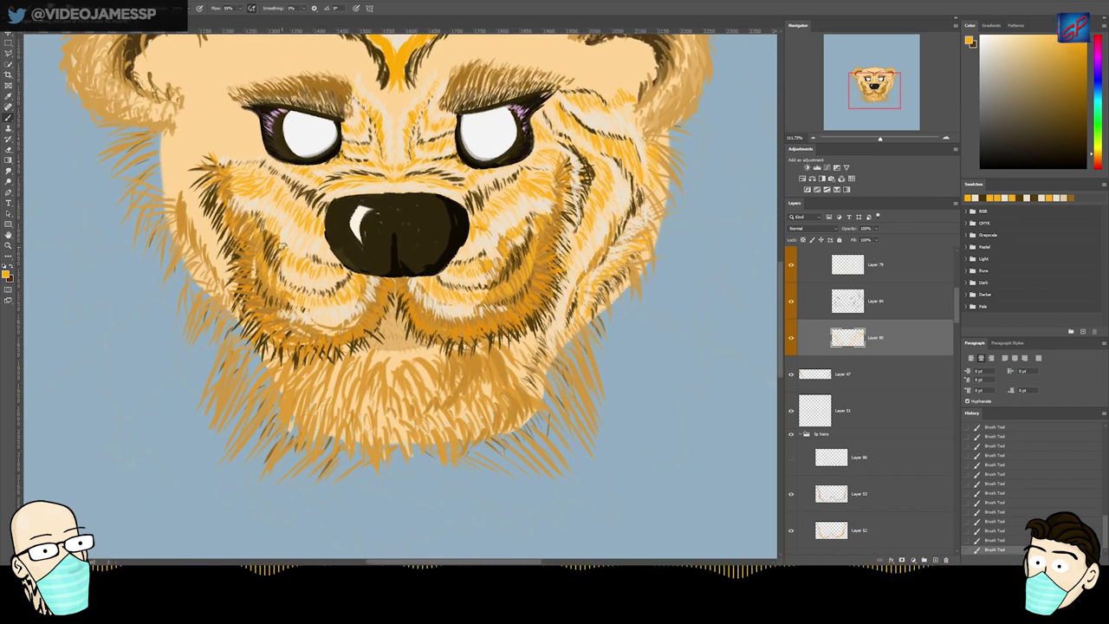
# - Sample cream, select the cream fur layer, and paint cream hairs from beneath the right eye down the outer cheek towards the jaw
pyautogui.keyDown('alt'); pyautogui.click(602, 203); pyautogui.keyUp('alt')
pyautogui.moveTo(201, 167)
pyautogui.mouseDown()
pyautogui.moveTo(187, 208)
pyautogui.moveTo(242, 290)
pyautogui.mouseUp()
pyautogui.press('v')
pyautogui.keyDown('ctrl'); pyautogui.click(561, 314); pyautogui.keyUp('ctrl')
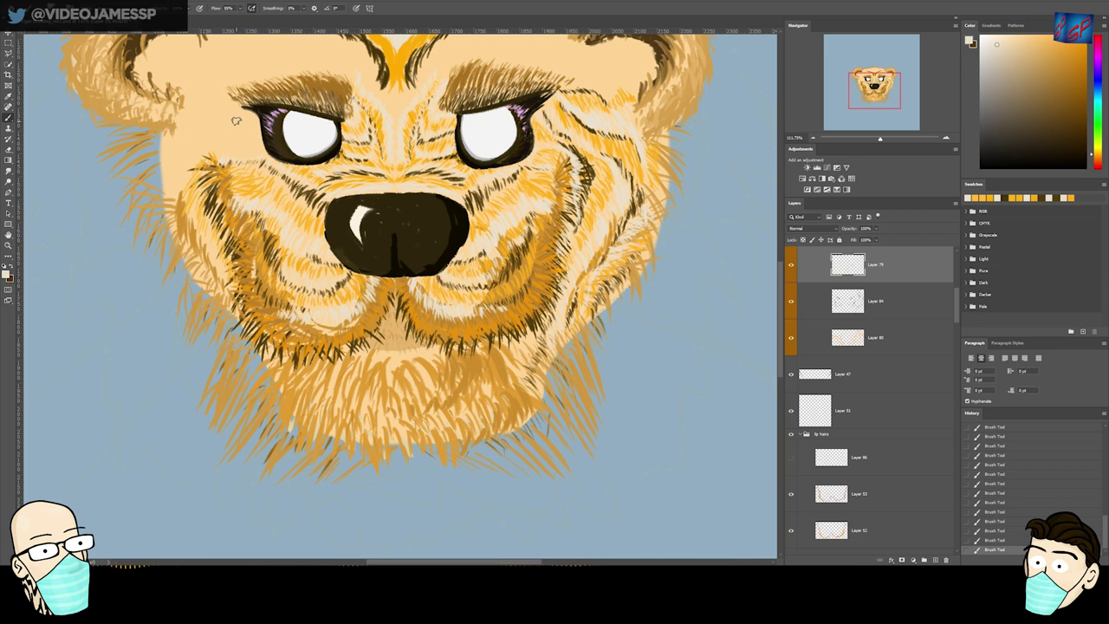
pyautogui.moveTo(247, 126)
pyautogui.mouseDown()
pyautogui.moveTo(183, 188)
pyautogui.moveTo(150, 184)
pyautogui.moveTo(186, 180)
pyautogui.mouseUp()
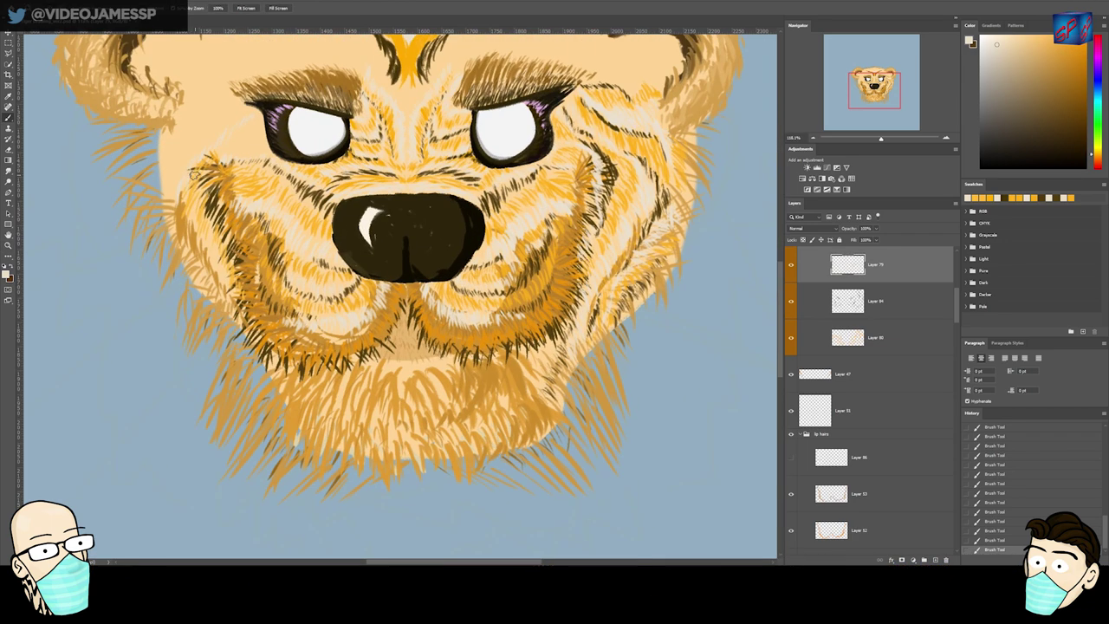
pyautogui.moveTo(189, 221); pyautogui.dragTo(252, 333)
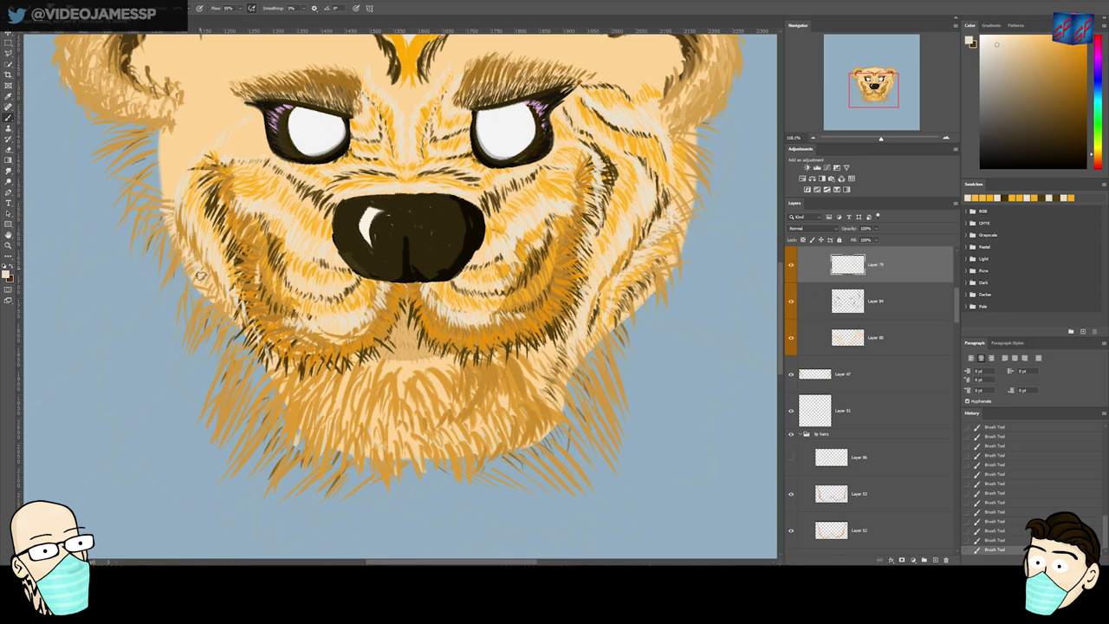
# - Select the orange fur layer, sample orange, and paint orange hairs down the outer edge of the right cheek to the jaw
pyautogui.click(859, 337)
pyautogui.keyDown('alt'); pyautogui.click(318, 252); pyautogui.keyUp('alt')
pyautogui.moveTo(186, 265); pyautogui.dragTo(202, 282)
pyautogui.moveTo(243, 323); pyautogui.dragTo(247, 331)
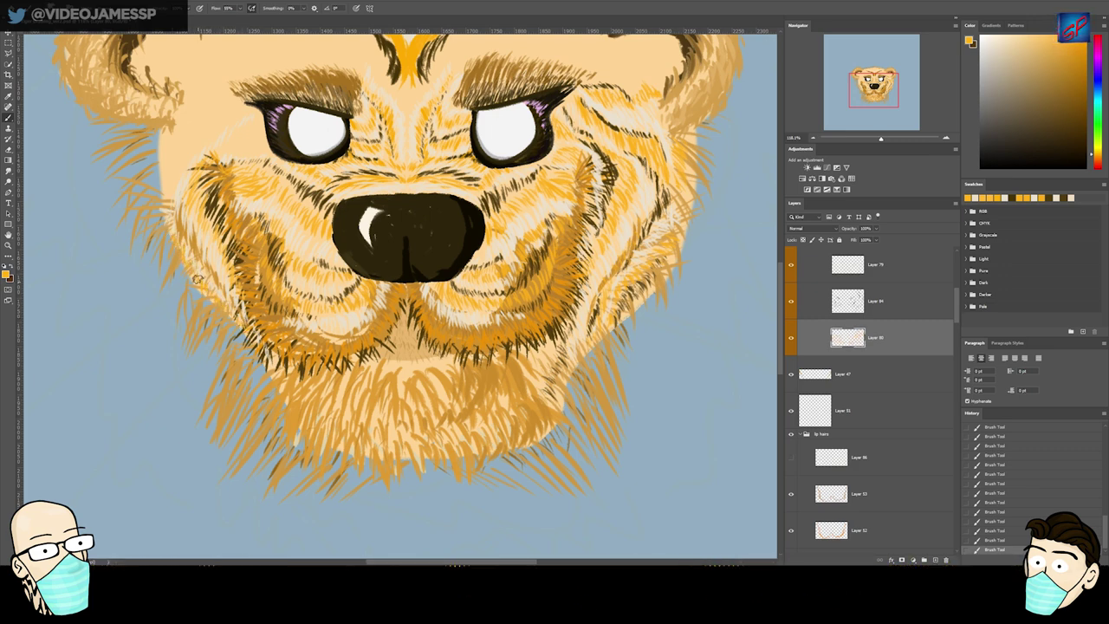
# - Try to erase part of the head base shape's outer edge with the Eraser
pyautogui.press('e')
pyautogui.keyDown('ctrl'); pyautogui.click(692, 201); pyautogui.keyUp('ctrl')
pyautogui.moveTo(695, 142); pyautogui.dragTo(701, 119)
pyautogui.hotkey('ctrl', 'z')
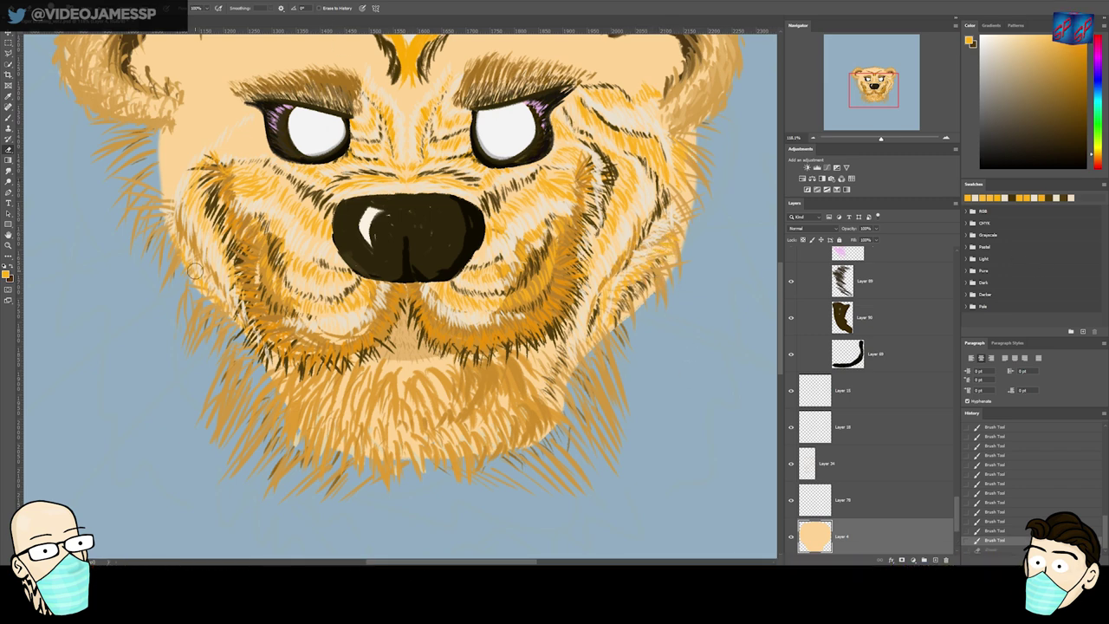
# - Select the dark fur layer, sample dark brown beside the nose, and paint dark hairs along the right cheek's outer edge
pyautogui.keyDown('ctrl'); pyautogui.click(364, 301); pyautogui.keyUp('ctrl')
pyautogui.keyDown('ctrl'); pyautogui.click(323, 208); pyautogui.keyUp('ctrl')
pyautogui.press('b')
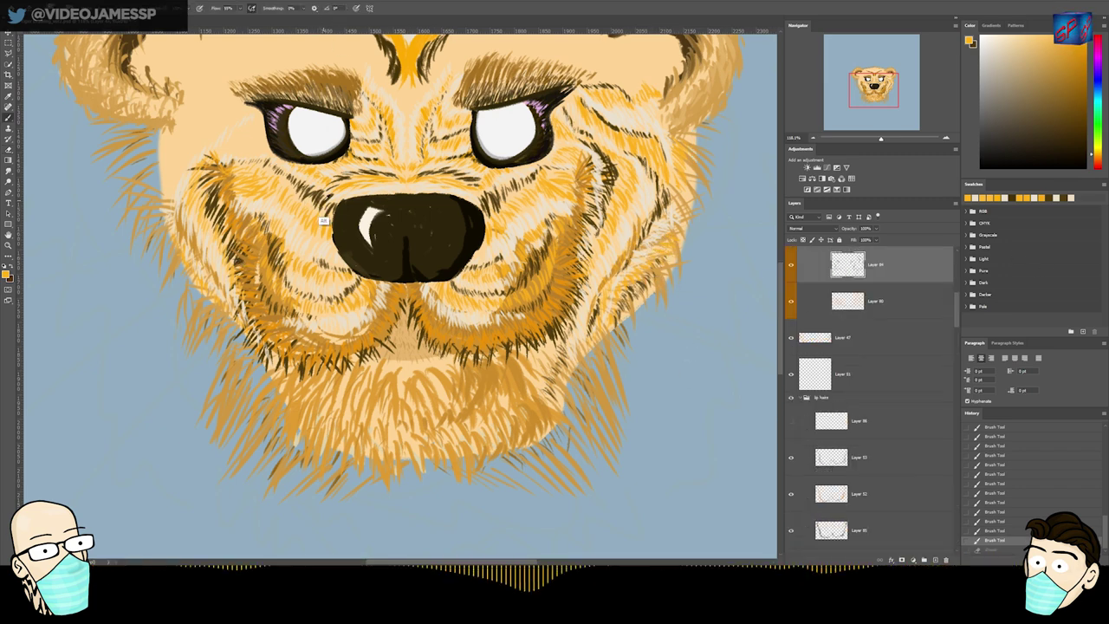
pyautogui.keyDown('alt'); pyautogui.click(323, 208); pyautogui.keyUp('alt')
pyautogui.moveTo(180, 253)
pyautogui.mouseDown()
pyautogui.moveTo(194, 285)
pyautogui.moveTo(238, 329)
pyautogui.moveTo(188, 276)
pyautogui.mouseUp()
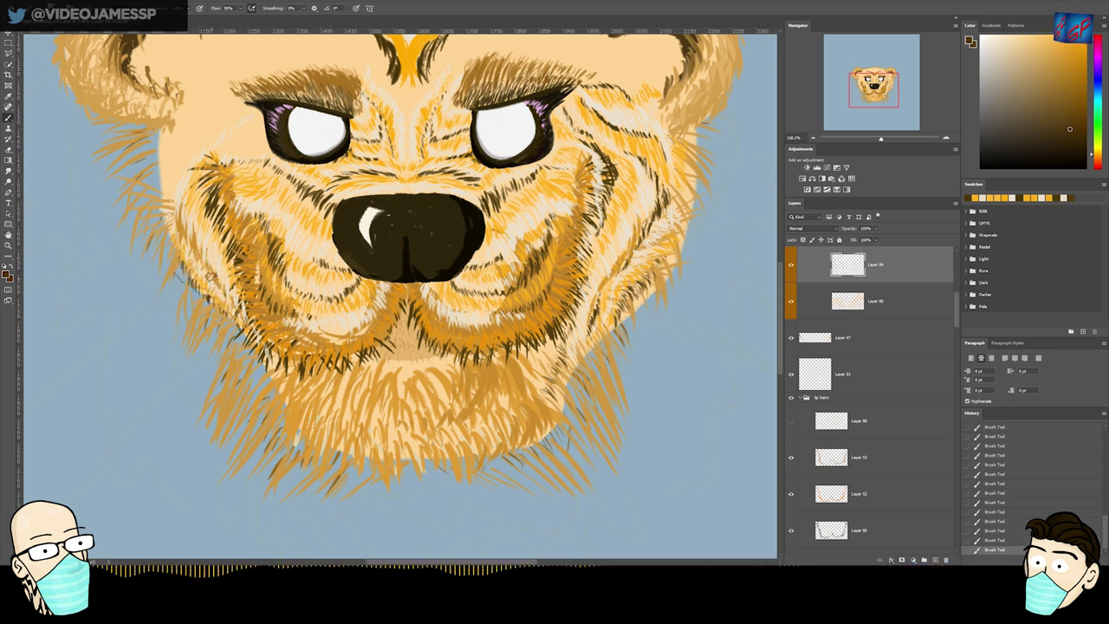
pyautogui.moveTo(174, 223); pyautogui.dragTo(181, 241)
pyautogui.moveTo(179, 239); pyautogui.dragTo(195, 257)
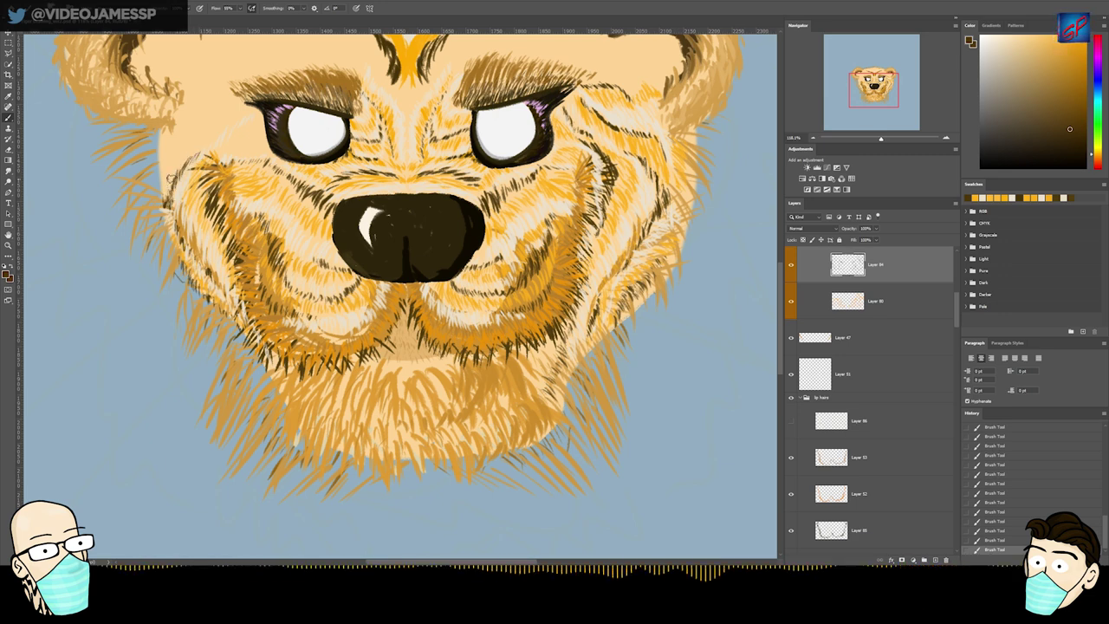
# - Paint cream and orange hairs fanning outward from beneath the right eye over the upper cheek
pyautogui.keyDown('ctrl'); pyautogui.click(250, 185); pyautogui.keyUp('ctrl')
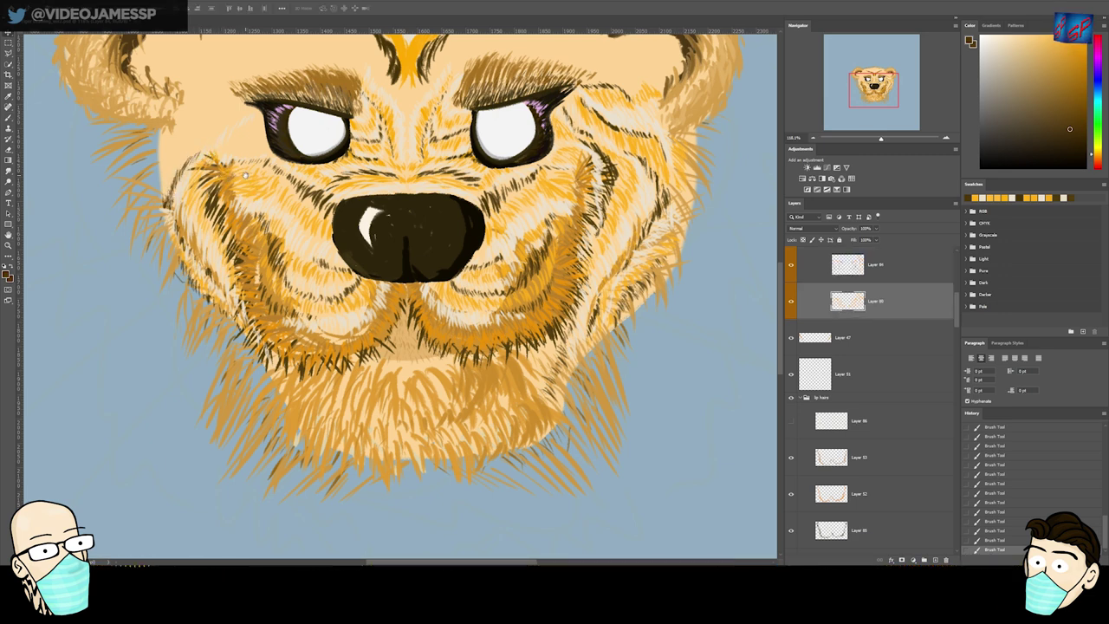
pyautogui.moveTo(247, 165); pyautogui.dragTo(222, 225)
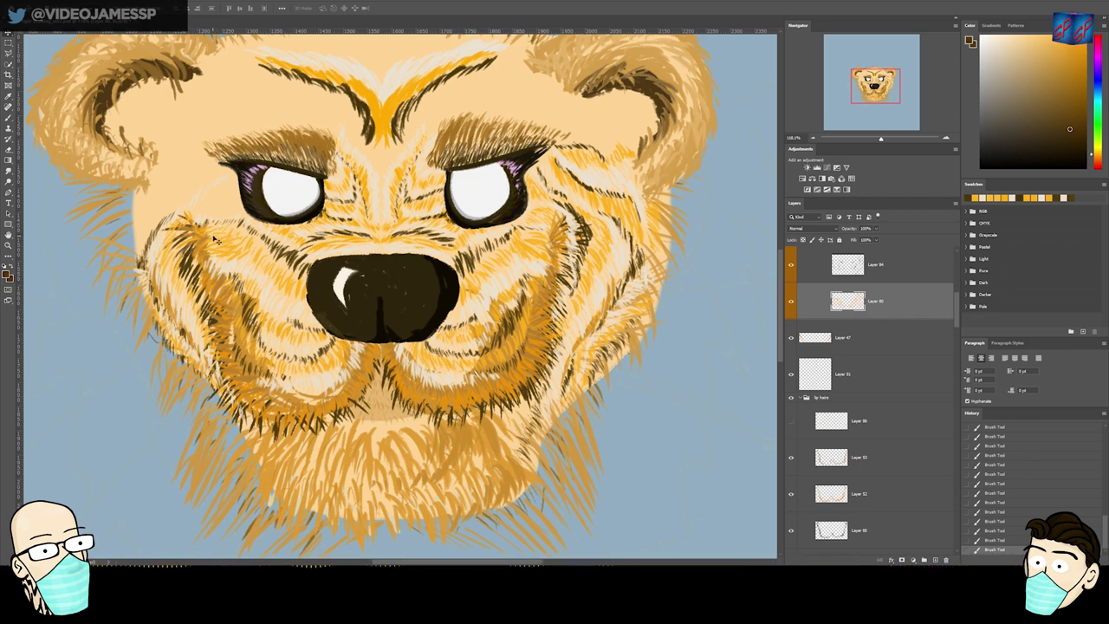
pyautogui.hotkey('ctrl', '0')
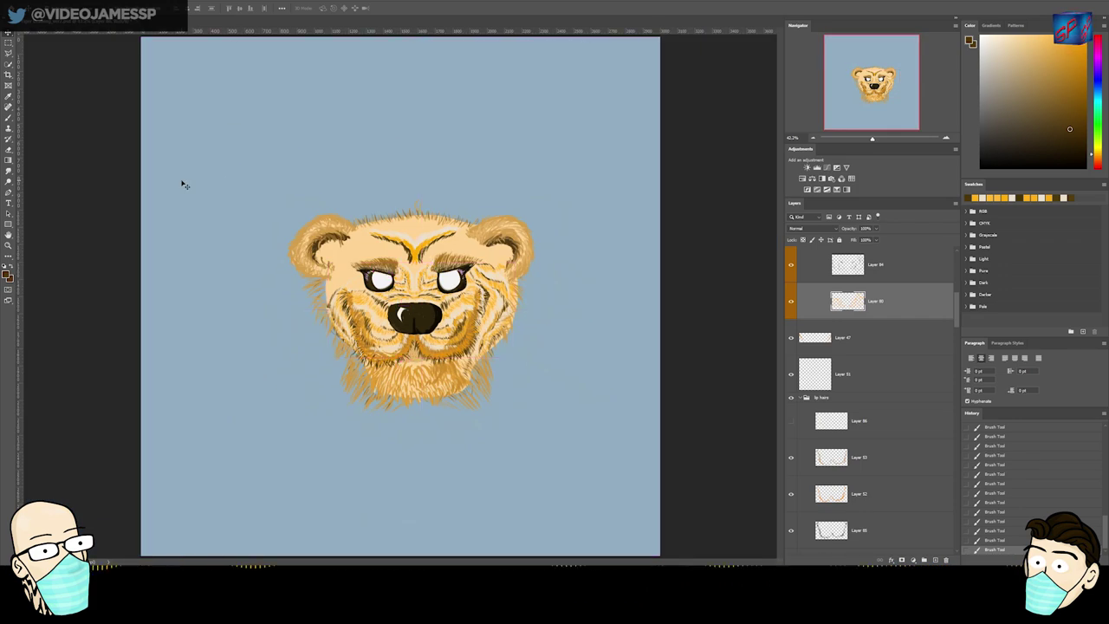
pyautogui.click(392, 287)
pyautogui.scroll(10, 381, 283)
pyautogui.moveTo(397, 330); pyautogui.dragTo(333, 274)
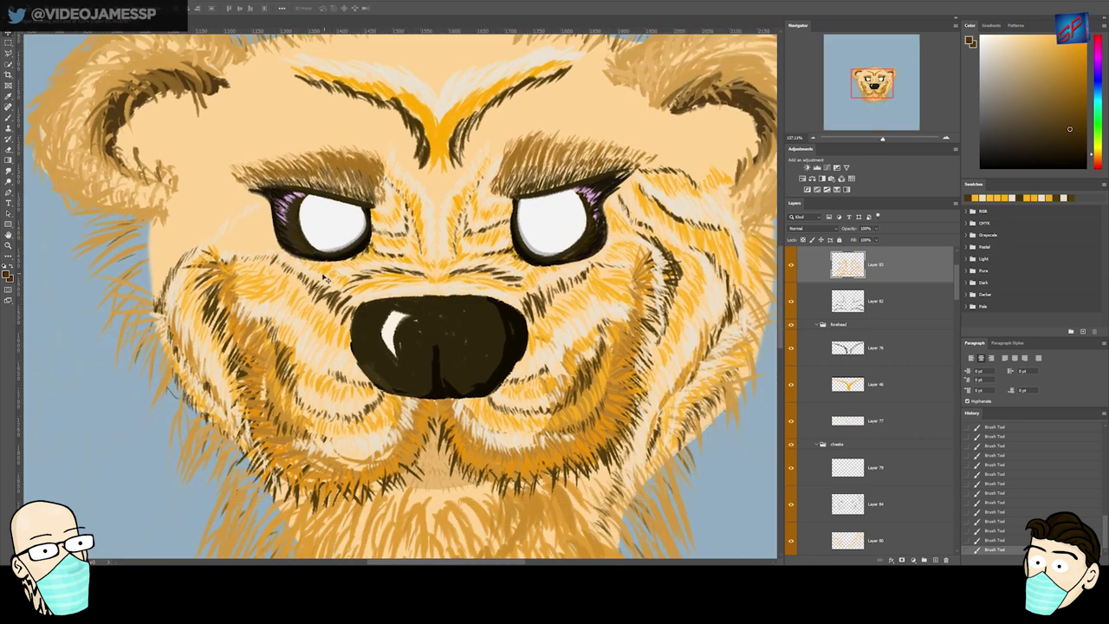
pyautogui.moveTo(253, 258); pyautogui.dragTo(279, 258)
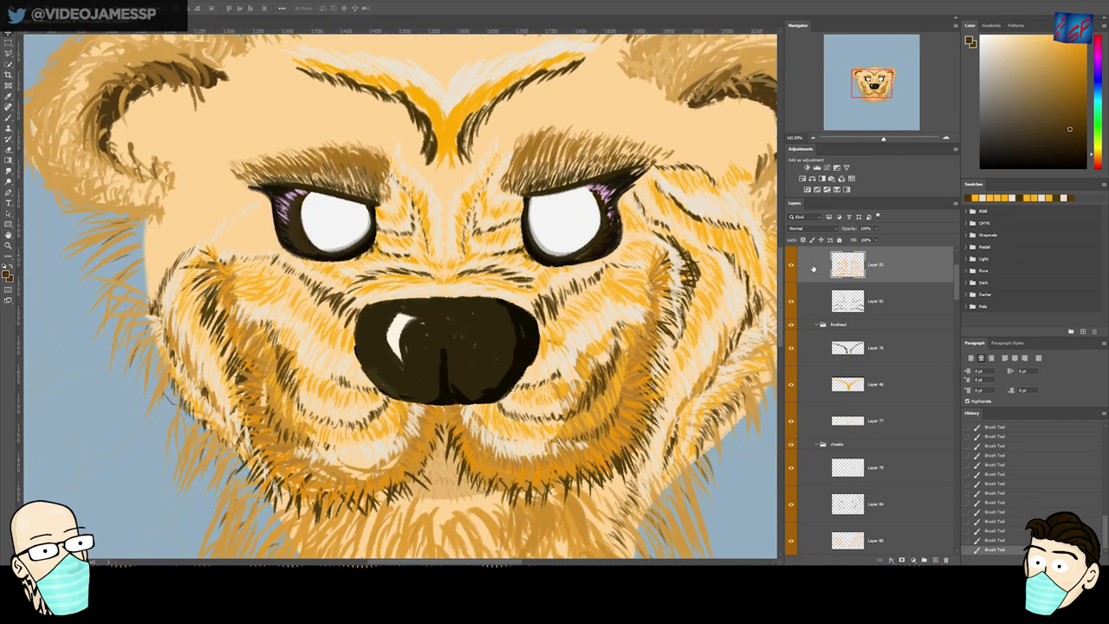
pyautogui.keyDown('ctrl'); pyautogui.click(700, 299); pyautogui.keyUp('ctrl')
pyautogui.press('b')
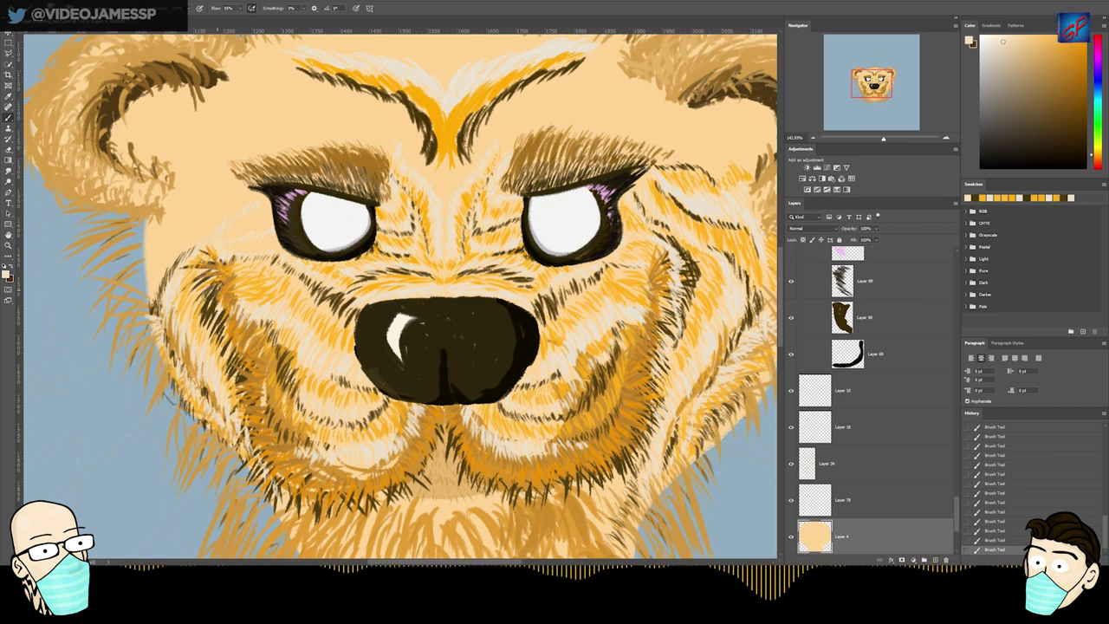
pyautogui.keyDown('ctrl'); pyautogui.click(256, 212); pyautogui.keyUp('ctrl')
pyautogui.keyDown('alt'); pyautogui.click(258, 293); pyautogui.keyUp('alt')
pyautogui.moveTo(269, 210)
pyautogui.mouseDown()
pyautogui.moveTo(246, 233)
pyautogui.moveTo(238, 223)
pyautogui.moveTo(228, 246)
pyautogui.moveTo(269, 253)
pyautogui.mouseUp()
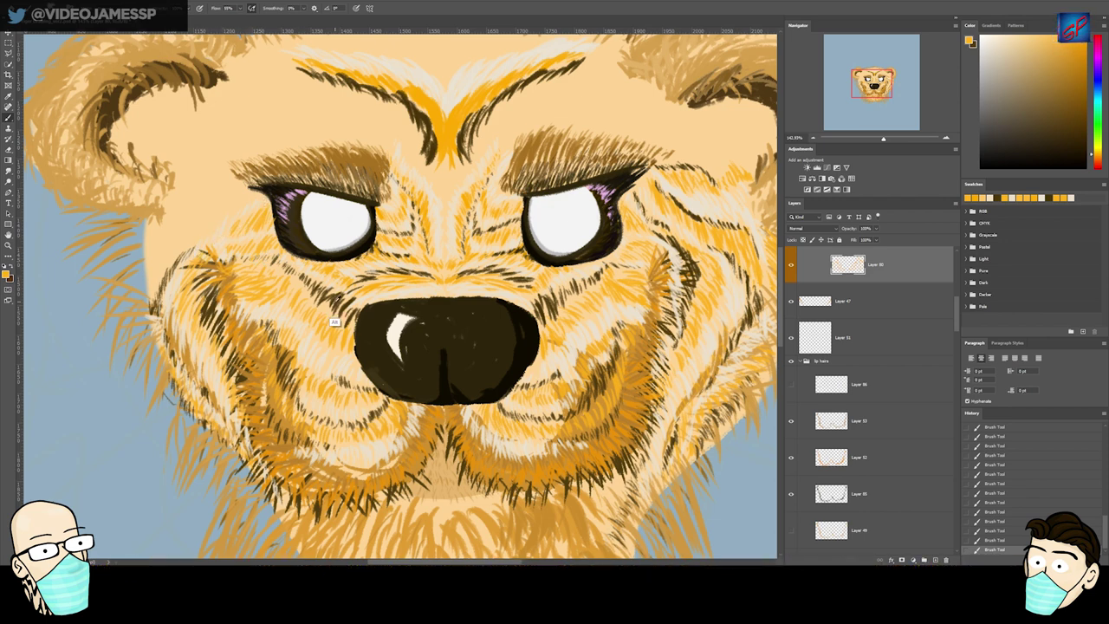
# - On the dark fur layer, paint a dark brown stripe of hairs from the right eye's outer corner to the head's edge
pyautogui.hotkey('ctrl', 'shift', 'alt', 'n')
pyautogui.click(1010, 197)
pyautogui.press('b')
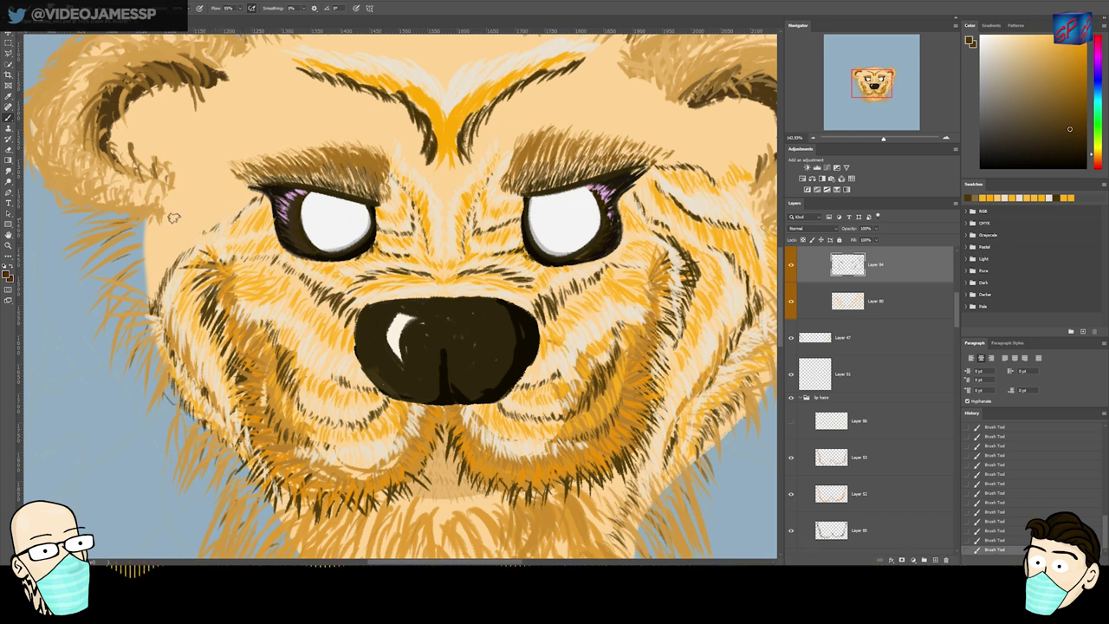
pyautogui.moveTo(241, 187)
pyautogui.mouseDown()
pyautogui.moveTo(178, 216)
pyautogui.moveTo(198, 205)
pyautogui.mouseUp()
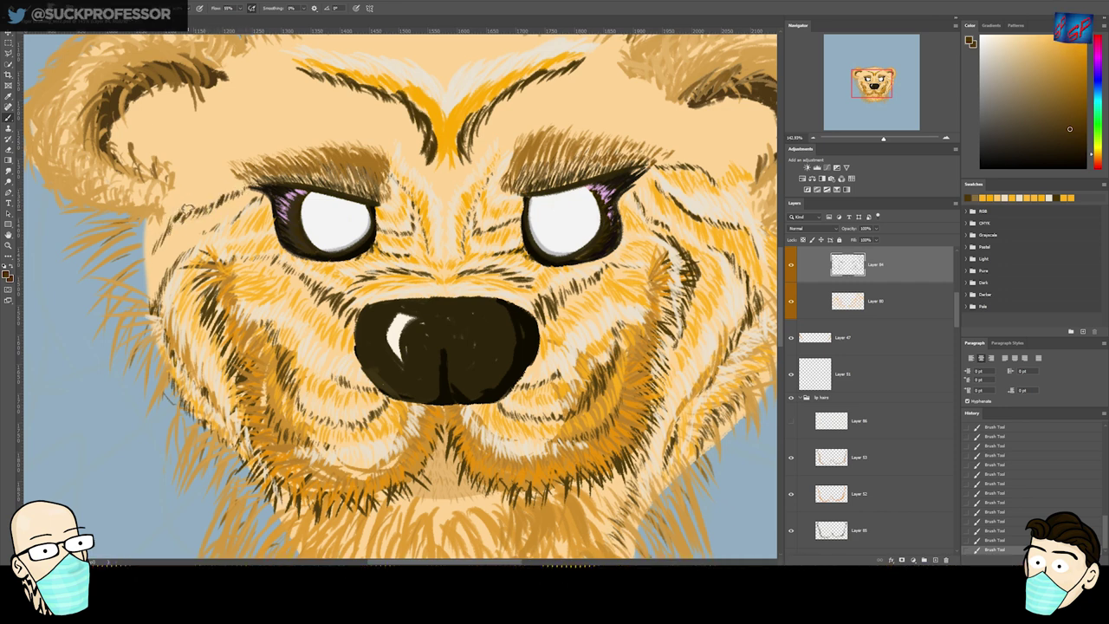
pyautogui.moveTo(194, 207); pyautogui.dragTo(165, 186)
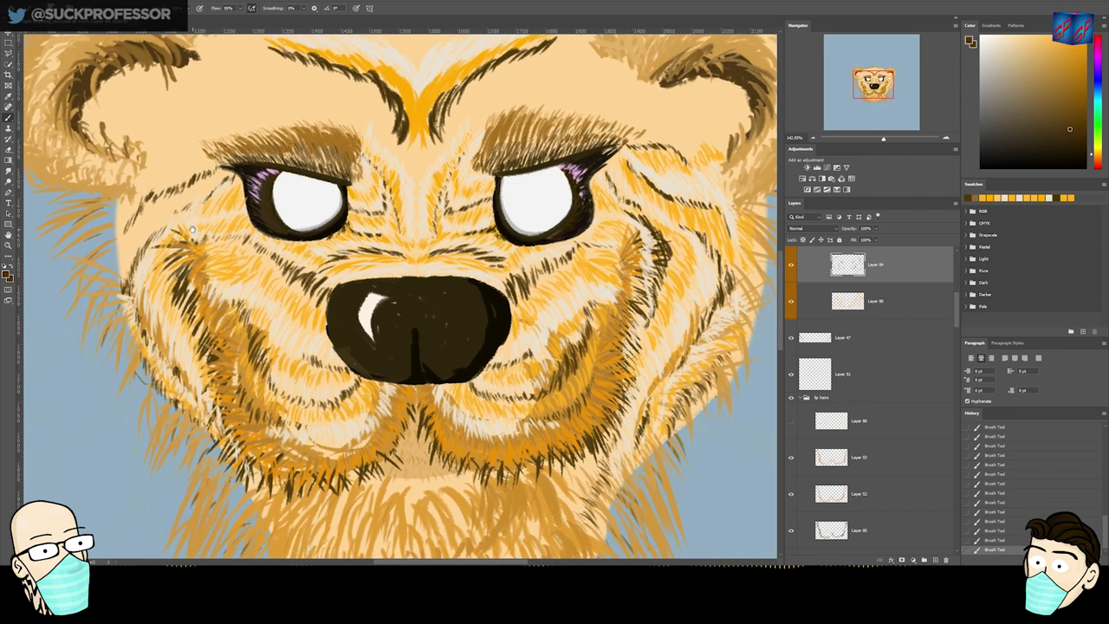
# - Paint cream and orange hairs around the dark stripe beside the right eye, out to the head's edge
pyautogui.keyDown('alt'); pyautogui.click(277, 320); pyautogui.keyUp('alt')
pyautogui.hotkey('ctrl', 'shift', 'alt', 'n')
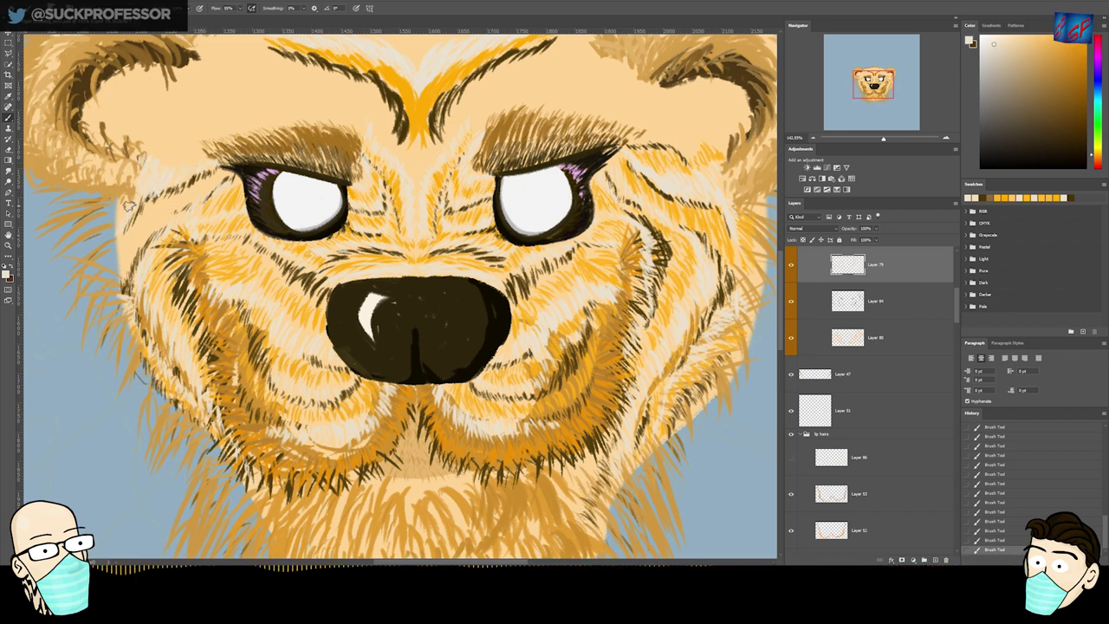
pyautogui.hotkey('alt', '[')
pyautogui.hotkey('alt', '[')
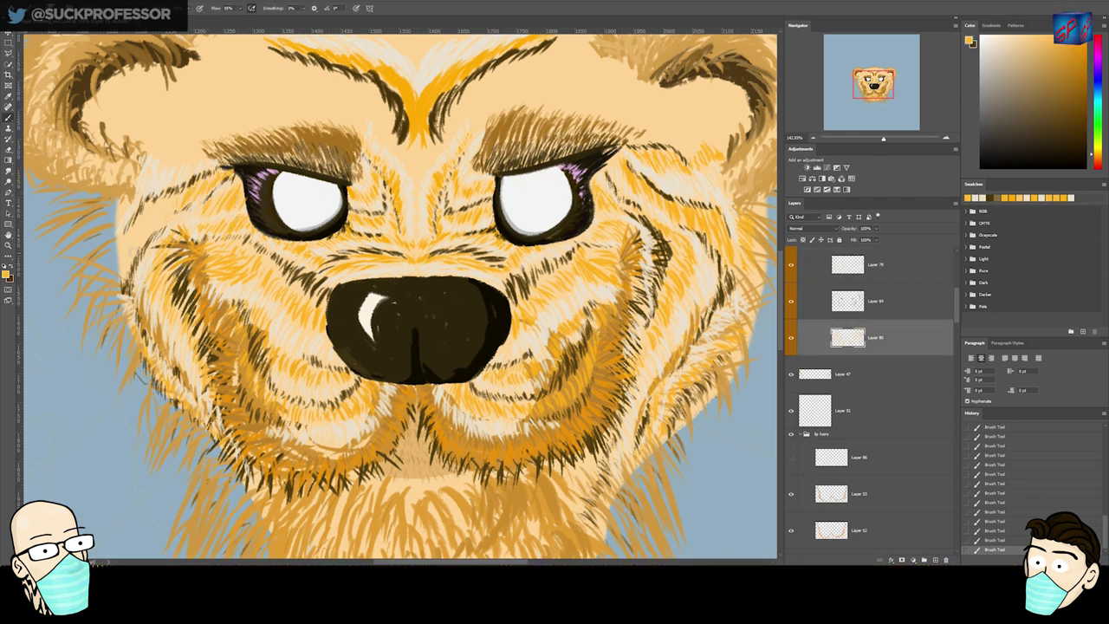
pyautogui.moveTo(121, 233)
pyautogui.mouseDown()
pyautogui.moveTo(121, 264)
pyautogui.moveTo(151, 207)
pyautogui.moveTo(131, 230)
pyautogui.mouseUp()
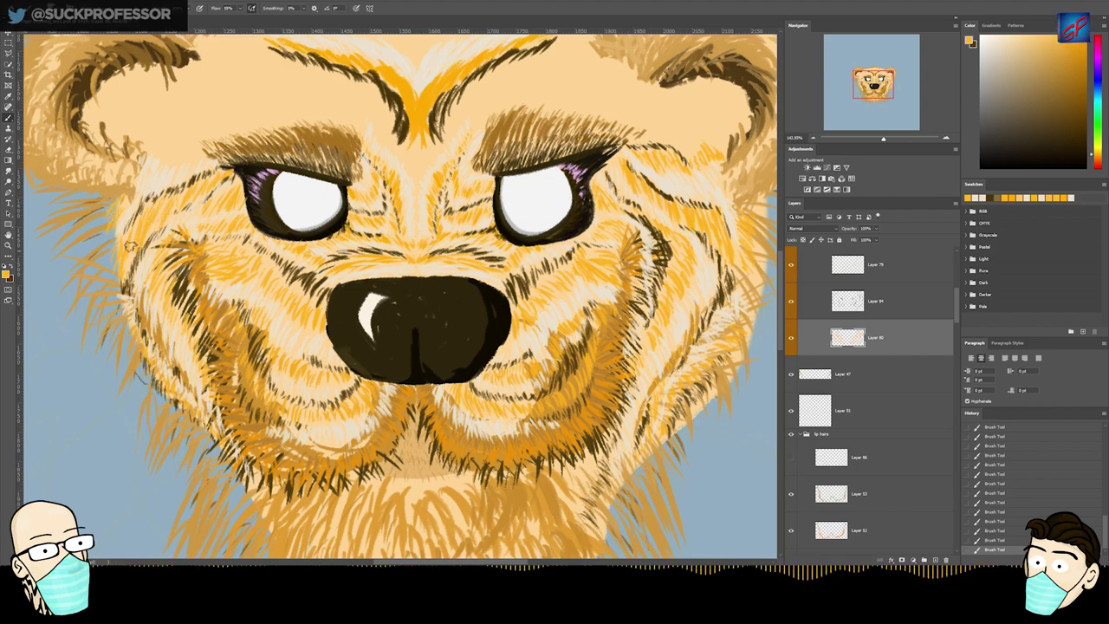
# - Load the contents of layers further down the stack as selections to check them, and delete the unneeded layer
pyautogui.moveTo(267, 322); pyautogui.dragTo(299, 328)
pyautogui.moveTo(517, 396); pyautogui.dragTo(506, 124)
pyautogui.press('v')
pyautogui.keyDown('ctrl'); pyautogui.click(499, 282); pyautogui.keyUp('ctrl')
pyautogui.moveTo(957, 345); pyautogui.dragTo(956, 360)
pyautogui.click(818, 329)
pyautogui.keyDown('ctrl'); pyautogui.click(818, 328); pyautogui.keyUp('ctrl')
pyautogui.press('Return')
pyautogui.click(818, 363)
pyautogui.keyDown('ctrl'); pyautogui.click(818, 363); pyautogui.keyUp('ctrl')
pyautogui.press('Return')
pyautogui.keyDown('shift'); pyautogui.click(864, 341); pyautogui.keyUp('shift')
pyautogui.press('Delete')
# - Load and clear another layer's selection, and toggle Layer 9's visibility to identify which hairs it holds
pyautogui.keyDown('ctrl'); pyautogui.click(821, 295); pyautogui.keyUp('ctrl')
pyautogui.hotkey('ctrl', 'd')
pyautogui.moveTo(582, 268); pyautogui.dragTo(568, 269)
pyautogui.click(790, 325)
pyautogui.click(790, 325)
pyautogui.click(790, 325)
pyautogui.click(790, 325)
pyautogui.press('z')
pyautogui.moveTo(592, 311); pyautogui.dragTo(553, 370)
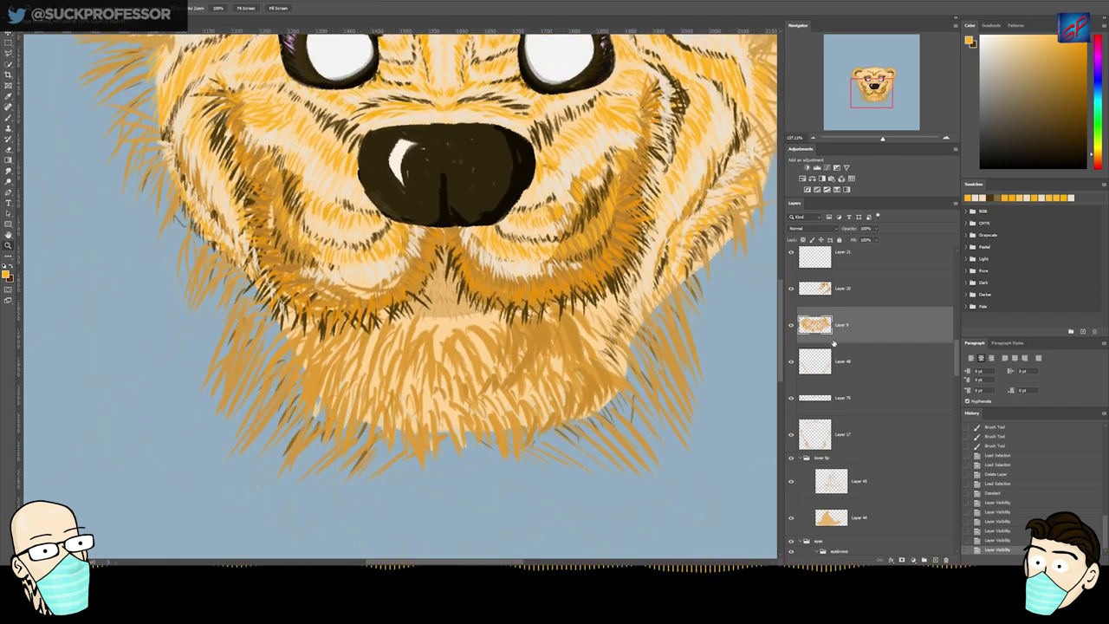
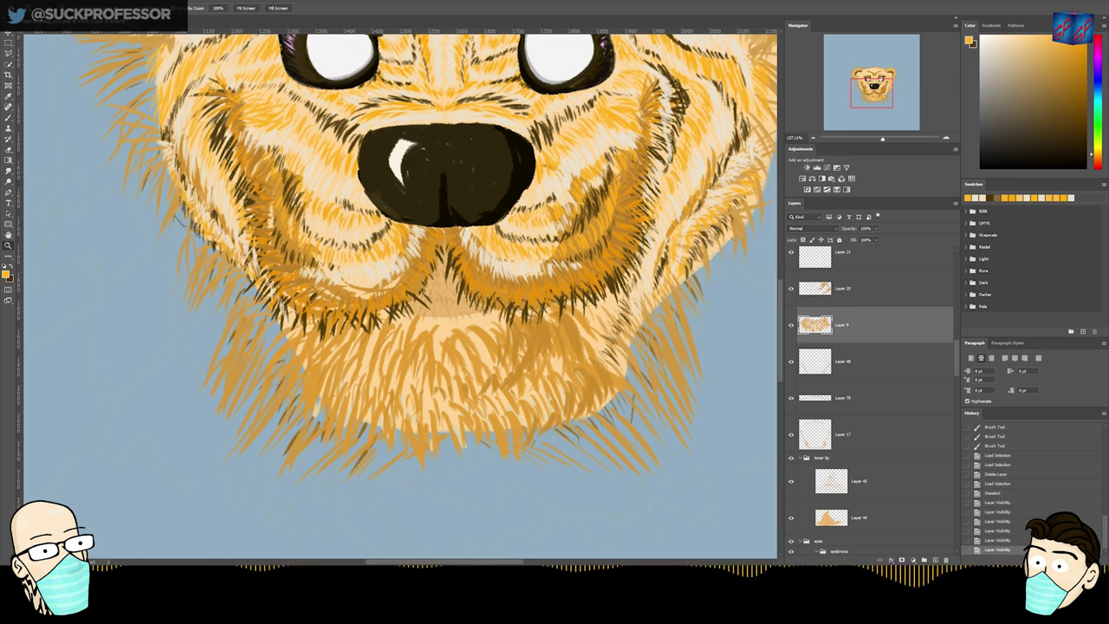
pyautogui.click(843, 288)
pyautogui.doubleClick(875, 288)
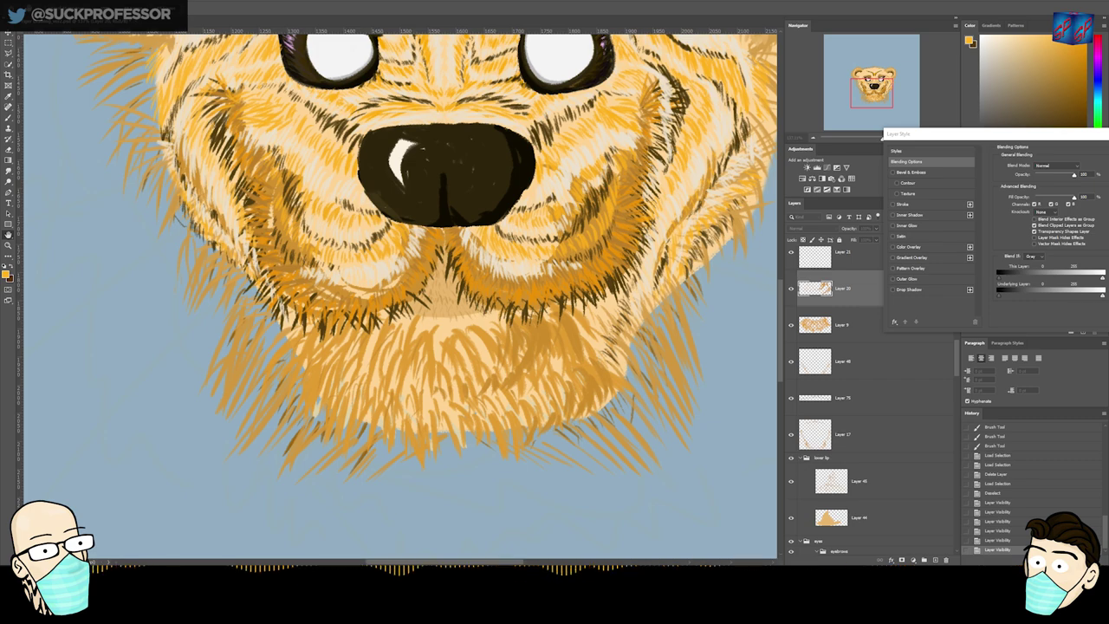
pyautogui.press('Escape')
pyautogui.moveTo(604, 293)
pyautogui.mouseDown()
pyautogui.moveTo(450, 289)
pyautogui.moveTo(586, 293)
pyautogui.mouseUp()
# - Toggle Layer 17's visibility to identify its hairs around the chin, and leave the layer hidden
pyautogui.click(818, 435)
pyautogui.click(790, 435)
pyautogui.click(790, 435)
pyautogui.click(790, 435)
pyautogui.click(790, 435)
pyautogui.click(790, 435)
# - On the head's base shape, Layer 4, brush along the outer edges of the cheeks and chin
pyautogui.keyDown('ctrl'); pyautogui.click(691, 267); pyautogui.keyUp('ctrl')
pyautogui.moveTo(690, 266); pyautogui.dragTo(546, 346)
pyautogui.press('b')
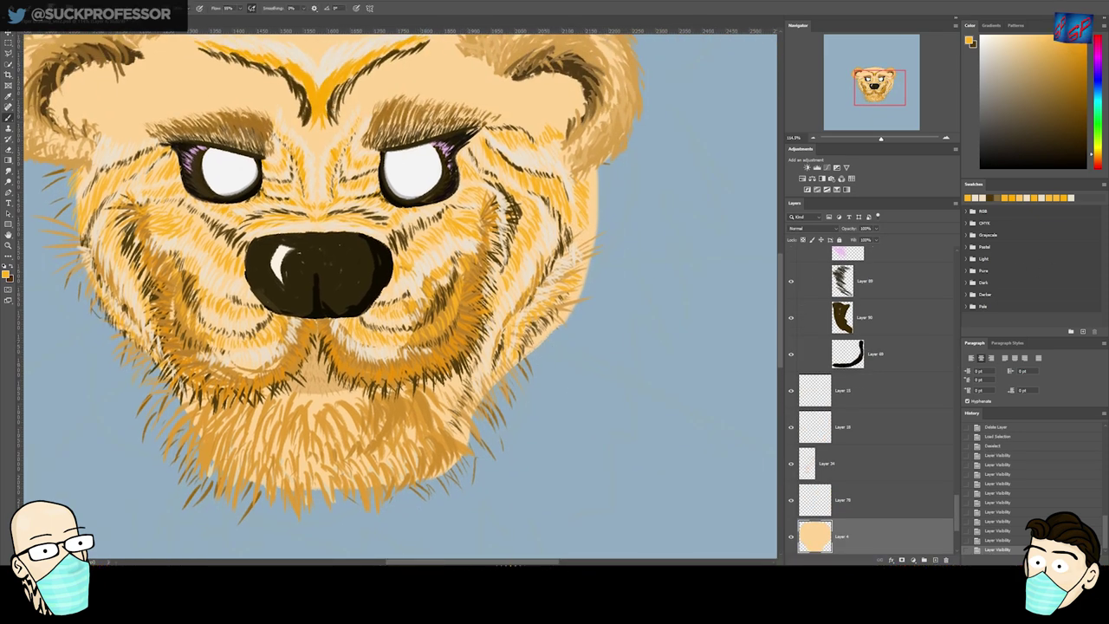
pyautogui.moveTo(602, 178)
pyautogui.mouseDown()
pyautogui.moveTo(596, 223)
pyautogui.moveTo(585, 194)
pyautogui.moveTo(568, 305)
pyautogui.moveTo(491, 389)
pyautogui.mouseUp()
pyautogui.moveTo(536, 359); pyautogui.dragTo(420, 498)
pyautogui.moveTo(503, 404)
pyautogui.mouseDown()
pyautogui.moveTo(684, 265)
pyautogui.moveTo(657, 285)
pyautogui.mouseUp()
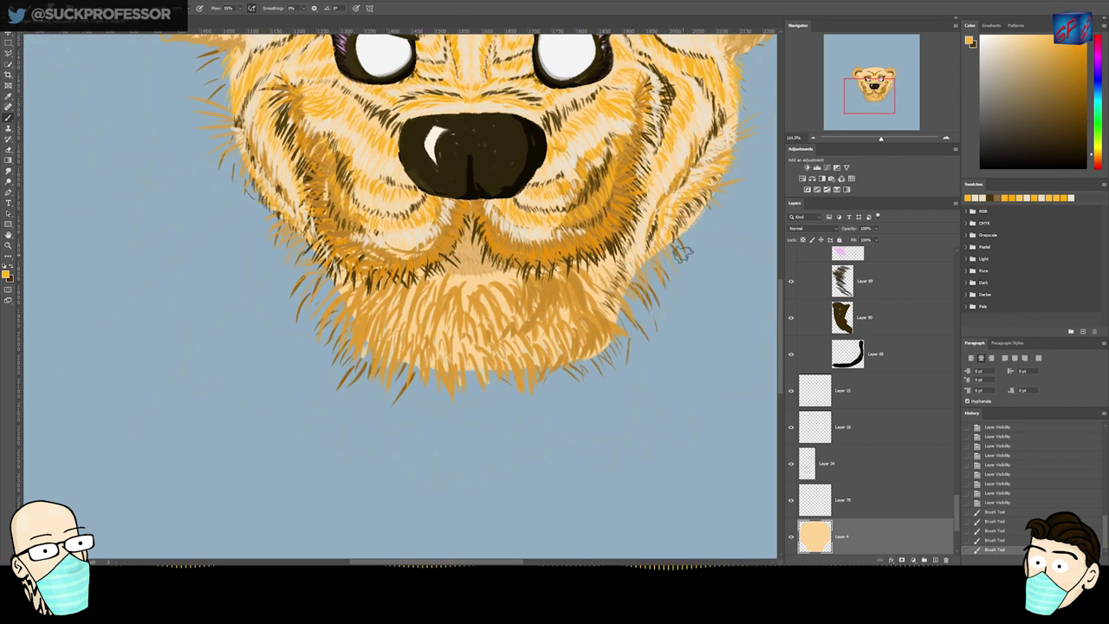
pyautogui.moveTo(269, 243); pyautogui.dragTo(293, 305)
pyautogui.moveTo(243, 117)
pyautogui.mouseDown()
pyautogui.moveTo(251, 195)
pyautogui.moveTo(268, 238)
pyautogui.moveTo(354, 344)
pyautogui.moveTo(384, 408)
pyautogui.moveTo(377, 391)
pyautogui.moveTo(495, 429)
pyautogui.moveTo(649, 379)
pyautogui.mouseUp()
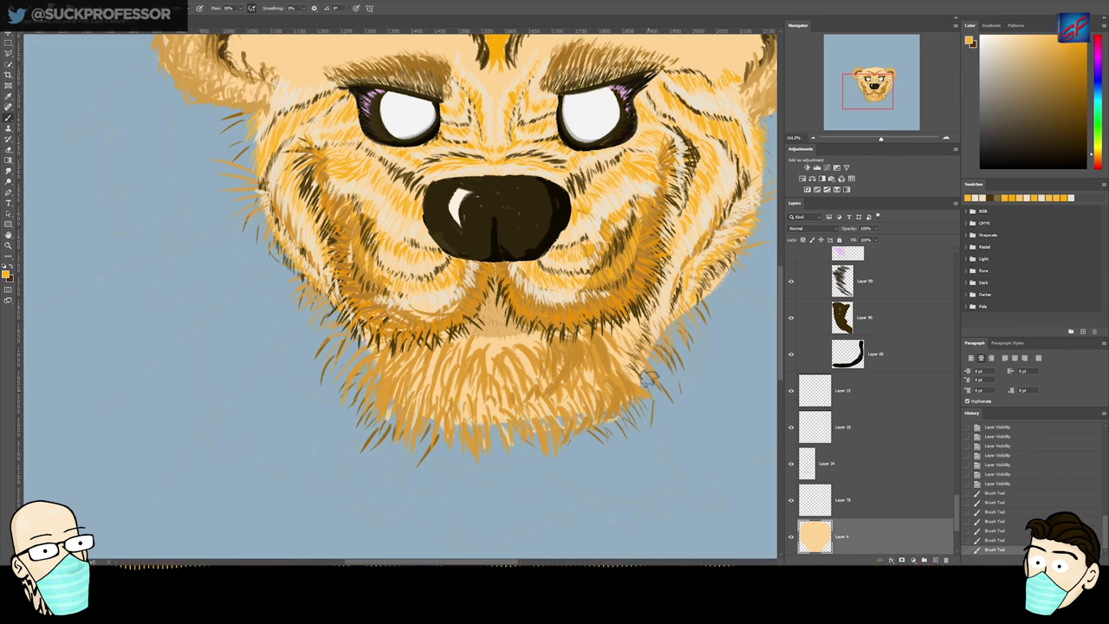
pyautogui.moveTo(666, 336); pyautogui.dragTo(655, 350)
pyautogui.moveTo(617, 405)
pyautogui.mouseDown()
pyautogui.moveTo(642, 380)
pyautogui.moveTo(537, 362)
pyautogui.mouseUp()
pyautogui.moveTo(604, 362); pyautogui.dragTo(711, 334)
# - Put Layer 9 and Layer 20 into a new group named "chin hair"
pyautogui.keyDown('ctrl'); pyautogui.click(664, 380); pyautogui.keyUp('ctrl')
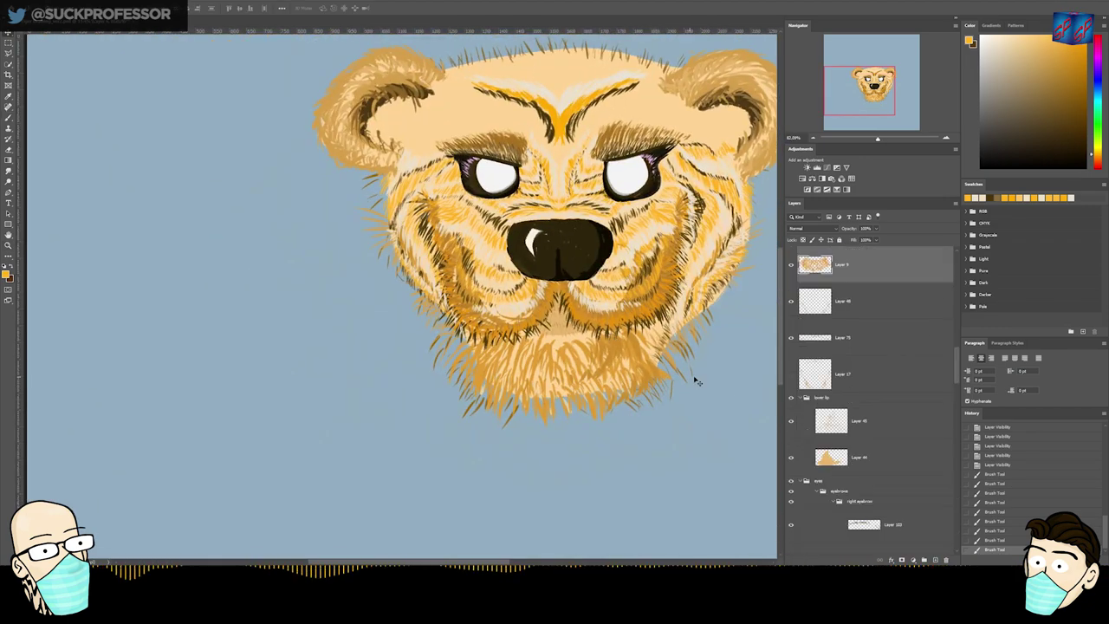
pyautogui.scroll(2, 903, 298)
pyautogui.click(790, 367)
pyautogui.click(790, 368)
pyautogui.click(790, 368)
pyautogui.keyDown('shift'); pyautogui.click(832, 293); pyautogui.keyUp('shift')
pyautogui.hotkey('ctrl', 'g')
pyautogui.write('chin hair')
pyautogui.press('Return')
# - Toggle the chin hair group's visibility to check which hairs it contains
pyautogui.click(790, 281)
pyautogui.click(790, 281)
pyautogui.click(790, 281)
pyautogui.click(790, 281)
# - Expand the chin hair group and hide Layer 20 and Layer 9 to clear the old hairs off the chin
pyautogui.press('z')
pyautogui.click(639, 364)
pyautogui.click(638, 364)
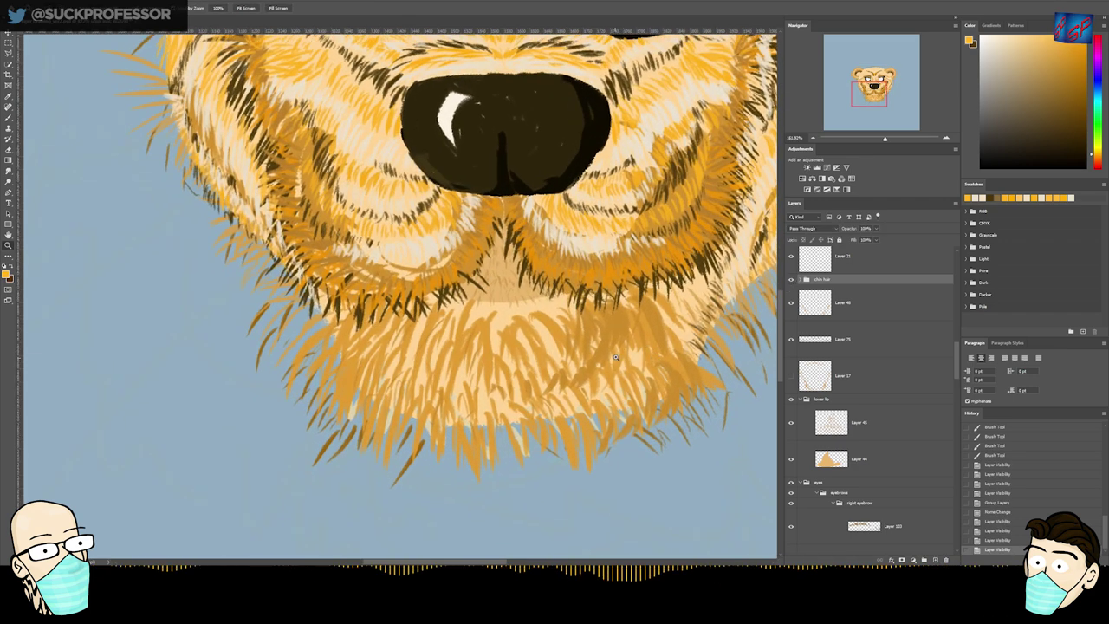
pyautogui.press('b')
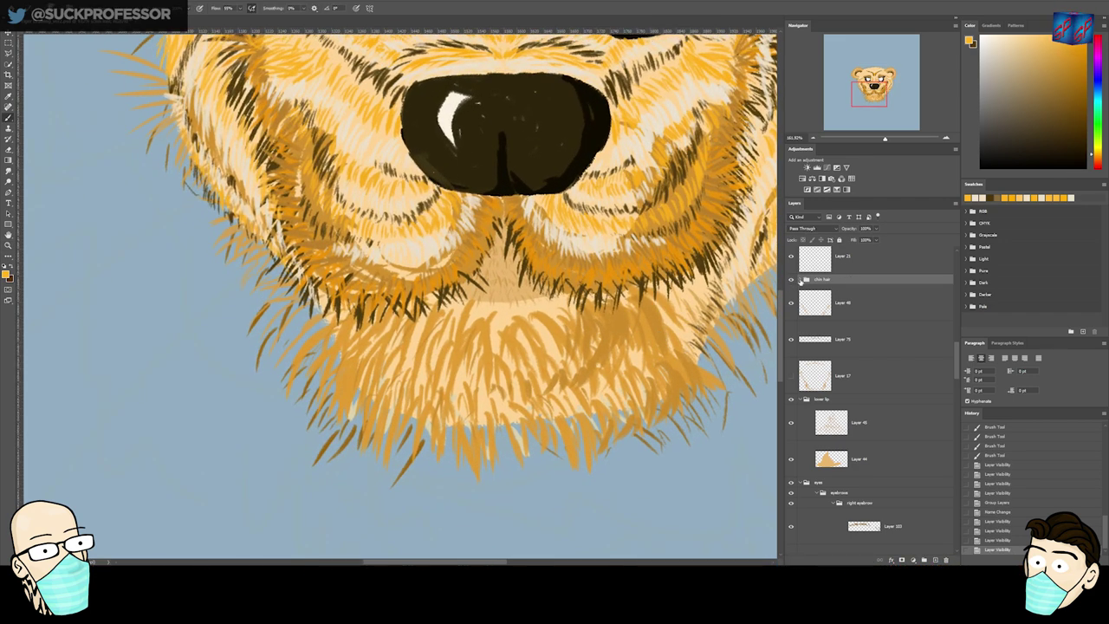
pyautogui.click(801, 280)
pyautogui.click(871, 307)
pyautogui.click(870, 339)
pyautogui.click(791, 339)
pyautogui.click(791, 303)
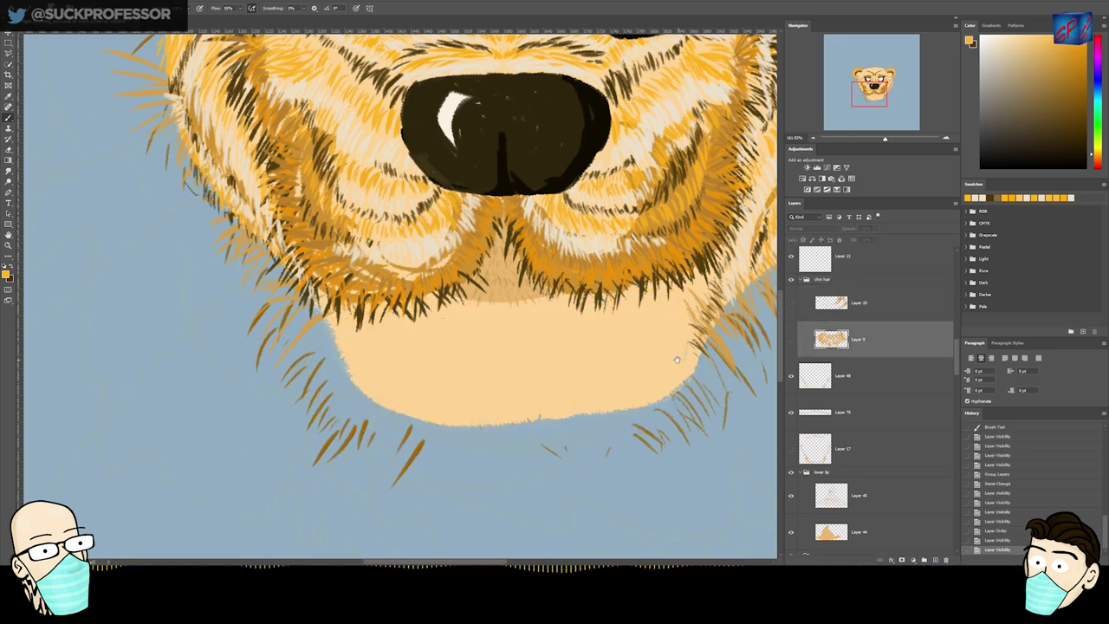
# - Add a new layer above Layer 20 in the chin hair group and sample the muzzle's dark orange for painting
pyautogui.moveTo(700, 354); pyautogui.dragTo(629, 366)
pyautogui.click(881, 305)
pyautogui.hotkey('ctrl', 'shift', 'n')
pyautogui.press('Return')
pyautogui.keyDown('alt'); pyautogui.click(611, 295); pyautogui.keyUp('alt')
pyautogui.moveTo(598, 324)
pyautogui.mouseDown()
pyautogui.moveTo(589, 344)
pyautogui.moveTo(542, 342)
pyautogui.moveTo(555, 347)
pyautogui.moveTo(543, 389)
pyautogui.mouseUp()
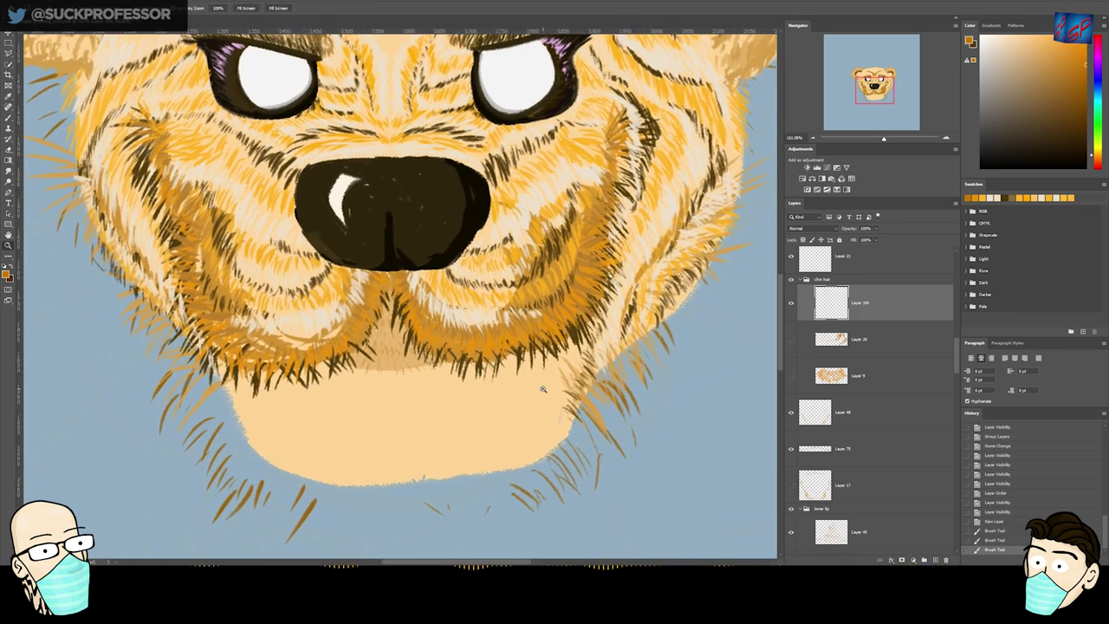
# - Toggle the visibility of the new layer and the chin hair group to check their contents
pyautogui.click(791, 303)
pyautogui.click(791, 303)
pyautogui.click(792, 280)
pyautogui.click(792, 280)
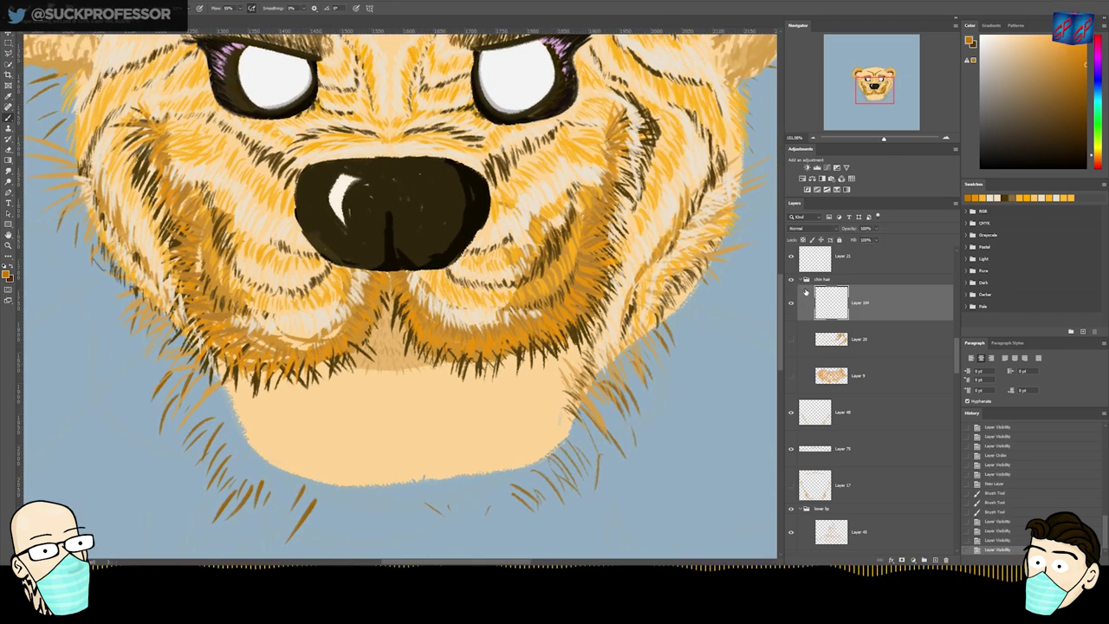
pyautogui.keyDown('alt'); pyautogui.click(537, 419); pyautogui.keyUp('alt')
pyautogui.moveTo(542, 434); pyautogui.dragTo(570, 486)
pyautogui.hotkey('ctrl', 'z')
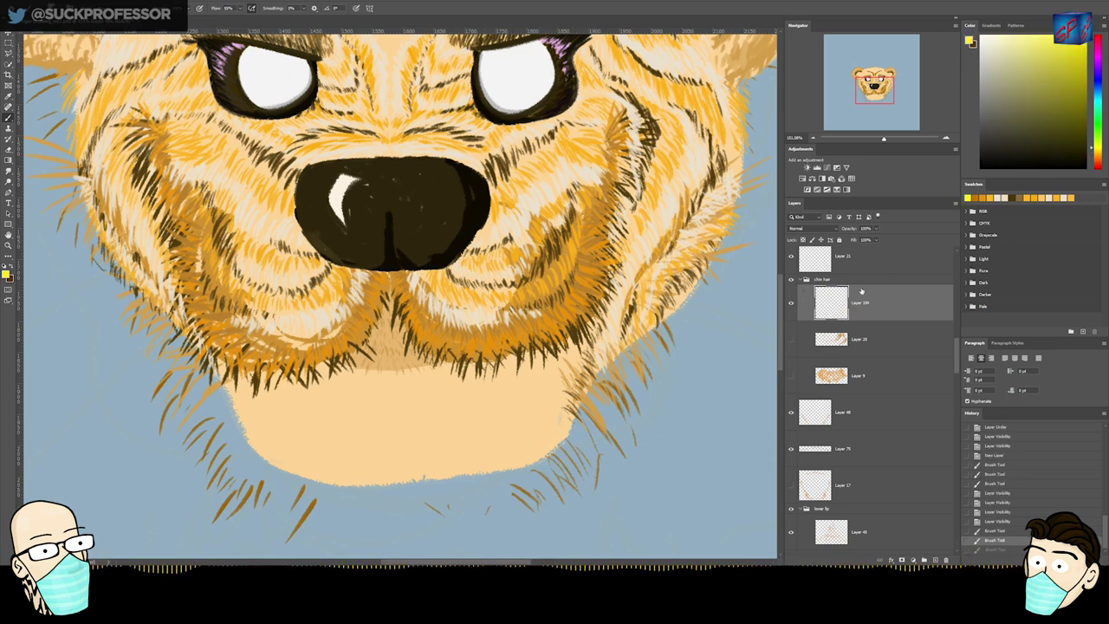
# - Sample the muzzle's dark orange and paint hairs from the chin's left side to its centre
pyautogui.keyDown('alt'); pyautogui.click(565, 331); pyautogui.keyUp('alt')
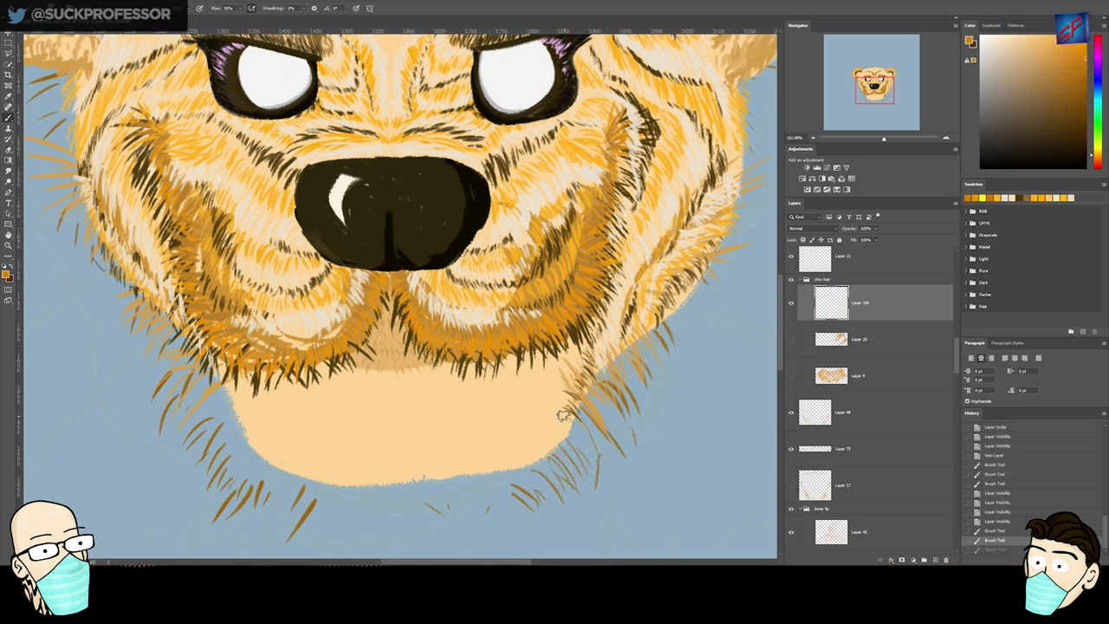
pyautogui.moveTo(541, 326)
pyautogui.mouseDown()
pyautogui.moveTo(497, 358)
pyautogui.moveTo(535, 343)
pyautogui.mouseUp()
pyautogui.moveTo(275, 379)
pyautogui.mouseDown()
pyautogui.moveTo(262, 398)
pyautogui.moveTo(276, 392)
pyautogui.moveTo(267, 420)
pyautogui.mouseUp()
pyautogui.moveTo(290, 392)
pyautogui.mouseDown()
pyautogui.moveTo(275, 428)
pyautogui.moveTo(288, 411)
pyautogui.mouseUp()
pyautogui.moveTo(312, 386)
pyautogui.mouseDown()
pyautogui.moveTo(294, 423)
pyautogui.moveTo(319, 423)
pyautogui.moveTo(296, 432)
pyautogui.moveTo(324, 448)
pyautogui.moveTo(340, 384)
pyautogui.moveTo(343, 466)
pyautogui.moveTo(296, 465)
pyautogui.mouseUp()
pyautogui.moveTo(349, 394)
pyautogui.mouseDown()
pyautogui.moveTo(319, 444)
pyautogui.moveTo(340, 459)
pyautogui.mouseUp()
pyautogui.moveTo(359, 422); pyautogui.dragTo(338, 468)
pyautogui.moveTo(371, 396); pyautogui.dragTo(352, 430)
pyautogui.moveTo(381, 376); pyautogui.dragTo(362, 435)
pyautogui.moveTo(368, 409); pyautogui.dragTo(359, 475)
pyautogui.moveTo(388, 402)
pyautogui.mouseDown()
pyautogui.moveTo(364, 464)
pyautogui.moveTo(374, 461)
pyautogui.mouseUp()
pyautogui.moveTo(411, 442); pyautogui.dragTo(405, 472)
pyautogui.moveTo(393, 396); pyautogui.dragTo(399, 450)
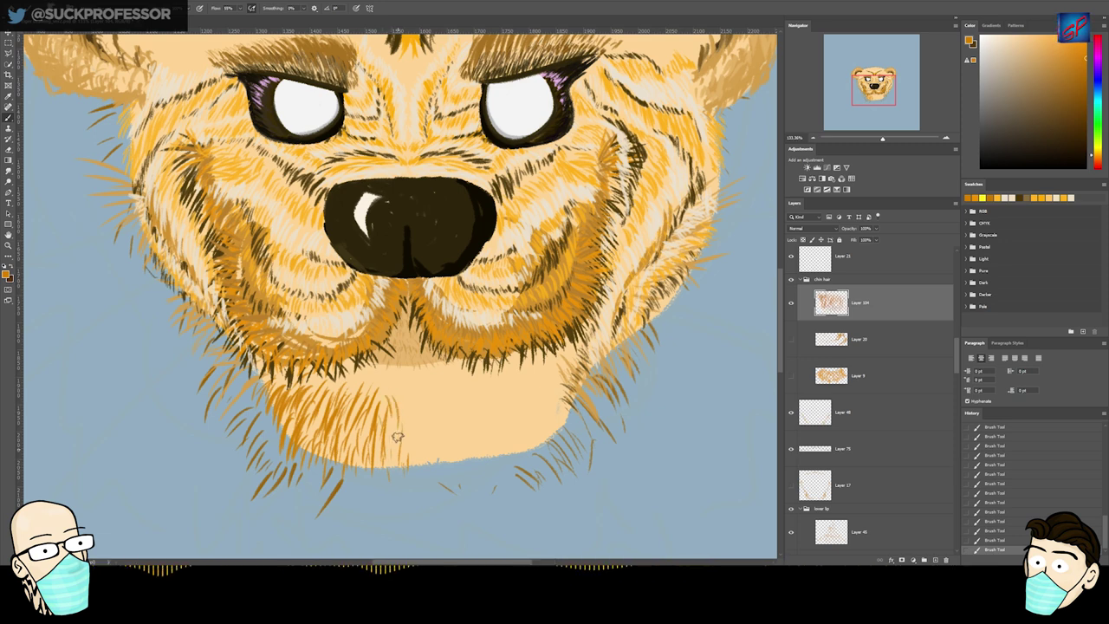
pyautogui.moveTo(404, 390); pyautogui.dragTo(400, 422)
# - Paint dark orange hairs over the chin's right side and centre, down to its lower edge
pyautogui.moveTo(573, 360)
pyautogui.mouseDown()
pyautogui.moveTo(560, 402)
pyautogui.moveTo(542, 391)
pyautogui.moveTo(556, 426)
pyautogui.moveTo(542, 452)
pyautogui.mouseUp()
pyautogui.moveTo(551, 410); pyautogui.dragTo(544, 423)
pyautogui.moveTo(553, 368); pyautogui.dragTo(536, 421)
pyautogui.moveTo(549, 378); pyautogui.dragTo(527, 432)
pyautogui.moveTo(525, 454); pyautogui.dragTo(506, 466)
pyautogui.moveTo(546, 435); pyautogui.dragTo(536, 447)
pyautogui.moveTo(508, 389)
pyautogui.mouseDown()
pyautogui.moveTo(523, 406)
pyautogui.moveTo(516, 415)
pyautogui.mouseUp()
pyautogui.moveTo(488, 386)
pyautogui.mouseDown()
pyautogui.moveTo(503, 421)
pyautogui.moveTo(490, 428)
pyautogui.mouseUp()
pyautogui.moveTo(472, 413); pyautogui.dragTo(475, 436)
pyautogui.moveTo(479, 442)
pyautogui.mouseDown()
pyautogui.moveTo(479, 466)
pyautogui.moveTo(497, 467)
pyautogui.mouseUp()
pyautogui.moveTo(521, 441); pyautogui.dragTo(526, 457)
pyautogui.moveTo(506, 418)
pyautogui.mouseDown()
pyautogui.moveTo(515, 442)
pyautogui.moveTo(534, 435)
pyautogui.mouseUp()
pyautogui.moveTo(494, 404)
pyautogui.mouseDown()
pyautogui.moveTo(452, 392)
pyautogui.moveTo(497, 419)
pyautogui.mouseUp()
pyautogui.moveTo(480, 425); pyautogui.dragTo(487, 454)
pyautogui.moveTo(449, 398); pyautogui.dragTo(452, 438)
pyautogui.moveTo(456, 414); pyautogui.dragTo(461, 442)
pyautogui.moveTo(443, 420)
pyautogui.mouseDown()
pyautogui.moveTo(448, 459)
pyautogui.moveTo(421, 466)
pyautogui.moveTo(411, 443)
pyautogui.mouseUp()
pyautogui.moveTo(435, 399)
pyautogui.mouseDown()
pyautogui.moveTo(439, 465)
pyautogui.moveTo(468, 470)
pyautogui.mouseUp()
pyautogui.moveTo(462, 414); pyautogui.dragTo(465, 432)
pyautogui.moveTo(565, 345)
pyautogui.mouseDown()
pyautogui.moveTo(575, 364)
pyautogui.moveTo(556, 374)
pyautogui.mouseUp()
pyautogui.moveTo(520, 363); pyautogui.dragTo(550, 439)
pyautogui.moveTo(524, 430); pyautogui.dragTo(531, 450)
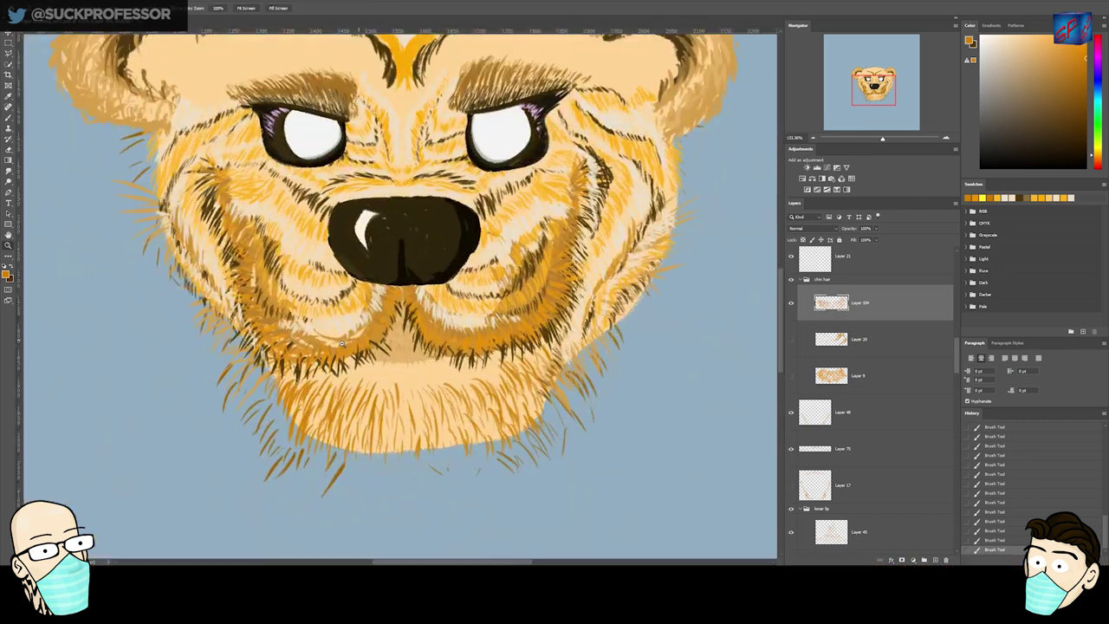
# - Add a new layer beneath the dark orange chin hairs, choose a pale cream colour and keep Layer 20 hidden
pyautogui.hotkey('ctrl', 'shift', 'n')
pyautogui.press('Return')
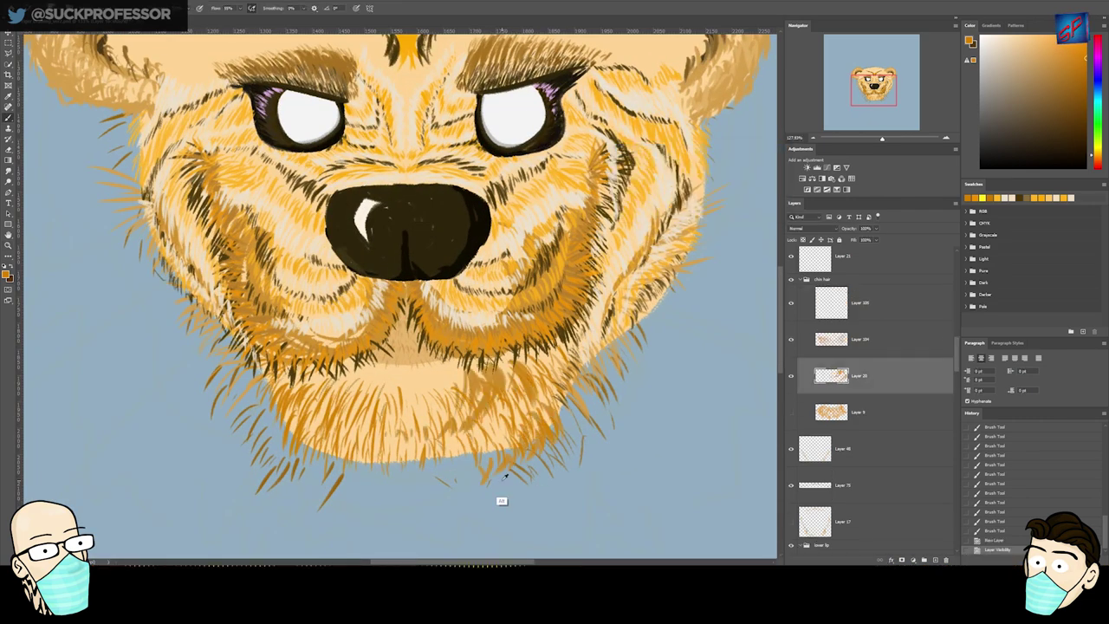
pyautogui.keyDown('alt'); pyautogui.click(503, 480); pyautogui.keyUp('alt')
pyautogui.moveTo(858, 310); pyautogui.dragTo(858, 357)
pyautogui.click(1054, 80)
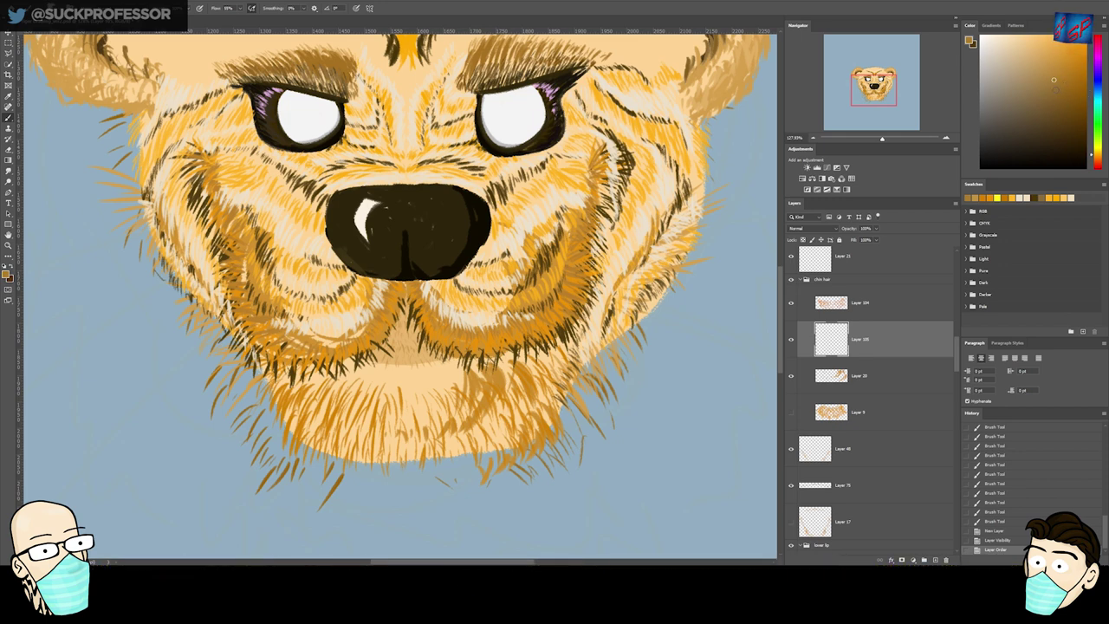
pyautogui.click(995, 43)
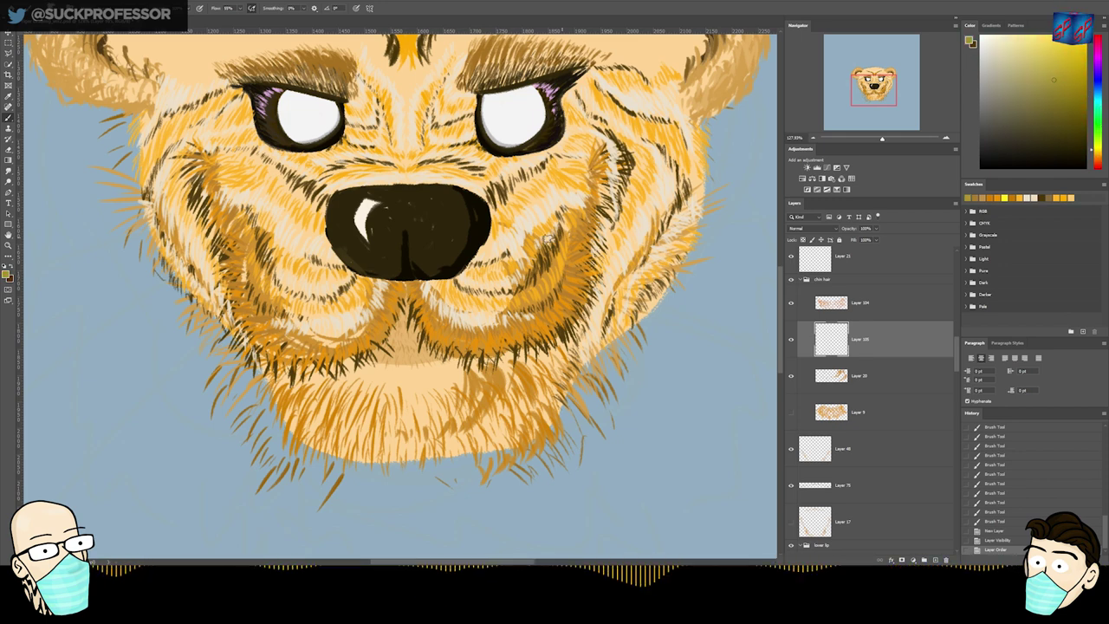
pyautogui.click(791, 376)
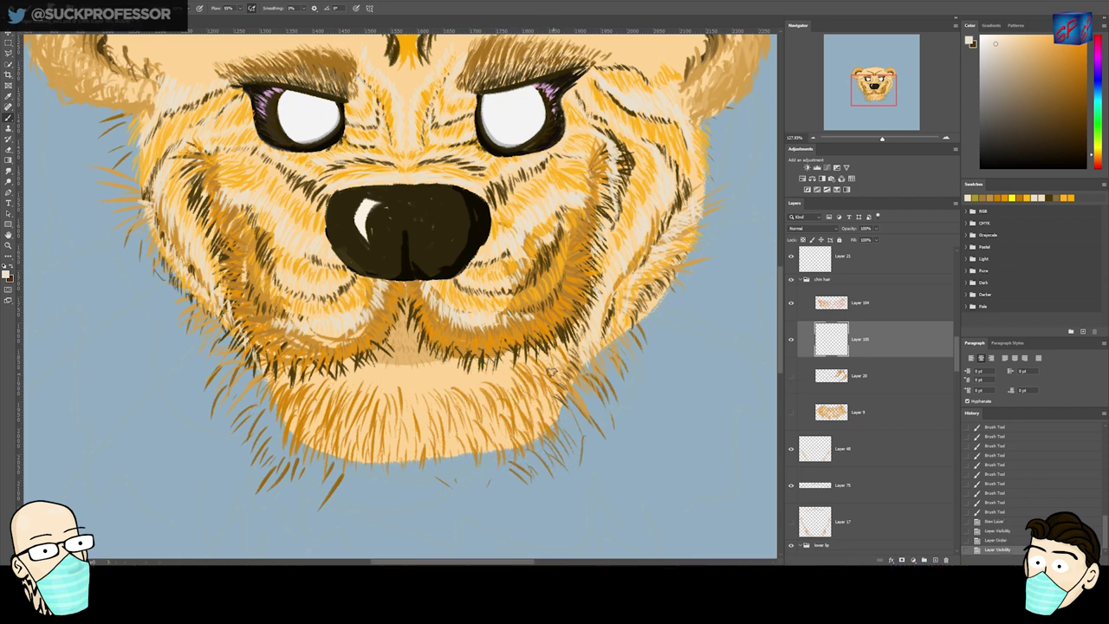
# - Paint pale cream hairs between the orange ones across the chin and along its lower edge
pyautogui.moveTo(556, 402); pyautogui.dragTo(565, 421)
pyautogui.moveTo(522, 391)
pyautogui.mouseDown()
pyautogui.moveTo(529, 416)
pyautogui.moveTo(499, 443)
pyautogui.mouseUp()
pyautogui.moveTo(468, 426)
pyautogui.mouseDown()
pyautogui.moveTo(470, 449)
pyautogui.moveTo(437, 467)
pyautogui.mouseUp()
pyautogui.moveTo(418, 455); pyautogui.dragTo(418, 477)
pyautogui.moveTo(382, 443); pyautogui.dragTo(380, 468)
pyautogui.moveTo(358, 438); pyautogui.dragTo(350, 469)
pyautogui.moveTo(323, 423); pyautogui.dragTo(314, 438)
pyautogui.moveTo(293, 395); pyautogui.dragTo(281, 410)
pyautogui.moveTo(290, 372); pyautogui.dragTo(281, 386)
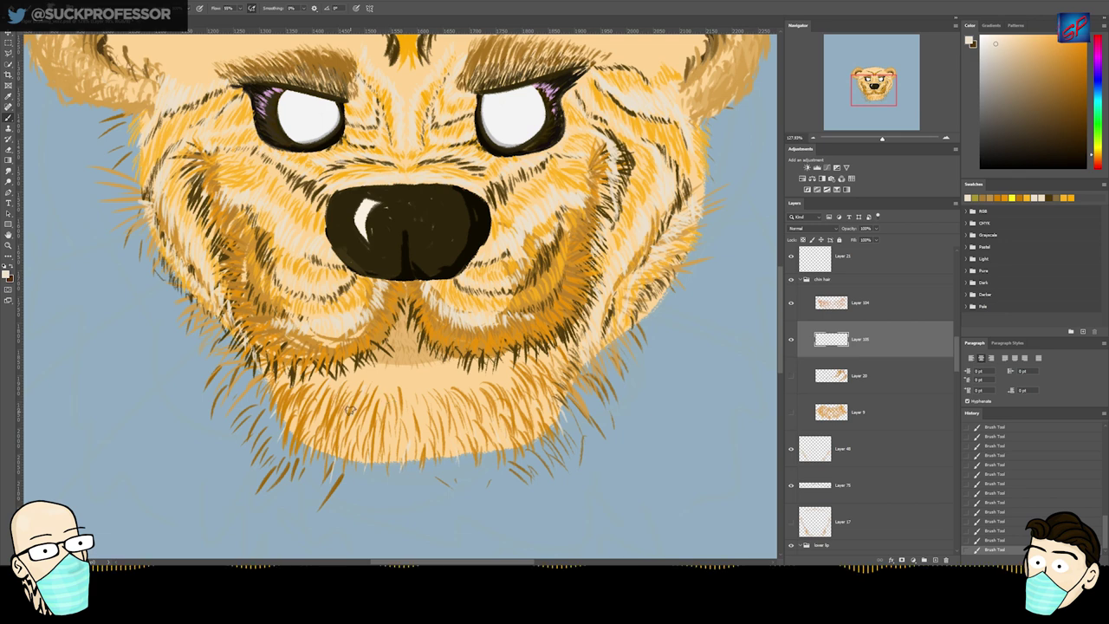
pyautogui.moveTo(520, 366)
pyautogui.mouseDown()
pyautogui.moveTo(514, 378)
pyautogui.moveTo(492, 368)
pyautogui.mouseUp()
# - Add another layer in the chin hair group and paint orange-brown hairs across the chin
pyautogui.hotkey('ctrl', 'shift', 'alt', 'n')
pyautogui.moveTo(477, 397); pyautogui.dragTo(479, 374)
pyautogui.moveTo(554, 423); pyautogui.dragTo(544, 388)
pyautogui.moveTo(512, 446); pyautogui.dragTo(411, 425)
pyautogui.moveTo(353, 441); pyautogui.dragTo(348, 413)
pyautogui.moveTo(313, 431); pyautogui.dragTo(305, 412)
pyautogui.moveTo(299, 445)
pyautogui.mouseDown()
pyautogui.moveTo(274, 365)
pyautogui.moveTo(320, 434)
pyautogui.mouseUp()
pyautogui.moveTo(344, 468); pyautogui.dragTo(340, 439)
pyautogui.moveTo(370, 462)
pyautogui.mouseDown()
pyautogui.moveTo(364, 445)
pyautogui.moveTo(410, 435)
pyautogui.mouseUp()
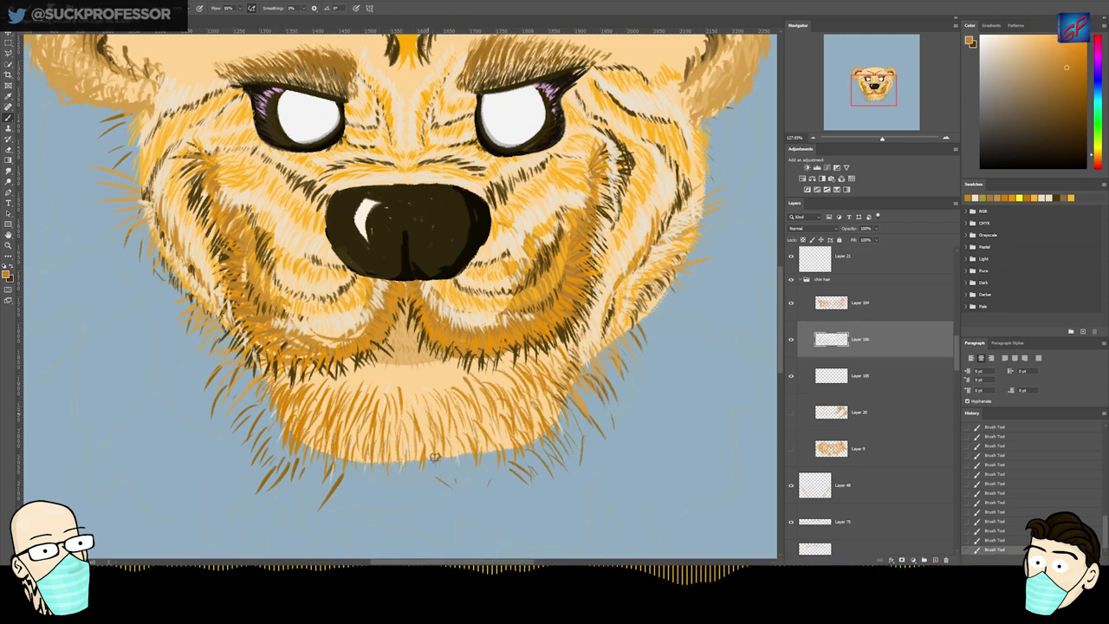
# - Move the cream hair layer above the orange-brown one and fill in more hairs along the chin's lower and right edges
pyautogui.moveTo(884, 376); pyautogui.dragTo(884, 320)
pyautogui.moveTo(466, 451)
pyautogui.mouseDown()
pyautogui.moveTo(456, 438)
pyautogui.moveTo(494, 421)
pyautogui.mouseUp()
pyautogui.moveTo(513, 466)
pyautogui.mouseDown()
pyautogui.moveTo(501, 437)
pyautogui.moveTo(516, 400)
pyautogui.mouseUp()
pyautogui.moveTo(540, 427); pyautogui.dragTo(530, 400)
pyautogui.moveTo(554, 430); pyautogui.dragTo(546, 412)
pyautogui.moveTo(560, 431)
pyautogui.mouseDown()
pyautogui.moveTo(553, 412)
pyautogui.moveTo(492, 401)
pyautogui.mouseUp()
pyautogui.moveTo(401, 427); pyautogui.dragTo(395, 411)
pyautogui.moveTo(362, 409); pyautogui.dragTo(358, 397)
pyautogui.moveTo(442, 460); pyautogui.dragTo(436, 438)
pyautogui.moveTo(473, 459)
pyautogui.mouseDown()
pyautogui.moveTo(465, 440)
pyautogui.moveTo(500, 429)
pyautogui.mouseUp()
pyautogui.moveTo(561, 412); pyautogui.dragTo(549, 398)
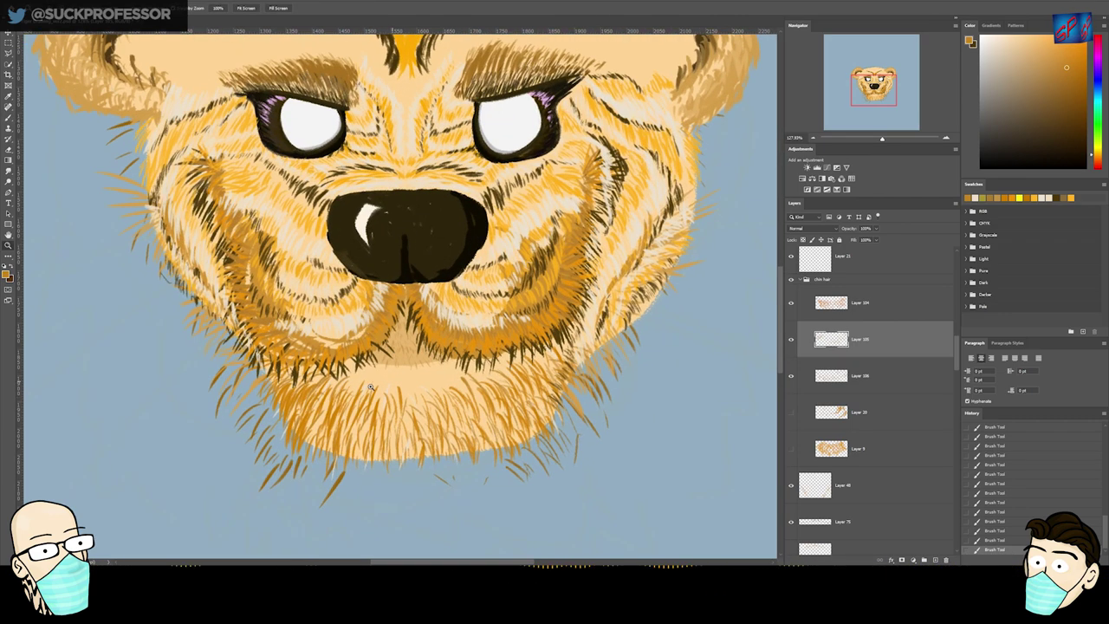
# - Identify the bottommost layer by toggling its visibility and erase its stray hairs around the chin
pyautogui.scroll(-3, 867, 390)
pyautogui.click(791, 539)
pyautogui.click(791, 537)
pyautogui.click(791, 537)
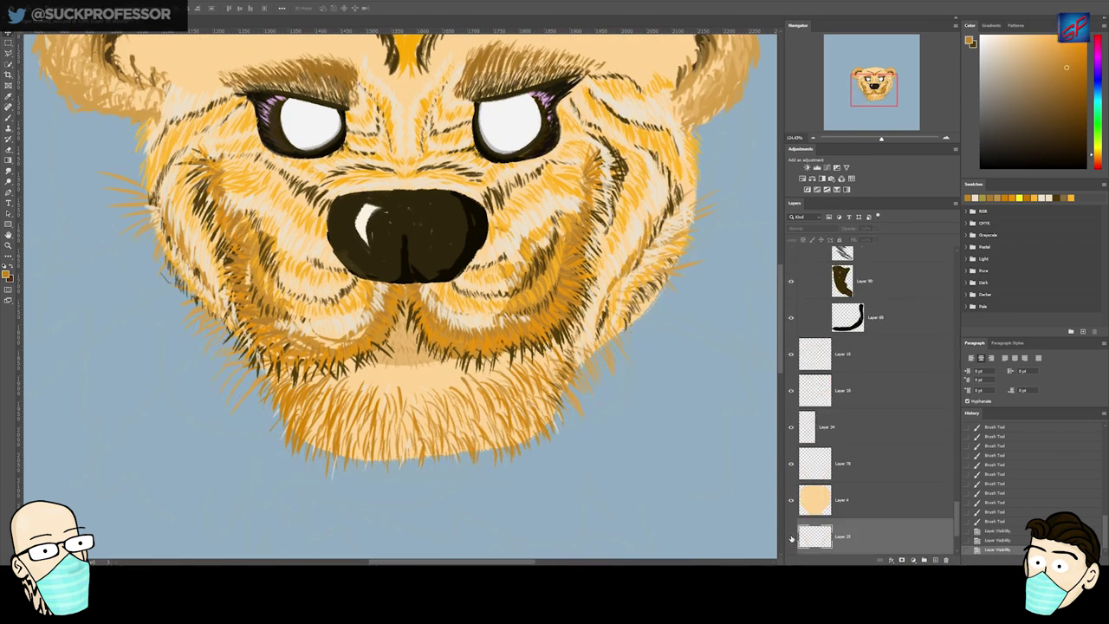
pyautogui.click(791, 537)
pyautogui.press('b')
pyautogui.moveTo(279, 509)
pyautogui.mouseDown()
pyautogui.moveTo(327, 463)
pyautogui.moveTo(325, 519)
pyautogui.moveTo(521, 462)
pyautogui.moveTo(592, 424)
pyautogui.moveTo(641, 360)
pyautogui.moveTo(598, 353)
pyautogui.mouseUp()
# - Find the layer holding the leftover hairs beside the chin's right edge and erase them
pyautogui.press('z')
pyautogui.moveTo(412, 386)
pyautogui.mouseDown()
pyautogui.moveTo(366, 409)
pyautogui.moveTo(402, 399)
pyautogui.mouseUp()
pyautogui.press('v')
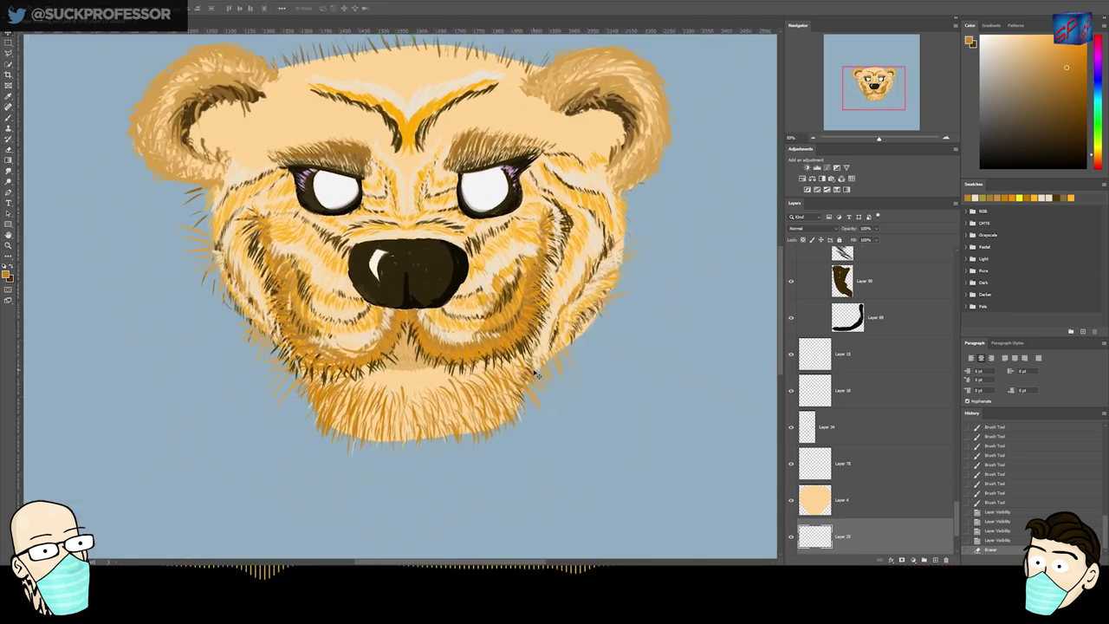
pyautogui.keyDown('ctrl'); pyautogui.click(535, 405); pyautogui.keyUp('ctrl')
pyautogui.click(792, 265)
pyautogui.click(791, 264)
pyautogui.moveTo(533, 390)
pyautogui.mouseDown()
pyautogui.moveTo(556, 357)
pyautogui.moveTo(549, 411)
pyautogui.mouseUp()
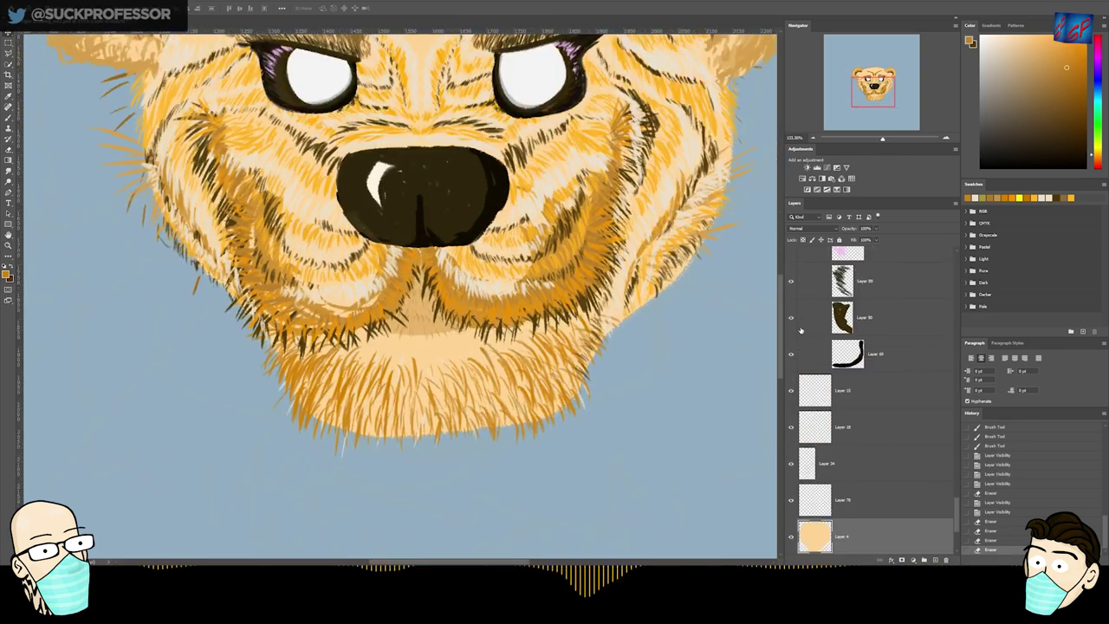
# - On a new layer above the other chin hairs, paint light orange hairs along the chin's top, just below the muzzle
pyautogui.hotkey('ctrl', 'shift', 'alt', 'n')
pyautogui.press('b')
pyautogui.click(1098, 156)
pyautogui.click(1073, 43)
pyautogui.moveTo(390, 350); pyautogui.dragTo(379, 365)
pyautogui.moveTo(340, 349)
pyautogui.mouseDown()
pyautogui.moveTo(331, 358)
pyautogui.moveTo(356, 352)
pyautogui.mouseUp()
pyautogui.moveTo(386, 352)
pyautogui.mouseDown()
pyautogui.moveTo(378, 366)
pyautogui.moveTo(381, 357)
pyautogui.mouseUp()
pyautogui.moveTo(398, 336)
pyautogui.mouseDown()
pyautogui.moveTo(385, 351)
pyautogui.moveTo(456, 361)
pyautogui.mouseUp()
pyautogui.moveTo(457, 342); pyautogui.dragTo(472, 364)
pyautogui.moveTo(480, 342)
pyautogui.mouseDown()
pyautogui.moveTo(497, 359)
pyautogui.moveTo(523, 341)
pyautogui.mouseUp()
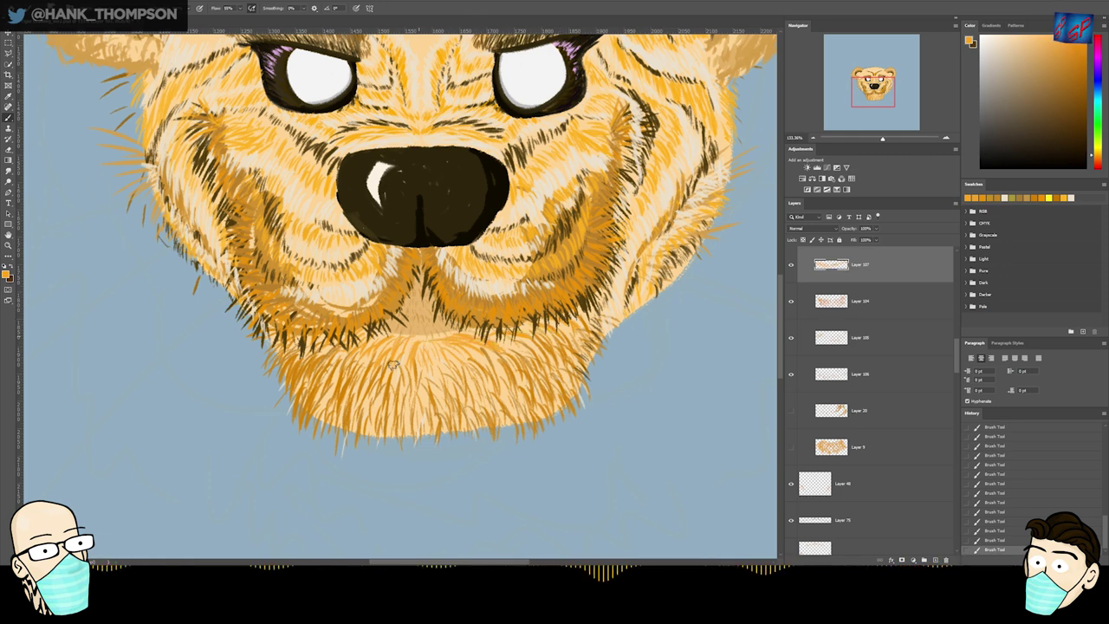
# - On a new layer above the other chin hairs, paint orange-brown hairs along the chin's top, left edge and lower left side
pyautogui.hotkey('ctrl', 'shift', 'n')
pyautogui.press('Return')
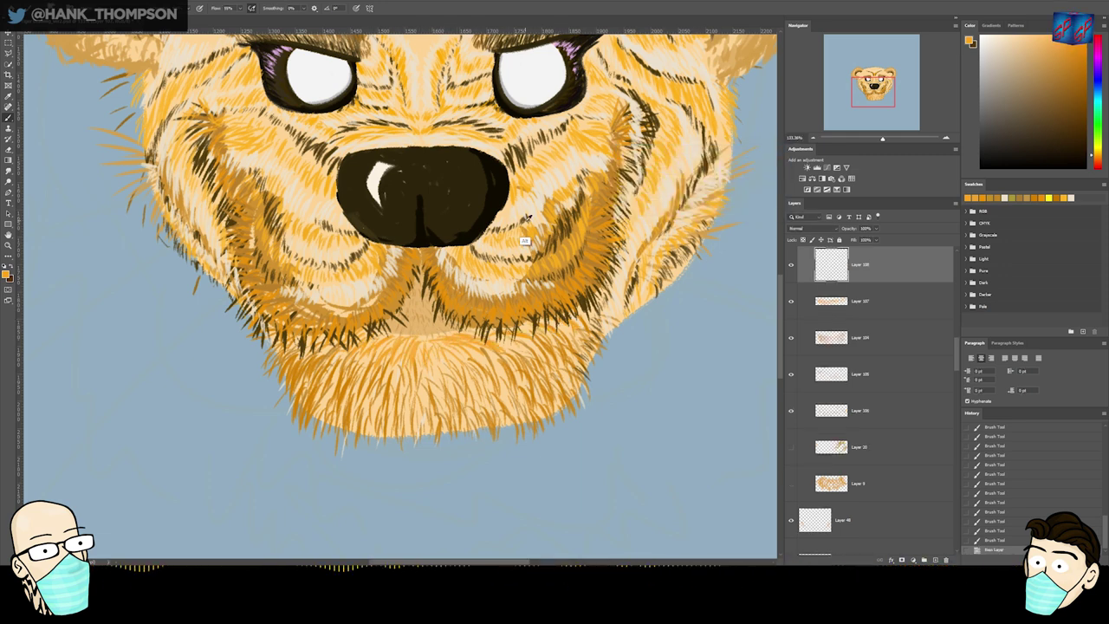
pyautogui.click(1061, 75)
pyautogui.moveTo(379, 333); pyautogui.dragTo(367, 341)
pyautogui.moveTo(382, 330); pyautogui.dragTo(379, 343)
pyautogui.moveTo(397, 335)
pyautogui.mouseDown()
pyautogui.moveTo(387, 345)
pyautogui.moveTo(396, 341)
pyautogui.mouseUp()
pyautogui.moveTo(413, 334)
pyautogui.mouseDown()
pyautogui.moveTo(404, 339)
pyautogui.moveTo(434, 341)
pyautogui.mouseUp()
pyautogui.moveTo(462, 329); pyautogui.dragTo(466, 336)
pyautogui.moveTo(279, 336); pyautogui.dragTo(273, 361)
pyautogui.moveTo(287, 364); pyautogui.dragTo(281, 376)
pyautogui.moveTo(316, 412); pyautogui.dragTo(313, 428)
pyautogui.moveTo(345, 431)
pyautogui.mouseDown()
pyautogui.moveTo(340, 448)
pyautogui.moveTo(354, 444)
pyautogui.mouseUp()
pyautogui.moveTo(364, 427)
pyautogui.mouseDown()
pyautogui.moveTo(367, 452)
pyautogui.moveTo(394, 445)
pyautogui.mouseUp()
# - Add more orange-brown hairs along the chin's right edge and across its lower right side
pyautogui.moveTo(602, 333); pyautogui.dragTo(598, 346)
pyautogui.moveTo(543, 350)
pyautogui.mouseDown()
pyautogui.moveTo(589, 368)
pyautogui.moveTo(568, 368)
pyautogui.moveTo(586, 389)
pyautogui.mouseUp()
pyautogui.moveTo(575, 376); pyautogui.dragTo(567, 404)
pyautogui.moveTo(560, 400); pyautogui.dragTo(551, 420)
pyautogui.moveTo(415, 423); pyautogui.dragTo(412, 446)
pyautogui.moveTo(512, 398); pyautogui.dragTo(525, 415)
pyautogui.moveTo(529, 394); pyautogui.dragTo(539, 409)
pyautogui.moveTo(574, 327); pyautogui.dragTo(565, 348)
pyautogui.moveTo(591, 328); pyautogui.dragTo(564, 386)
pyautogui.moveTo(553, 399); pyautogui.dragTo(548, 424)
pyautogui.moveTo(551, 368)
pyautogui.mouseDown()
pyautogui.moveTo(523, 367)
pyautogui.moveTo(549, 367)
pyautogui.mouseUp()
# - Check the two hidden old hair layers below the chin hair layers by toggling their visibility, and delete both
pyautogui.moveTo(442, 282); pyautogui.dragTo(388, 260)
pyautogui.moveTo(436, 235); pyautogui.dragTo(475, 339)
pyautogui.press('v')
pyautogui.click(451, 159)
pyautogui.click(792, 465)
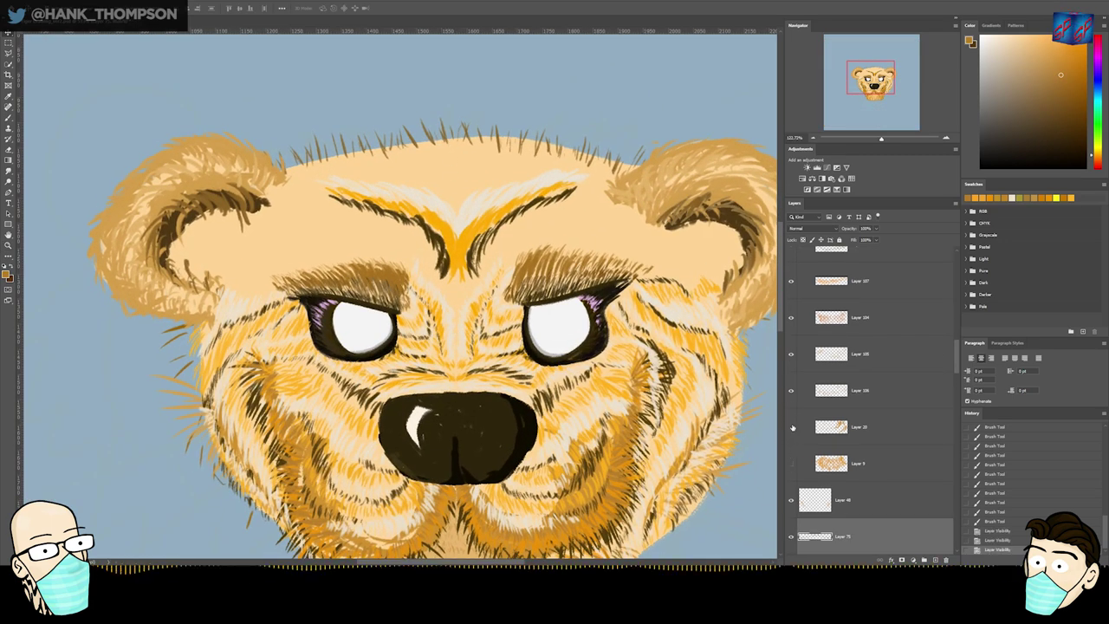
pyautogui.click(791, 428)
pyautogui.click(883, 428)
pyautogui.keyDown('shift'); pyautogui.click(884, 463); pyautogui.keyUp('shift')
pyautogui.press('Delete')
# - Hide the layer holding the hairs along the top of the head and find the layer with the remaining stray hair
pyautogui.scroll(-3, 793, 361)
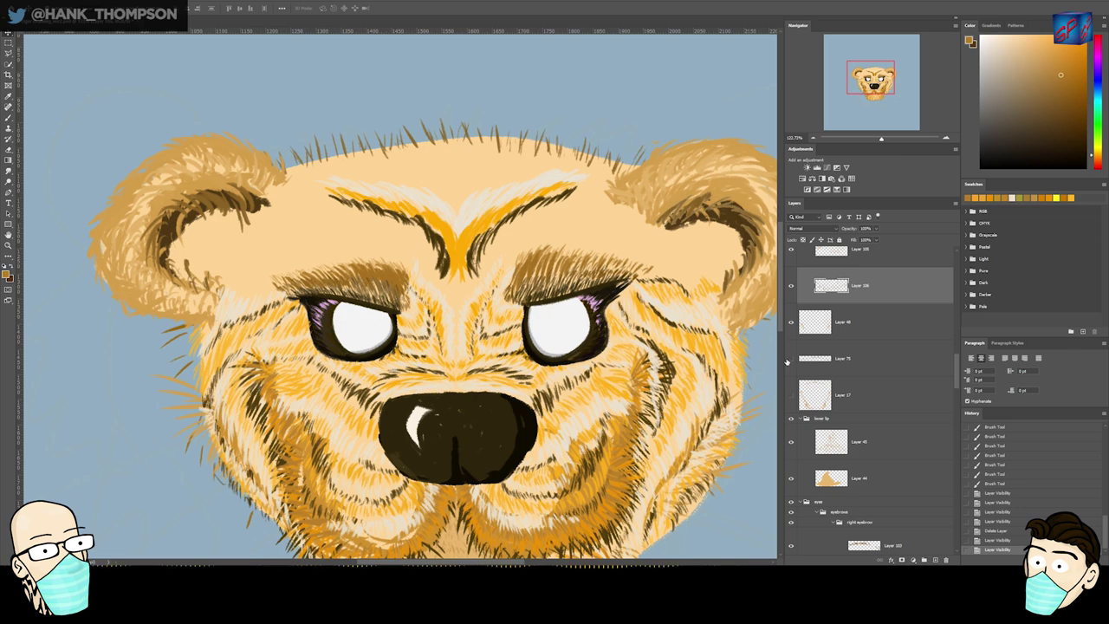
pyautogui.click(789, 360)
pyautogui.click(539, 148)
pyautogui.moveTo(957, 508); pyautogui.dragTo(957, 527)
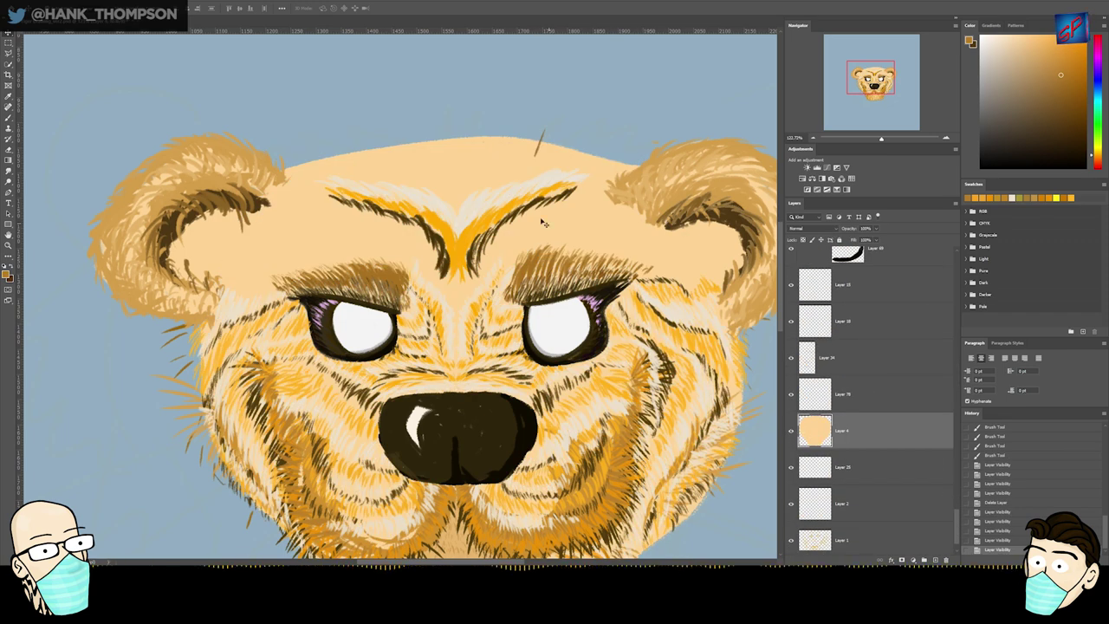
pyautogui.click(542, 136)
pyautogui.click(544, 144)
pyautogui.click(791, 265)
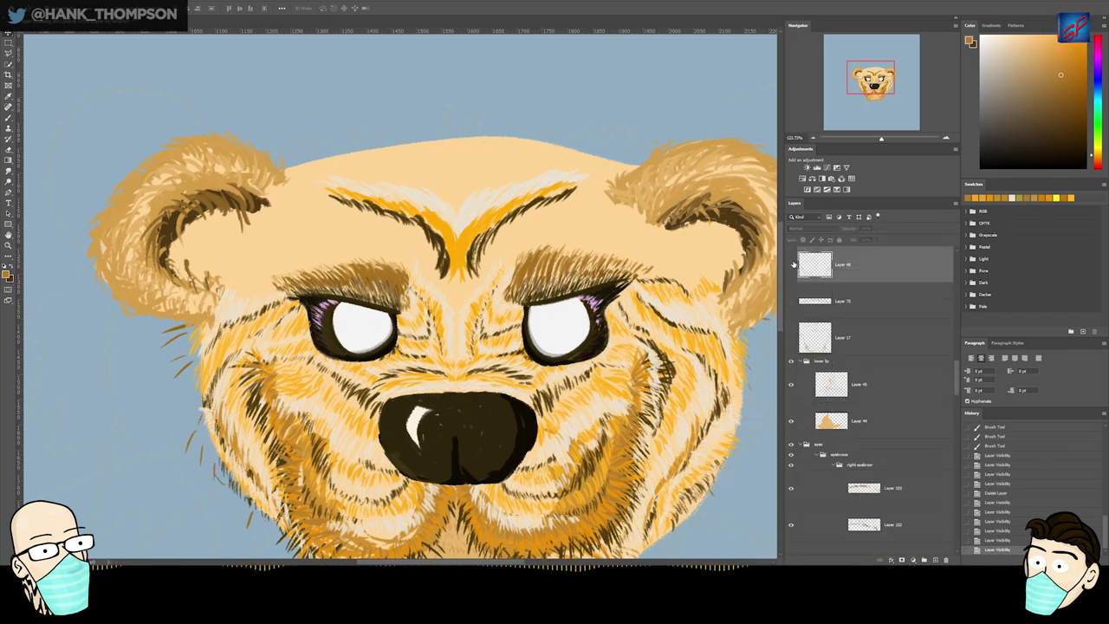
# - Erase the stray hair on top of the head, then clean up leftover hairs on the same layer around the right cheek
pyautogui.moveTo(641, 347); pyautogui.dragTo(603, 283)
pyautogui.press('e')
pyautogui.moveTo(498, 108); pyautogui.dragTo(508, 69)
pyautogui.press('z')
pyautogui.click(793, 265)
pyautogui.click(791, 266)
pyautogui.scroll(-3, 653, 328)
pyautogui.press('e')
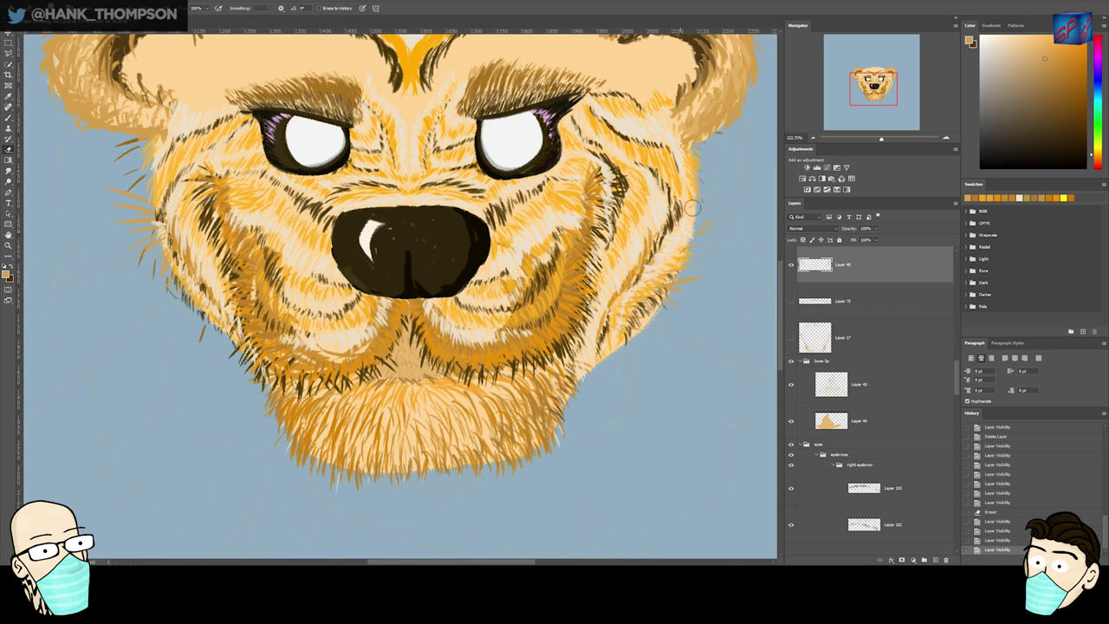
pyautogui.moveTo(615, 363); pyautogui.dragTo(627, 352)
# - Paint thin tan hairs sticking out from the right cheek's outer edge
pyautogui.press('b')
pyautogui.moveTo(678, 198)
pyautogui.mouseDown()
pyautogui.moveTo(731, 166)
pyautogui.moveTo(730, 187)
pyautogui.mouseUp()
pyautogui.moveTo(682, 209)
pyautogui.mouseDown()
pyautogui.moveTo(728, 203)
pyautogui.moveTo(726, 214)
pyautogui.mouseUp()
pyautogui.moveTo(672, 215)
pyautogui.mouseDown()
pyautogui.moveTo(721, 213)
pyautogui.moveTo(725, 233)
pyautogui.mouseUp()
pyautogui.moveTo(652, 259); pyautogui.dragTo(685, 248)
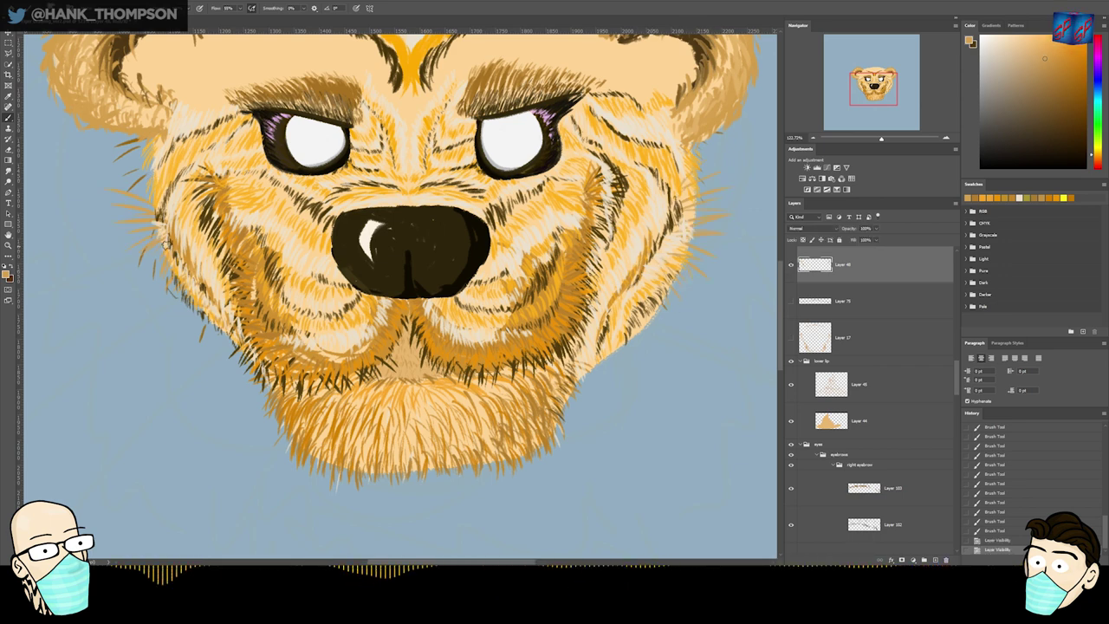
# - Erase the stray hairs beside the left cheek on the layer behind the face shape
pyautogui.keyDown('ctrl'); pyautogui.click(206, 332); pyautogui.keyUp('ctrl')
pyautogui.press('e')
pyautogui.moveTo(205, 325); pyautogui.dragTo(197, 340)
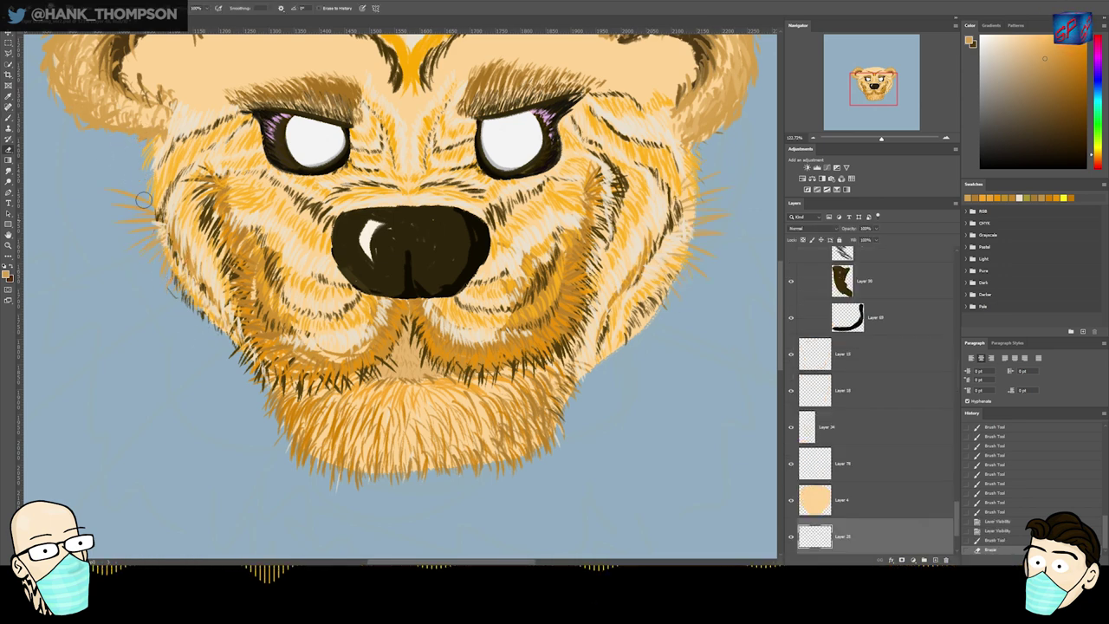
pyautogui.click(180, 303)
# - Sample a brown and paint short hairs sticking out along the outer edges of the cheeks behind the face
pyautogui.press('b')
pyautogui.keyDown('alt'); pyautogui.click(547, 465); pyautogui.keyUp('alt')
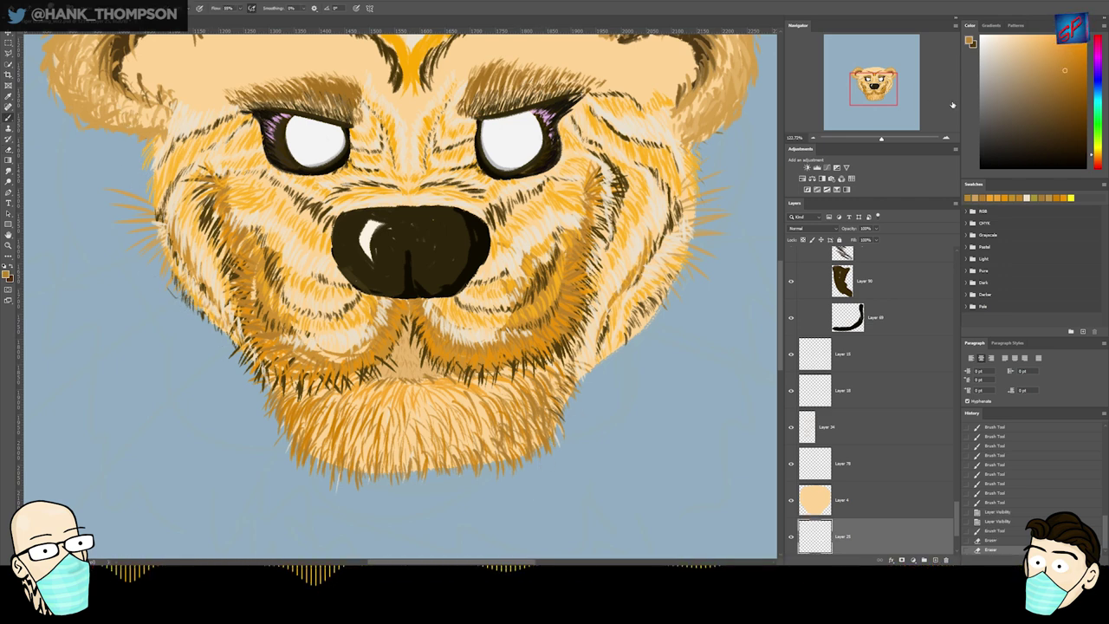
pyautogui.moveTo(146, 152); pyautogui.dragTo(132, 141)
pyautogui.moveTo(146, 160); pyautogui.dragTo(133, 160)
pyautogui.moveTo(149, 165); pyautogui.dragTo(134, 164)
pyautogui.moveTo(150, 170); pyautogui.dragTo(135, 171)
pyautogui.moveTo(150, 175); pyautogui.dragTo(140, 181)
pyautogui.moveTo(152, 184); pyautogui.dragTo(141, 186)
pyautogui.moveTo(152, 189); pyautogui.dragTo(141, 191)
pyautogui.moveTo(153, 194); pyautogui.dragTo(142, 196)
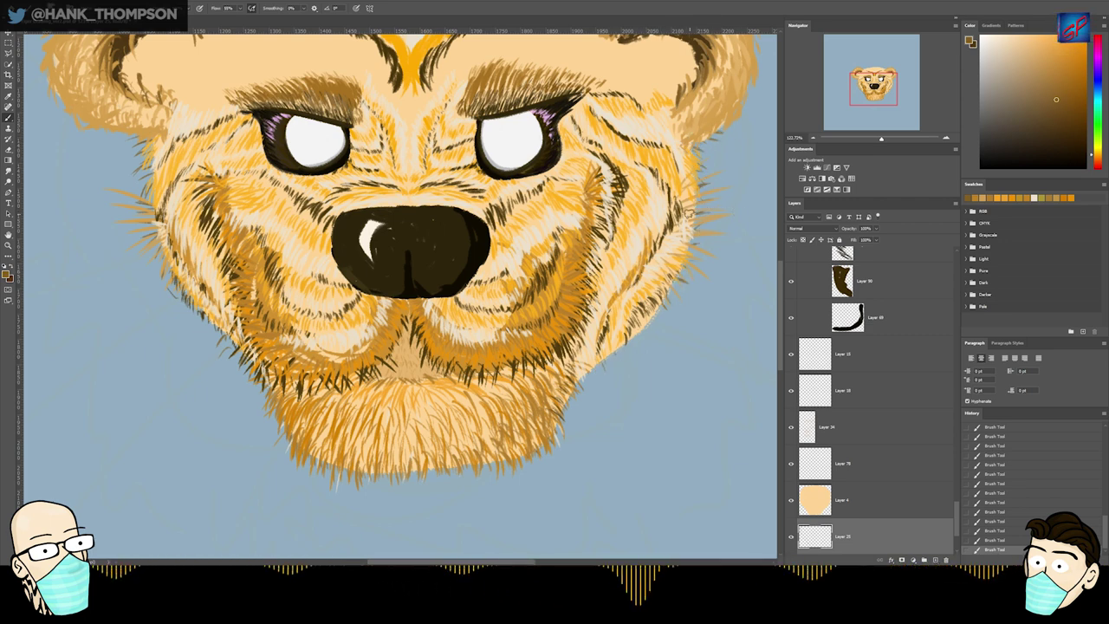
pyautogui.moveTo(412, 242); pyautogui.dragTo(398, 307)
pyautogui.keyDown('ctrl'); pyautogui.click(399, 206); pyautogui.keyUp('ctrl')
pyautogui.moveTo(399, 205); pyautogui.dragTo(412, 230)
pyautogui.keyDown('alt'); pyautogui.click(402, 232); pyautogui.keyUp('alt')
pyautogui.moveTo(412, 165)
pyautogui.mouseDown()
pyautogui.moveTo(402, 256)
pyautogui.moveTo(429, 257)
pyautogui.mouseUp()
pyautogui.keyDown('alt'); pyautogui.click(420, 258); pyautogui.keyUp('alt')
pyautogui.moveTo(382, 206)
pyautogui.mouseDown()
pyautogui.moveTo(380, 225)
pyautogui.moveTo(401, 182)
pyautogui.moveTo(448, 140)
pyautogui.mouseUp()
pyautogui.hotkey('ctrl', 'z')
pyautogui.hotkey('ctrl', 'z')
pyautogui.hotkey('ctrl', 'z')
pyautogui.hotkey('ctrl', 'z')
pyautogui.hotkey('ctrl', 'z')
pyautogui.hotkey('ctrl', 'z')
pyautogui.hotkey('ctrl', 'z')
pyautogui.hotkey('ctrl', 'z')
pyautogui.hotkey('ctrl', 'z')
pyautogui.hotkey('ctrl', 'z')
pyautogui.hotkey('ctrl', 'z')
pyautogui.hotkey('ctrl', 'z')
pyautogui.hotkey('ctrl', 'z')
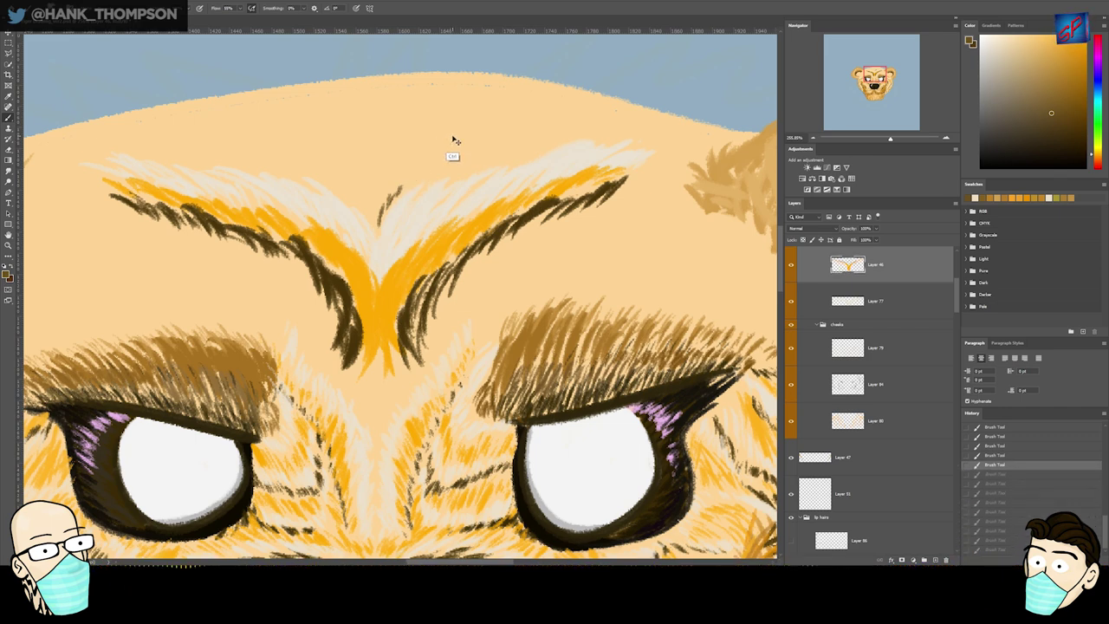
pyautogui.hotkey('ctrl', 'z')
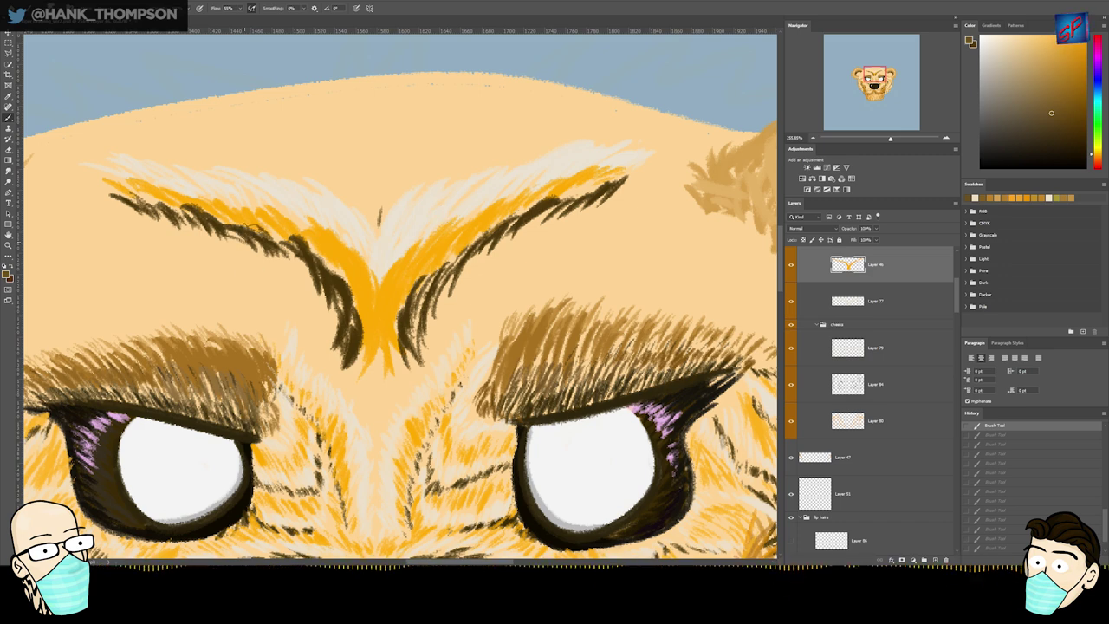
pyautogui.moveTo(425, 138); pyautogui.dragTo(516, 93)
pyautogui.hotkey('ctrl', 'z')
pyautogui.press('e')
pyautogui.click(384, 203)
# - On the dark stripe layer, paint dark brown hair stripes above the forehead's right white marking and beside the right ear
pyautogui.press('b')
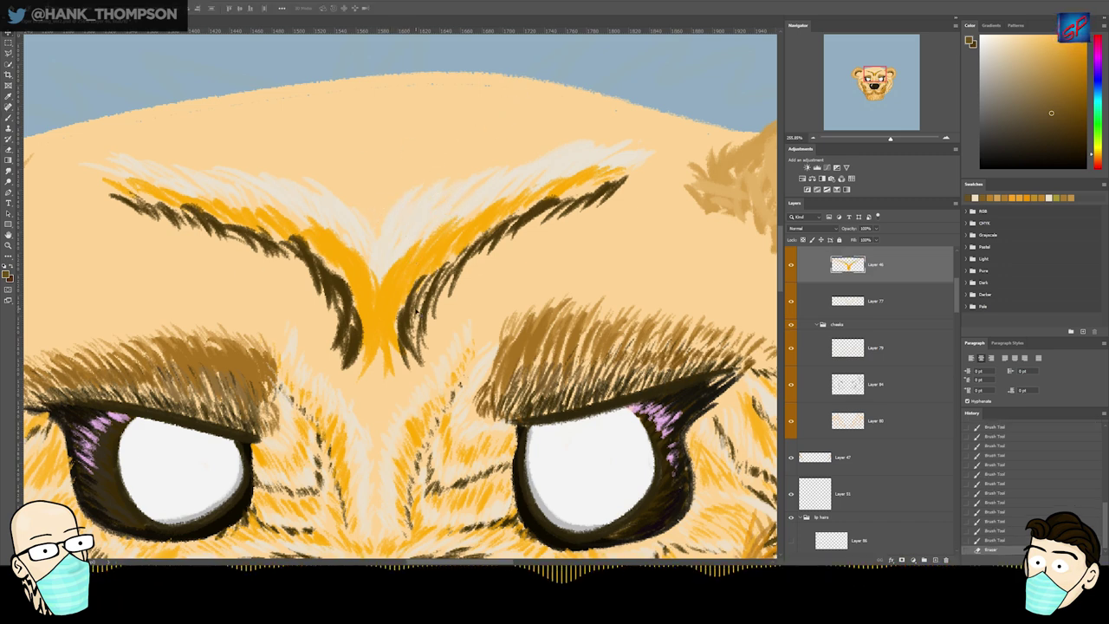
pyautogui.keyDown('ctrl'); pyautogui.click(422, 311); pyautogui.keyUp('ctrl')
pyautogui.keyDown('alt'); pyautogui.click(422, 311); pyautogui.keyUp('alt')
pyautogui.click(396, 270)
pyautogui.moveTo(395, 201)
pyautogui.mouseDown()
pyautogui.moveTo(438, 169)
pyautogui.moveTo(509, 160)
pyautogui.mouseUp()
pyautogui.moveTo(425, 169)
pyautogui.mouseDown()
pyautogui.moveTo(516, 156)
pyautogui.moveTo(575, 129)
pyautogui.moveTo(648, 136)
pyautogui.moveTo(618, 130)
pyautogui.moveTo(639, 133)
pyautogui.mouseUp()
pyautogui.hotkey('ctrl', 'z')
pyautogui.hotkey('ctrl', 'z')
pyautogui.hotkey('ctrl', 'z')
pyautogui.moveTo(721, 147)
pyautogui.mouseDown()
pyautogui.moveTo(732, 156)
pyautogui.moveTo(685, 119)
pyautogui.moveTo(689, 128)
pyautogui.mouseUp()
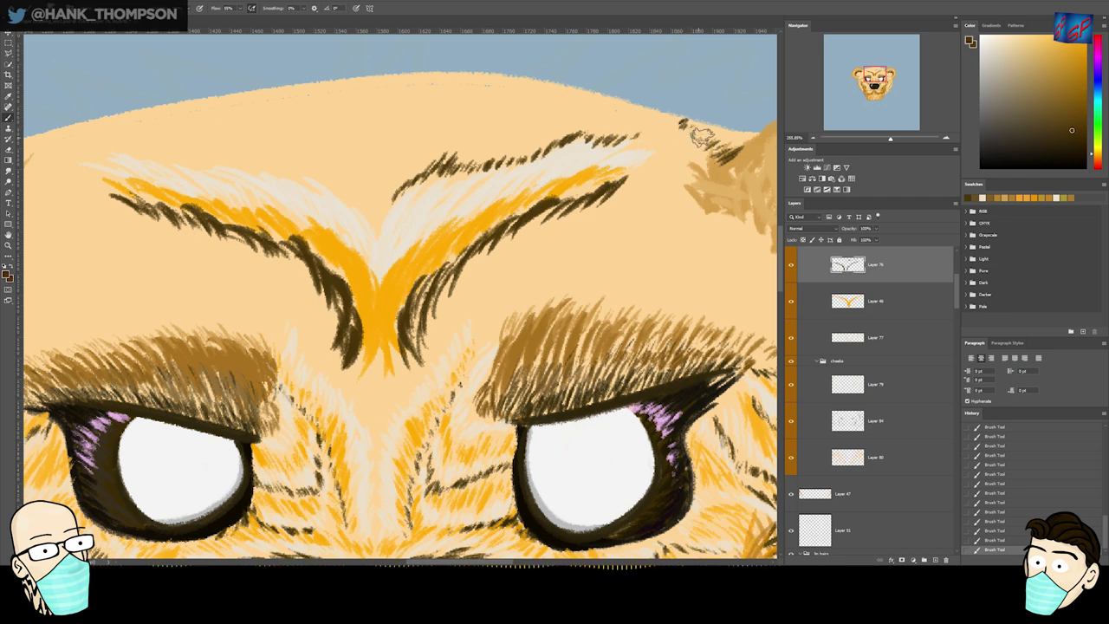
# - Paint dark brown hair stripes between the right eyebrow and ear, past the eyebrow's outer end, and near the head's top
pyautogui.moveTo(707, 187); pyautogui.dragTo(552, 251)
pyautogui.moveTo(629, 333)
pyautogui.mouseDown()
pyautogui.moveTo(580, 314)
pyautogui.moveTo(532, 350)
pyautogui.moveTo(542, 309)
pyautogui.moveTo(520, 317)
pyautogui.moveTo(474, 303)
pyautogui.moveTo(396, 322)
pyautogui.moveTo(439, 292)
pyautogui.moveTo(501, 305)
pyautogui.mouseUp()
pyautogui.moveTo(496, 293)
pyautogui.mouseDown()
pyautogui.moveTo(381, 290)
pyautogui.moveTo(487, 270)
pyautogui.mouseUp()
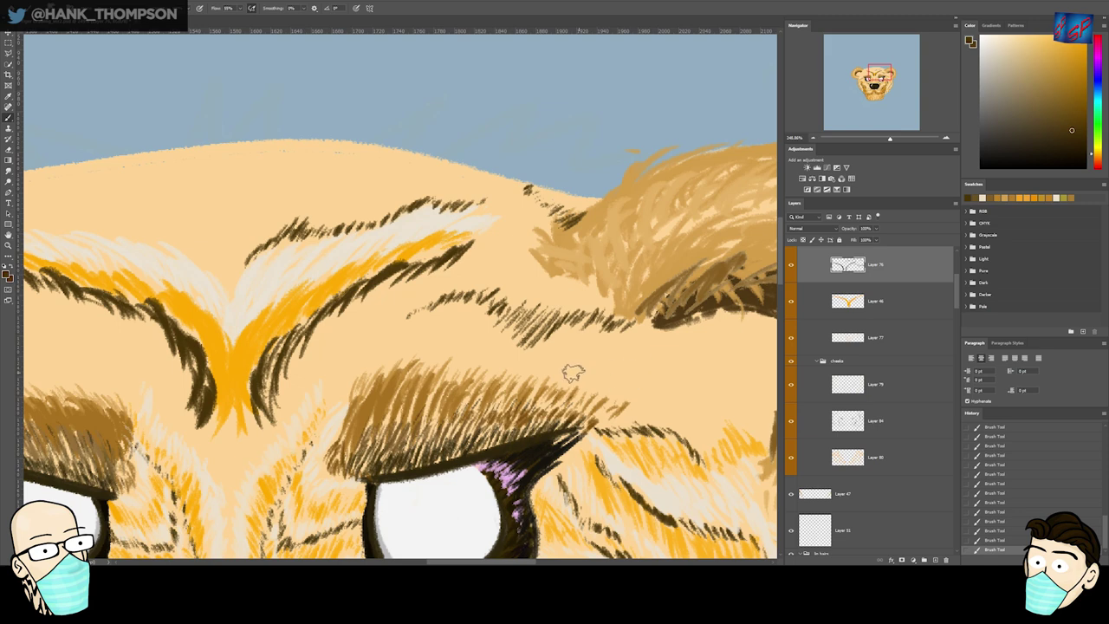
pyautogui.moveTo(594, 375)
pyautogui.mouseDown()
pyautogui.moveTo(655, 352)
pyautogui.moveTo(706, 414)
pyautogui.moveTo(668, 332)
pyautogui.mouseUp()
pyautogui.scroll(3, 265, 148)
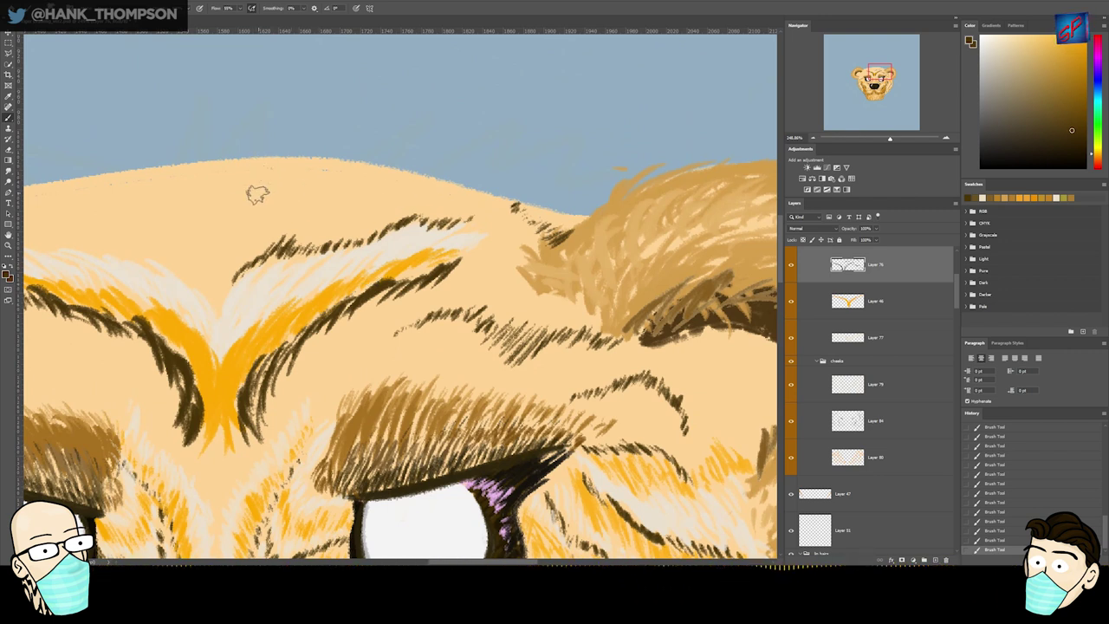
pyautogui.moveTo(264, 183)
pyautogui.mouseDown()
pyautogui.moveTo(355, 170)
pyautogui.moveTo(271, 182)
pyautogui.mouseUp()
pyautogui.hotkey('ctrl', 'z')
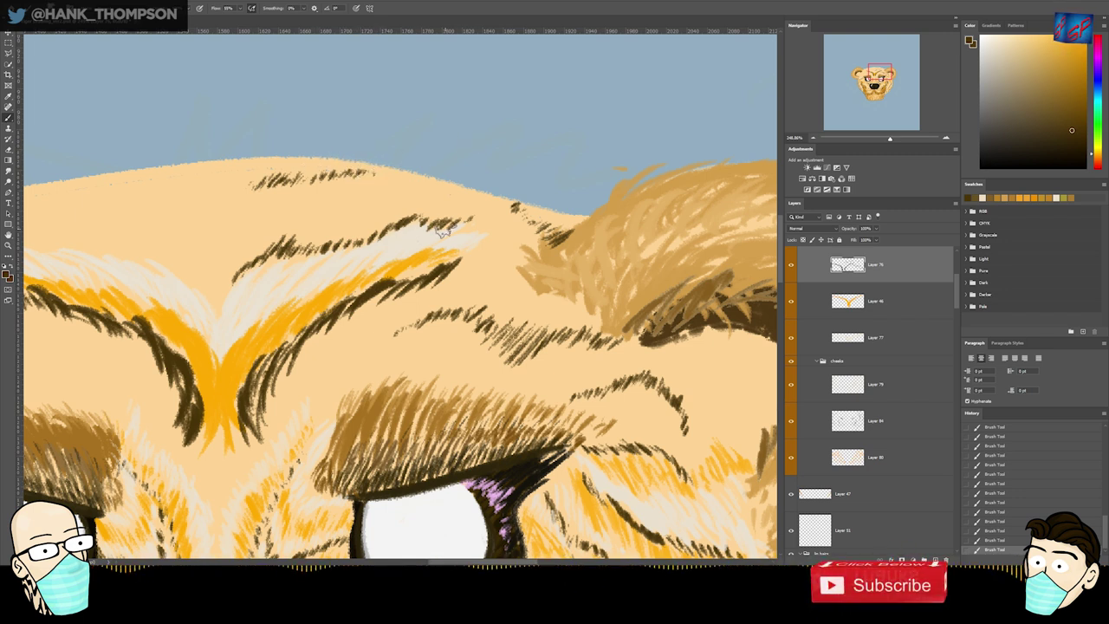
# - On the orange hair layer, paint orange hairs alongside the dark stripes on the right forehead and near the ear
pyautogui.keyDown('ctrl'); pyautogui.click(328, 298); pyautogui.keyUp('ctrl')
pyautogui.keyDown('alt'); pyautogui.click(321, 301); pyautogui.keyUp('alt')
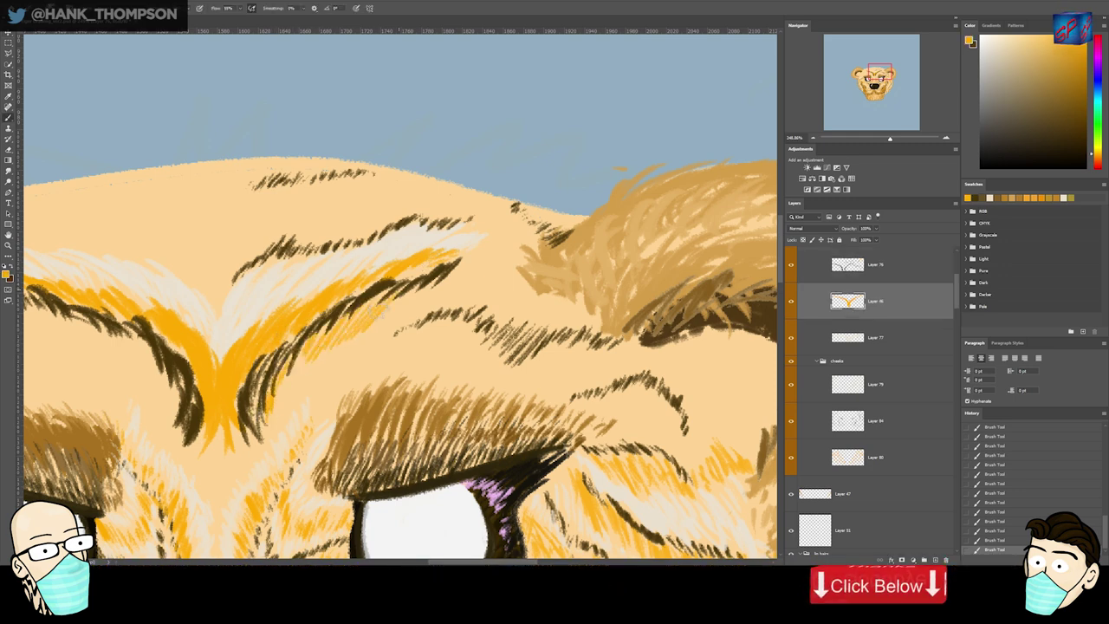
pyautogui.moveTo(472, 299)
pyautogui.mouseDown()
pyautogui.moveTo(531, 320)
pyautogui.moveTo(602, 321)
pyautogui.moveTo(529, 231)
pyautogui.mouseUp()
pyautogui.moveTo(513, 314); pyautogui.dragTo(534, 318)
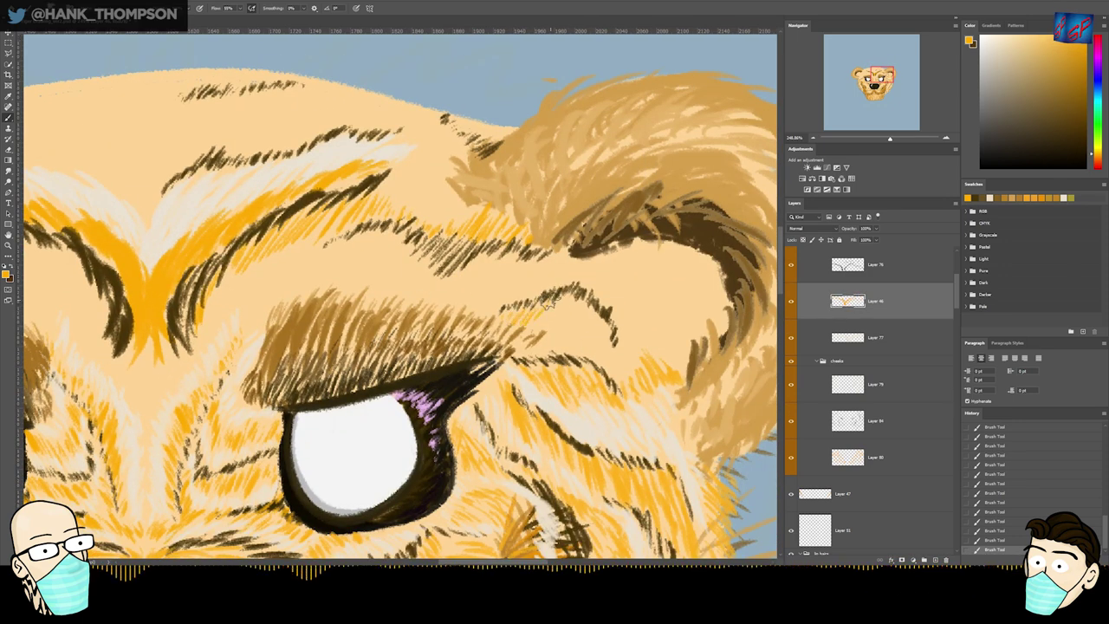
pyautogui.moveTo(626, 351); pyautogui.dragTo(643, 361)
pyautogui.moveTo(434, 225); pyautogui.dragTo(414, 315)
pyautogui.moveTo(206, 232)
pyautogui.mouseDown()
pyautogui.moveTo(277, 223)
pyautogui.moveTo(339, 185)
pyautogui.moveTo(334, 224)
pyautogui.moveTo(438, 207)
pyautogui.mouseUp()
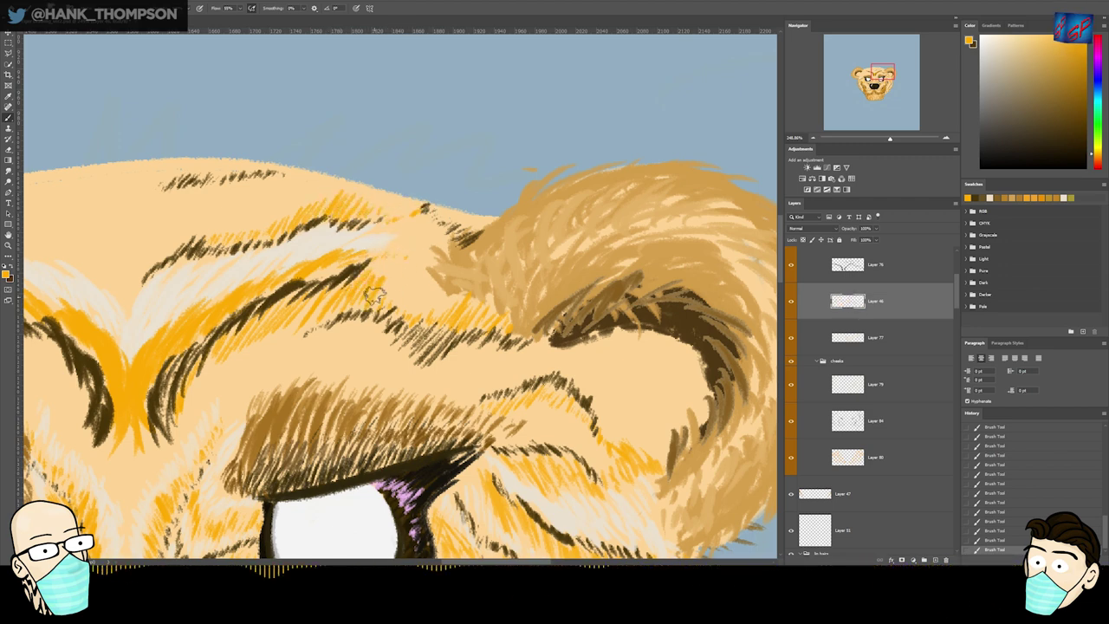
# - On the cream hair layer, paint cream hairs around the upper right forehead stripes, redoing the heavy strokes beside the ear more lightly
pyautogui.hotkey('alt', '[')
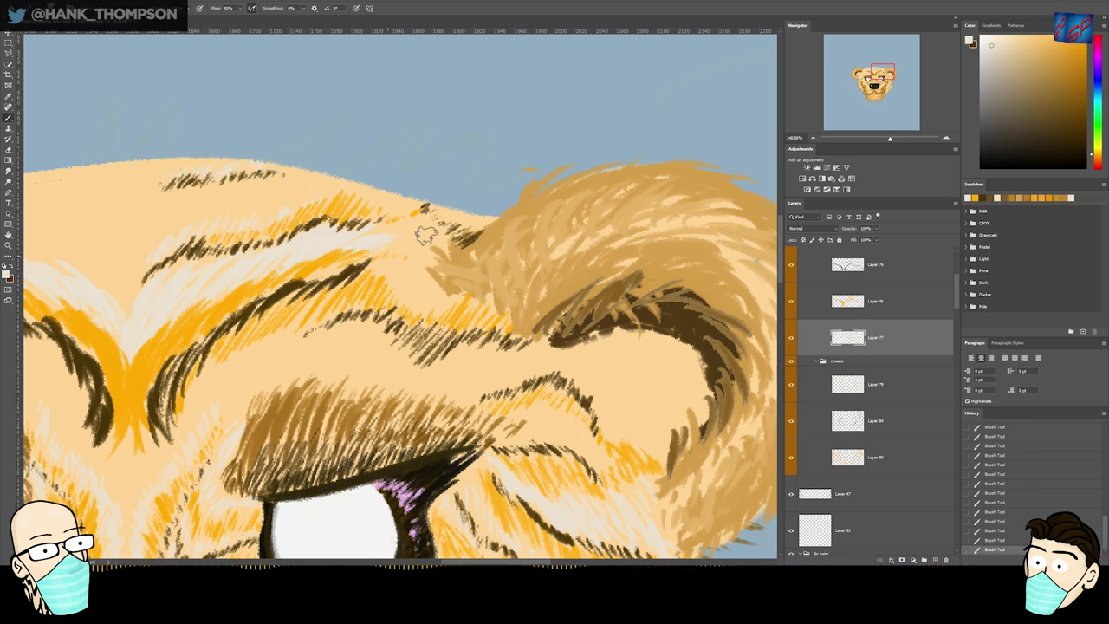
pyautogui.moveTo(443, 256); pyautogui.dragTo(397, 234)
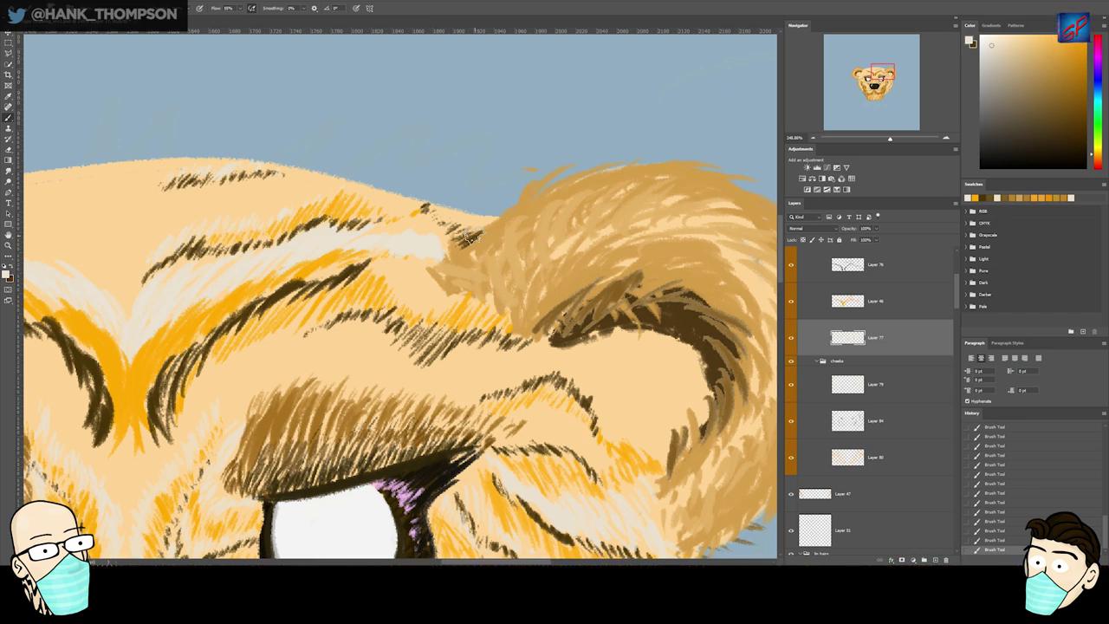
pyautogui.hotkey('ctrl', 'z')
pyautogui.hotkey('ctrl', 'z')
pyautogui.hotkey('ctrl', 'z')
pyautogui.hotkey('ctrl', 'z')
pyautogui.hotkey('ctrl', 'z')
pyautogui.hotkey('ctrl', 'z')
pyautogui.moveTo(381, 238); pyautogui.dragTo(399, 240)
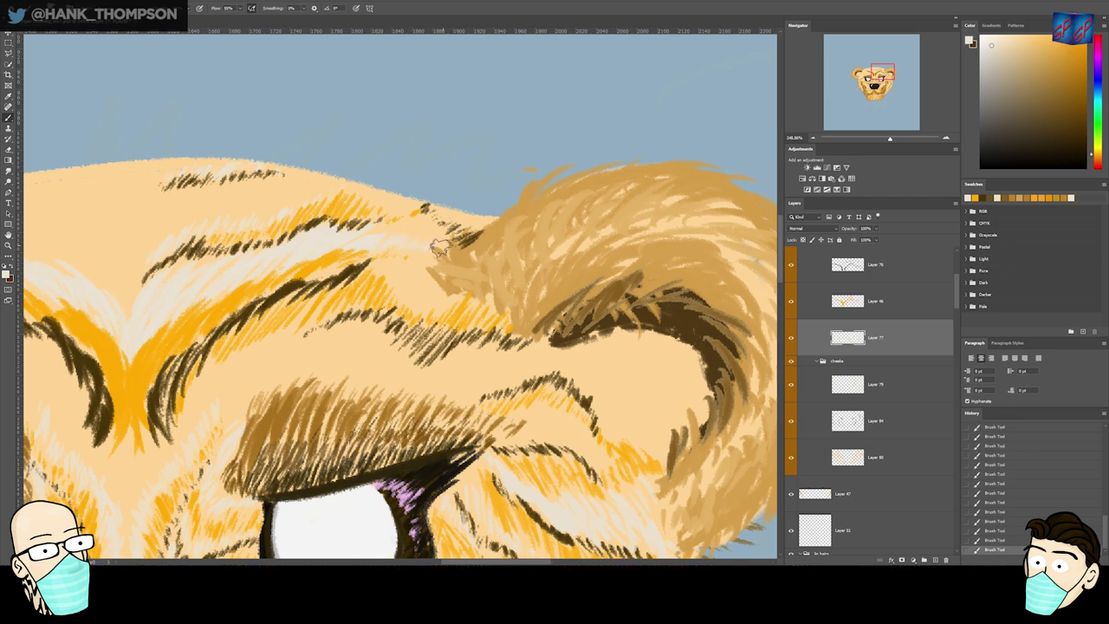
# - Paint cream hairs just above the right eyebrow
pyautogui.moveTo(386, 291); pyautogui.dragTo(460, 270)
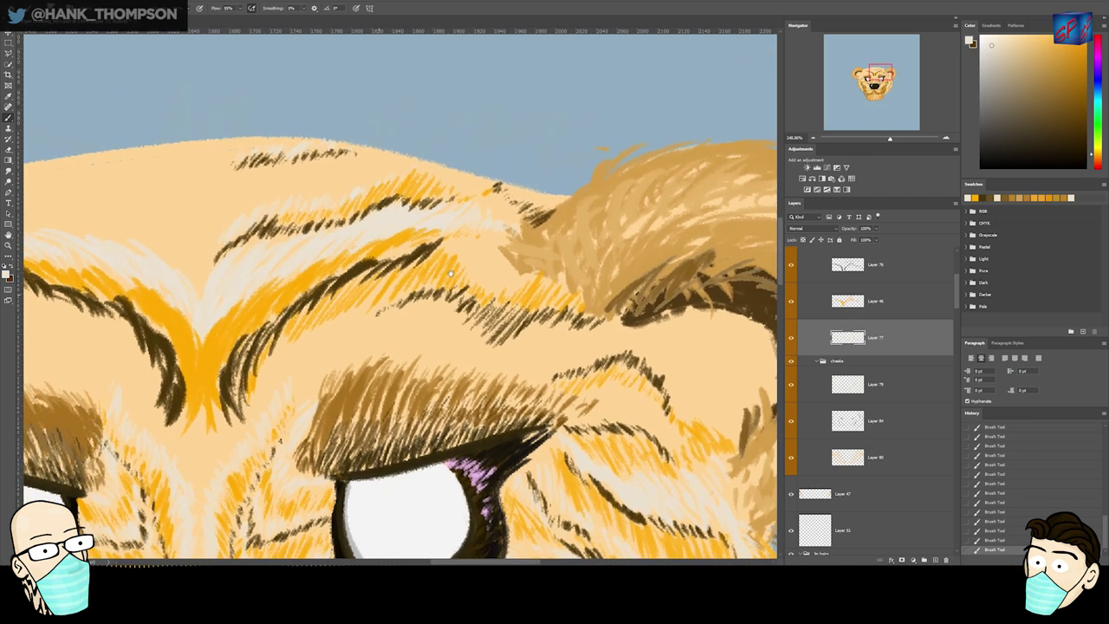
pyautogui.moveTo(390, 360)
pyautogui.mouseDown()
pyautogui.moveTo(423, 287)
pyautogui.moveTo(407, 292)
pyautogui.mouseUp()
pyautogui.moveTo(341, 314)
pyautogui.mouseDown()
pyautogui.moveTo(351, 297)
pyautogui.moveTo(381, 287)
pyautogui.mouseUp()
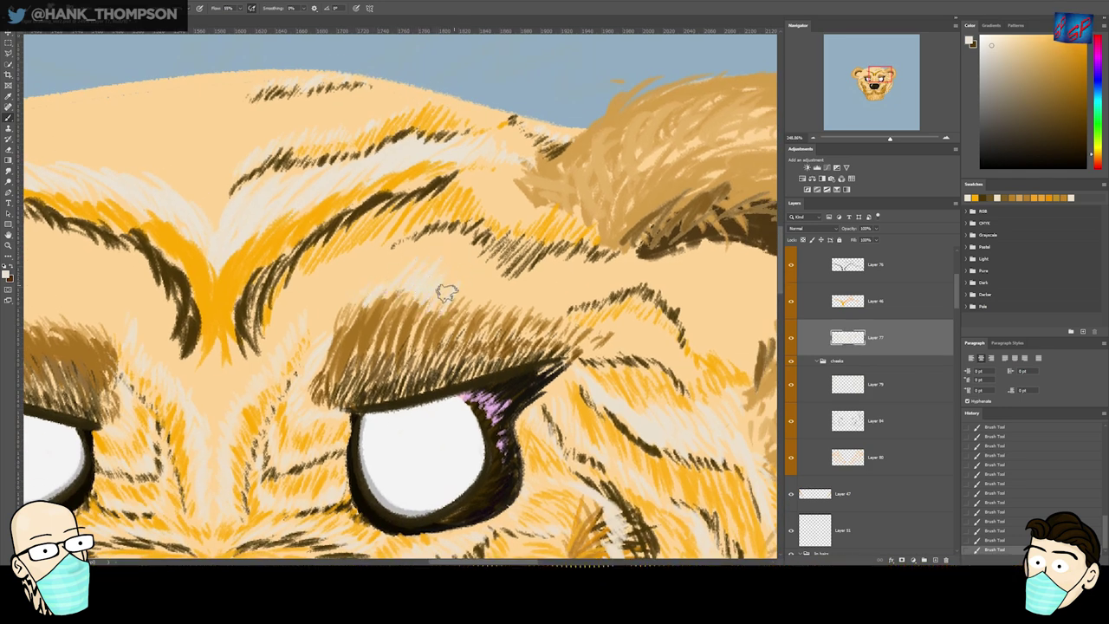
pyautogui.moveTo(426, 321); pyautogui.dragTo(452, 342)
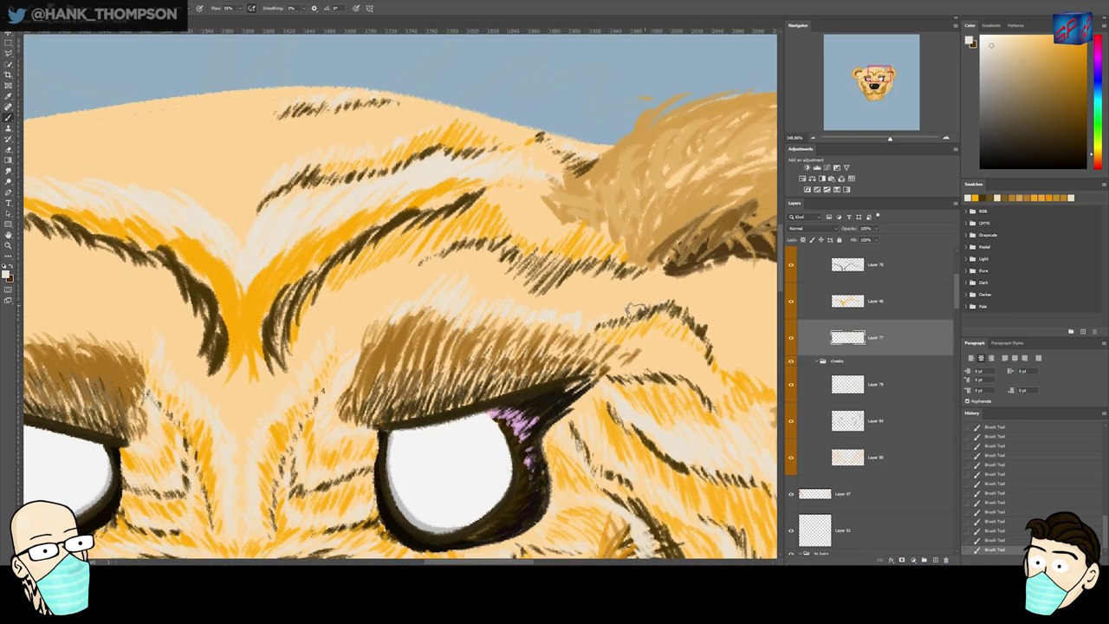
# - Return to the orange hair layer and fill the area between the right eyebrow and the dark stripe above with orange hairs
pyautogui.hotkey('alt', ']')
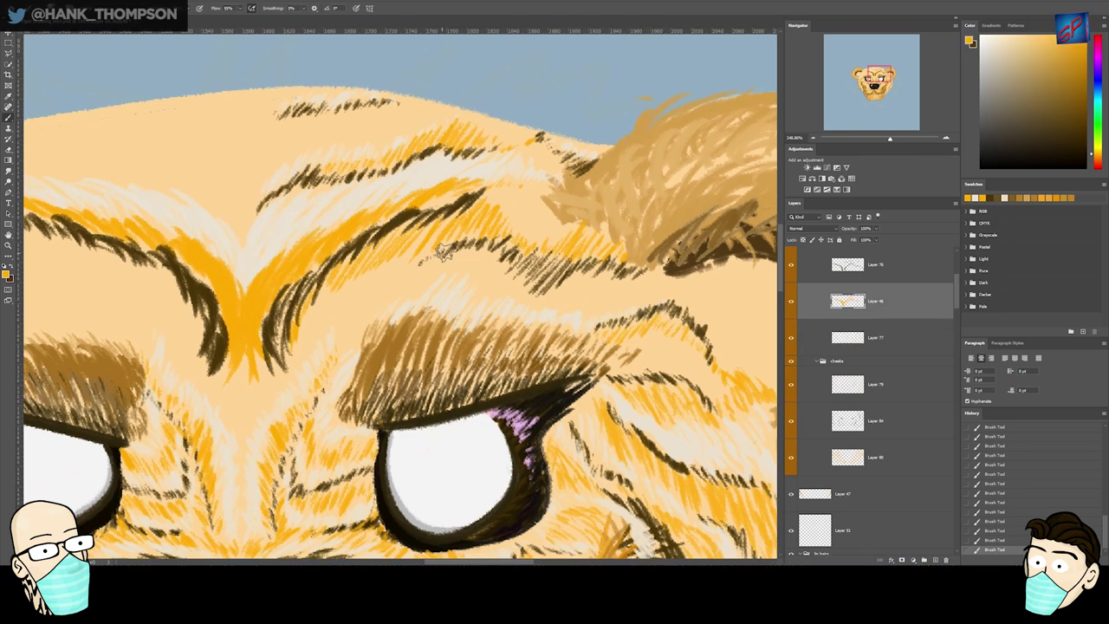
pyautogui.moveTo(337, 356); pyautogui.dragTo(350, 336)
pyautogui.moveTo(348, 339); pyautogui.dragTo(359, 318)
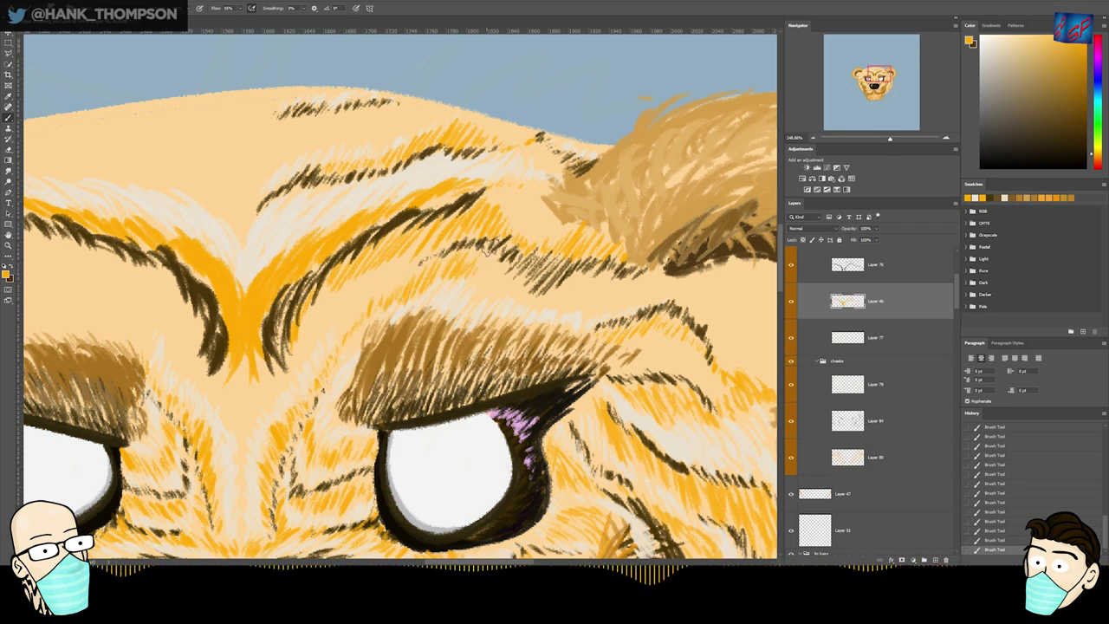
pyautogui.moveTo(584, 277)
pyautogui.mouseDown()
pyautogui.moveTo(561, 306)
pyautogui.moveTo(573, 307)
pyautogui.mouseUp()
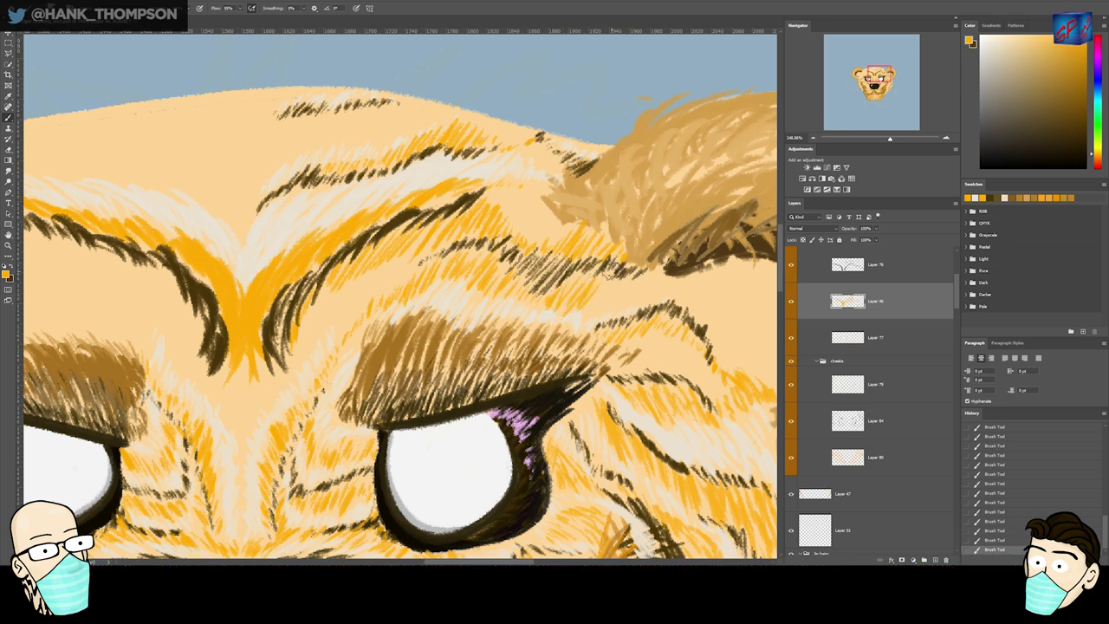
pyautogui.moveTo(632, 270)
pyautogui.mouseDown()
pyautogui.moveTo(608, 289)
pyautogui.moveTo(645, 287)
pyautogui.moveTo(529, 358)
pyautogui.moveTo(597, 305)
pyautogui.mouseUp()
# - Undo the last strokes, return to the cream hair layer and sample its cream color
pyautogui.press('z')
pyautogui.keyDown('ctrl'); pyautogui.click(581, 297); pyautogui.keyUp('ctrl')
pyautogui.hotkey('ctrl', 'z')
pyautogui.keyDown('alt'); pyautogui.click(620, 292); pyautogui.keyUp('alt')
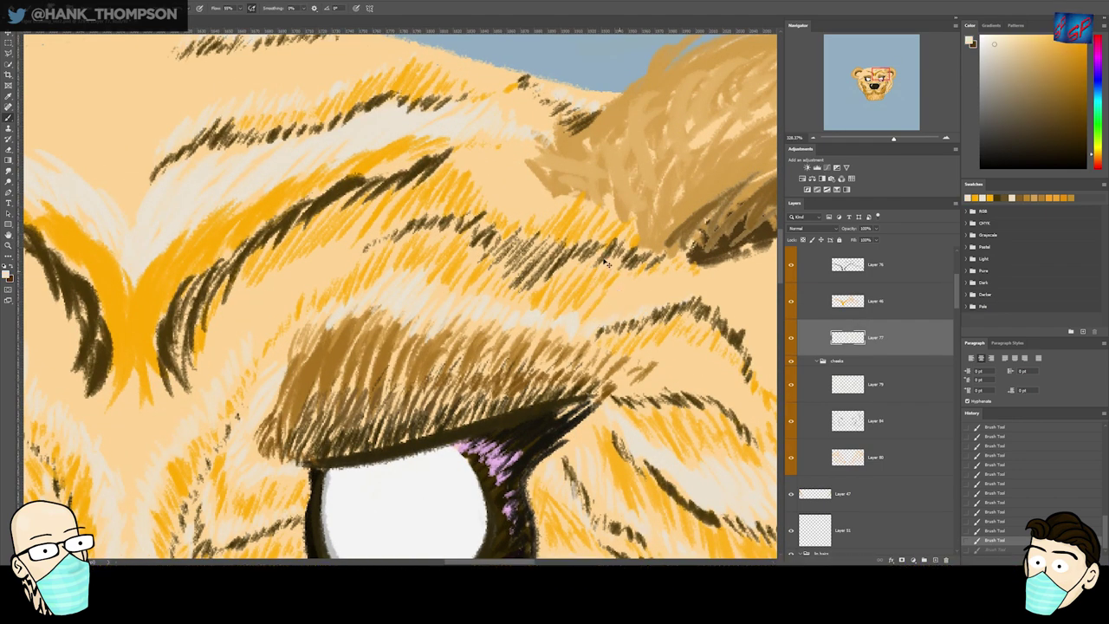
pyautogui.hotkey('ctrl', 'z')
pyautogui.keyDown('ctrl'); pyautogui.click(620, 272); pyautogui.keyUp('ctrl')
pyautogui.keyDown('ctrl'); pyautogui.click(574, 325); pyautogui.keyUp('ctrl')
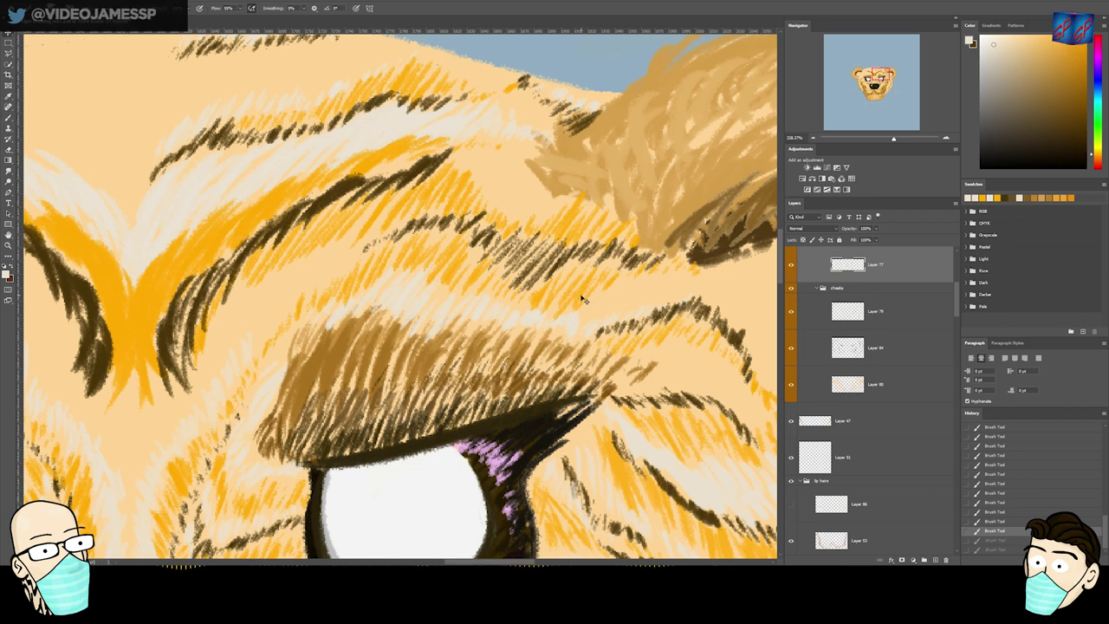
pyautogui.keyDown('ctrl'); pyautogui.click(579, 307); pyautogui.keyUp('ctrl')
pyautogui.press('b')
pyautogui.click(576, 291)
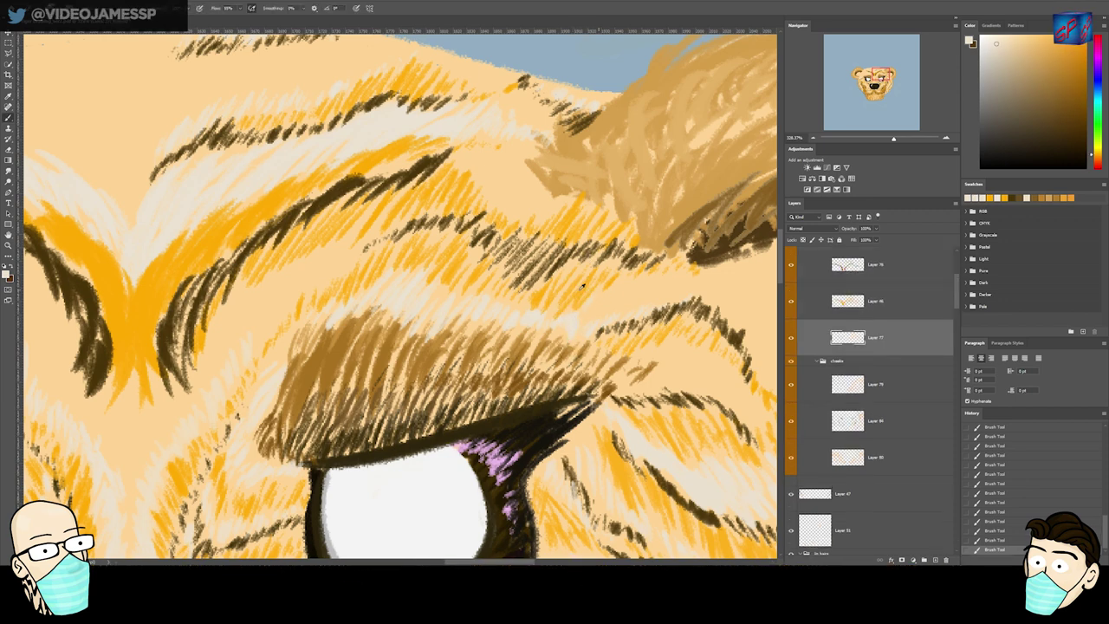
# - Paint cream hairs between the dark stripes toward the right ear and beyond the right eyebrow's outer end
pyautogui.moveTo(730, 289); pyautogui.dragTo(616, 329)
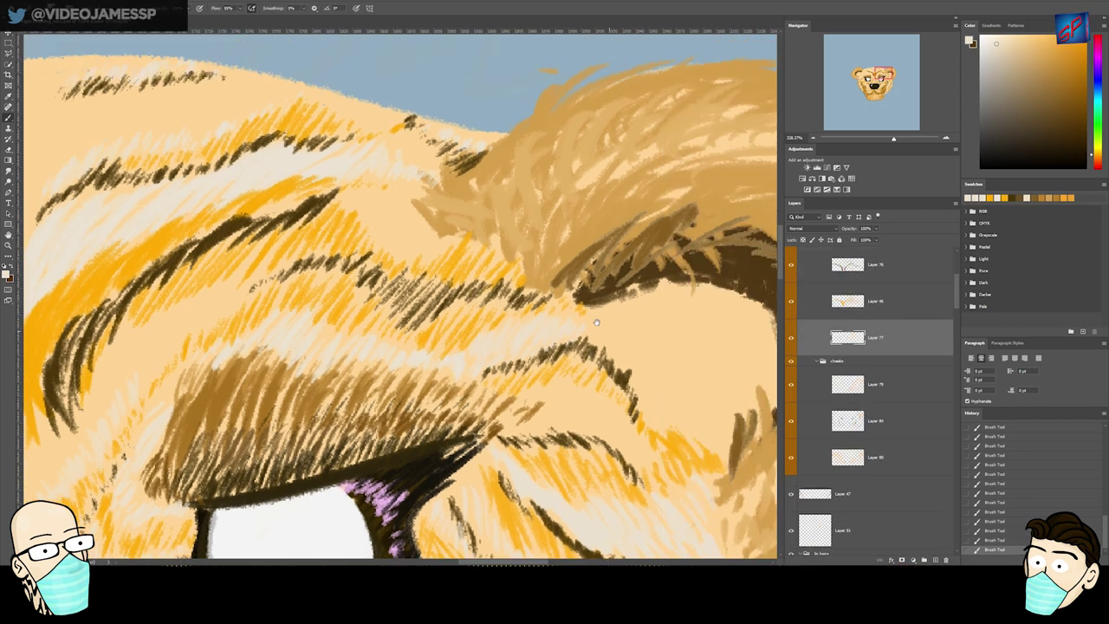
pyautogui.moveTo(617, 392); pyautogui.dragTo(598, 320)
pyautogui.moveTo(597, 323)
pyautogui.mouseDown()
pyautogui.moveTo(548, 324)
pyautogui.moveTo(606, 325)
pyautogui.mouseUp()
pyautogui.scroll(1, 605, 325)
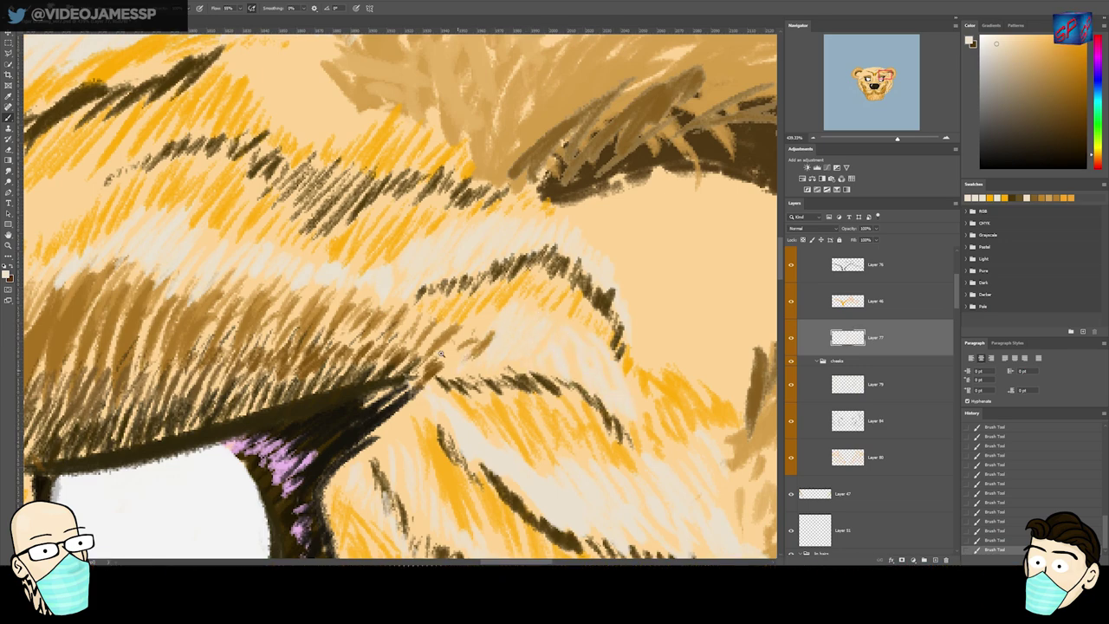
pyautogui.moveTo(349, 357); pyautogui.dragTo(557, 490)
pyautogui.moveTo(482, 313); pyautogui.dragTo(426, 355)
pyautogui.scroll(5, 425, 355)
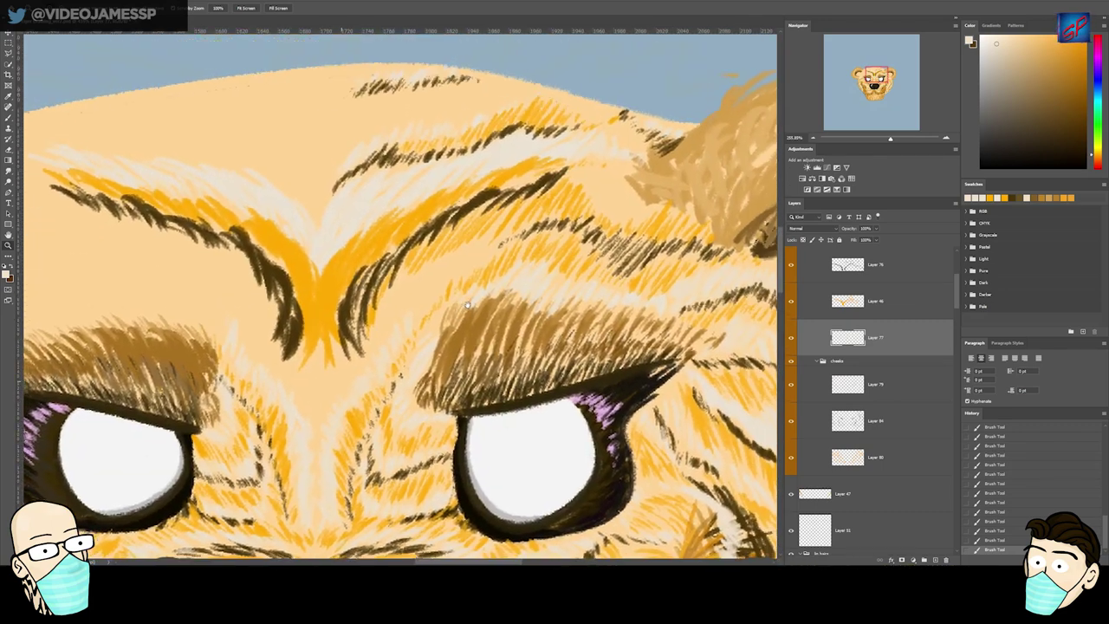
# - Paint dark hairs joining the lower ends of the V-shaped forehead stripes to the stripes on the nose bridge
pyautogui.moveTo(461, 309); pyautogui.dragTo(497, 281)
pyautogui.keyDown('ctrl'); pyautogui.click(348, 322); pyautogui.keyUp('ctrl')
pyautogui.keyDown('alt'); pyautogui.click(351, 292); pyautogui.keyUp('alt')
pyautogui.moveTo(333, 389); pyautogui.dragTo(330, 410)
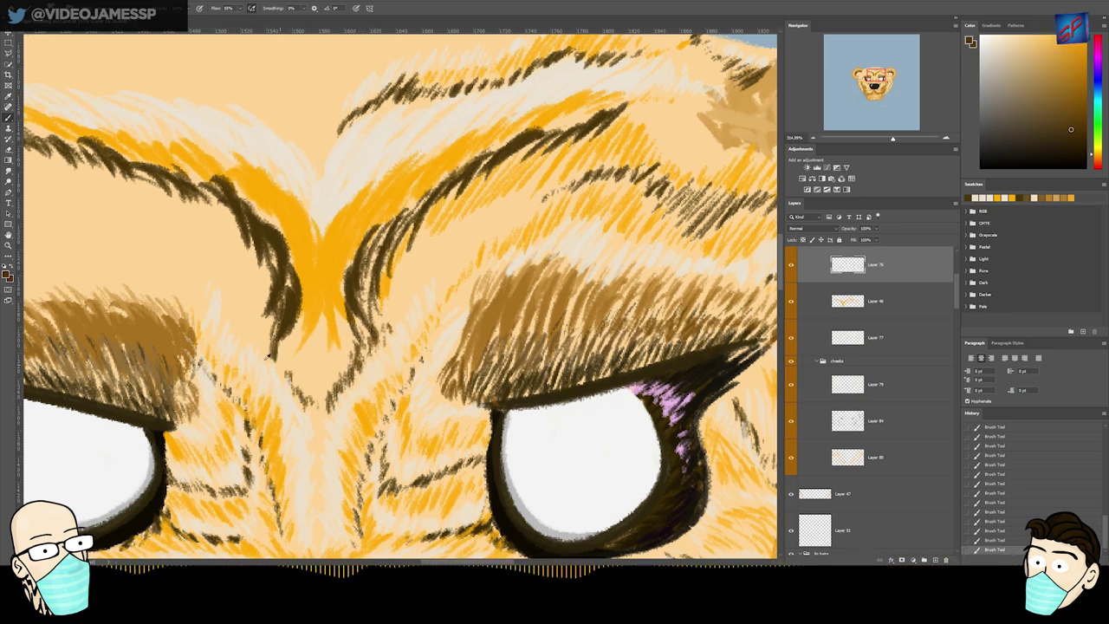
pyautogui.moveTo(267, 343); pyautogui.dragTo(335, 357)
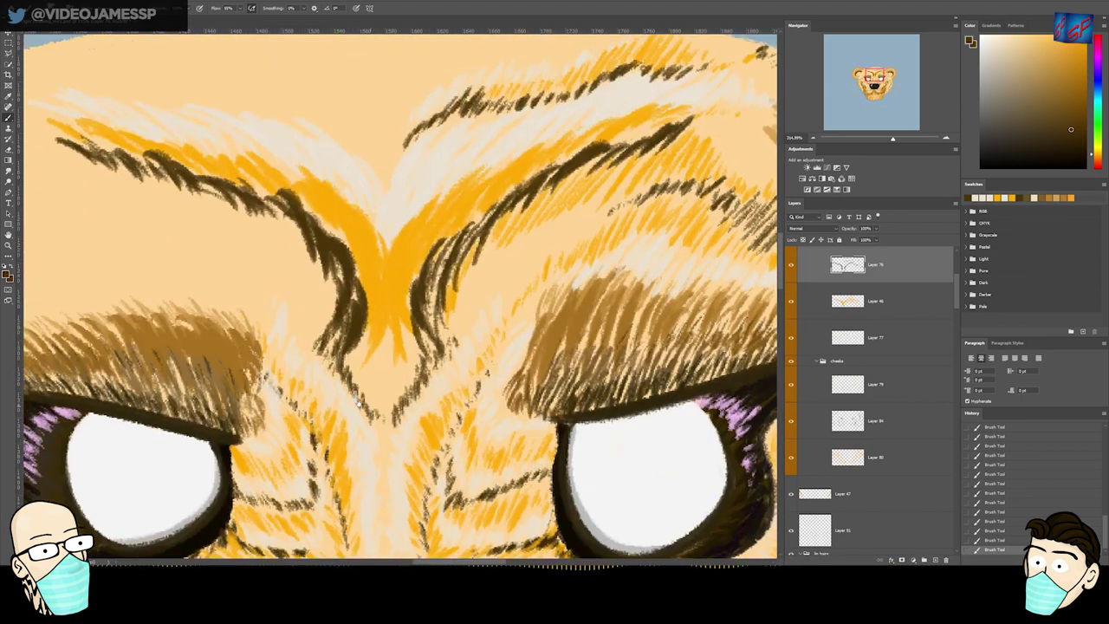
pyautogui.moveTo(437, 327); pyautogui.dragTo(460, 337)
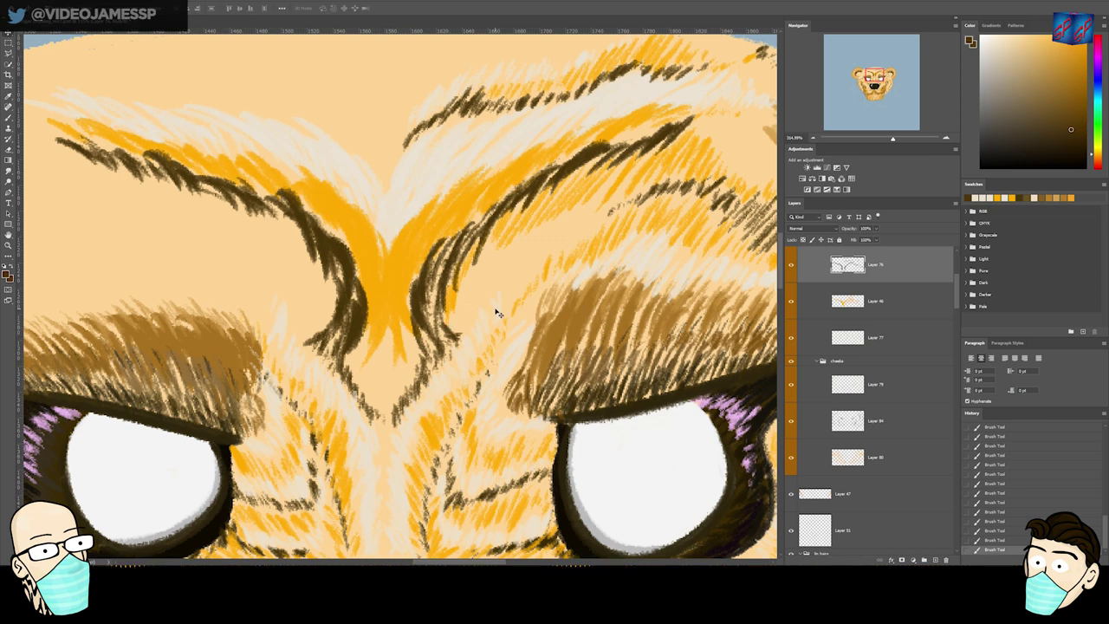
pyautogui.keyDown('ctrl'); pyautogui.click(495, 310); pyautogui.keyUp('ctrl')
pyautogui.keyDown('alt'); pyautogui.click(488, 296); pyautogui.keyUp('alt')
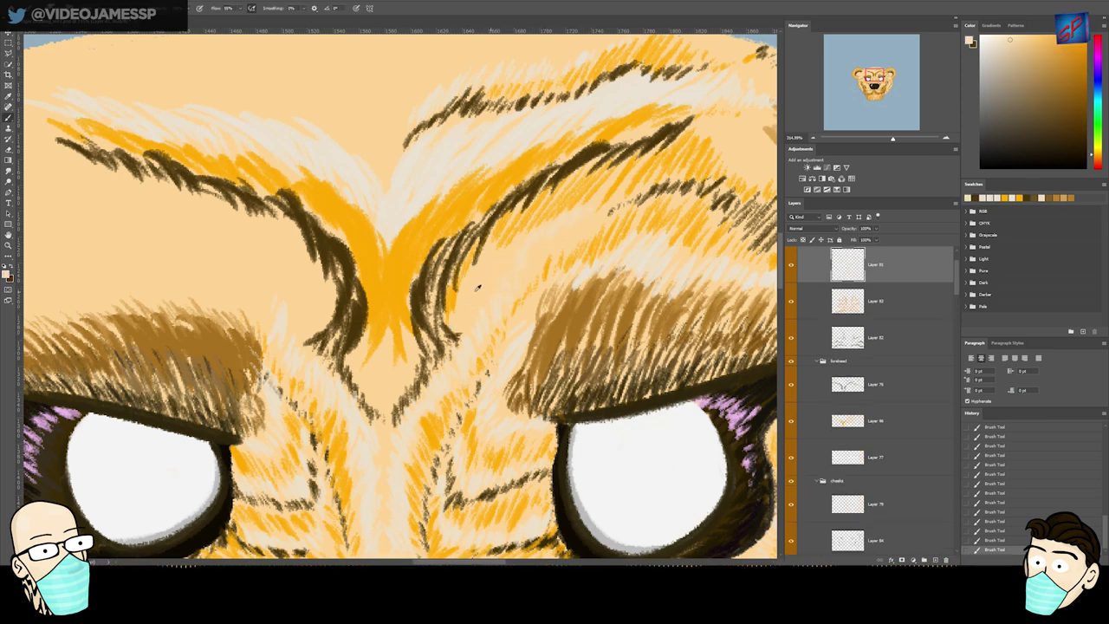
pyautogui.keyDown('ctrl'); pyautogui.click(446, 277); pyautogui.keyUp('ctrl')
# - On the dark hair layer, paint dark hairs by the right eyebrow's inner end and along the right V-stripe's lower edge
pyautogui.keyDown('ctrl'); pyautogui.click(457, 329); pyautogui.keyUp('ctrl')
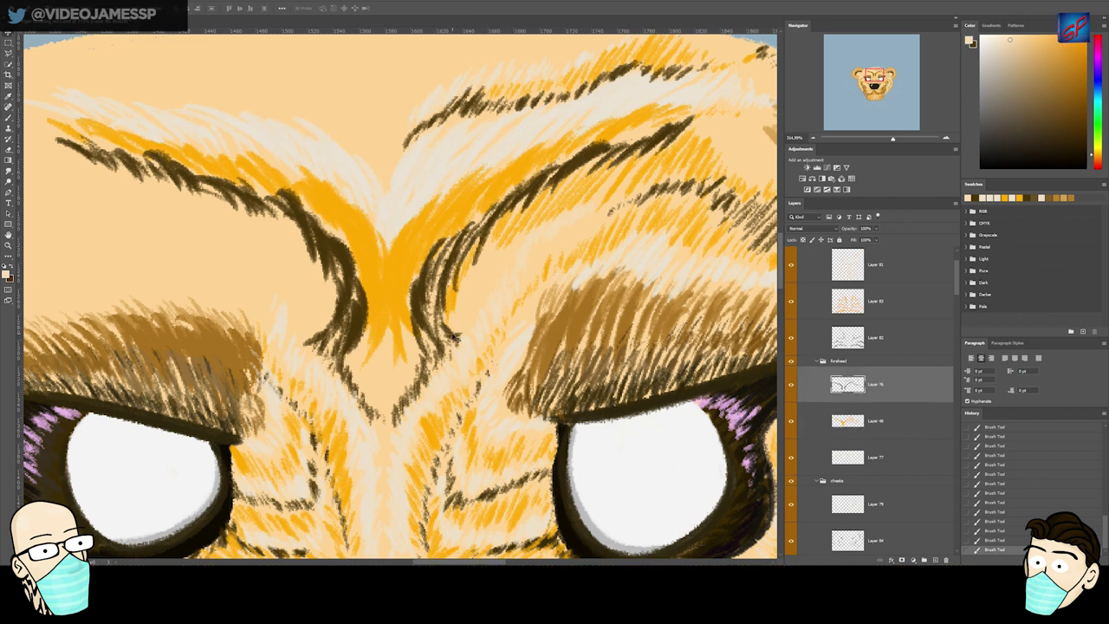
pyautogui.click(790, 338)
pyautogui.click(790, 338)
pyautogui.keyDown('alt'); pyautogui.click(416, 323); pyautogui.keyUp('alt')
pyautogui.moveTo(445, 317); pyautogui.dragTo(461, 334)
pyautogui.moveTo(443, 315)
pyautogui.mouseDown()
pyautogui.moveTo(454, 336)
pyautogui.moveTo(468, 310)
pyautogui.moveTo(381, 317)
pyautogui.moveTo(537, 308)
pyautogui.mouseUp()
pyautogui.hotkey('ctrl', 'z')
pyautogui.moveTo(442, 319); pyautogui.dragTo(472, 285)
pyautogui.moveTo(587, 202); pyautogui.dragTo(506, 267)
pyautogui.moveTo(642, 187); pyautogui.dragTo(597, 229)
pyautogui.moveTo(601, 210); pyautogui.dragTo(549, 266)
pyautogui.moveTo(545, 249)
pyautogui.mouseDown()
pyautogui.moveTo(532, 267)
pyautogui.moveTo(390, 299)
pyautogui.moveTo(498, 309)
pyautogui.moveTo(503, 262)
pyautogui.moveTo(534, 248)
pyautogui.mouseUp()
# - Paint orange hairs on the orange hair layer beneath the dark right V-stripe, from the brow's inner end outward
pyautogui.keyDown('ctrl'); pyautogui.click(277, 353); pyautogui.keyUp('ctrl')
pyautogui.keyDown('alt'); pyautogui.click(263, 339); pyautogui.keyUp('alt')
pyautogui.moveTo(436, 265); pyautogui.dragTo(402, 322)
pyautogui.moveTo(404, 279); pyautogui.dragTo(383, 343)
pyautogui.moveTo(383, 300); pyautogui.dragTo(364, 360)
pyautogui.moveTo(619, 158)
pyautogui.mouseDown()
pyautogui.moveTo(594, 213)
pyautogui.moveTo(533, 279)
pyautogui.mouseUp()
pyautogui.hotkey('ctrl', 'z')
pyautogui.hotkey('ctrl', 'z')
pyautogui.moveTo(591, 223)
pyautogui.mouseDown()
pyautogui.moveTo(492, 304)
pyautogui.moveTo(575, 293)
pyautogui.mouseUp()
# - Paint cream hairs on the cream hair layer between the right V-stripe's outer end and the right ear
pyautogui.keyDown('ctrl'); pyautogui.click(542, 244); pyautogui.keyUp('ctrl')
pyautogui.moveTo(530, 211)
pyautogui.mouseDown()
pyautogui.moveTo(554, 198)
pyautogui.moveTo(569, 212)
pyautogui.moveTo(622, 208)
pyautogui.moveTo(656, 251)
pyautogui.mouseUp()
pyautogui.hotkey('ctrl', 'z')
pyautogui.keyDown('alt'); pyautogui.click(489, 402); pyautogui.keyUp('alt')
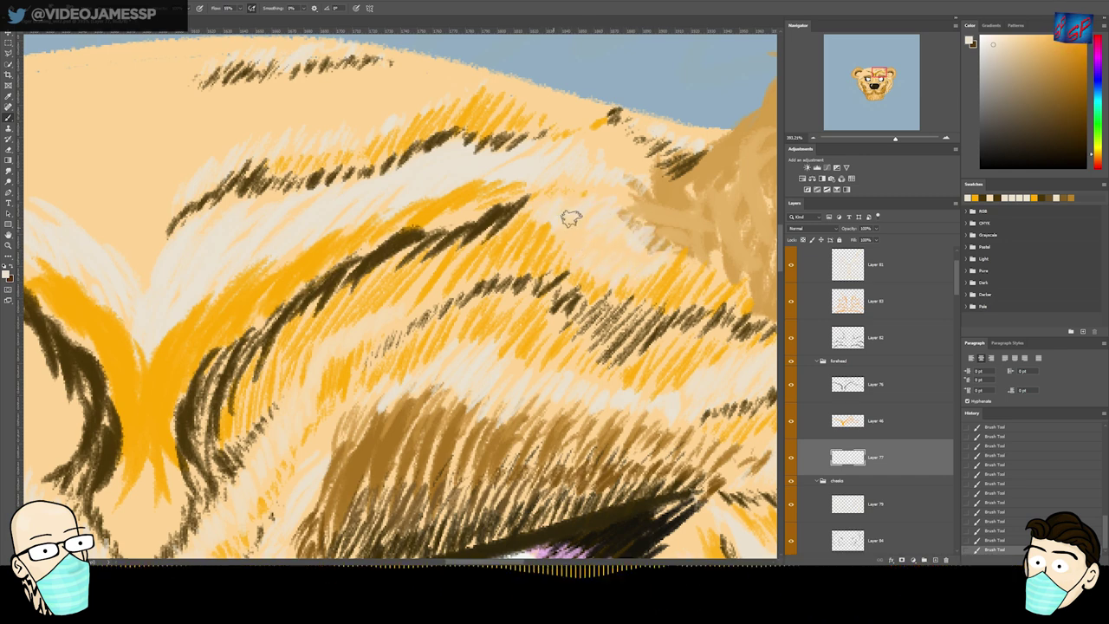
pyautogui.keyDown('ctrl'); pyautogui.click(596, 238); pyautogui.keyUp('ctrl')
pyautogui.hotkey('ctrl', 'z')
pyautogui.hotkey('ctrl', 'z')
pyautogui.hotkey('ctrl', 'z')
# - Return to the dark hair layer and extend the right V-stripe with dark hairs toward the right ear
pyautogui.click(507, 209)
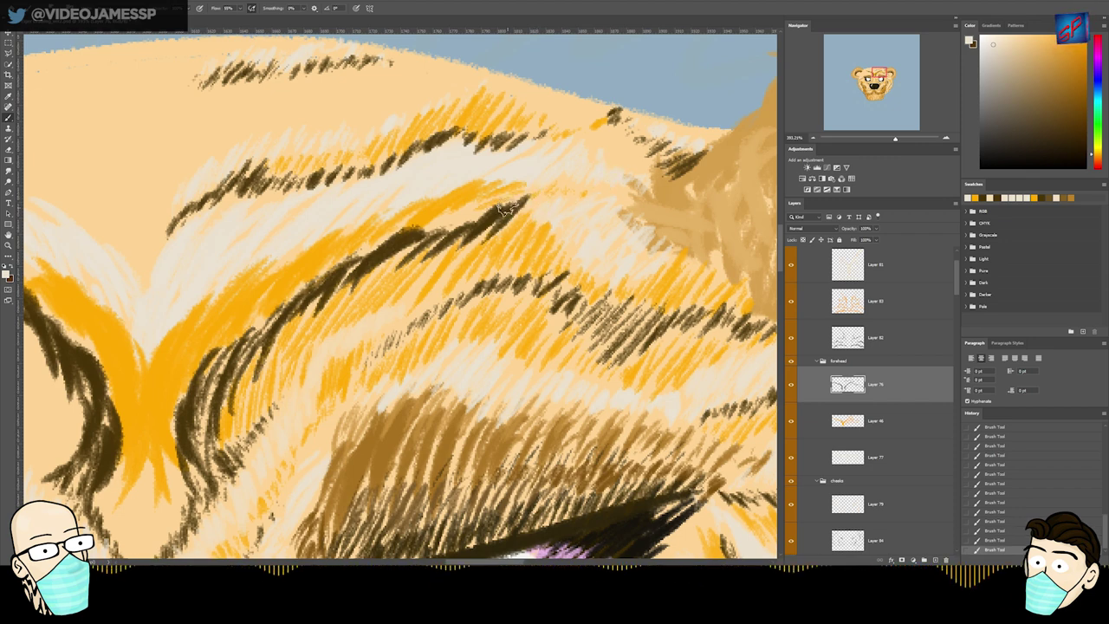
pyautogui.moveTo(570, 279); pyautogui.dragTo(440, 287)
pyautogui.moveTo(440, 289); pyautogui.dragTo(555, 286)
pyautogui.moveTo(469, 199); pyautogui.dragTo(449, 285)
pyautogui.keyDown('ctrl'); pyautogui.click(449, 286); pyautogui.keyUp('ctrl')
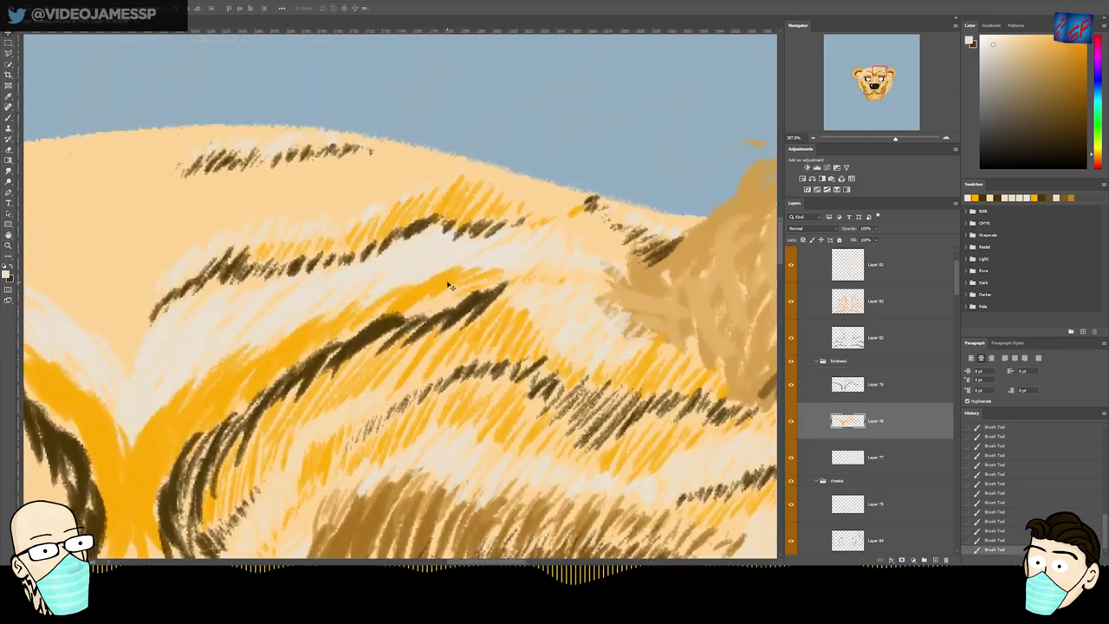
pyautogui.hotkey('ctrl', 'z')
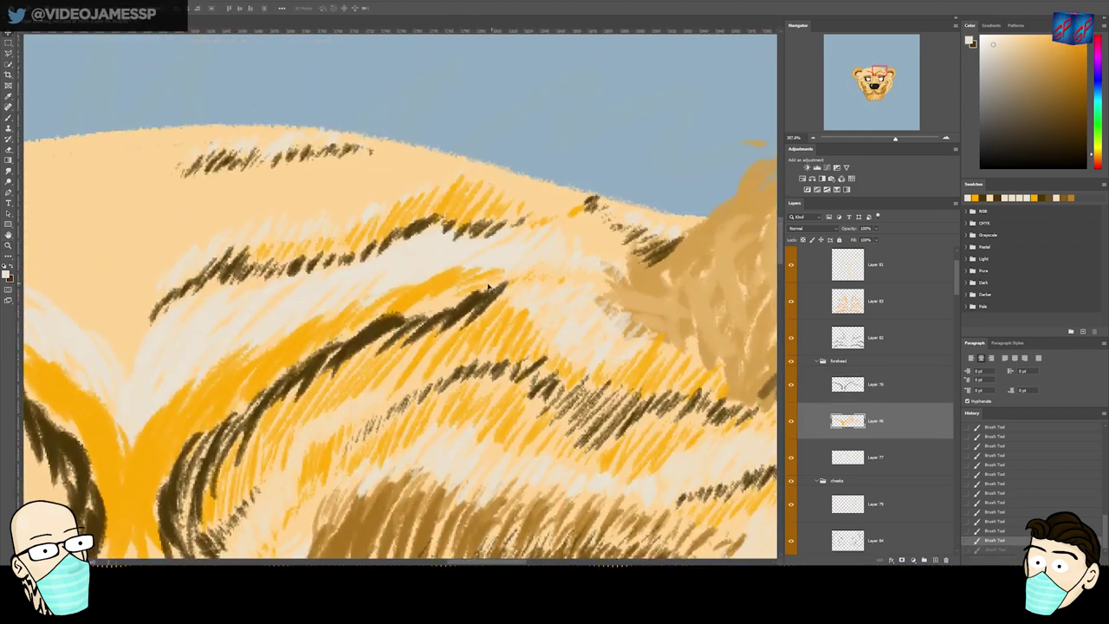
pyautogui.hotkey('alt', ']')
pyautogui.keyDown('alt'); pyautogui.click(387, 322); pyautogui.keyUp('alt')
pyautogui.moveTo(496, 298)
pyautogui.mouseDown()
pyautogui.moveTo(532, 274)
pyautogui.moveTo(570, 287)
pyautogui.moveTo(617, 275)
pyautogui.mouseUp()
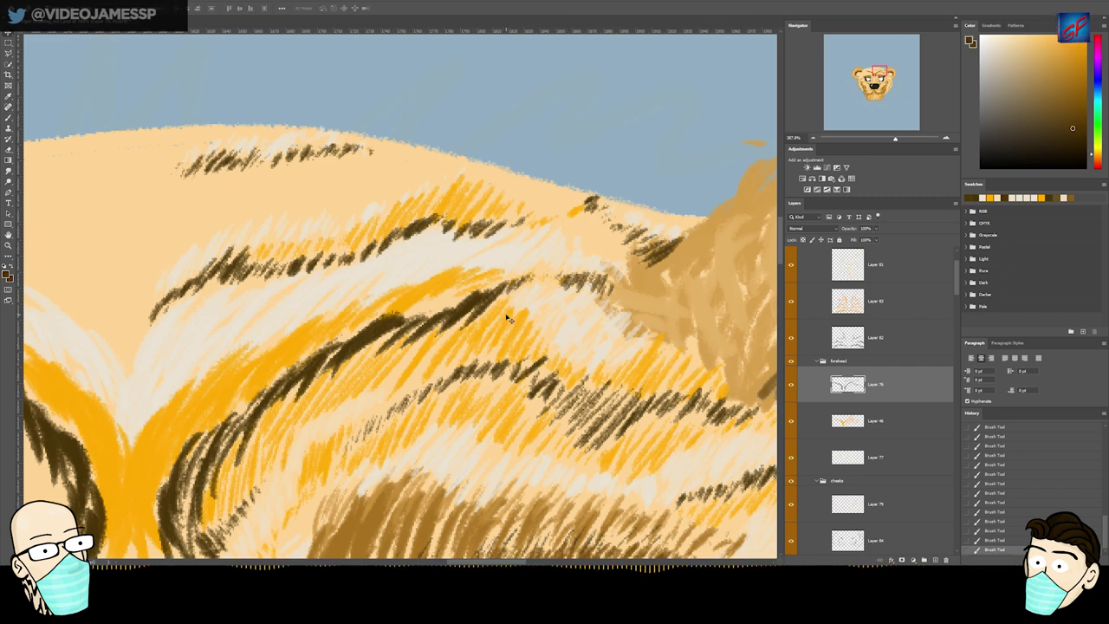
# - Paint orange hairs on the orange hair layer around the short dark stripe at the right ear's base
pyautogui.hotkey('alt', '[')
pyautogui.keyDown('alt'); pyautogui.click(217, 418); pyautogui.keyUp('alt')
pyautogui.moveTo(587, 204)
pyautogui.mouseDown()
pyautogui.moveTo(582, 233)
pyautogui.moveTo(600, 232)
pyautogui.moveTo(601, 253)
pyautogui.moveTo(628, 256)
pyautogui.mouseUp()
pyautogui.moveTo(650, 210)
pyautogui.mouseDown()
pyautogui.moveTo(691, 227)
pyautogui.moveTo(661, 217)
pyautogui.mouseUp()
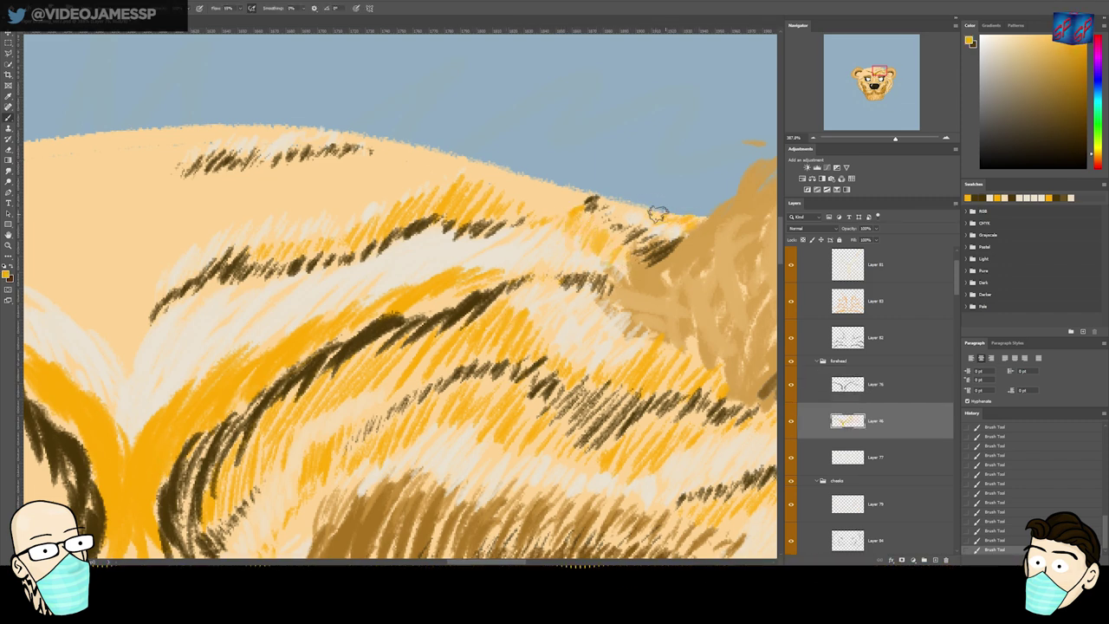
pyautogui.moveTo(453, 255); pyautogui.dragTo(379, 325)
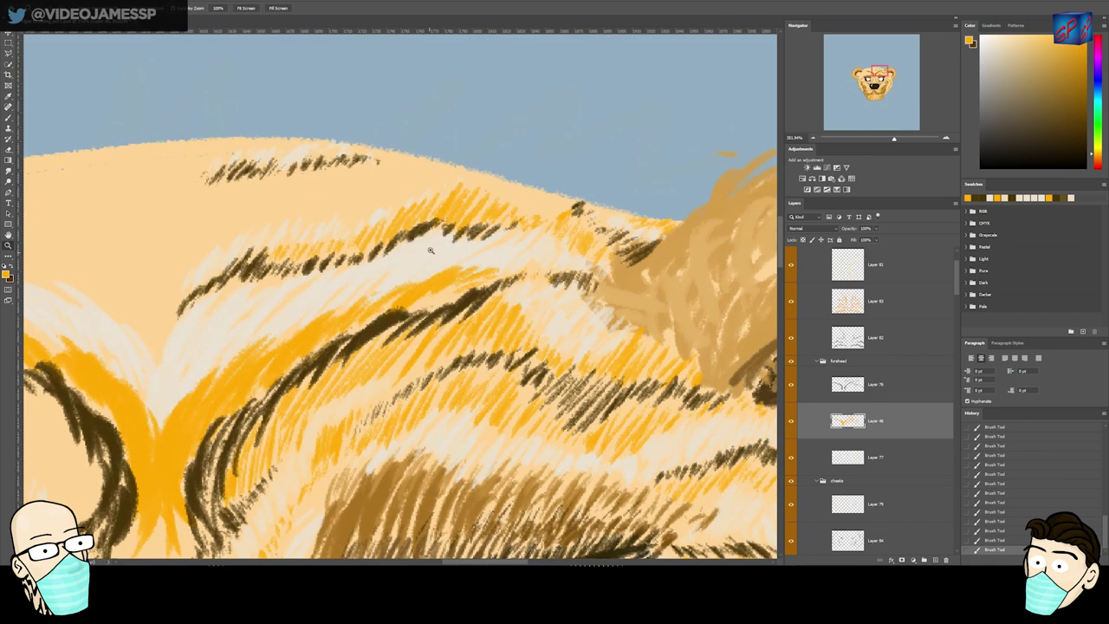
# - Paint a new dark hair stripe across the right forehead between the top stripe and the long stripe below
pyautogui.hotkey('alt', ']')
pyautogui.press('b')
pyautogui.keyDown('alt'); pyautogui.click(341, 158); pyautogui.keyUp('alt')
pyautogui.moveTo(542, 213)
pyautogui.mouseDown()
pyautogui.moveTo(484, 191)
pyautogui.moveTo(469, 171)
pyautogui.moveTo(371, 198)
pyautogui.moveTo(348, 219)
pyautogui.moveTo(293, 205)
pyautogui.moveTo(279, 220)
pyautogui.moveTo(298, 210)
pyautogui.moveTo(310, 222)
pyautogui.moveTo(335, 199)
pyautogui.moveTo(349, 203)
pyautogui.moveTo(393, 280)
pyautogui.mouseUp()
# - Fill the spaces around the new upper-right forehead stripe with orange hairs, working outward from the forehead's center
pyautogui.hotkey('alt', 'v')
pyautogui.click(876, 421)
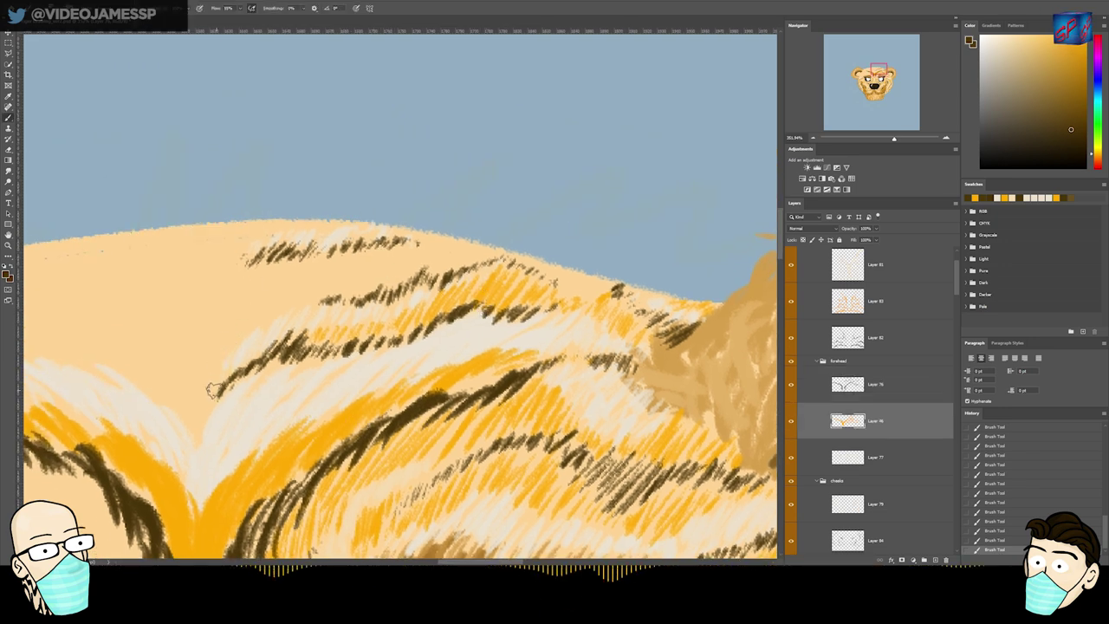
pyautogui.hotkey('ctrl', 'z')
pyautogui.keyDown('alt'); pyautogui.click(208, 511); pyautogui.keyUp('alt')
pyautogui.moveTo(209, 409)
pyautogui.mouseDown()
pyautogui.moveTo(228, 320)
pyautogui.moveTo(251, 312)
pyautogui.moveTo(248, 300)
pyautogui.moveTo(296, 287)
pyautogui.moveTo(296, 301)
pyautogui.moveTo(355, 271)
pyautogui.moveTo(364, 281)
pyautogui.moveTo(416, 263)
pyautogui.moveTo(305, 295)
pyautogui.moveTo(225, 338)
pyautogui.moveTo(222, 309)
pyautogui.moveTo(234, 316)
pyautogui.moveTo(249, 299)
pyautogui.moveTo(276, 302)
pyautogui.moveTo(422, 250)
pyautogui.moveTo(379, 286)
pyautogui.moveTo(434, 254)
pyautogui.moveTo(426, 267)
pyautogui.moveTo(442, 266)
pyautogui.moveTo(354, 271)
pyautogui.moveTo(379, 265)
pyautogui.moveTo(377, 247)
pyautogui.moveTo(394, 278)
pyautogui.moveTo(398, 261)
pyautogui.moveTo(450, 266)
pyautogui.moveTo(500, 251)
pyautogui.mouseUp()
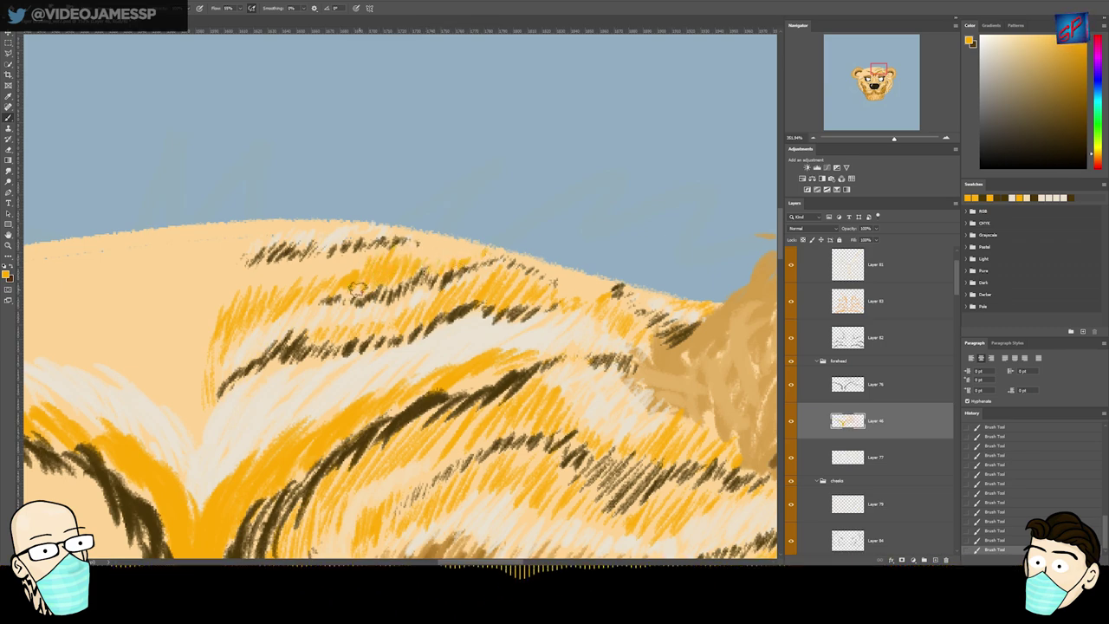
# - Paint cream hairs on the cream hair layer between the orange hairs and dark stripes of the upper right forehead
pyautogui.scroll(-6, 498, 250)
pyautogui.scroll(7, 472, 252)
pyautogui.keyDown('ctrl'); pyautogui.click(417, 303); pyautogui.keyUp('ctrl')
pyautogui.press('b')
pyautogui.press('x')
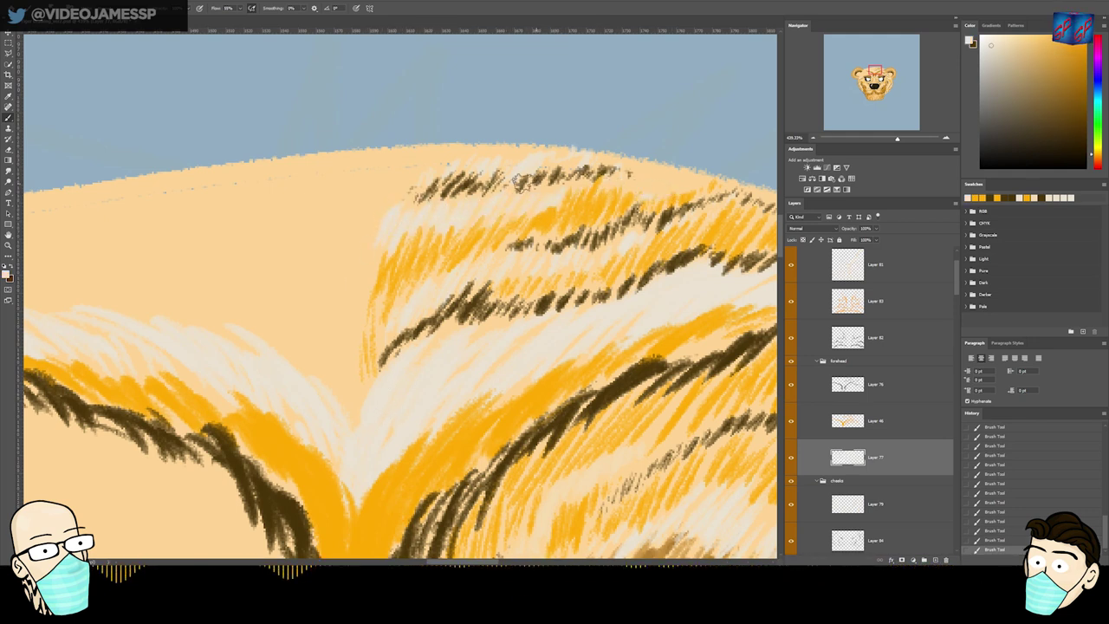
# - Return to the orange hair layer and paint orange hairs around the topmost dark stripe up to the head's edge
pyautogui.keyDown('ctrl'); pyautogui.click(433, 239); pyautogui.keyUp('ctrl')
pyautogui.hotkey('ctrl', 'z')
pyautogui.hotkey('ctrl', 'z')
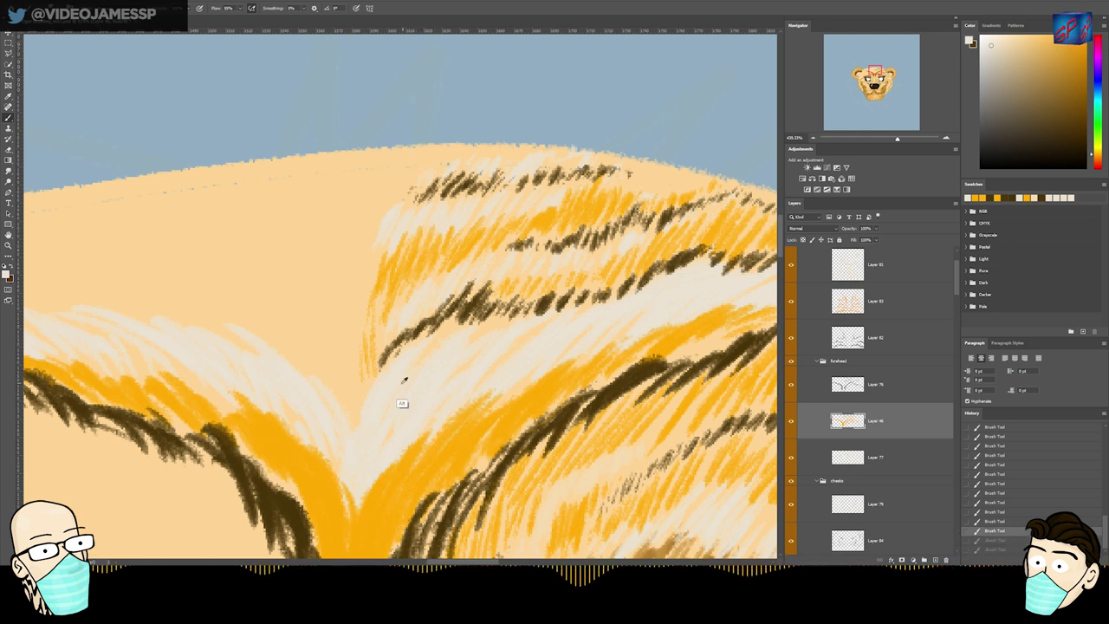
pyautogui.keyDown('alt'); pyautogui.click(299, 466); pyautogui.keyUp('alt')
pyautogui.moveTo(419, 150)
pyautogui.mouseDown()
pyautogui.moveTo(400, 199)
pyautogui.moveTo(420, 173)
pyautogui.mouseUp()
pyautogui.moveTo(445, 149)
pyautogui.mouseDown()
pyautogui.moveTo(431, 170)
pyautogui.moveTo(446, 165)
pyautogui.mouseUp()
pyautogui.moveTo(636, 206); pyautogui.dragTo(476, 293)
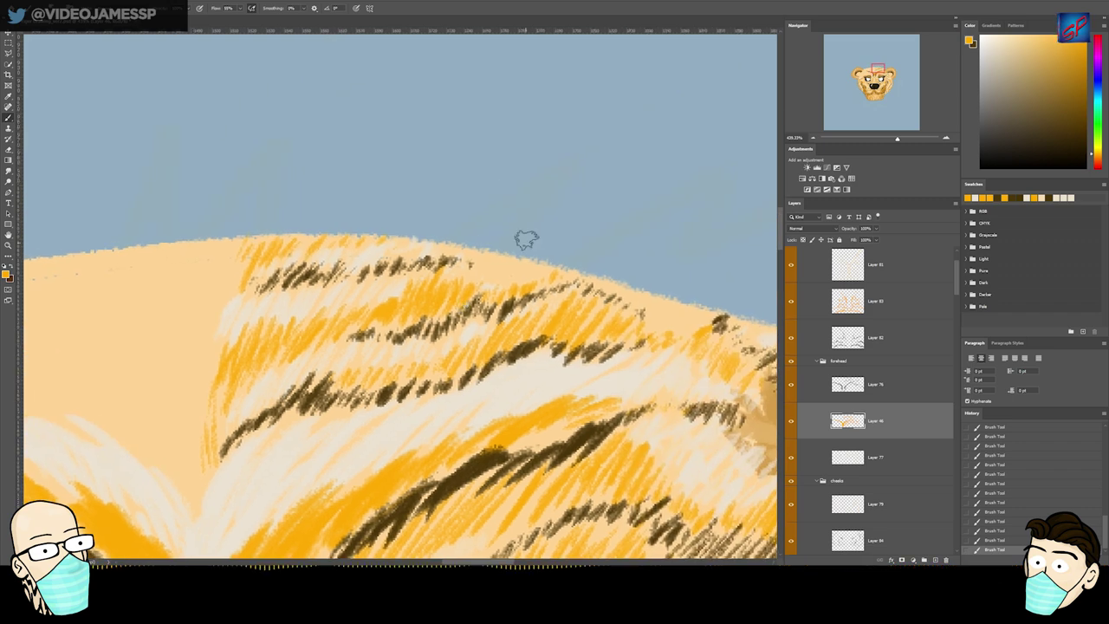
# - Paint cream hairs on the cream hair layer along the head's upper edge toward the right ear
pyautogui.hotkey('alt', '[')
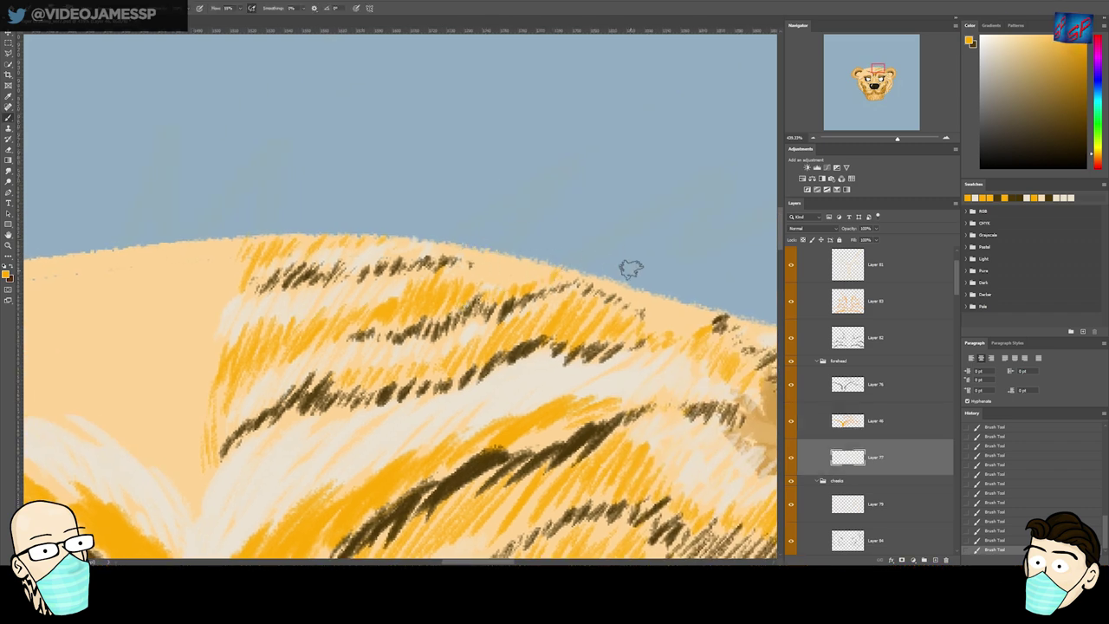
pyautogui.moveTo(600, 278)
pyautogui.mouseDown()
pyautogui.moveTo(648, 310)
pyautogui.moveTo(710, 312)
pyautogui.moveTo(670, 320)
pyautogui.moveTo(681, 328)
pyautogui.mouseUp()
pyautogui.hotkey('ctrl', 'z')
pyautogui.hotkey('ctrl', 'z')
pyautogui.keyDown('alt'); pyautogui.click(544, 366); pyautogui.keyUp('alt')
pyautogui.moveTo(527, 280)
pyautogui.mouseDown()
pyautogui.moveTo(512, 275)
pyautogui.moveTo(554, 263)
pyautogui.mouseUp()
# - Add orange hairs on the orange hair layer along the head's edge between the topmost stripe and the right ear
pyautogui.press('v')
pyautogui.keyDown('ctrl'); pyautogui.click(455, 332); pyautogui.keyUp('ctrl')
pyautogui.moveTo(441, 285)
pyautogui.mouseDown()
pyautogui.moveTo(480, 261)
pyautogui.moveTo(527, 264)
pyautogui.mouseUp()
pyautogui.hotkey('ctrl', 'z')
pyautogui.hotkey('ctrl', 'z')
pyautogui.hotkey('ctrl', 'z')
pyautogui.hotkey('ctrl', 'z')
pyautogui.keyDown('alt'); pyautogui.click(511, 420); pyautogui.keyUp('alt')
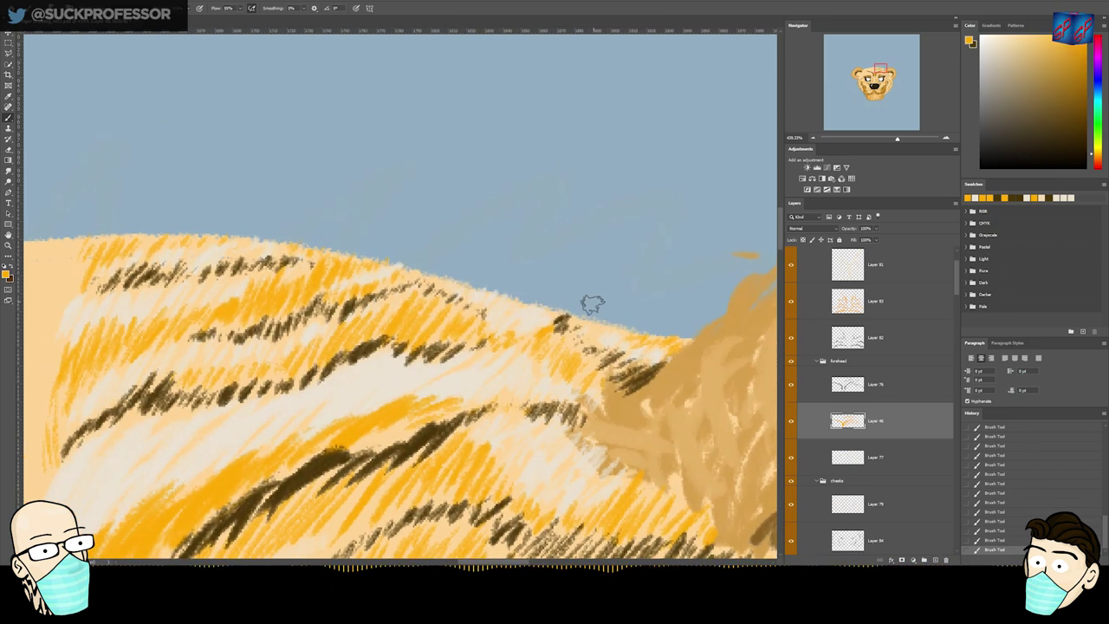
# - Sample cream and add cream hairs on the cream hair layer around the dark stripe beside the right ear
pyautogui.keyDown('ctrl'); pyautogui.click(614, 345); pyautogui.keyUp('ctrl')
pyautogui.press('b')
pyautogui.keyDown('alt'); pyautogui.click(581, 329); pyautogui.keyUp('alt')
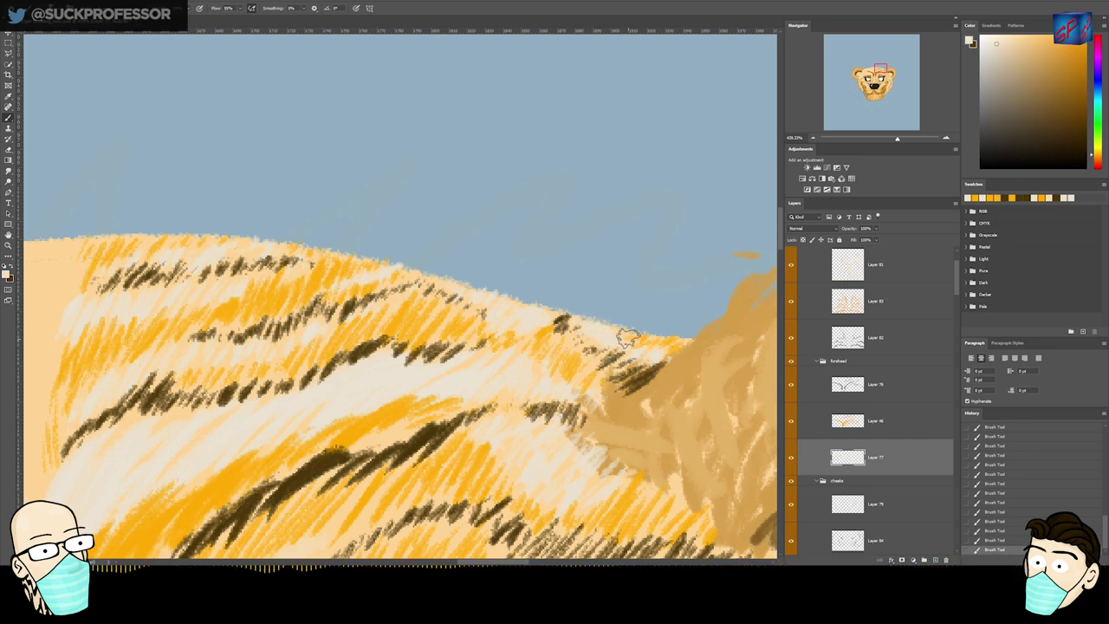
# - Fill out the short stripe beside the right ear with dark hairs on the dark hair layer
pyautogui.keyDown('ctrl'); pyautogui.click(592, 342); pyautogui.keyUp('ctrl')
pyautogui.keyDown('alt'); pyautogui.click(565, 332); pyautogui.keyUp('alt')
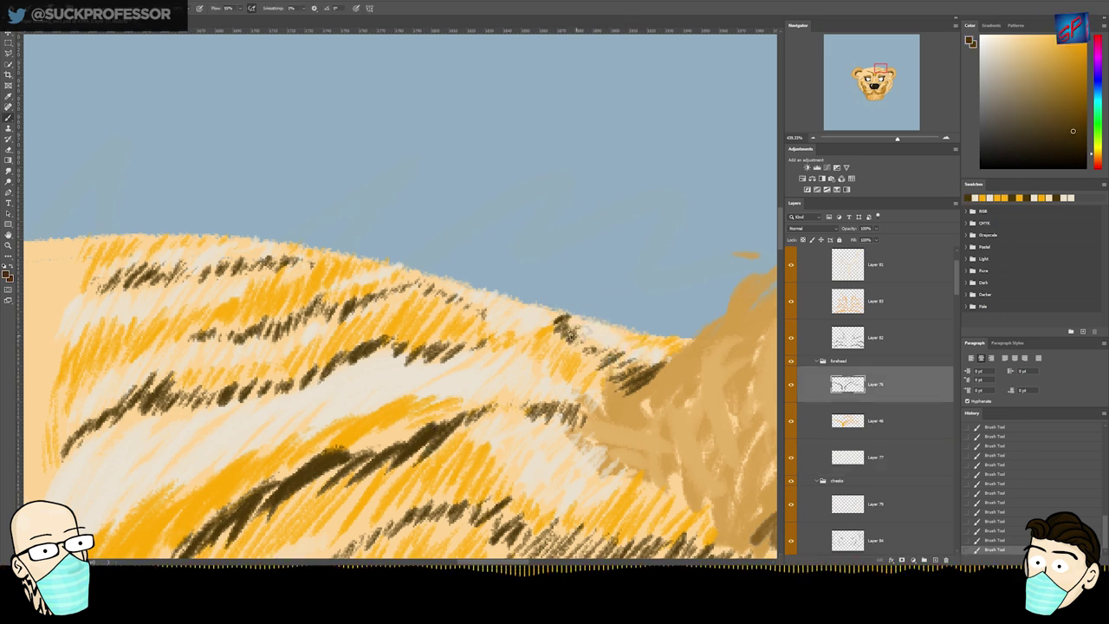
pyautogui.moveTo(599, 366); pyautogui.dragTo(527, 483)
pyautogui.moveTo(527, 483); pyautogui.dragTo(464, 289)
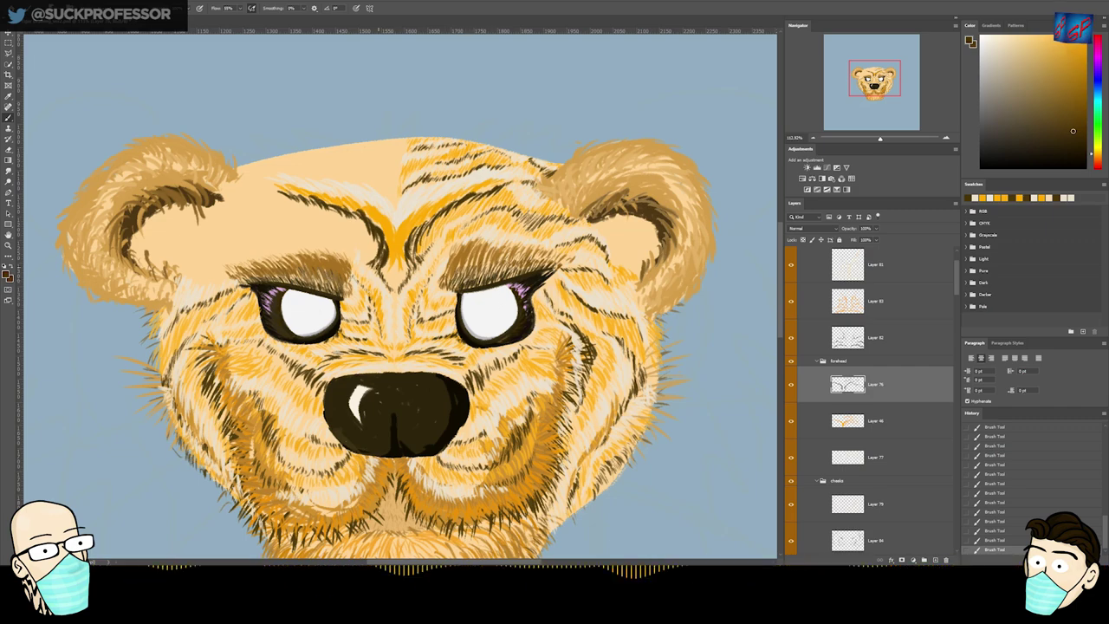
# - Paint cream hairs on the cream hair layer above the left eyebrow and out toward the left ear
pyautogui.moveTo(399, 250); pyautogui.dragTo(434, 288)
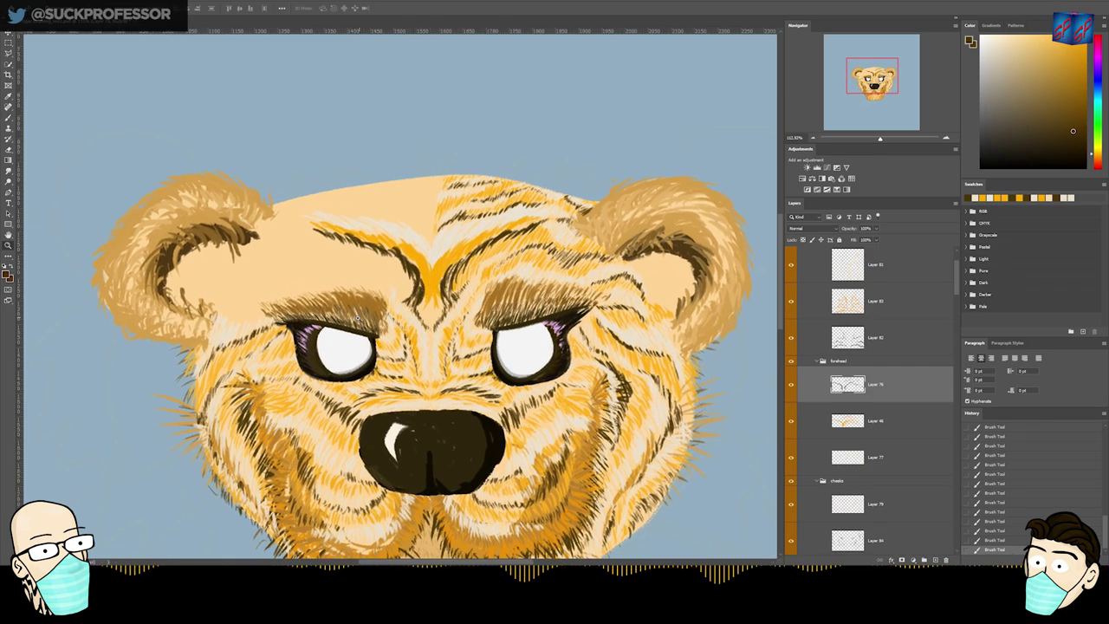
pyautogui.scroll(2, 373, 331)
pyautogui.keyDown('ctrl'); pyautogui.click(847, 385); pyautogui.keyUp('ctrl')
pyautogui.hotkey('ctrl', 'd')
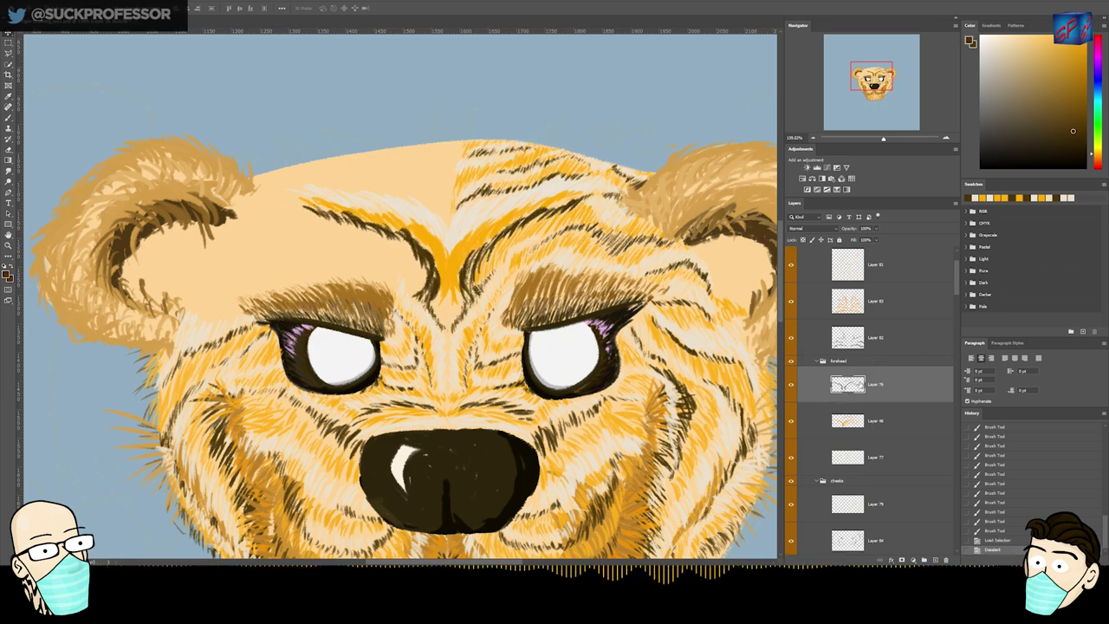
pyautogui.keyDown('ctrl'); pyautogui.click(388, 282); pyautogui.keyUp('ctrl')
pyautogui.keyDown('alt'); pyautogui.click(392, 279); pyautogui.keyUp('alt')
pyautogui.moveTo(364, 279); pyautogui.dragTo(353, 261)
pyautogui.moveTo(359, 278); pyautogui.dragTo(344, 261)
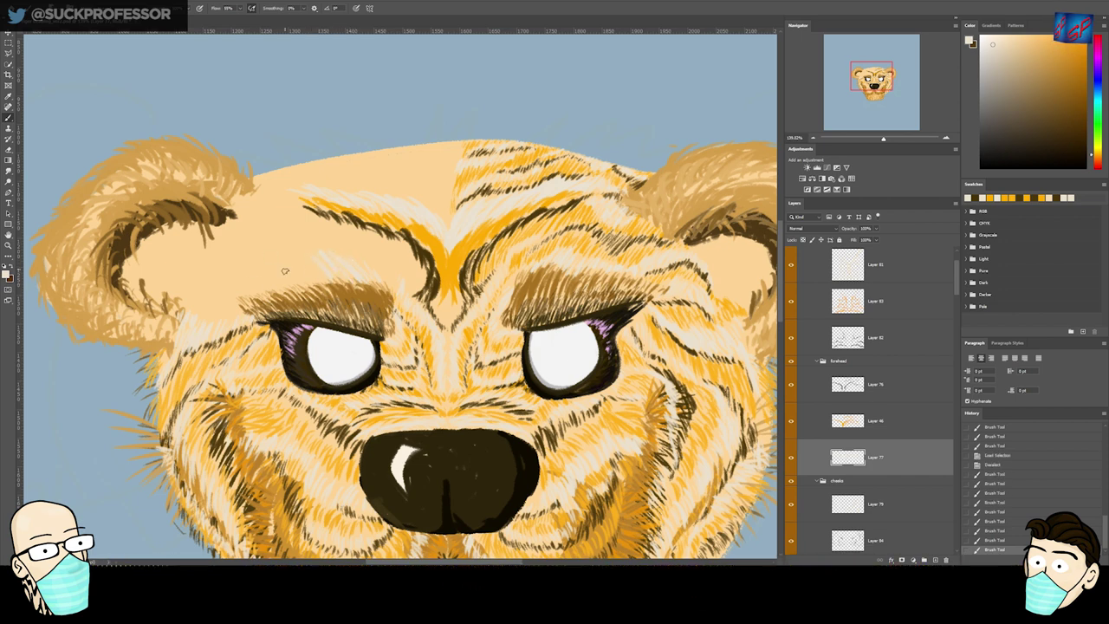
pyautogui.moveTo(182, 295); pyautogui.dragTo(181, 286)
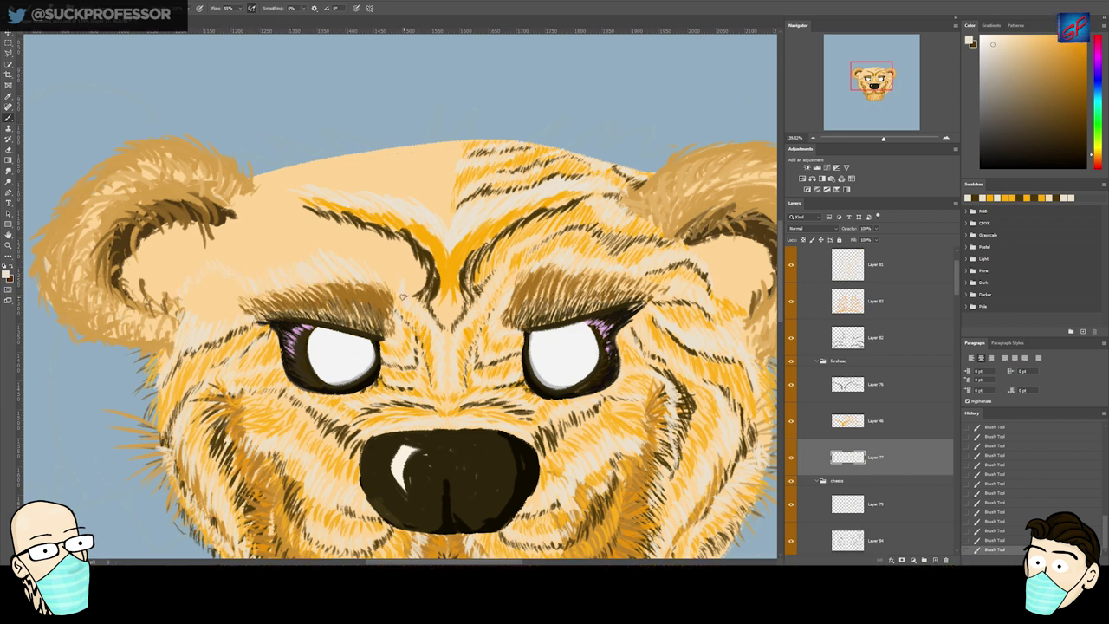
# - Paint an arching dark hair stripe from the left eyebrow's outer end toward the left ear, erasing stray strokes
pyautogui.keyDown('alt'); pyautogui.click(433, 284); pyautogui.keyUp('alt')
pyautogui.keyDown('ctrl'); pyautogui.click(432, 298); pyautogui.keyUp('ctrl')
pyautogui.moveTo(186, 305); pyautogui.dragTo(181, 317)
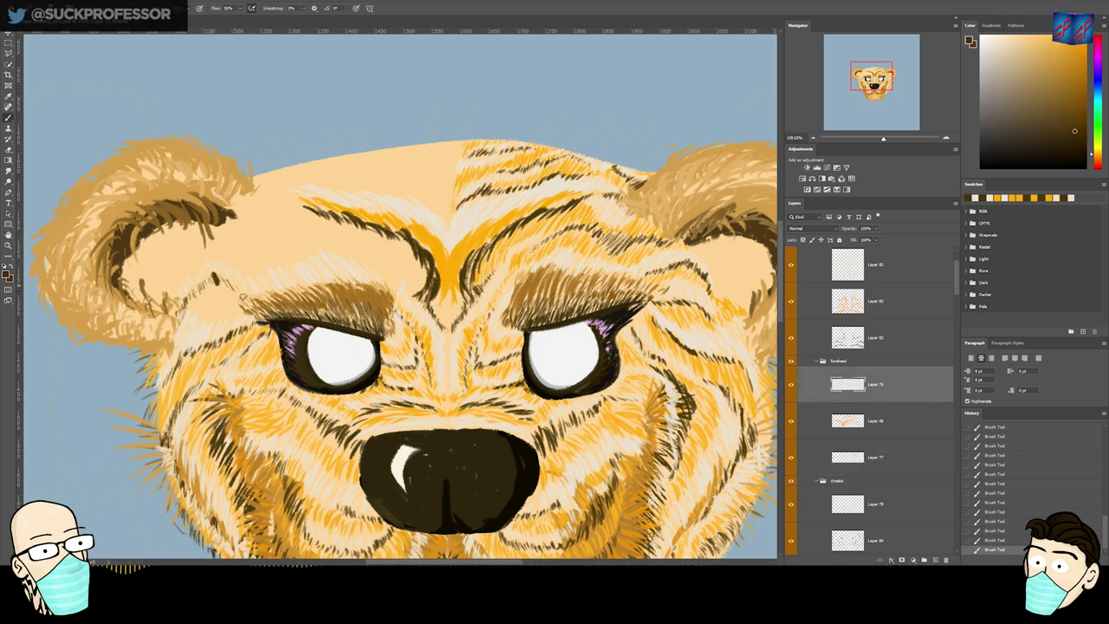
pyautogui.press('e')
pyautogui.moveTo(247, 291)
pyautogui.mouseDown()
pyautogui.moveTo(180, 307)
pyautogui.moveTo(184, 298)
pyautogui.mouseUp()
pyautogui.press('b')
pyautogui.keyDown('alt'); pyautogui.click(427, 257); pyautogui.keyUp('alt')
pyautogui.keyDown('alt'); pyautogui.click(435, 307); pyautogui.keyUp('alt')
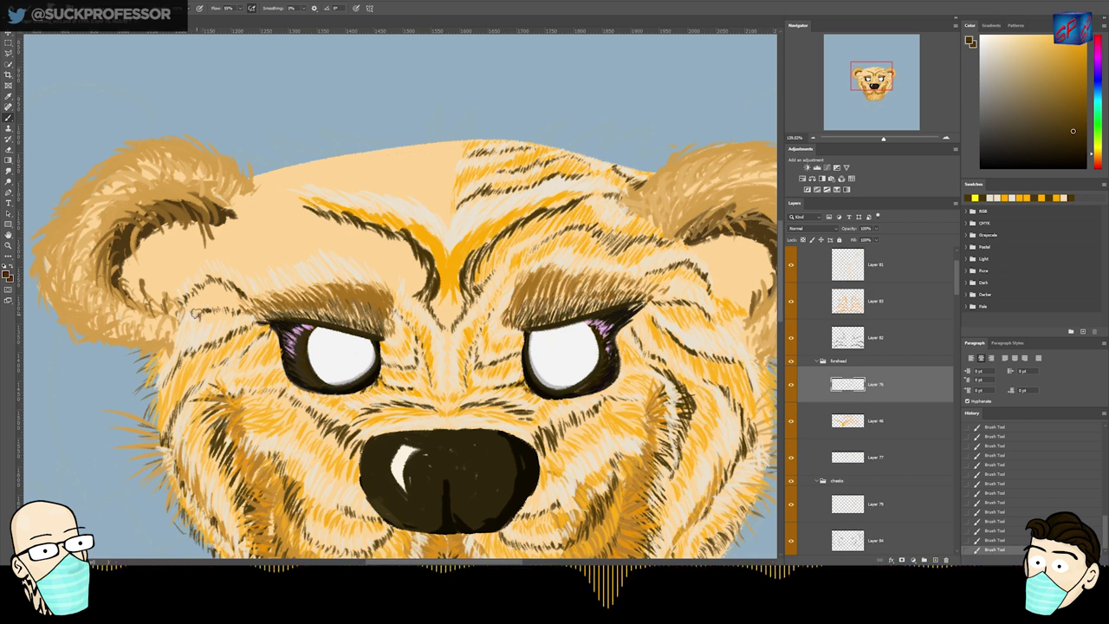
pyautogui.moveTo(176, 329); pyautogui.dragTo(186, 319)
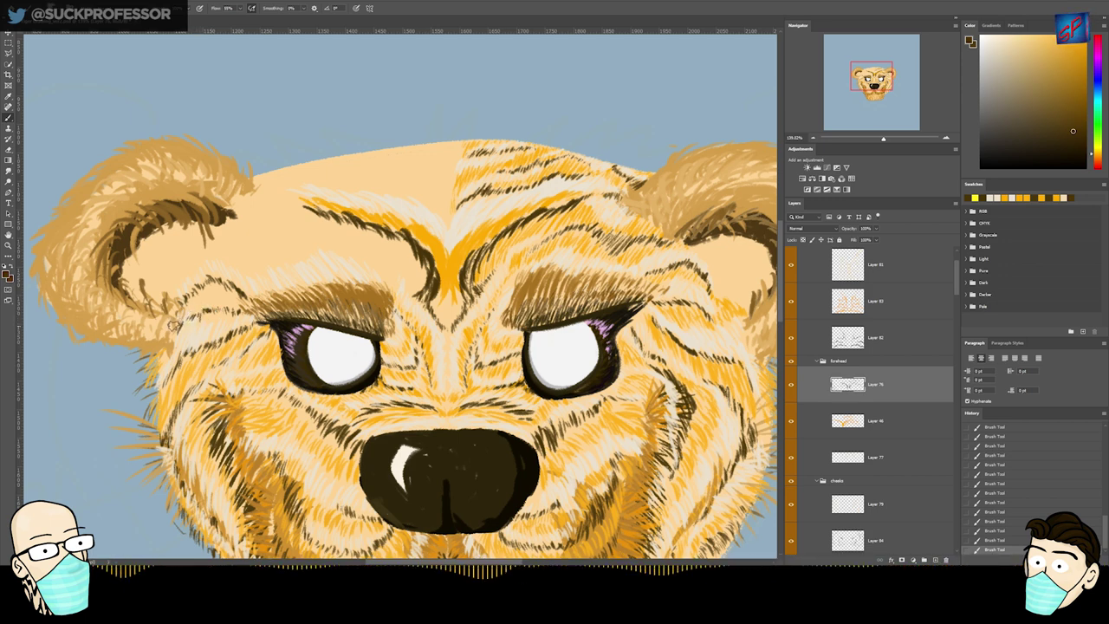
# - Fill around the arching dark stripe beside the left eyebrow with orange and cream hairs on their own layers
pyautogui.keyDown('ctrl'); pyautogui.click(428, 279); pyautogui.keyUp('ctrl')
pyautogui.keyDown('alt'); pyautogui.click(449, 285); pyautogui.keyUp('alt')
pyautogui.moveTo(252, 296); pyautogui.dragTo(238, 301)
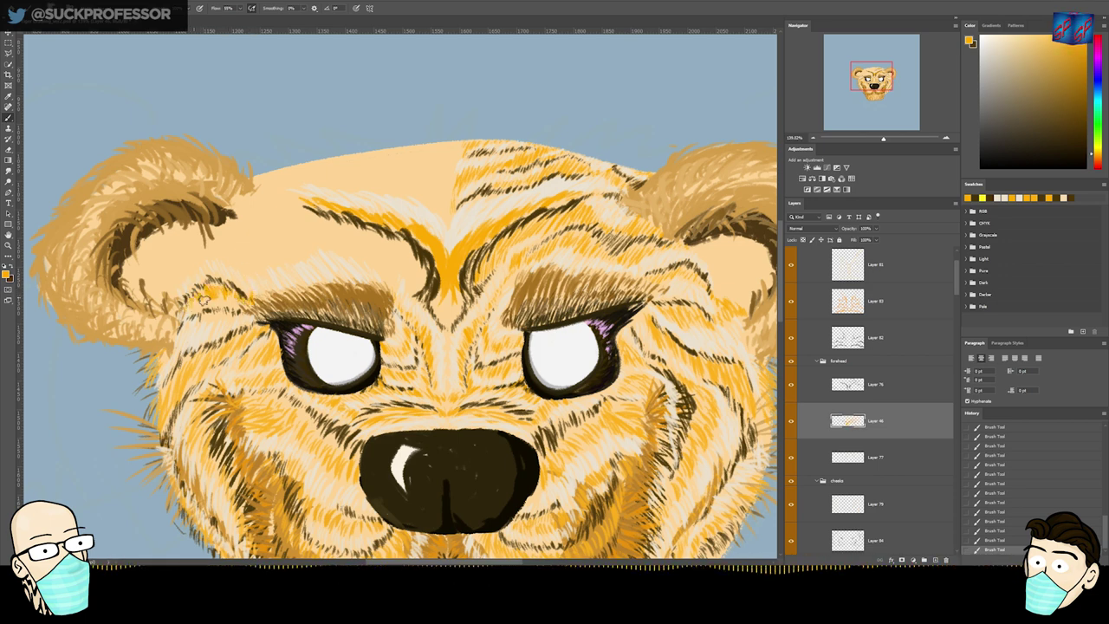
pyautogui.keyDown('ctrl'); pyautogui.click(283, 290); pyautogui.keyUp('ctrl')
pyautogui.keyDown('alt'); pyautogui.click(279, 291); pyautogui.keyUp('alt')
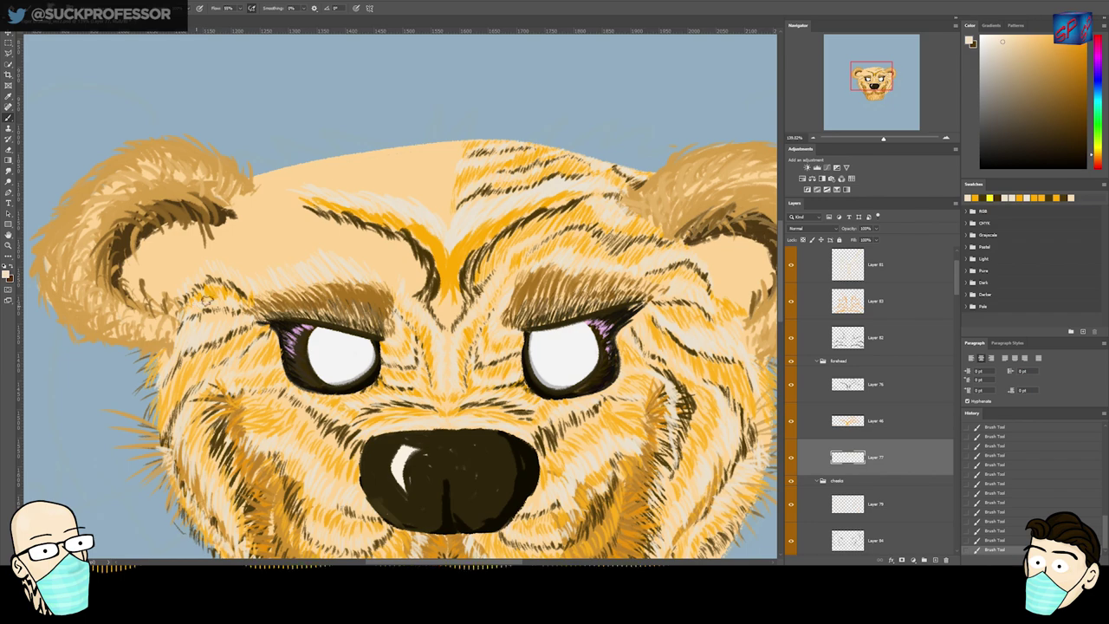
pyautogui.keyDown('ctrl'); pyautogui.click(452, 264); pyautogui.keyUp('ctrl')
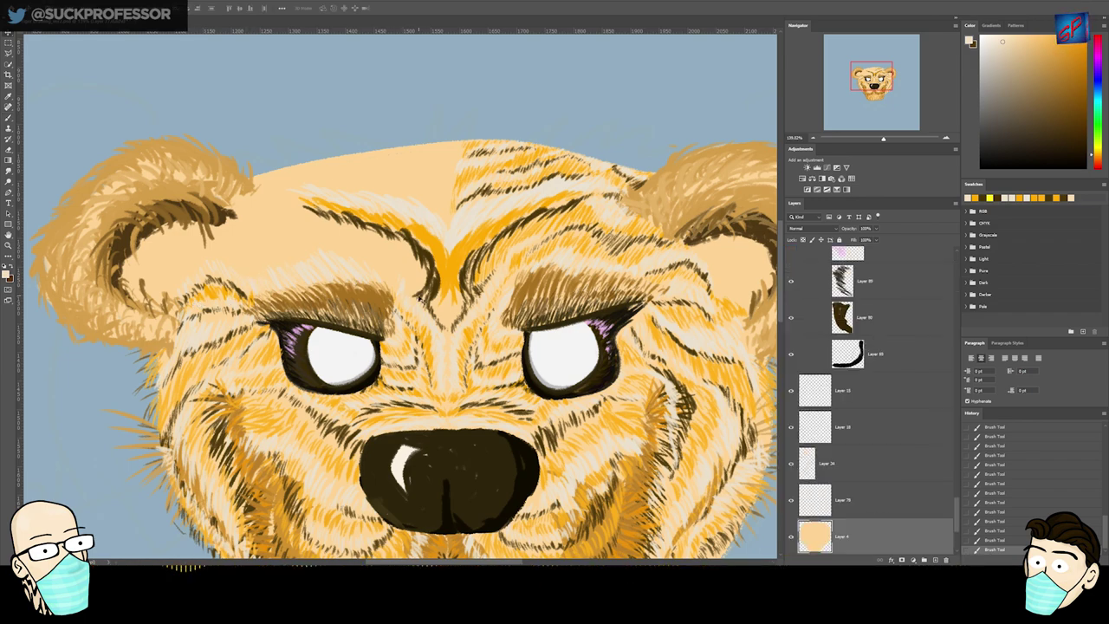
# - Return to the dark hair layer and paint dark hairs at the left eyebrow's inner end
pyautogui.keyDown('ctrl'); pyautogui.click(434, 308); pyautogui.keyUp('ctrl')
pyautogui.keyDown('alt'); pyautogui.click(435, 289); pyautogui.keyUp('alt')
pyautogui.scroll(3, 412, 282)
pyautogui.moveTo(399, 266); pyautogui.dragTo(338, 290)
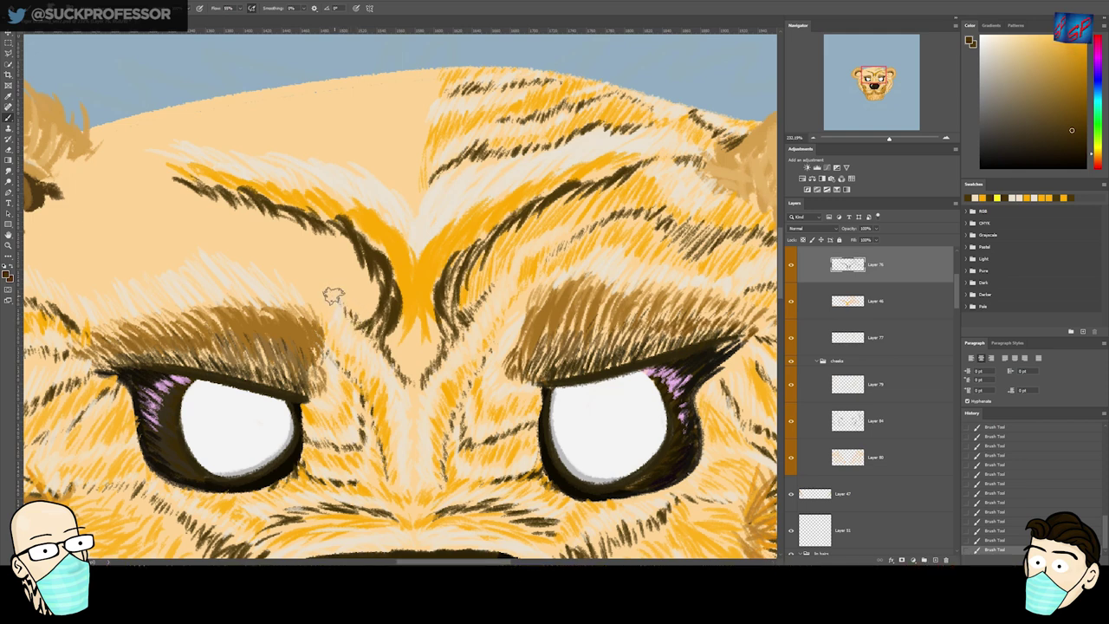
# - Paint orange hairs on the orange hair layer at the left eyebrow's inner end and beneath the dark brow stripe
pyautogui.keyDown('ctrl'); pyautogui.click(343, 311); pyautogui.keyUp('ctrl')
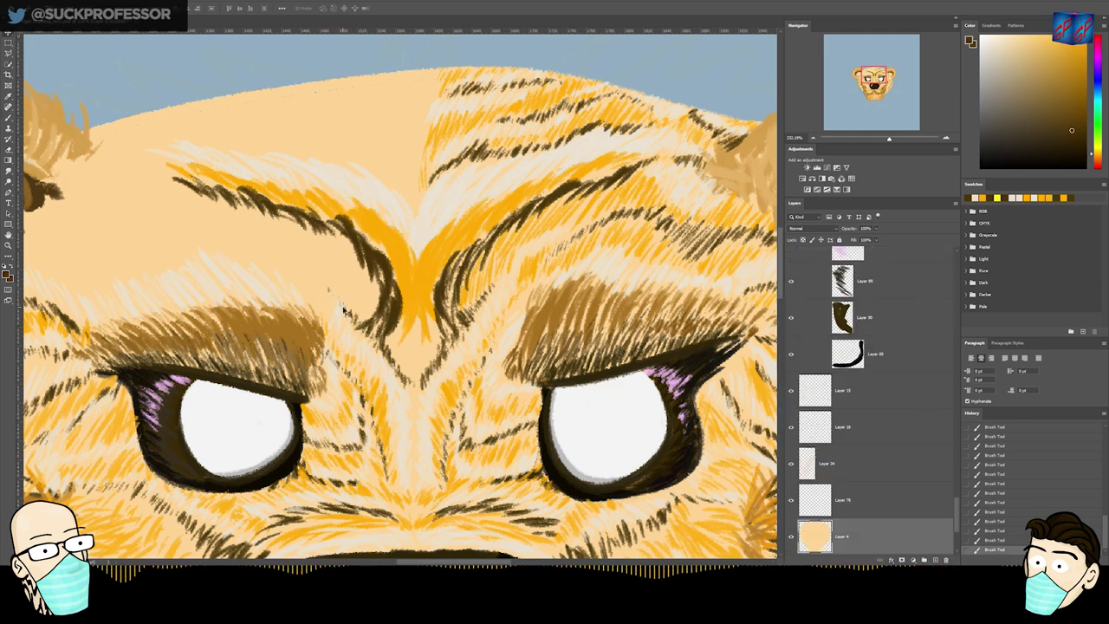
pyautogui.keyDown('ctrl'); pyautogui.click(330, 338); pyautogui.keyUp('ctrl')
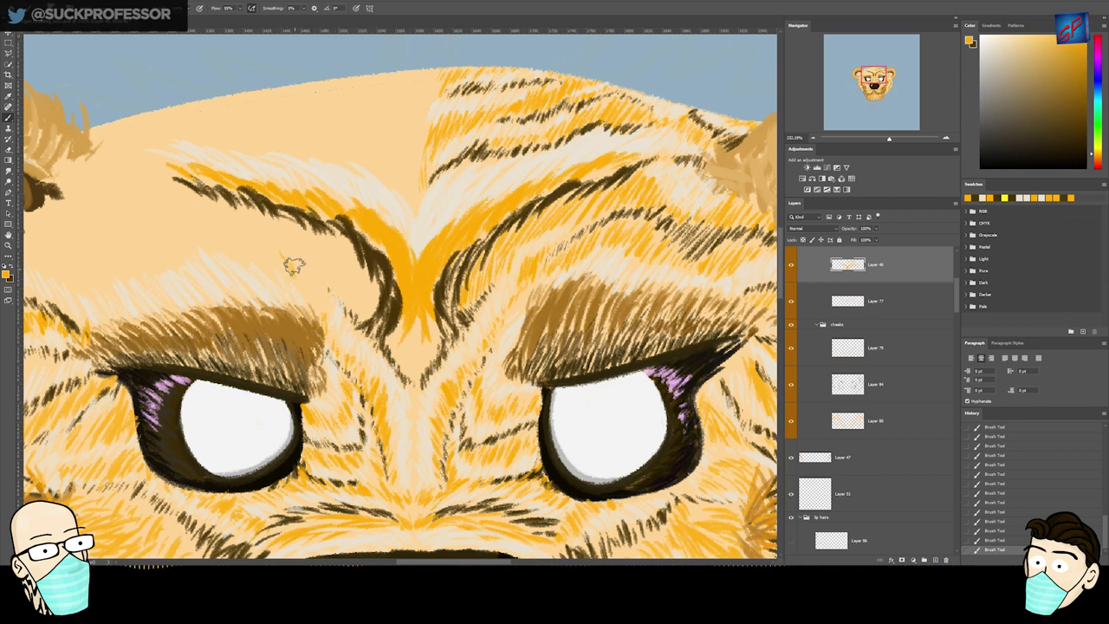
pyautogui.moveTo(293, 263)
pyautogui.mouseDown()
pyautogui.moveTo(330, 345)
pyautogui.moveTo(328, 305)
pyautogui.mouseUp()
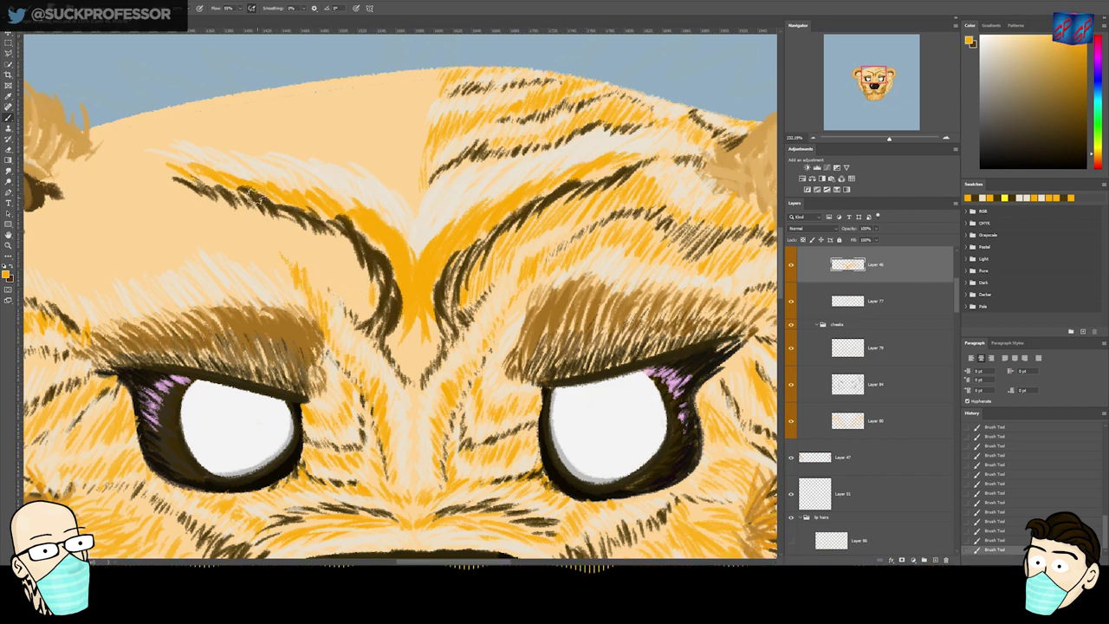
pyautogui.moveTo(180, 192); pyautogui.dragTo(199, 226)
pyautogui.moveTo(204, 199)
pyautogui.mouseDown()
pyautogui.moveTo(222, 226)
pyautogui.moveTo(249, 230)
pyautogui.mouseUp()
pyautogui.moveTo(256, 213)
pyautogui.mouseDown()
pyautogui.moveTo(294, 186)
pyautogui.moveTo(285, 234)
pyautogui.moveTo(321, 244)
pyautogui.mouseUp()
pyautogui.moveTo(326, 229); pyautogui.dragTo(342, 247)
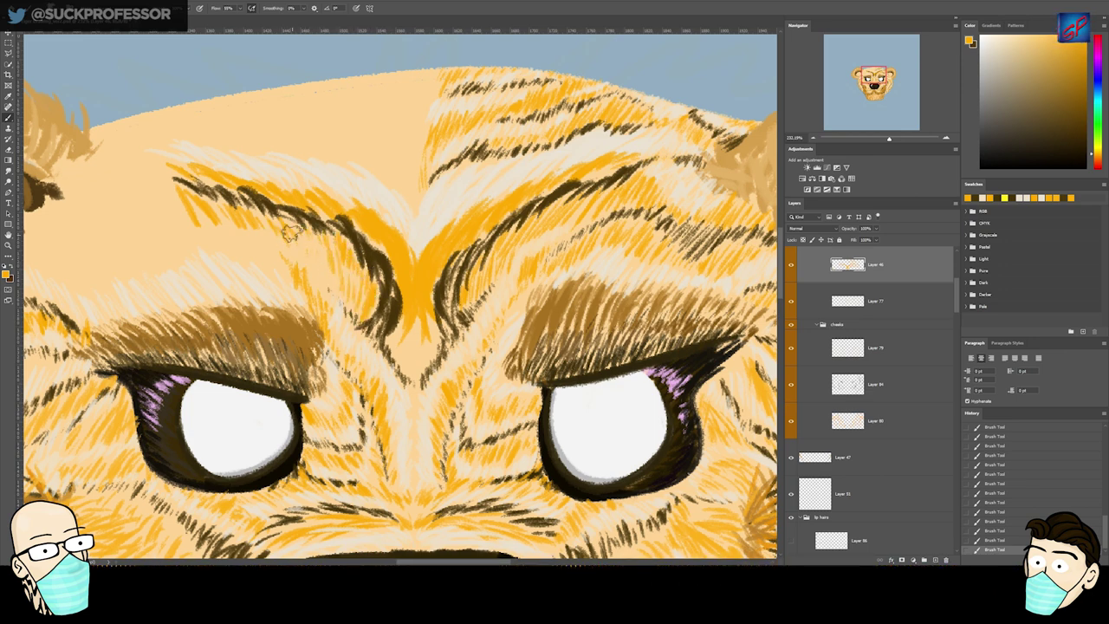
# - Fill in cream hairs between the new orange hairs above the left eyebrow on the cream hair layer
pyautogui.press('v')
pyautogui.hotkey('ctrl', 'e')
pyautogui.press('b')
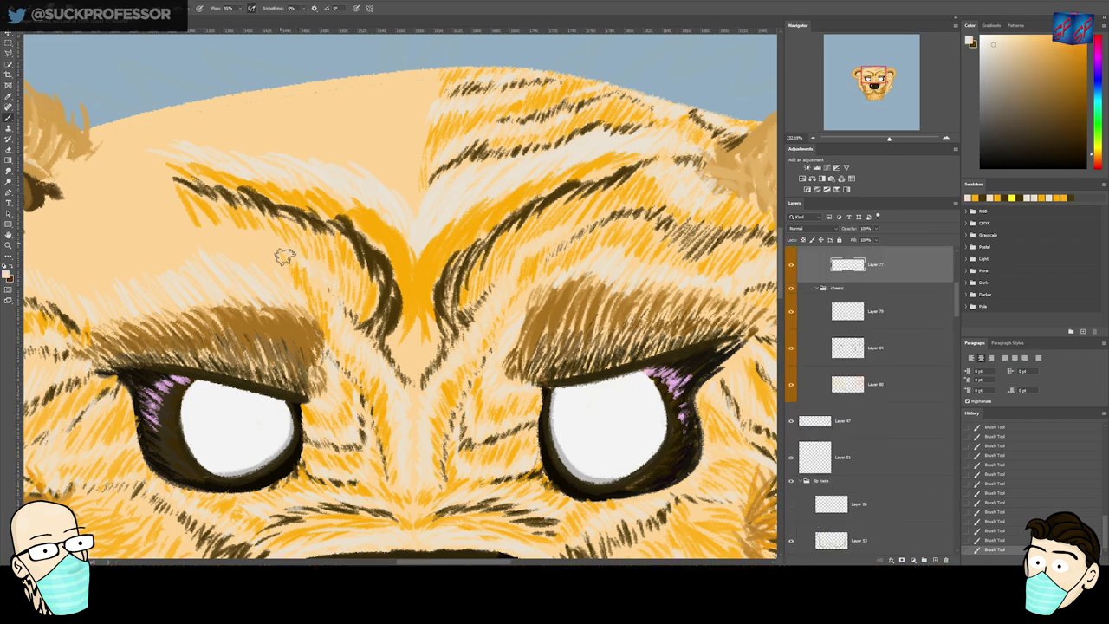
pyautogui.scroll(-3, 280, 240)
pyautogui.moveTo(255, 308); pyautogui.dragTo(252, 308)
# - Paint a dark hair stripe on the dark hair layer, running above the left eyebrow from its inner end toward the left ear
pyautogui.keyDown('ctrl'); pyautogui.click(271, 262); pyautogui.keyUp('ctrl')
pyautogui.keyDown('alt'); pyautogui.click(270, 263); pyautogui.keyUp('alt')
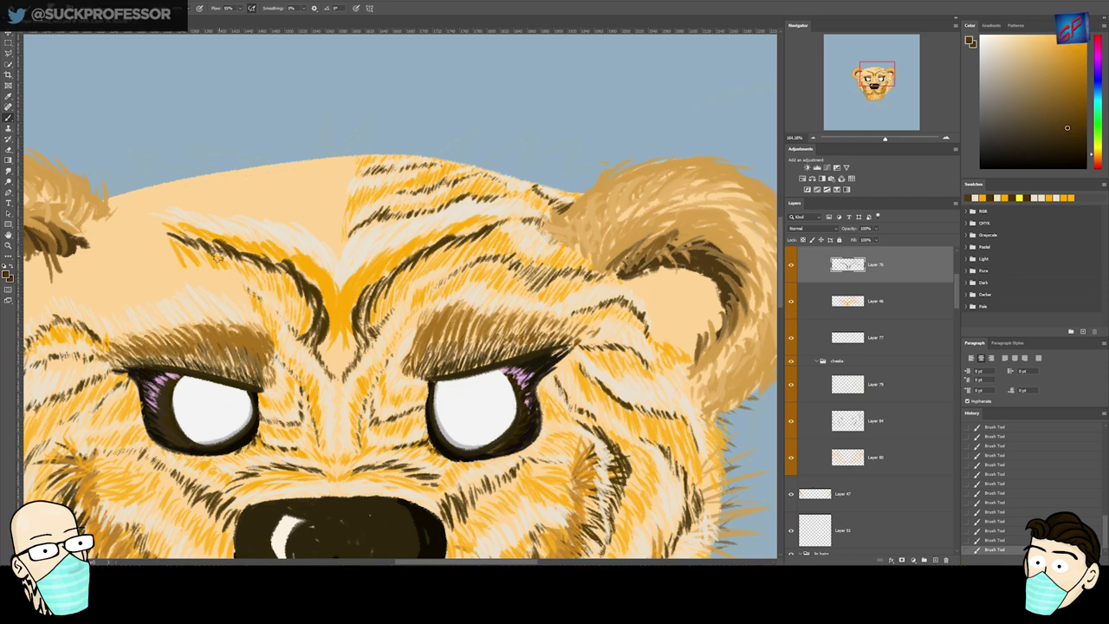
pyautogui.press('e')
pyautogui.press('b')
pyautogui.moveTo(264, 285); pyautogui.dragTo(253, 298)
pyautogui.moveTo(245, 286); pyautogui.dragTo(246, 296)
pyautogui.moveTo(236, 283); pyautogui.dragTo(242, 295)
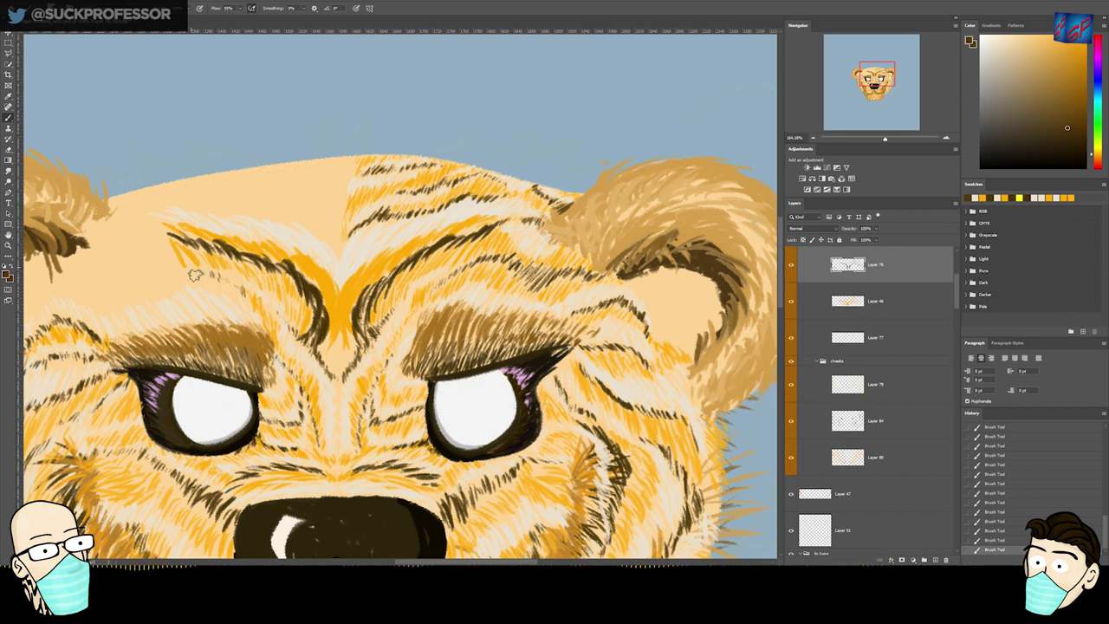
pyautogui.moveTo(183, 267); pyautogui.dragTo(181, 274)
pyautogui.moveTo(168, 266); pyautogui.dragTo(160, 292)
pyautogui.moveTo(145, 275)
pyautogui.mouseDown()
pyautogui.moveTo(153, 292)
pyautogui.moveTo(123, 264)
pyautogui.moveTo(109, 276)
pyautogui.moveTo(71, 266)
pyautogui.moveTo(165, 285)
pyautogui.mouseUp()
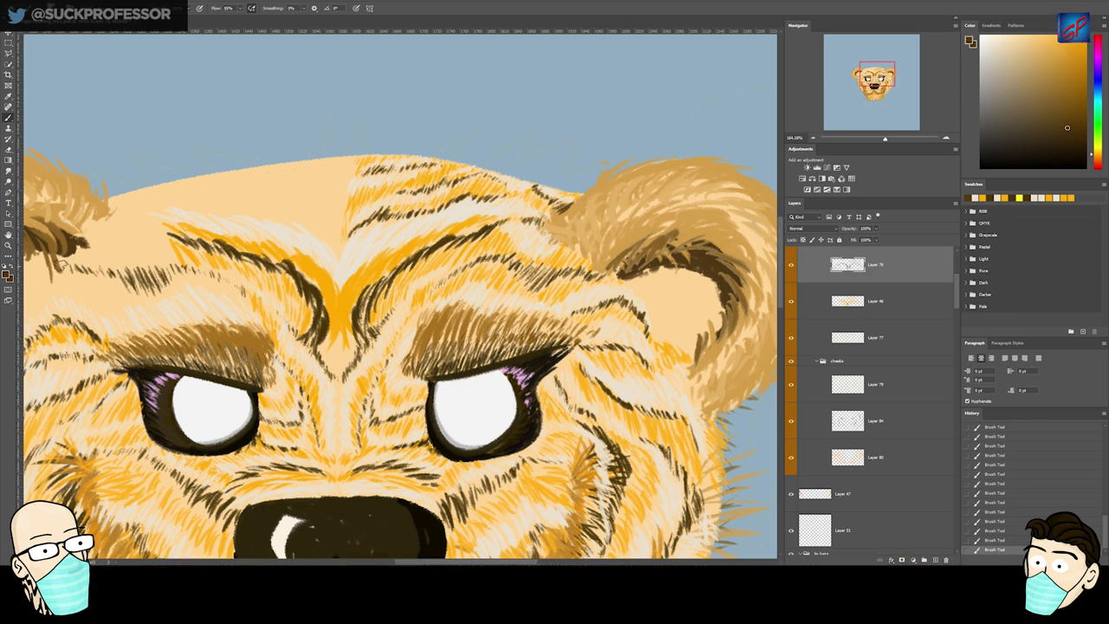
pyautogui.moveTo(93, 267); pyautogui.dragTo(132, 289)
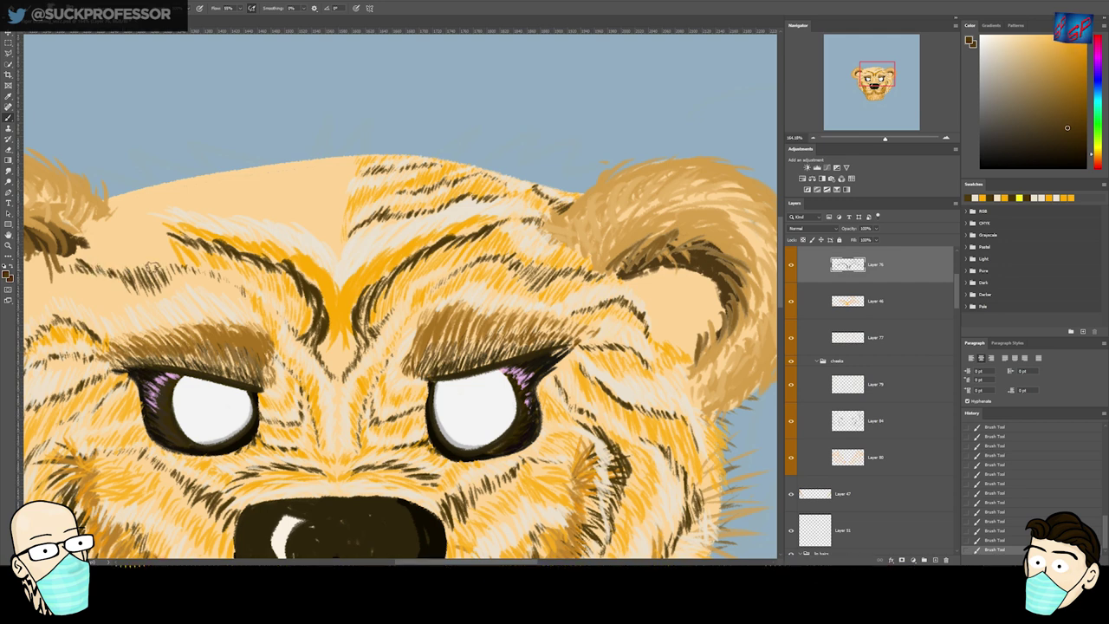
# - Undo the last stray strokes and fill beneath the dark stripe above the left eyebrow with orange and cream hairs
pyautogui.keyDown('ctrl'); pyautogui.click(219, 294); pyautogui.keyUp('ctrl')
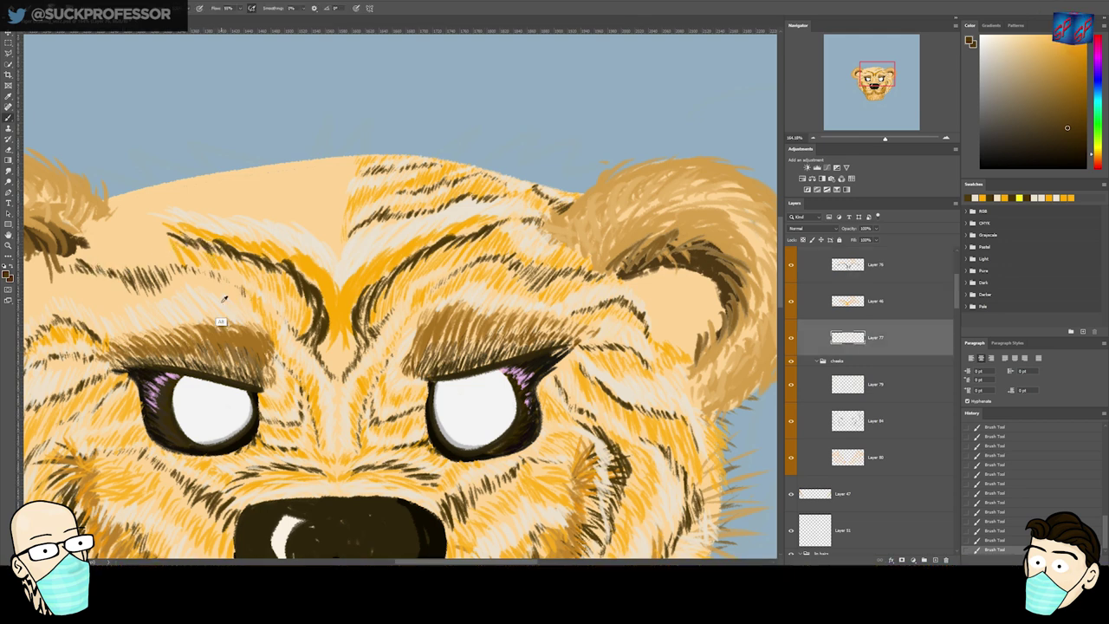
pyautogui.hotkey('ctrl', 'z')
pyautogui.hotkey('ctrl', 'z')
pyautogui.hotkey('ctrl', 'z')
pyautogui.hotkey('ctrl', 'z')
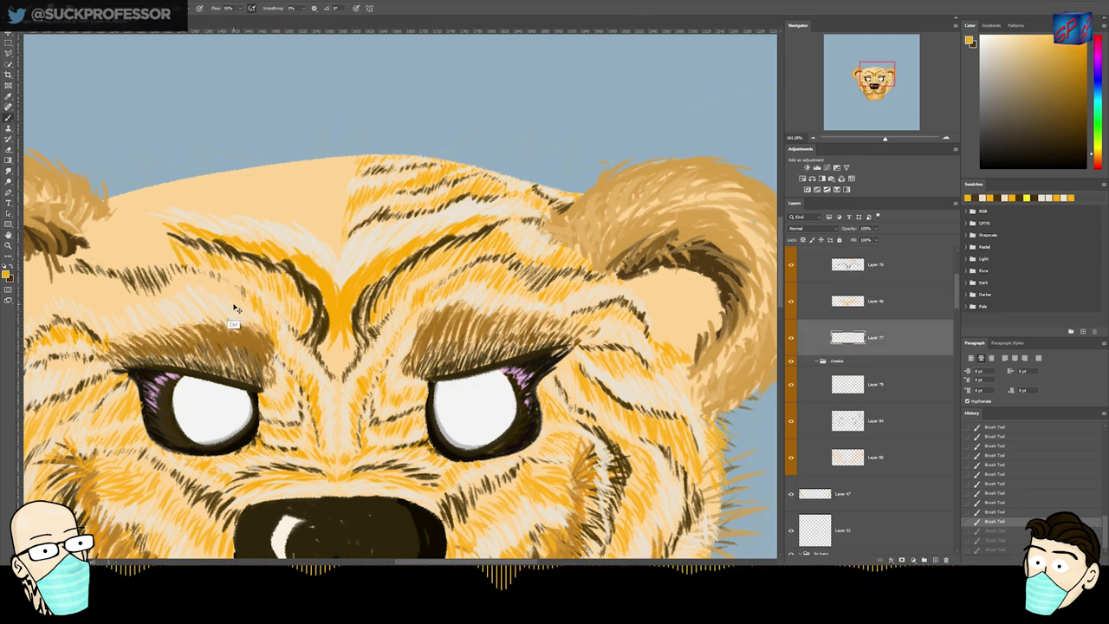
pyautogui.keyDown('alt'); pyautogui.click(312, 262); pyautogui.keyUp('alt')
pyautogui.moveTo(312, 263)
pyautogui.mouseDown()
pyautogui.moveTo(343, 238)
pyautogui.moveTo(382, 238)
pyautogui.mouseUp()
pyautogui.moveTo(123, 275); pyautogui.dragTo(124, 254)
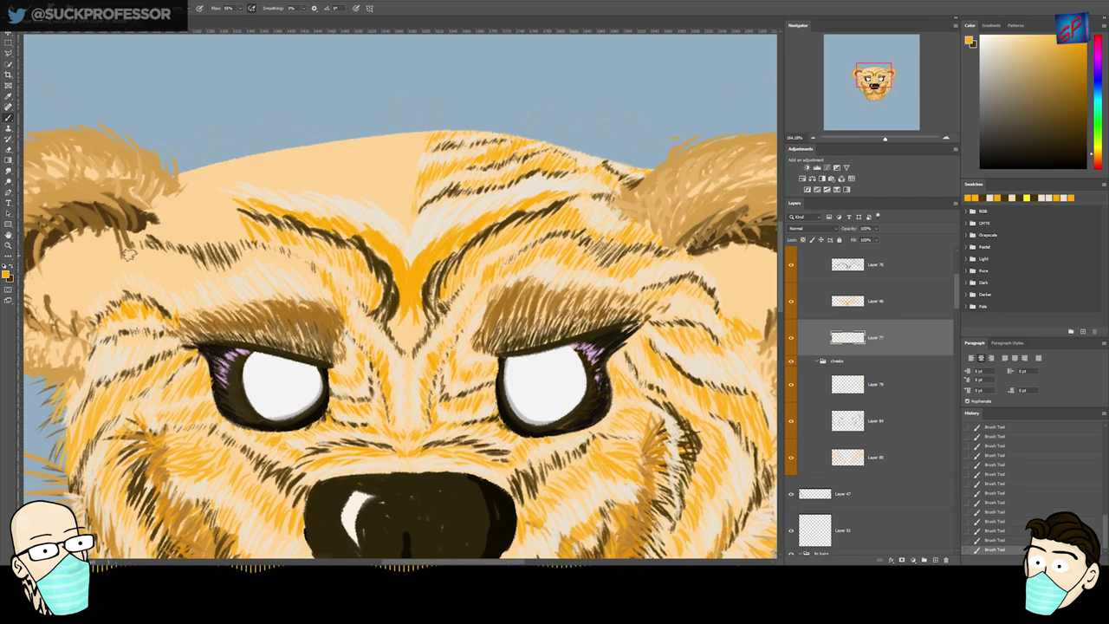
pyautogui.moveTo(192, 286); pyautogui.dragTo(184, 266)
pyautogui.moveTo(213, 279); pyautogui.dragTo(204, 262)
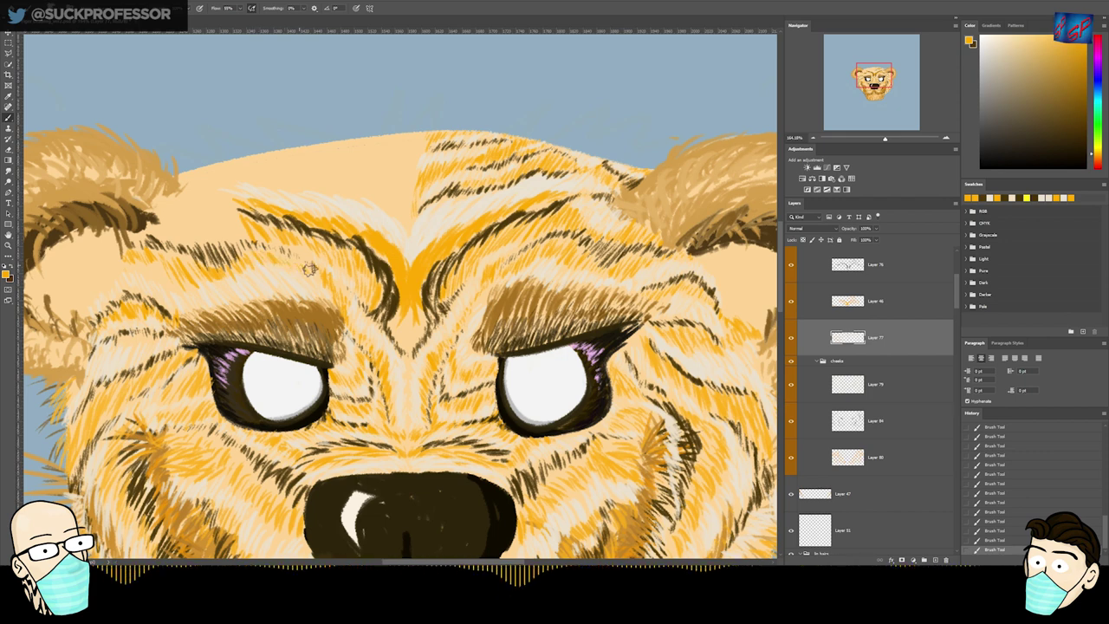
pyautogui.keyDown('alt'); pyautogui.click(256, 279); pyautogui.keyUp('alt')
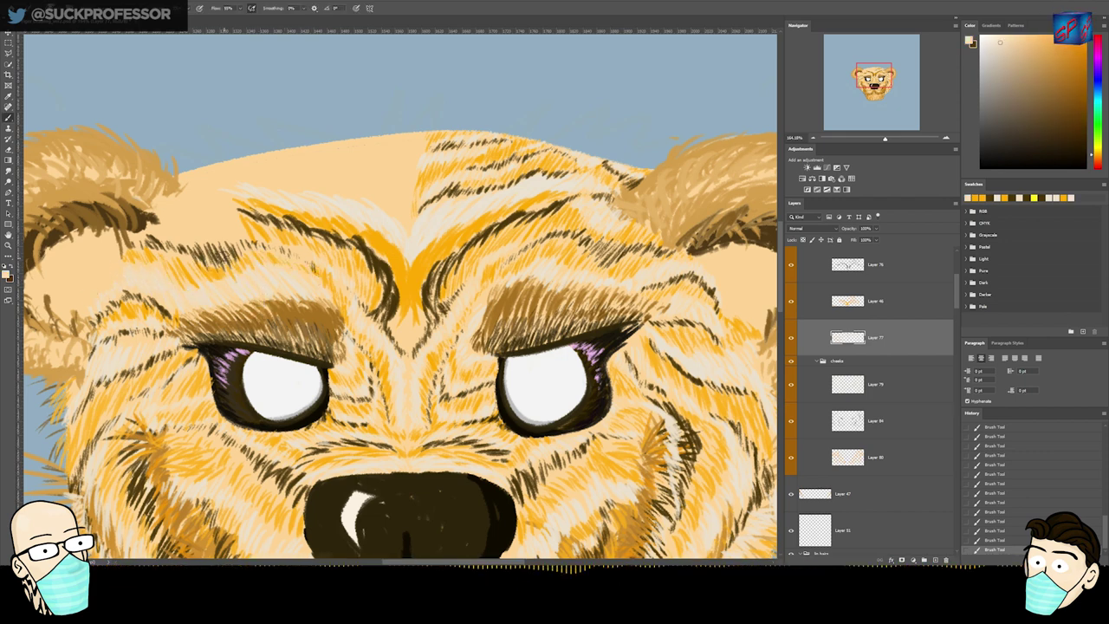
# - Paint a short dark hair stripe on the dark hair layer from the left ear toward the brow stripe's outer end
pyautogui.hotkey('alt', ']')
pyautogui.hotkey('alt', ']')
pyautogui.keyDown('alt'); pyautogui.click(243, 199); pyautogui.keyUp('alt')
pyautogui.moveTo(160, 205)
pyautogui.mouseDown()
pyautogui.moveTo(173, 217)
pyautogui.moveTo(209, 208)
pyautogui.mouseUp()
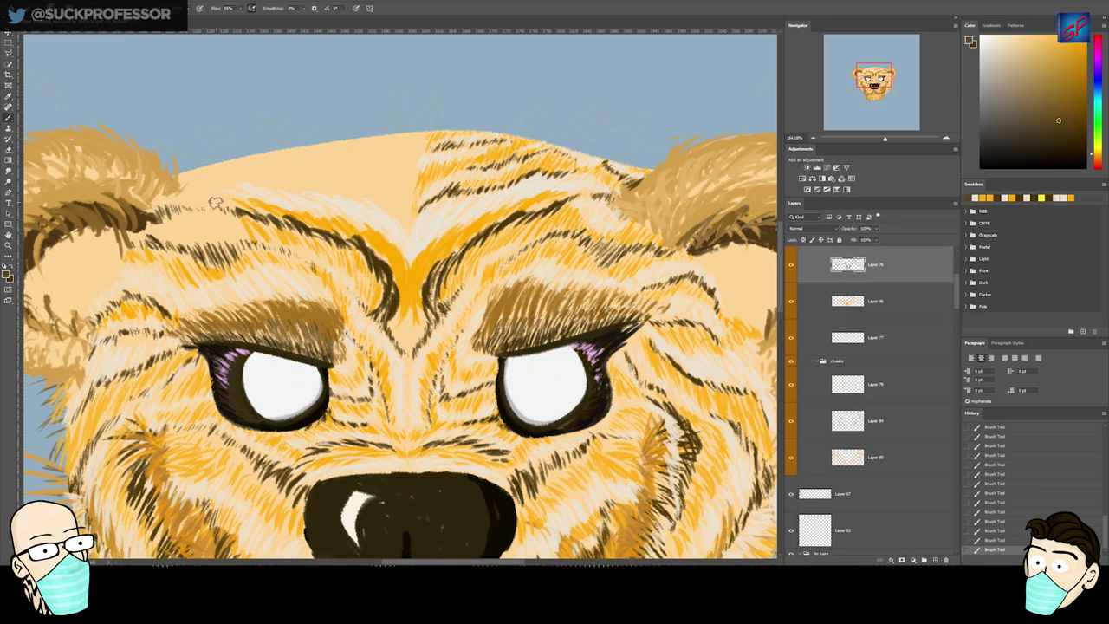
# - Fill around the short dark stripe beside the left ear with orange and cream hairs on their own layers, and save the document
pyautogui.hotkey('alt', '[')
pyautogui.keyDown('alt'); pyautogui.click(258, 225); pyautogui.keyUp('alt')
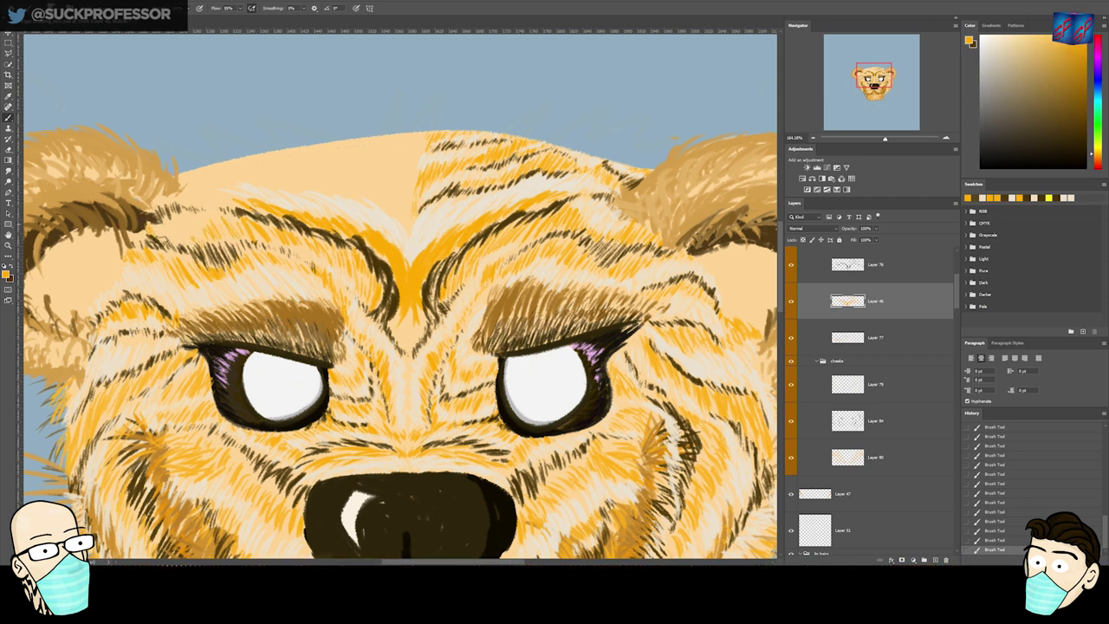
pyautogui.hotkey('alt', '[')
pyautogui.keyDown('alt'); pyautogui.click(235, 219); pyautogui.keyUp('alt')
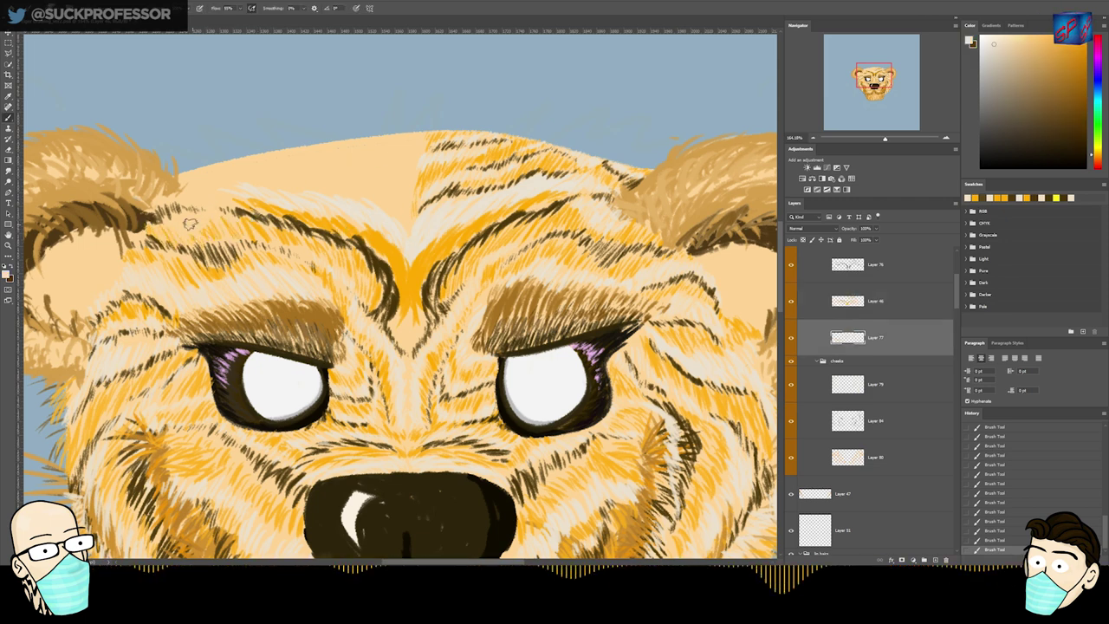
pyautogui.hotkey('ctrl', 's')
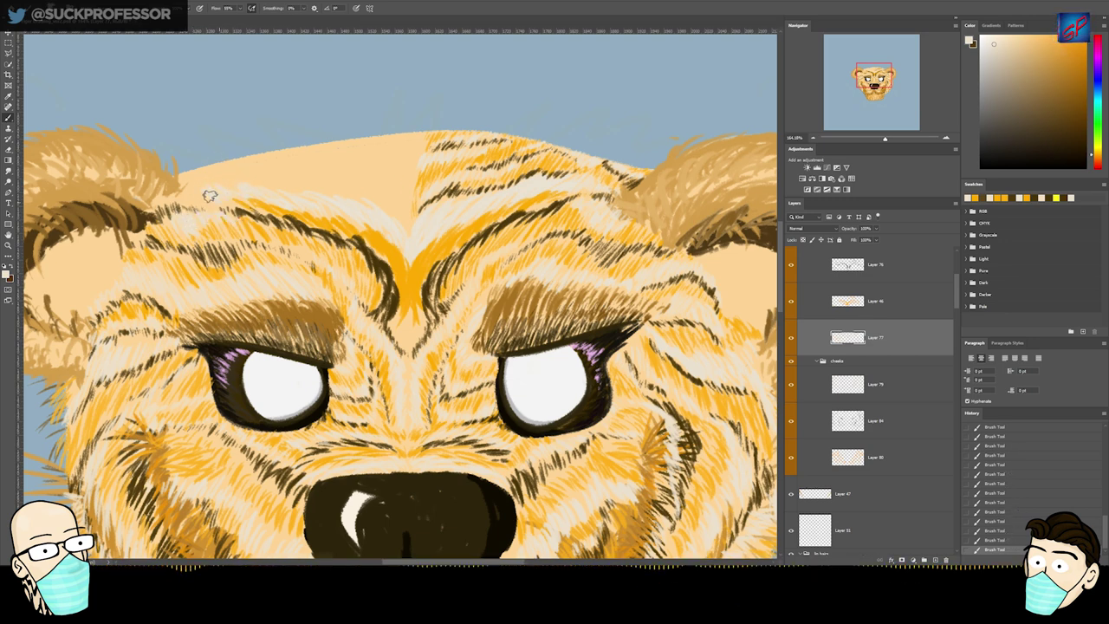
# - Paint a long dark hair stripe across the left forehead above the brow stripe on the dark hair layer, undoing stray orange strokes
pyautogui.keyDown('ctrl'); pyautogui.click(437, 242); pyautogui.keyUp('ctrl')
pyautogui.moveTo(437, 242)
pyautogui.mouseDown()
pyautogui.moveTo(378, 280)
pyautogui.moveTo(450, 236)
pyautogui.moveTo(483, 262)
pyautogui.mouseUp()
pyautogui.keyDown('alt'); pyautogui.click(385, 305); pyautogui.keyUp('alt')
pyautogui.moveTo(206, 266); pyautogui.dragTo(192, 257)
pyautogui.hotkey('ctrl', 'z')
pyautogui.hotkey('ctrl', 'z')
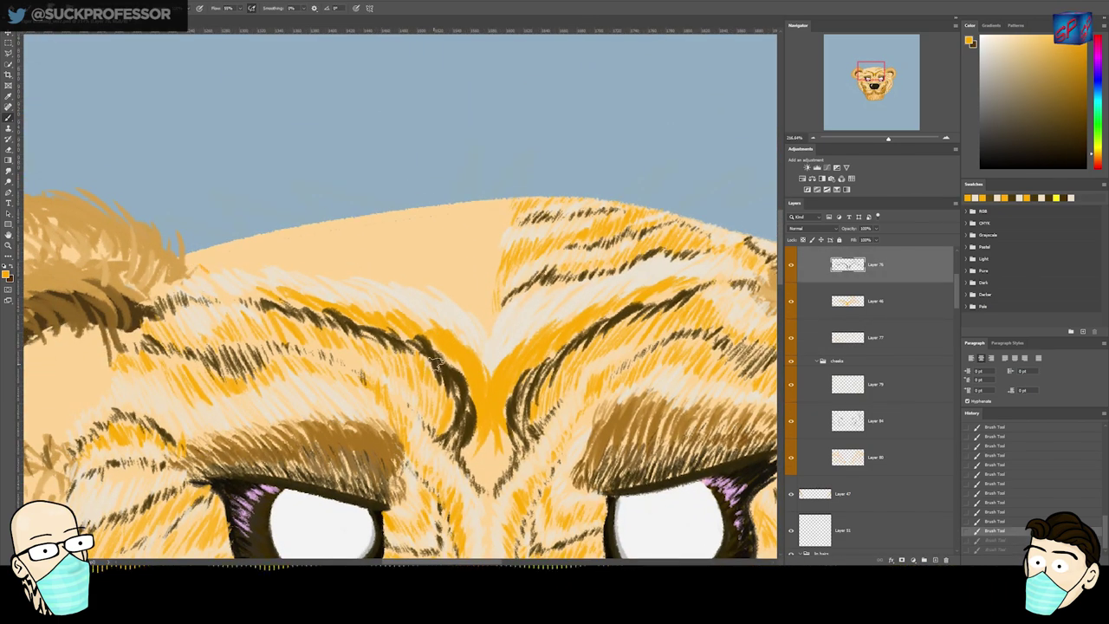
pyautogui.keyDown('alt'); pyautogui.click(450, 376); pyautogui.keyUp('alt')
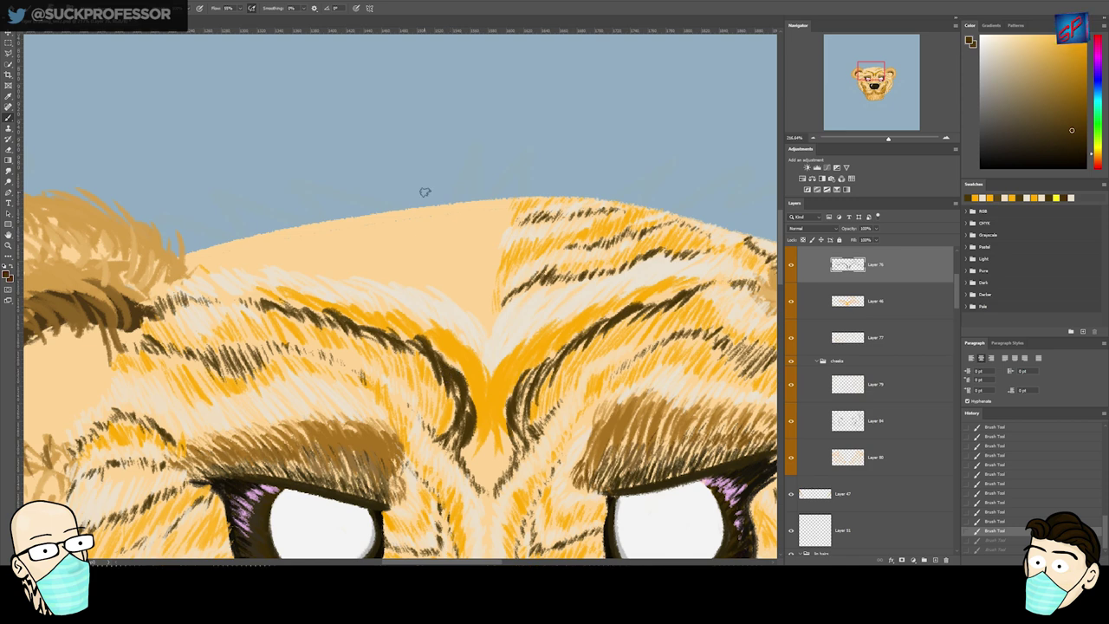
pyautogui.keyDown('alt'); pyautogui.click(461, 378); pyautogui.keyUp('alt')
pyautogui.moveTo(482, 313)
pyautogui.mouseDown()
pyautogui.moveTo(408, 264)
pyautogui.moveTo(434, 265)
pyautogui.moveTo(322, 258)
pyautogui.mouseUp()
pyautogui.moveTo(246, 270); pyautogui.dragTo(274, 269)
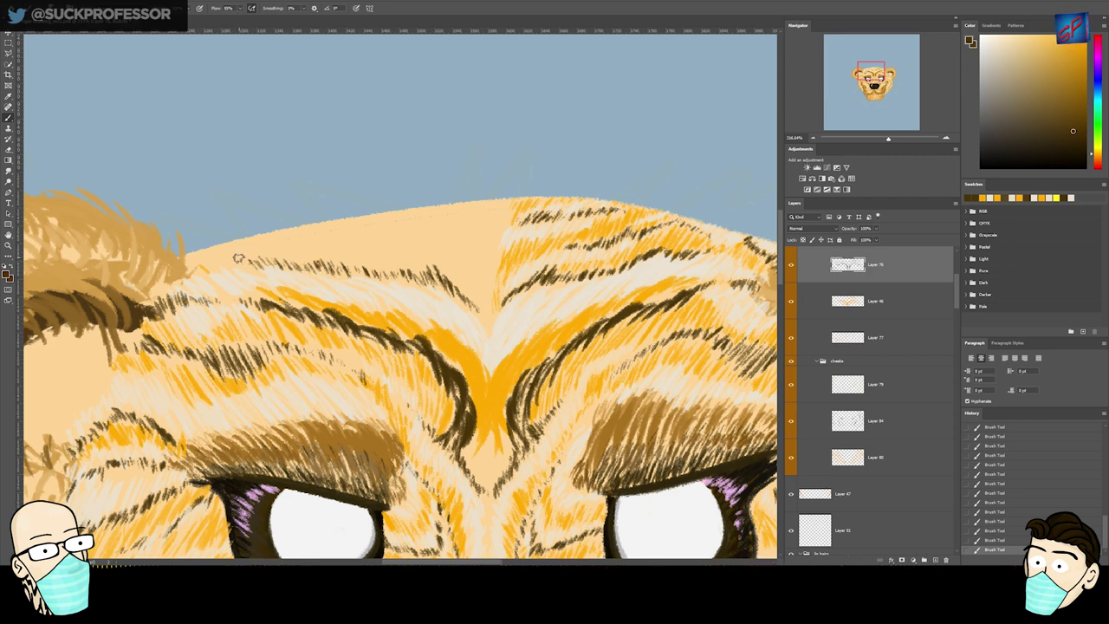
# - Fill around the long dark stripe on the left forehead with cream and orange hairs on their own layers
pyautogui.keyDown('ctrl'); pyautogui.click(496, 289); pyautogui.keyUp('ctrl')
pyautogui.keyDown('alt'); pyautogui.click(497, 287); pyautogui.keyUp('alt')
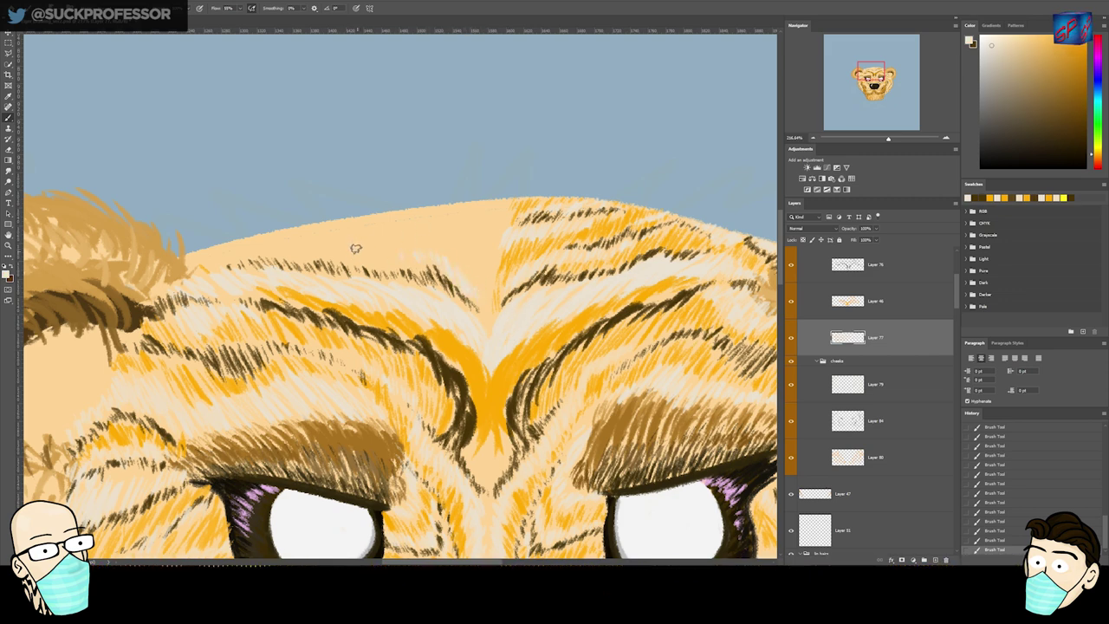
pyautogui.keyDown('ctrl'); pyautogui.click(454, 250); pyautogui.keyUp('ctrl')
pyautogui.keyDown('alt'); pyautogui.click(455, 249); pyautogui.keyUp('alt')
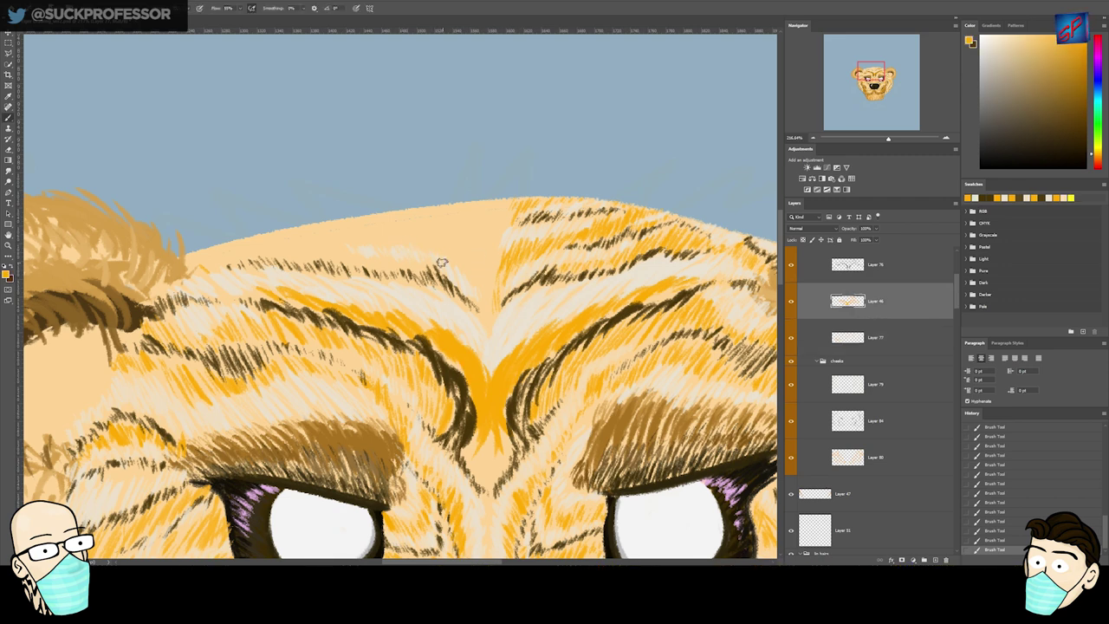
pyautogui.moveTo(377, 261)
pyautogui.mouseDown()
pyautogui.moveTo(385, 272)
pyautogui.moveTo(369, 269)
pyautogui.mouseUp()
pyautogui.moveTo(349, 255)
pyautogui.mouseDown()
pyautogui.moveTo(356, 269)
pyautogui.moveTo(330, 262)
pyautogui.mouseUp()
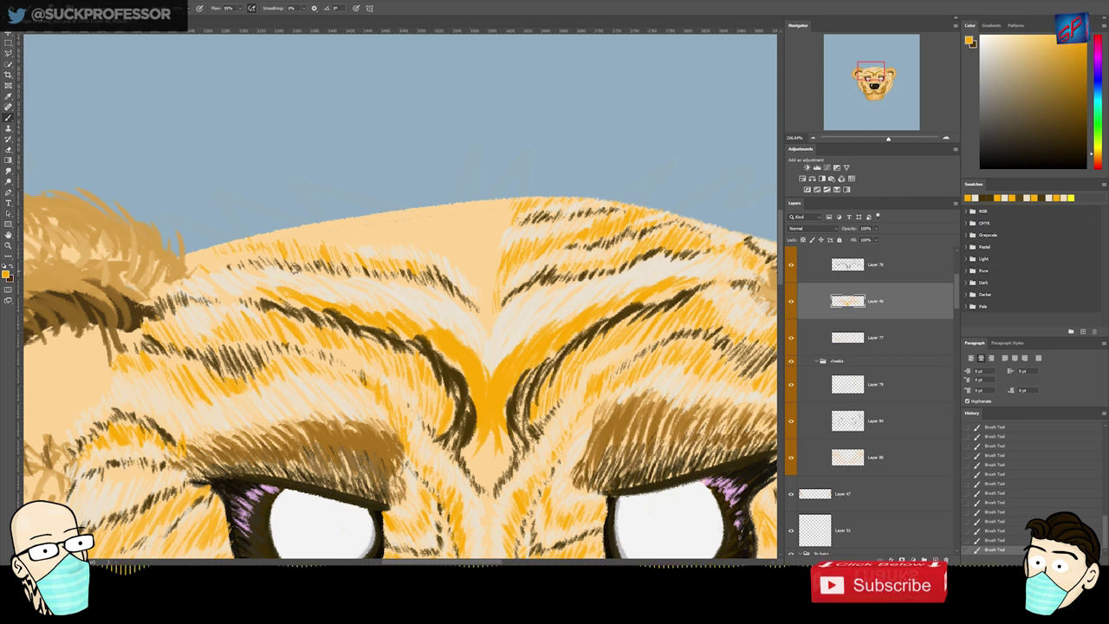
# - Paint another dark hair stripe on the dark hair layer along the upper left edge of the head
pyautogui.keyDown('alt'); pyautogui.click(456, 374); pyautogui.keyUp('alt')
pyautogui.click(875, 266)
pyautogui.moveTo(377, 239)
pyautogui.mouseDown()
pyautogui.moveTo(286, 232)
pyautogui.moveTo(230, 239)
pyautogui.moveTo(270, 248)
pyautogui.moveTo(208, 253)
pyautogui.mouseUp()
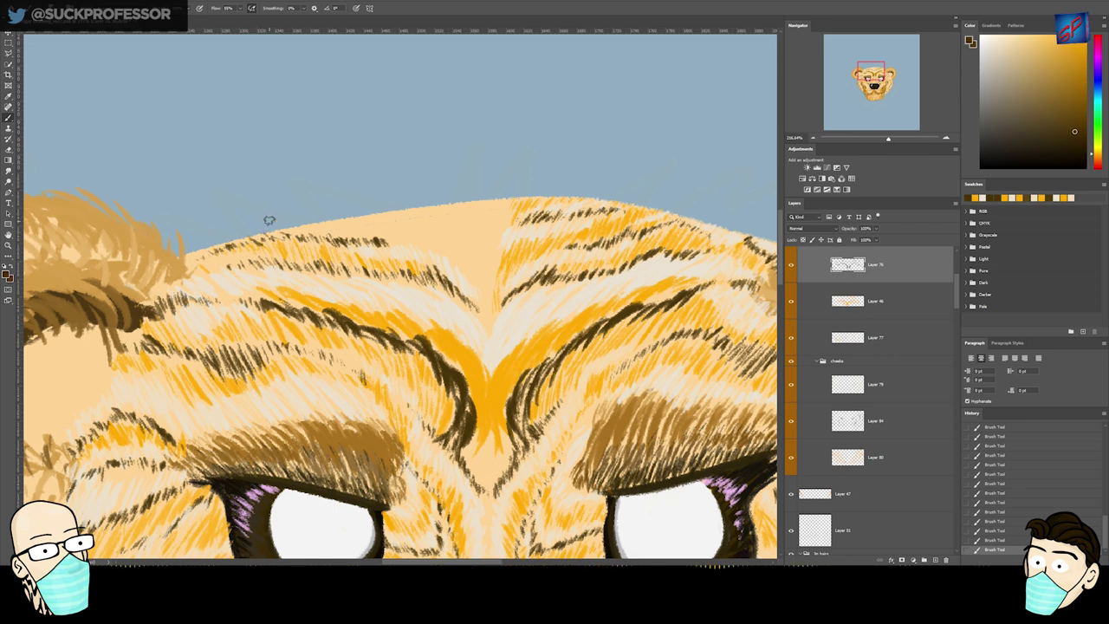
# - Fill the area between the upper dark stripe and the forehead's centre line with orange and cream hairs on their own layers
pyautogui.hotkey('alt', '[')
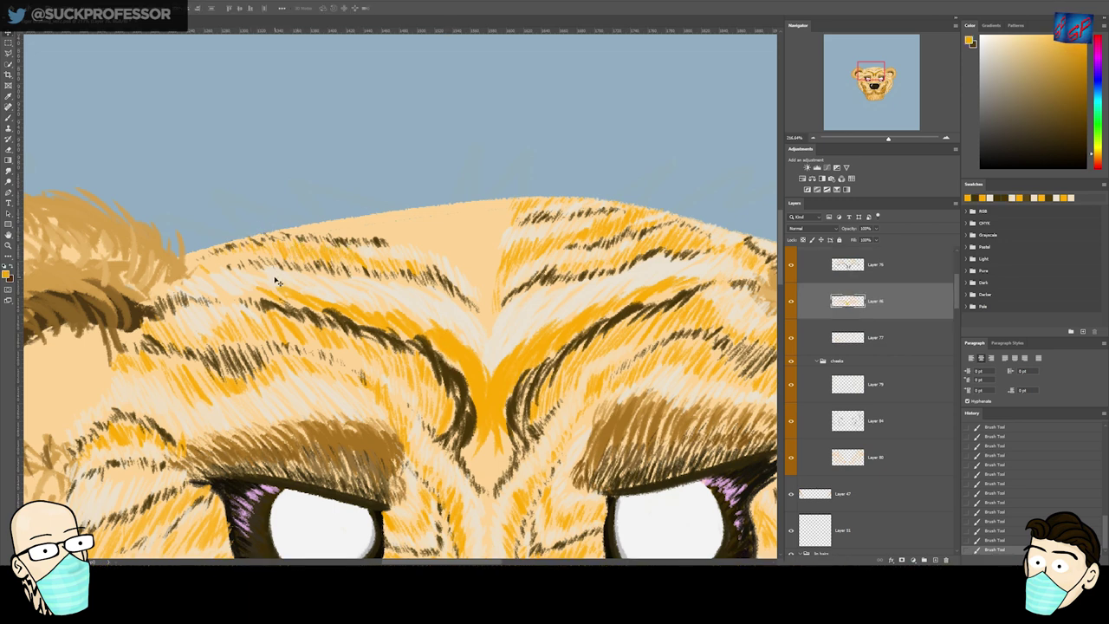
pyautogui.hotkey('alt', '[')
pyautogui.keyDown('alt'); pyautogui.click(198, 257); pyautogui.keyUp('alt')
pyautogui.moveTo(305, 267)
pyautogui.mouseDown()
pyautogui.moveTo(217, 267)
pyautogui.moveTo(295, 266)
pyautogui.mouseUp()
pyautogui.moveTo(385, 210); pyautogui.dragTo(319, 234)
pyautogui.hotkey('alt', ']')
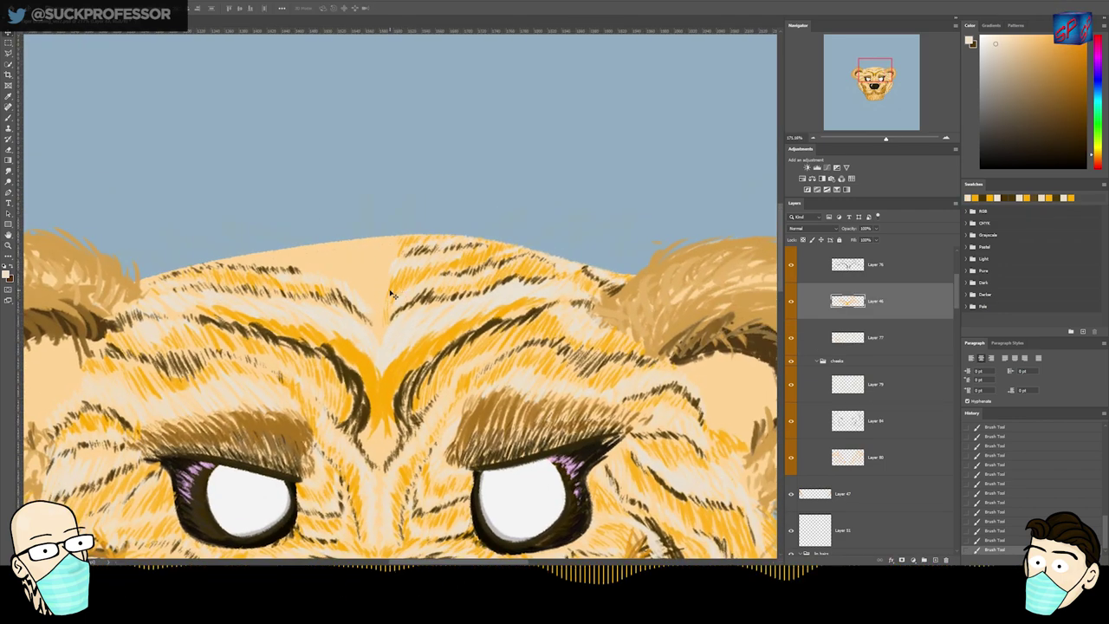
pyautogui.keyDown('alt'); pyautogui.click(375, 305); pyautogui.keyUp('alt')
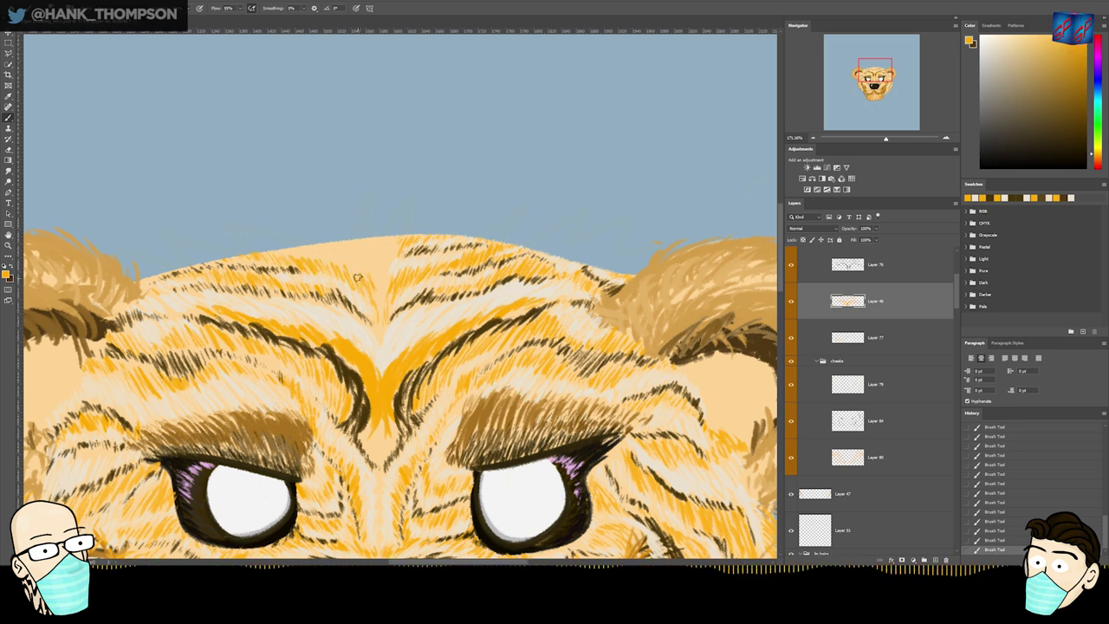
pyautogui.hotkey('alt', '[')
pyautogui.keyDown('alt'); pyautogui.click(296, 264); pyautogui.keyUp('alt')
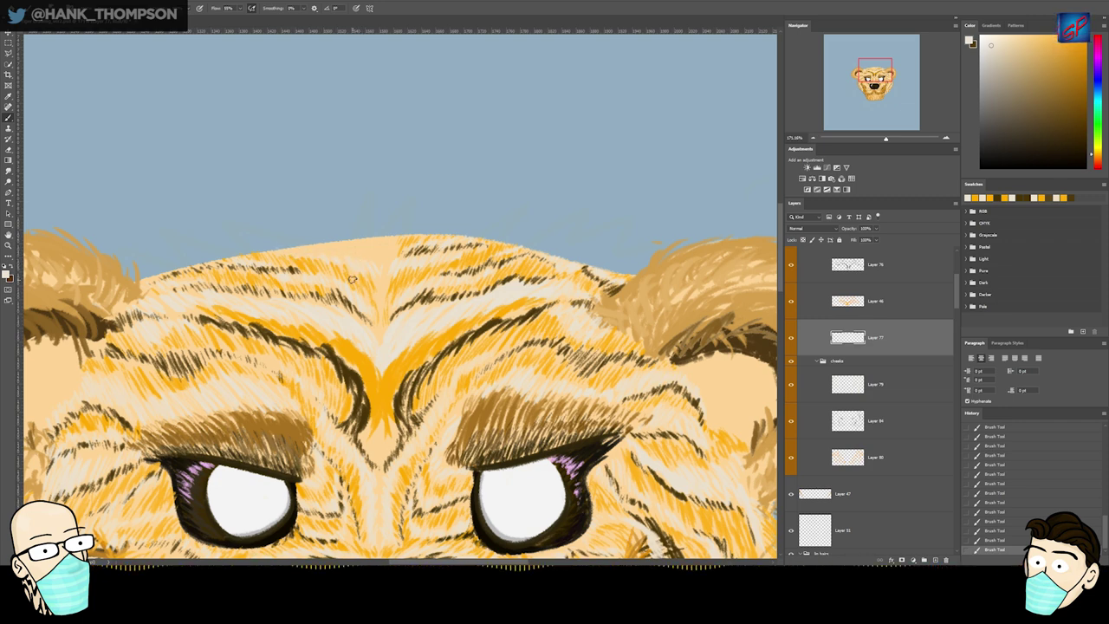
# - Paint a short dark hair stripe on the dark hair layer at the crown, just left of the centre line
pyautogui.hotkey('alt', ']')
pyautogui.hotkey('alt', ']')
pyautogui.keyDown('alt'); pyautogui.click(339, 342); pyautogui.keyUp('alt')
pyautogui.keyDown('alt'); pyautogui.click(353, 397); pyautogui.keyUp('alt')
pyautogui.moveTo(369, 251)
pyautogui.mouseDown()
pyautogui.moveTo(333, 259)
pyautogui.moveTo(285, 247)
pyautogui.moveTo(321, 257)
pyautogui.mouseUp()
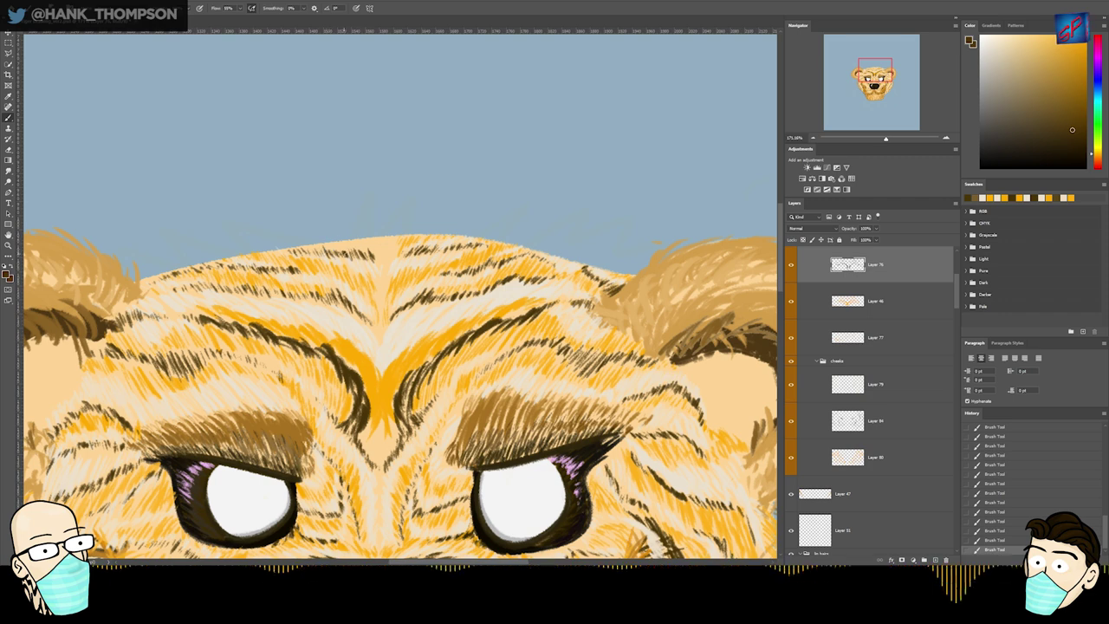
# - Add cream and orange hairs around the crown stripe and along the head's edge beside the left ear
pyautogui.hotkey('alt', '[')
pyautogui.hotkey('alt', '[')
pyautogui.keyDown('alt'); pyautogui.click(310, 248); pyautogui.keyUp('alt')
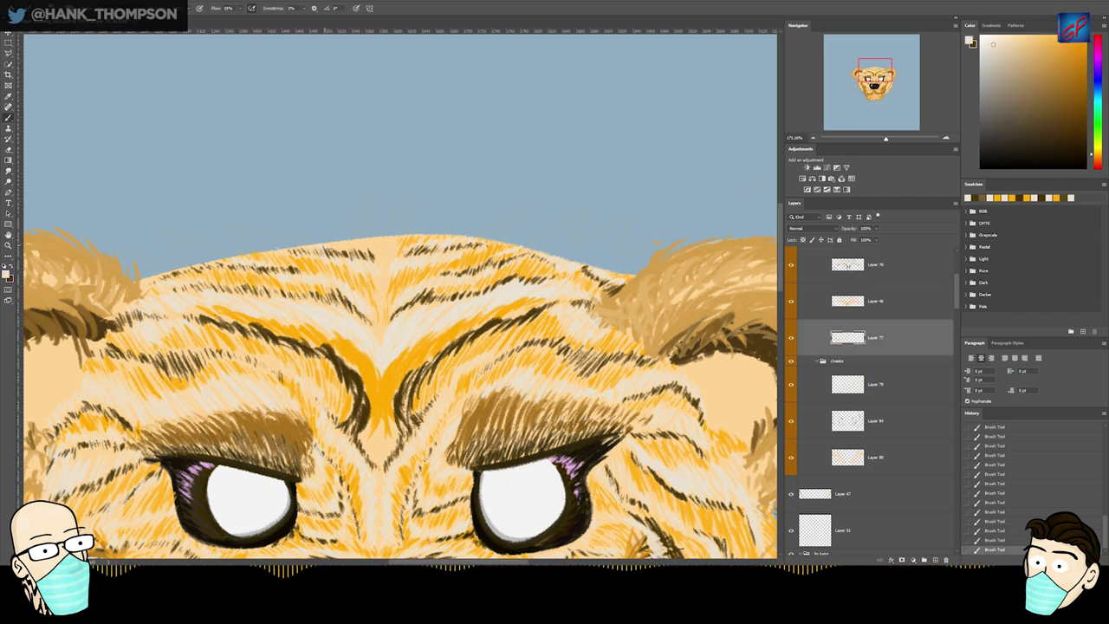
pyautogui.keyDown('alt'); pyautogui.click(382, 237); pyautogui.keyUp('alt')
pyautogui.hotkey('alt', ']')
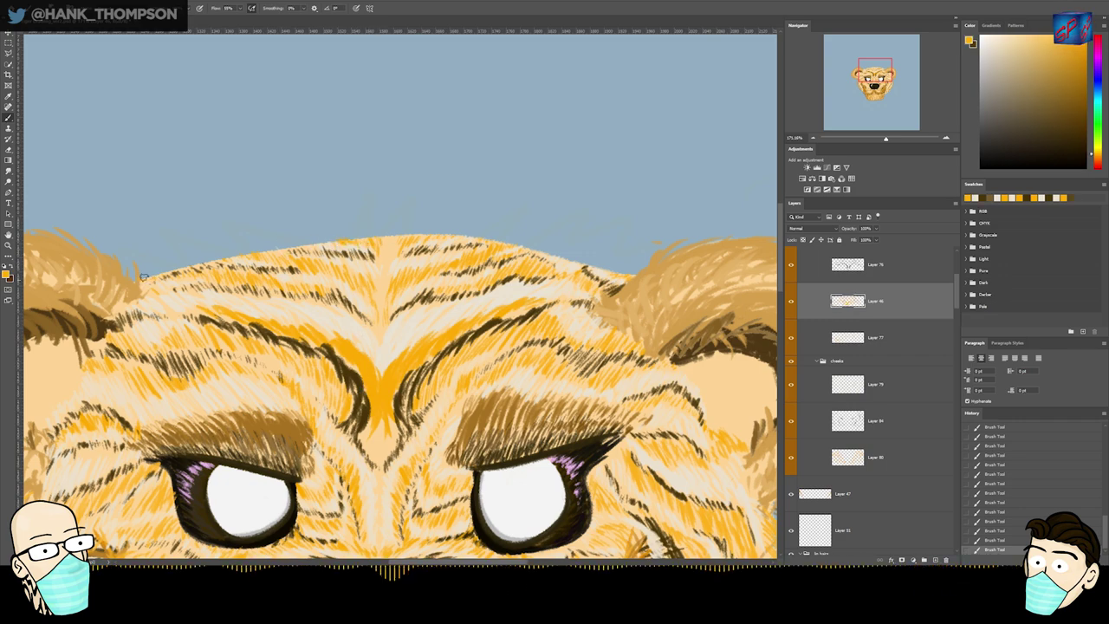
pyautogui.moveTo(142, 288); pyautogui.dragTo(102, 291)
# - Make the pupil layer visible and shift the pupils within the eyes
pyautogui.moveTo(274, 511); pyautogui.dragTo(407, 254)
pyautogui.moveTo(407, 254); pyautogui.dragTo(421, 254)
pyautogui.scroll(-2, 421, 253)
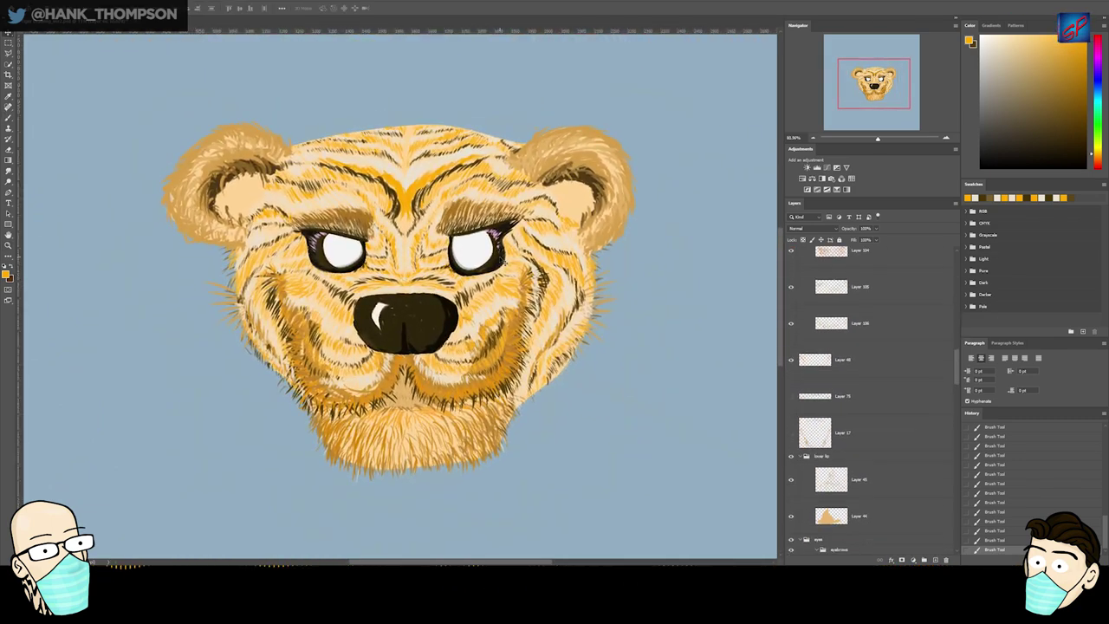
pyautogui.click(896, 499)
pyautogui.click(791, 501)
pyautogui.moveTo(736, 519)
pyautogui.mouseDown()
pyautogui.moveTo(718, 523)
pyautogui.moveTo(742, 526)
pyautogui.moveTo(724, 527)
pyautogui.mouseUp()
# - Select the pupil of each eye in turn with a rectangular marquee and reposition it within the eye, deselecting after each move
pyautogui.press('m')
pyautogui.moveTo(453, 232); pyautogui.dragTo(465, 253)
pyautogui.press('v')
pyautogui.hotkey('ctrl', 'd')
pyautogui.press('m')
pyautogui.moveTo(327, 239); pyautogui.dragTo(359, 265)
pyautogui.press('v')
pyautogui.moveTo(341, 251); pyautogui.dragTo(348, 254)
pyautogui.hotkey('ctrl', 'd')
# - Group the selected layer while nudging its position, and hide the pupils
pyautogui.moveTo(567, 440); pyautogui.dragTo(576, 437)
pyautogui.hotkey('ctrl', 'g')
pyautogui.moveTo(576, 443); pyautogui.dragTo(572, 442)
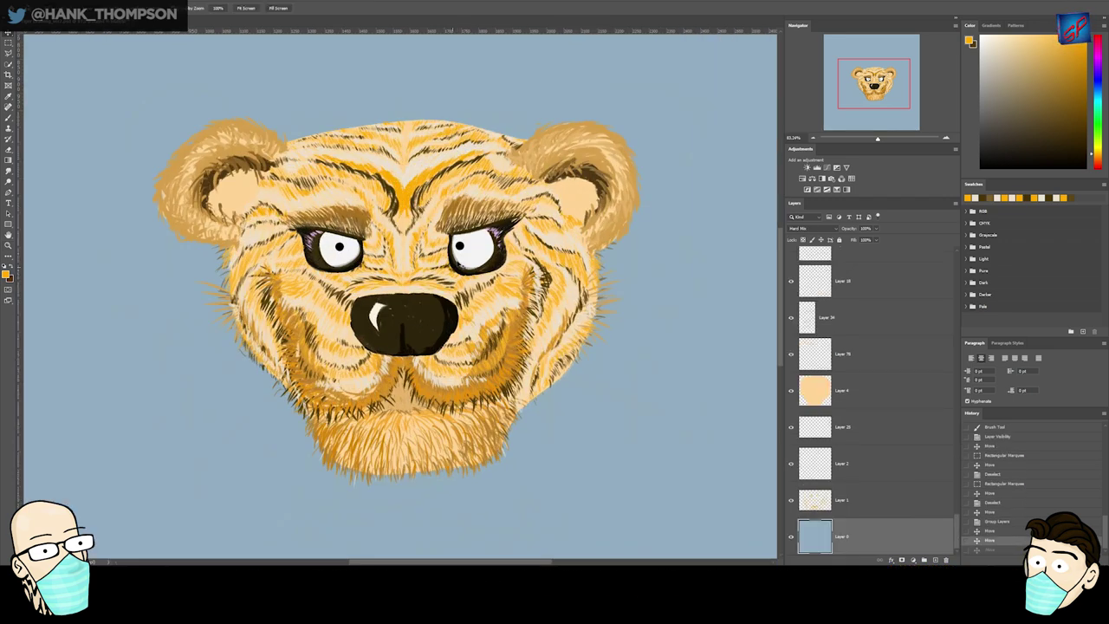
pyautogui.scroll(-3, 790, 268)
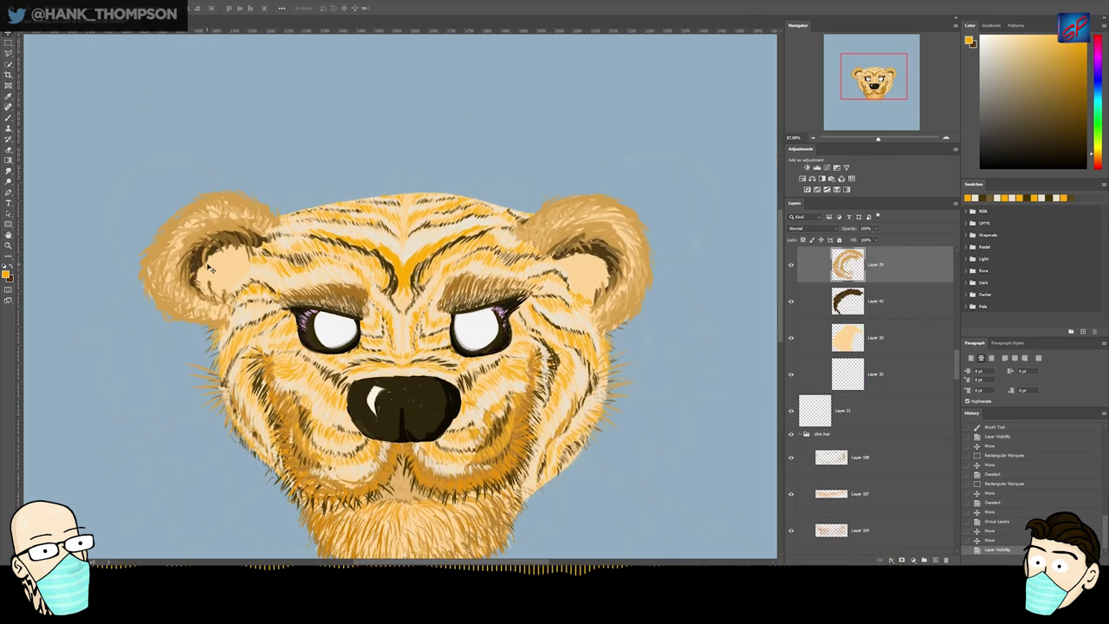
# - Repaint the left ear's base hairs in orange on a new layer through the old layer's selection, then delete the old layer
pyautogui.click(843, 342)
pyautogui.click(853, 270)
pyautogui.keyDown('ctrl'); pyautogui.click(849, 267); pyautogui.keyUp('ctrl')
pyautogui.click(936, 560)
pyautogui.press('b')
pyautogui.keyDown('alt'); pyautogui.click(639, 276); pyautogui.keyUp('alt')
pyautogui.keyDown('alt'); pyautogui.click(414, 505); pyautogui.keyUp('alt')
pyautogui.keyDown('alt'); pyautogui.click(414, 505); pyautogui.keyUp('alt')
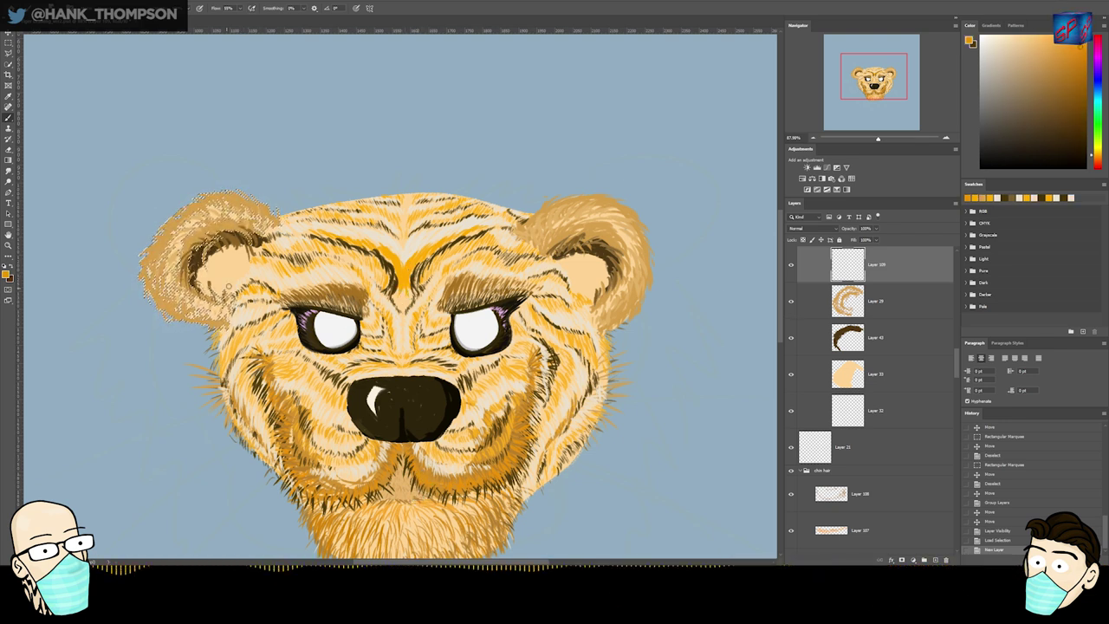
pyautogui.moveTo(260, 231)
pyautogui.mouseDown()
pyautogui.moveTo(270, 210)
pyautogui.moveTo(204, 319)
pyautogui.mouseUp()
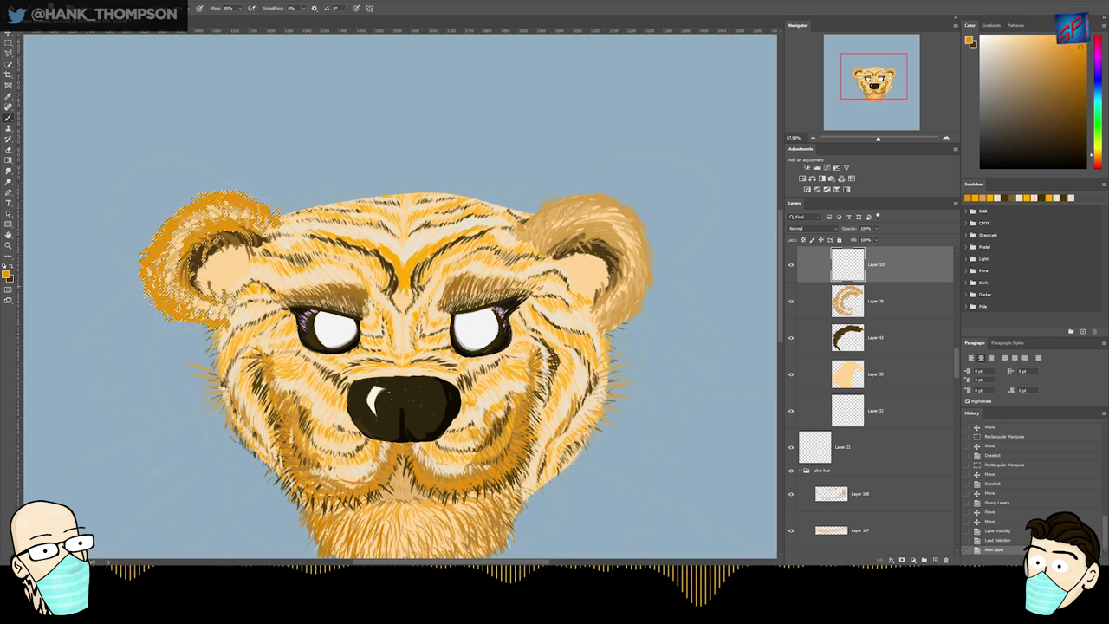
pyautogui.hotkey('ctrl', 'd')
pyautogui.click(853, 301)
pyautogui.press('Delete')
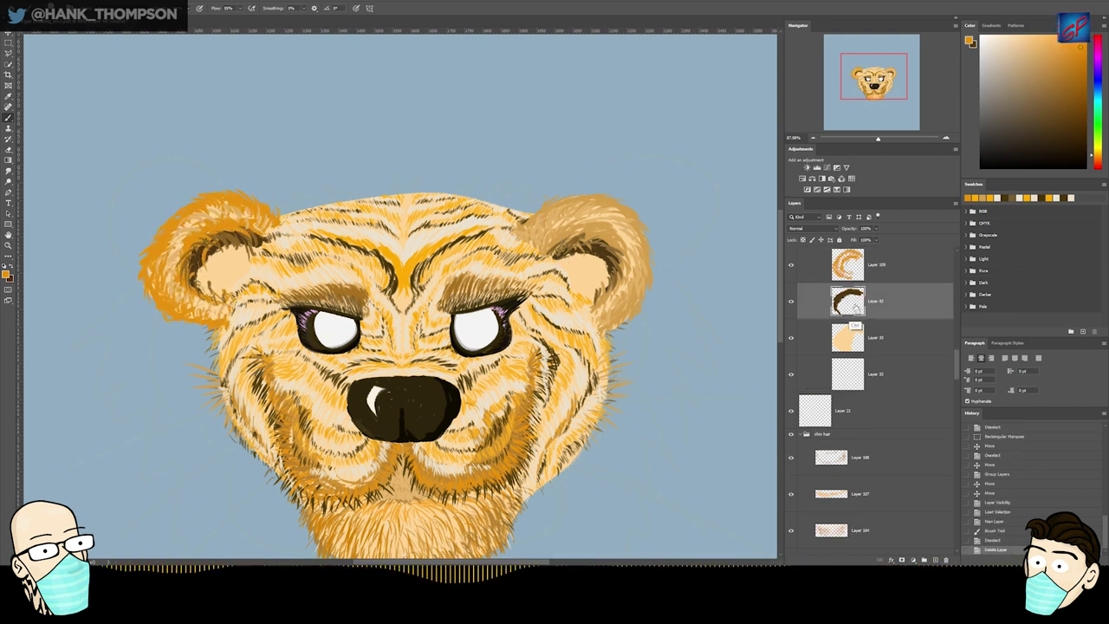
# - Load the left ear's light-hair layer as a selection and repaint those hairs in golden yellow on a new layer
pyautogui.scroll(3, 862, 316)
pyautogui.keyDown('ctrl'); pyautogui.click(859, 324); pyautogui.keyUp('ctrl')
pyautogui.hotkey('ctrl', 'd')
pyautogui.keyDown('ctrl'); pyautogui.click(854, 297); pyautogui.keyUp('ctrl')
pyautogui.click(882, 292)
pyautogui.hotkey('ctrl', 'shift', 'n')
pyautogui.press('Return')
pyautogui.keyDown('alt'); pyautogui.click(339, 292); pyautogui.keyUp('alt')
pyautogui.moveTo(180, 282)
pyautogui.mouseDown()
pyautogui.moveTo(249, 213)
pyautogui.moveTo(195, 296)
pyautogui.mouseUp()
pyautogui.hotkey('ctrl', 'd')
pyautogui.moveTo(234, 223); pyautogui.dragTo(205, 236)
# - Mute the left ear's orange base hairs with a Hue/Saturation adjustment and delete the old light-hair layer
pyautogui.click(875, 396)
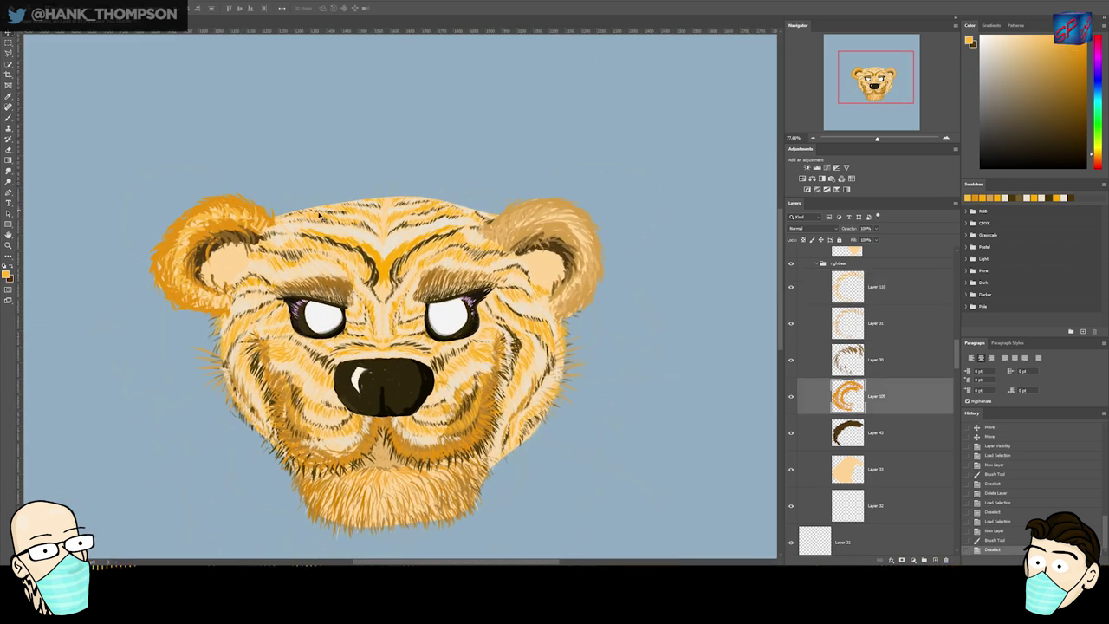
pyautogui.hotkey('ctrl', 'u')
pyautogui.moveTo(786, 199)
pyautogui.mouseDown()
pyautogui.moveTo(778, 220)
pyautogui.moveTo(775, 201)
pyautogui.moveTo(812, 201)
pyautogui.moveTo(797, 201)
pyautogui.mouseUp()
pyautogui.moveTo(778, 220)
pyautogui.mouseDown()
pyautogui.moveTo(774, 202)
pyautogui.moveTo(790, 220)
pyautogui.mouseUp()
pyautogui.press('Return')
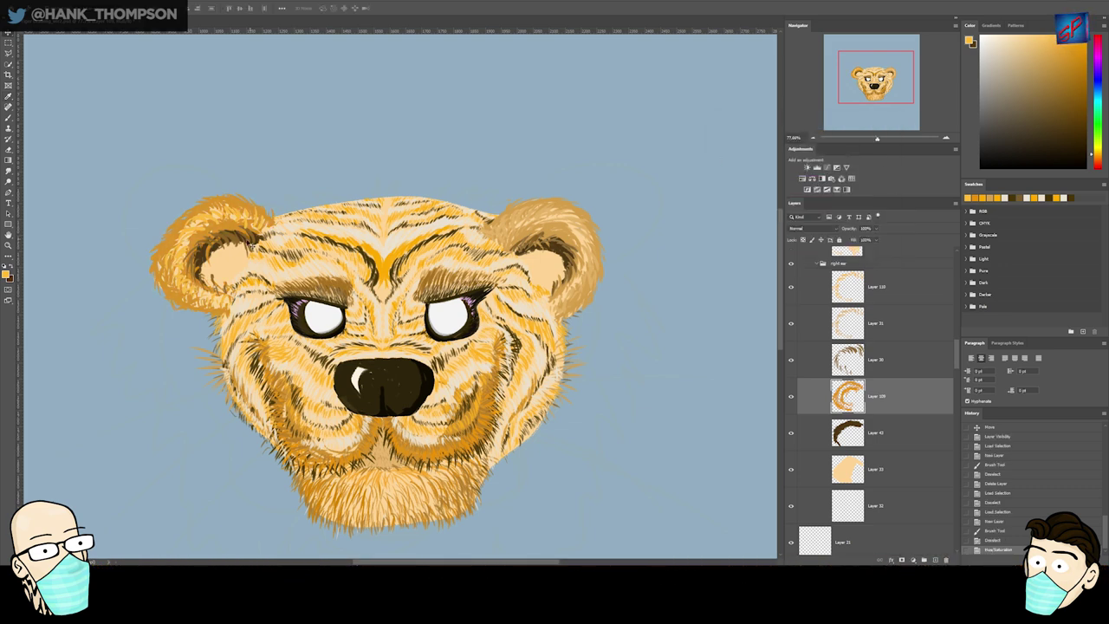
pyautogui.scroll(2, 214, 232)
pyautogui.click(856, 324)
pyautogui.press('Delete')
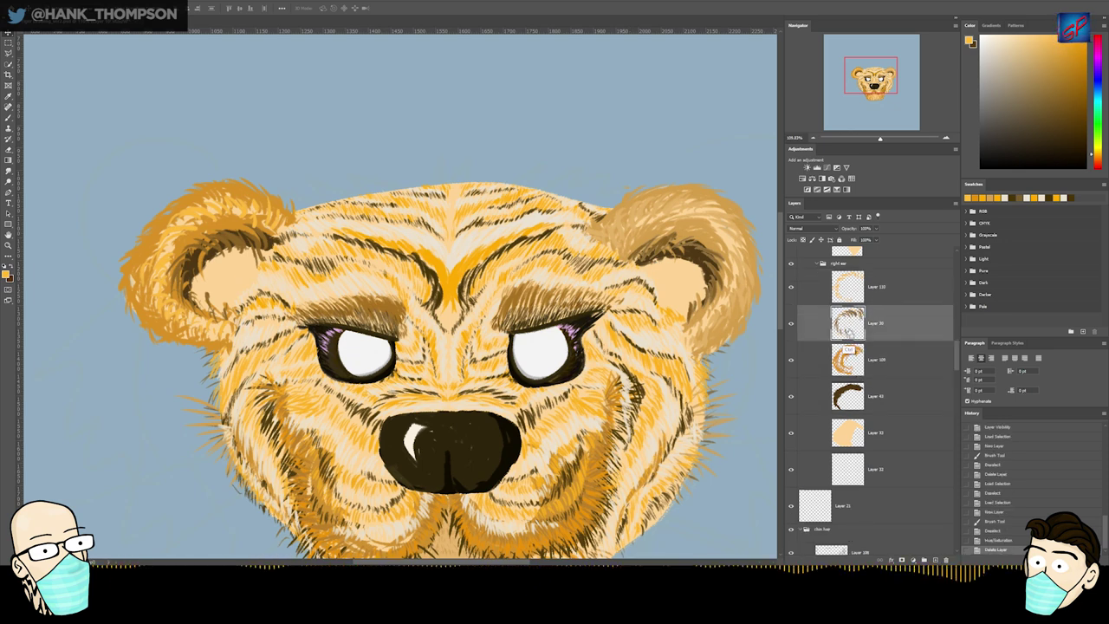
# - Add a new layer on top of the left ear's group and paint short dark brown hairs along the ear's outer edge
pyautogui.click(887, 300)
pyautogui.hotkey('ctrl', 'shift', 'n')
pyautogui.press('Return')
pyautogui.press('b')
pyautogui.keyDown('alt'); pyautogui.click(233, 349); pyautogui.keyUp('alt')
pyautogui.press('.')
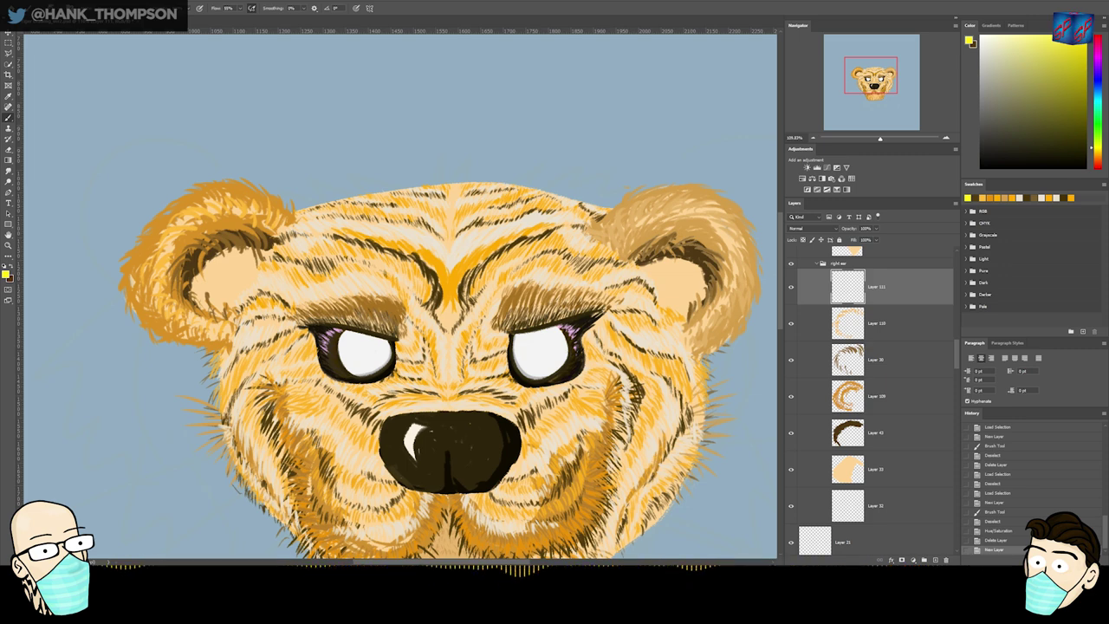
pyautogui.click(974, 198)
pyautogui.moveTo(276, 208); pyautogui.dragTo(279, 198)
pyautogui.moveTo(271, 203); pyautogui.dragTo(265, 190)
pyautogui.moveTo(256, 198); pyautogui.dragTo(246, 185)
pyautogui.moveTo(240, 195); pyautogui.dragTo(227, 183)
pyautogui.moveTo(222, 192); pyautogui.dragTo(210, 186)
pyautogui.moveTo(210, 196); pyautogui.dragTo(189, 191)
pyautogui.moveTo(189, 205); pyautogui.dragTo(170, 206)
pyautogui.moveTo(174, 216); pyautogui.dragTo(156, 223)
pyautogui.moveTo(162, 231); pyautogui.dragTo(136, 248)
pyautogui.moveTo(143, 253); pyautogui.dragTo(126, 262)
pyautogui.moveTo(142, 267); pyautogui.dragTo(131, 290)
pyautogui.moveTo(149, 292); pyautogui.dragTo(137, 314)
pyautogui.moveTo(154, 313); pyautogui.dragTo(145, 325)
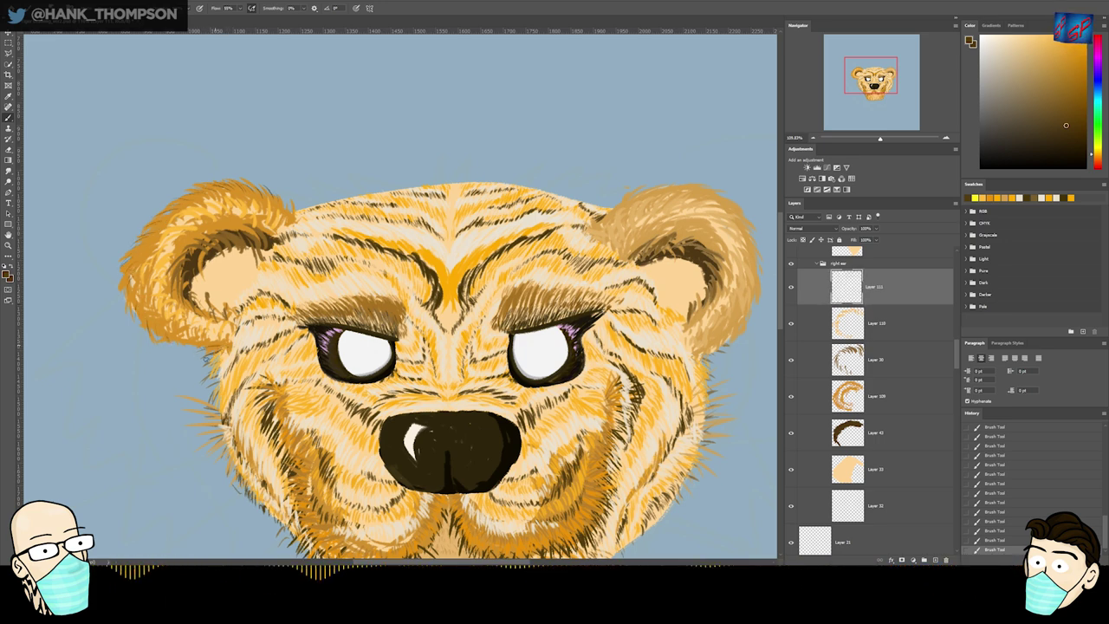
pyautogui.moveTo(283, 209); pyautogui.dragTo(286, 199)
pyautogui.moveTo(289, 214); pyautogui.dragTo(292, 205)
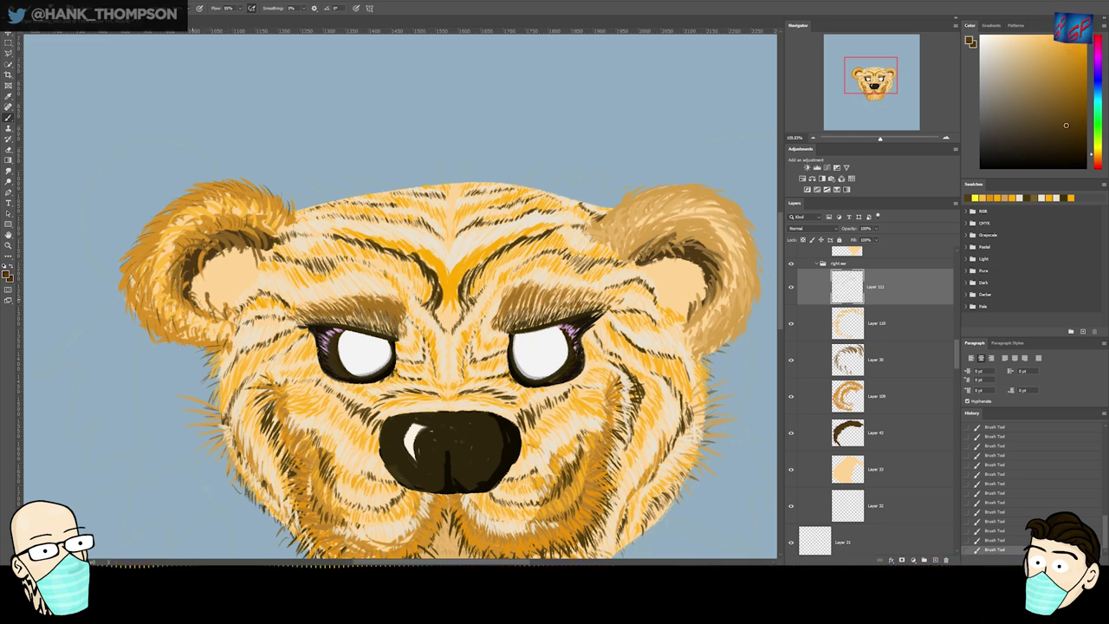
pyautogui.press('v')
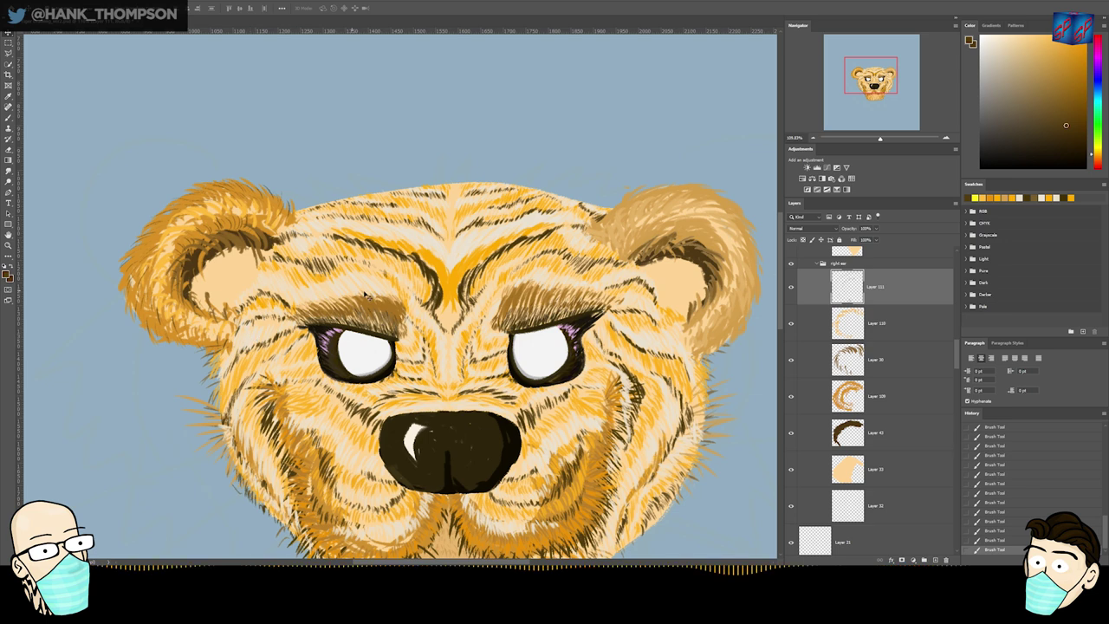
pyautogui.keyDown('ctrl'); pyautogui.click(437, 302); pyautogui.keyUp('ctrl')
pyautogui.keyDown('alt'); pyautogui.click(206, 260); pyautogui.keyUp('alt')
pyautogui.moveTo(197, 280); pyautogui.dragTo(230, 253)
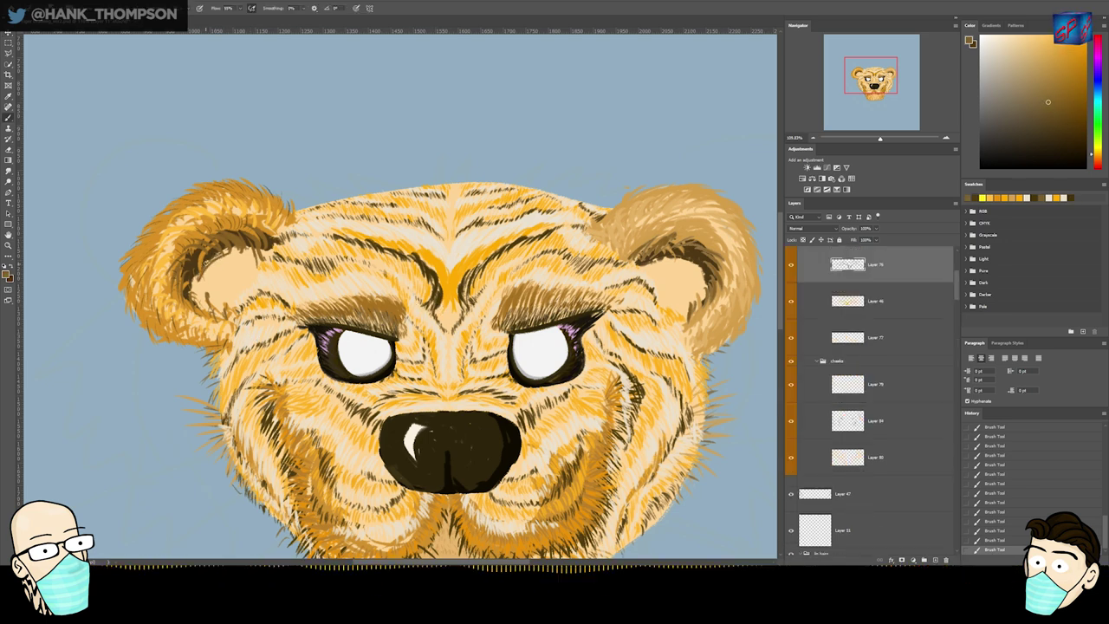
pyautogui.hotkey('ctrl', 'z')
pyautogui.hotkey('ctrl', 'z')
pyautogui.hotkey('ctrl', 'z')
pyautogui.hotkey('ctrl', 'z')
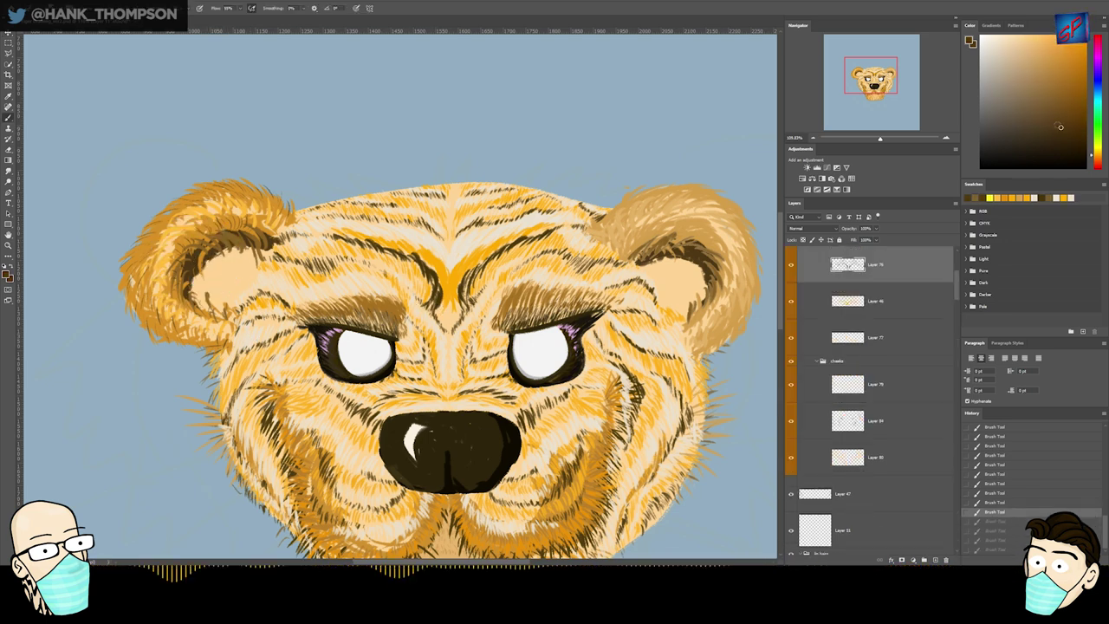
# - Add a new layer above the left ear's dark inner shadow and paint dark brown hairs from the shadow into the ear
pyautogui.press('v')
pyautogui.click(227, 239)
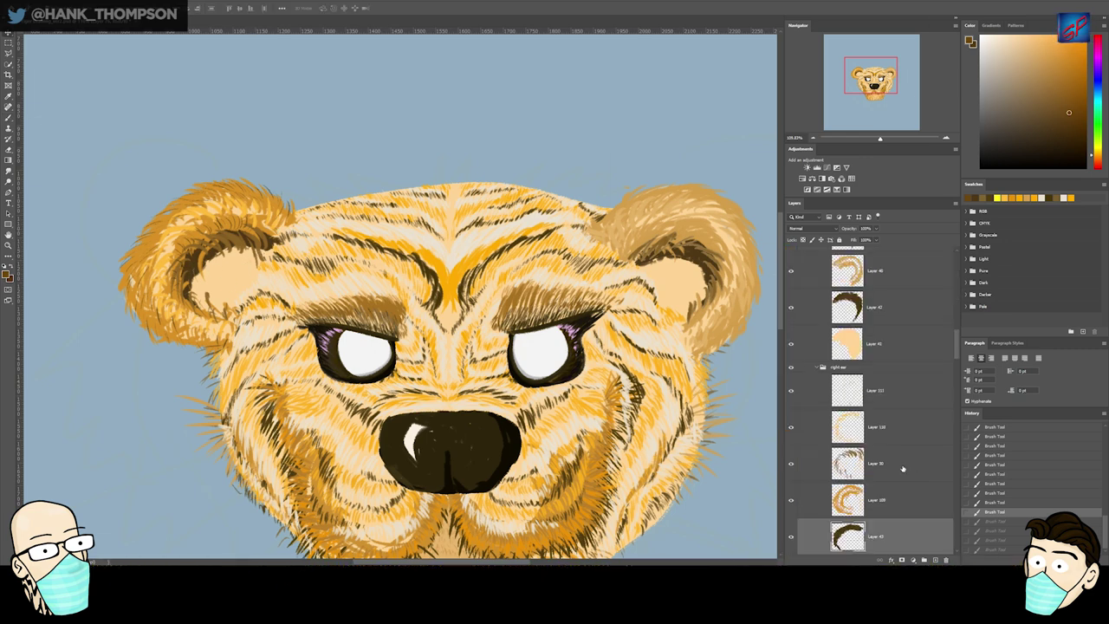
pyautogui.click(935, 560)
pyautogui.moveTo(956, 349); pyautogui.dragTo(956, 371)
pyautogui.press('b')
pyautogui.moveTo(260, 250)
pyautogui.mouseDown()
pyautogui.moveTo(259, 262)
pyautogui.moveTo(245, 261)
pyautogui.mouseUp()
pyautogui.moveTo(233, 248)
pyautogui.mouseDown()
pyautogui.moveTo(190, 300)
pyautogui.moveTo(253, 302)
pyautogui.mouseUp()
pyautogui.hotkey('ctrl', 'space')
pyautogui.moveTo(208, 255); pyautogui.dragTo(202, 266)
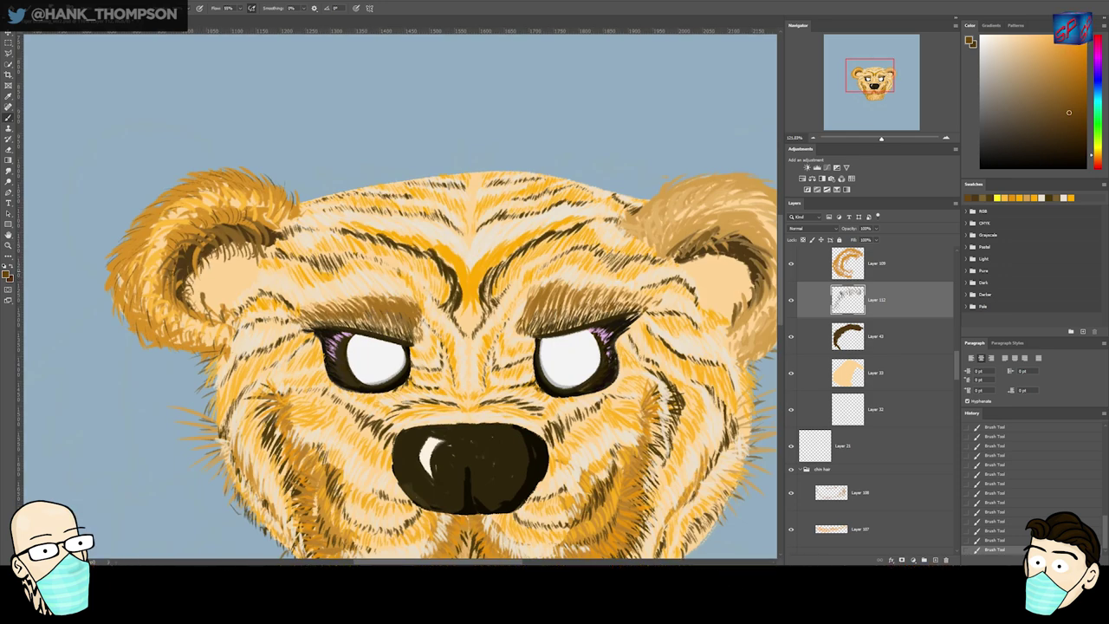
pyautogui.moveTo(209, 309); pyautogui.dragTo(218, 319)
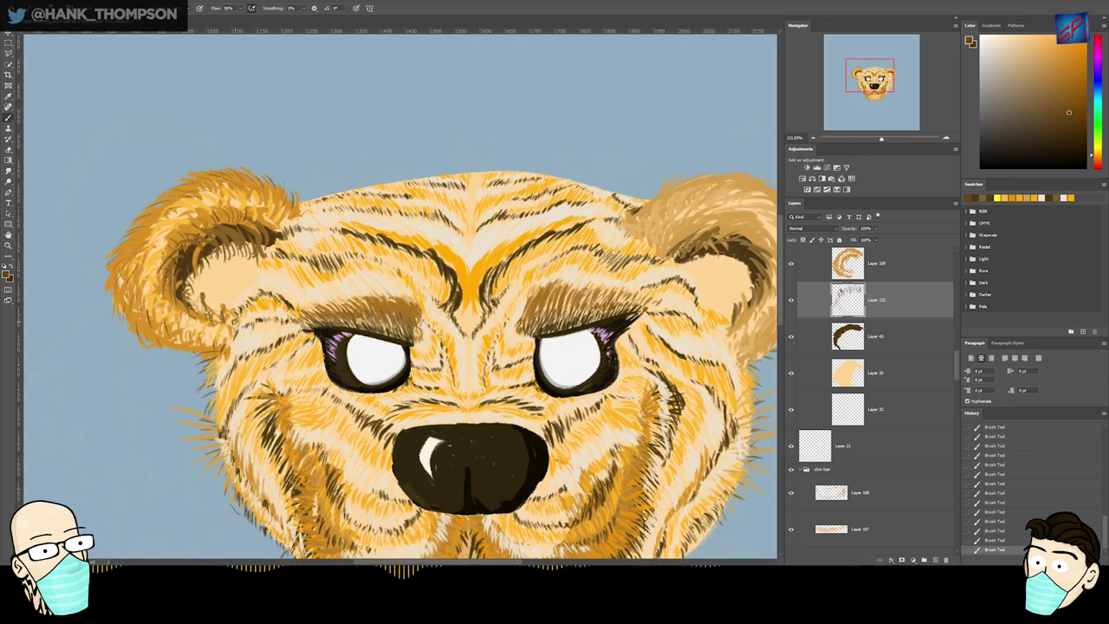
# - On another new layer, paint lighter brown hairs around the inside of the left ear using a colour sampled from the artwork
pyautogui.hotkey('ctrl', 'shift', 'alt', 'n')
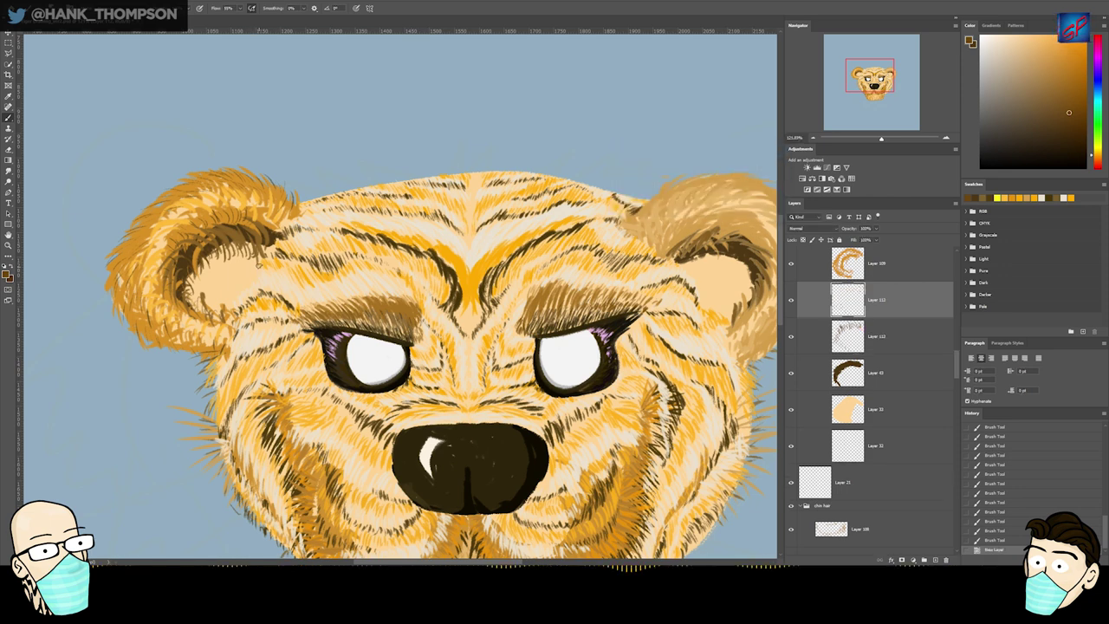
pyautogui.keyDown('alt'); pyautogui.click(237, 234); pyautogui.keyUp('alt')
pyautogui.keyDown('alt'); pyautogui.click(220, 230); pyautogui.keyUp('alt')
pyautogui.moveTo(246, 249); pyautogui.dragTo(251, 257)
pyautogui.moveTo(237, 248); pyautogui.dragTo(234, 263)
pyautogui.moveTo(210, 256); pyautogui.dragTo(220, 269)
pyautogui.moveTo(199, 268)
pyautogui.mouseDown()
pyautogui.moveTo(212, 286)
pyautogui.moveTo(197, 292)
pyautogui.mouseUp()
pyautogui.moveTo(186, 282); pyautogui.dragTo(204, 293)
pyautogui.moveTo(195, 286); pyautogui.dragTo(204, 305)
pyautogui.moveTo(192, 299); pyautogui.dragTo(204, 309)
pyautogui.moveTo(202, 317); pyautogui.dragTo(229, 307)
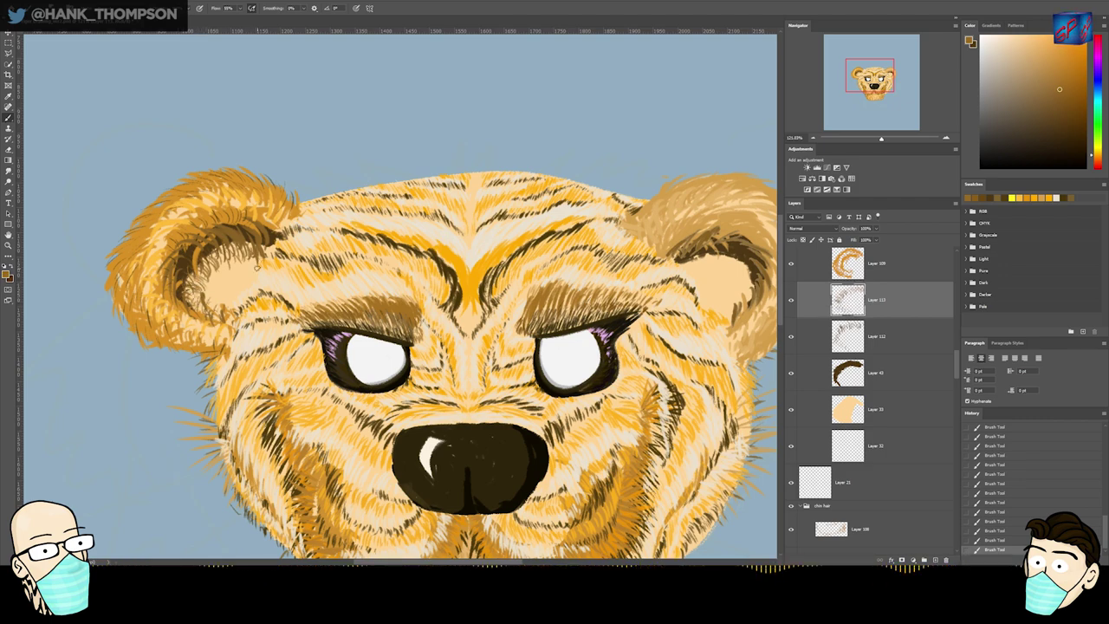
pyautogui.moveTo(239, 248)
pyautogui.mouseDown()
pyautogui.moveTo(246, 261)
pyautogui.moveTo(231, 277)
pyautogui.mouseUp()
# - Extend the brown hairs down the inner edge and lower part of the left ear
pyautogui.scroll(5, 257, 249)
pyautogui.moveTo(180, 274)
pyautogui.mouseDown()
pyautogui.moveTo(190, 283)
pyautogui.moveTo(168, 305)
pyautogui.mouseUp()
pyautogui.moveTo(154, 297)
pyautogui.mouseDown()
pyautogui.moveTo(166, 312)
pyautogui.moveTo(183, 306)
pyautogui.mouseUp()
pyautogui.moveTo(163, 280)
pyautogui.mouseDown()
pyautogui.moveTo(178, 299)
pyautogui.moveTo(162, 327)
pyautogui.mouseUp()
pyautogui.moveTo(146, 321); pyautogui.dragTo(211, 392)
pyautogui.moveTo(156, 299); pyautogui.dragTo(174, 320)
# - Create a new layer and paint hairs in a freshly sampled fur colour from the shadow into the left ear's centre
pyautogui.click(936, 559)
pyautogui.keyDown('alt'); pyautogui.click(268, 163); pyautogui.keyUp('alt')
pyautogui.moveTo(234, 251); pyautogui.dragTo(237, 267)
pyautogui.moveTo(225, 251); pyautogui.dragTo(228, 267)
pyautogui.moveTo(220, 253); pyautogui.dragTo(222, 268)
pyautogui.moveTo(210, 256); pyautogui.dragTo(204, 282)
pyautogui.moveTo(179, 282); pyautogui.dragTo(185, 305)
pyautogui.moveTo(159, 316); pyautogui.dragTo(180, 345)
pyautogui.moveTo(198, 343); pyautogui.dragTo(207, 353)
pyautogui.moveTo(239, 272); pyautogui.dragTo(243, 293)
pyautogui.moveTo(211, 271)
pyautogui.mouseDown()
pyautogui.moveTo(178, 346)
pyautogui.moveTo(188, 333)
pyautogui.moveTo(181, 299)
pyautogui.mouseUp()
# - Build up the left ear's inner hairs on two more new layers, using a pale cream on the last one
pyautogui.hotkey('ctrl', 'shift', 'alt', 'n')
pyautogui.moveTo(233, 251)
pyautogui.mouseDown()
pyautogui.moveTo(221, 316)
pyautogui.moveTo(184, 311)
pyautogui.moveTo(192, 317)
pyautogui.mouseUp()
pyautogui.moveTo(180, 305); pyautogui.dragTo(217, 318)
pyautogui.moveTo(235, 272)
pyautogui.mouseDown()
pyautogui.moveTo(210, 315)
pyautogui.moveTo(215, 338)
pyautogui.mouseUp()
pyautogui.click(1005, 42)
pyautogui.click(935, 560)
pyautogui.moveTo(252, 308); pyautogui.dragTo(244, 290)
# - Repaint the right ear's base hairs in orange on a new layer through the old layer's selection, then delete the old layer
pyautogui.scroll(-5, 194, 331)
pyautogui.scroll(1, 194, 331)
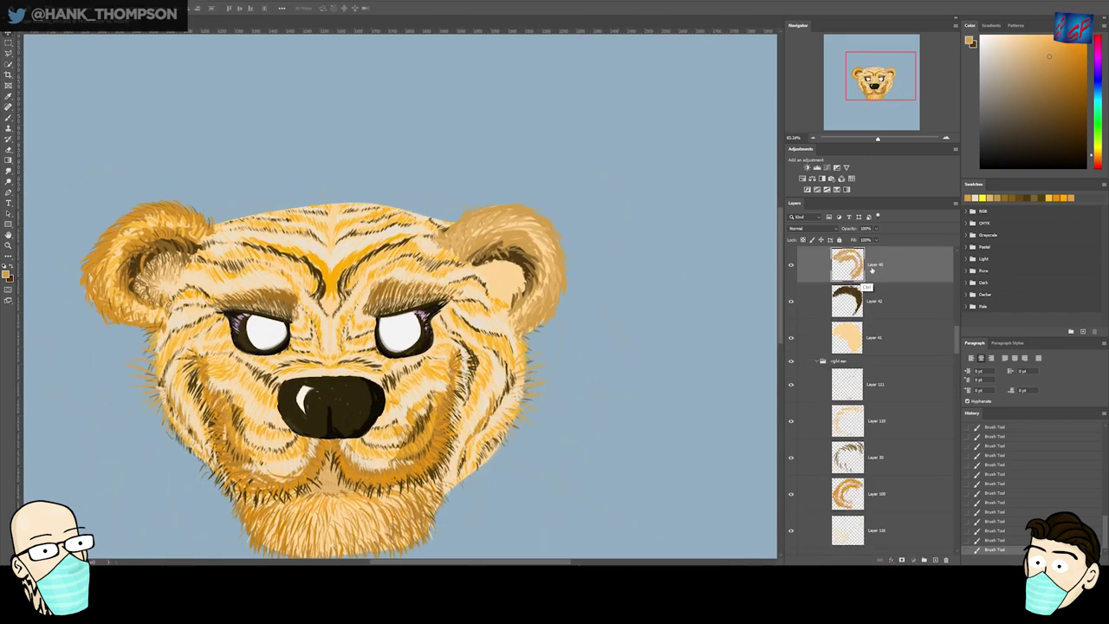
pyautogui.keyDown('ctrl'); pyautogui.click(847, 265); pyautogui.keyUp('ctrl')
pyautogui.hotkey('ctrl', 'shift', 'alt', 'n')
pyautogui.press('b')
pyautogui.moveTo(464, 238)
pyautogui.mouseDown()
pyautogui.moveTo(551, 304)
pyautogui.moveTo(486, 229)
pyautogui.moveTo(522, 208)
pyautogui.moveTo(503, 217)
pyautogui.mouseUp()
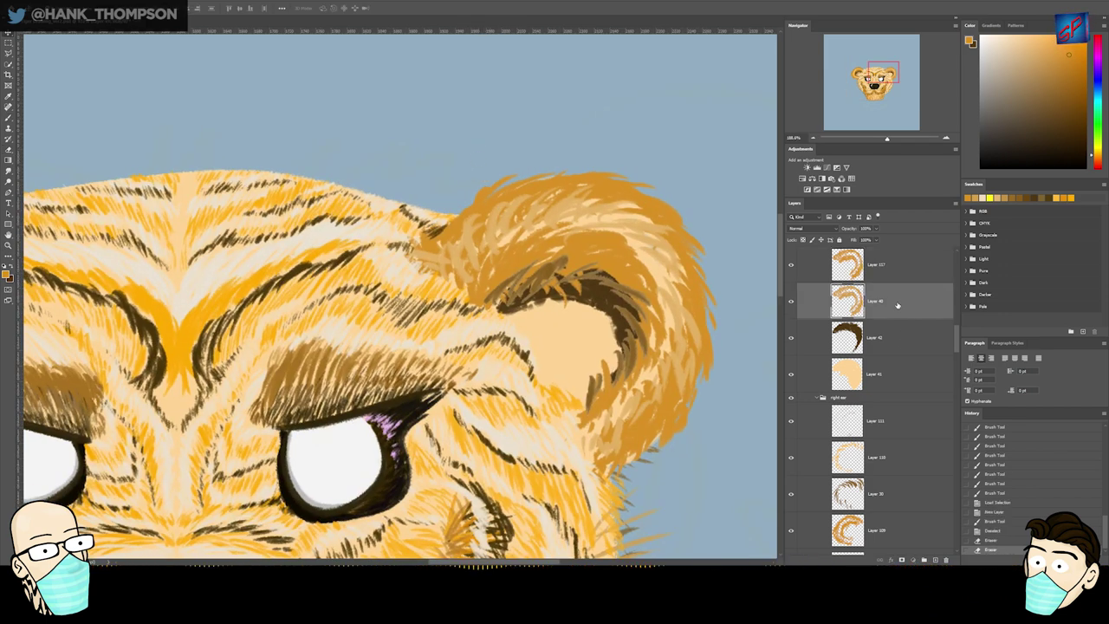
pyautogui.press('Delete')
# - Repaint the right ear's light hairs in golden yellow on a new layer through their selection, then delete the original light-hair layer
pyautogui.moveTo(554, 252); pyautogui.dragTo(504, 254)
pyautogui.click(598, 251)
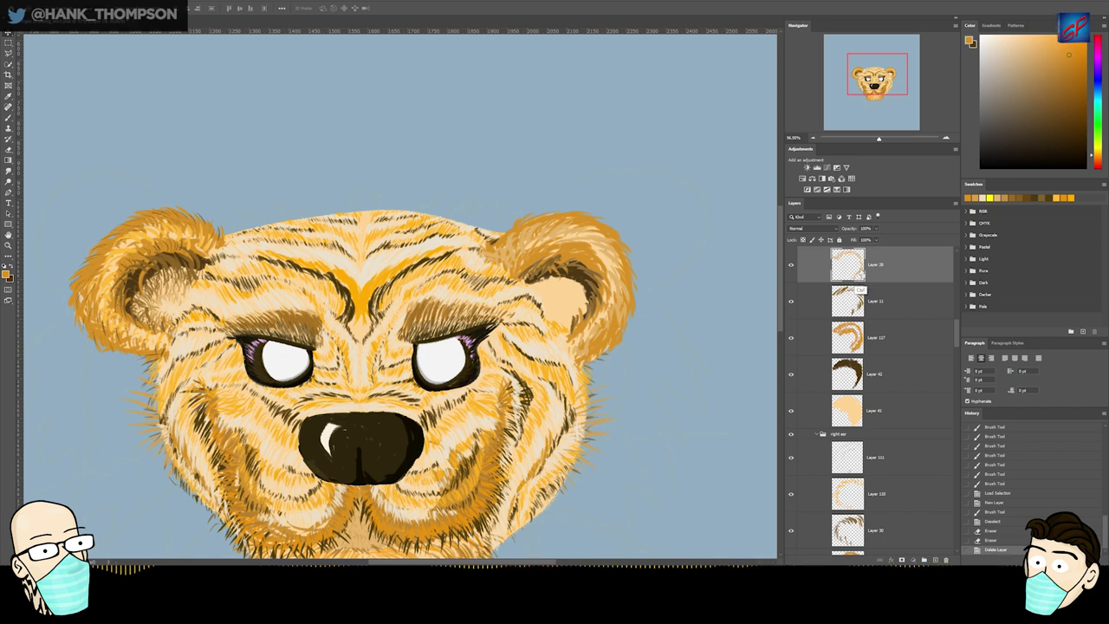
pyautogui.keyDown('ctrl'); pyautogui.click(858, 270); pyautogui.keyUp('ctrl')
pyautogui.hotkey('ctrl', 'shift', 'alt', 'n')
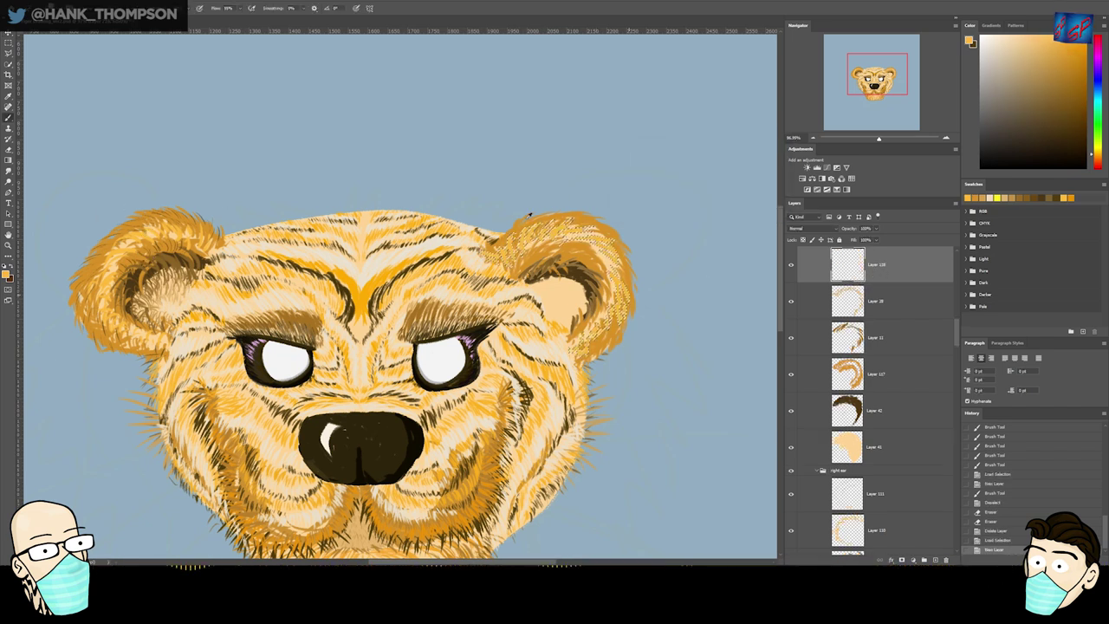
pyautogui.moveTo(602, 258); pyautogui.dragTo(601, 328)
pyautogui.hotkey('ctrl', 'd')
pyautogui.click(901, 312)
pyautogui.press('Delete')
# - Create an empty layer above the right ear's golden hairs and sample a brown from the ear for its dark hairs
pyautogui.click(893, 272)
pyautogui.hotkey('ctrl', 'shift', 'n')
pyautogui.press('Return')
pyautogui.keyDown('alt'); pyautogui.click(597, 292); pyautogui.keyUp('alt')
pyautogui.press('v')
pyautogui.click(825, 409)
pyautogui.moveTo(594, 273); pyautogui.dragTo(640, 274)
pyautogui.click(850, 339)
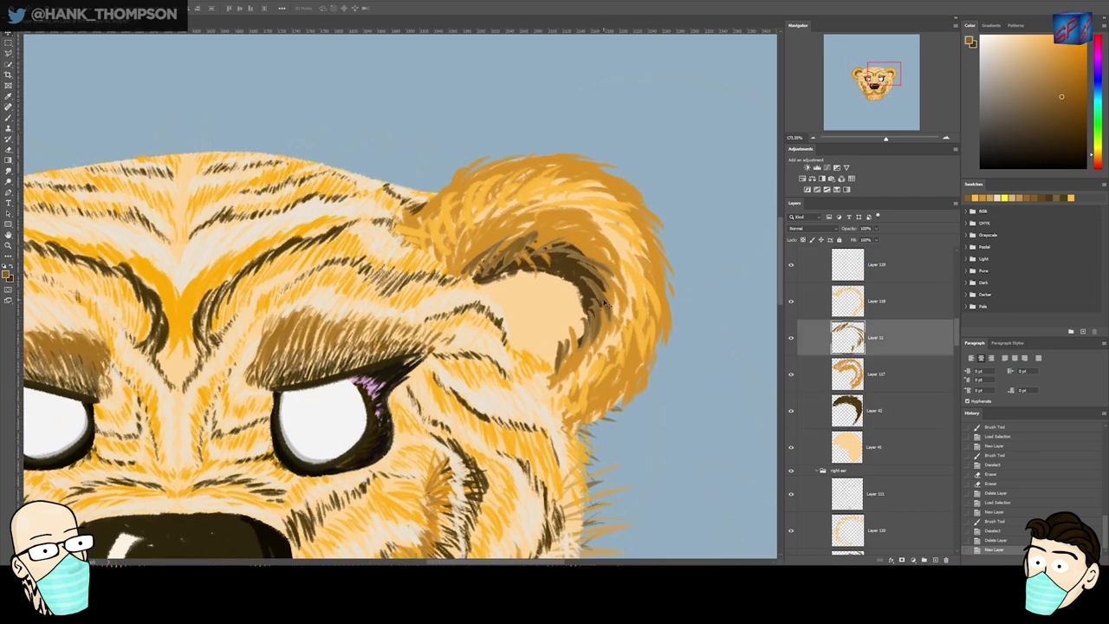
pyautogui.click(893, 280)
# - Repaint the right ear's dark hairs in the sampled brown through their layer's selection, deselect, and delete the original dark-hair layer
pyautogui.keyDown('ctrl'); pyautogui.click(859, 353); pyautogui.keyUp('ctrl')
pyautogui.hotkey('ctrl', 'shift', 'n')
pyautogui.click(772, 166)
pyautogui.hotkey('ctrl', 'z')
pyautogui.moveTo(558, 243)
pyautogui.mouseDown()
pyautogui.moveTo(522, 258)
pyautogui.moveTo(574, 302)
pyautogui.mouseUp()
pyautogui.keyDown('alt'); pyautogui.click(141, 261); pyautogui.keyUp('alt')
pyautogui.hotkey('ctrl', 'd')
pyautogui.click(891, 326)
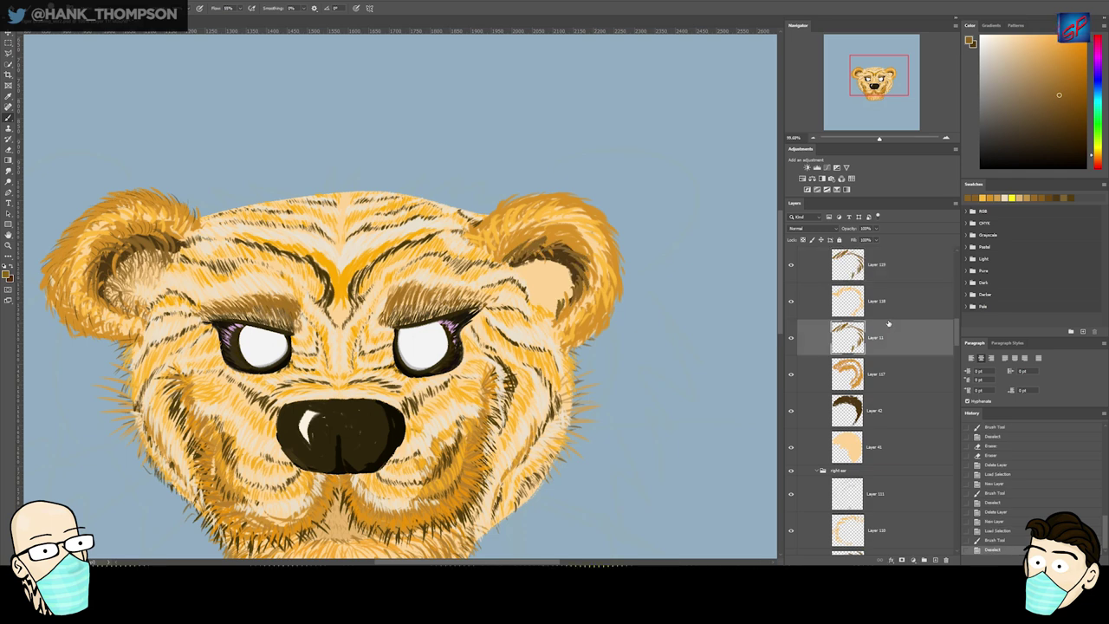
pyautogui.press('Delete')
# - Delete the leftover Layer 11 of dark hairs and add an empty layer above the right-hand ear's orange base hairs
pyautogui.click(901, 291)
pyautogui.press('v')
pyautogui.click(896, 336)
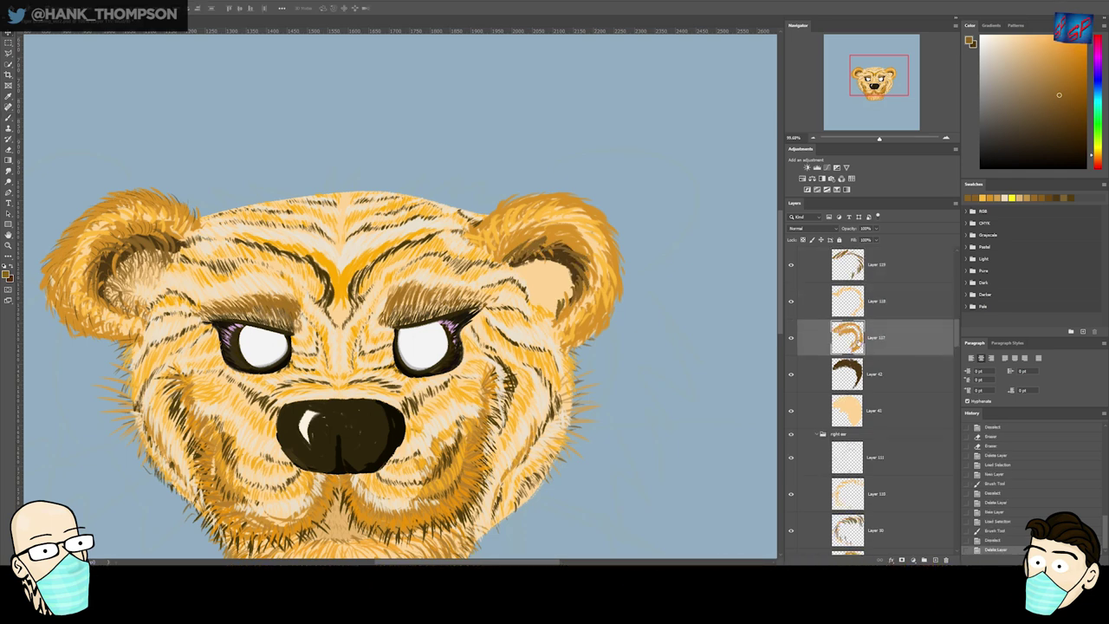
pyautogui.hotkey('ctrl', 'shift', 'n')
pyautogui.click(772, 166)
# - Paint fine dark brown hairs along the outer edge of the right-hand ear on the new layer
pyautogui.press('b')
pyautogui.keyDown('alt'); pyautogui.click(175, 409); pyautogui.keyUp('alt')
pyautogui.click(1019, 198)
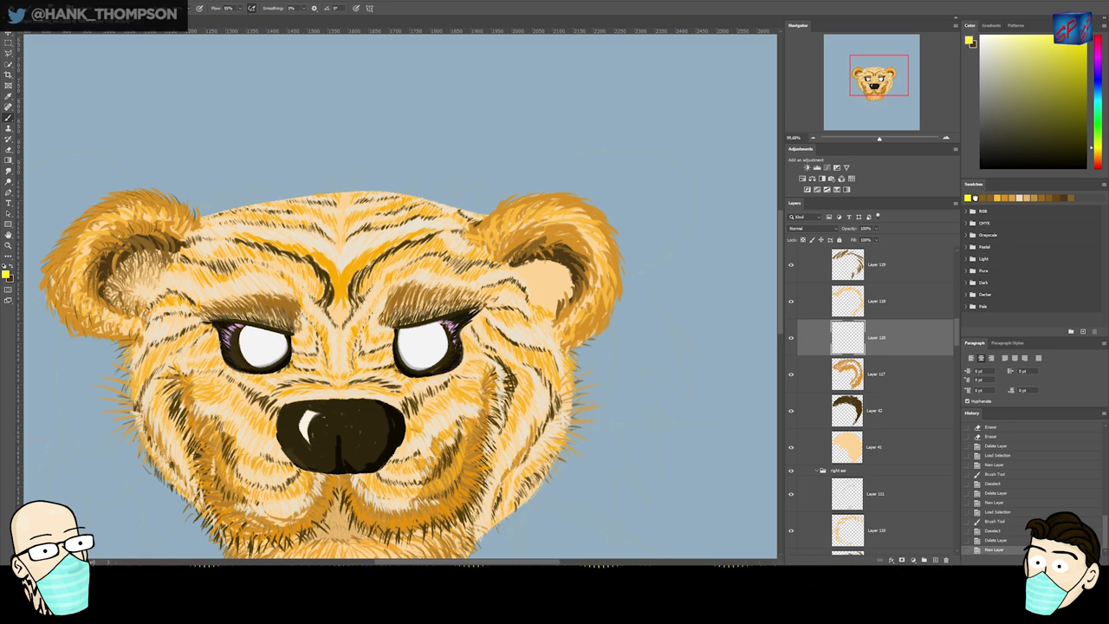
pyautogui.click(976, 198)
pyautogui.moveTo(457, 208); pyautogui.dragTo(464, 214)
pyautogui.moveTo(461, 210); pyautogui.dragTo(471, 217)
pyautogui.moveTo(469, 214); pyautogui.dragTo(478, 222)
pyautogui.moveTo(476, 217); pyautogui.dragTo(487, 221)
pyautogui.moveTo(487, 222); pyautogui.dragTo(500, 208)
pyautogui.moveTo(502, 211); pyautogui.dragTo(518, 200)
pyautogui.moveTo(522, 203); pyautogui.dragTo(561, 192)
pyautogui.moveTo(569, 200); pyautogui.dragTo(592, 202)
pyautogui.moveTo(600, 227)
pyautogui.mouseDown()
pyautogui.moveTo(614, 230)
pyautogui.moveTo(622, 259)
pyautogui.mouseUp()
pyautogui.moveTo(616, 283); pyautogui.dragTo(621, 300)
pyautogui.moveTo(612, 305); pyautogui.dragTo(602, 331)
pyautogui.moveTo(589, 330); pyautogui.dragTo(586, 337)
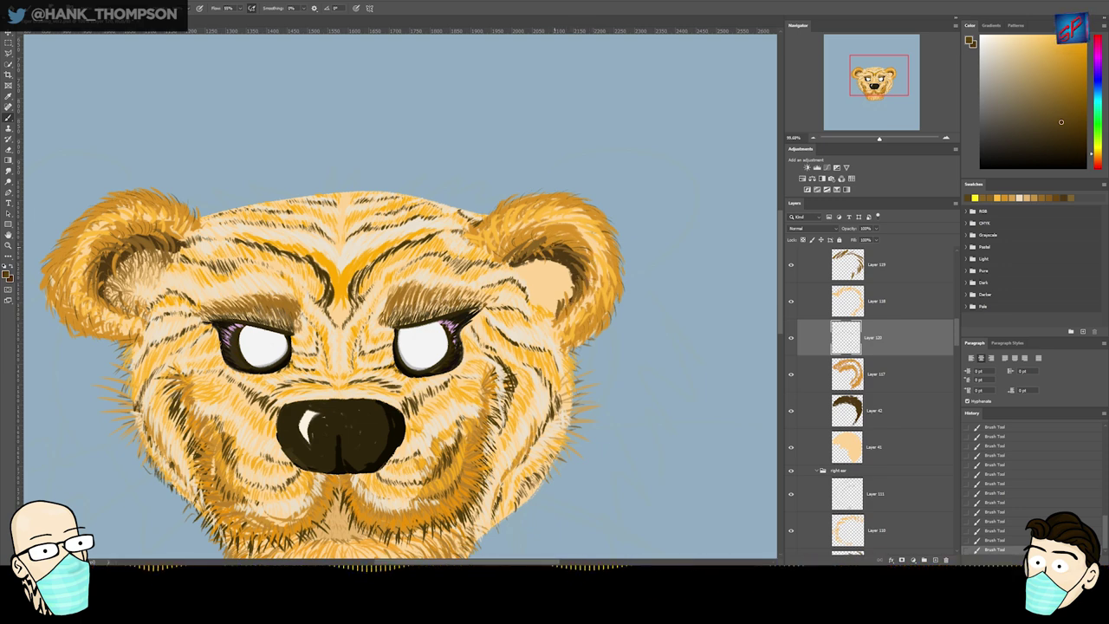
# - Sample the dark brown of the left-hand ear's inner hairs as the brush colour for the other ear
pyautogui.keyDown('ctrl'); pyautogui.click(611, 266); pyautogui.keyUp('ctrl')
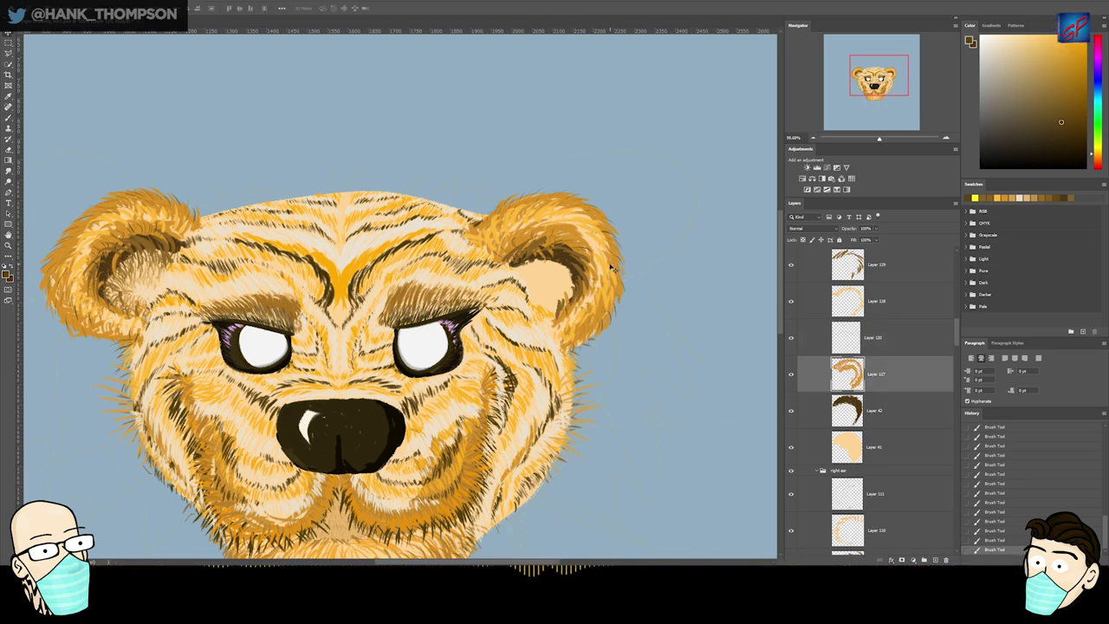
pyautogui.keyDown('alt'); pyautogui.click(535, 205); pyautogui.keyUp('alt')
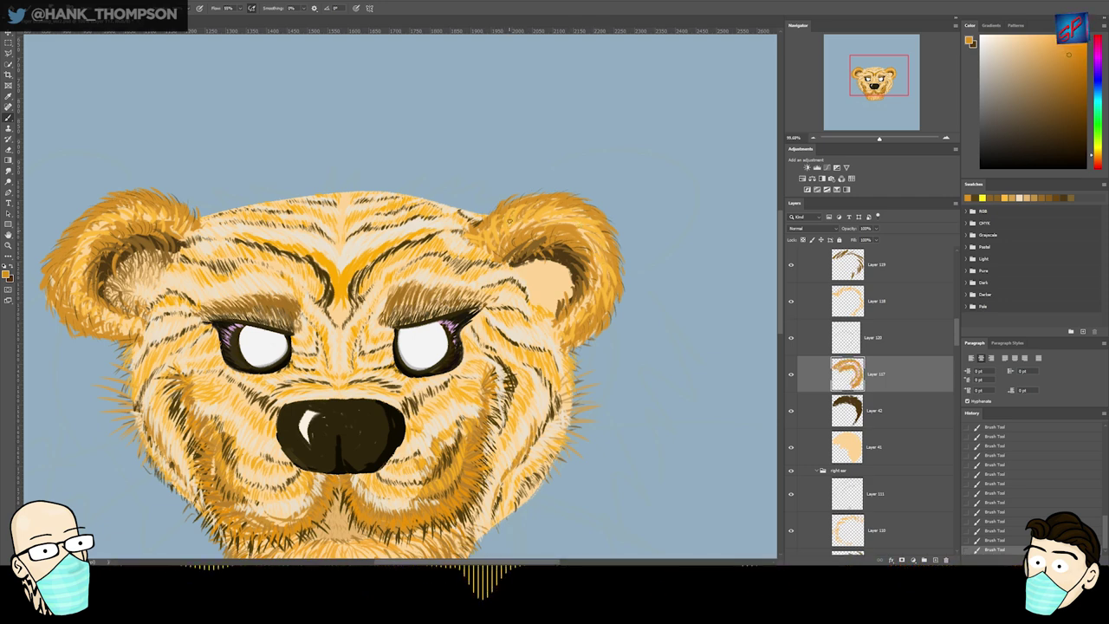
pyautogui.keyDown('ctrl'); pyautogui.click(175, 211); pyautogui.keyUp('ctrl')
pyautogui.moveTo(119, 212); pyautogui.dragTo(247, 169)
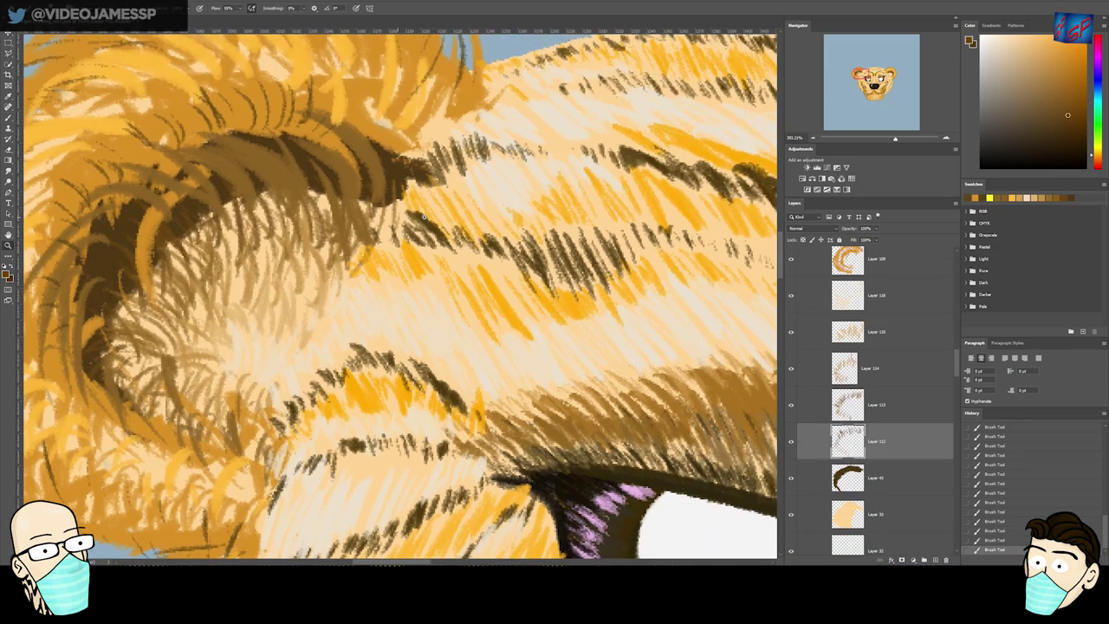
pyautogui.scroll(-10, 233, 232)
pyautogui.scroll(4, 468, 260)
pyautogui.moveTo(548, 218); pyautogui.dragTo(554, 229)
pyautogui.hotkey('ctrl', 'z')
pyautogui.hotkey('ctrl', 'z')
pyautogui.hotkey('ctrl', 'z')
# - Paint dark brown hairs around the right-hand ear's inner rim on a new layer above the dark shadow shape
pyautogui.press('v')
pyautogui.click(567, 214)
pyautogui.hotkey('ctrl', 'shift', 'n')
pyautogui.press('Return')
pyautogui.moveTo(957, 344)
pyautogui.mouseDown()
pyautogui.moveTo(958, 367)
pyautogui.moveTo(961, 332)
pyautogui.mouseUp()
pyautogui.press('b')
pyautogui.moveTo(552, 223); pyautogui.dragTo(560, 234)
pyautogui.moveTo(559, 217)
pyautogui.mouseDown()
pyautogui.moveTo(569, 228)
pyautogui.moveTo(602, 206)
pyautogui.mouseUp()
pyautogui.moveTo(600, 232)
pyautogui.mouseDown()
pyautogui.moveTo(609, 216)
pyautogui.moveTo(625, 225)
pyautogui.mouseUp()
pyautogui.moveTo(608, 265)
pyautogui.mouseDown()
pyautogui.moveTo(620, 253)
pyautogui.moveTo(604, 270)
pyautogui.mouseUp()
pyautogui.moveTo(597, 230); pyautogui.dragTo(609, 220)
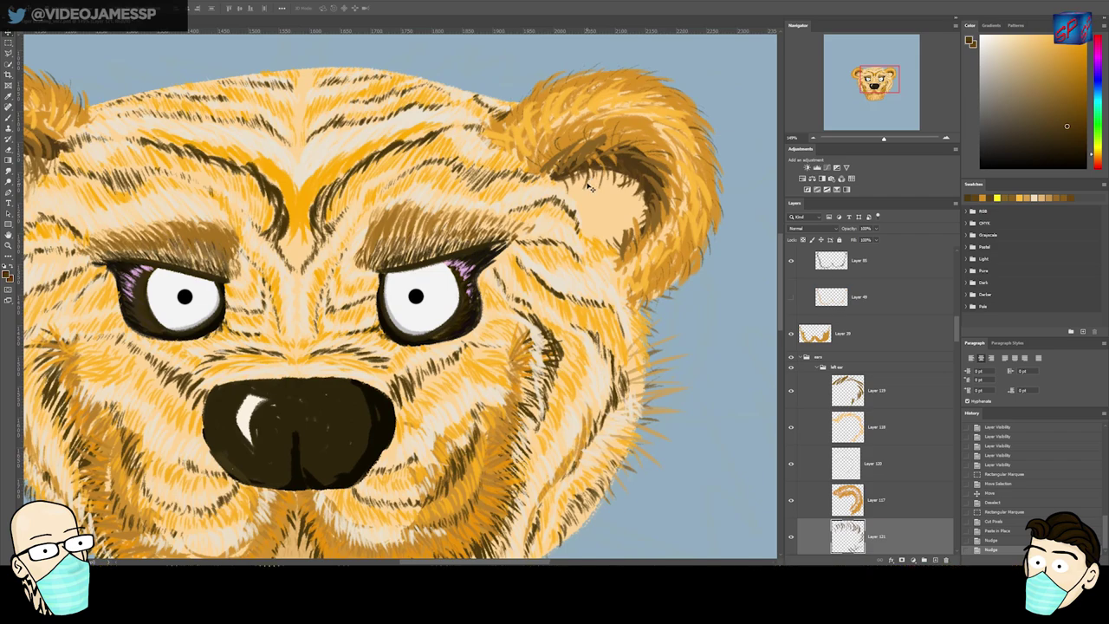
# - Add an empty layer in the right-hand ear and sample a medium brown from the left-hand ear's inner hairs
pyautogui.click(589, 187)
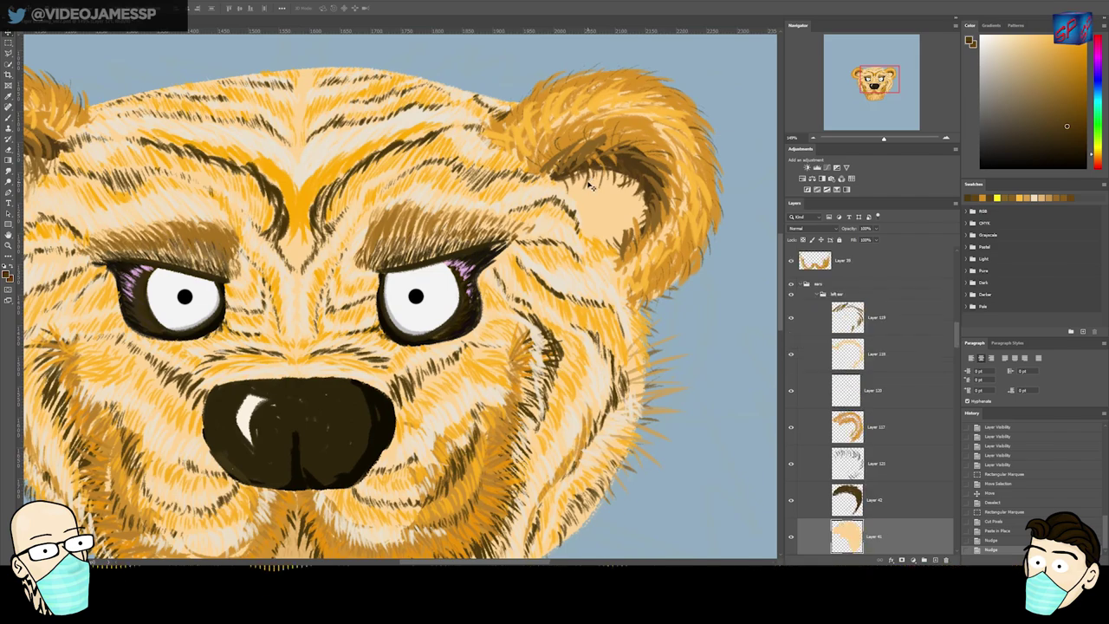
pyautogui.click(589, 184)
pyautogui.hotkey('ctrl', 'alt', 'shift', 'n')
pyautogui.moveTo(591, 187)
pyautogui.mouseDown()
pyautogui.moveTo(550, 187)
pyautogui.moveTo(581, 187)
pyautogui.mouseUp()
pyautogui.moveTo(91, 173); pyautogui.dragTo(152, 164)
pyautogui.moveTo(85, 205); pyautogui.dragTo(241, 149)
pyautogui.keyDown('ctrl'); pyautogui.click(184, 224); pyautogui.keyUp('ctrl')
pyautogui.keyDown('alt'); pyautogui.click(181, 243); pyautogui.keyUp('alt')
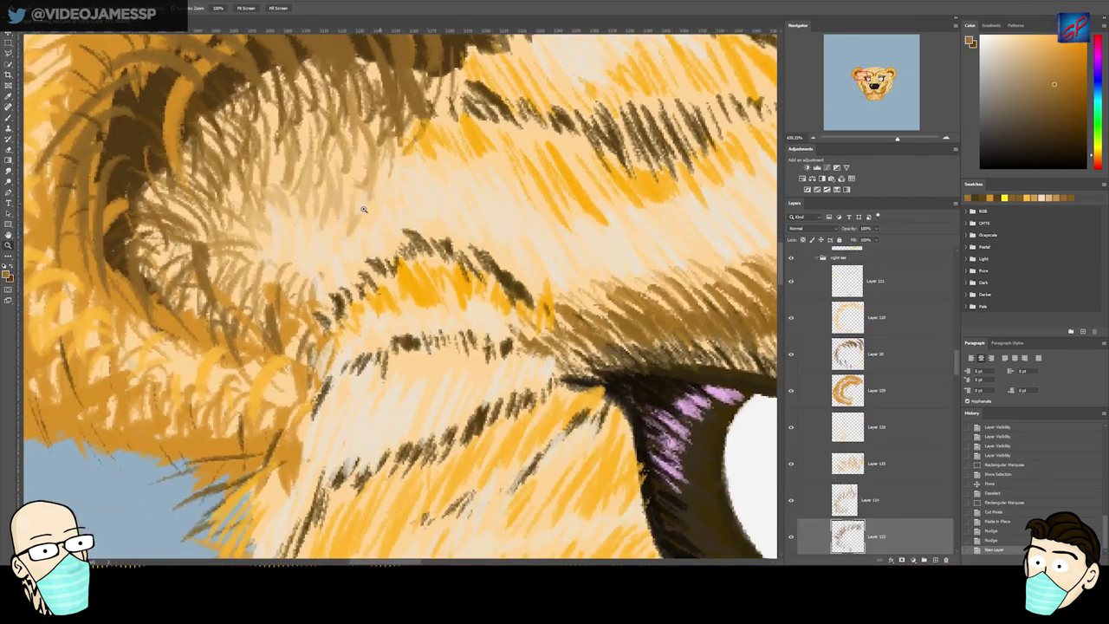
pyautogui.moveTo(378, 205); pyautogui.dragTo(335, 205)
pyautogui.moveTo(607, 204); pyautogui.dragTo(269, 208)
# - Paint medium brown hairs inside the right-hand ear on their own layer above the dark inner hairs
pyautogui.moveTo(537, 211); pyautogui.dragTo(589, 206)
pyautogui.moveTo(587, 160); pyautogui.dragTo(562, 204)
pyautogui.hotkey('ctrl', 'z')
pyautogui.moveTo(572, 139); pyautogui.dragTo(550, 206)
pyautogui.keyDown('ctrl'); pyautogui.click(487, 196); pyautogui.keyUp('ctrl')
pyautogui.scroll(3, 890, 293)
pyautogui.click(891, 384)
pyautogui.moveTo(379, 188)
pyautogui.mouseDown()
pyautogui.moveTo(312, 212)
pyautogui.moveTo(497, 224)
pyautogui.mouseUp()
pyautogui.moveTo(573, 199); pyautogui.dragTo(567, 216)
pyautogui.moveTo(579, 204)
pyautogui.mouseDown()
pyautogui.moveTo(569, 220)
pyautogui.moveTo(583, 212)
pyautogui.mouseUp()
pyautogui.moveTo(601, 191)
pyautogui.mouseDown()
pyautogui.moveTo(594, 210)
pyautogui.moveTo(605, 210)
pyautogui.mouseUp()
pyautogui.moveTo(624, 199)
pyautogui.mouseDown()
pyautogui.moveTo(647, 239)
pyautogui.moveTo(626, 269)
pyautogui.mouseUp()
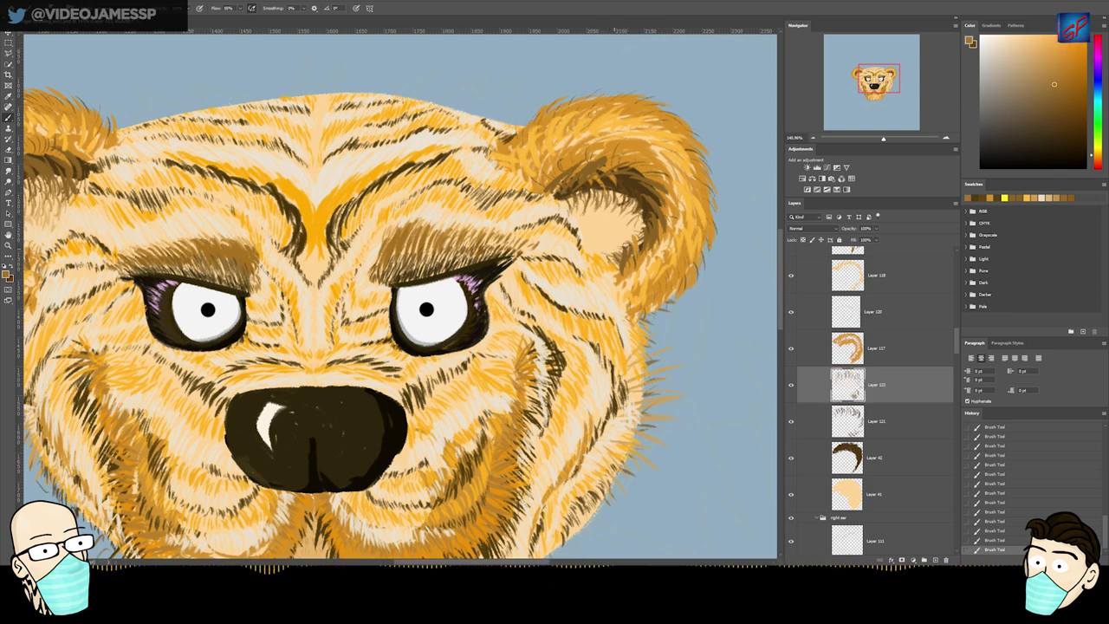
pyautogui.moveTo(620, 196); pyautogui.dragTo(612, 209)
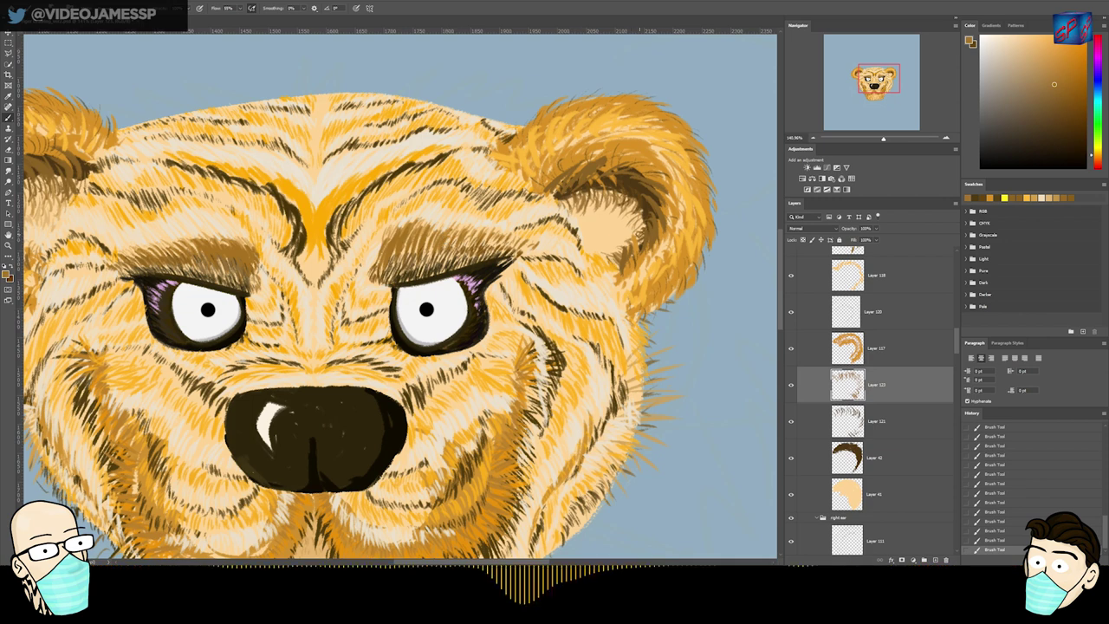
# - Paint lighter tan hairs farther into the right-hand ear on another new layer
pyautogui.hotkey('ctrl', 'shift', 'n')
pyautogui.press('Return')
pyautogui.moveTo(599, 204)
pyautogui.mouseDown()
pyautogui.moveTo(675, 209)
pyautogui.moveTo(662, 227)
pyautogui.mouseUp()
pyautogui.moveTo(668, 205); pyautogui.dragTo(676, 222)
pyautogui.moveTo(681, 215)
pyautogui.mouseDown()
pyautogui.moveTo(678, 231)
pyautogui.moveTo(699, 243)
pyautogui.moveTo(681, 246)
pyautogui.mouseUp()
pyautogui.moveTo(708, 234); pyautogui.dragTo(691, 240)
pyautogui.moveTo(709, 194); pyautogui.dragTo(661, 212)
pyautogui.moveTo(715, 236); pyautogui.dragTo(700, 241)
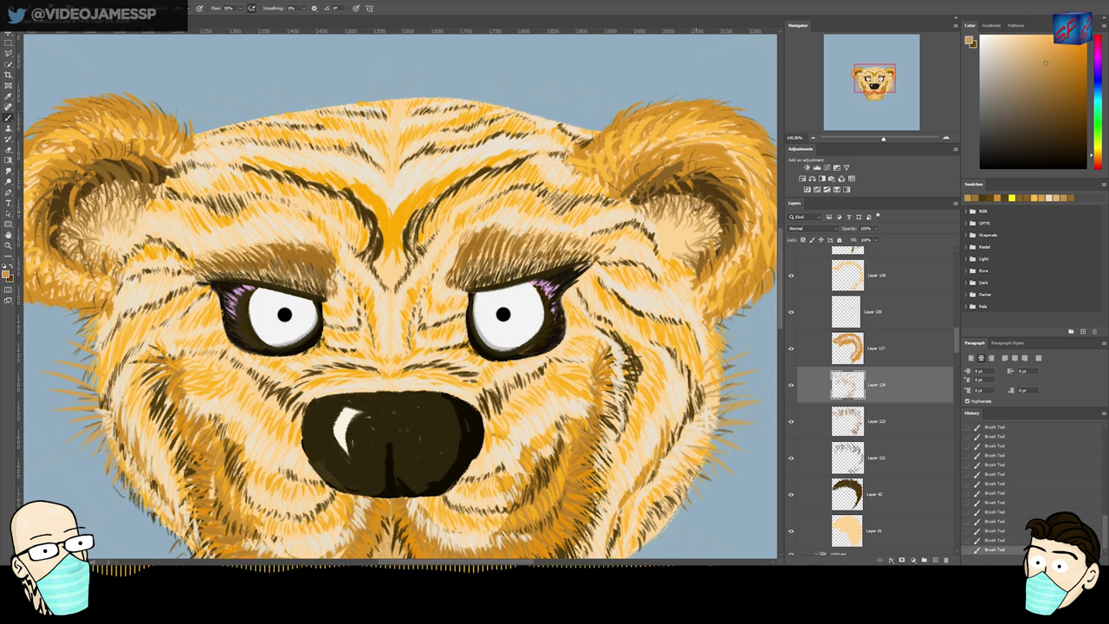
# - Sample a pale tan from the left-hand ear and paint pale hairs inside the right-hand ear on a new layer
pyautogui.keyDown('ctrl'); pyautogui.click(95, 214); pyautogui.keyUp('ctrl')
pyautogui.moveTo(76, 204)
pyautogui.mouseDown()
pyautogui.moveTo(87, 213)
pyautogui.moveTo(66, 225)
pyautogui.mouseUp()
pyautogui.press('v')
pyautogui.click(695, 230)
pyautogui.click(935, 560)
pyautogui.press('b')
pyautogui.keyDown('alt'); pyautogui.click(123, 222); pyautogui.keyUp('alt')
pyautogui.moveTo(660, 225)
pyautogui.mouseDown()
pyautogui.moveTo(700, 240)
pyautogui.moveTo(670, 218)
pyautogui.moveTo(662, 234)
pyautogui.mouseUp()
pyautogui.moveTo(673, 216); pyautogui.dragTo(680, 223)
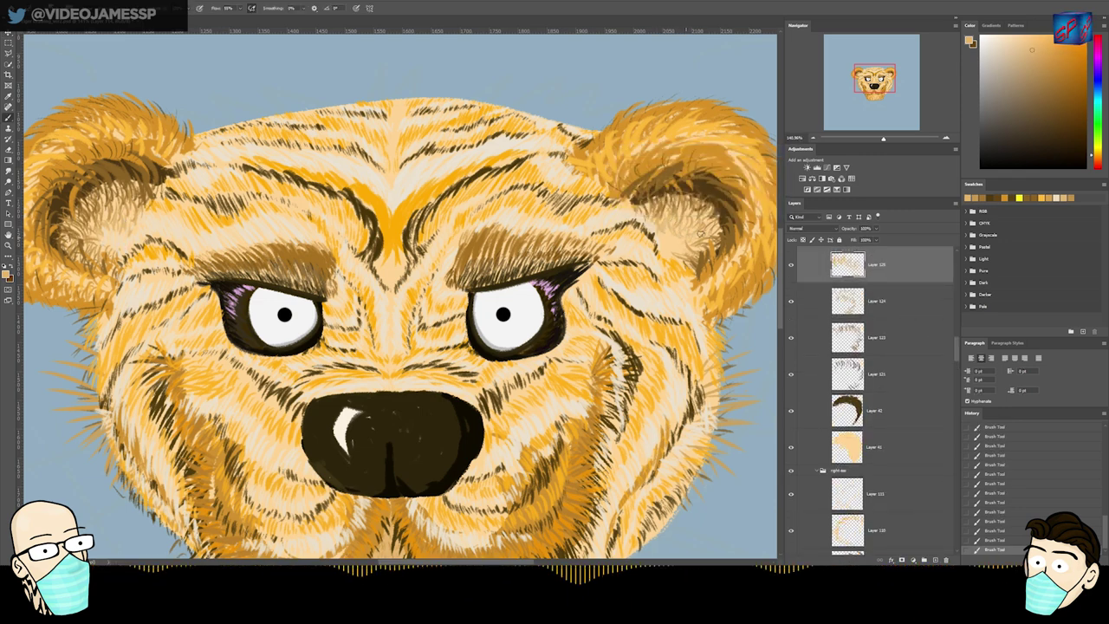
# - Paint cream hairs over the centre of the right-hand ear on a new layer, using a cream sampled beside it
pyautogui.keyDown('ctrl'); pyautogui.click(110, 242); pyautogui.keyUp('ctrl')
pyautogui.keyDown('ctrl'); pyautogui.click(671, 241); pyautogui.keyUp('ctrl')
pyautogui.hotkey('ctrl', 'shift', 'alt', 'n')
pyautogui.moveTo(668, 240); pyautogui.dragTo(661, 234)
pyautogui.moveTo(671, 242); pyautogui.dragTo(661, 243)
pyautogui.hotkey('ctrl', 'z')
pyautogui.hotkey('ctrl', 'z')
pyautogui.hotkey('ctrl', 'z')
pyautogui.keyDown('alt'); pyautogui.click(695, 264); pyautogui.keyUp('alt')
pyautogui.moveTo(686, 258); pyautogui.dragTo(661, 258)
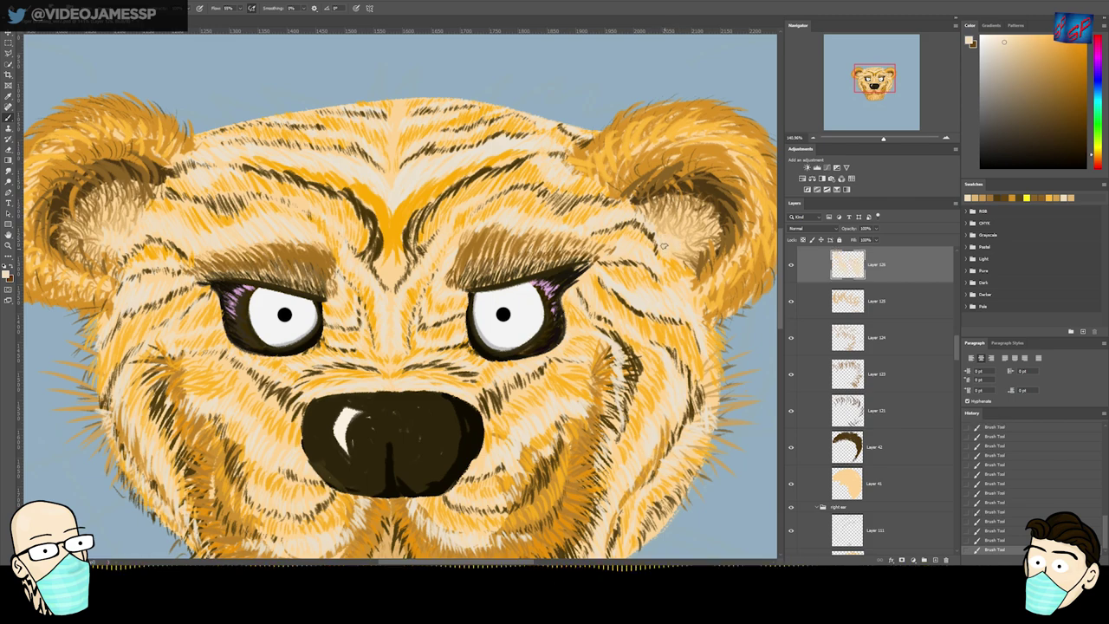
# - Paint a brown band along the right-hand ear's inner rim on a new layer and move it beneath the dark shadow layer
pyautogui.scroll(-5, 682, 244)
pyautogui.scroll(8, 681, 244)
pyautogui.keyDown('ctrl'); pyautogui.click(710, 175); pyautogui.keyUp('ctrl')
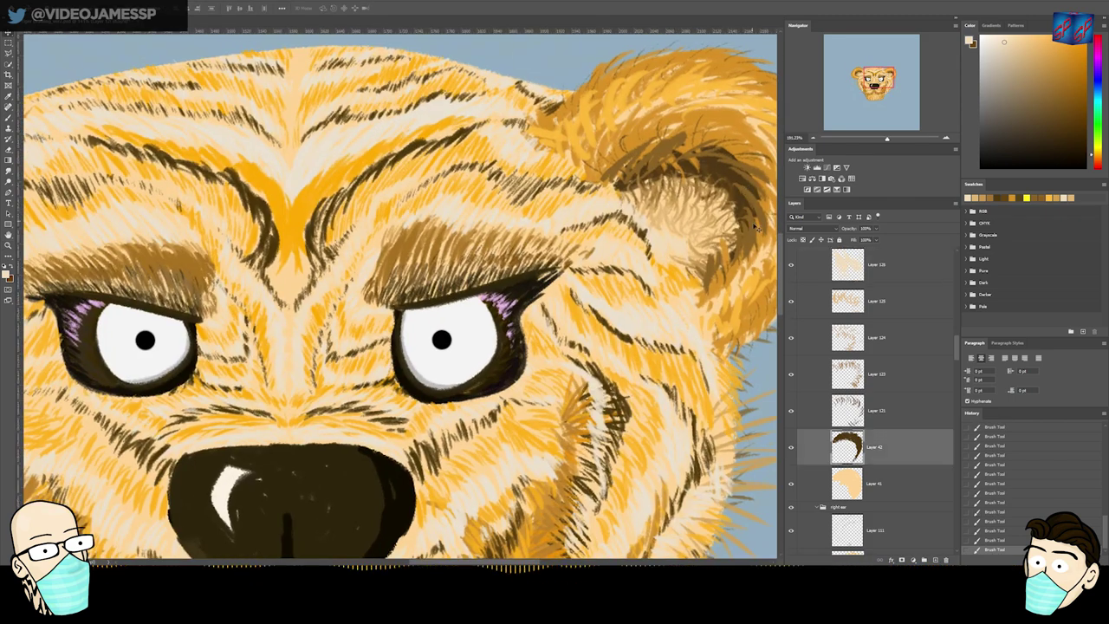
pyautogui.hotkey('ctrl', 'shift', 'alt', 'n')
pyautogui.press('b')
pyautogui.keyDown('alt'); pyautogui.click(718, 165); pyautogui.keyUp('alt')
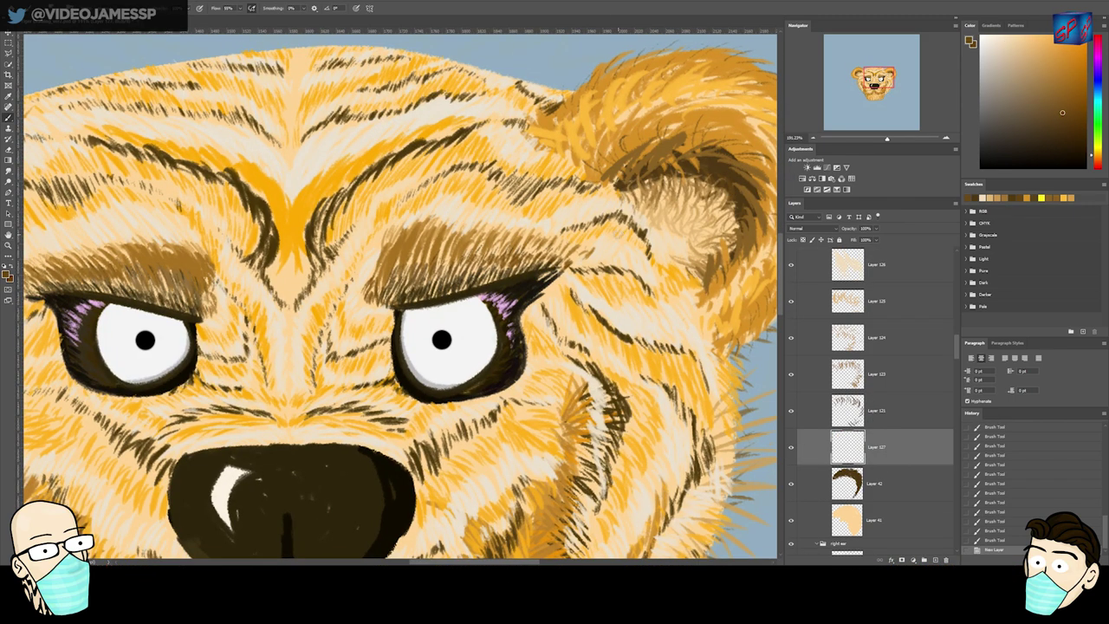
pyautogui.moveTo(628, 184)
pyautogui.mouseDown()
pyautogui.moveTo(697, 172)
pyautogui.moveTo(737, 257)
pyautogui.mouseUp()
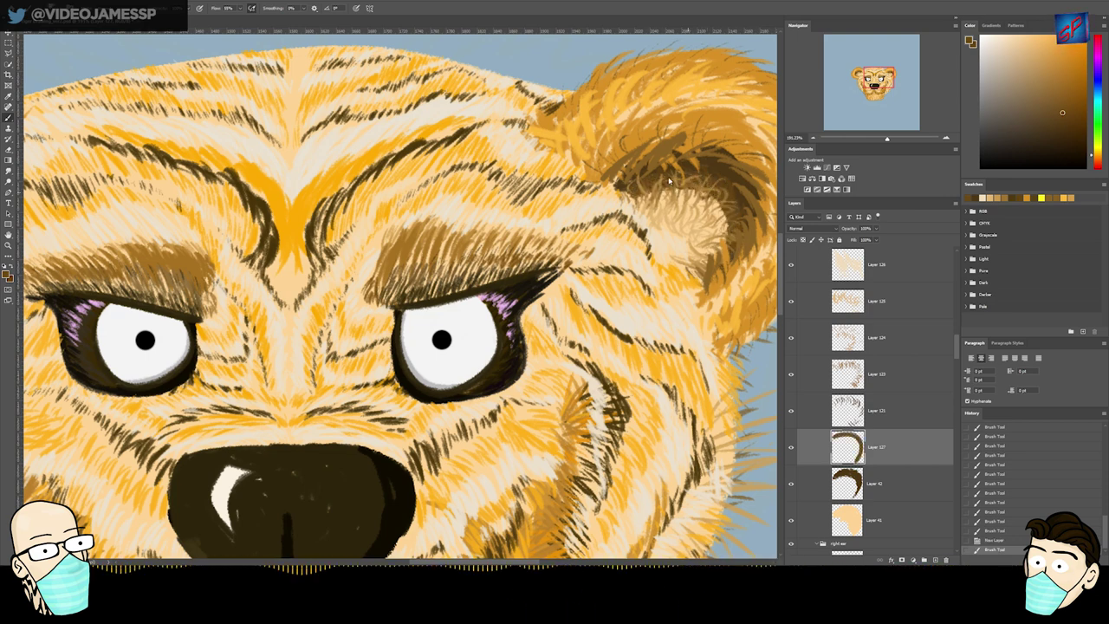
pyautogui.hotkey('ctrl', '[')
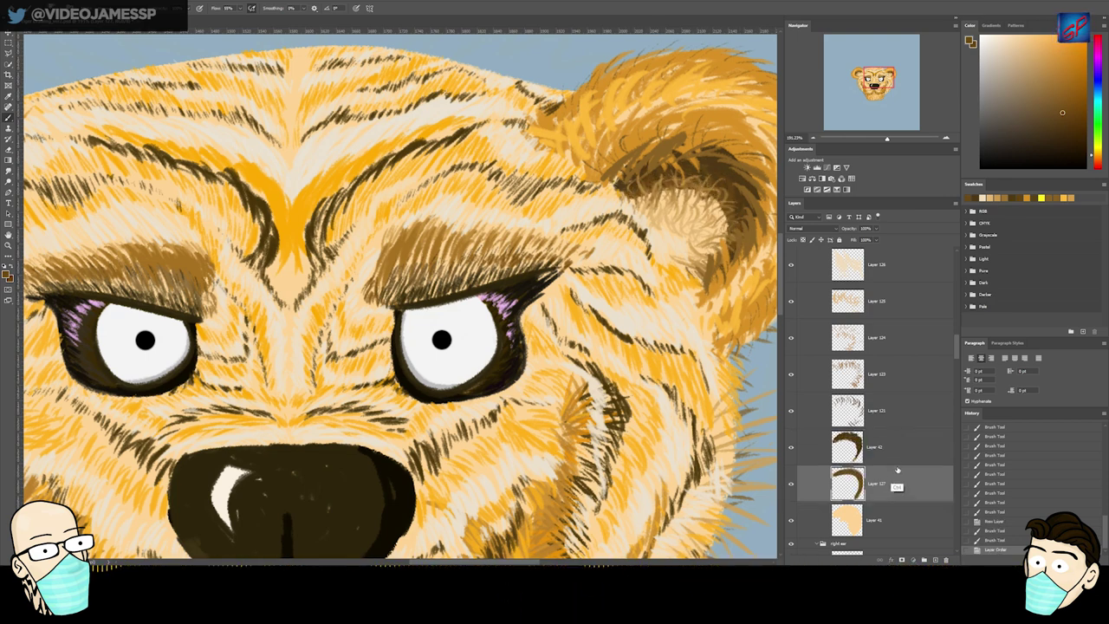
# - Lighten the brown band with Hue/Saturation and extend it along the ear's inner rim with a sampled brown
pyautogui.hotkey('ctrl', 'u')
pyautogui.moveTo(859, 226)
pyautogui.mouseDown()
pyautogui.moveTo(849, 229)
pyautogui.moveTo(866, 226)
pyautogui.moveTo(867, 205)
pyautogui.moveTo(867, 224)
pyautogui.mouseUp()
pyautogui.click(951, 142)
pyautogui.moveTo(737, 245); pyautogui.dragTo(812, 436)
pyautogui.moveTo(667, 175); pyautogui.dragTo(654, 176)
pyautogui.keyDown('alt'); pyautogui.click(569, 132); pyautogui.keyUp('alt')
pyautogui.moveTo(550, 142)
pyautogui.mouseDown()
pyautogui.moveTo(613, 134)
pyautogui.moveTo(702, 229)
pyautogui.mouseUp()
# - Erase the brown band's overspill from the light inner area of the right-hand ear
pyautogui.press('e')
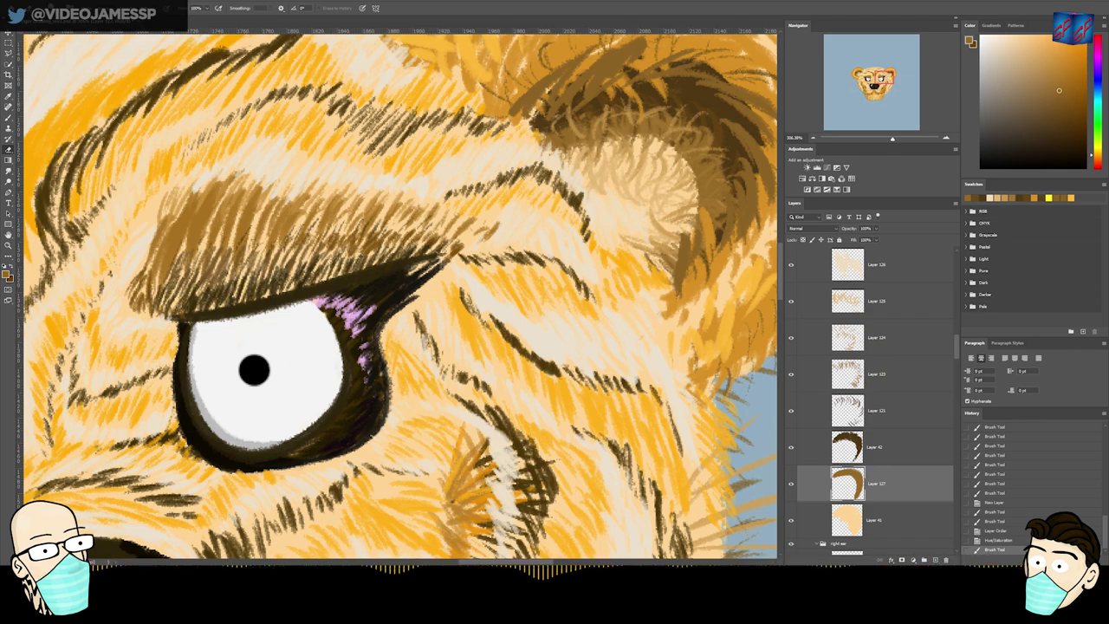
pyautogui.moveTo(596, 210)
pyautogui.mouseDown()
pyautogui.moveTo(655, 187)
pyautogui.moveTo(619, 221)
pyautogui.mouseUp()
pyautogui.moveTo(622, 206)
pyautogui.mouseDown()
pyautogui.moveTo(580, 226)
pyautogui.moveTo(752, 222)
pyautogui.moveTo(688, 199)
pyautogui.moveTo(703, 206)
pyautogui.mouseUp()
# - Paint a matching brown band inside the left-hand ear on a new layer placed beneath its dark shadow layer
pyautogui.keyDown('ctrl'); pyautogui.click(234, 141); pyautogui.keyUp('ctrl')
pyautogui.press('b')
pyautogui.moveTo(227, 145)
pyautogui.mouseDown()
pyautogui.moveTo(142, 172)
pyautogui.moveTo(163, 208)
pyautogui.mouseUp()
pyautogui.hotkey('ctrl', 'z')
pyautogui.hotkey('ctrl', 'alt', 'shift', 'n')
pyautogui.scroll(-5, 921, 381)
pyautogui.moveTo(910, 258); pyautogui.dragTo(908, 308)
pyautogui.moveTo(208, 147)
pyautogui.mouseDown()
pyautogui.moveTo(135, 192)
pyautogui.moveTo(134, 230)
pyautogui.moveTo(163, 250)
pyautogui.moveTo(135, 239)
pyautogui.moveTo(184, 189)
pyautogui.moveTo(146, 213)
pyautogui.moveTo(166, 173)
pyautogui.mouseUp()
# - Erase stray paint around the inner edges of the ears on their layers
pyautogui.press('e')
pyautogui.press('z')
pyautogui.moveTo(214, 189)
pyautogui.mouseDown()
pyautogui.moveTo(165, 208)
pyautogui.moveTo(207, 176)
pyautogui.mouseUp()
pyautogui.click(896, 257)
pyautogui.press('e')
pyautogui.moveTo(204, 175)
pyautogui.mouseDown()
pyautogui.moveTo(193, 185)
pyautogui.moveTo(201, 188)
pyautogui.mouseUp()
pyautogui.hotkey('ctrl', 'z')
pyautogui.moveTo(554, 185)
pyautogui.mouseDown()
pyautogui.moveTo(519, 185)
pyautogui.moveTo(559, 186)
pyautogui.mouseUp()
pyautogui.press('z')
pyautogui.press('v')
pyautogui.click(520, 182)
pyautogui.press('e')
pyautogui.moveTo(472, 169); pyautogui.dragTo(440, 184)
pyautogui.hotkey('ctrl', 'z')
pyautogui.hotkey('ctrl', 'z')
pyautogui.moveTo(461, 184)
pyautogui.mouseDown()
pyautogui.moveTo(447, 192)
pyautogui.moveTo(438, 246)
pyautogui.moveTo(474, 241)
pyautogui.mouseUp()
pyautogui.press('z')
pyautogui.press('z')
pyautogui.moveTo(414, 379); pyautogui.dragTo(437, 372)
# - Check the contents of a layer near the bottom of the stack through its visibility and selection, and delete the layer
pyautogui.press('e')
pyautogui.press('v')
pyautogui.click(610, 343)
pyautogui.click(791, 501)
pyautogui.click(792, 501)
pyautogui.keyDown('ctrl'); pyautogui.click(813, 506); pyautogui.keyUp('ctrl')
pyautogui.hotkey('ctrl', 'd')
pyautogui.click(872, 493)
pyautogui.press('Delete')
# - Select the outline hair layer below the head shape, sample a dark fur colour and paint short hairs along the head's top edge
pyautogui.click(849, 489)
pyautogui.keyDown('ctrl'); pyautogui.click(819, 490); pyautogui.keyUp('ctrl')
pyautogui.hotkey('ctrl', 'd')
pyautogui.click(827, 471)
pyautogui.press('b')
pyautogui.keyDown('alt'); pyautogui.click(614, 210); pyautogui.keyUp('alt')
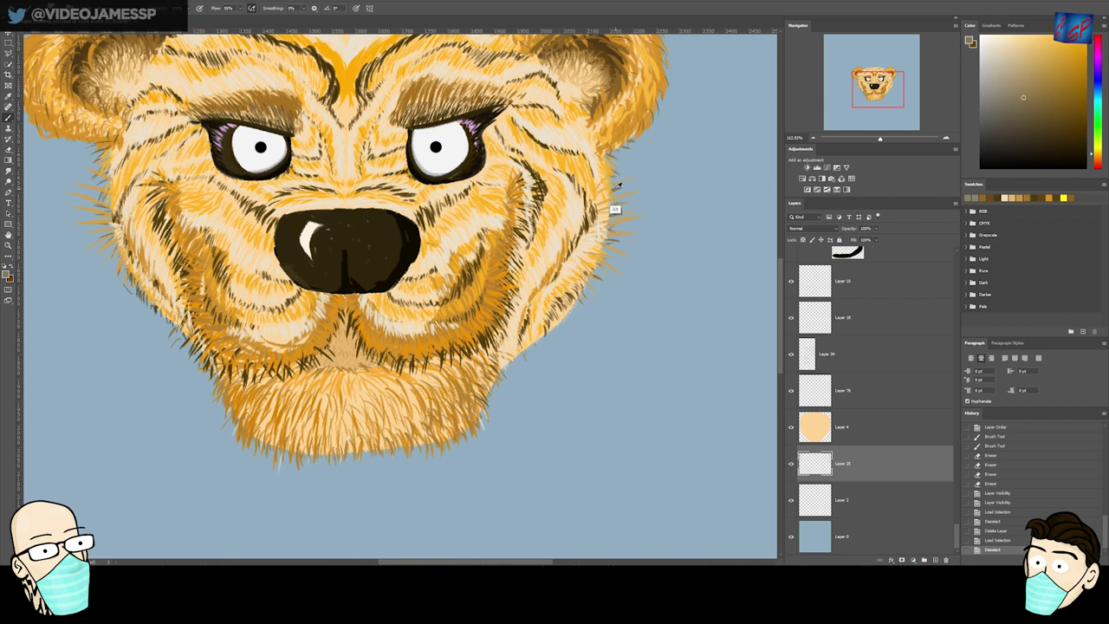
pyautogui.moveTo(600, 198); pyautogui.dragTo(609, 397)
pyautogui.moveTo(201, 201); pyautogui.dragTo(199, 190)
pyautogui.moveTo(210, 199); pyautogui.dragTo(221, 184)
pyautogui.moveTo(237, 192)
pyautogui.mouseDown()
pyautogui.moveTo(235, 180)
pyautogui.moveTo(251, 179)
pyautogui.mouseUp()
pyautogui.moveTo(265, 187); pyautogui.dragTo(279, 177)
pyautogui.moveTo(292, 183); pyautogui.dragTo(290, 176)
pyautogui.moveTo(305, 181); pyautogui.dragTo(317, 173)
pyautogui.moveTo(332, 177); pyautogui.dragTo(331, 170)
pyautogui.moveTo(347, 176); pyautogui.dragTo(345, 169)
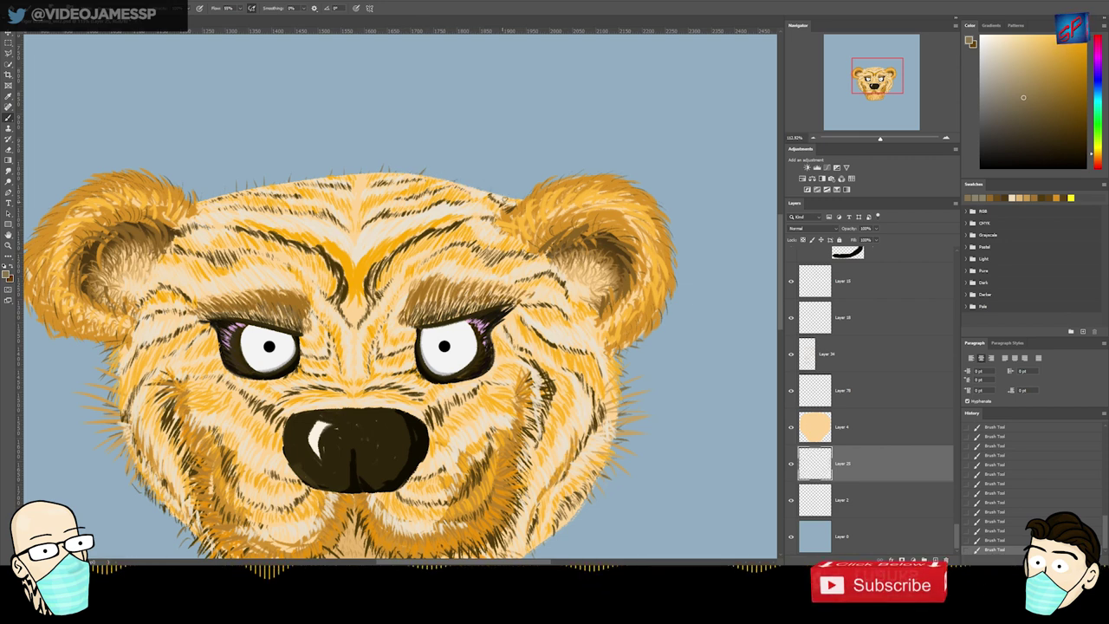
# - Add a new layer on top of the forehead group and paint orange hairs over the head's upper outline beside the left-hand ear
pyautogui.press('v')
pyautogui.click(351, 180)
pyautogui.moveTo(954, 298); pyautogui.dragTo(954, 285)
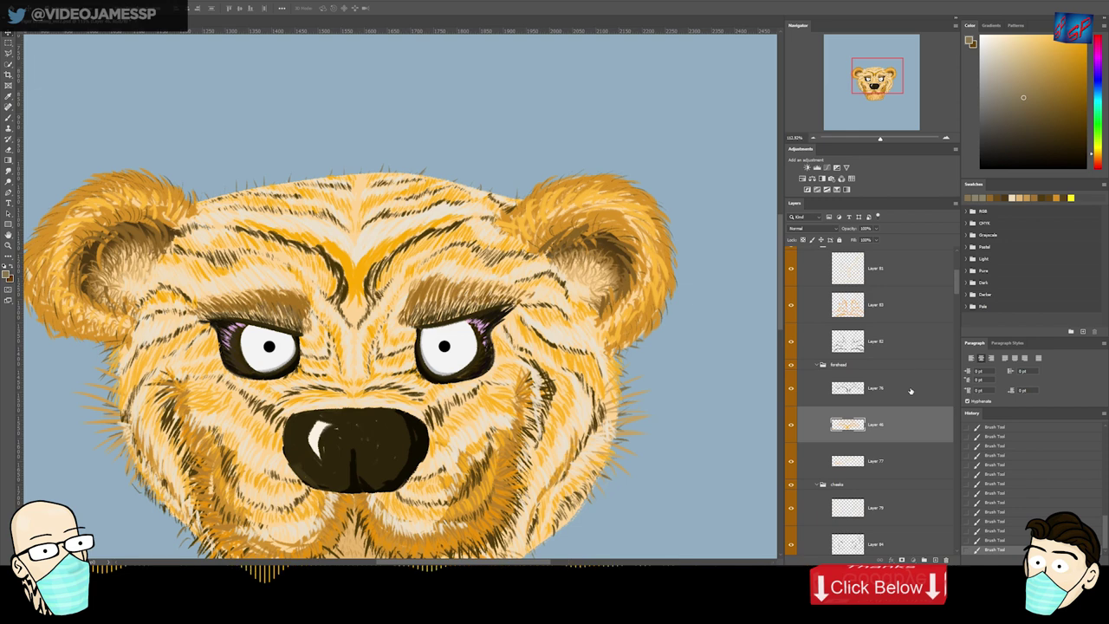
pyautogui.click(911, 387)
pyautogui.hotkey('ctrl', 'shift', 'n')
pyautogui.press('Return')
pyautogui.press('b')
pyautogui.keyDown('alt'); pyautogui.click(265, 225); pyautogui.keyUp('alt')
pyautogui.keyDown('alt'); pyautogui.click(227, 206); pyautogui.keyUp('alt')
pyautogui.moveTo(200, 204); pyautogui.dragTo(197, 197)
pyautogui.moveTo(205, 203); pyautogui.dragTo(207, 194)
pyautogui.moveTo(216, 200); pyautogui.dragTo(220, 192)
pyautogui.moveTo(230, 197); pyautogui.dragTo(246, 184)
pyautogui.moveTo(258, 188); pyautogui.dragTo(257, 181)
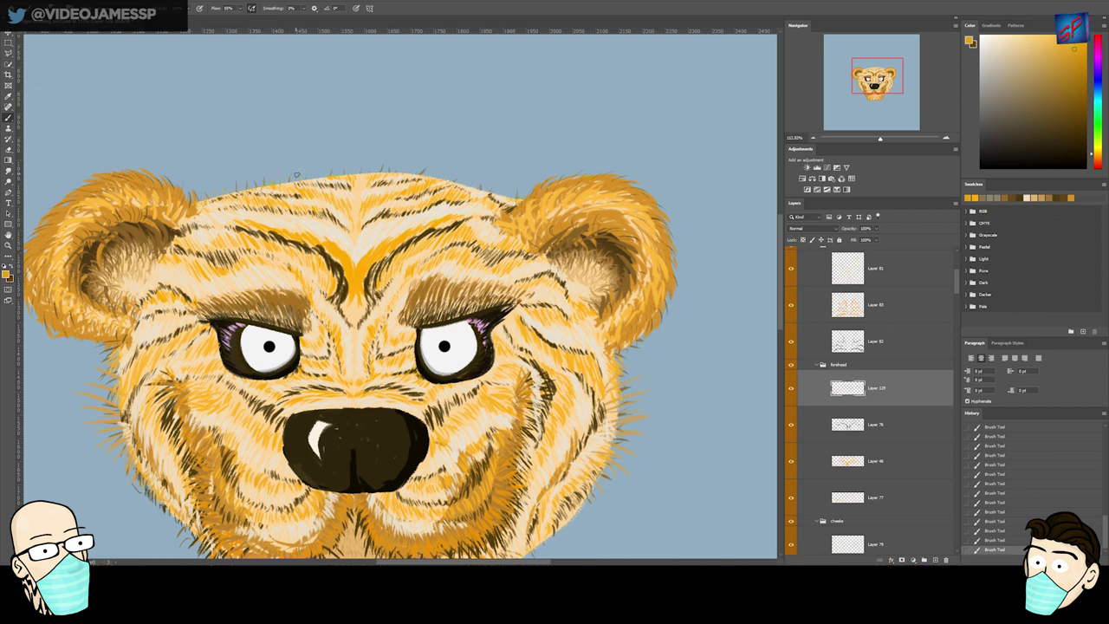
pyautogui.moveTo(326, 178)
pyautogui.mouseDown()
pyautogui.moveTo(317, 167)
pyautogui.moveTo(373, 163)
pyautogui.moveTo(354, 155)
pyautogui.mouseUp()
pyautogui.hotkey('ctrl', 'z')
pyautogui.hotkey('ctrl', 'z')
pyautogui.hotkey('ctrl', 'z')
pyautogui.hotkey('ctrl', 'z')
pyautogui.hotkey('ctrl', 'z')
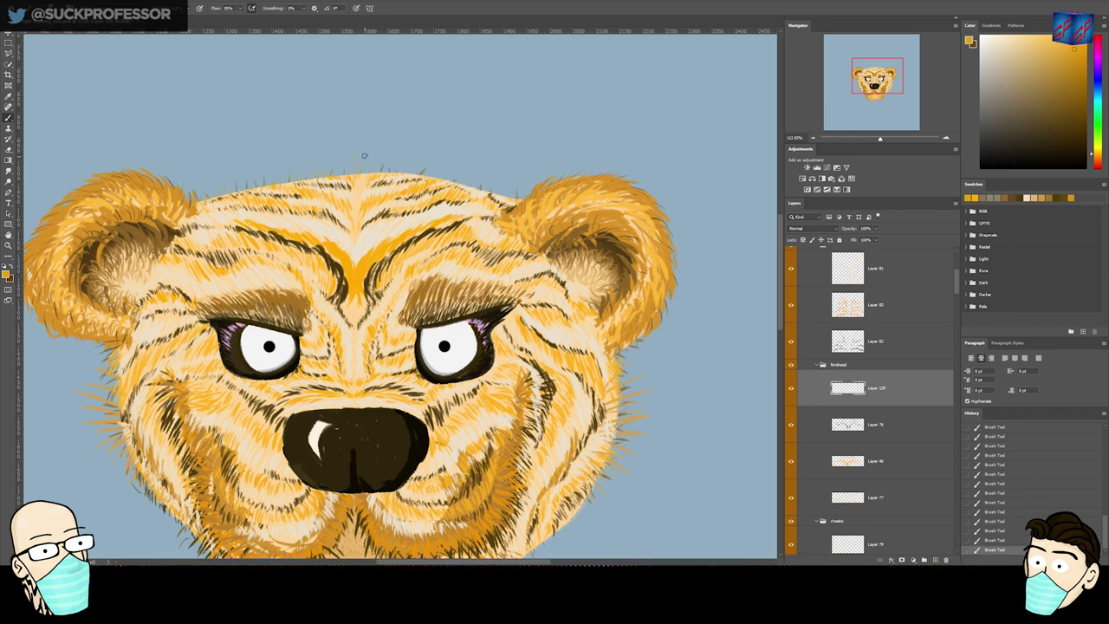
pyautogui.hotkey('ctrl', 'z')
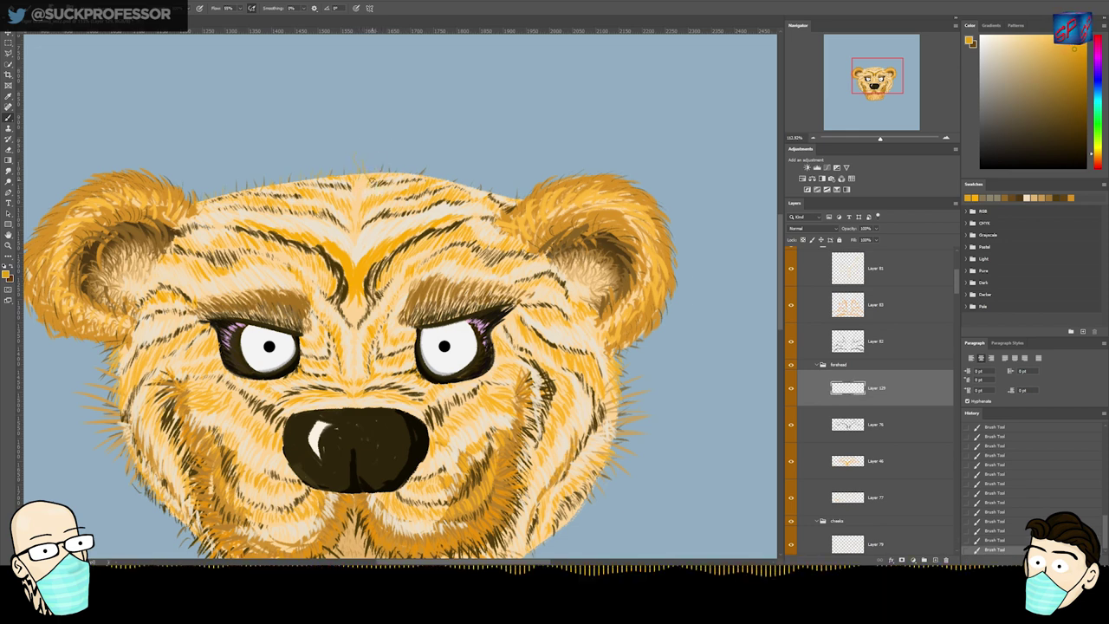
# - Paint orange hairs at the centre of the head's top edge and beside the right-hand ear
pyautogui.moveTo(357, 175); pyautogui.dragTo(348, 156)
pyautogui.moveTo(520, 205); pyautogui.dragTo(528, 190)
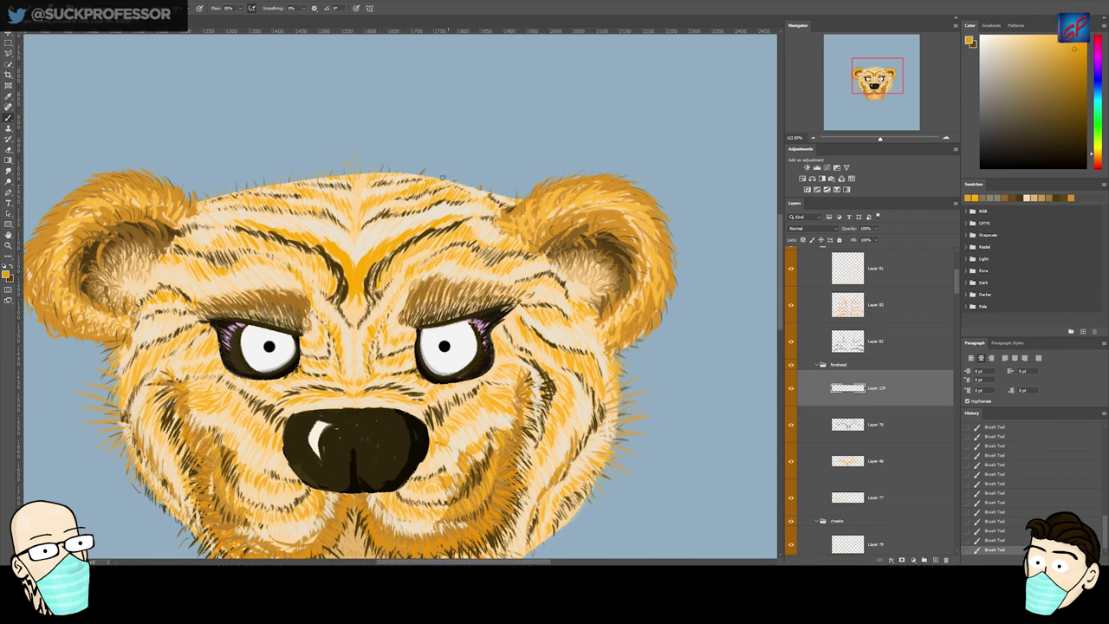
pyautogui.moveTo(486, 399); pyautogui.dragTo(487, 355)
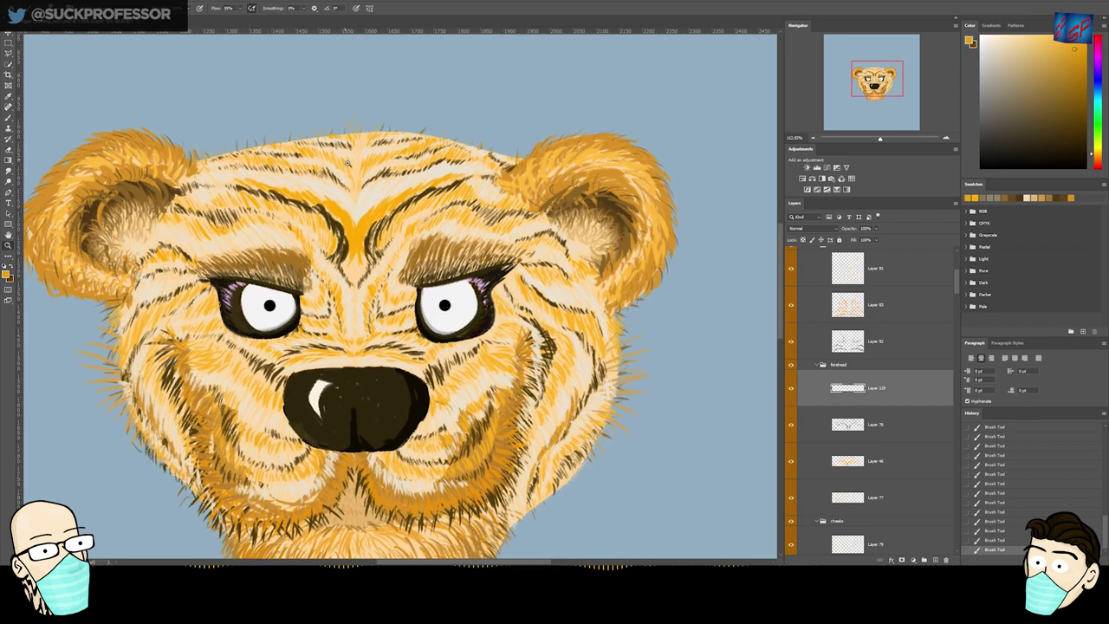
pyautogui.moveTo(345, 147); pyautogui.dragTo(381, 147)
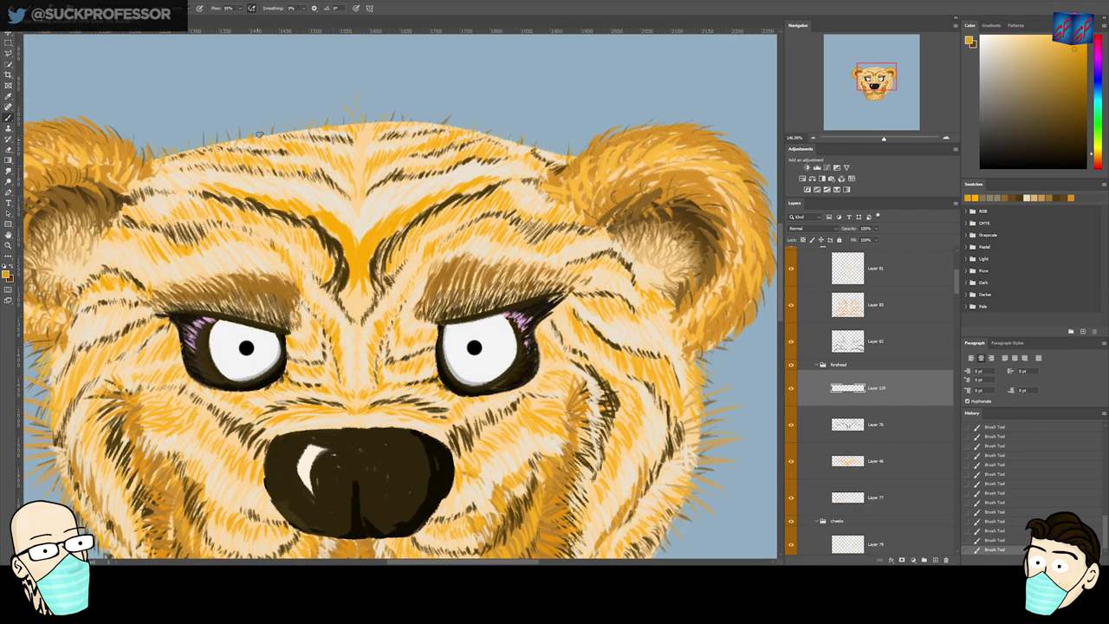
# - Add a layer beneath the orange forehead hairs and paint darker orange hairs on it along the head's top edge between the ears
pyautogui.keyDown('ctrl'); pyautogui.click(335, 155); pyautogui.keyUp('ctrl')
pyautogui.click(934, 559)
pyautogui.moveTo(904, 461); pyautogui.dragTo(904, 413)
pyautogui.doubleClick(904, 414)
pyautogui.press('Escape')
pyautogui.click(883, 385)
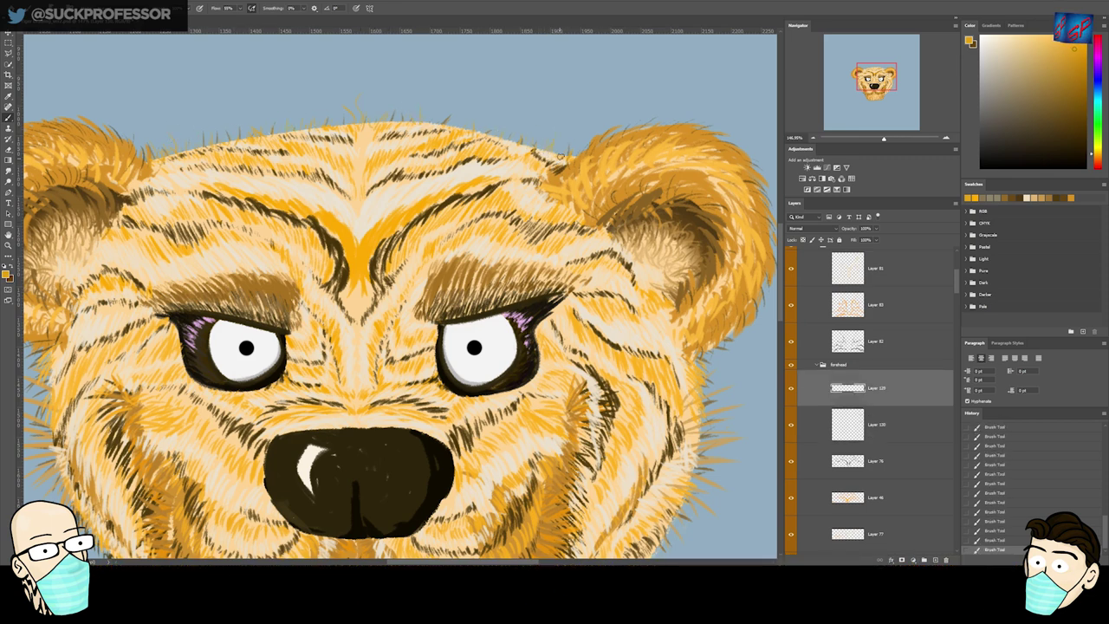
pyautogui.click(894, 421)
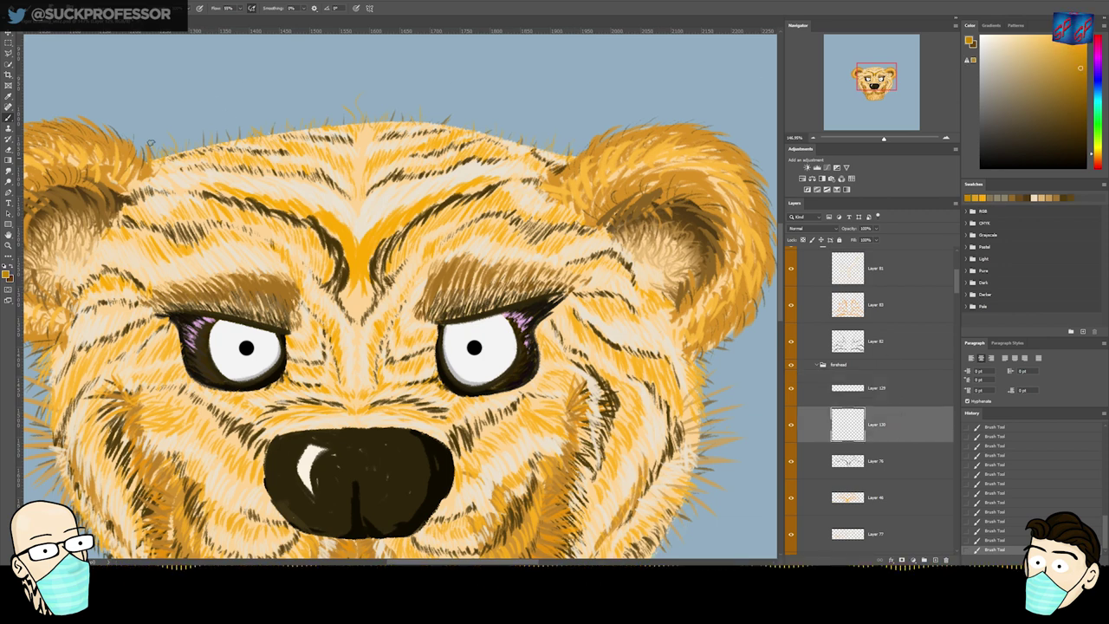
pyautogui.moveTo(219, 149); pyautogui.dragTo(211, 142)
pyautogui.moveTo(328, 126)
pyautogui.mouseDown()
pyautogui.moveTo(325, 117)
pyautogui.moveTo(351, 110)
pyautogui.mouseUp()
pyautogui.moveTo(456, 117); pyautogui.dragTo(578, 149)
# - Load the lower lip shape as a selection and add a new layer directly above its base layer in the lower lip group
pyautogui.moveTo(474, 192); pyautogui.dragTo(425, 208)
pyautogui.moveTo(451, 321); pyautogui.dragTo(509, 225)
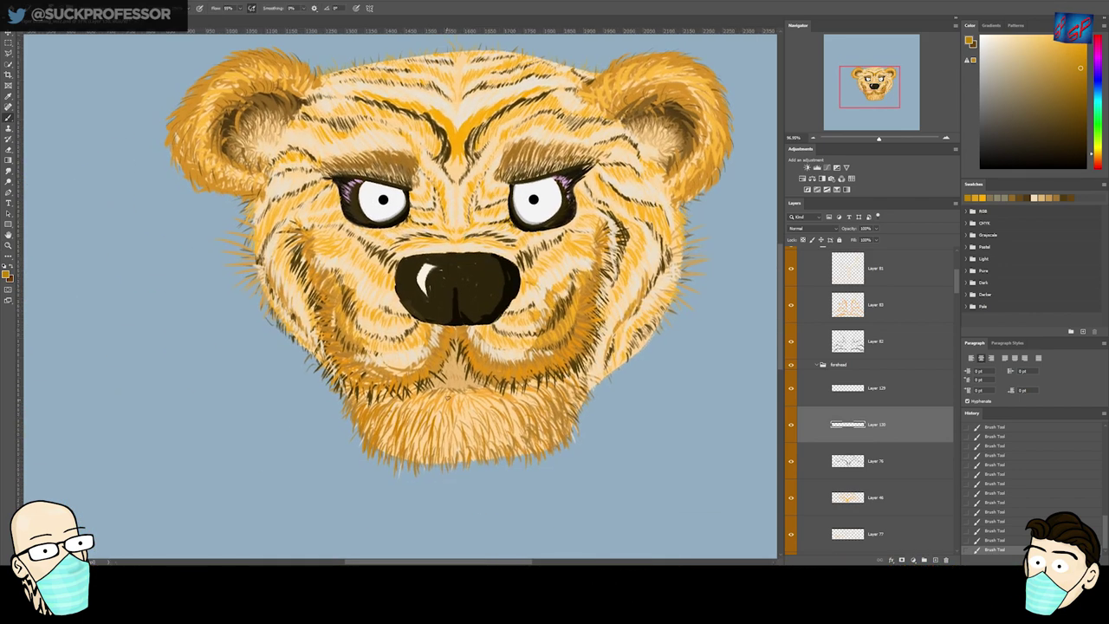
pyautogui.press('v')
pyautogui.click(450, 404)
pyautogui.scroll(-4, 845, 363)
pyautogui.hotkey('ctrl', 'shift', 'n')
pyautogui.press('Return')
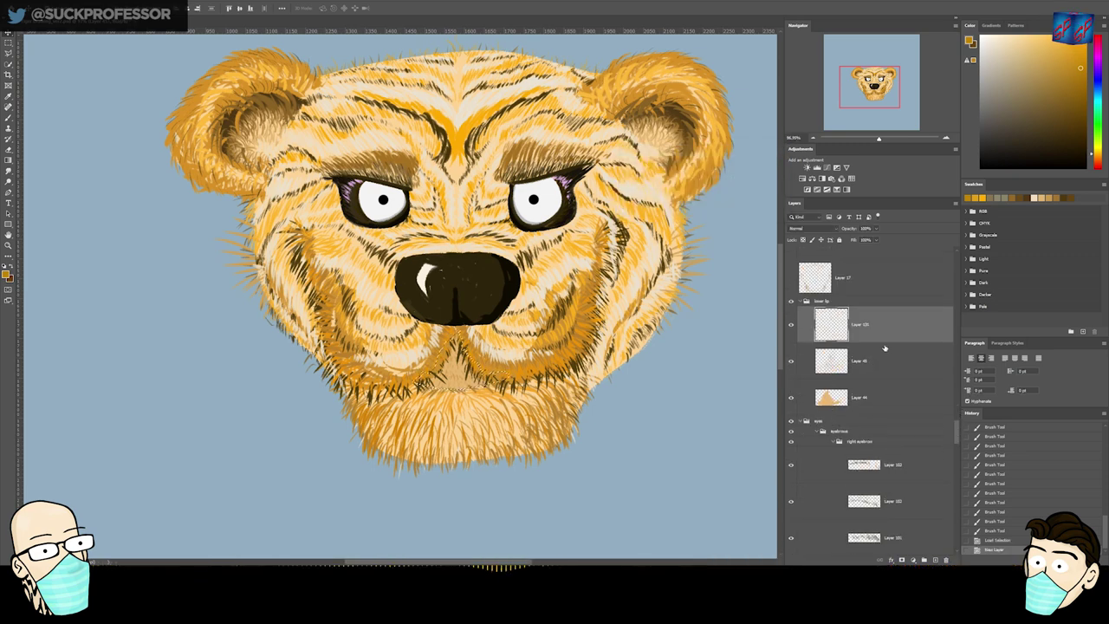
pyautogui.hotkey('ctrl', '[')
# - Set up a black-to-transparent gradient and fill the lower lip selection with it, fading downwards from beneath the nose
pyautogui.press('g')
pyautogui.hotkey('shift', 'g')
pyautogui.keyDown('alt'); pyautogui.click(458, 359); pyautogui.keyUp('alt')
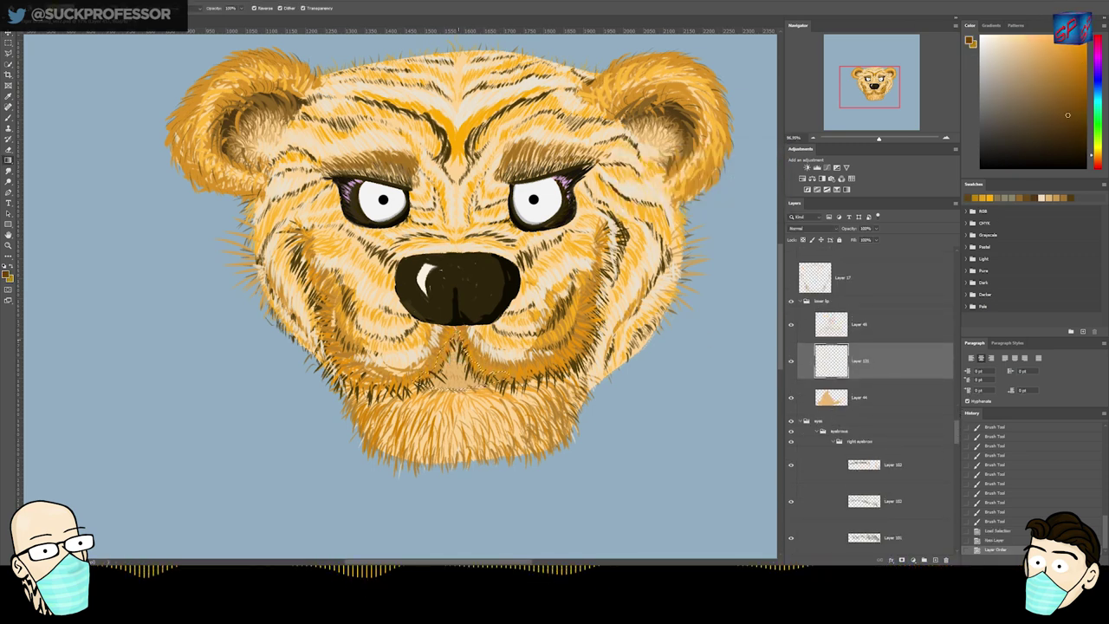
pyautogui.click(62, 8)
pyautogui.click(621, 130)
pyautogui.click(631, 142)
pyautogui.click(643, 142)
pyautogui.click(775, 122)
pyautogui.click(981, 167)
pyautogui.moveTo(457, 346); pyautogui.dragTo(458, 415)
pyautogui.hotkey('ctrl', 'z')
pyautogui.hotkey('ctrl', 'z')
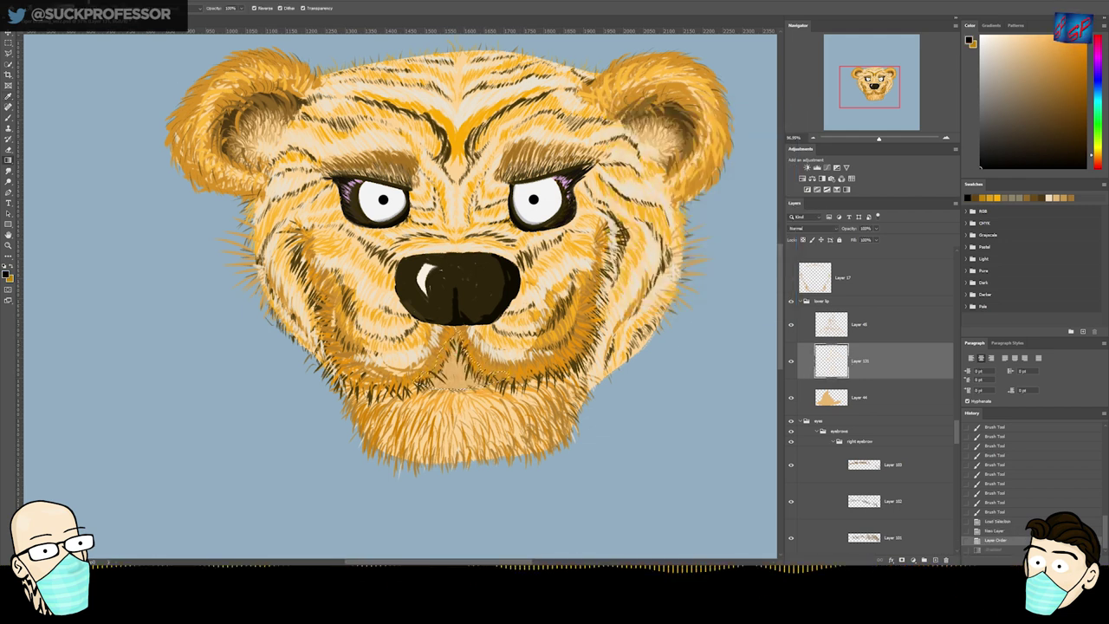
pyautogui.moveTo(454, 343)
pyautogui.mouseDown()
pyautogui.moveTo(456, 399)
pyautogui.moveTo(461, 361)
pyautogui.mouseUp()
pyautogui.hotkey('ctrl', 'z')
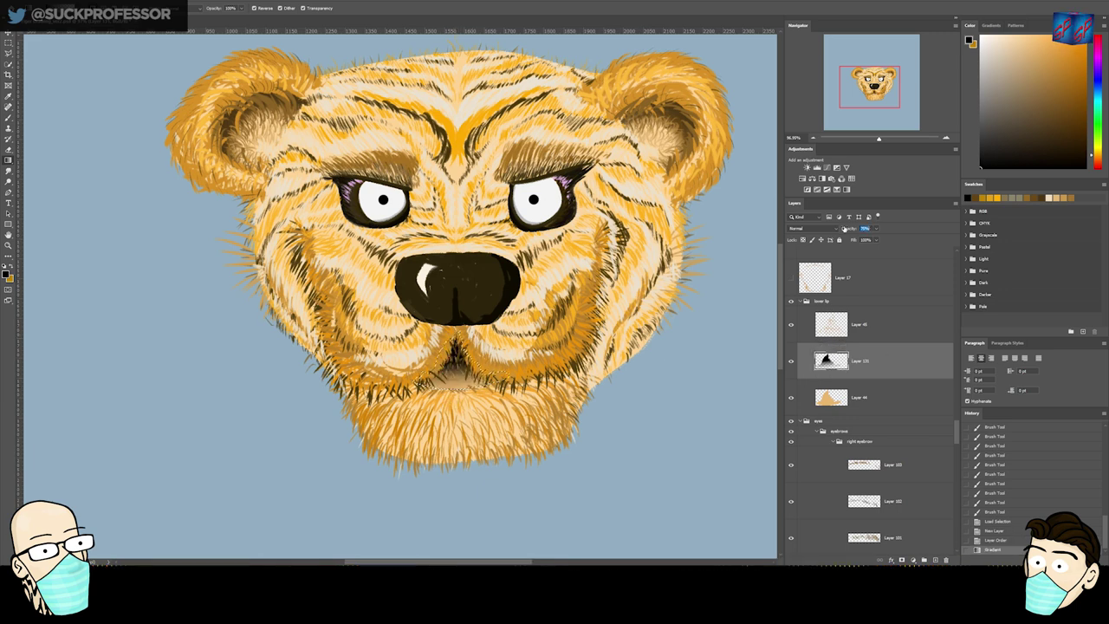
# - Set the lip shading layer's blend mode to Overlay and shift the gradient slightly downwards with Free Transform
pyautogui.click(830, 228)
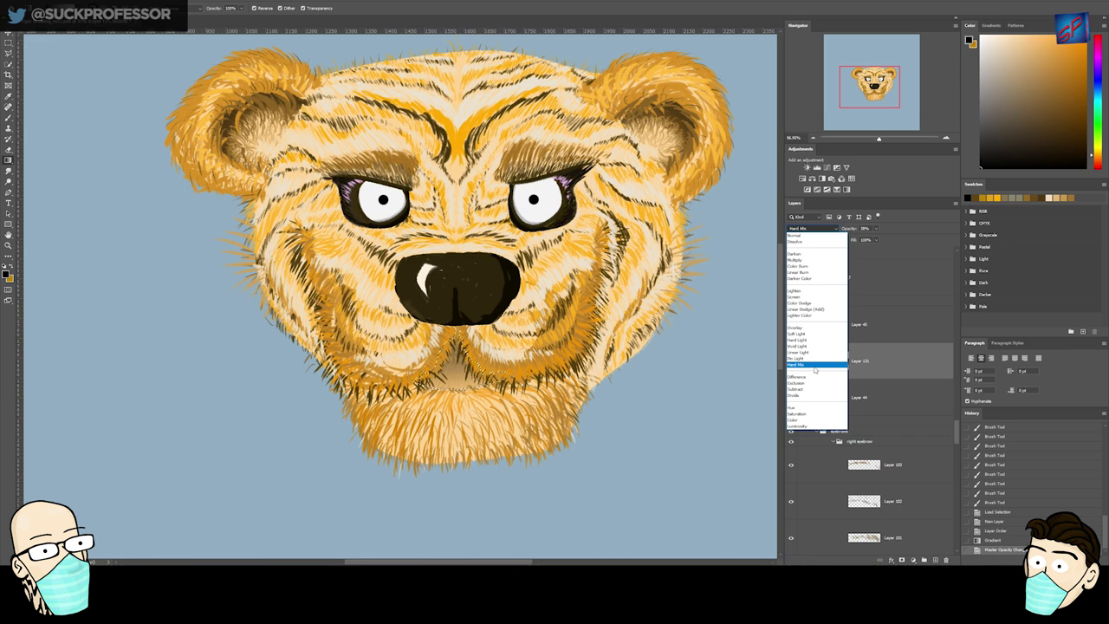
pyautogui.click(806, 327)
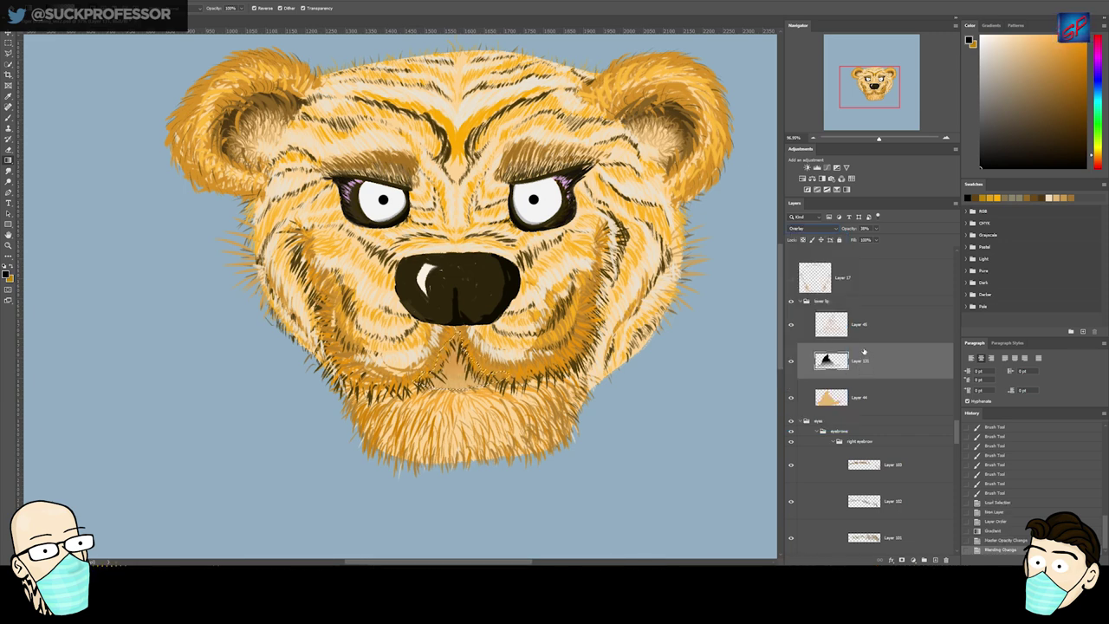
pyautogui.hotkey('ctrl', 'd')
pyautogui.hotkey('ctrl', 't')
pyautogui.moveTo(473, 373); pyautogui.dragTo(467, 394)
pyautogui.moveTo(473, 330); pyautogui.dragTo(479, 344)
pyautogui.press('Return')
pyautogui.press('Return')
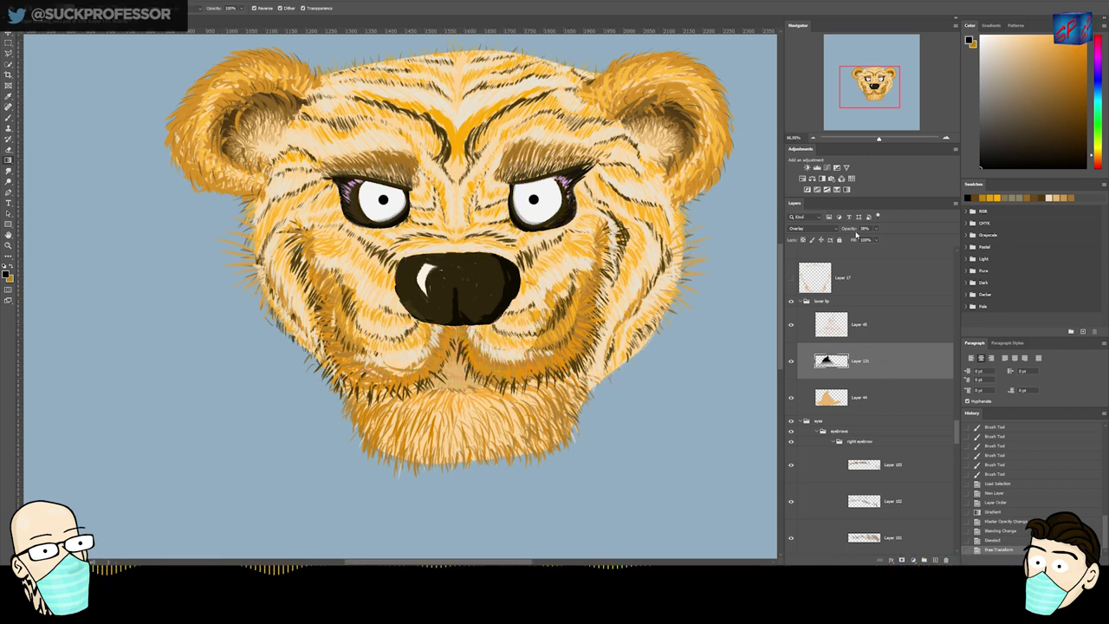
# - Try the lip shading at a higher opacity in Normal and Vivid Light blend modes, and delete the layer
pyautogui.write('87')
pyautogui.click(812, 228)
pyautogui.click(814, 232)
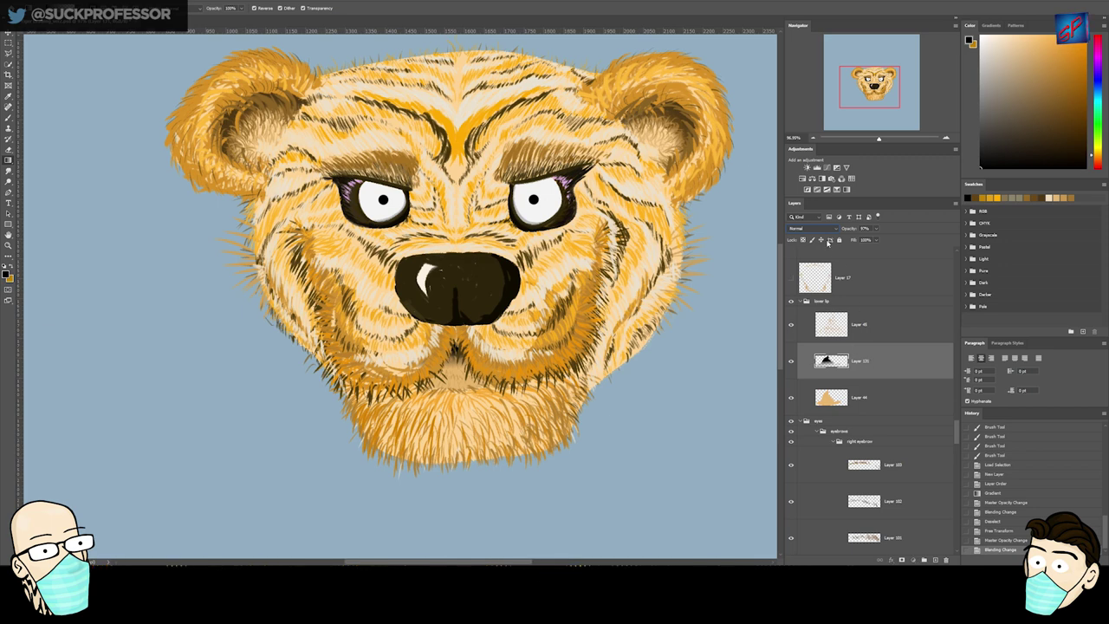
pyautogui.click(813, 228)
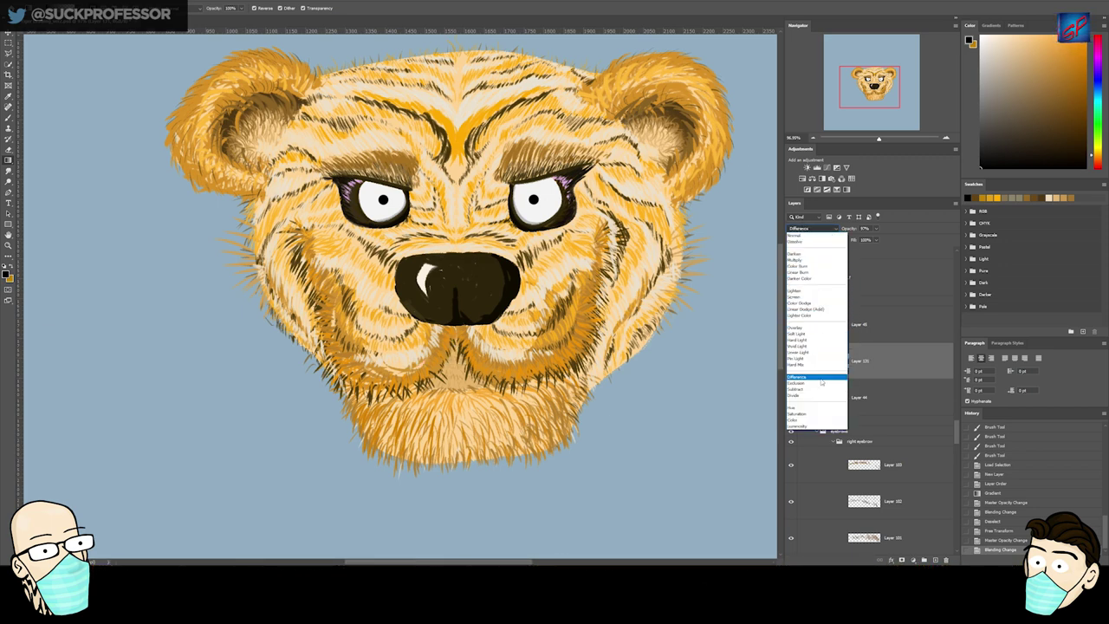
pyautogui.click(802, 347)
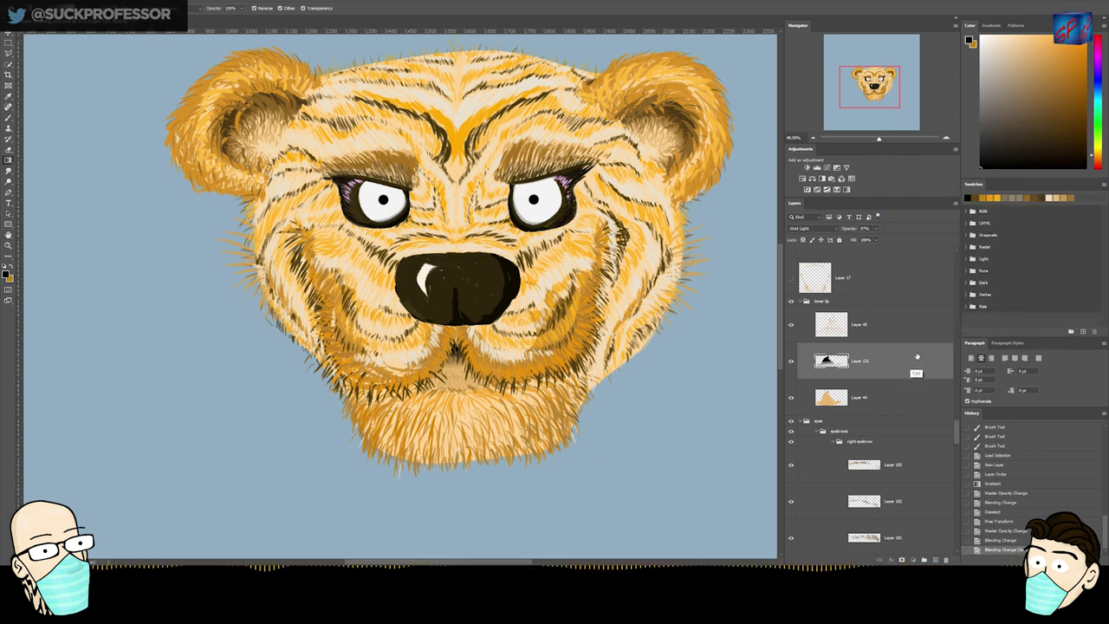
pyautogui.press('Delete')
# - Load the lower lip shape as a selection and add a new layer at the top of the lower lip group
pyautogui.keyDown('ctrl'); pyautogui.click(831, 362); pyautogui.keyUp('ctrl')
pyautogui.hotkey('ctrl', 'shift', 'n')
pyautogui.press('Return')
pyautogui.moveTo(879, 363); pyautogui.dragTo(877, 310)
# - Fill the lip selection with a sampled dark brown gradient, reduce the layer's opacity and clear the selection
pyautogui.keyDown('alt'); pyautogui.click(451, 342); pyautogui.keyUp('alt')
pyautogui.keyDown('alt'); pyautogui.click(447, 341); pyautogui.keyUp('alt')
pyautogui.hotkey('ctrl', 'z')
pyautogui.moveTo(459, 383); pyautogui.dragTo(457, 336)
pyautogui.press('z')
pyautogui.moveTo(844, 232); pyautogui.dragTo(838, 233)
pyautogui.hotkey('ctrl', 'd')
# - Duplicate the peach head base layer, Layer 4, and hide the original
pyautogui.moveTo(494, 305); pyautogui.dragTo(480, 305)
pyautogui.moveTo(522, 416); pyautogui.dragTo(524, 360)
pyautogui.moveTo(956, 435); pyautogui.dragTo(956, 539)
pyautogui.click(842, 427)
pyautogui.moveTo(589, 320); pyautogui.dragTo(519, 392)
pyautogui.keyDown('ctrl'); pyautogui.click(816, 426); pyautogui.keyUp('ctrl')
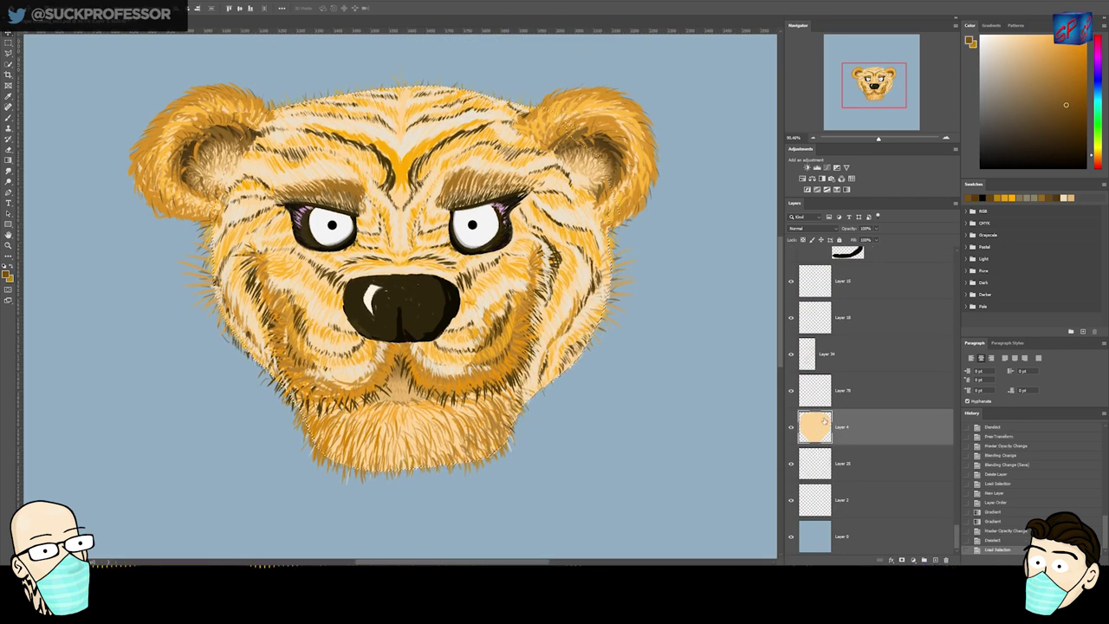
pyautogui.hotkey('ctrl', 'j')
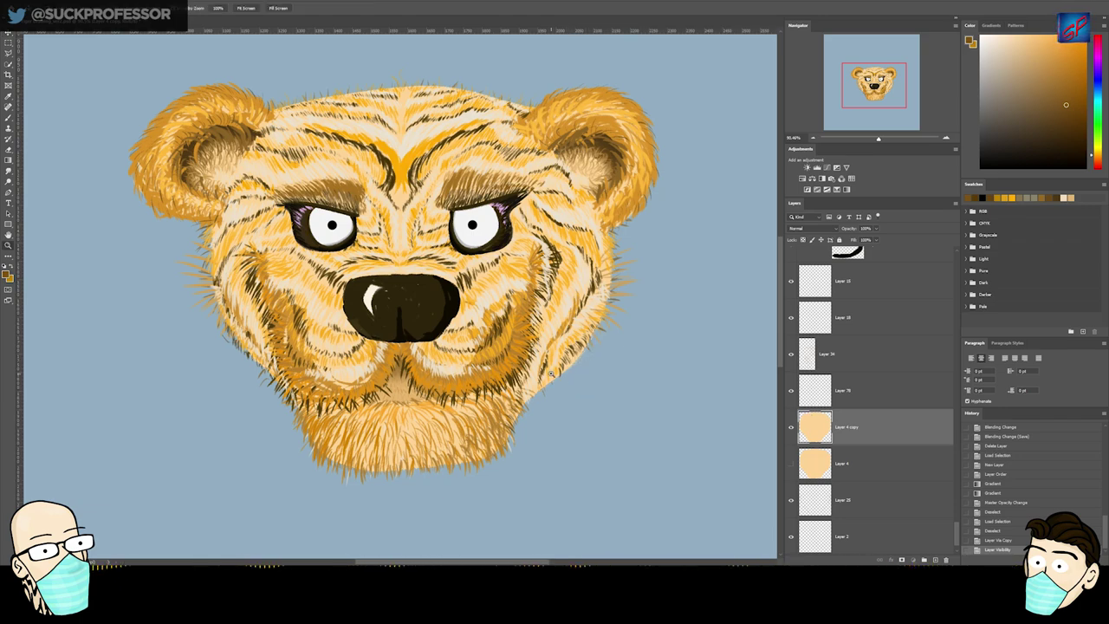
# - Add a new layer below the chin hair group and paint brown hairs along the right-hand cheek's lower edge down to the chin
pyautogui.scroll(3, 551, 372)
pyautogui.click(566, 372)
pyautogui.scroll(-1, 599, 354)
pyautogui.click(663, 298)
pyautogui.hotkey('ctrl', 'shift', 'n')
pyautogui.press('Return')
pyautogui.press('b')
pyautogui.keyDown('alt'); pyautogui.click(586, 357); pyautogui.keyUp('alt')
pyautogui.moveTo(647, 293); pyautogui.dragTo(657, 305)
pyautogui.moveTo(631, 312)
pyautogui.mouseDown()
pyautogui.moveTo(641, 324)
pyautogui.moveTo(620, 348)
pyautogui.mouseUp()
pyautogui.moveTo(595, 340)
pyautogui.mouseDown()
pyautogui.moveTo(603, 368)
pyautogui.moveTo(582, 352)
pyautogui.mouseUp()
pyautogui.moveTo(561, 408); pyautogui.dragTo(568, 377)
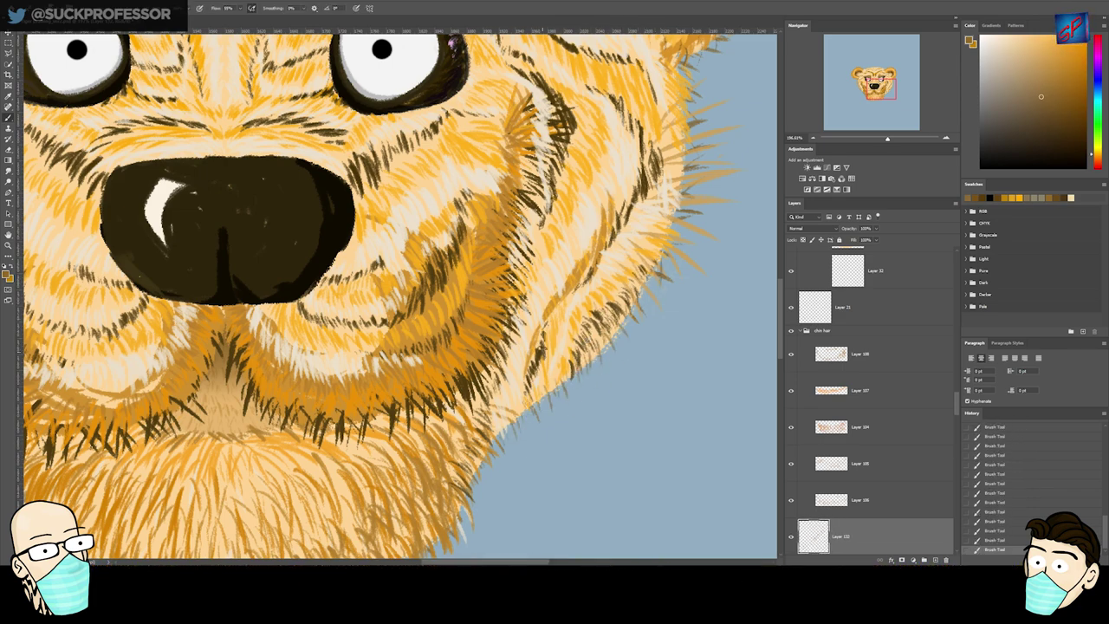
# - Erase excess hair strokes on the cheek edge layer and paint matching brown hairs along the left-hand cheek and jaw
pyautogui.keyDown('alt'); pyautogui.scroll(-2, 551, 347); pyautogui.keyUp('alt')
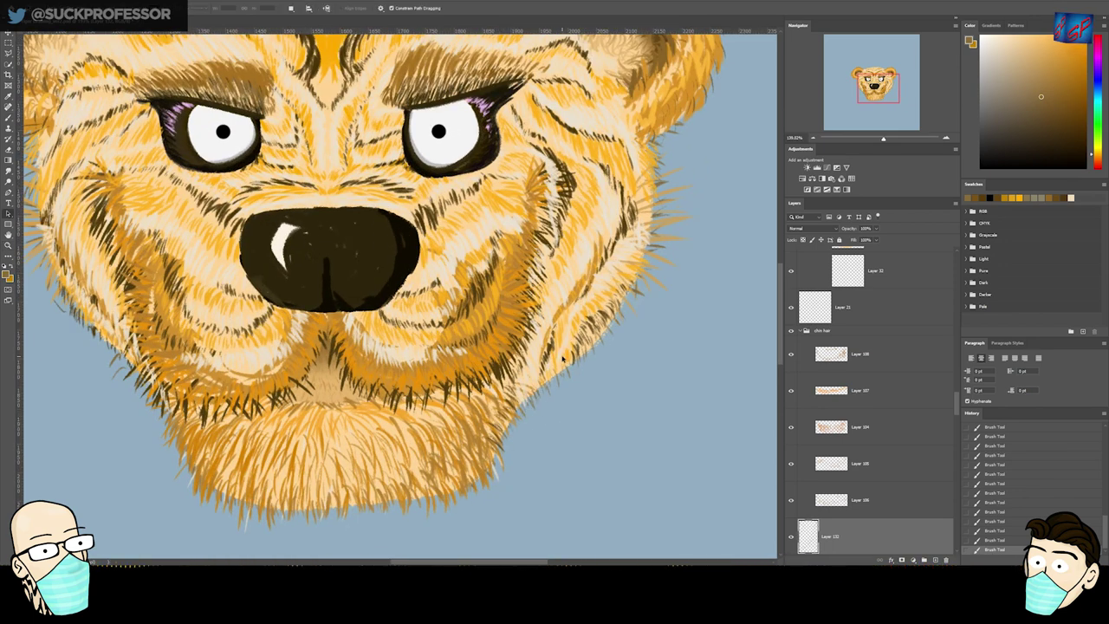
pyautogui.moveTo(373, 369); pyautogui.dragTo(465, 330)
pyautogui.moveTo(177, 332); pyautogui.dragTo(282, 340)
pyautogui.press('e')
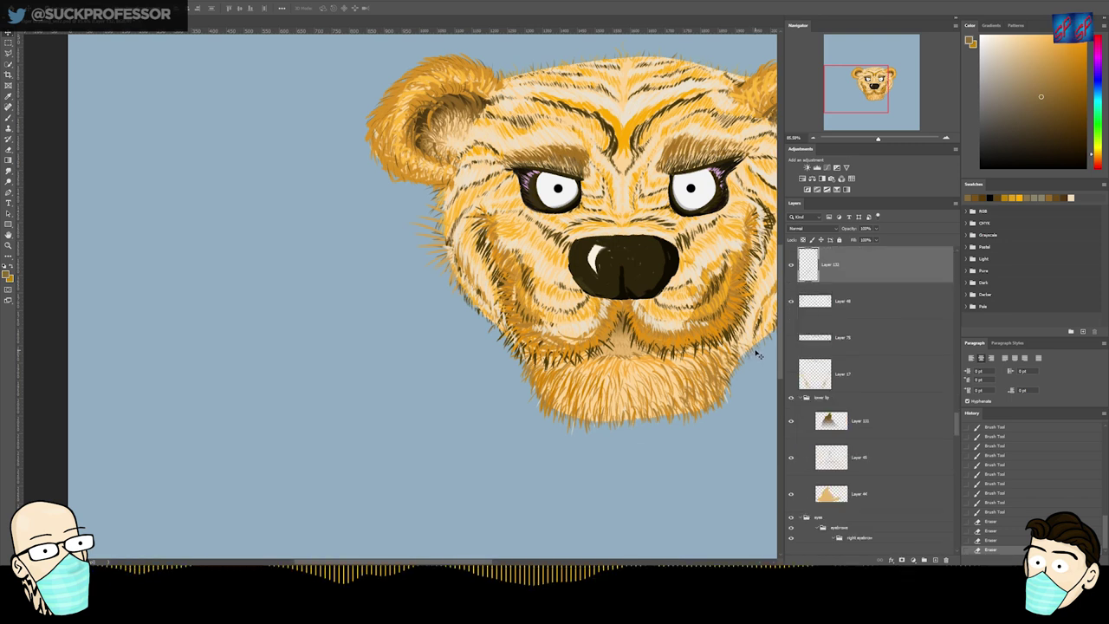
pyautogui.keyDown('ctrl'); pyautogui.click(807, 270); pyautogui.keyUp('ctrl')
pyautogui.press('b')
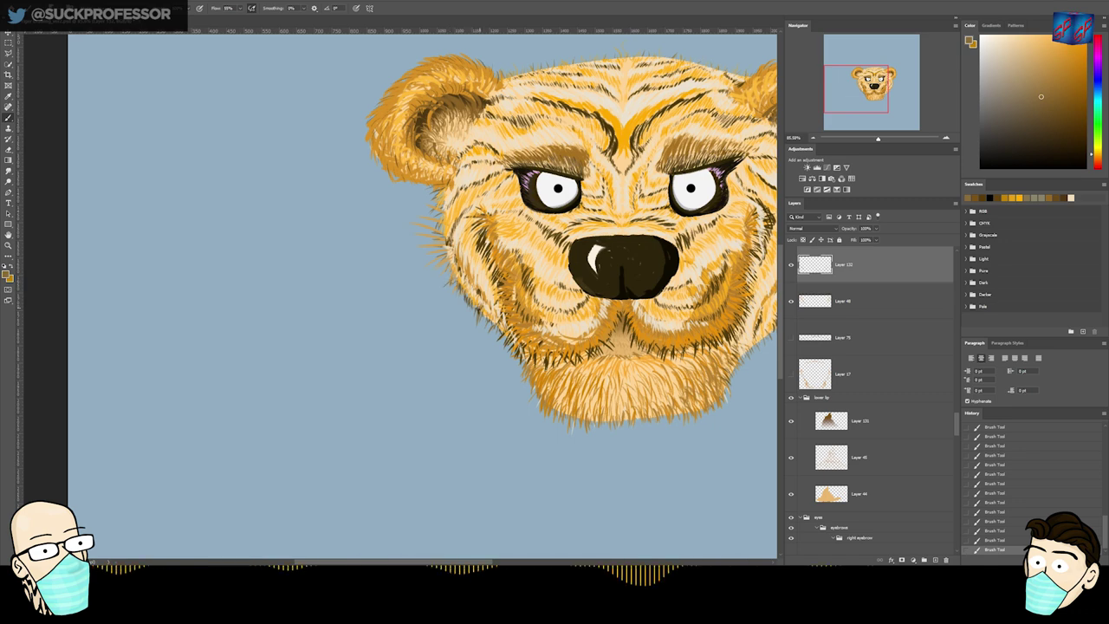
# - Erase stray strokes from the left-hand cheek's lower edge and paint more brown hairs there
pyautogui.scroll(-4, 446, 217)
pyautogui.scroll(10, 347, 304)
pyautogui.press('e')
pyautogui.moveTo(333, 304); pyautogui.dragTo(336, 267)
pyautogui.press('b')
pyautogui.moveTo(338, 279)
pyautogui.mouseDown()
pyautogui.moveTo(344, 265)
pyautogui.moveTo(356, 303)
pyautogui.mouseUp()
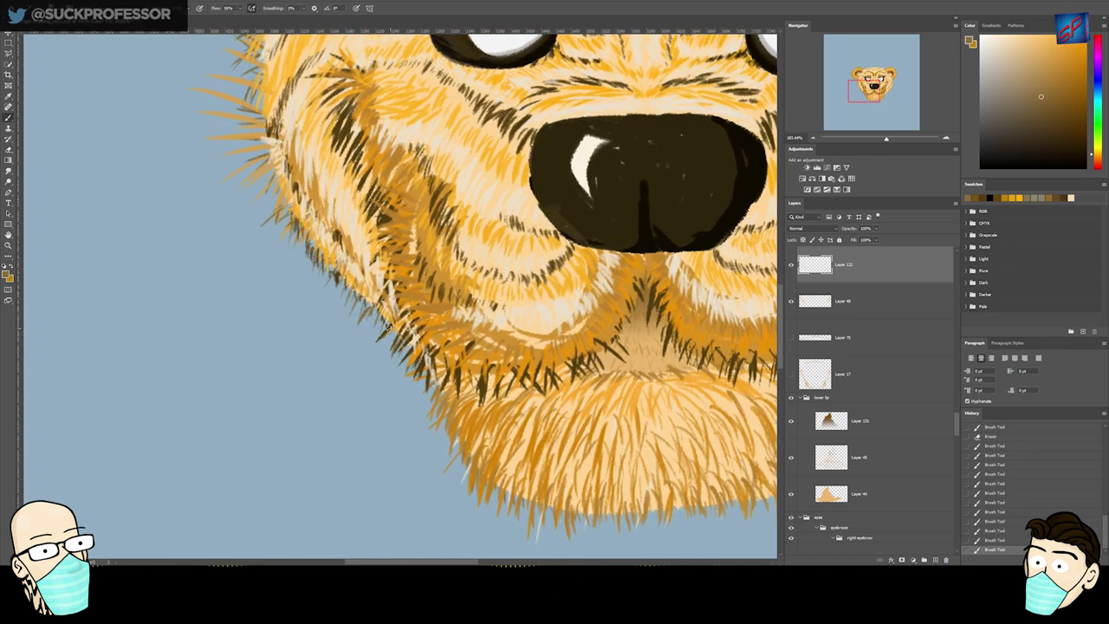
# - Load the nose shape as a selection and paint sampled dark brown along its centre crease, left-hand side and upper edge
pyautogui.moveTo(667, 211); pyautogui.dragTo(486, 277)
pyautogui.scroll(-5, 486, 277)
pyautogui.keyDown('ctrl'); pyautogui.click(426, 287); pyautogui.keyUp('ctrl')
pyautogui.keyDown('alt'); pyautogui.click(425, 287); pyautogui.keyUp('alt')
pyautogui.keyDown('ctrl'); pyautogui.click(832, 343); pyautogui.keyUp('ctrl')
pyautogui.moveTo(480, 235); pyautogui.dragTo(476, 274)
pyautogui.moveTo(479, 235); pyautogui.dragTo(476, 260)
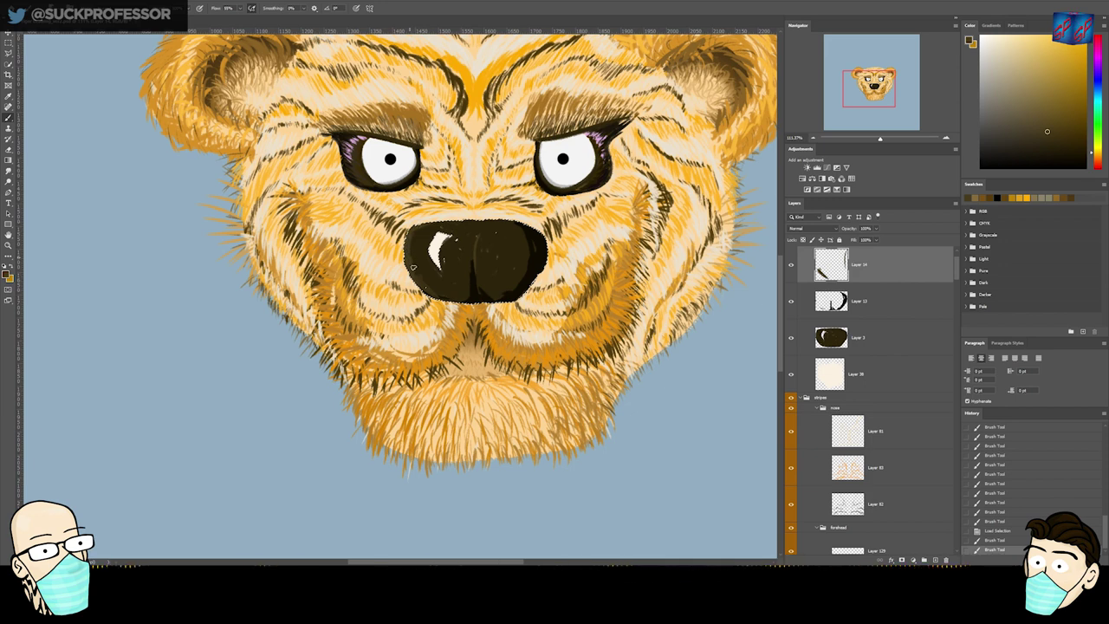
pyautogui.moveTo(445, 222); pyautogui.dragTo(412, 258)
pyautogui.moveTo(442, 224); pyautogui.dragTo(526, 223)
# - Trim the brown on the nose's left-hand side and paint a dark brown line down its centre crease
pyautogui.press('e')
pyautogui.moveTo(428, 262); pyautogui.dragTo(418, 275)
pyautogui.press('b')
pyautogui.moveTo(496, 227); pyautogui.dragTo(479, 238)
pyautogui.moveTo(486, 232); pyautogui.dragTo(475, 246)
pyautogui.moveTo(482, 234); pyautogui.dragTo(474, 255)
pyautogui.moveTo(477, 243); pyautogui.dragTo(474, 270)
pyautogui.moveTo(475, 260); pyautogui.dragTo(475, 282)
pyautogui.moveTo(476, 273); pyautogui.dragTo(482, 297)
# - Erase excess brown around the nose's centre crease, clear the selection and soften the right-hand half's highlight
pyautogui.scroll(3, 487, 302)
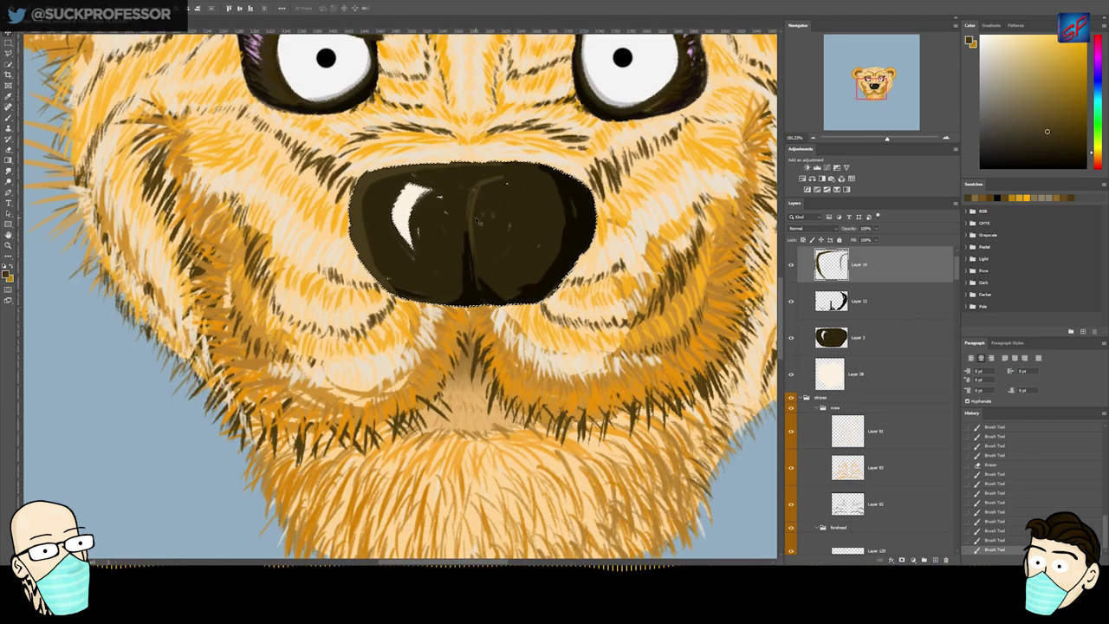
pyautogui.press('e')
pyautogui.moveTo(464, 221)
pyautogui.mouseDown()
pyautogui.moveTo(470, 258)
pyautogui.moveTo(460, 239)
pyautogui.mouseUp()
pyautogui.moveTo(459, 232)
pyautogui.mouseDown()
pyautogui.moveTo(455, 265)
pyautogui.moveTo(490, 292)
pyautogui.moveTo(477, 295)
pyautogui.moveTo(476, 276)
pyautogui.mouseUp()
pyautogui.press('b')
pyautogui.keyDown('alt'); pyautogui.click(473, 284); pyautogui.keyUp('alt')
pyautogui.press('e')
pyautogui.moveTo(487, 246); pyautogui.dragTo(484, 275)
pyautogui.moveTo(481, 265)
pyautogui.mouseDown()
pyautogui.moveTo(495, 288)
pyautogui.moveTo(556, 223)
pyautogui.moveTo(512, 251)
pyautogui.mouseUp()
pyautogui.keyDown('ctrl'); pyautogui.click(487, 286); pyautogui.keyUp('ctrl')
pyautogui.hotkey('ctrl', 'd')
pyautogui.press('e')
pyautogui.moveTo(521, 205); pyautogui.dragTo(505, 268)
# - Deepen the Layer 4 copy head base to a stronger orange with Hue/Saturation by lowering its lightness
pyautogui.moveTo(958, 274); pyautogui.dragTo(940, 546)
pyautogui.click(871, 392)
pyautogui.hotkey('ctrl', 'u')
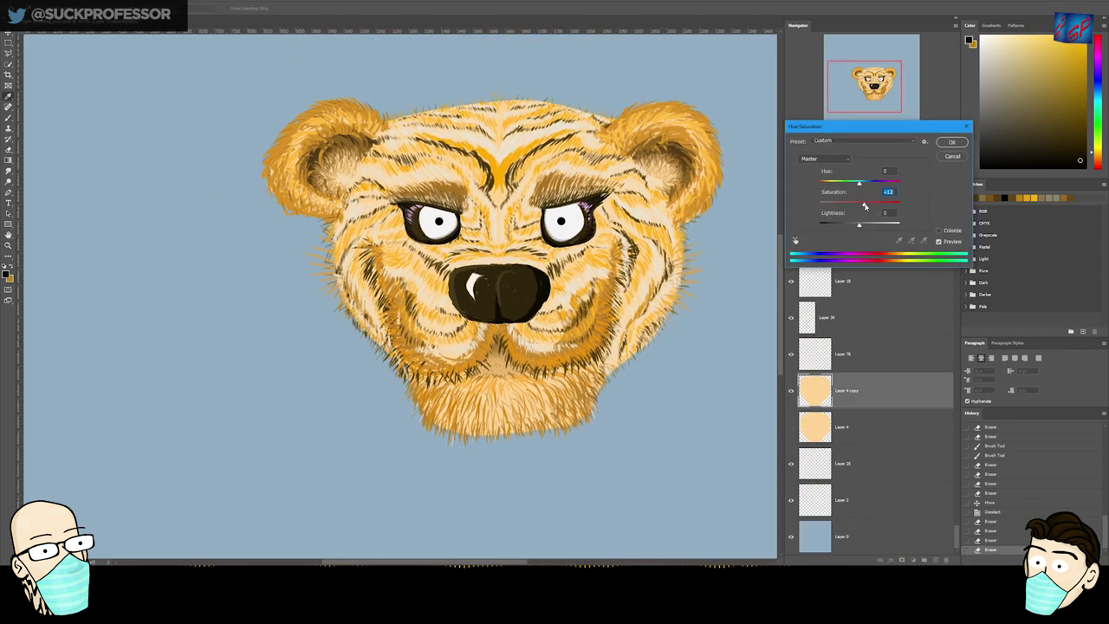
pyautogui.moveTo(856, 207)
pyautogui.mouseDown()
pyautogui.moveTo(783, 217)
pyautogui.moveTo(847, 229)
pyautogui.moveTo(855, 206)
pyautogui.moveTo(852, 227)
pyautogui.moveTo(836, 226)
pyautogui.moveTo(858, 224)
pyautogui.moveTo(847, 224)
pyautogui.mouseUp()
pyautogui.moveTo(859, 183); pyautogui.dragTo(850, 185)
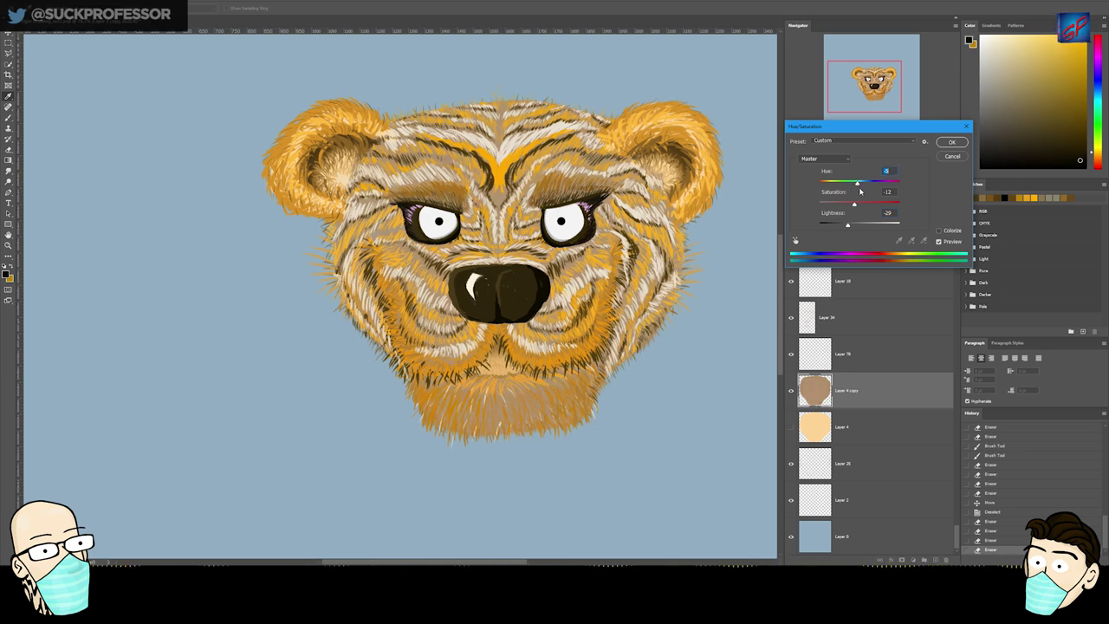
pyautogui.doubleClick(828, 214)
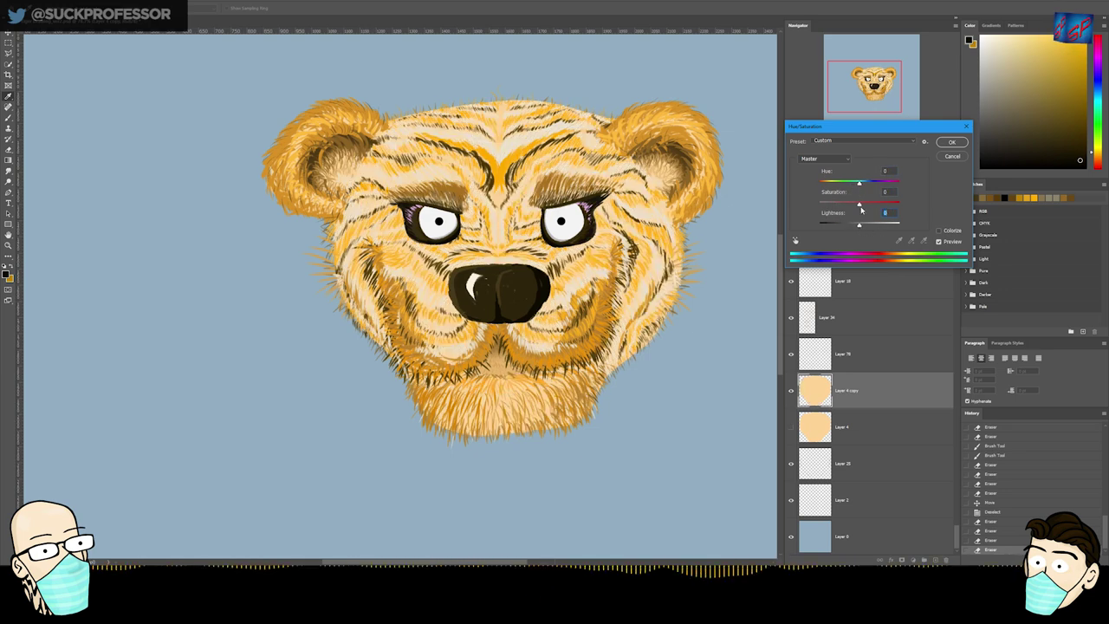
pyautogui.moveTo(860, 225)
pyautogui.mouseDown()
pyautogui.moveTo(821, 225)
pyautogui.moveTo(854, 225)
pyautogui.mouseUp()
pyautogui.click(952, 143)
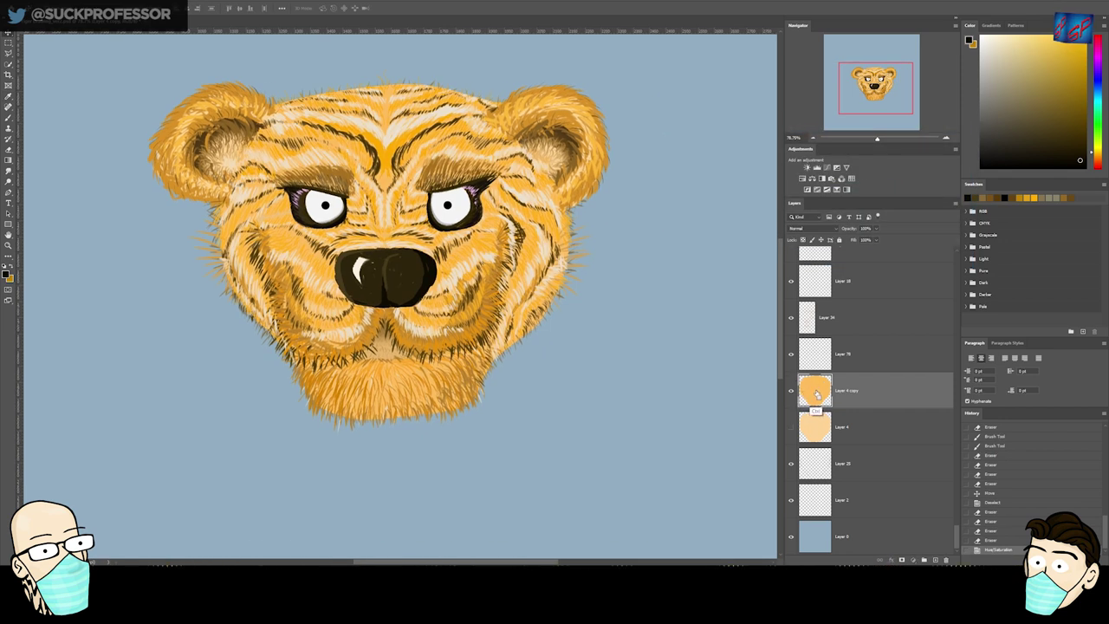
# - Load the head base as a selection and paint sampled orange-brown shading on the layer above, from the right-hand cheek to the chin
pyautogui.keyDown('ctrl'); pyautogui.click(817, 394); pyautogui.keyUp('ctrl')
pyautogui.click(866, 353)
pyautogui.press('b')
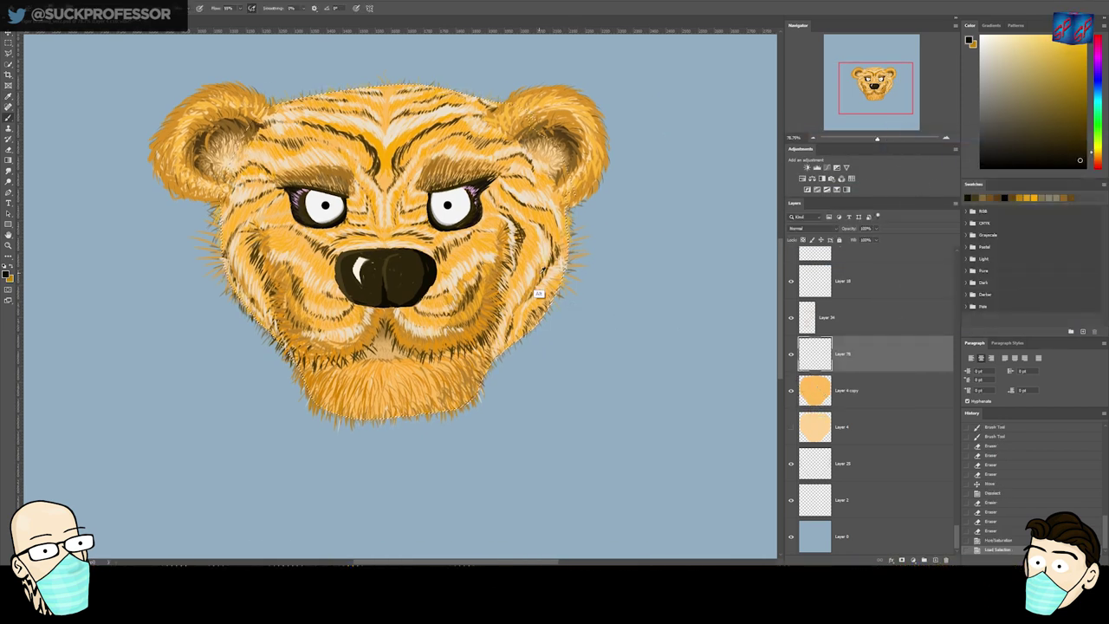
pyautogui.moveTo(559, 217); pyautogui.dragTo(520, 299)
pyautogui.hotkey('ctrl', 'z')
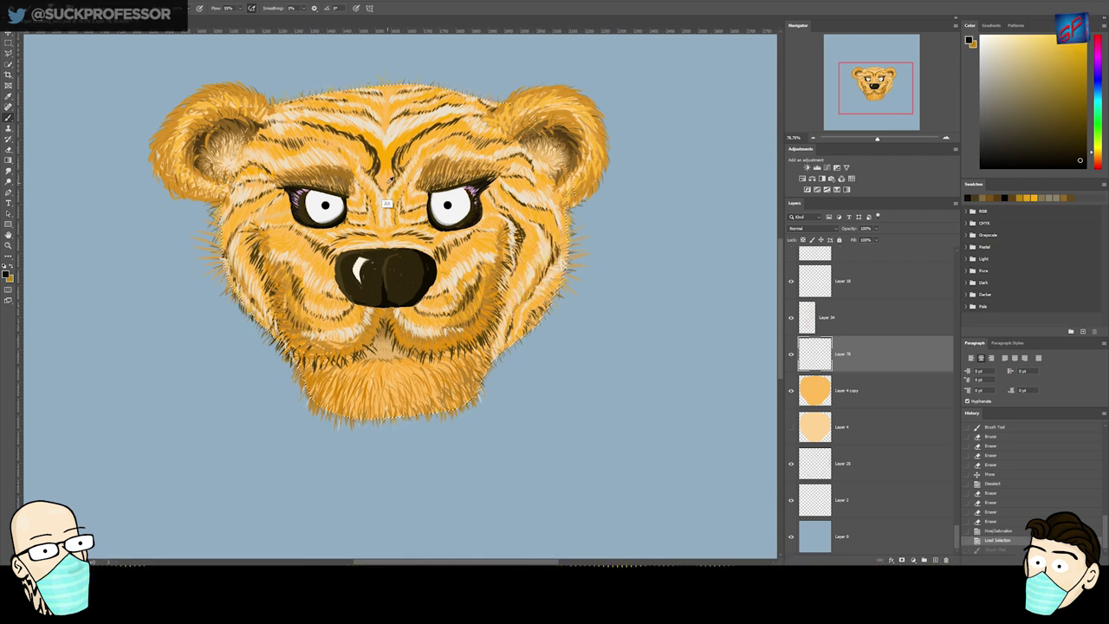
pyautogui.keyDown('alt'); pyautogui.click(389, 182); pyautogui.keyUp('alt')
pyautogui.keyDown('alt'); pyautogui.click(485, 286); pyautogui.keyUp('alt')
pyautogui.keyDown('alt'); pyautogui.click(520, 260); pyautogui.keyUp('alt')
pyautogui.moveTo(556, 212); pyautogui.dragTo(522, 299)
pyautogui.moveTo(537, 277)
pyautogui.mouseDown()
pyautogui.moveTo(532, 216)
pyautogui.moveTo(536, 276)
pyautogui.mouseUp()
pyautogui.moveTo(543, 251); pyautogui.dragTo(518, 319)
pyautogui.moveTo(525, 293); pyautogui.dragTo(492, 350)
pyautogui.moveTo(499, 326); pyautogui.dragTo(459, 375)
pyautogui.moveTo(464, 355)
pyautogui.mouseDown()
pyautogui.moveTo(435, 381)
pyautogui.moveTo(429, 368)
pyautogui.mouseUp()
pyautogui.moveTo(431, 373); pyautogui.dragTo(426, 355)
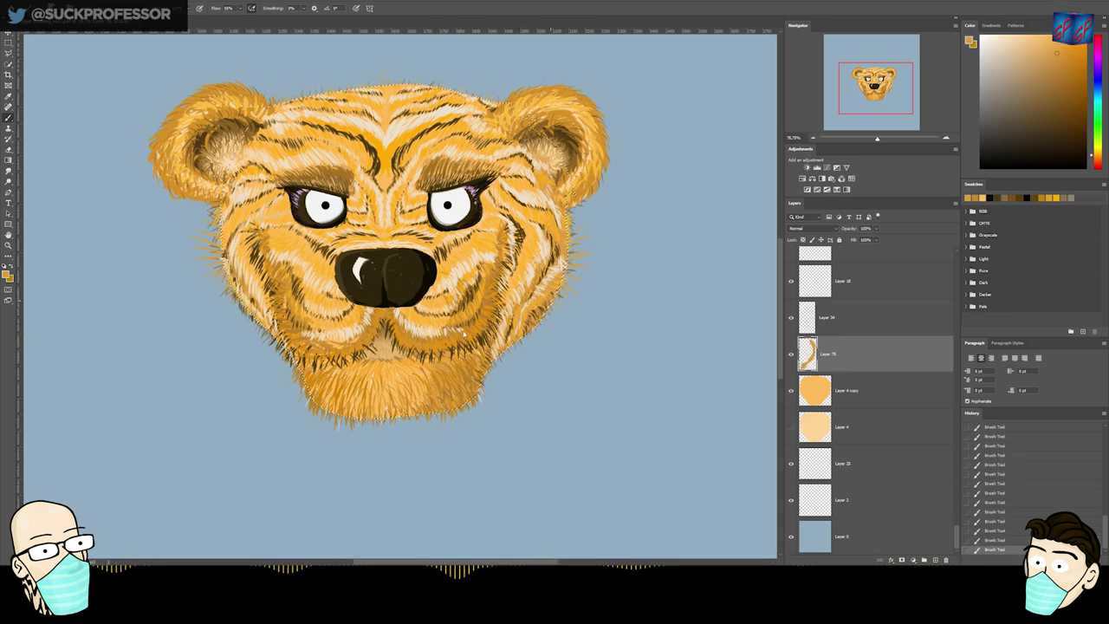
# - Add a new layer and paint orange-brown shading beside the right-hand eye, around the nose and muzzle, and on the chin
pyautogui.hotkey('ctrl', 'shift', 'alt', 'n')
pyautogui.moveTo(448, 227); pyautogui.dragTo(460, 244)
pyautogui.moveTo(453, 239)
pyautogui.mouseDown()
pyautogui.moveTo(434, 296)
pyautogui.moveTo(459, 270)
pyautogui.mouseUp()
pyautogui.moveTo(447, 264); pyautogui.dragTo(449, 295)
pyautogui.moveTo(436, 284); pyautogui.dragTo(433, 310)
pyautogui.moveTo(416, 297)
pyautogui.mouseDown()
pyautogui.moveTo(420, 316)
pyautogui.moveTo(404, 319)
pyautogui.mouseUp()
pyautogui.moveTo(463, 295); pyautogui.dragTo(433, 331)
pyautogui.moveTo(433, 373); pyautogui.dragTo(430, 392)
pyautogui.moveTo(419, 382); pyautogui.dragTo(416, 401)
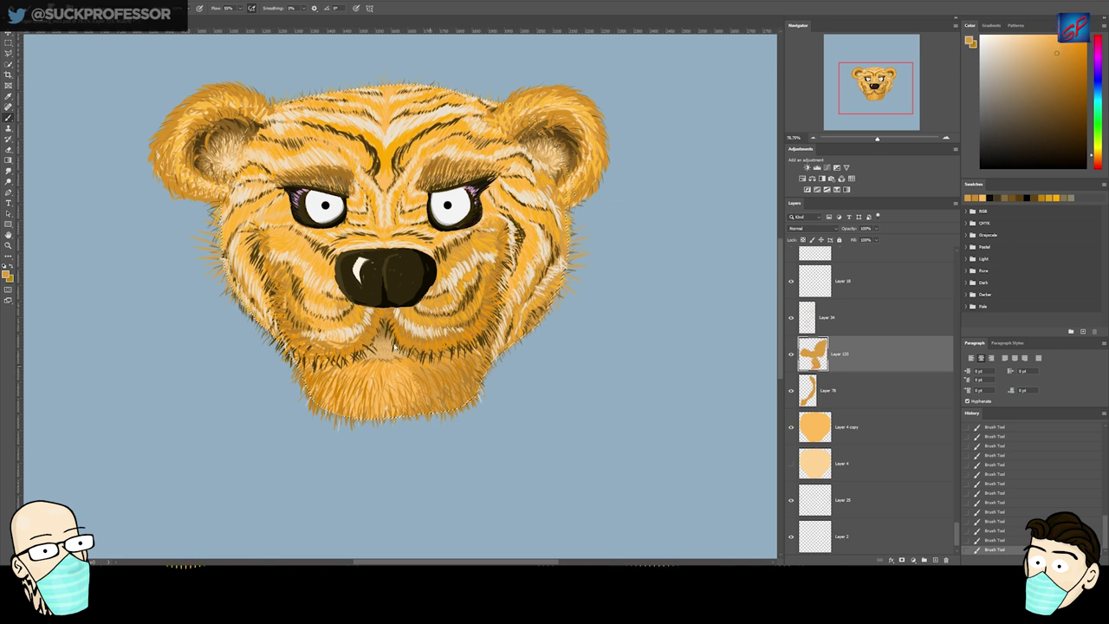
# - Extend the orange-brown shading along the right-hand side of the forehead beside the ear
pyautogui.moveTo(496, 161); pyautogui.dragTo(491, 137)
pyautogui.moveTo(477, 120); pyautogui.dragTo(469, 99)
pyautogui.moveTo(486, 161); pyautogui.dragTo(473, 117)
pyautogui.moveTo(459, 106); pyautogui.dragTo(438, 89)
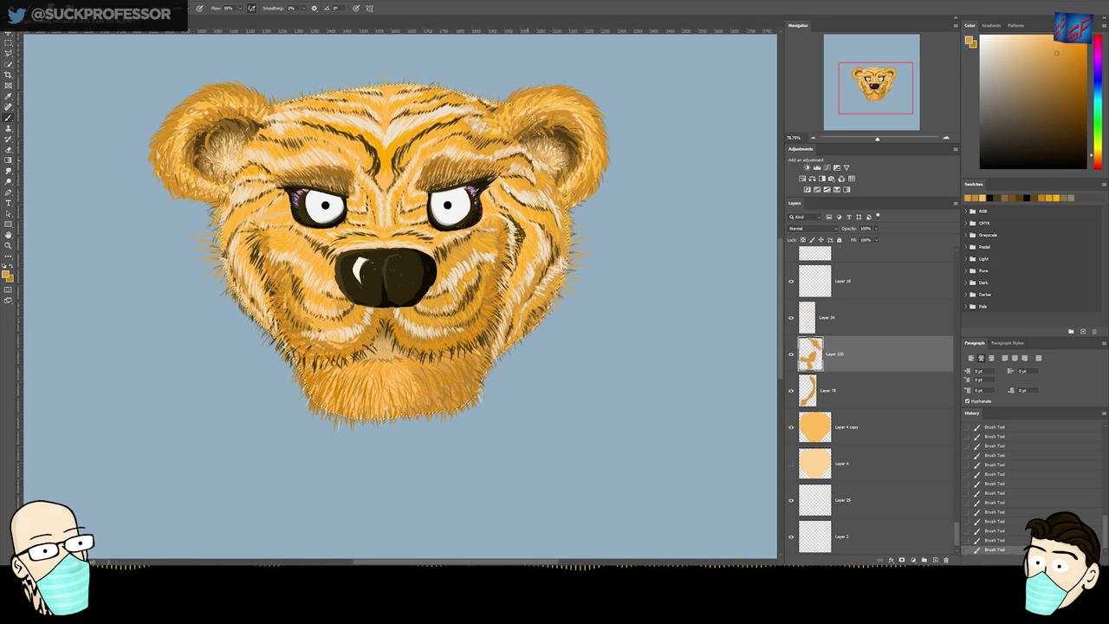
# - Paint sampled lighter orange on a new layer across the right-hand forehead and cheek, and move it below the other shading layers
pyautogui.hotkey('ctrl', 'shift', 'alt', 'n')
pyautogui.keyDown('alt'); pyautogui.click(530, 116); pyautogui.keyUp('alt')
pyautogui.moveTo(396, 90)
pyautogui.mouseDown()
pyautogui.moveTo(446, 94)
pyautogui.moveTo(428, 114)
pyautogui.moveTo(470, 165)
pyautogui.mouseUp()
pyautogui.moveTo(485, 165); pyautogui.dragTo(504, 203)
pyautogui.moveTo(485, 251); pyautogui.dragTo(468, 227)
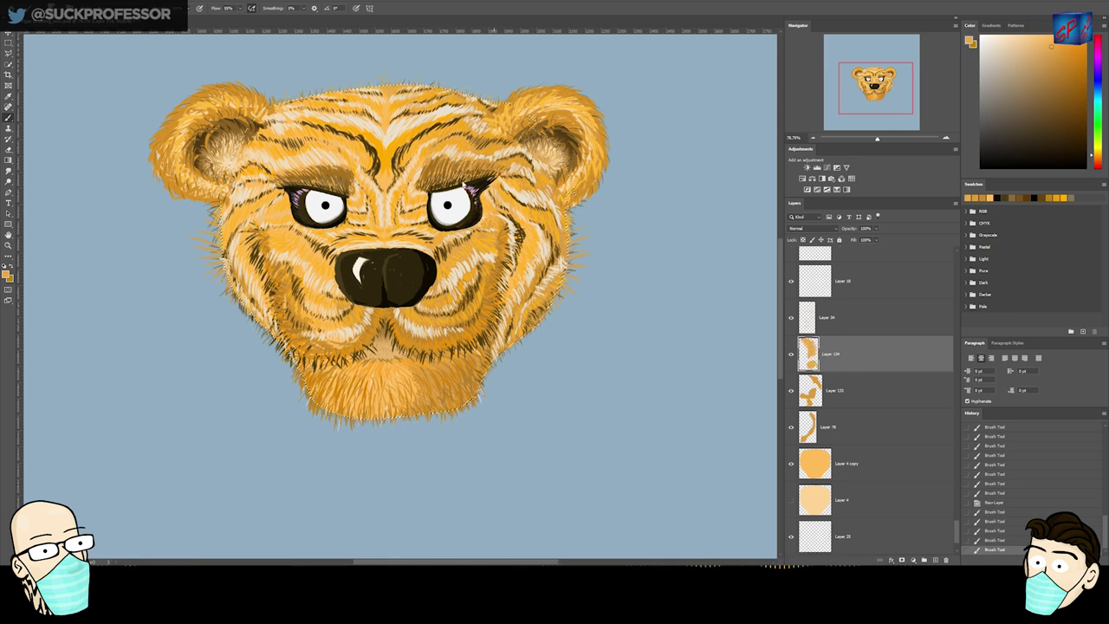
pyautogui.hotkey('ctrl', '[')
pyautogui.hotkey('ctrl', '[')
# - Add another new layer and place it above the head's existing shading layers
pyautogui.click(866, 390)
pyautogui.hotkey('ctrl', 'shift', 'alt', 'n')
pyautogui.doubleClick(864, 355)
pyautogui.press('Escape')
pyautogui.moveTo(884, 392); pyautogui.dragTo(883, 334)
# - Sample a darker orange-brown and paint a narrow shadow along the right-hand face edge down to the chin
pyautogui.keyDown('alt'); pyautogui.click(554, 288); pyautogui.keyUp('alt')
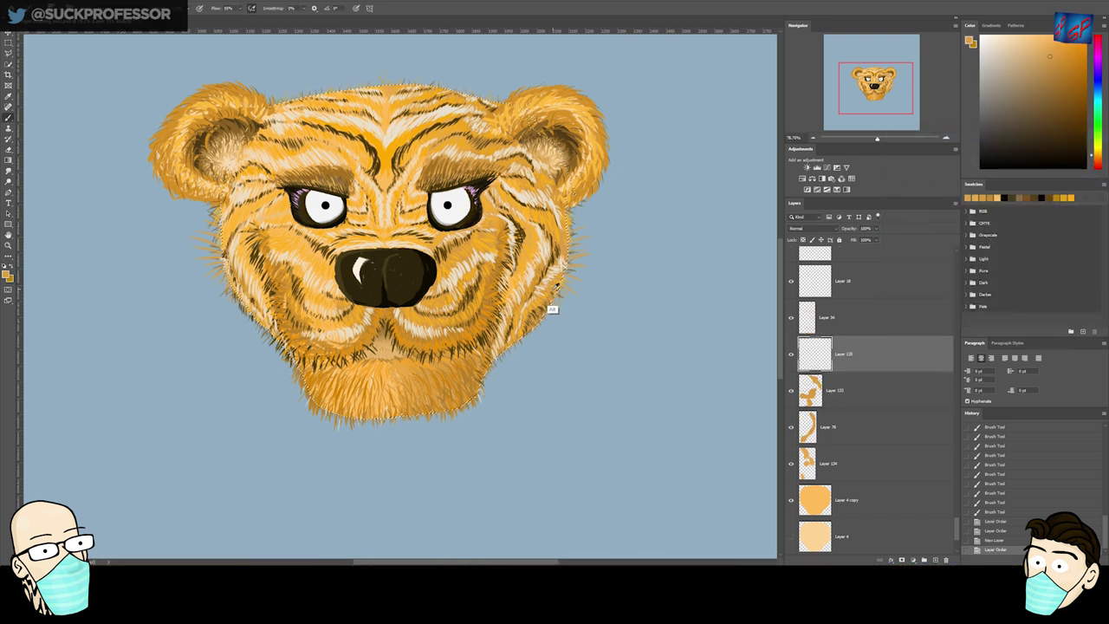
pyautogui.keyDown('alt'); pyautogui.click(552, 288); pyautogui.keyUp('alt')
pyautogui.keyDown('alt'); pyautogui.click(551, 288); pyautogui.keyUp('alt')
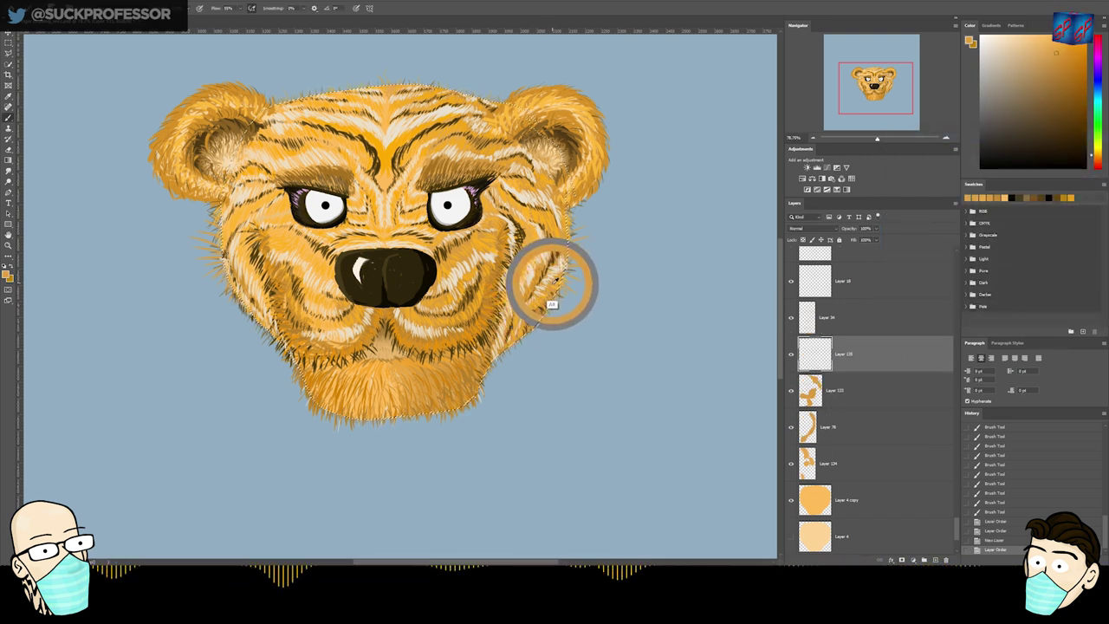
pyautogui.keyDown('alt'); pyautogui.click(552, 284); pyautogui.keyUp('alt')
pyautogui.keyDown('alt'); pyautogui.click(552, 286); pyautogui.keyUp('alt')
pyautogui.moveTo(560, 260)
pyautogui.mouseDown()
pyautogui.moveTo(530, 320)
pyautogui.moveTo(478, 375)
pyautogui.mouseUp()
pyautogui.moveTo(481, 364); pyautogui.dragTo(473, 390)
pyautogui.moveTo(477, 375); pyautogui.dragTo(466, 394)
pyautogui.moveTo(473, 359); pyautogui.dragTo(461, 381)
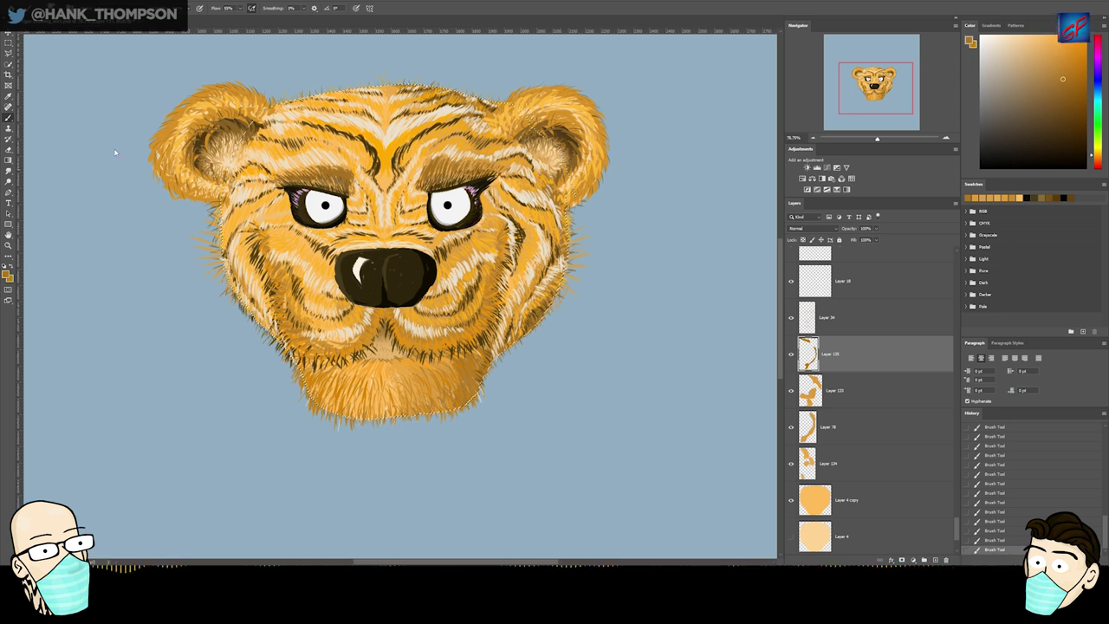
# - Paint the darker orange-brown shadow along the left-hand face edge and below the nose
pyautogui.moveTo(210, 203); pyautogui.dragTo(220, 258)
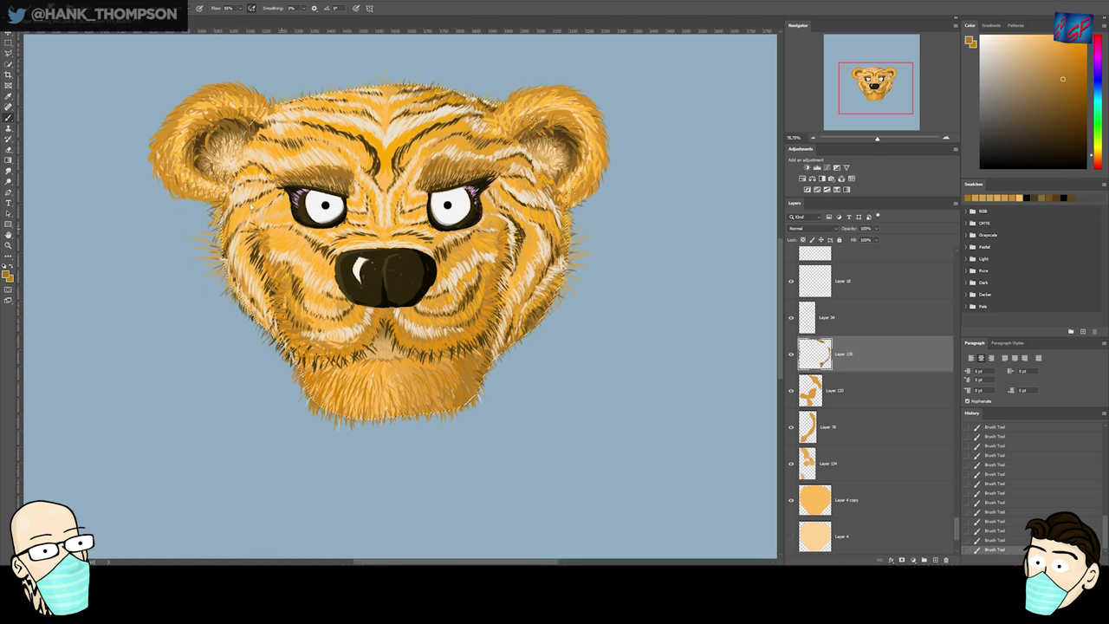
pyautogui.moveTo(381, 300); pyautogui.dragTo(365, 306)
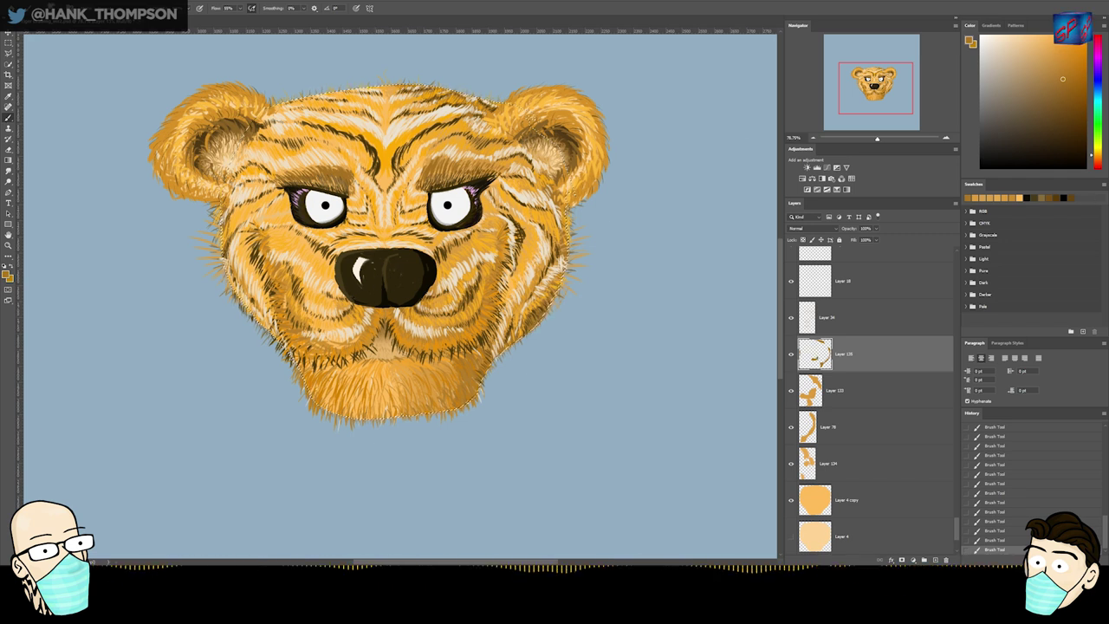
pyautogui.moveTo(222, 212); pyautogui.dragTo(230, 285)
pyautogui.moveTo(222, 168); pyautogui.dragTo(223, 263)
pyautogui.moveTo(222, 222); pyautogui.dragTo(239, 304)
# - Add a new layer on top of the shading and extend the Layer 133 shading along the left-hand face edge
pyautogui.hotkey('ctrl', 'shift', 'n')
pyautogui.press('Return')
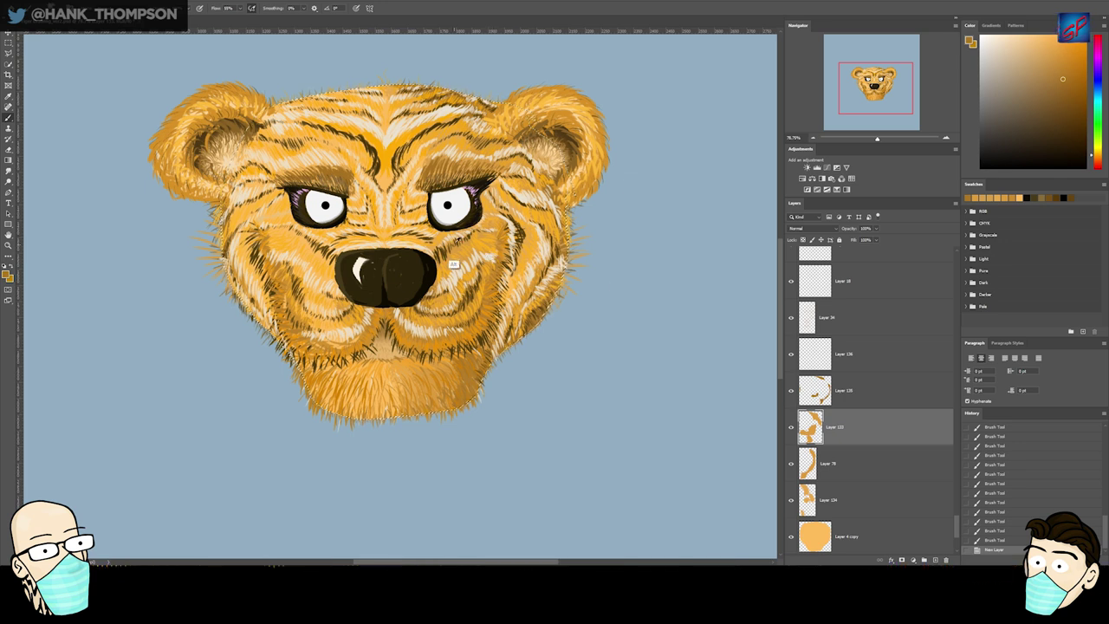
pyautogui.moveTo(221, 211)
pyautogui.mouseDown()
pyautogui.moveTo(224, 265)
pyautogui.moveTo(222, 241)
pyautogui.moveTo(222, 253)
pyautogui.mouseUp()
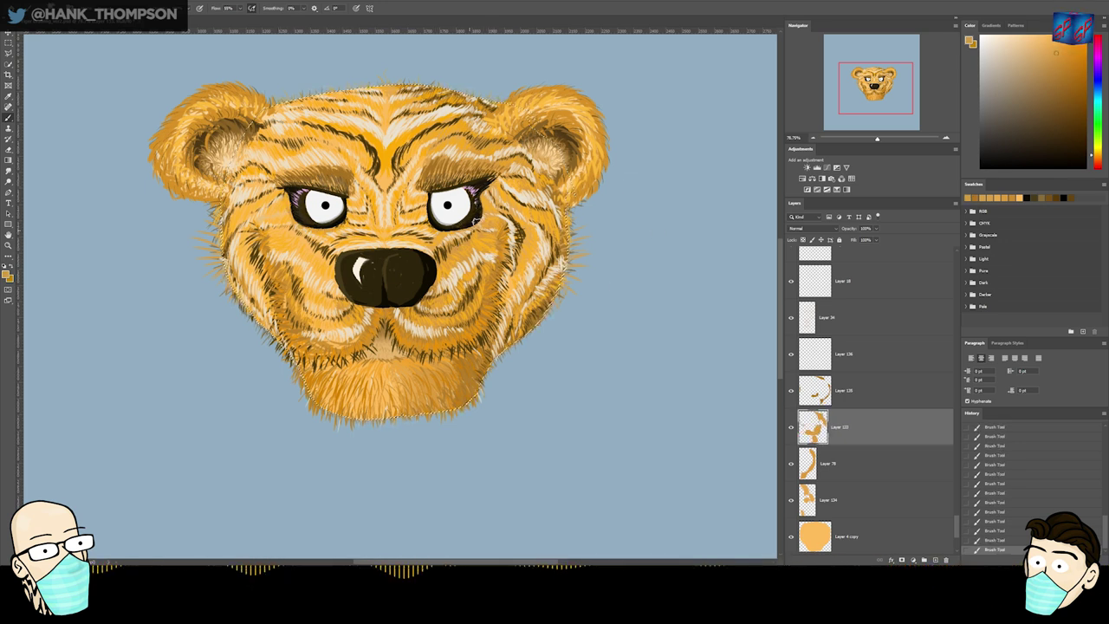
# - Add a new layer above Layer 135 and paint darker orange shadows under both eyes, beside the right-hand eyebrow and around the nose
pyautogui.click(869, 385)
pyautogui.hotkey('ctrl', 'shift', 'n')
pyautogui.press('Return')
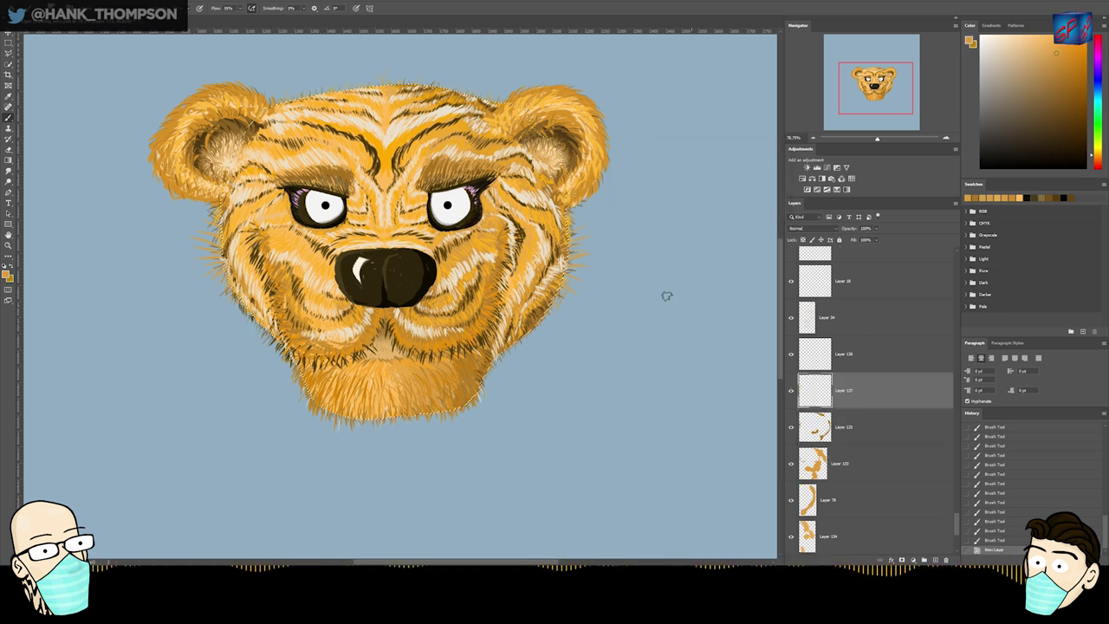
pyautogui.click(1063, 73)
pyautogui.moveTo(332, 226); pyautogui.dragTo(299, 220)
pyautogui.moveTo(301, 222); pyautogui.dragTo(342, 225)
pyautogui.moveTo(435, 225); pyautogui.dragTo(472, 225)
pyautogui.moveTo(440, 228); pyautogui.dragTo(470, 225)
pyautogui.moveTo(493, 182); pyautogui.dragTo(518, 156)
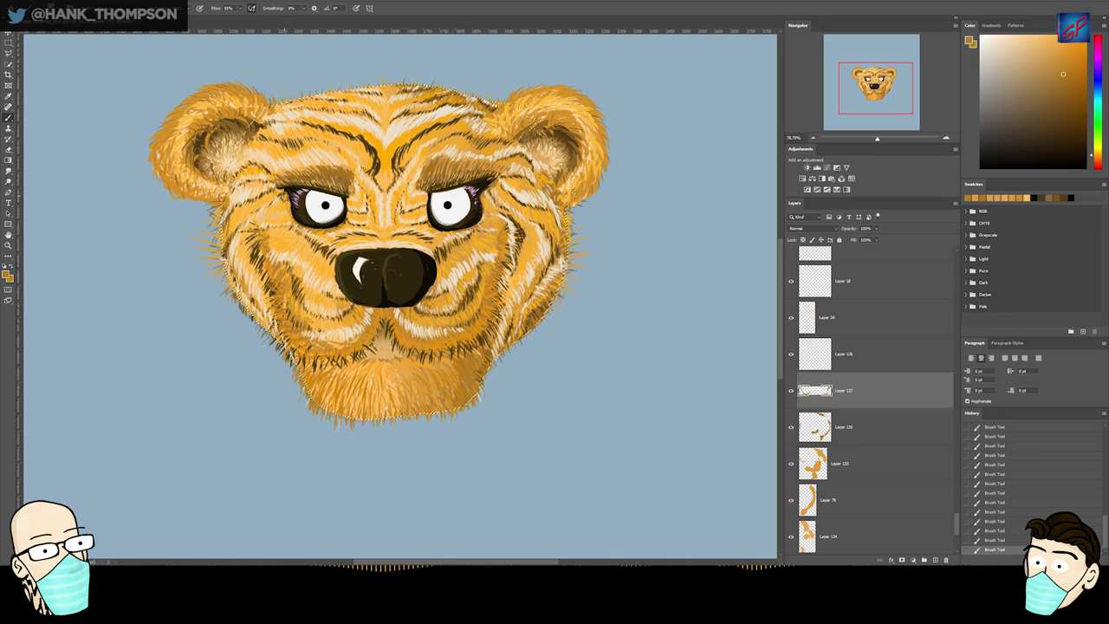
pyautogui.moveTo(413, 230)
pyautogui.mouseDown()
pyautogui.moveTo(320, 232)
pyautogui.moveTo(407, 232)
pyautogui.mouseUp()
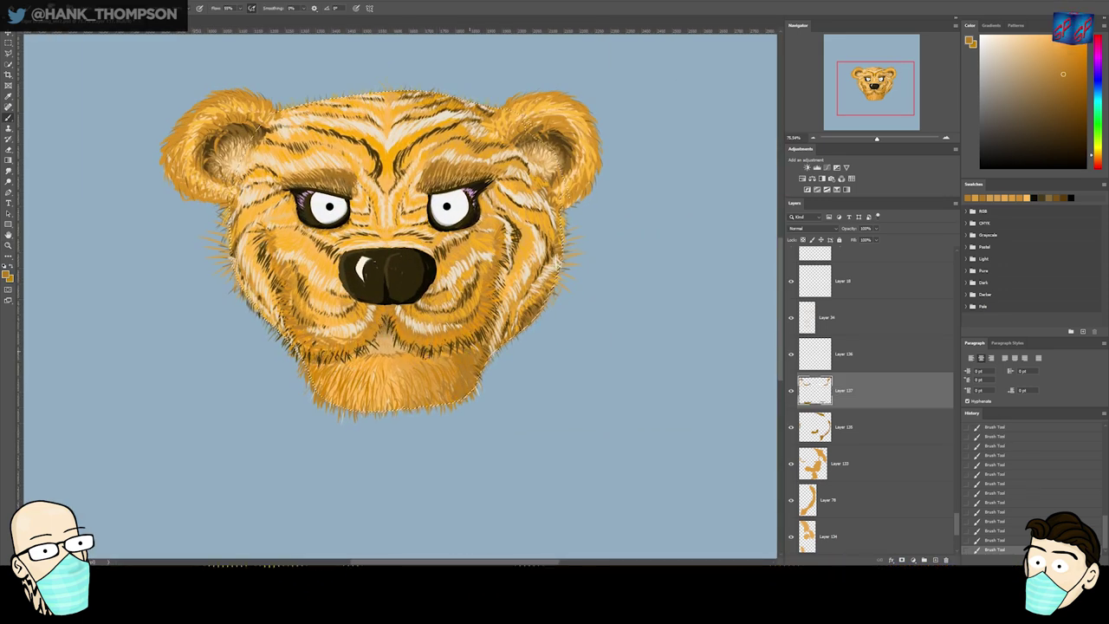
pyautogui.moveTo(432, 266); pyautogui.dragTo(441, 263)
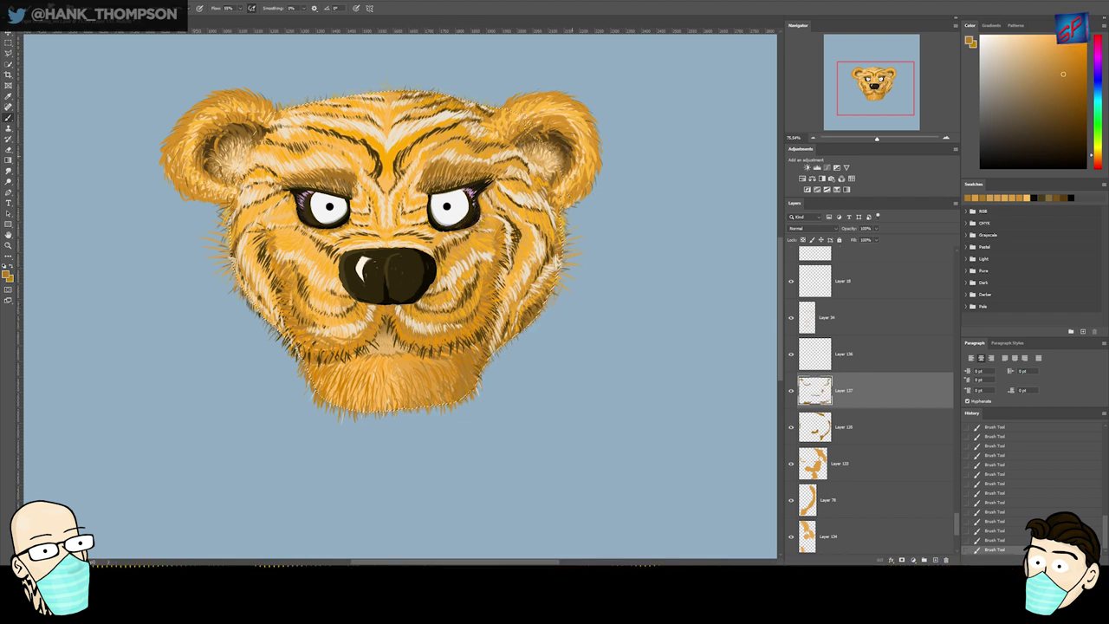
# - Clear the head selection, select the right-hand ear's peach base layer and add a new layer above it
pyautogui.moveTo(957, 518); pyautogui.dragTo(958, 539)
pyautogui.press('v')
pyautogui.click(549, 158)
pyautogui.click(548, 156)
pyautogui.keyDown('ctrl'); pyautogui.click(552, 164); pyautogui.keyUp('ctrl')
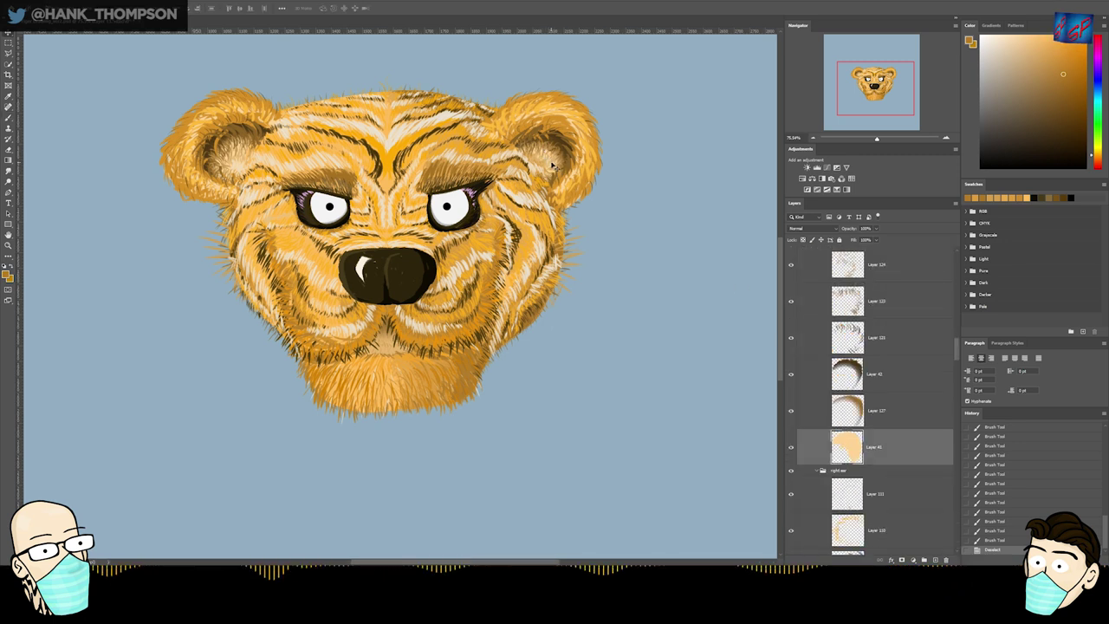
pyautogui.hotkey('ctrl', 'shift', 'alt', 'n')
# - Toggle the visibility of the head base copy and its shading layers to compare their effect
pyautogui.moveTo(957, 348); pyautogui.dragTo(956, 537)
pyautogui.press('i')
pyautogui.click(791, 474)
pyautogui.click(791, 475)
pyautogui.click(790, 475)
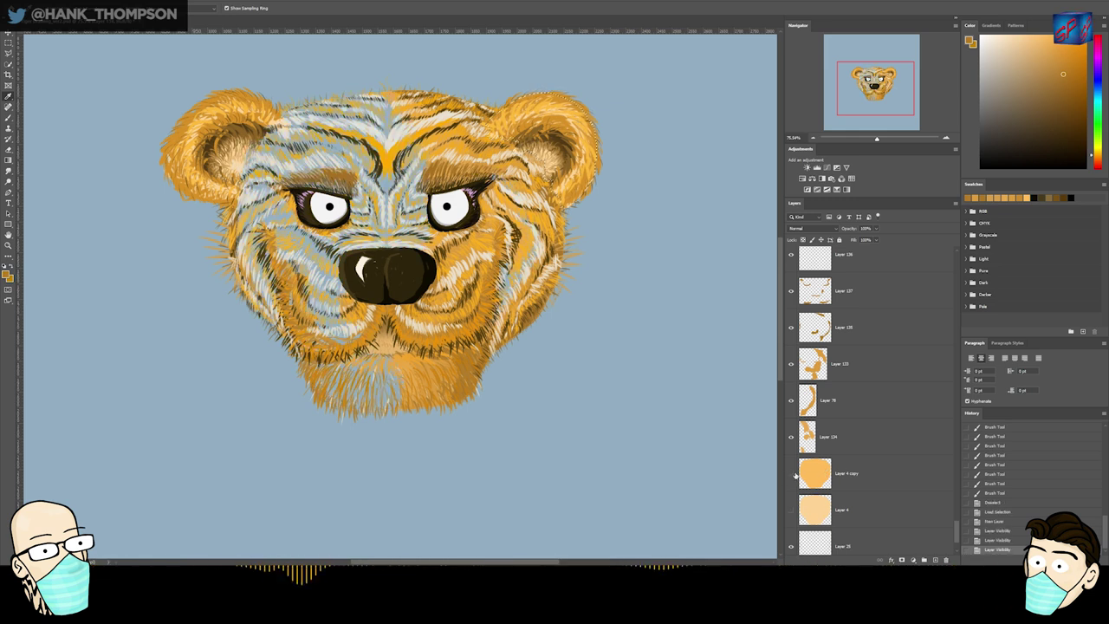
pyautogui.click(791, 327)
pyautogui.click(790, 327)
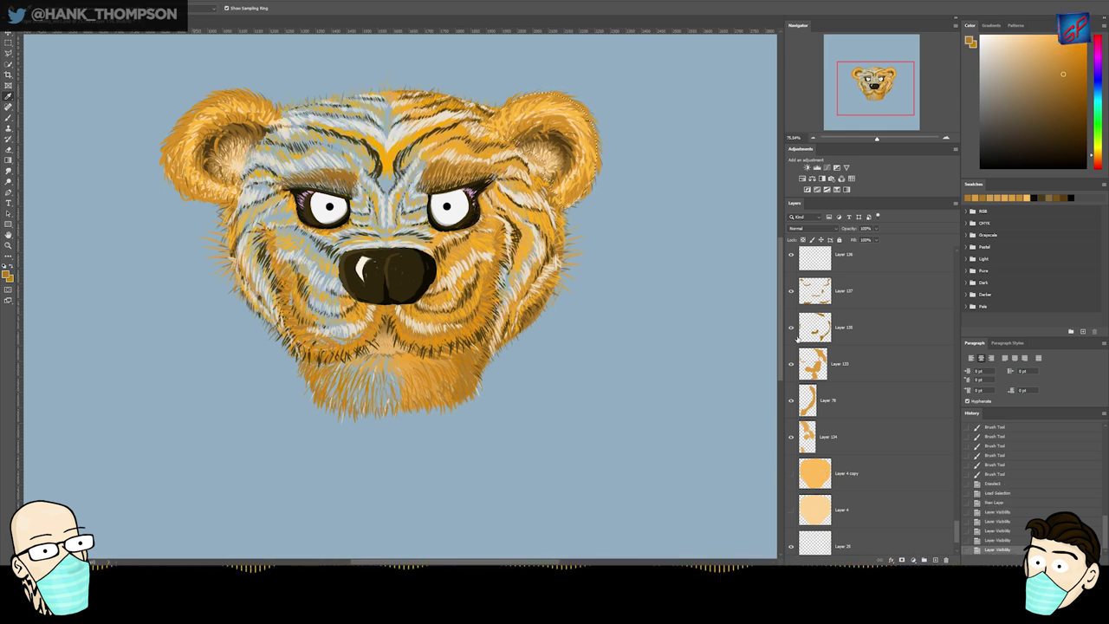
pyautogui.click(789, 438)
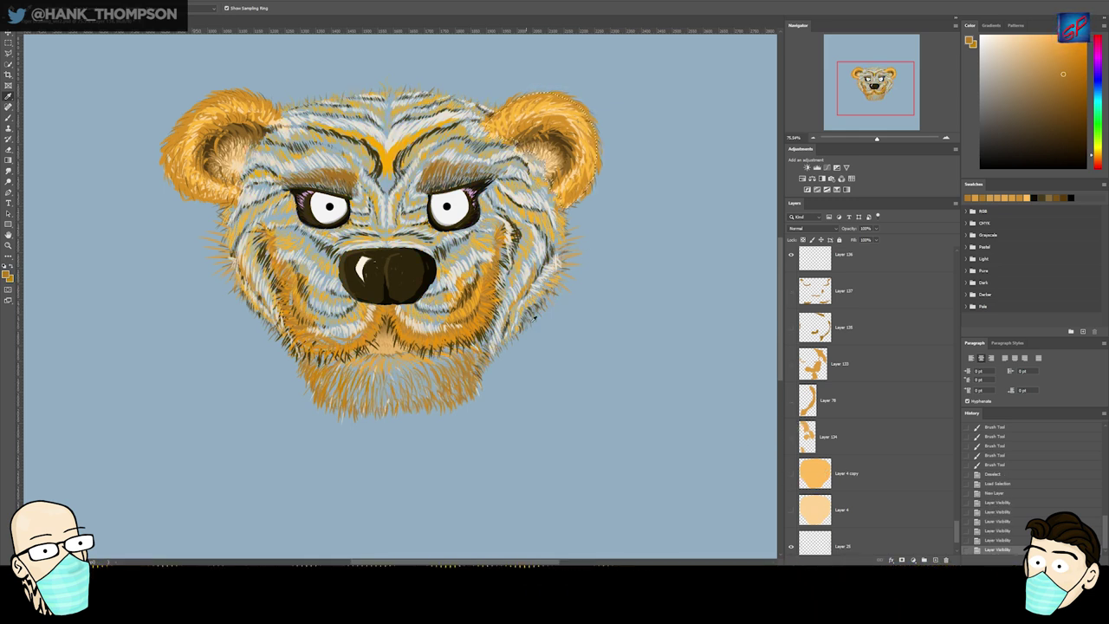
pyautogui.moveTo(790, 400); pyautogui.dragTo(790, 437)
pyautogui.click(791, 473)
# - Duplicate the orange head base layer and move the copy to the right of the head as a colour reference
pyautogui.click(847, 473)
pyautogui.press('v')
pyautogui.moveTo(479, 353); pyautogui.dragTo(684, 366)
pyautogui.hotkey('ctrl', 'z')
pyautogui.moveTo(957, 361); pyautogui.dragTo(957, 536)
pyautogui.click(875, 390)
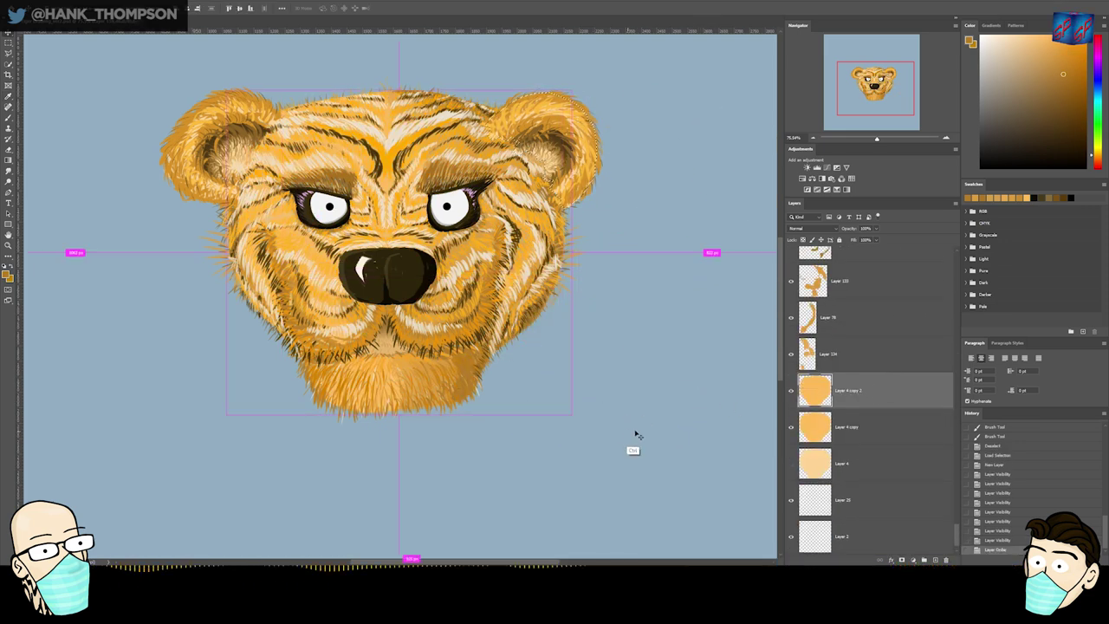
pyautogui.moveTo(629, 438); pyautogui.dragTo(750, 461)
# - Load the right-hand ear base as a selection, fill the new layer with the reference orange and delete the old peach base
pyautogui.moveTo(956, 526); pyautogui.dragTo(947, 271)
pyautogui.keyDown('ctrl'); pyautogui.click(559, 161); pyautogui.keyUp('ctrl')
pyautogui.hotkey('ctrl', 'd')
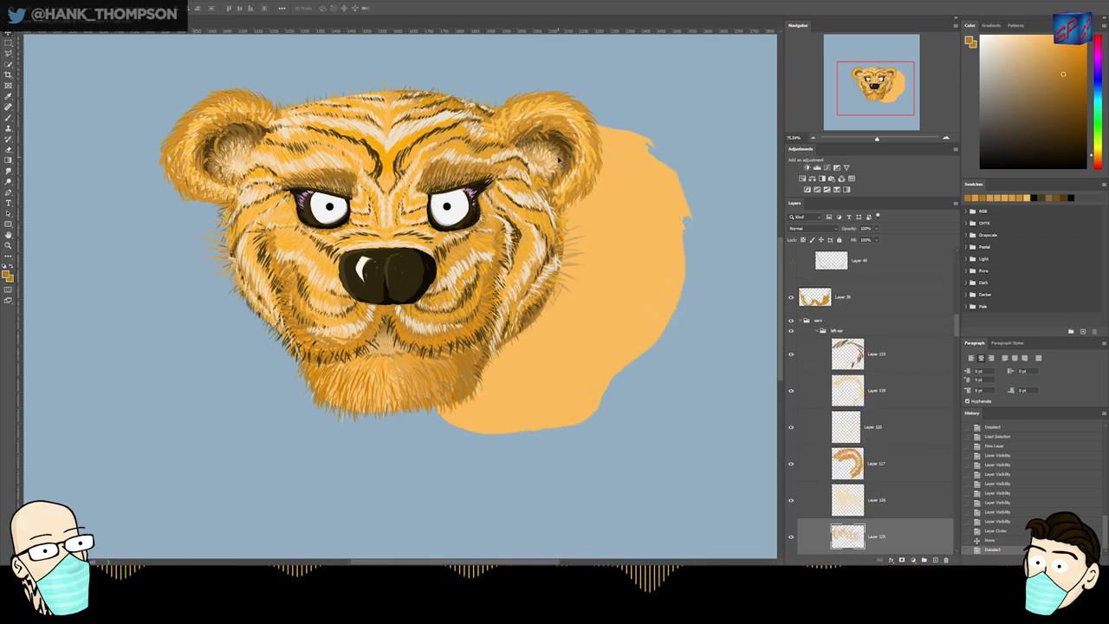
pyautogui.moveTo(954, 322); pyautogui.dragTo(956, 350)
pyautogui.keyDown('ctrl'); pyautogui.click(856, 403); pyautogui.keyUp('ctrl')
pyautogui.click(893, 368)
pyautogui.press('b')
pyautogui.keyDown('alt'); pyautogui.click(637, 195); pyautogui.keyUp('alt')
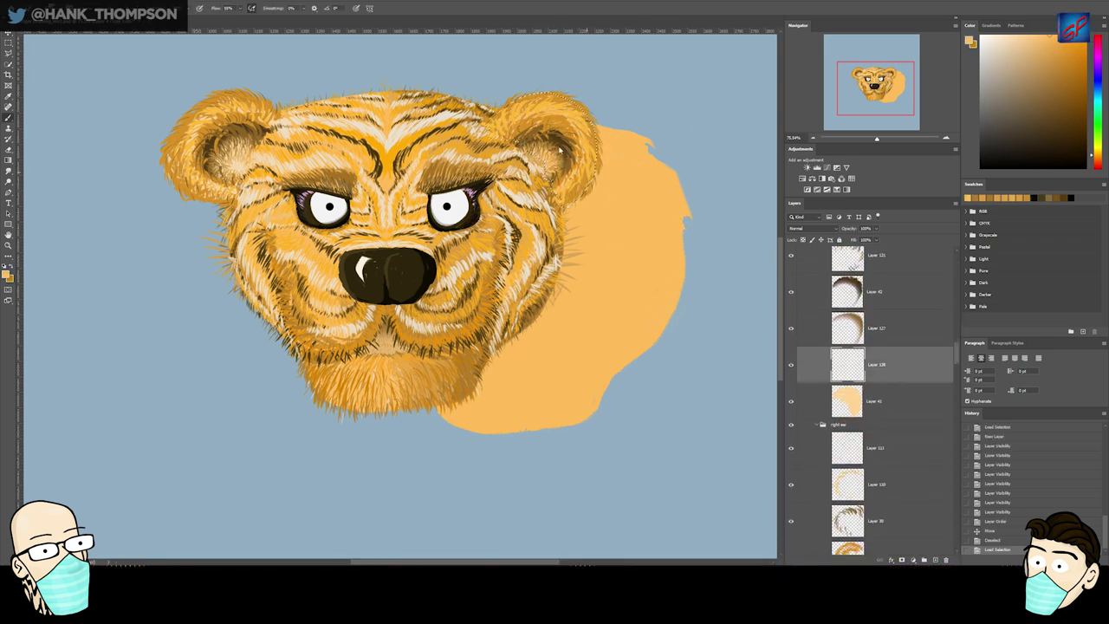
pyautogui.moveTo(544, 152); pyautogui.dragTo(563, 170)
pyautogui.hotkey('ctrl', 'd')
pyautogui.click(899, 395)
pyautogui.press('Delete')
# - Place a layer above the left-hand ear's peach base, fill the base's selection with the reference orange and deselect
pyautogui.moveTo(956, 354); pyautogui.dragTo(955, 380)
pyautogui.click(903, 451)
pyautogui.moveTo(891, 487); pyautogui.dragTo(898, 435)
pyautogui.keyDown('ctrl'); pyautogui.click(854, 497); pyautogui.keyUp('ctrl')
pyautogui.moveTo(253, 145)
pyautogui.mouseDown()
pyautogui.moveTo(211, 183)
pyautogui.moveTo(195, 134)
pyautogui.mouseUp()
pyautogui.hotkey('ctrl', 'd')
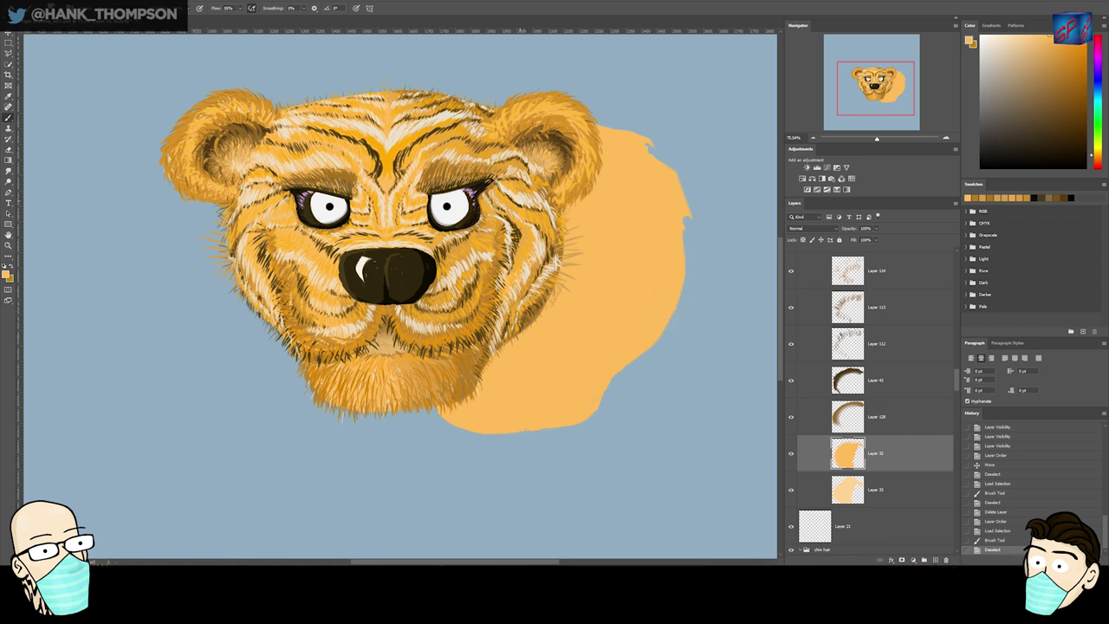
# - Load the left-hand ear's outer fur as a selection and add an empty layer above that ear's orange base
pyautogui.scroll(5, 901, 416)
pyautogui.keyDown('ctrl'); pyautogui.click(858, 368); pyautogui.keyUp('ctrl')
pyautogui.scroll(-5, 867, 390)
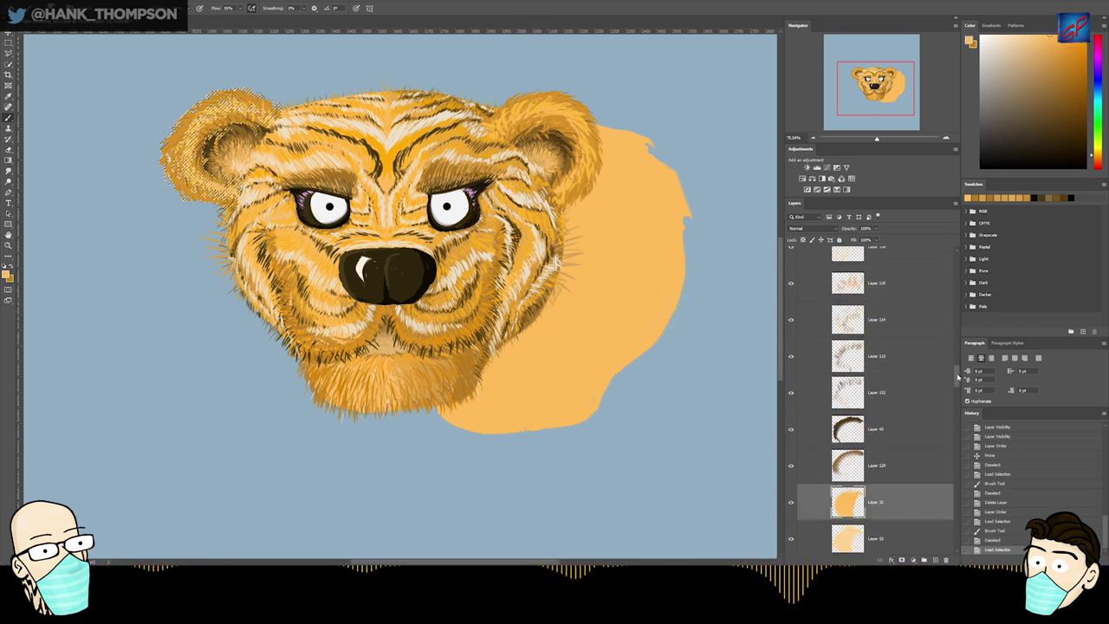
pyautogui.hotkey('ctrl', 'shift', 'n')
pyautogui.press('Return')
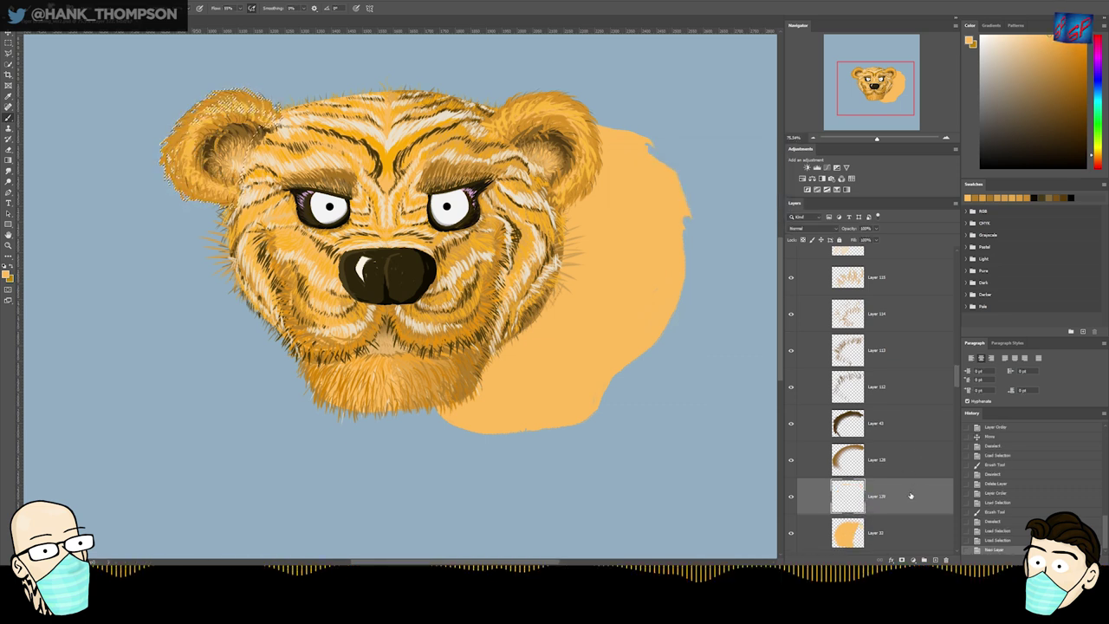
# - Brush a darker orange around the outer edge and head-side corners of the left-hand ear inside the selection
pyautogui.moveTo(149, 166); pyautogui.dragTo(227, 199)
pyautogui.hotkey('ctrl', 'z')
pyautogui.click(1066, 73)
pyautogui.moveTo(154, 178)
pyautogui.mouseDown()
pyautogui.moveTo(216, 205)
pyautogui.moveTo(204, 203)
pyautogui.mouseUp()
pyautogui.moveTo(161, 170)
pyautogui.mouseDown()
pyautogui.moveTo(193, 197)
pyautogui.moveTo(184, 192)
pyautogui.mouseUp()
pyautogui.moveTo(161, 151)
pyautogui.mouseDown()
pyautogui.moveTo(179, 191)
pyautogui.moveTo(201, 204)
pyautogui.mouseUp()
pyautogui.moveTo(232, 88); pyautogui.dragTo(279, 118)
pyautogui.moveTo(251, 92); pyautogui.dragTo(281, 125)
# - Find the right-hand ear's fur layer, load it as a selection and add an empty layer above it
pyautogui.press('v')
pyautogui.click(584, 160)
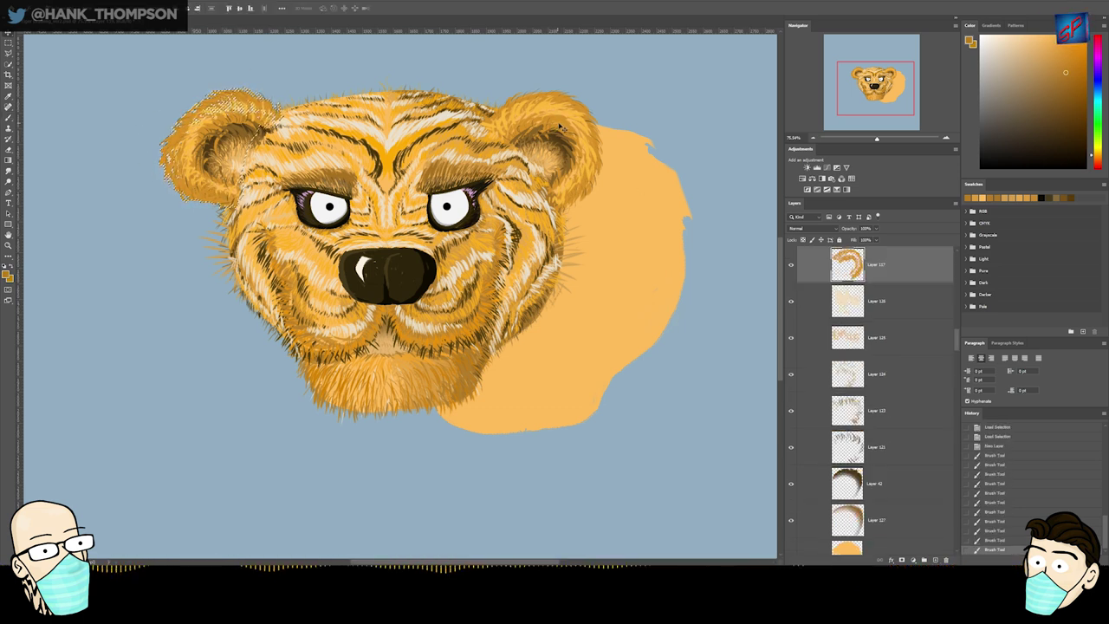
pyautogui.keyDown('ctrl'); pyautogui.click(847, 264); pyautogui.keyUp('ctrl')
pyautogui.moveTo(957, 343)
pyautogui.mouseDown()
pyautogui.moveTo(957, 364)
pyautogui.moveTo(959, 332)
pyautogui.mouseUp()
pyautogui.keyDown('ctrl'); pyautogui.click(849, 447); pyautogui.keyUp('ctrl')
pyautogui.hotkey('ctrl', 'shift', 'alt', 'n')
# - Brush the darker orange over the right-hand ear's upper and lower corners where it meets the head, and deselect
pyautogui.press('b')
pyautogui.moveTo(507, 96); pyautogui.dragTo(520, 123)
pyautogui.moveTo(531, 126); pyautogui.dragTo(507, 154)
pyautogui.moveTo(585, 189); pyautogui.dragTo(558, 215)
pyautogui.moveTo(537, 92); pyautogui.dragTo(507, 109)
pyautogui.moveTo(596, 169); pyautogui.dragTo(559, 215)
pyautogui.hotkey('ctrl', 'd')
# - Clean up the darker orange shading around the inner hollow of the right-hand ear
pyautogui.press('e')
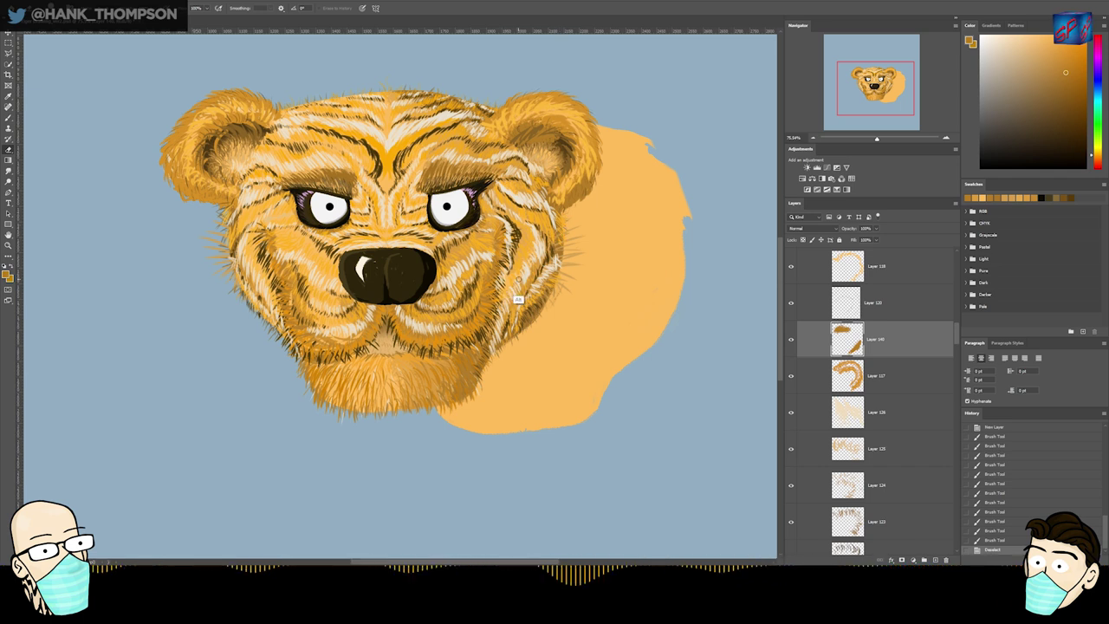
pyautogui.press('b')
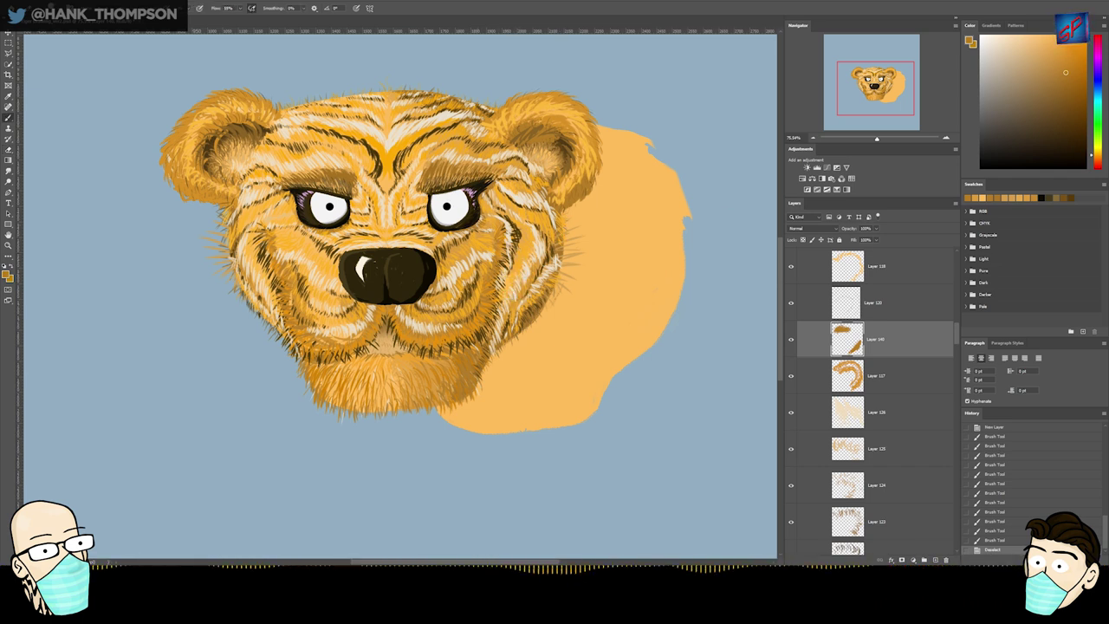
pyautogui.moveTo(553, 139)
pyautogui.mouseDown()
pyautogui.moveTo(524, 151)
pyautogui.moveTo(545, 132)
pyautogui.mouseUp()
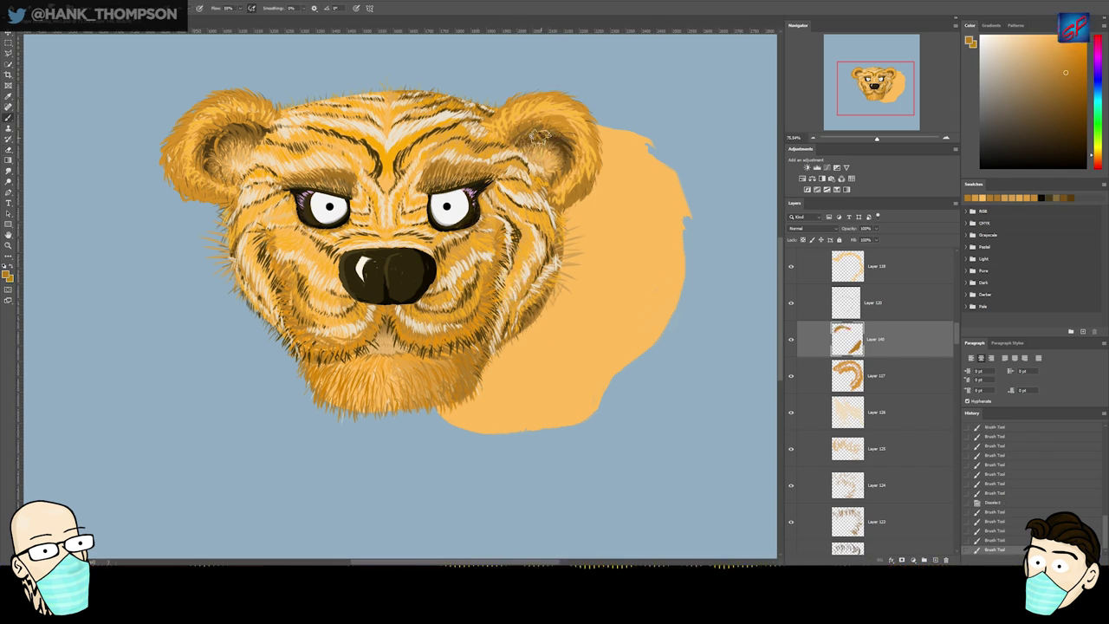
# - Delete the orange reference copy standing beside the head
pyautogui.keyDown('ctrl'); pyautogui.click(573, 246); pyautogui.keyUp('ctrl')
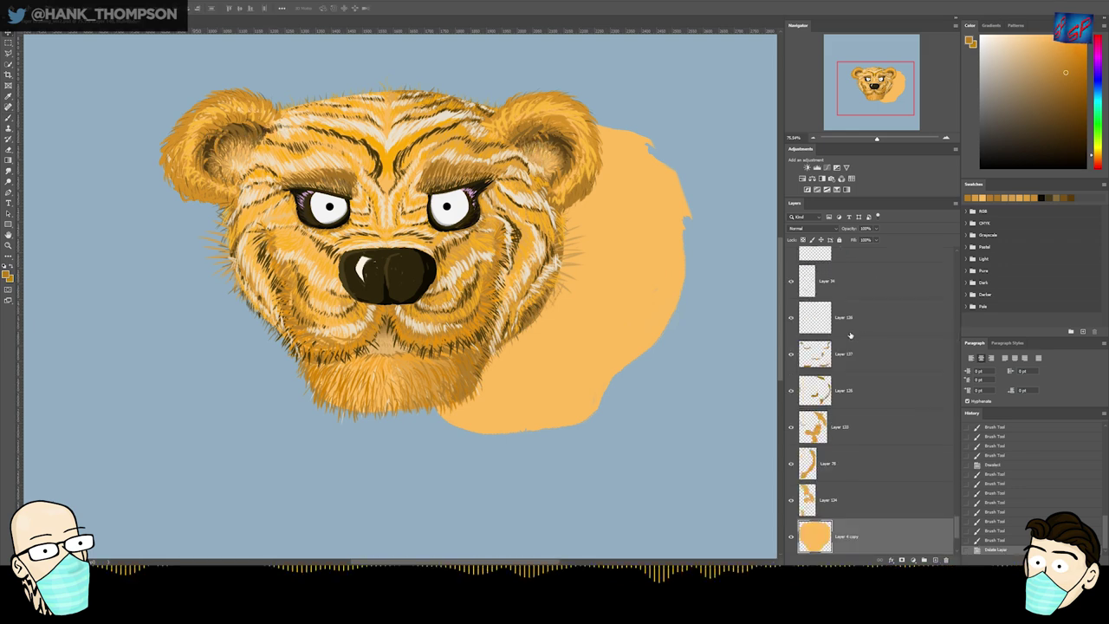
pyautogui.press('Delete')
pyautogui.moveTo(428, 251)
pyautogui.mouseDown()
pyautogui.moveTo(381, 252)
pyautogui.moveTo(439, 253)
pyautogui.mouseUp()
pyautogui.moveTo(365, 373); pyautogui.dragTo(399, 375)
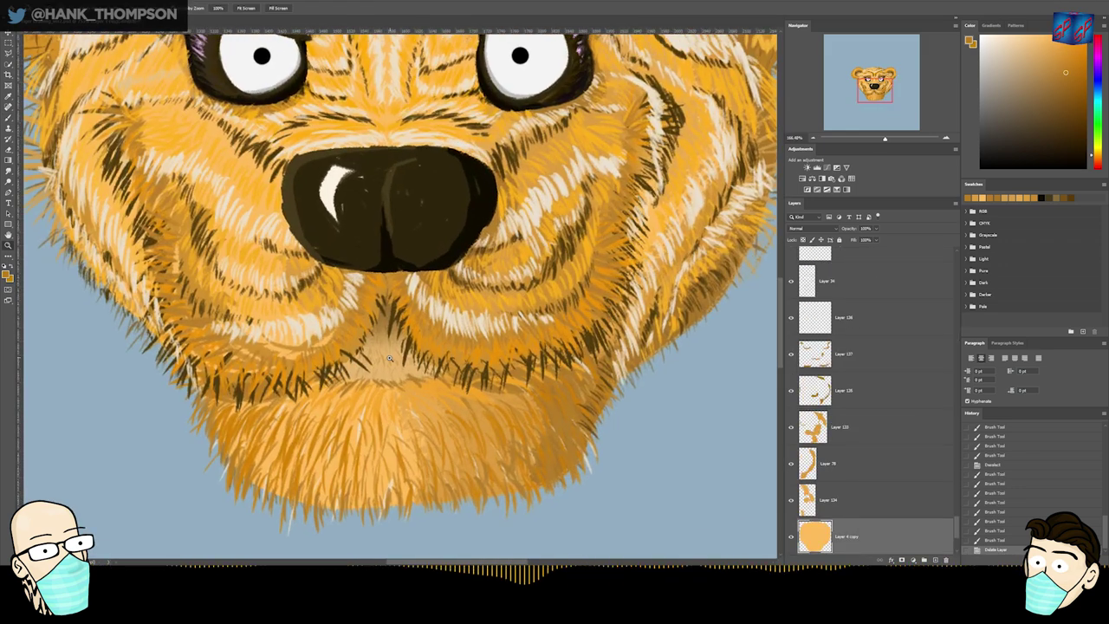
# - Load a selection for the lower lip, add an empty layer, and undo a trial brush stroke below the nose
pyautogui.keyDown('ctrl'); pyautogui.click(379, 376); pyautogui.keyUp('ctrl')
pyautogui.keyDown('ctrl'); pyautogui.click(830, 271); pyautogui.keyUp('ctrl')
pyautogui.hotkey('ctrl', 'shift', 'alt', 'n')
pyautogui.press('b')
pyautogui.moveTo(385, 348); pyautogui.dragTo(396, 371)
pyautogui.hotkey('ctrl', 'z')
pyautogui.hotkey('ctrl', 'd')
# - Load the lower lip base as a selection and try dabbing in an orange sampled from the muzzle
pyautogui.click(901, 303)
pyautogui.keyDown('ctrl'); pyautogui.click(832, 302); pyautogui.keyUp('ctrl')
pyautogui.moveTo(955, 437); pyautogui.dragTo(954, 430)
pyautogui.keyDown('ctrl'); pyautogui.click(840, 425); pyautogui.keyUp('ctrl')
pyautogui.click(872, 394)
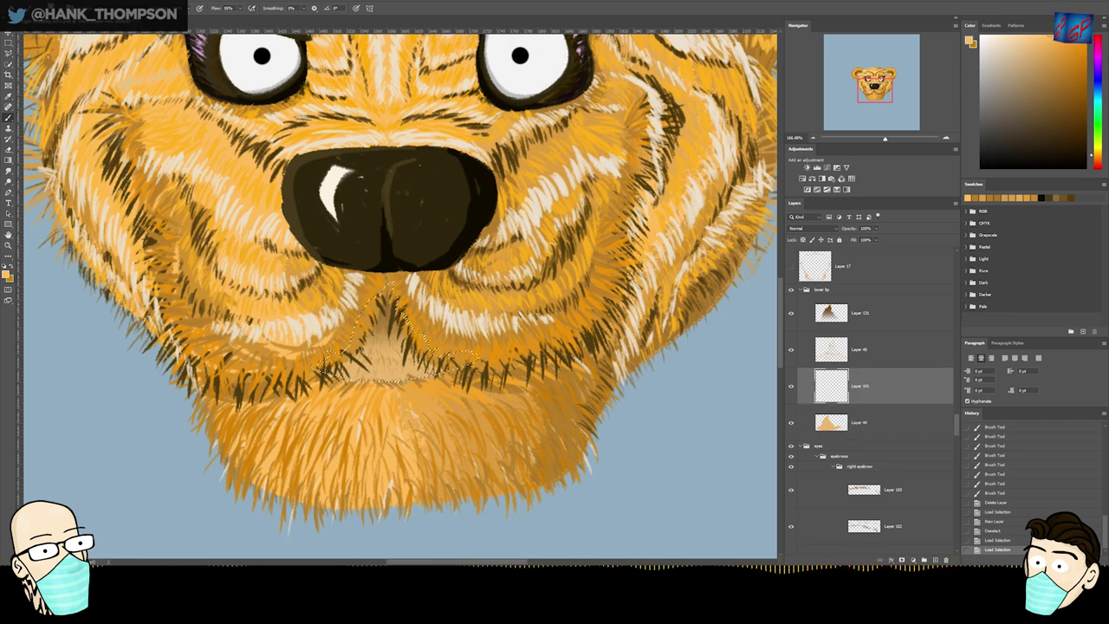
pyautogui.keyDown('alt'); pyautogui.click(440, 283); pyautogui.keyUp('alt')
pyautogui.click(440, 284)
pyautogui.click(433, 286)
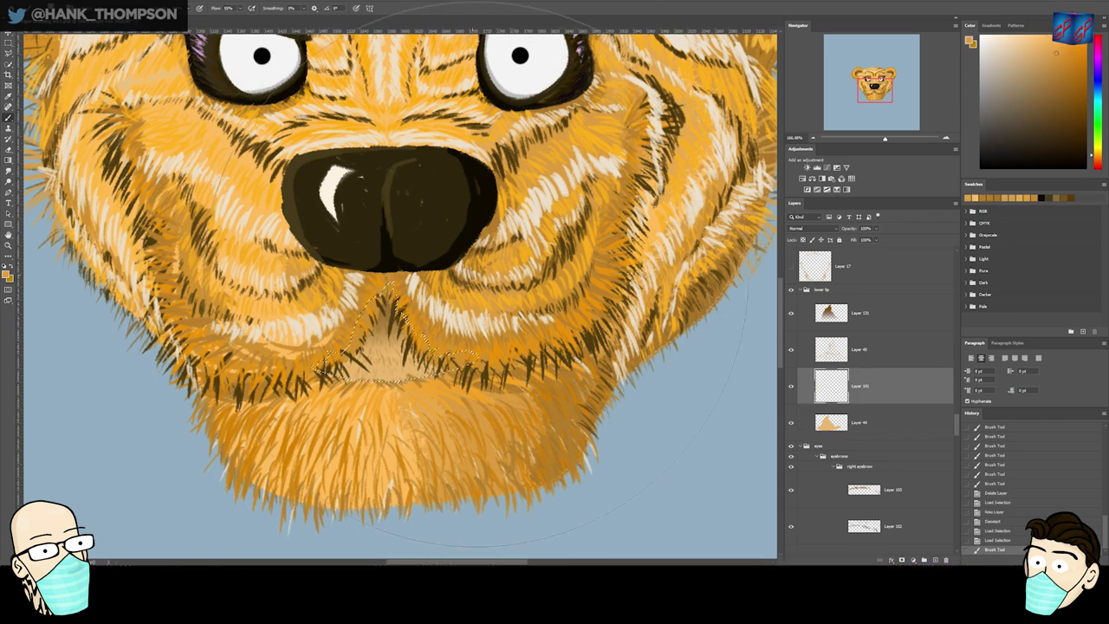
pyautogui.hotkey('ctrl', 'd')
# - Hide the lip's dark shading and fine hair layers and try painting both sides of the lip selection with the other orange
pyautogui.click(792, 313)
pyautogui.click(792, 354)
pyautogui.keyDown('ctrl'); pyautogui.click(830, 424); pyautogui.keyUp('ctrl')
pyautogui.press(']')
pyautogui.press(']')
pyautogui.press(']')
pyautogui.press(']')
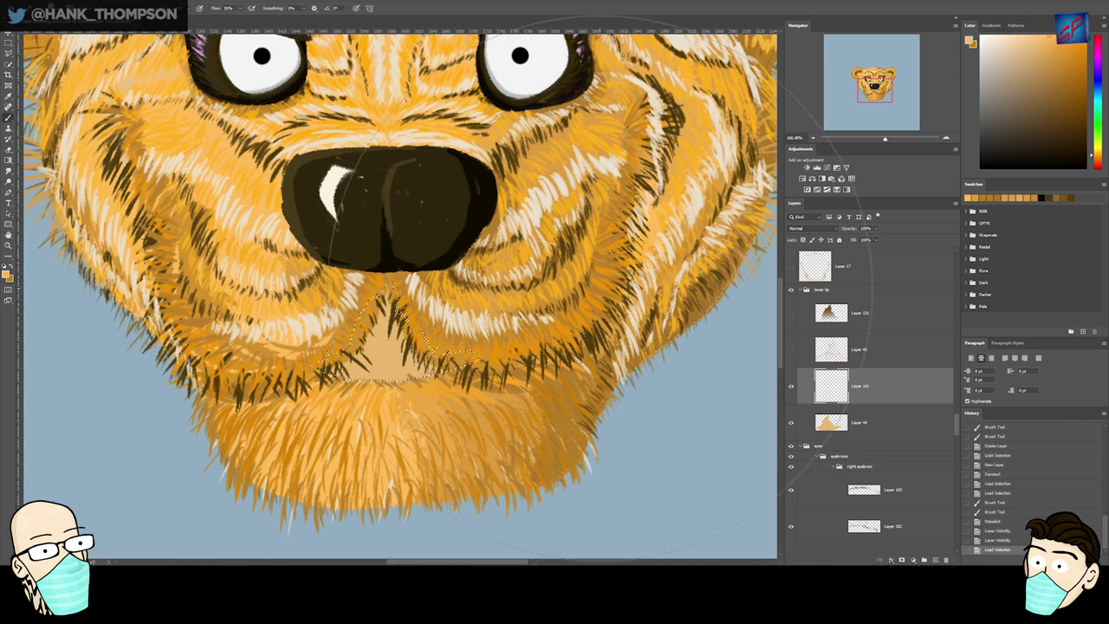
pyautogui.press('x')
pyautogui.moveTo(370, 319); pyautogui.dragTo(338, 356)
pyautogui.moveTo(410, 322); pyautogui.dragTo(453, 359)
pyautogui.hotkey('ctrl', 'd')
# - Toggle the visibility of the new lip layer and the lip base to compare the lip colours
pyautogui.click(792, 388)
pyautogui.click(791, 389)
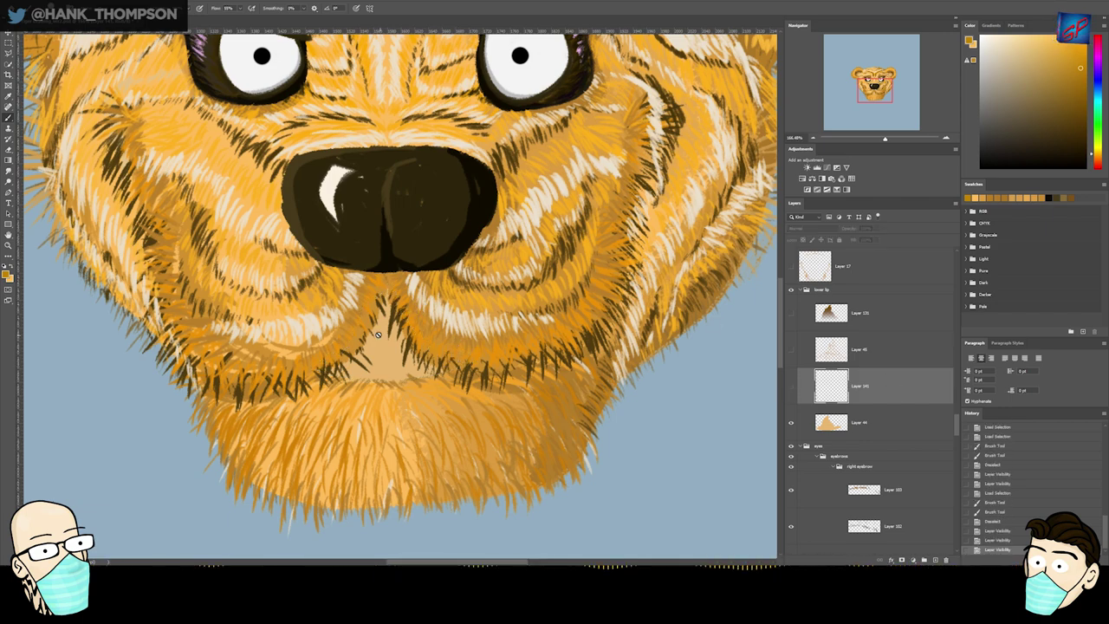
pyautogui.hotkey('ctrl', '-')
pyautogui.hotkey('ctrl', '-')
pyautogui.click(791, 423)
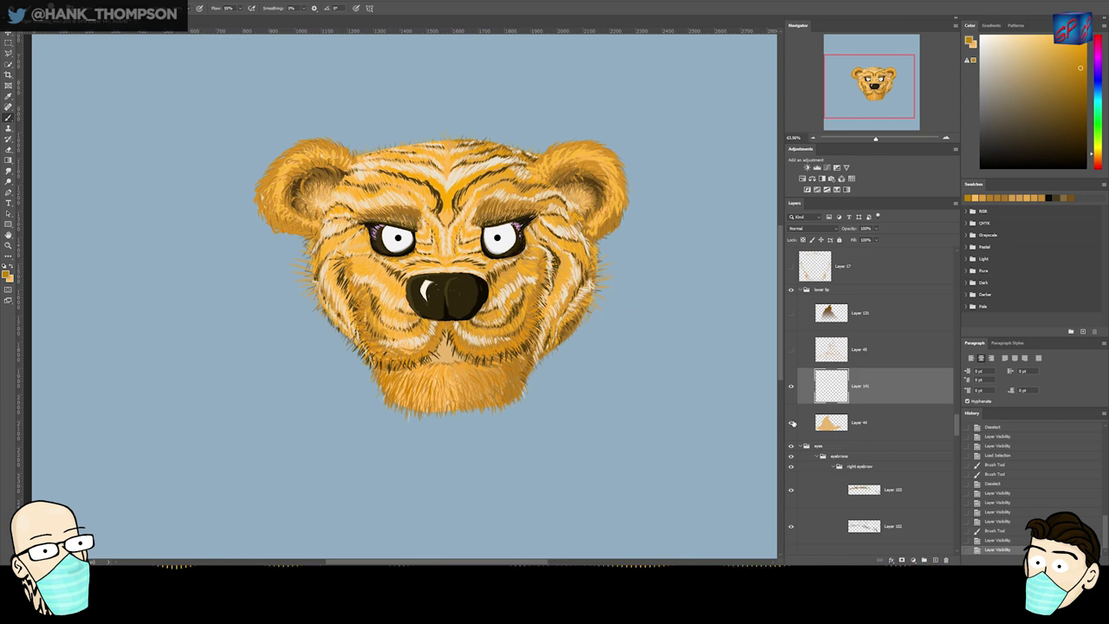
# - Reload the lower lip base as a selection for the new layer and undo a trial stroke of dark orange
pyautogui.keyDown('ctrl'); pyautogui.click(825, 426); pyautogui.keyUp('ctrl')
pyautogui.hotkey('ctrl', 'd')
pyautogui.moveTo(444, 333)
pyautogui.mouseDown()
pyautogui.moveTo(426, 352)
pyautogui.moveTo(438, 342)
pyautogui.moveTo(460, 350)
pyautogui.mouseUp()
pyautogui.keyDown('ctrl'); pyautogui.click(442, 356); pyautogui.keyUp('ctrl')
pyautogui.scroll(3, 459, 349)
pyautogui.hotkey('alt', ']')
pyautogui.keyDown('ctrl'); pyautogui.click(830, 424); pyautogui.keyUp('ctrl')
pyautogui.moveTo(532, 349); pyautogui.dragTo(515, 353)
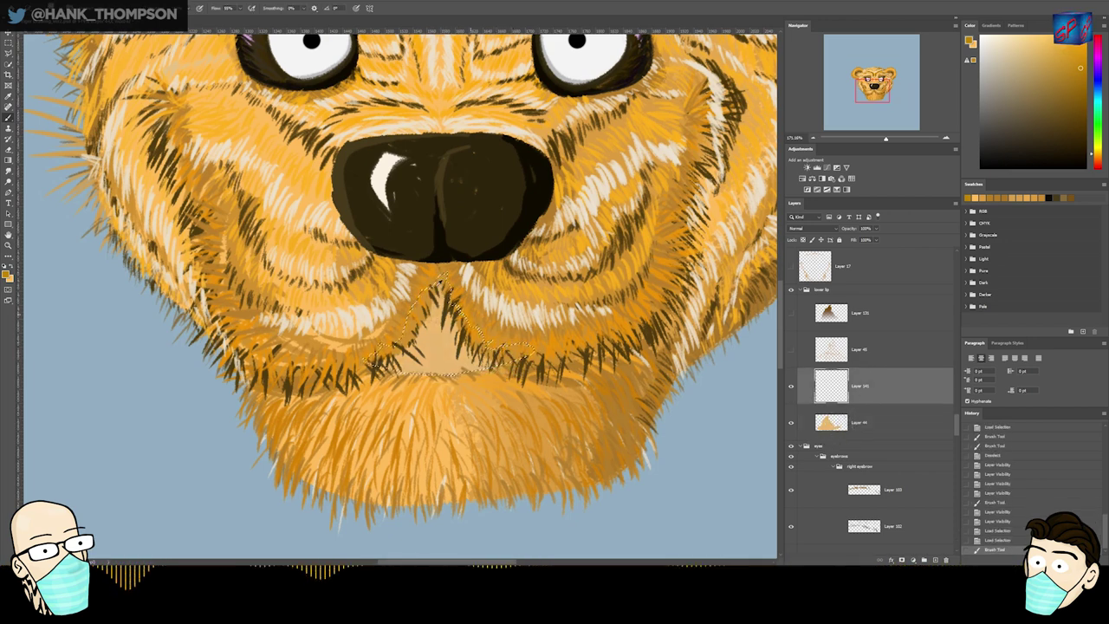
pyautogui.moveTo(446, 342); pyautogui.dragTo(399, 295)
pyautogui.hotkey('ctrl', 'z')
# - Fill the lip selection with light orange sampled from the chin and show the lip's hair and shading layers again
pyautogui.keyDown('alt'); pyautogui.click(442, 473); pyautogui.keyUp('alt')
pyautogui.moveTo(431, 359); pyautogui.dragTo(450, 325)
pyautogui.click(791, 349)
pyautogui.click(792, 315)
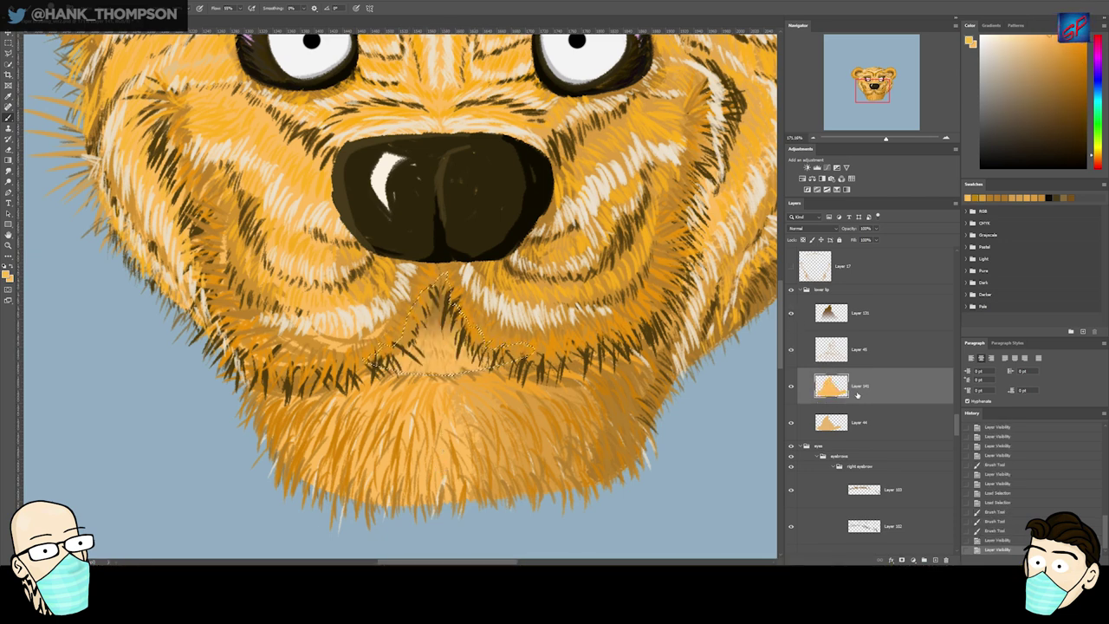
# - Mute the new lip fill with Hue/Saturation, lowering its saturation and setting its lightness to -11
pyautogui.hotkey('ctrl', 'u')
pyautogui.moveTo(860, 226); pyautogui.dragTo(856, 226)
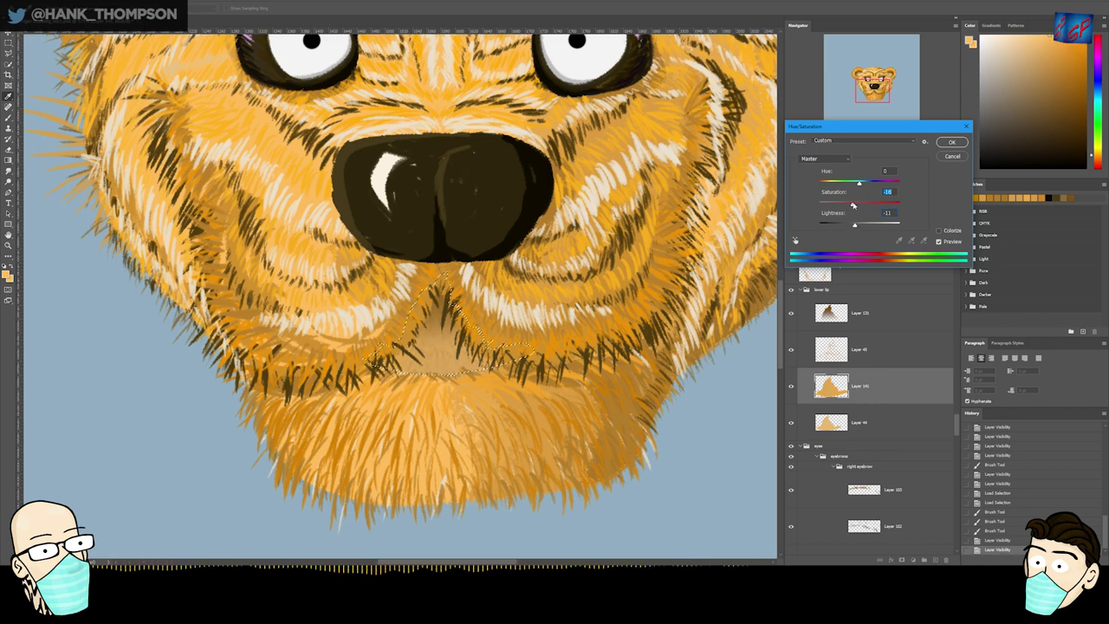
pyautogui.press('Return')
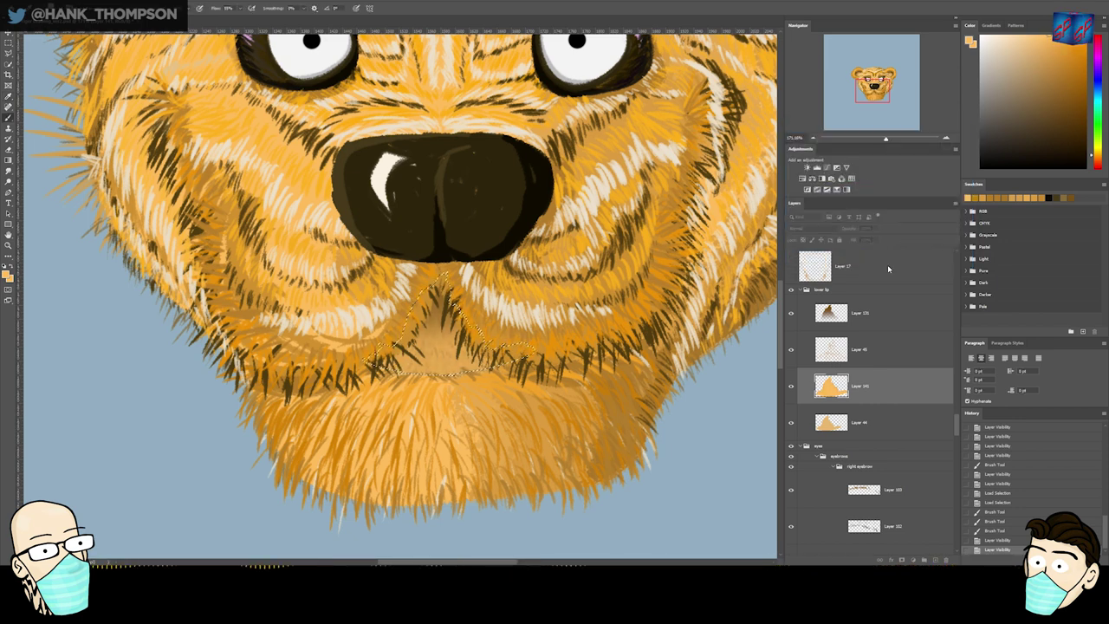
# - Adjust the lip's fine hair layer with Hue/Saturation to match the new fill, and deselect
pyautogui.click(867, 351)
pyautogui.hotkey('ctrl', 'u')
pyautogui.moveTo(859, 203); pyautogui.dragTo(854, 225)
pyautogui.click(951, 142)
pyautogui.hotkey('ctrl', 'd')
# - Load the lower lip base as a selection and place an empty layer directly above the orange lip fill
pyautogui.press('z')
pyautogui.moveTo(533, 269)
pyautogui.mouseDown()
pyautogui.moveTo(425, 274)
pyautogui.moveTo(516, 281)
pyautogui.mouseUp()
pyautogui.press('b')
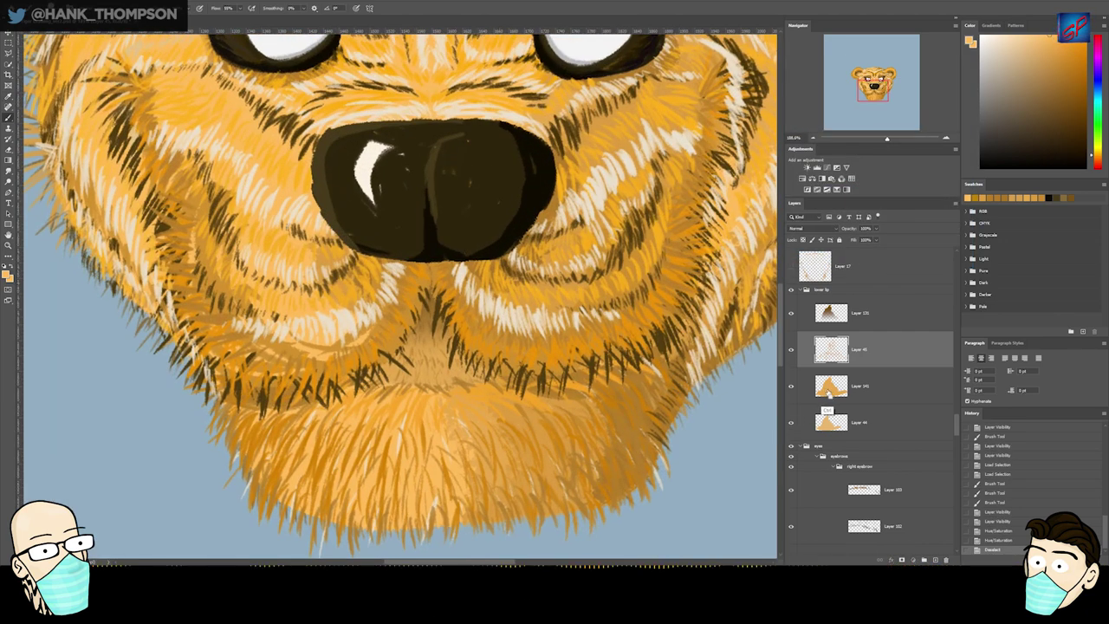
pyautogui.keyDown('ctrl'); pyautogui.click(829, 417); pyautogui.keyUp('ctrl')
pyautogui.hotkey('ctrl', 'shift', 'n')
pyautogui.press('Return')
pyautogui.moveTo(867, 364); pyautogui.dragTo(867, 400)
pyautogui.click(1097, 148)
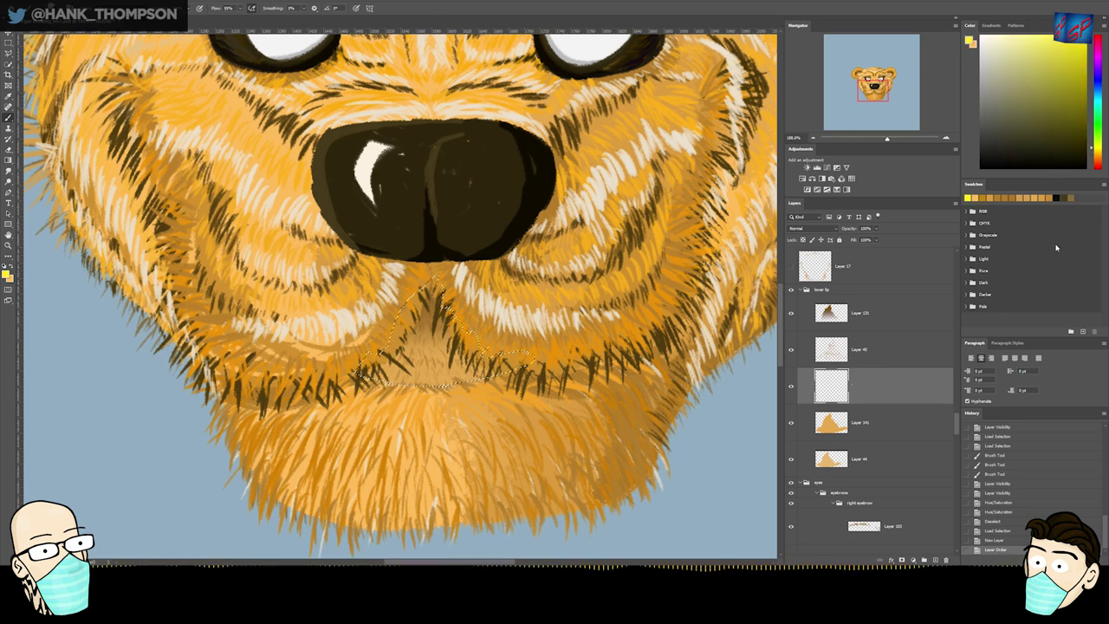
# - Brush a sampled brownish orange along the lip's lower edge and adjust that layer's opacity and hue/saturation
pyautogui.keyDown('alt'); pyautogui.click(391, 409); pyautogui.keyUp('alt')
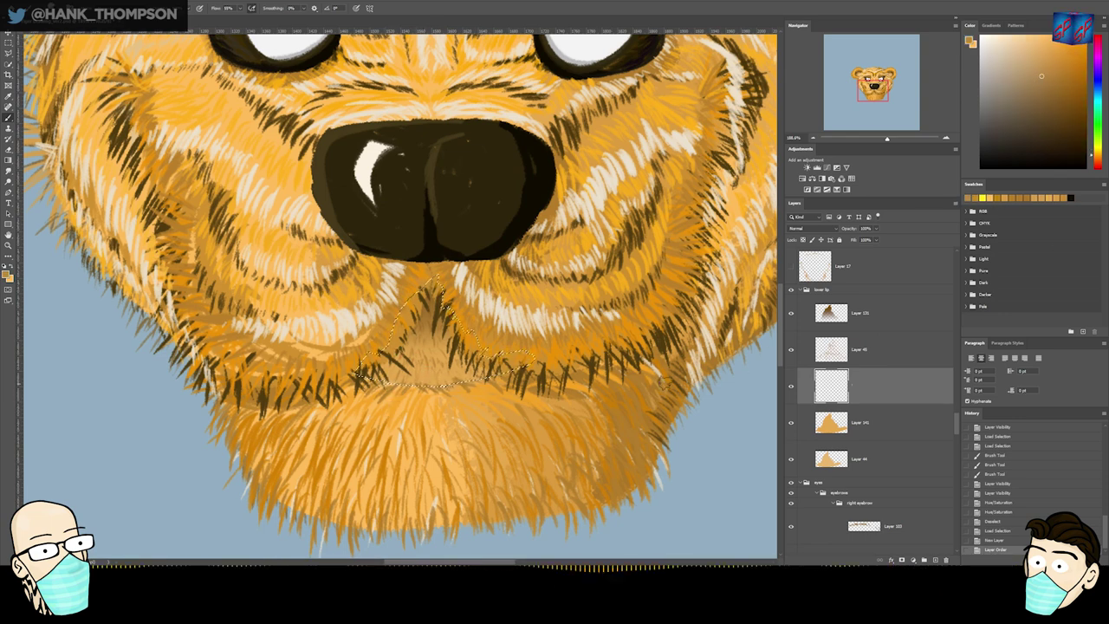
pyautogui.moveTo(506, 371)
pyautogui.mouseDown()
pyautogui.moveTo(491, 375)
pyautogui.moveTo(518, 387)
pyautogui.mouseUp()
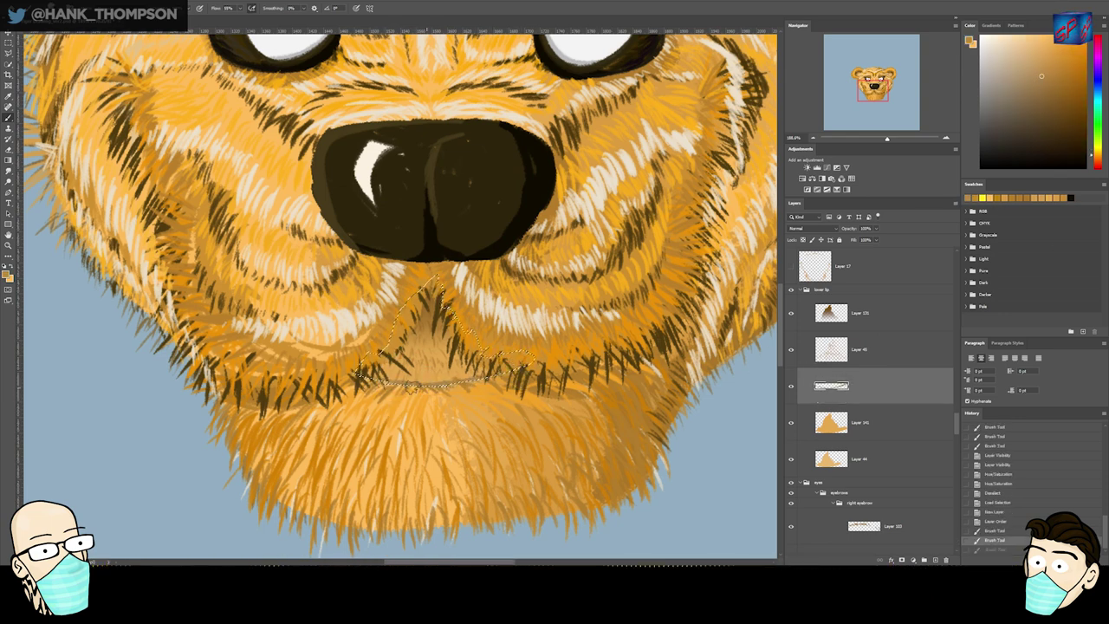
pyautogui.hotkey('ctrl', 'shift', 'z')
pyautogui.press('z')
pyautogui.moveTo(852, 230)
pyautogui.mouseDown()
pyautogui.moveTo(895, 231)
pyautogui.moveTo(866, 202)
pyautogui.moveTo(878, 202)
pyautogui.moveTo(866, 225)
pyautogui.moveTo(836, 227)
pyautogui.moveTo(864, 228)
pyautogui.mouseUp()
pyautogui.hotkey('ctrl', 'd')
pyautogui.hotkey('ctrl', 'u')
pyautogui.click(951, 143)
# - Add a layer beneath the lip-edge shading and brush lighter orange along the lower part of the lip base selection
pyautogui.press('z')
pyautogui.moveTo(469, 320)
pyautogui.mouseDown()
pyautogui.moveTo(437, 337)
pyautogui.moveTo(470, 320)
pyautogui.mouseUp()
pyautogui.hotkey('ctrl', 'shift', 'n')
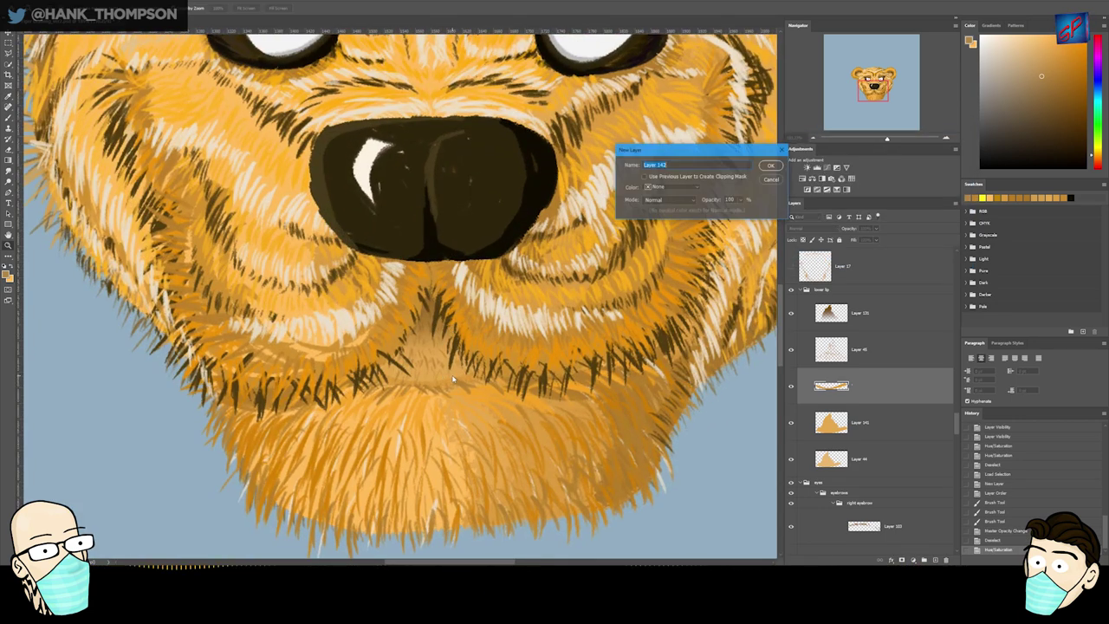
pyautogui.press('Return')
pyautogui.hotkey('ctrl', '[')
pyautogui.keyDown('ctrl'); pyautogui.click(830, 462); pyautogui.keyUp('ctrl')
pyautogui.press('b')
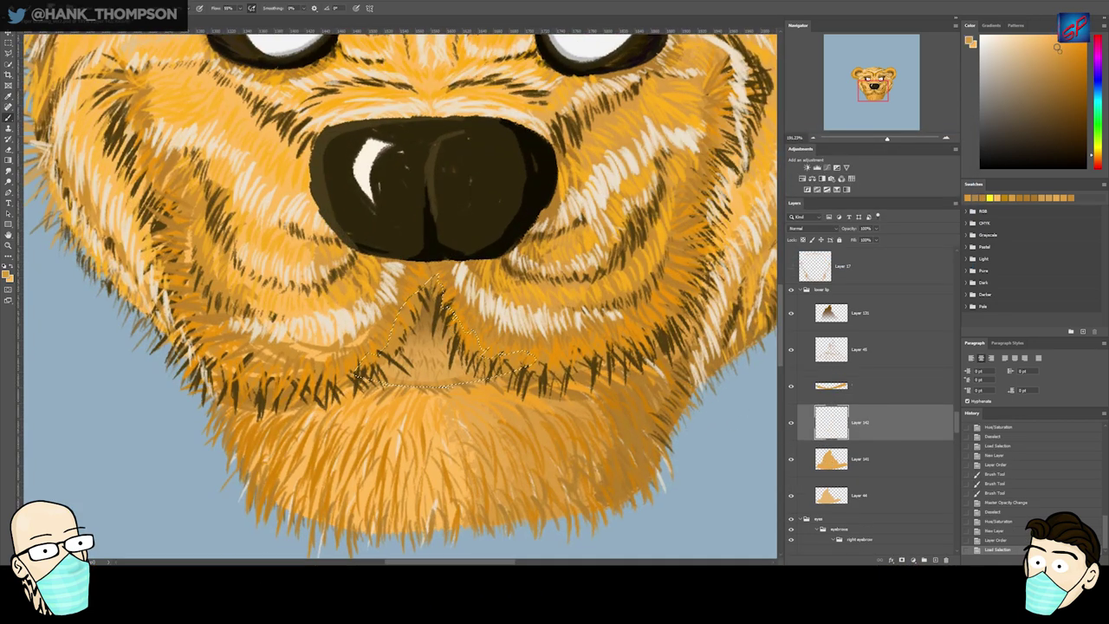
pyautogui.moveTo(424, 380); pyautogui.dragTo(443, 381)
pyautogui.press('z')
pyautogui.moveTo(416, 340)
pyautogui.mouseDown()
pyautogui.moveTo(367, 368)
pyautogui.moveTo(392, 355)
pyautogui.mouseUp()
pyautogui.hotkey('ctrl', 'd')
# - Adjust the opacity and hue/saturation of the lip shading, finishing on the dark triangular layer under the nose
pyautogui.click(865, 313)
pyautogui.moveTo(849, 229)
pyautogui.mouseDown()
pyautogui.moveTo(870, 227)
pyautogui.moveTo(856, 223)
pyautogui.mouseUp()
pyautogui.press('Return')
pyautogui.hotkey('ctrl', 'u')
pyautogui.press('Return')
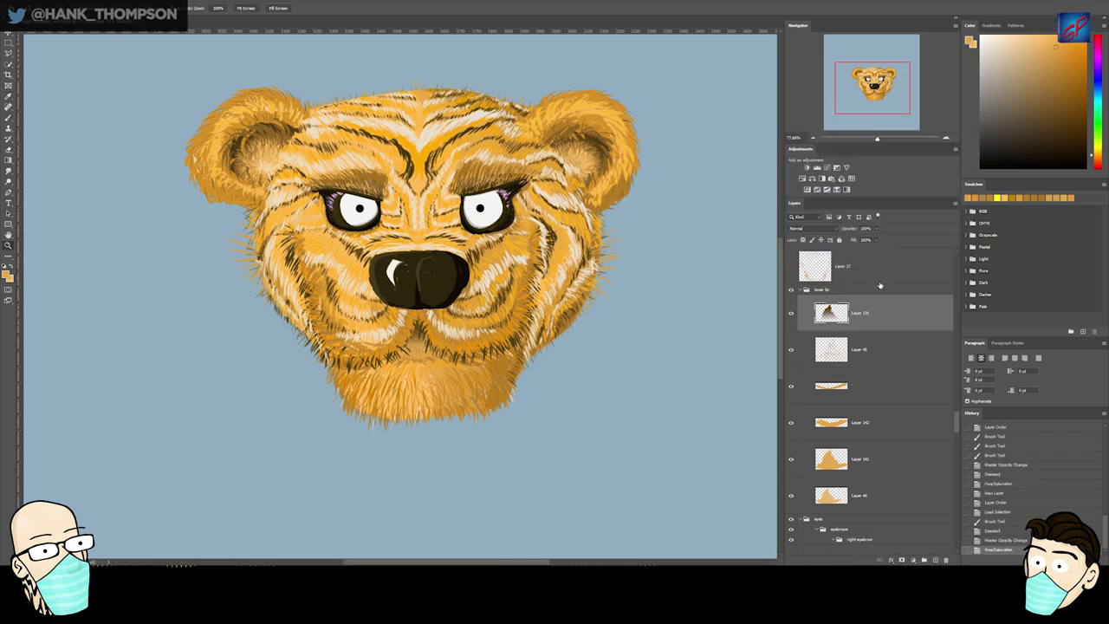
# - Hide the original peach lip base and darken the orange lip fill slightly with Hue/Saturation
pyautogui.click(884, 386)
pyautogui.click(885, 435)
pyautogui.click(878, 461)
pyautogui.click(791, 495)
pyautogui.keyDown('shift'); pyautogui.click(875, 396); pyautogui.keyUp('shift')
pyautogui.click(871, 470)
pyautogui.hotkey('ctrl', 'u')
pyautogui.moveTo(859, 225); pyautogui.dragTo(857, 225)
pyautogui.press('Return')
# - Apply a Hue/Saturation adjustment to the lighter orange strip directly above the lip fill
pyautogui.click(886, 416)
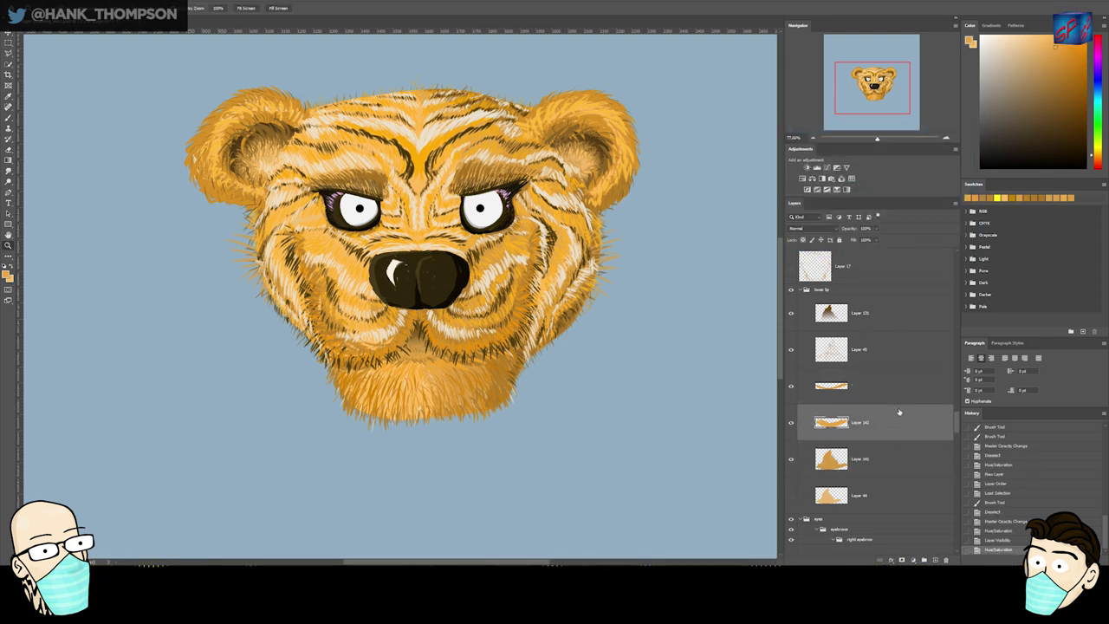
pyautogui.hotkey('ctrl', 'alt', 'u')
pyautogui.write('0')
pyautogui.press('Return')
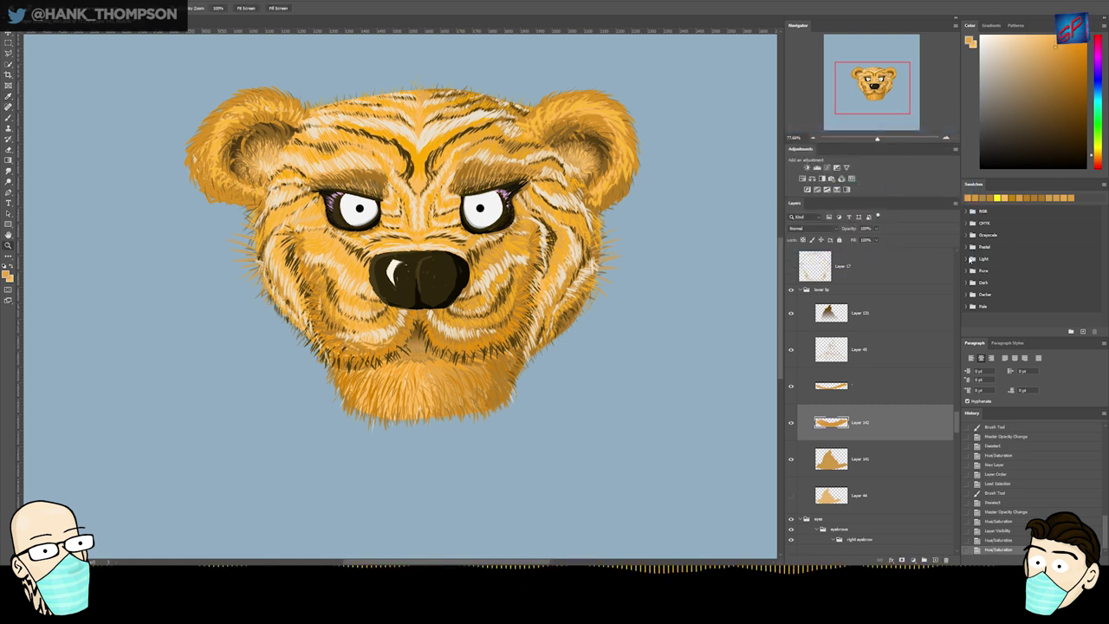
# - Adjust the brownish lip-edge strip with Hue/Saturation, setting its lightness to -10
pyautogui.click(877, 387)
pyautogui.hotkey('ctrl', 'u')
pyautogui.click(864, 210)
pyautogui.write('-10')
pyautogui.press('Return')
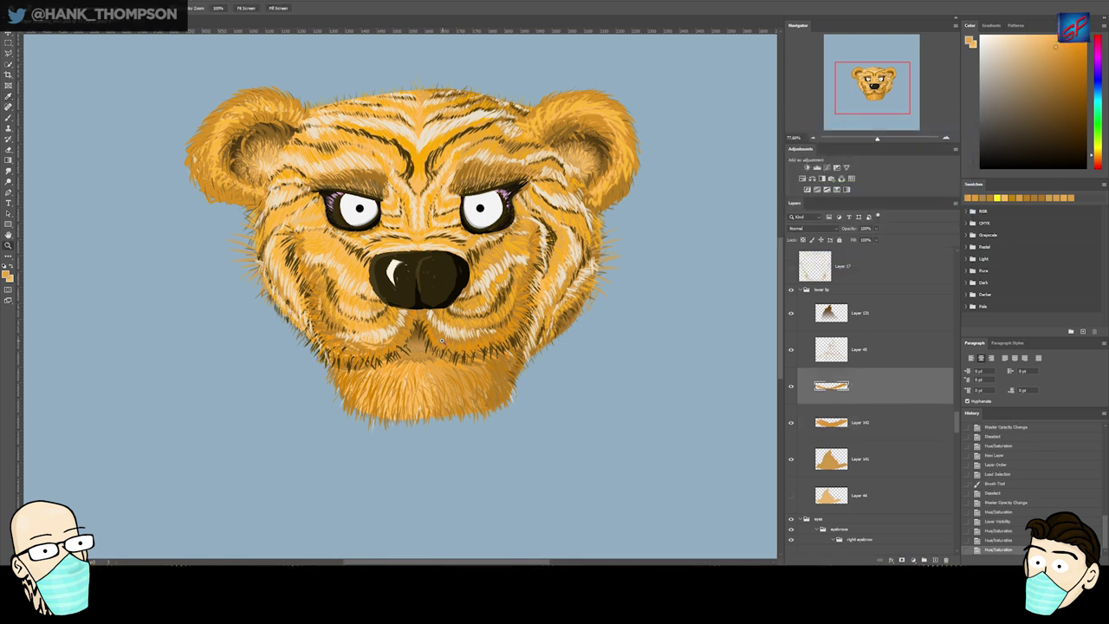
# - Set the orange lip fill layer's opacity to 87%
pyautogui.click(876, 445)
pyautogui.click(865, 228)
pyautogui.moveTo(859, 229); pyautogui.dragTo(869, 228)
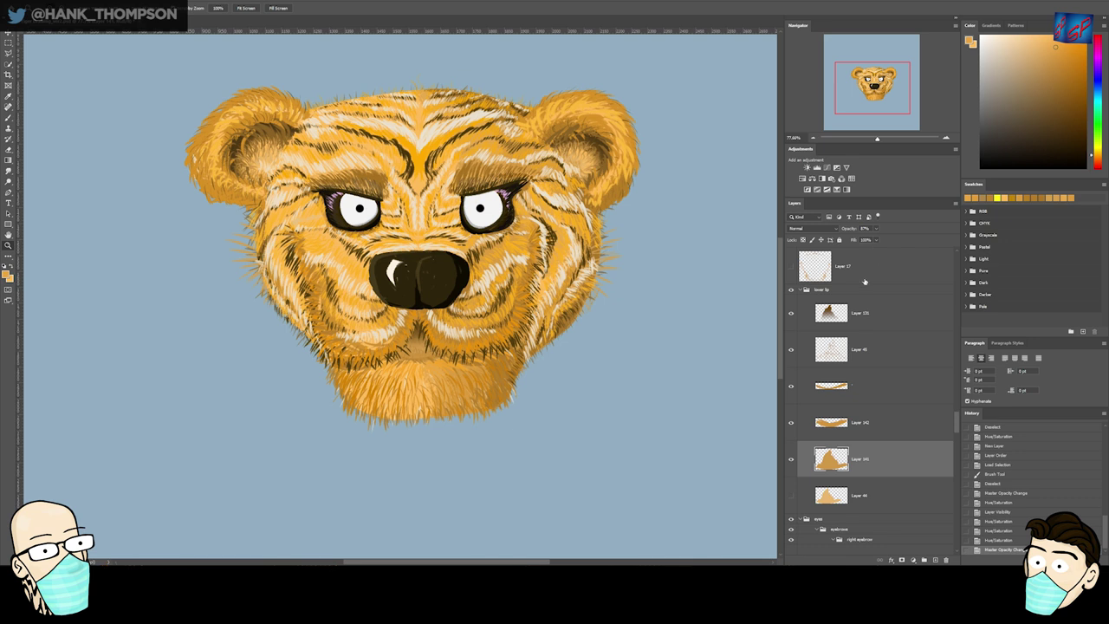
# - Add an empty layer above the lip's dark triangular shading and load the orange lip fill as a selection
pyautogui.click(871, 323)
pyautogui.keyDown('ctrl'); pyautogui.click(829, 322); pyautogui.keyUp('ctrl')
pyautogui.hotkey('ctrl', 'shift', 'n')
pyautogui.press('Return')
pyautogui.hotkey('ctrl', 'd')
pyautogui.keyDown('ctrl'); pyautogui.click(832, 496); pyautogui.keyUp('ctrl')
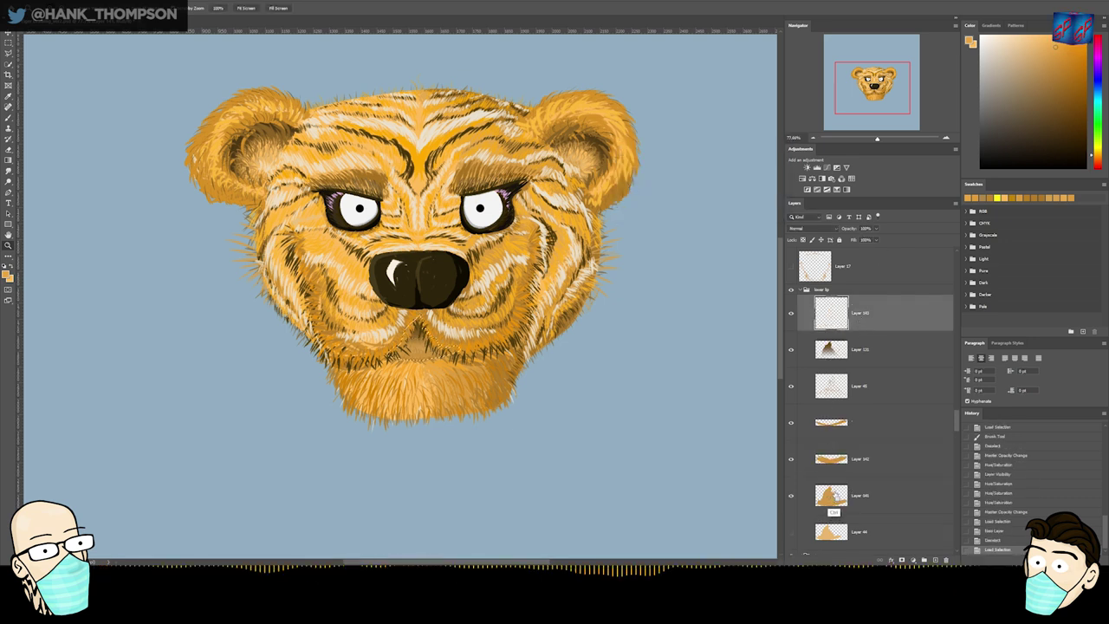
# - Try painting the top of the lip below the nose with a dark colour sampled from the nose
pyautogui.click(1058, 113)
pyautogui.press('b')
pyautogui.keyDown('alt'); pyautogui.click(427, 305); pyautogui.keyUp('alt')
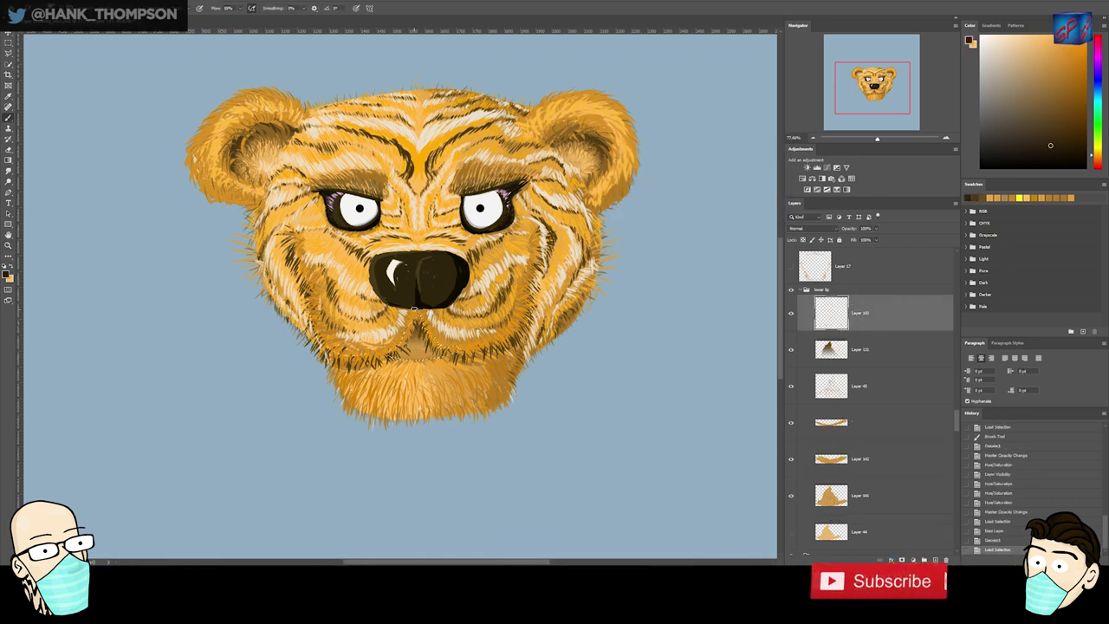
pyautogui.moveTo(404, 332)
pyautogui.mouseDown()
pyautogui.moveTo(433, 336)
pyautogui.moveTo(414, 329)
pyautogui.mouseUp()
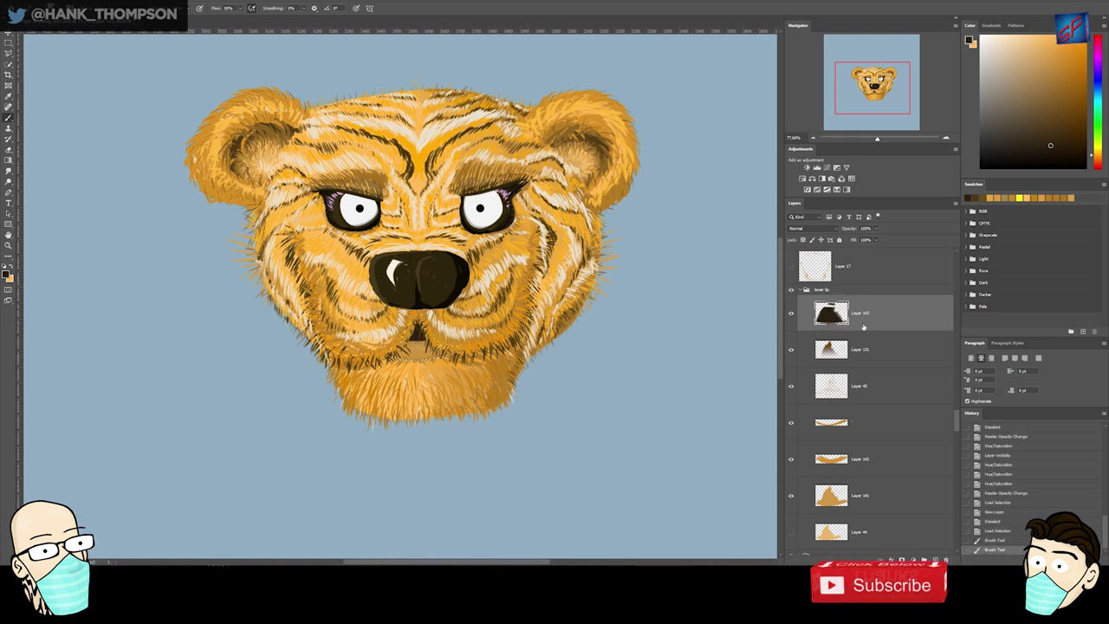
# - Try lowering the dark lip strokes' saturation, cancel the adjustment and undo the strokes
pyautogui.hotkey('ctrl', 'u')
pyautogui.moveTo(859, 205)
pyautogui.mouseDown()
pyautogui.moveTo(872, 207)
pyautogui.moveTo(871, 227)
pyautogui.moveTo(854, 226)
pyautogui.moveTo(844, 207)
pyautogui.moveTo(869, 206)
pyautogui.moveTo(873, 227)
pyautogui.moveTo(850, 206)
pyautogui.mouseUp()
pyautogui.click(951, 156)
pyautogui.hotkey('ctrl', 'z')
pyautogui.hotkey('ctrl', 'z')
pyautogui.hotkey('ctrl', 'z')
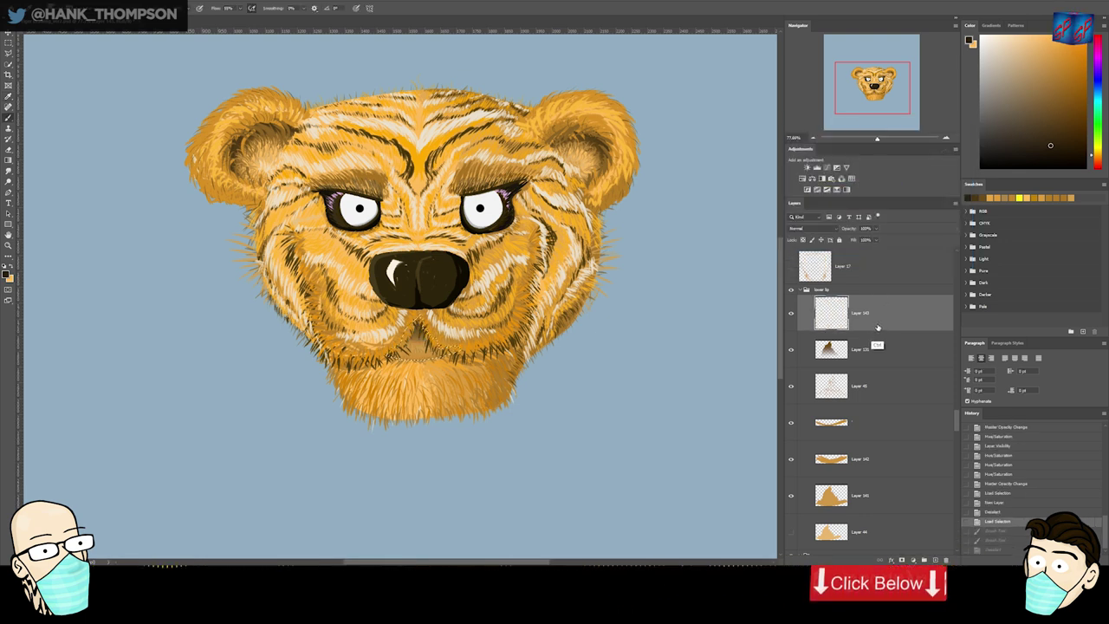
# - Paint the top of the lip's dark triangular shading below the nose with a more saturated dark brown, clear the selection and save the document
pyautogui.click(840, 353)
pyautogui.keyDown('alt'); pyautogui.click(378, 323); pyautogui.keyUp('alt')
pyautogui.click(1068, 135)
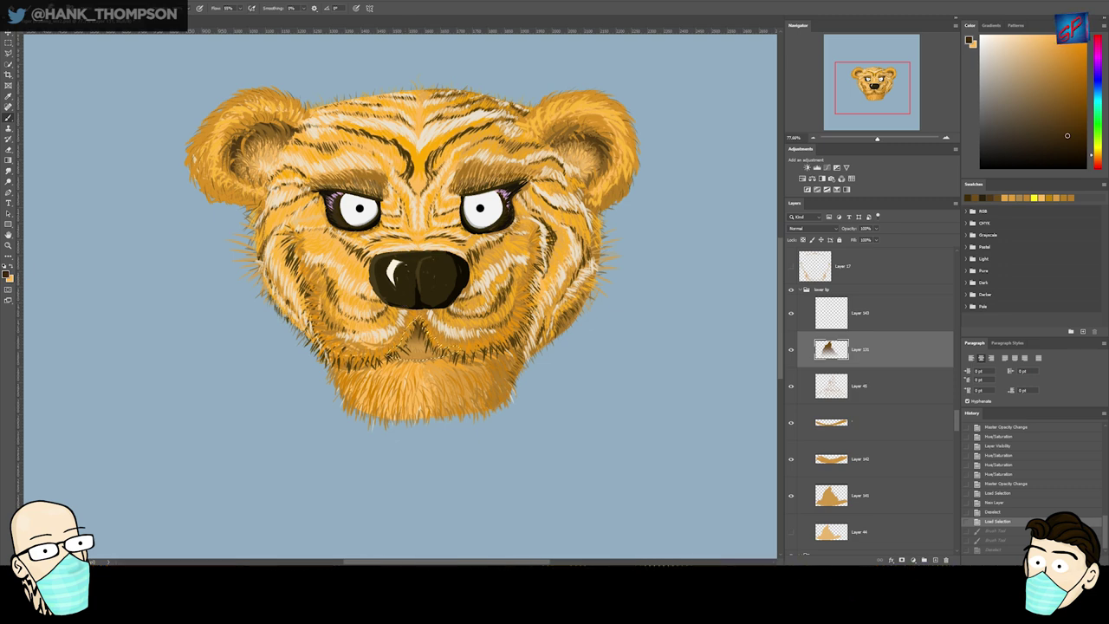
pyautogui.moveTo(417, 317)
pyautogui.mouseDown()
pyautogui.moveTo(424, 338)
pyautogui.moveTo(385, 350)
pyautogui.moveTo(430, 336)
pyautogui.mouseUp()
pyautogui.hotkey('ctrl', 'd')
pyautogui.press('z')
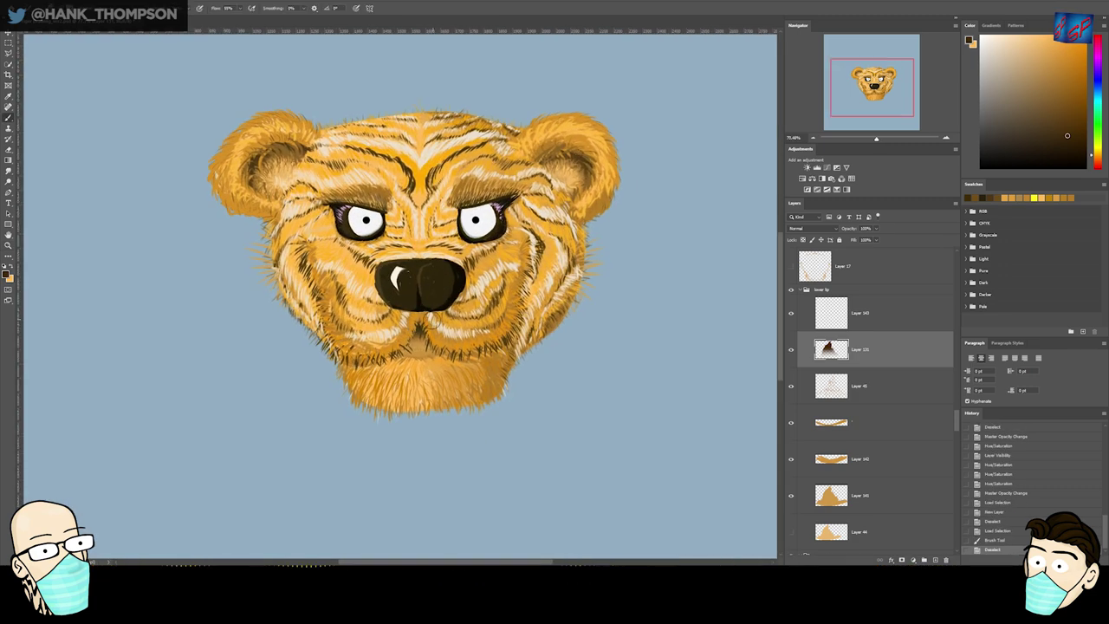
pyautogui.moveTo(510, 245); pyautogui.dragTo(452, 267)
pyautogui.press('b')
pyautogui.hotkey('ctrl', 's')
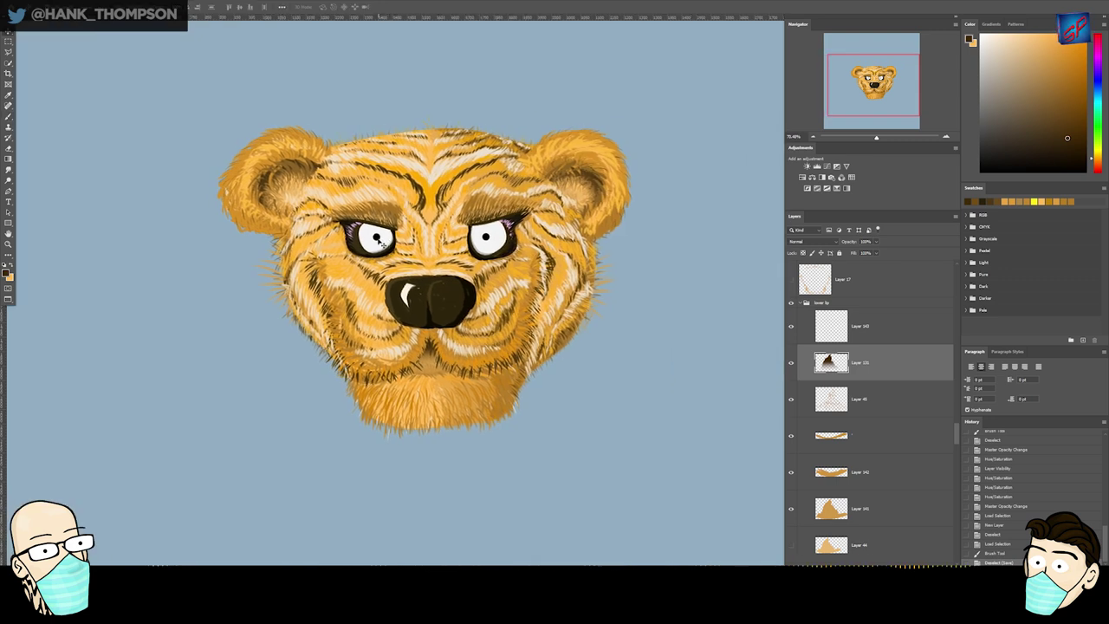
# - Group the two black pupil layers inside the left eye group and name the new group pupils
pyautogui.click(378, 241)
pyautogui.keyDown('shift'); pyautogui.click(851, 500); pyautogui.keyUp('shift')
pyautogui.doubleClick(862, 482)
pyautogui.press('Escape')
pyautogui.doubleClick(862, 490)
pyautogui.write('pupils')
pyautogui.press('Return')
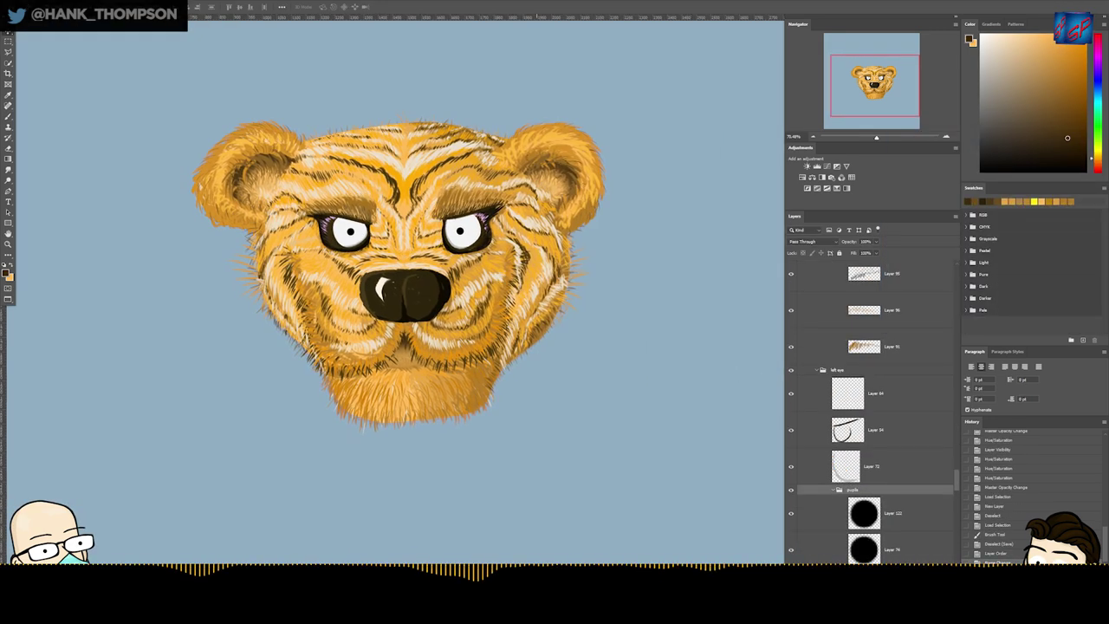